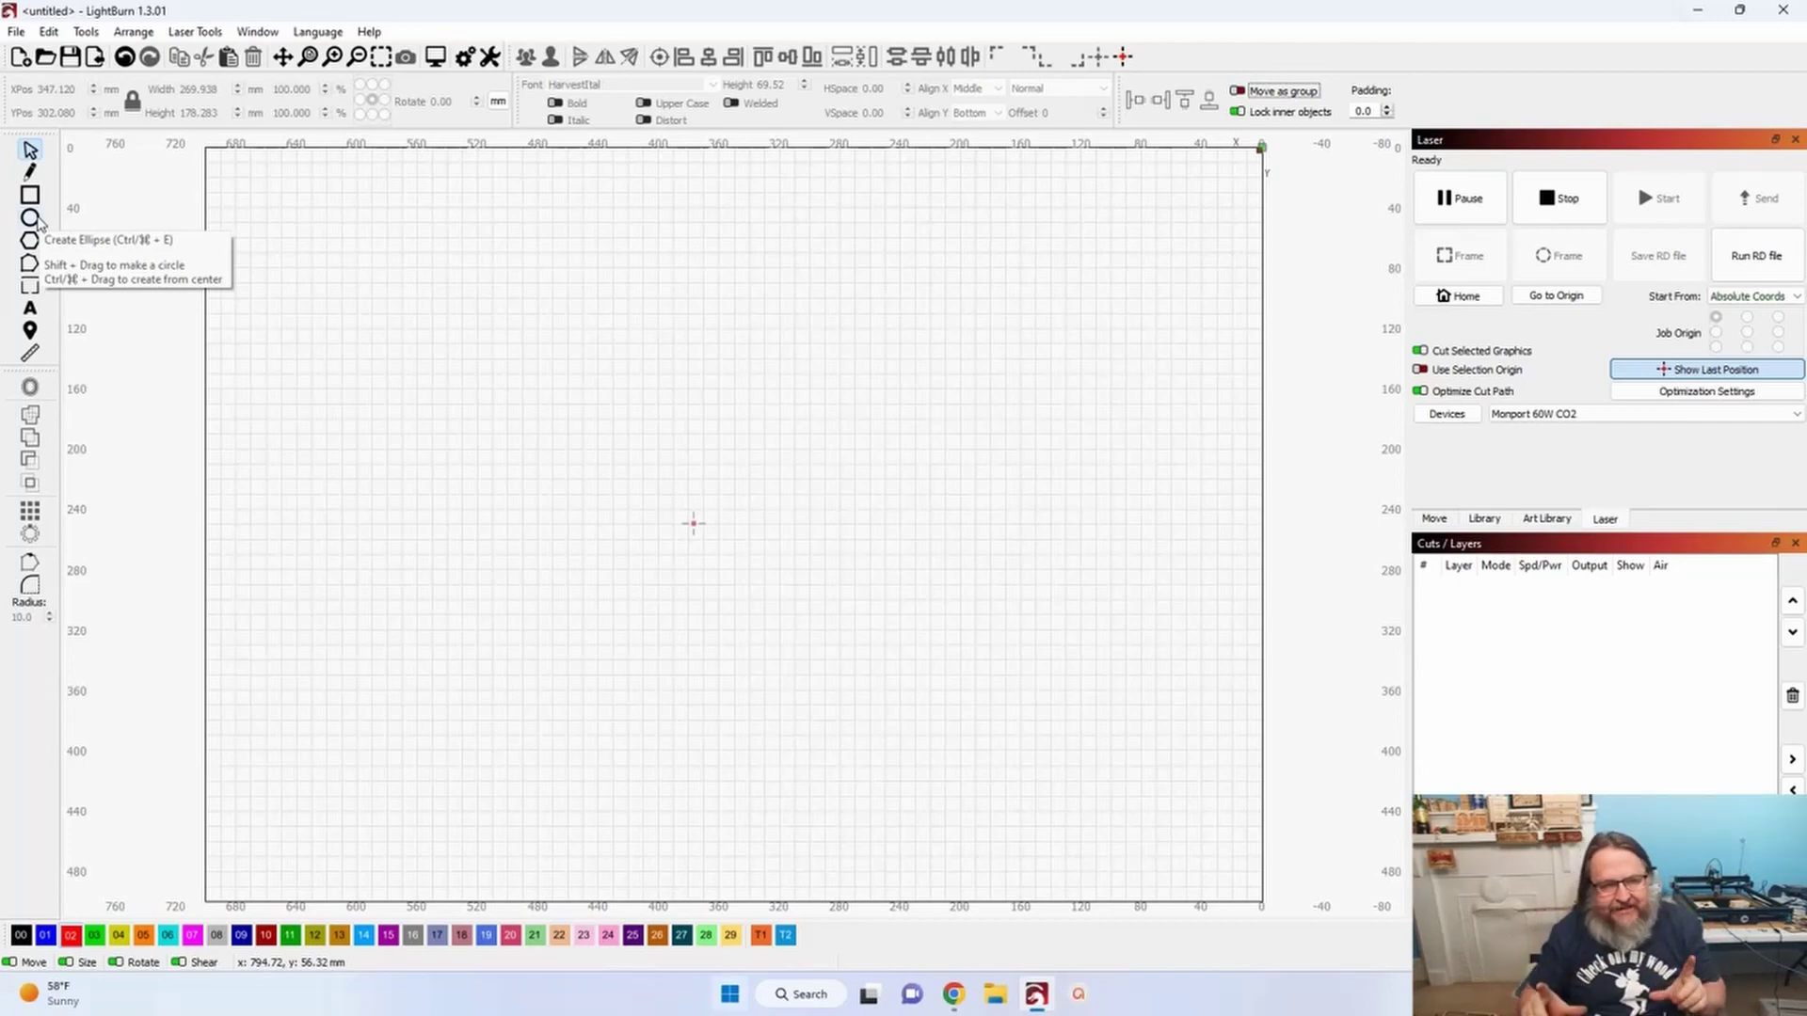
- Draw a square about 225 mm wide near the middle of the bed and assign it to tool layer T2
click(31, 196)
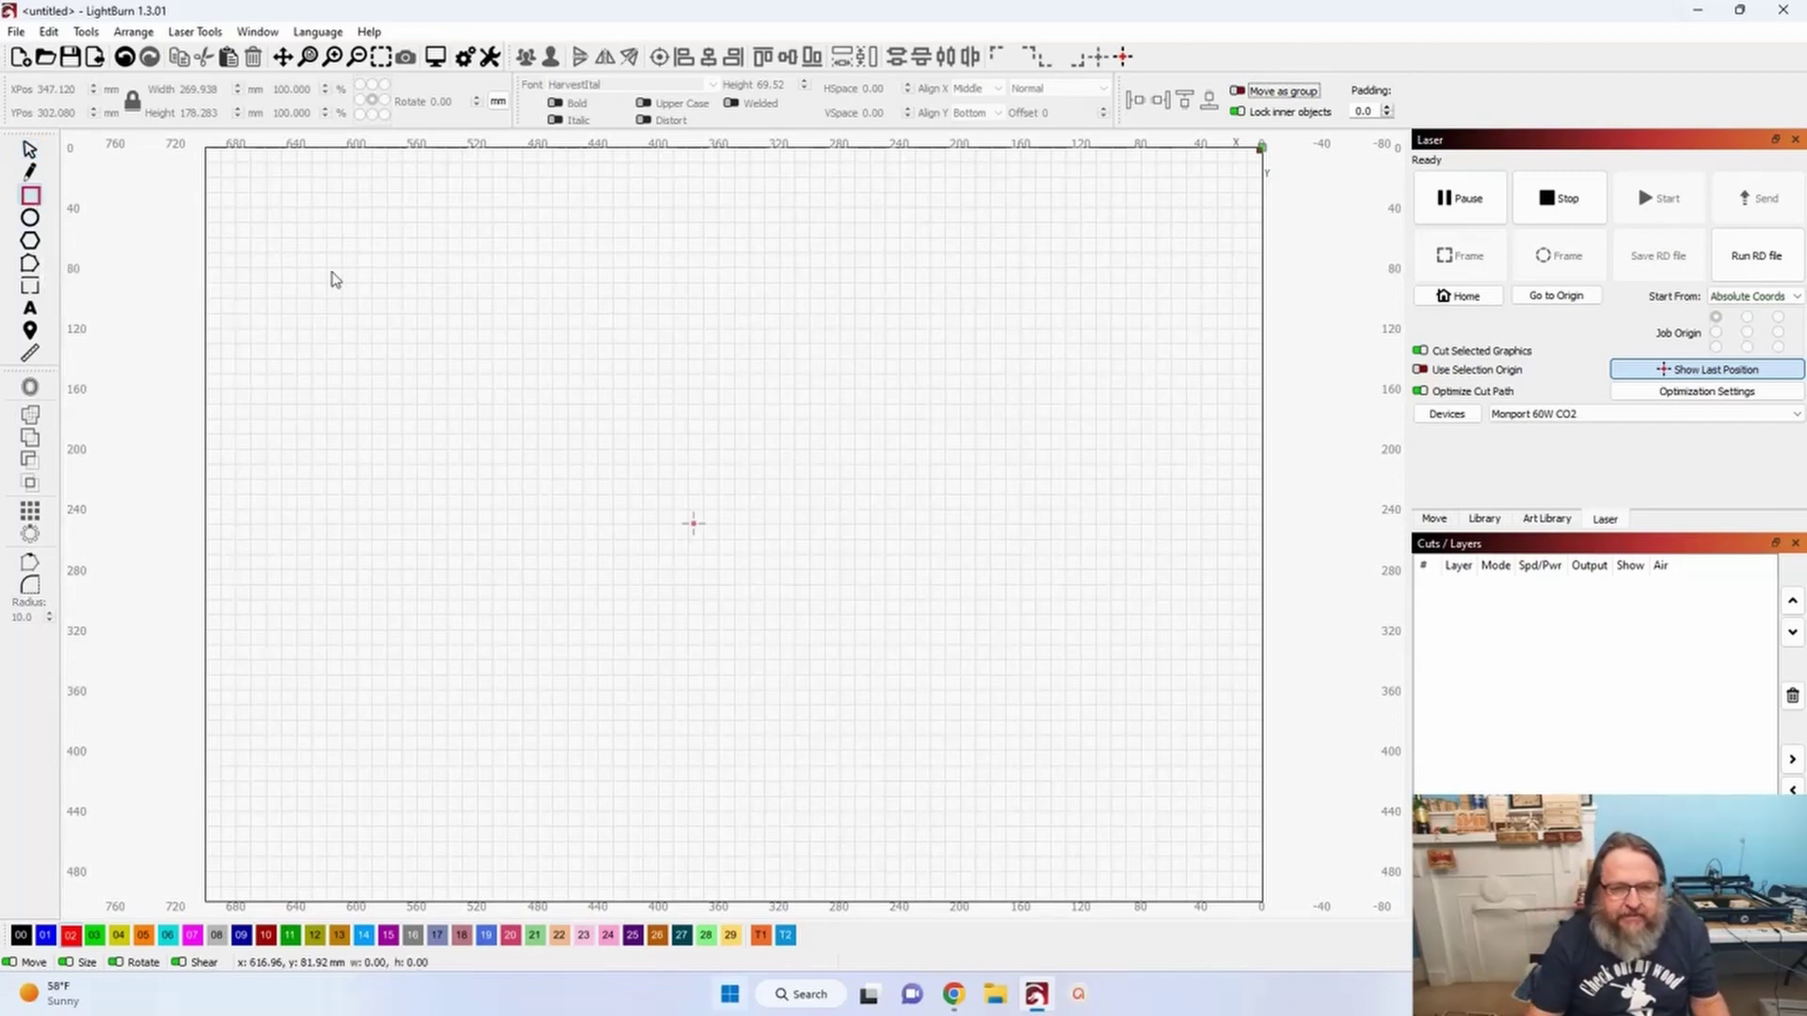
drag(570, 326, 910, 664)
click(29, 149)
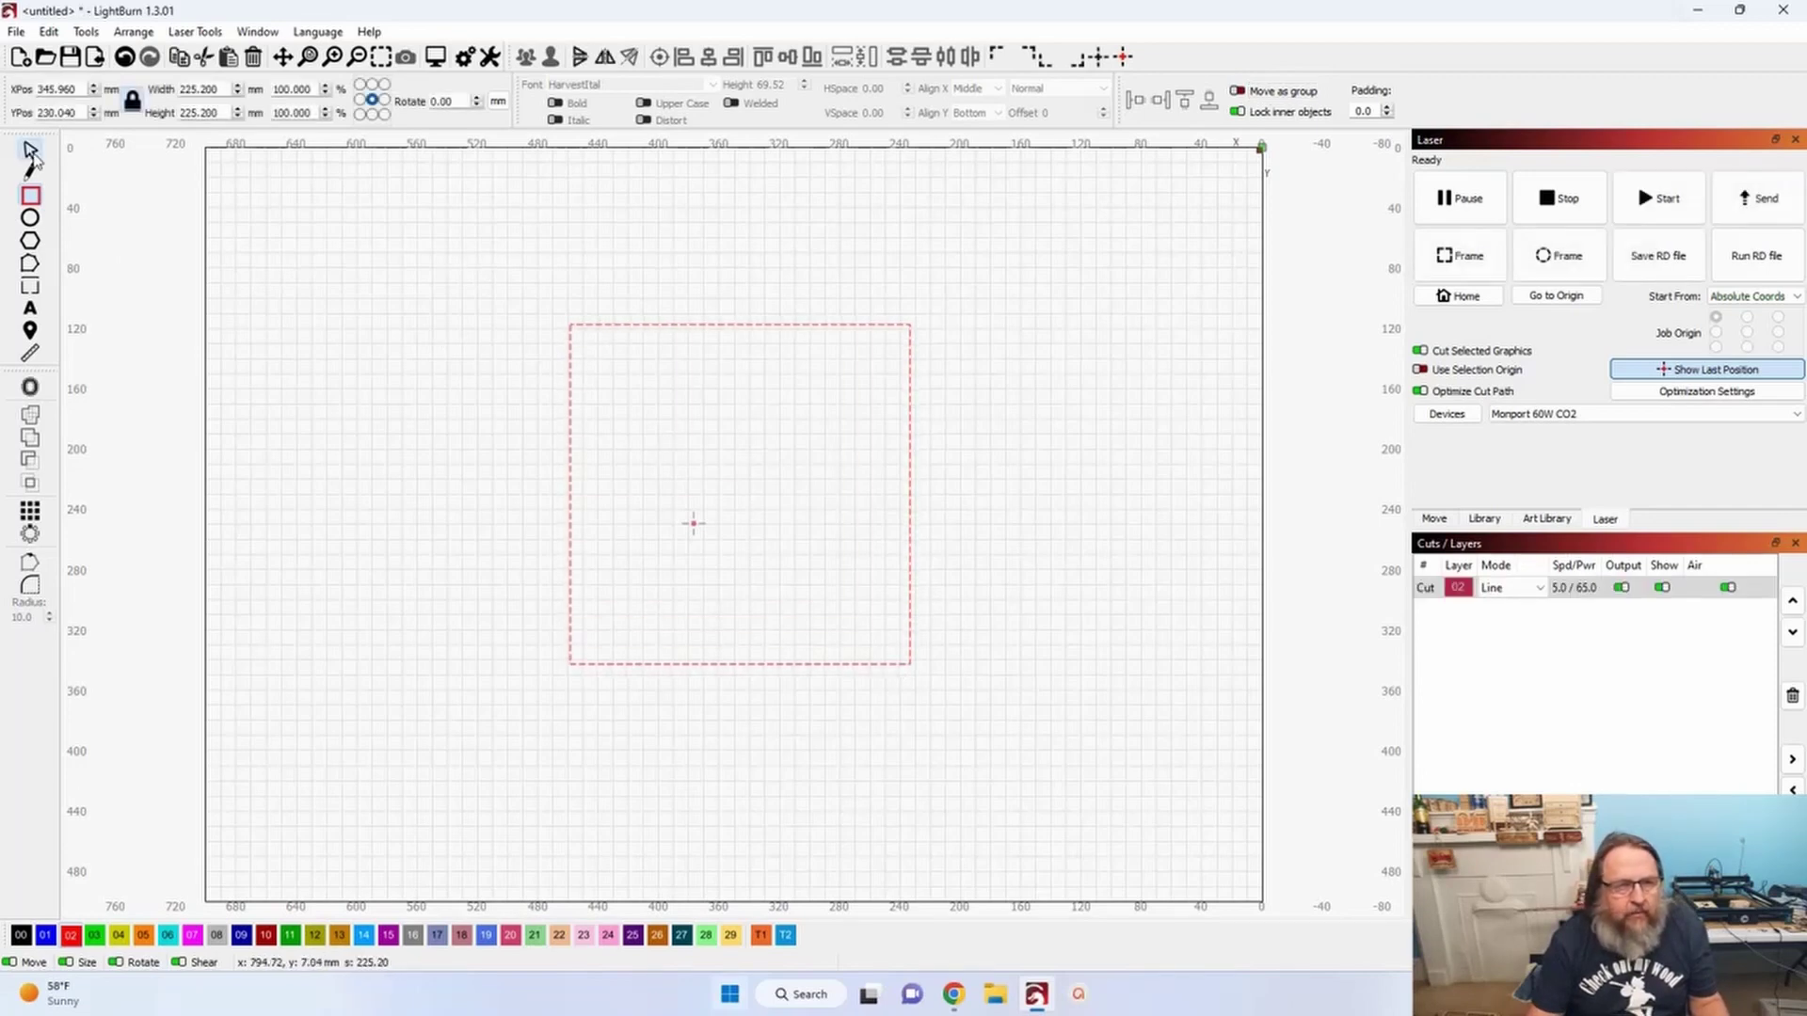
click(789, 936)
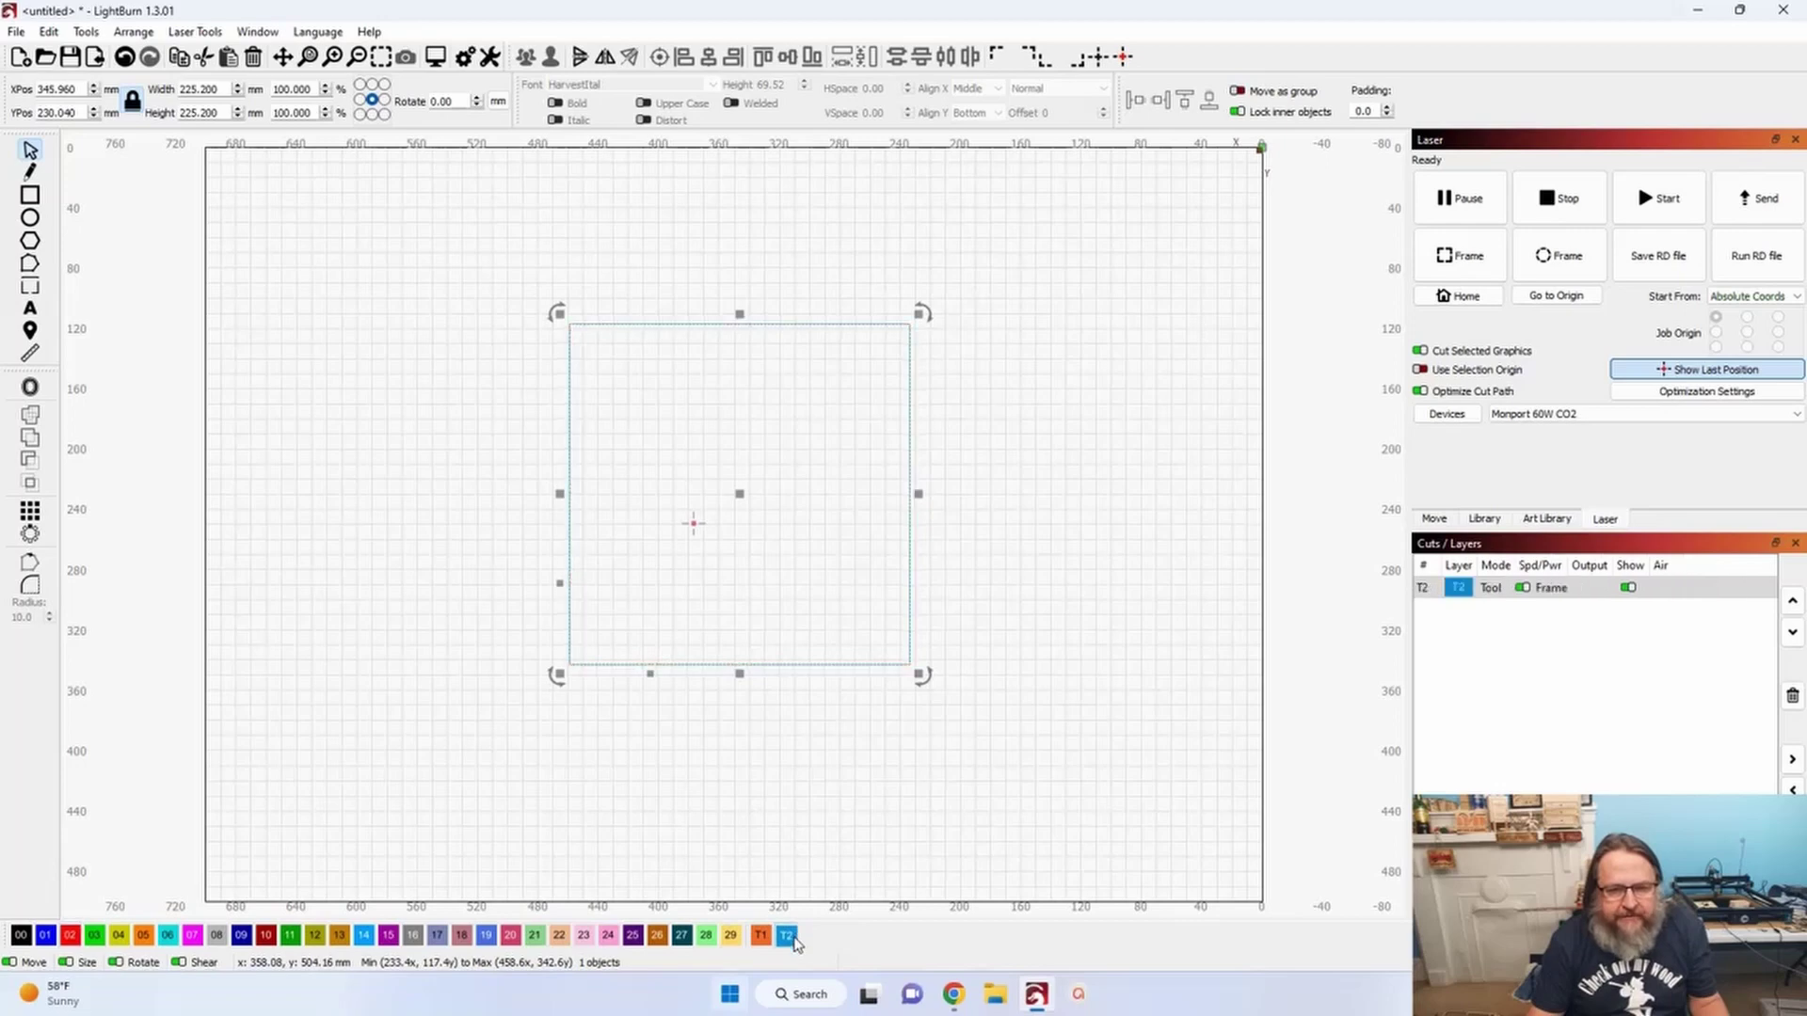
- Resize the square to 300 × 300 mm and move it to about X 339, Y 245 mm
click(224, 90)
text(300)
key(Return)
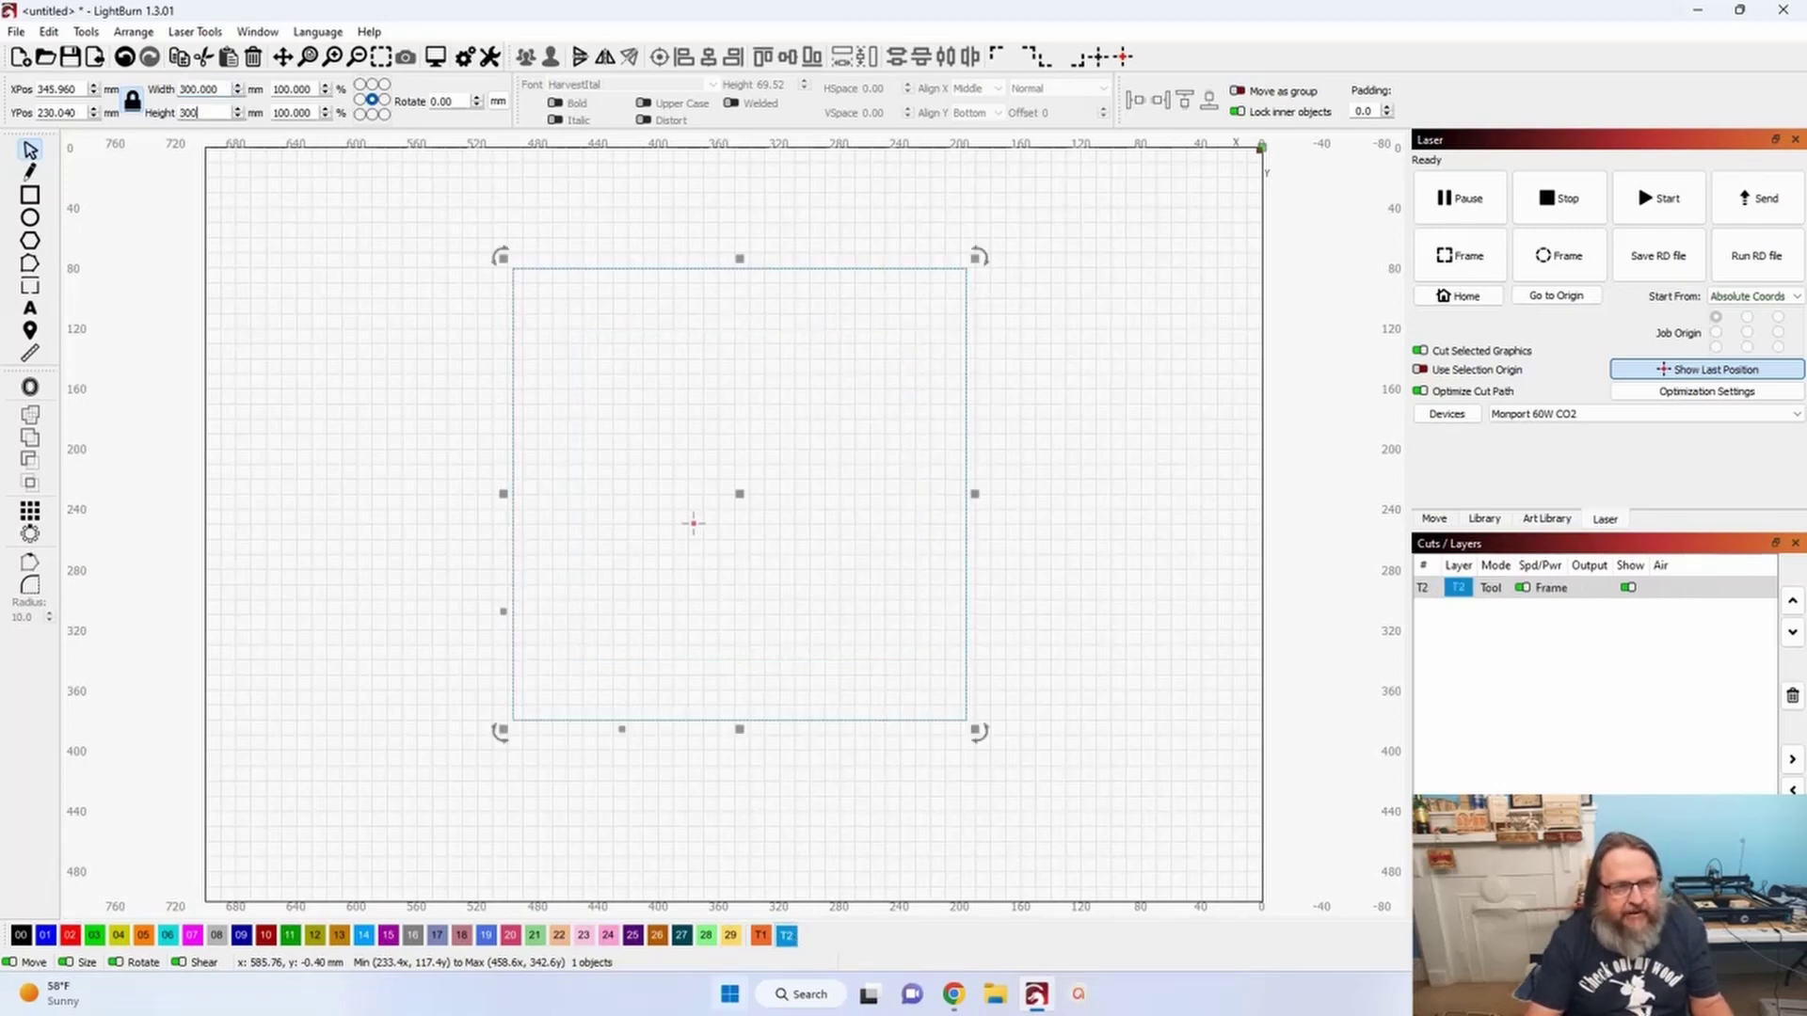
key(Tab)
key(Tab)
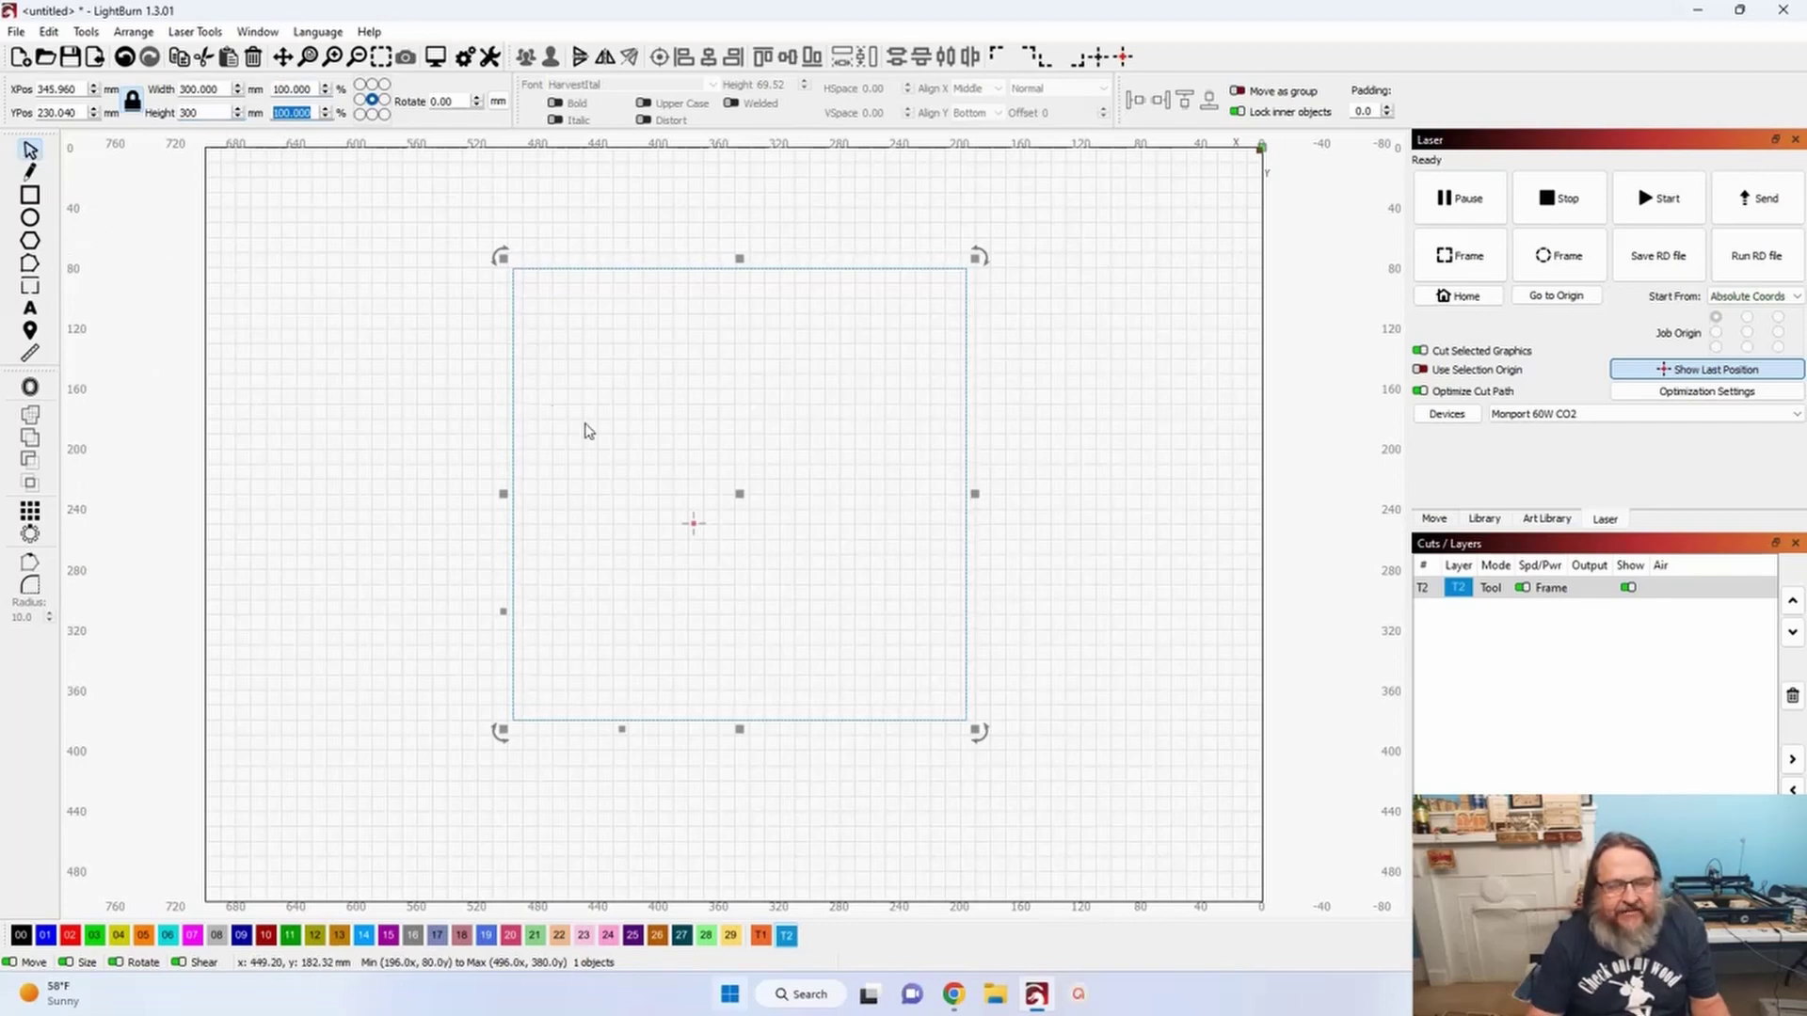
mouse_move(743, 496)
mouse_down()
mouse_move(738, 528)
mouse_move(760, 533)
mouse_move(747, 519)
mouse_up()
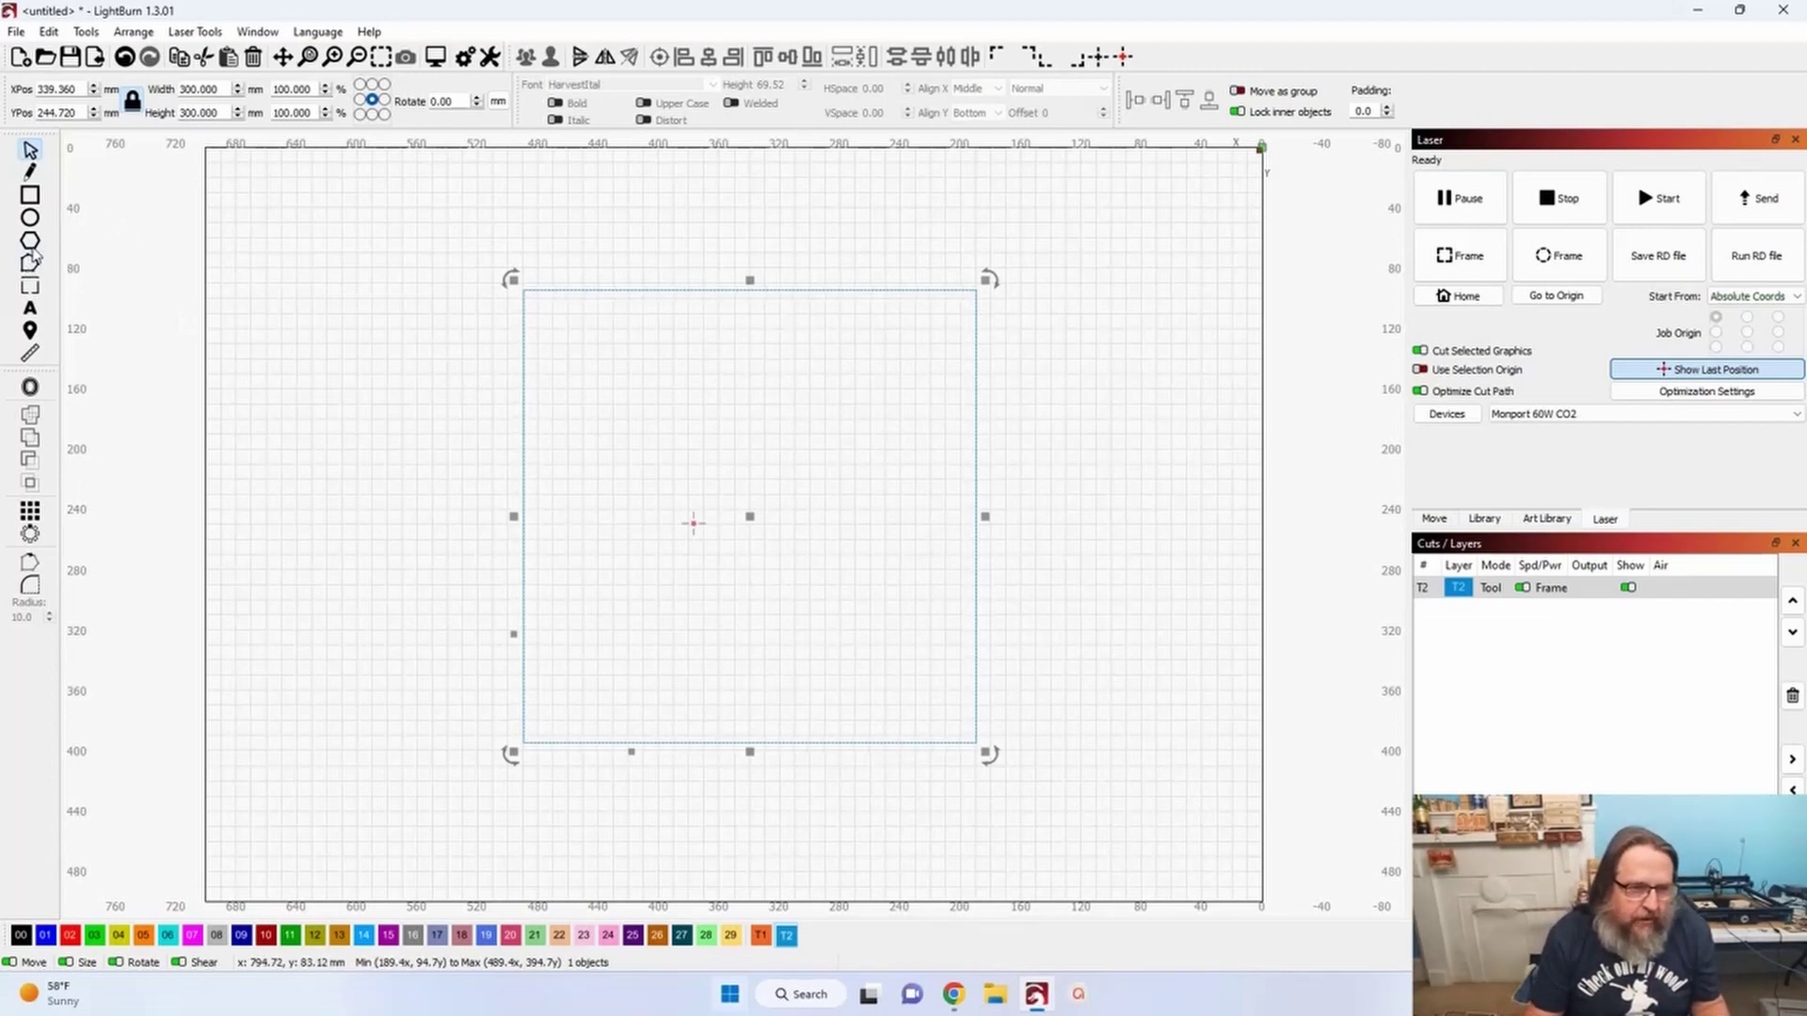
- Draw an ellipse about 116 × 166 mm inside the square and a rectangle about 180 × 32 mm across the ellipse's lower end
click(30, 218)
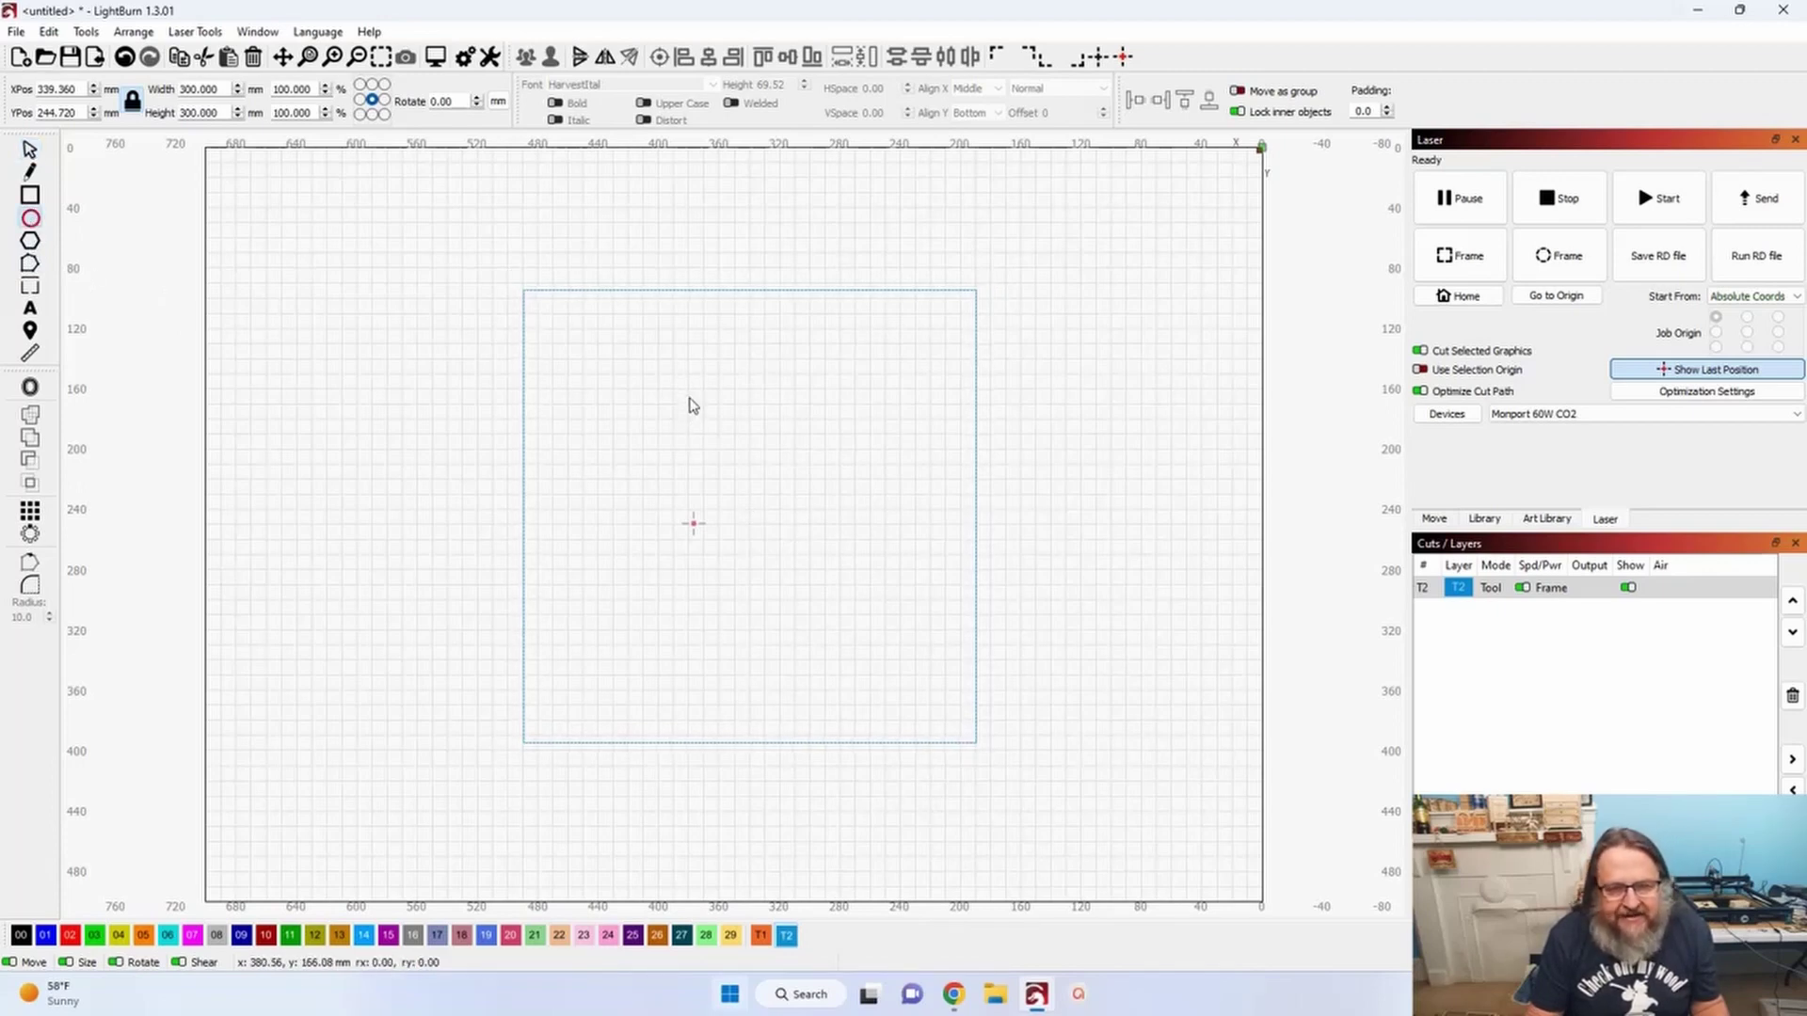
mouse_move(692, 406)
mouse_down()
mouse_move(753, 534)
mouse_move(865, 655)
mouse_up()
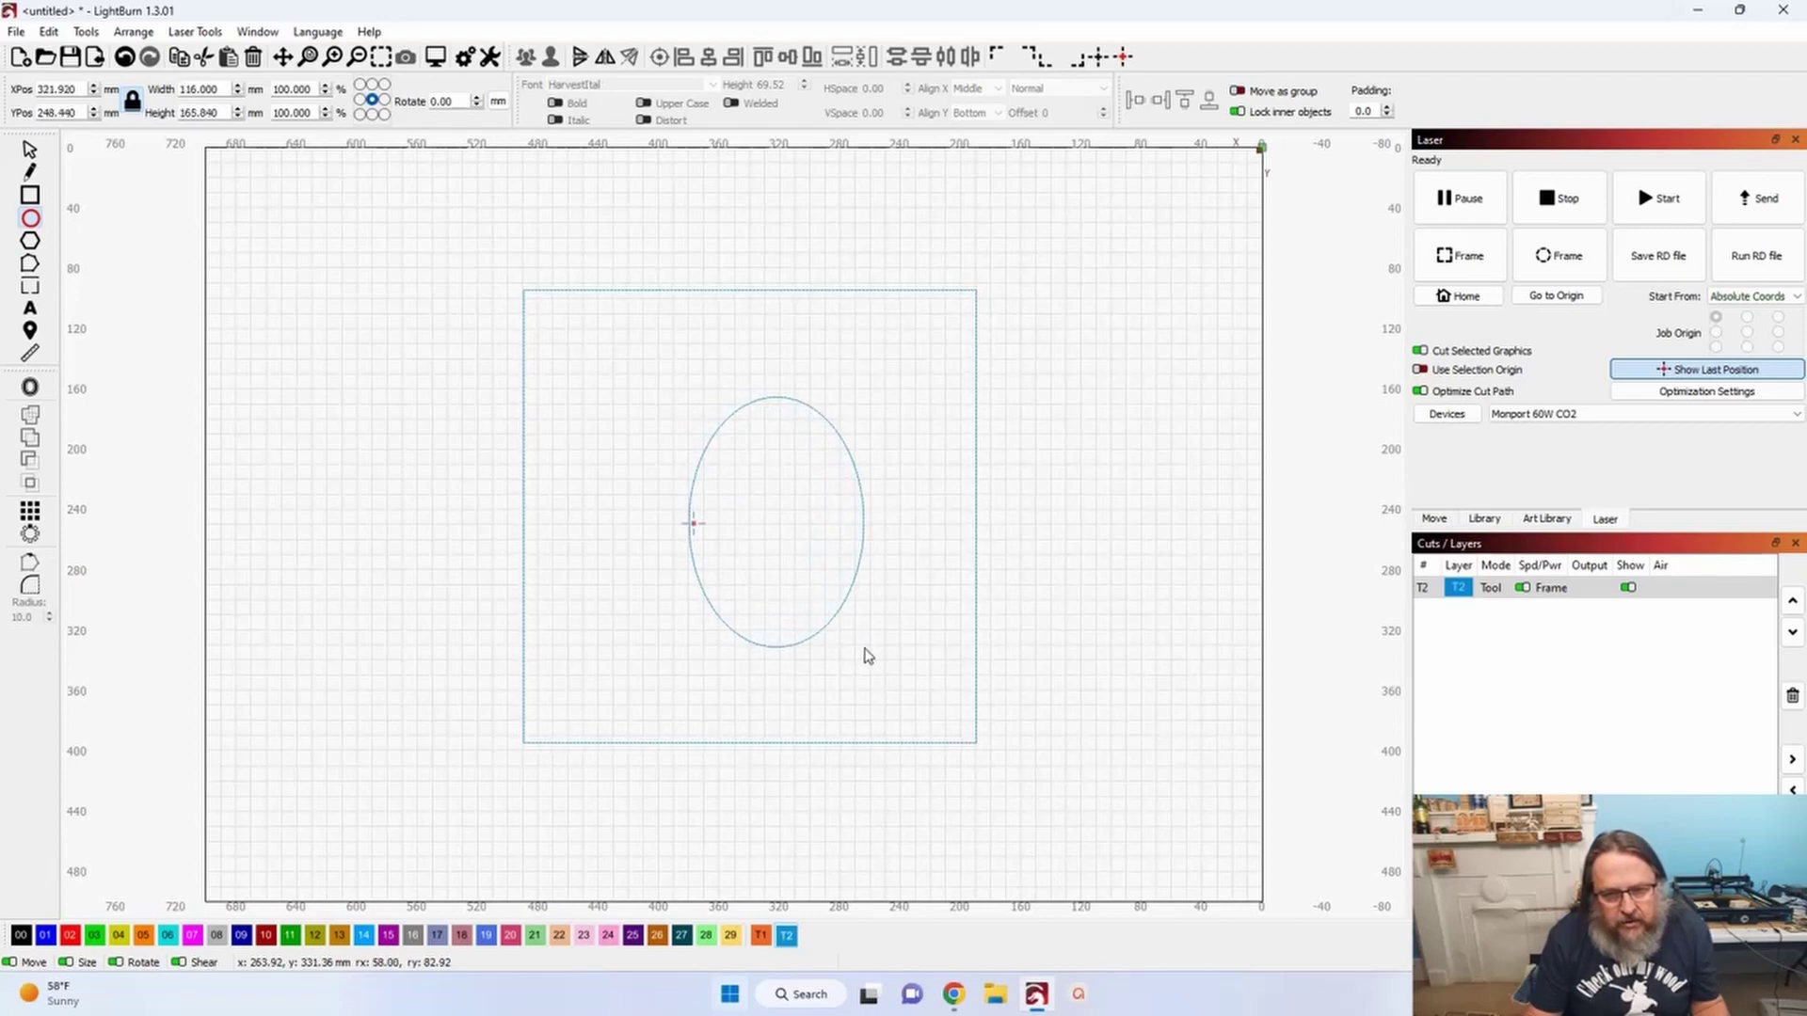
click(31, 196)
drag(643, 601, 914, 650)
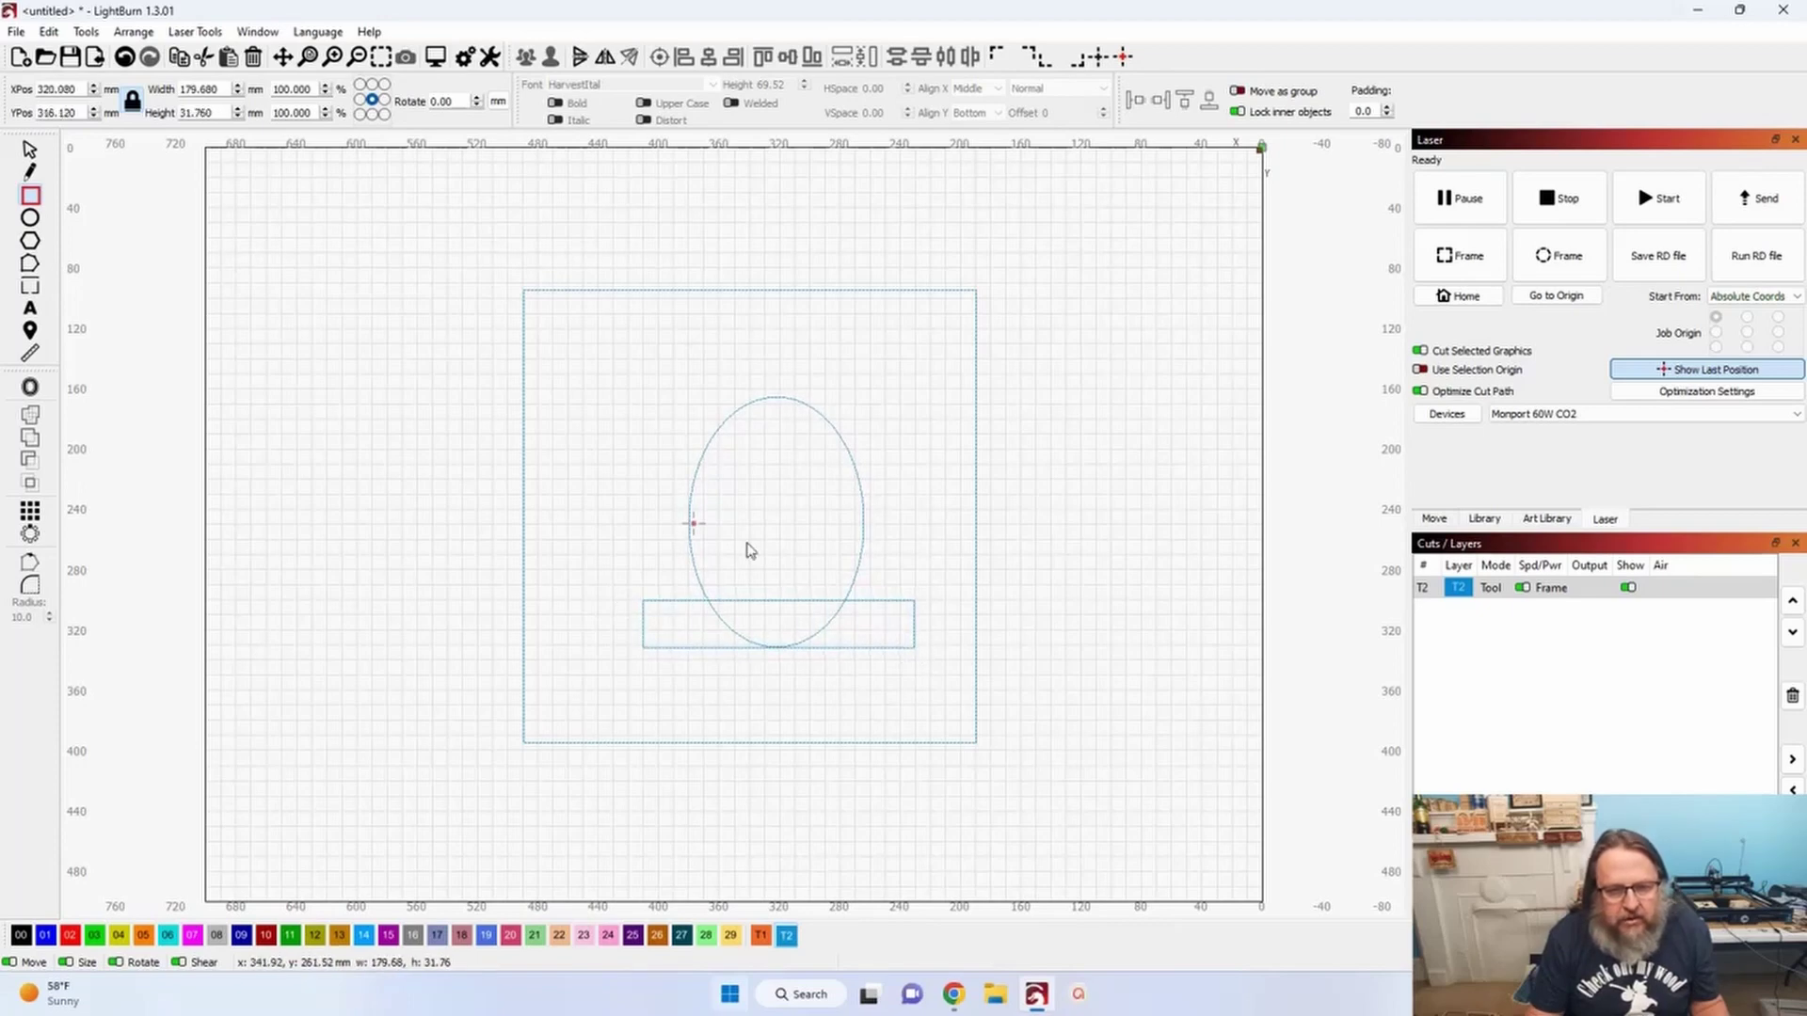
click(29, 150)
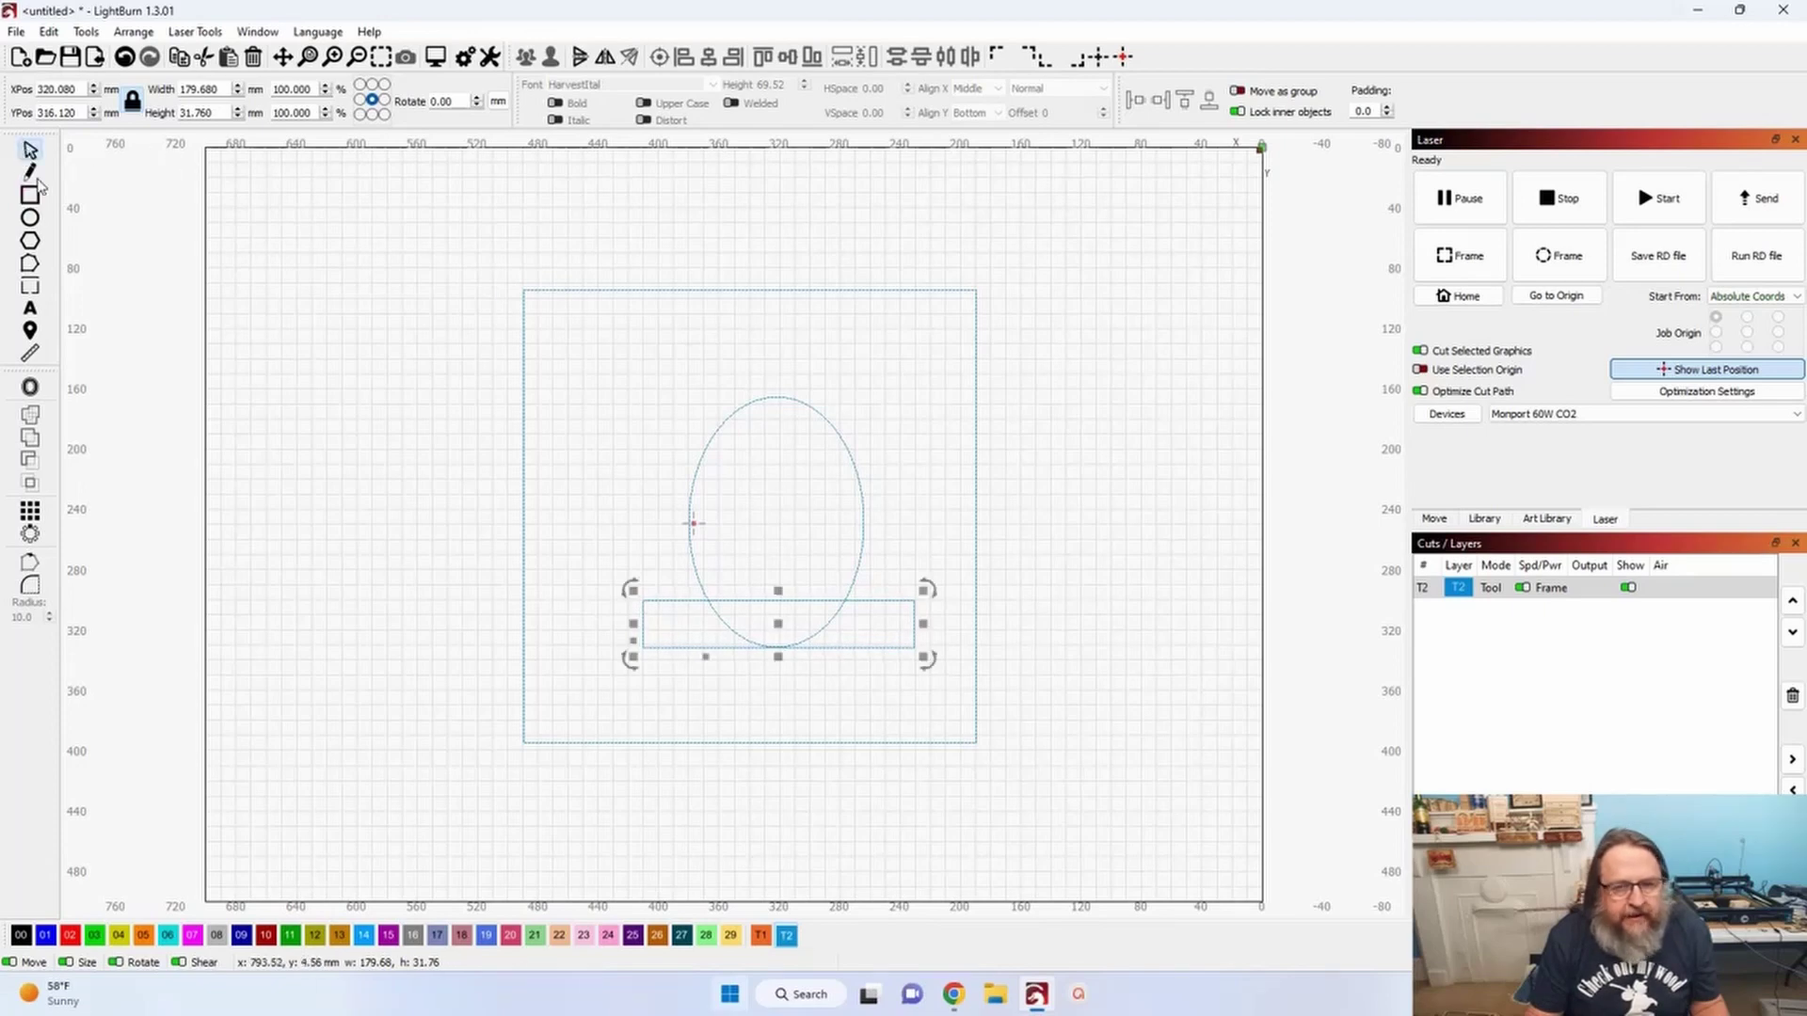
- Center the rectangle horizontally on the ellipse
shift+click(763, 401)
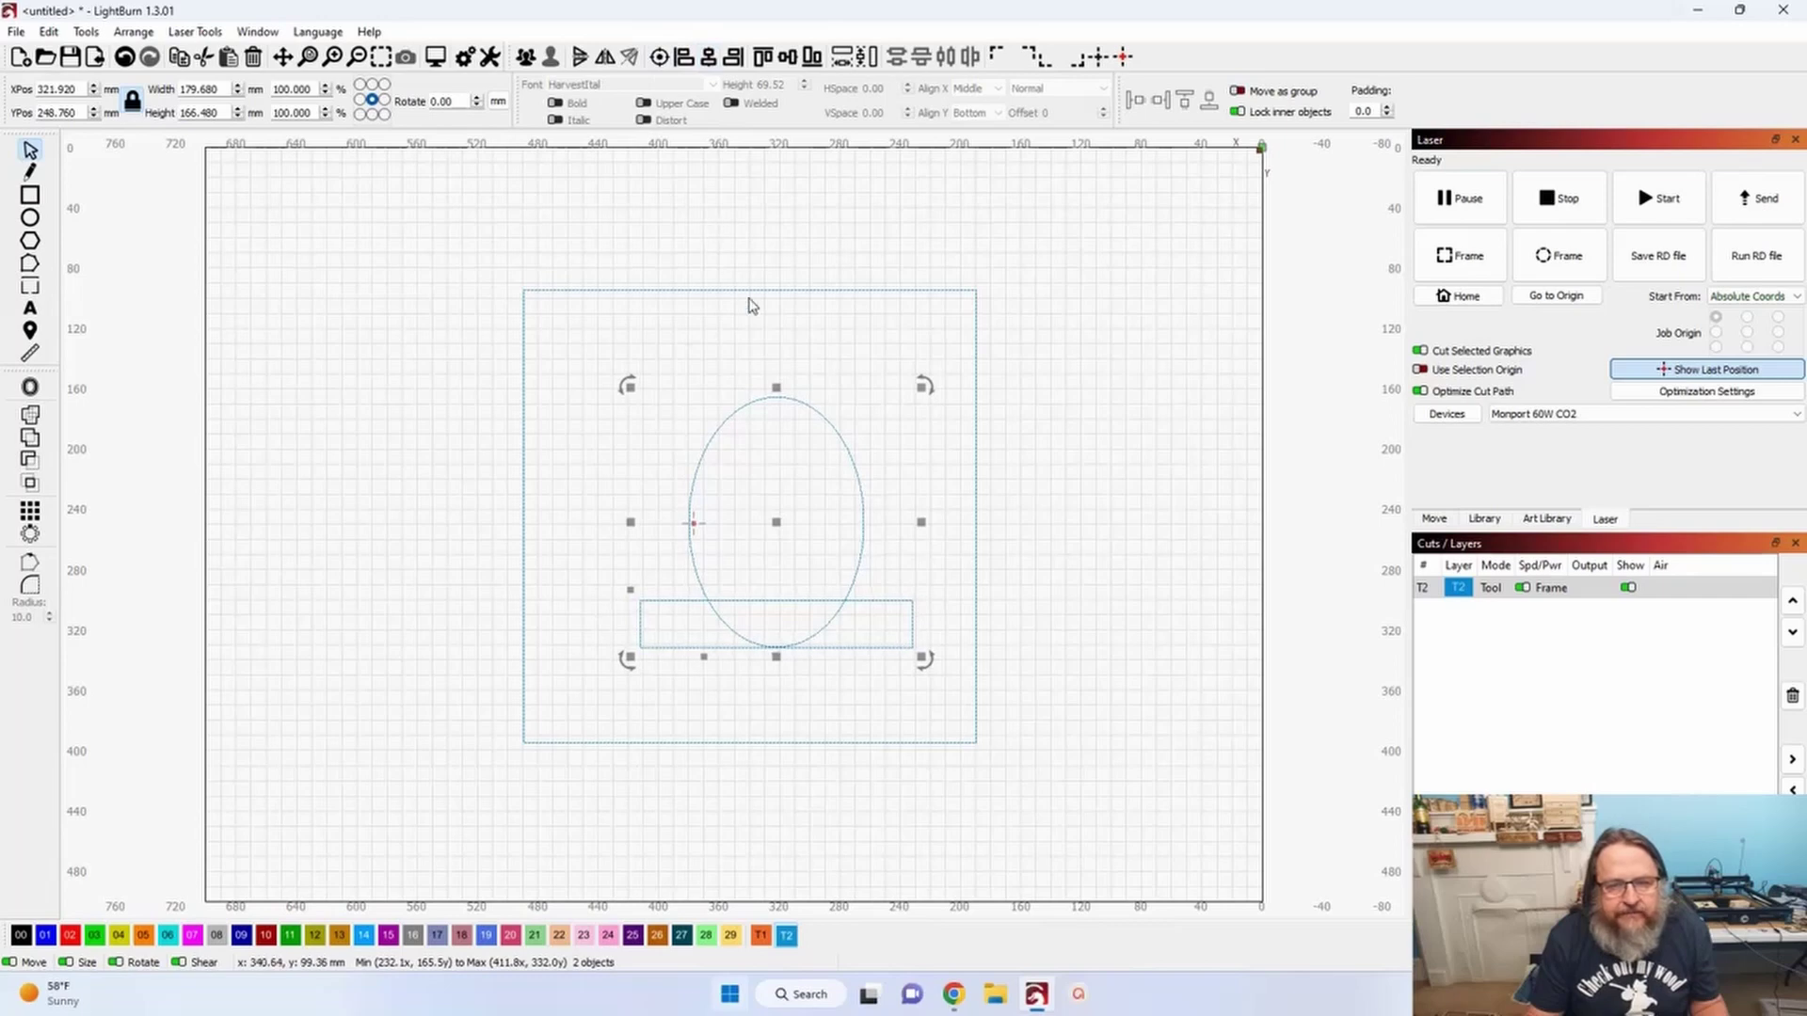
shift+click(774, 398)
click(775, 600)
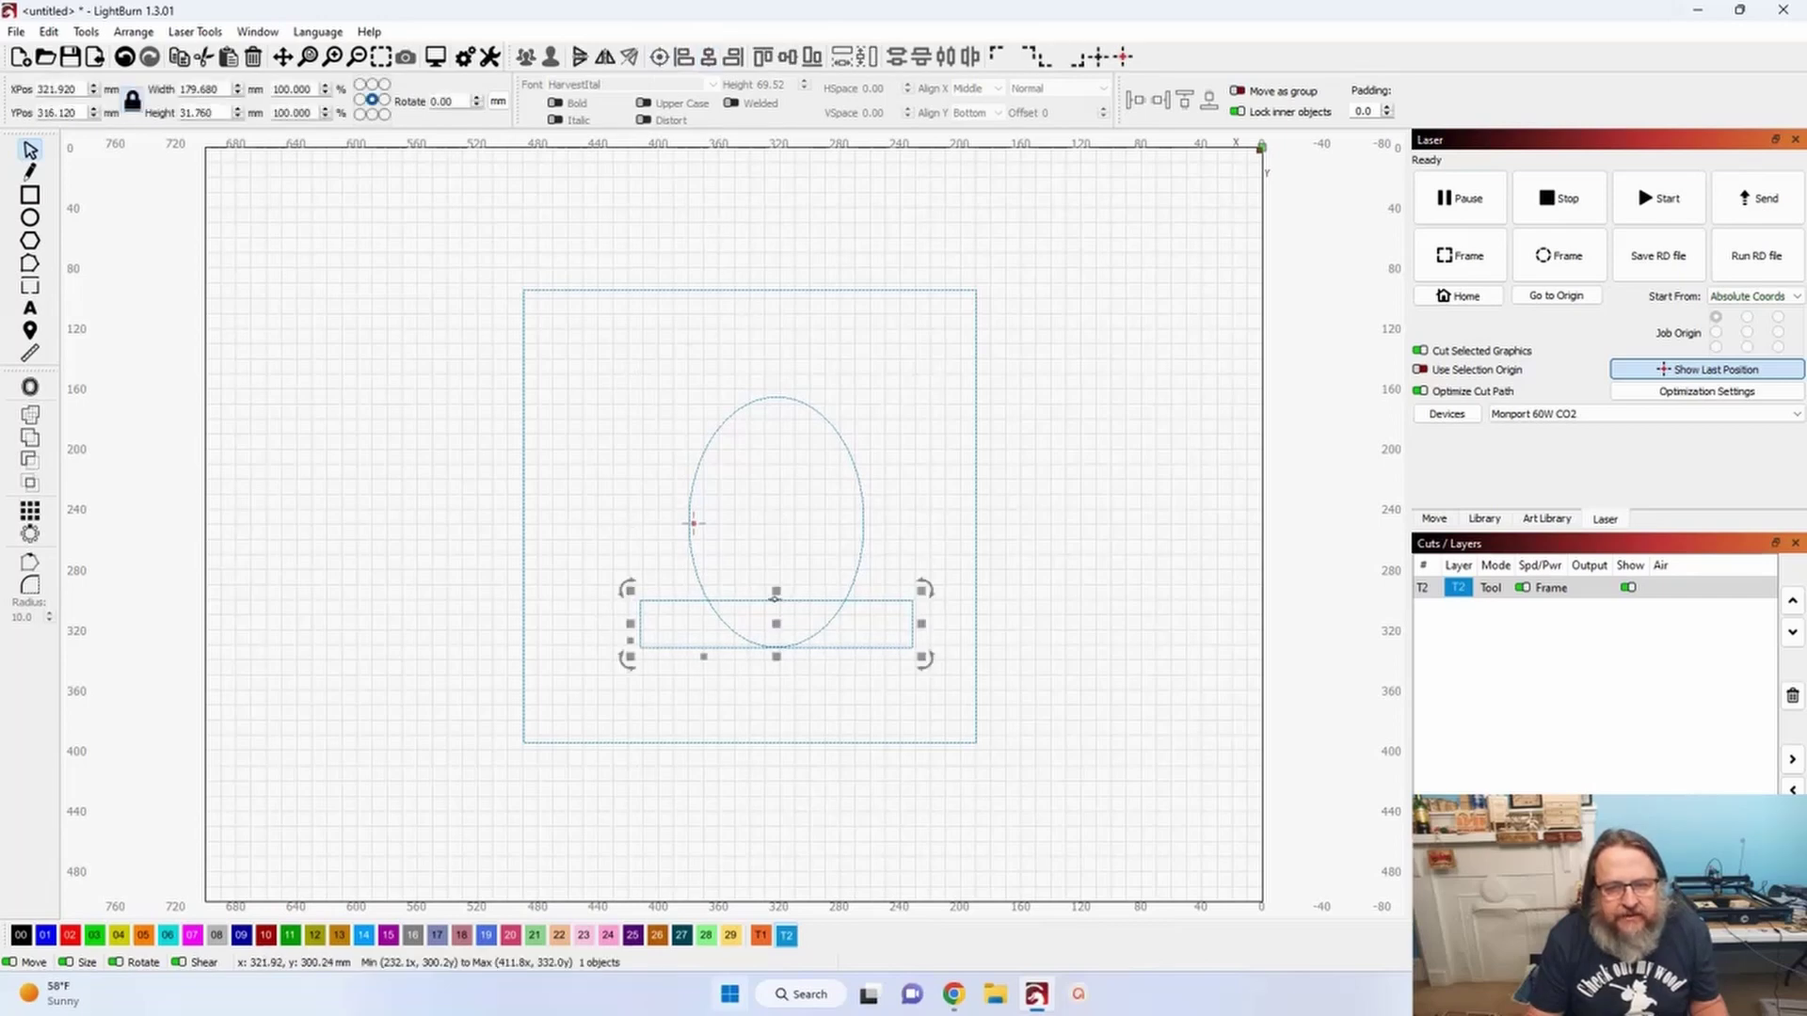
- Raise the rectangle's upper edge to make it about 40 mm high and shorten the ellipse from its top to about 147 mm
drag(774, 591, 775, 577)
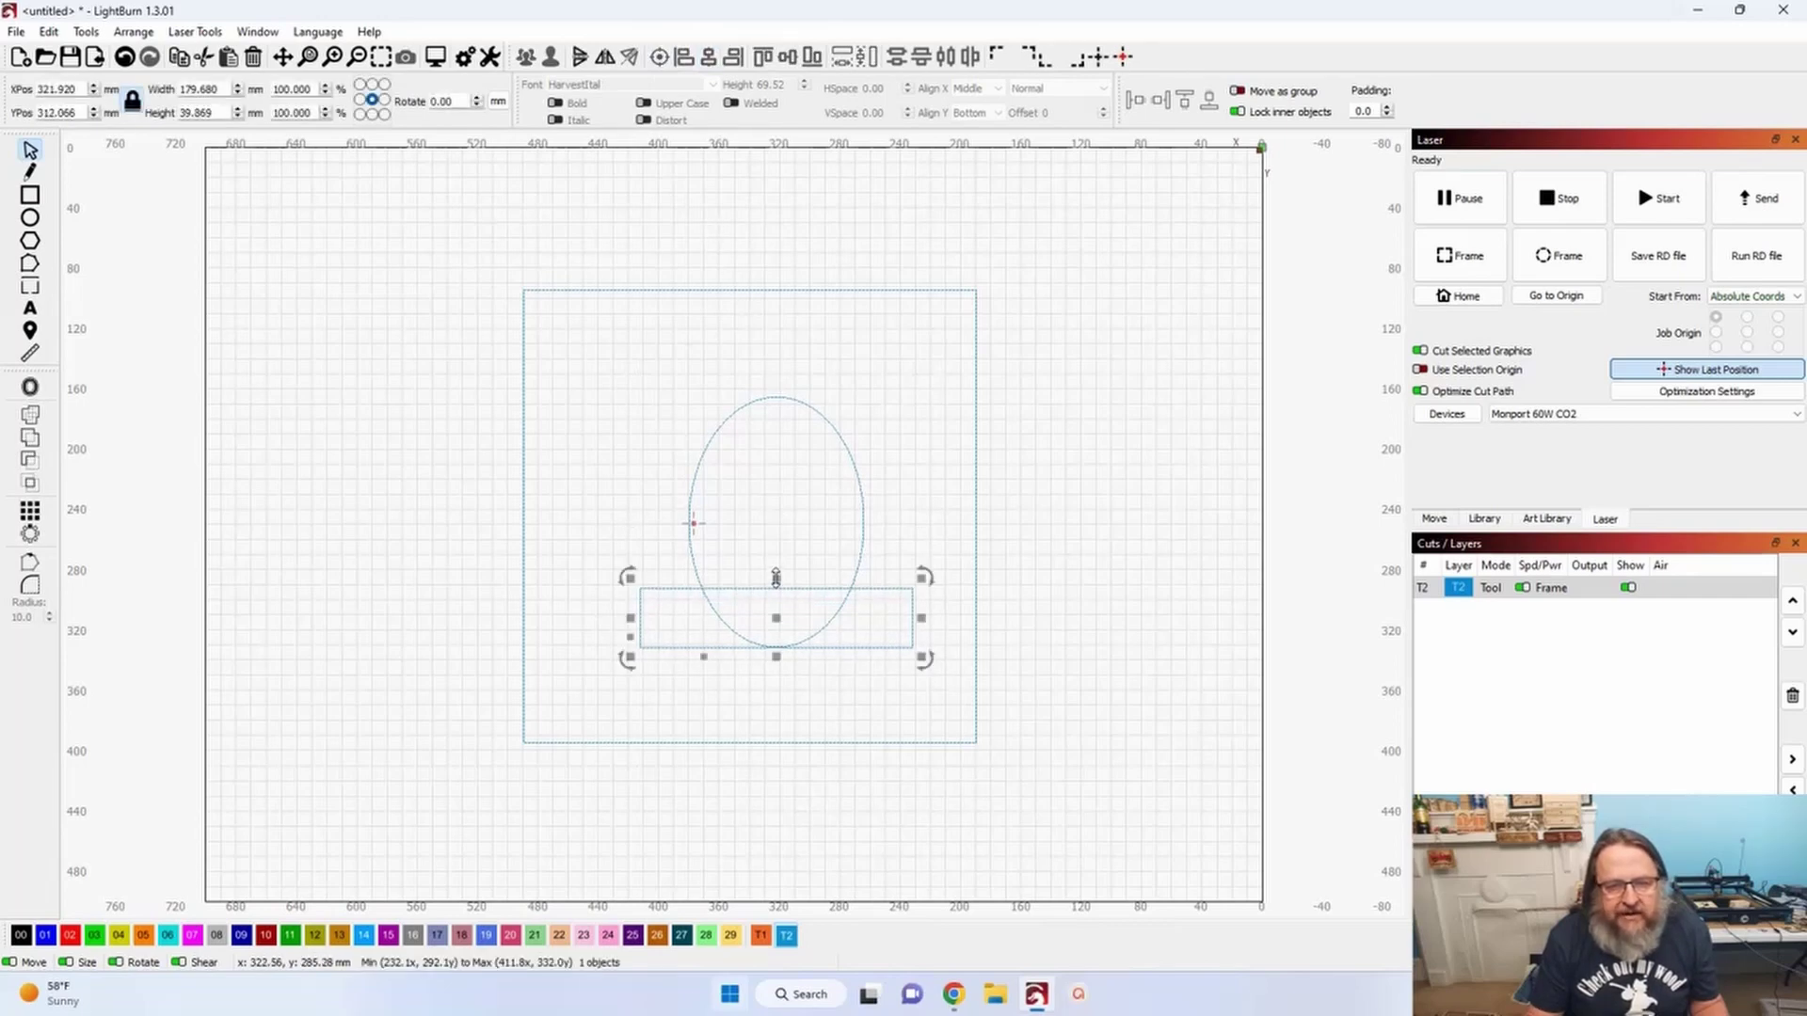
click(776, 396)
drag(778, 383, 787, 410)
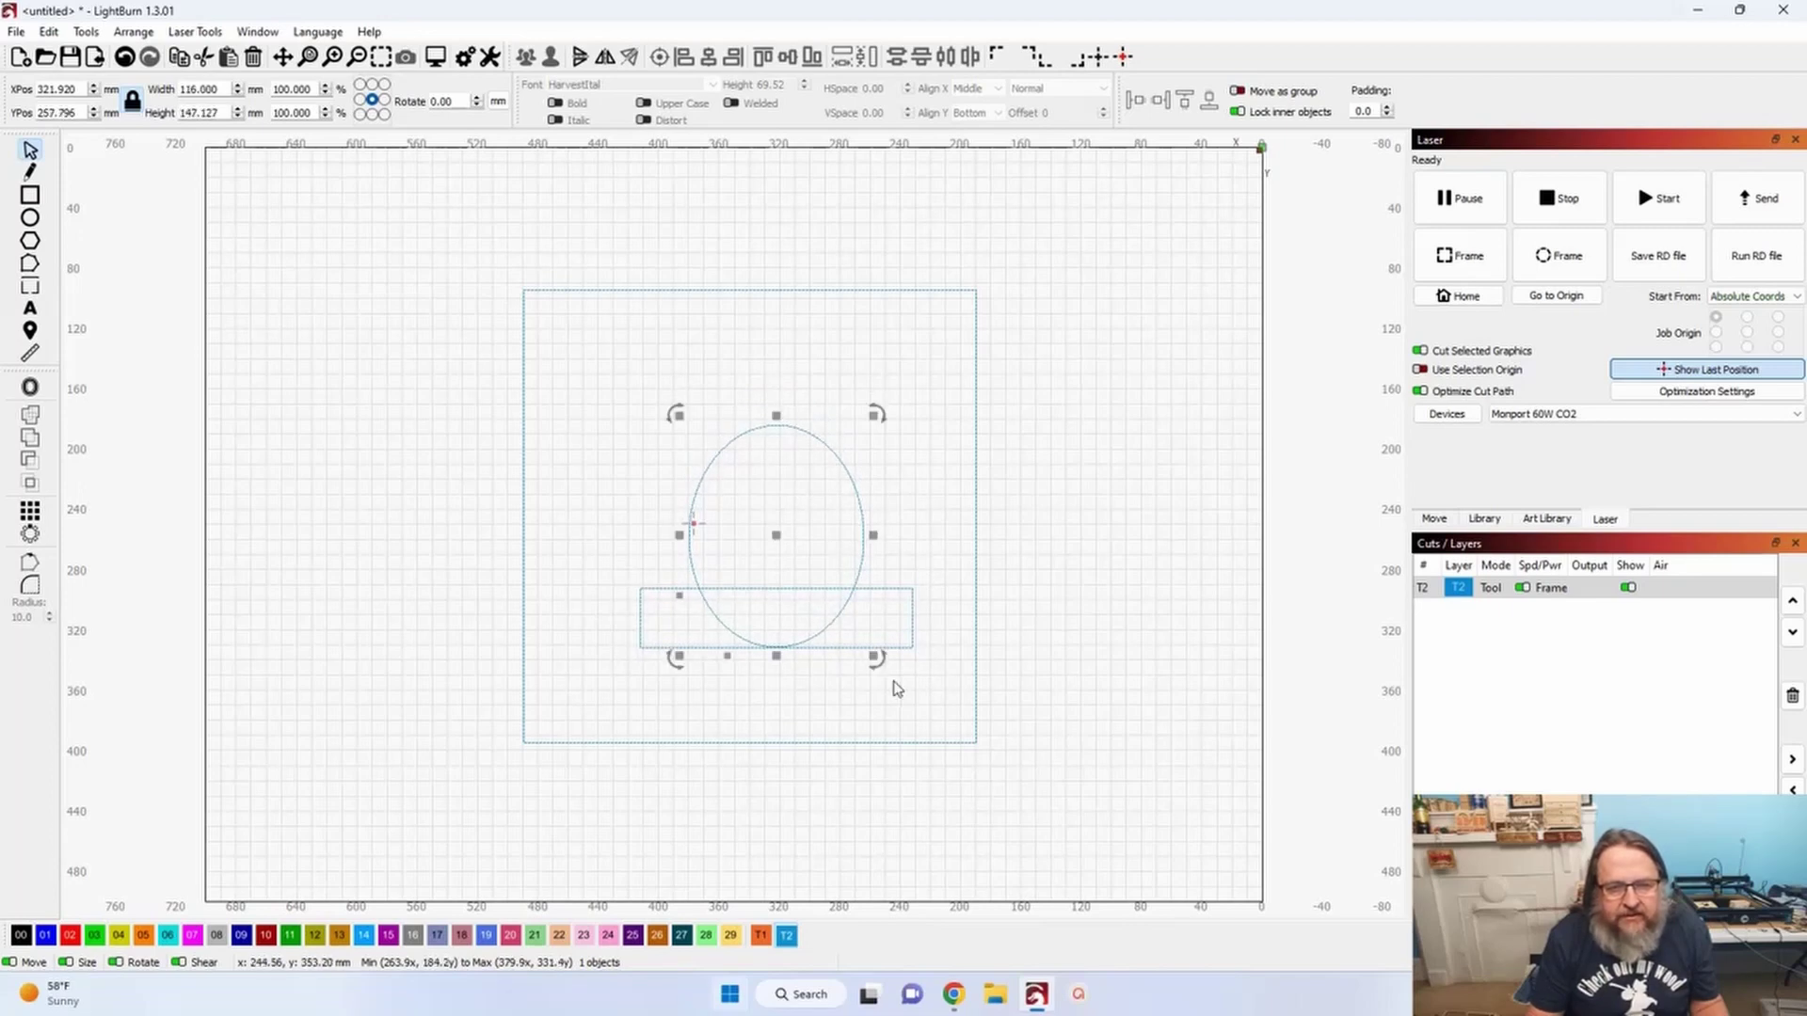
- Enlarge the ellipse and rectangle together to about 242 × 199 mm and center them in the square
click(857, 700)
drag(882, 692, 732, 633)
drag(921, 658, 945, 692)
drag(773, 535, 750, 513)
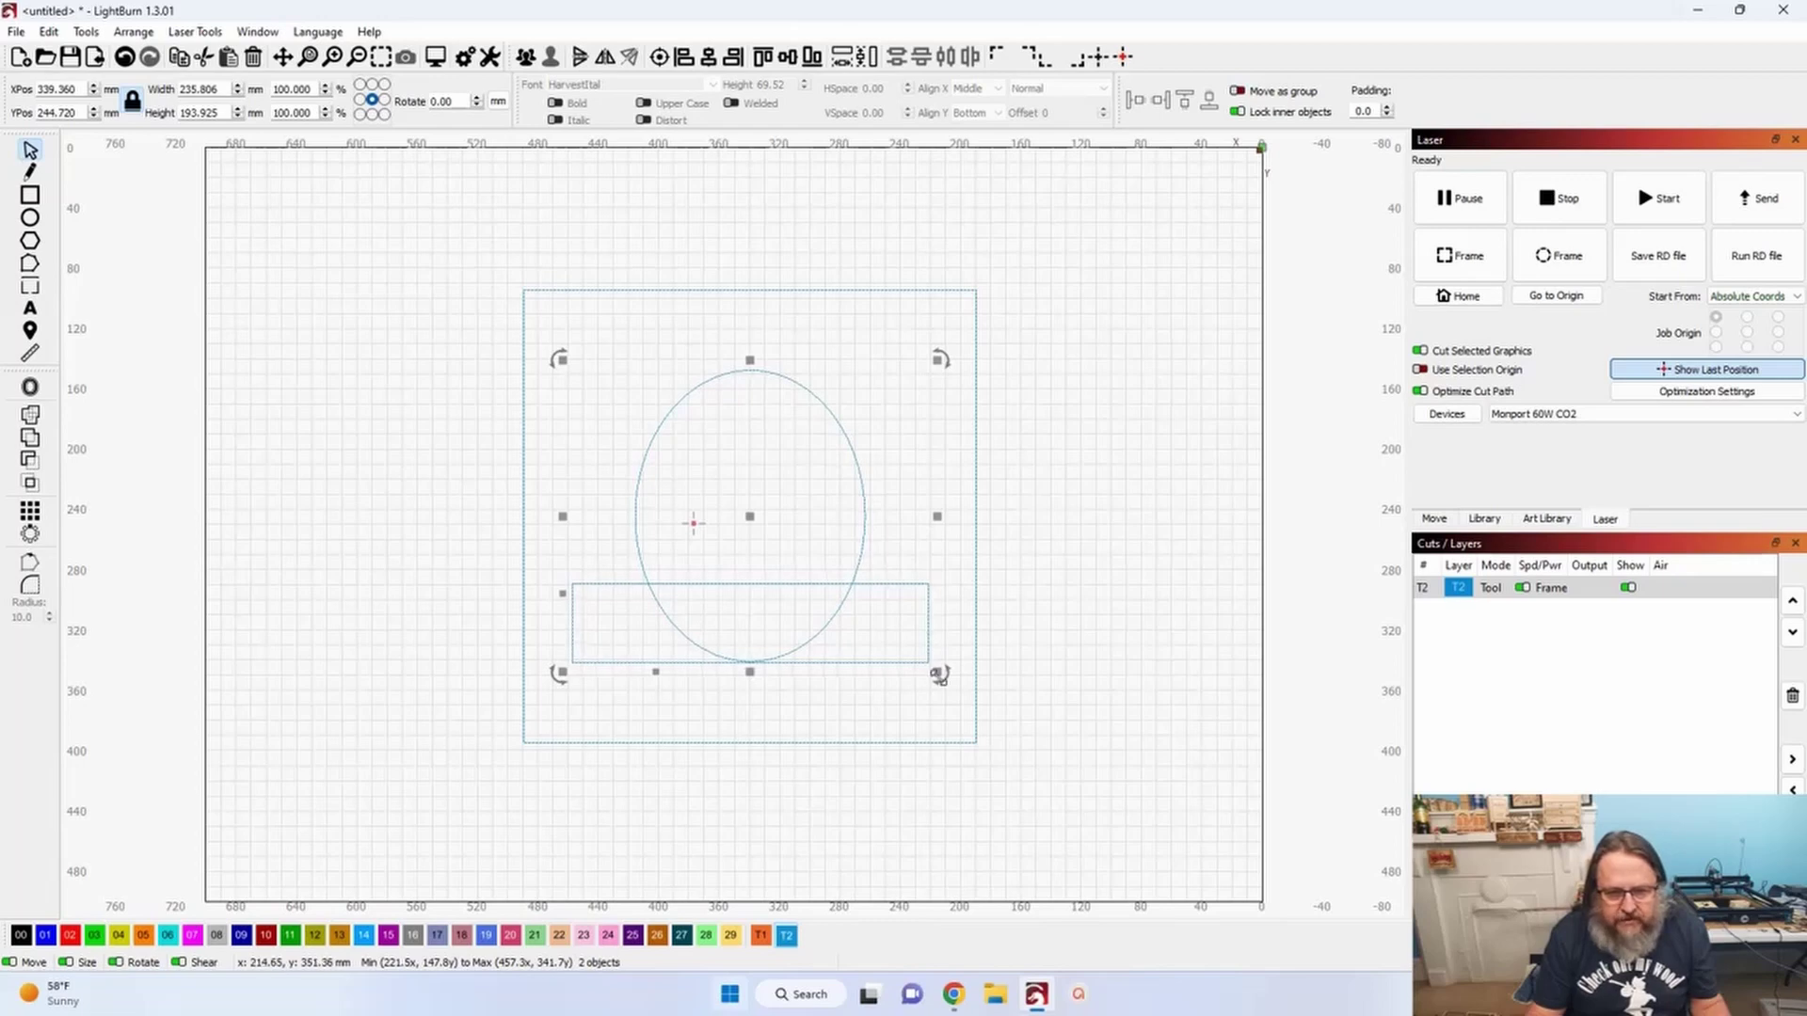
drag(937, 672, 934, 678)
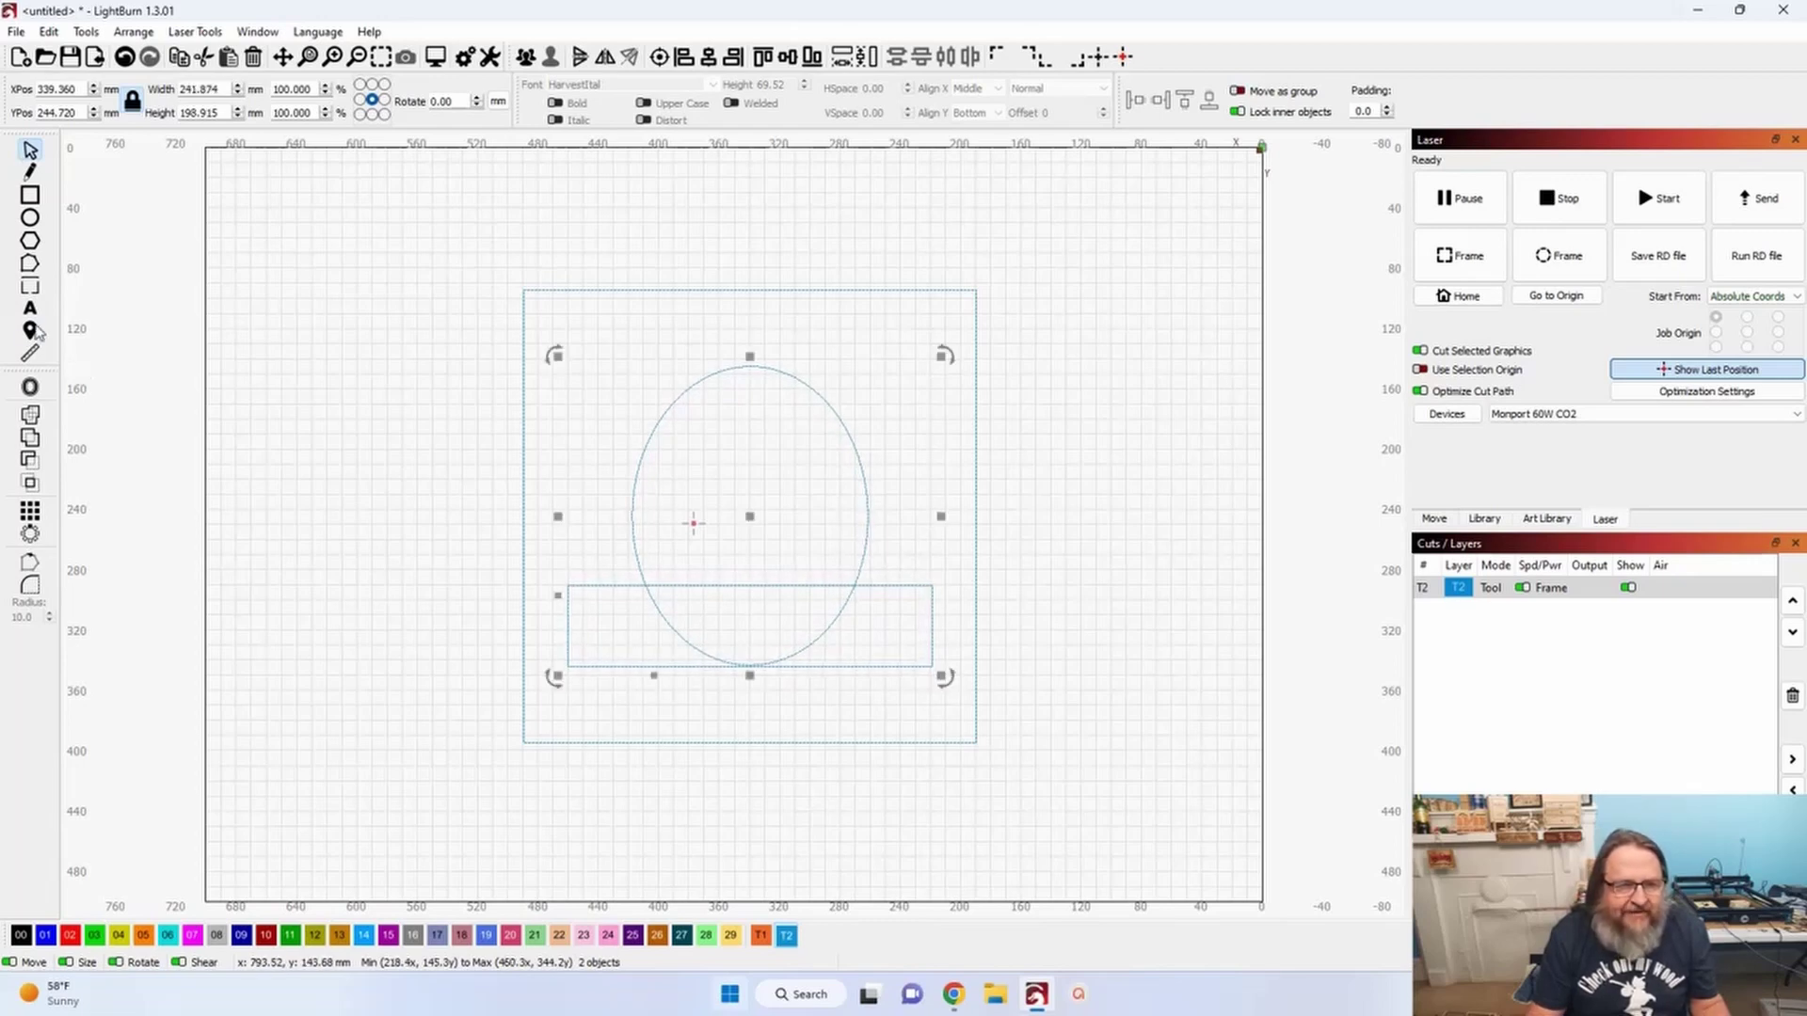
- Offset the ellipse and rectangle outward by 5 mm with the Corner style, and offset the resulting outline outward by another 5 mm
click(31, 391)
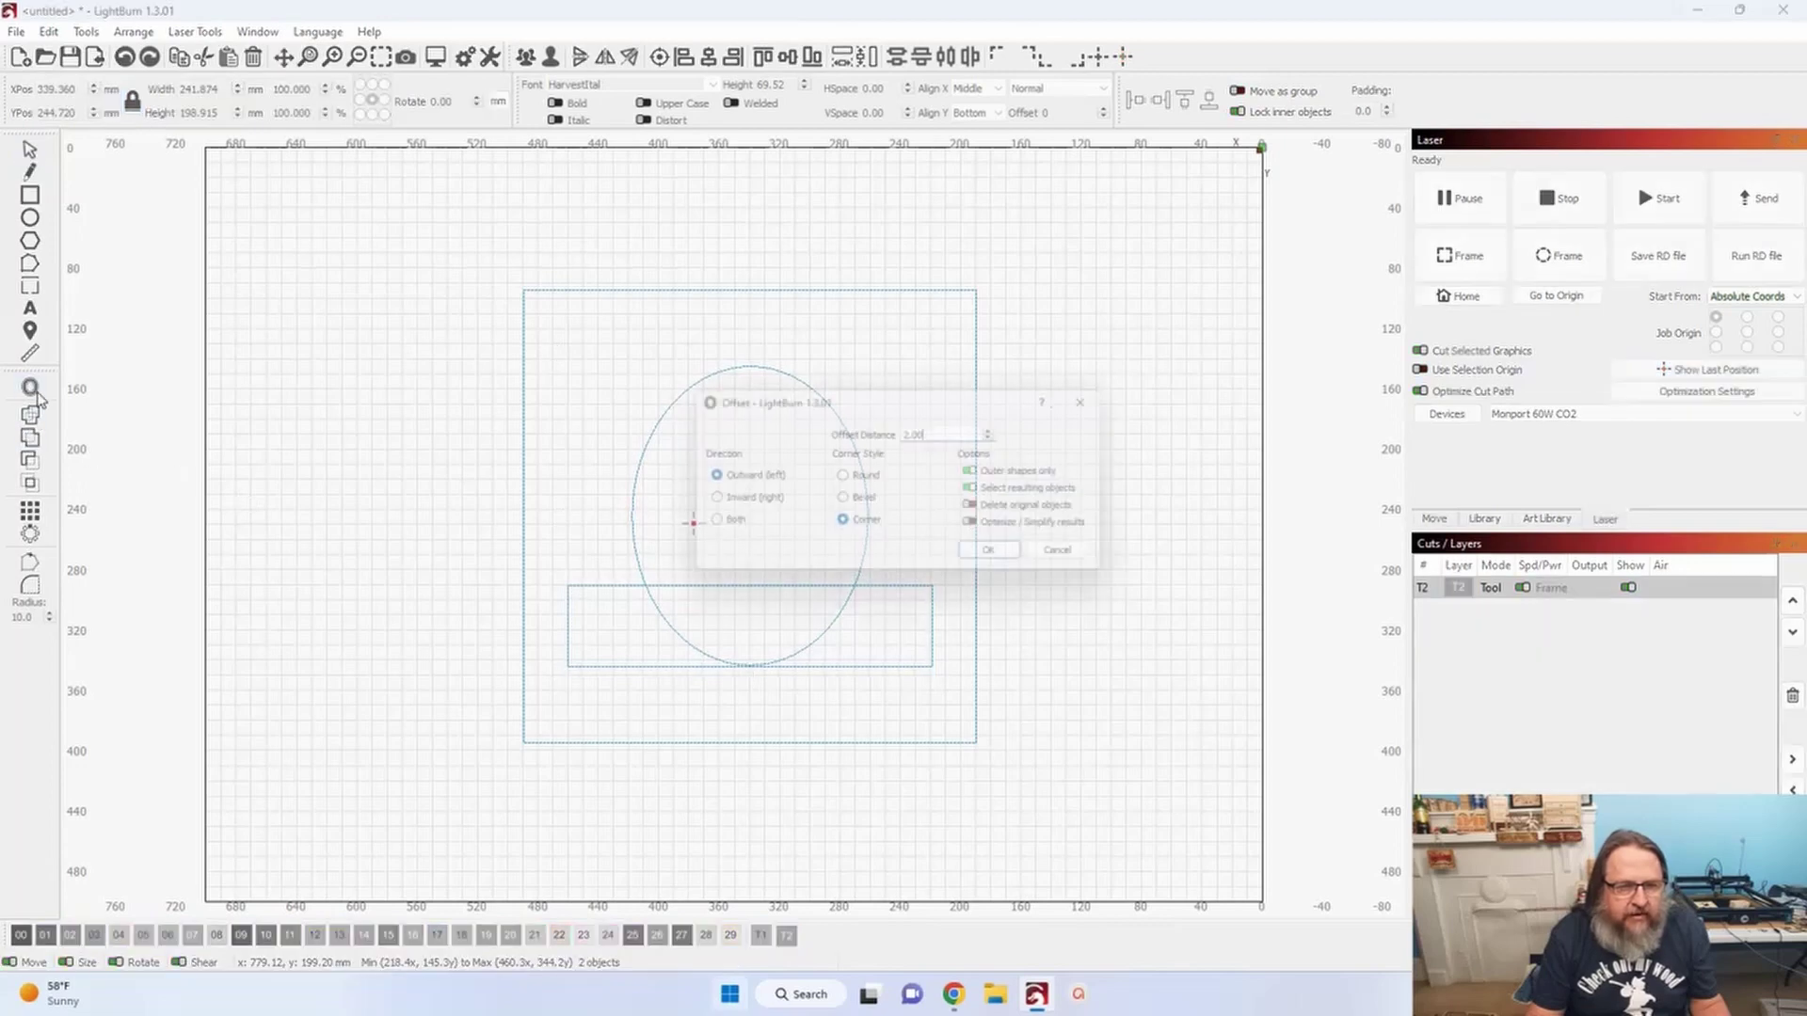
triple_click(950, 431)
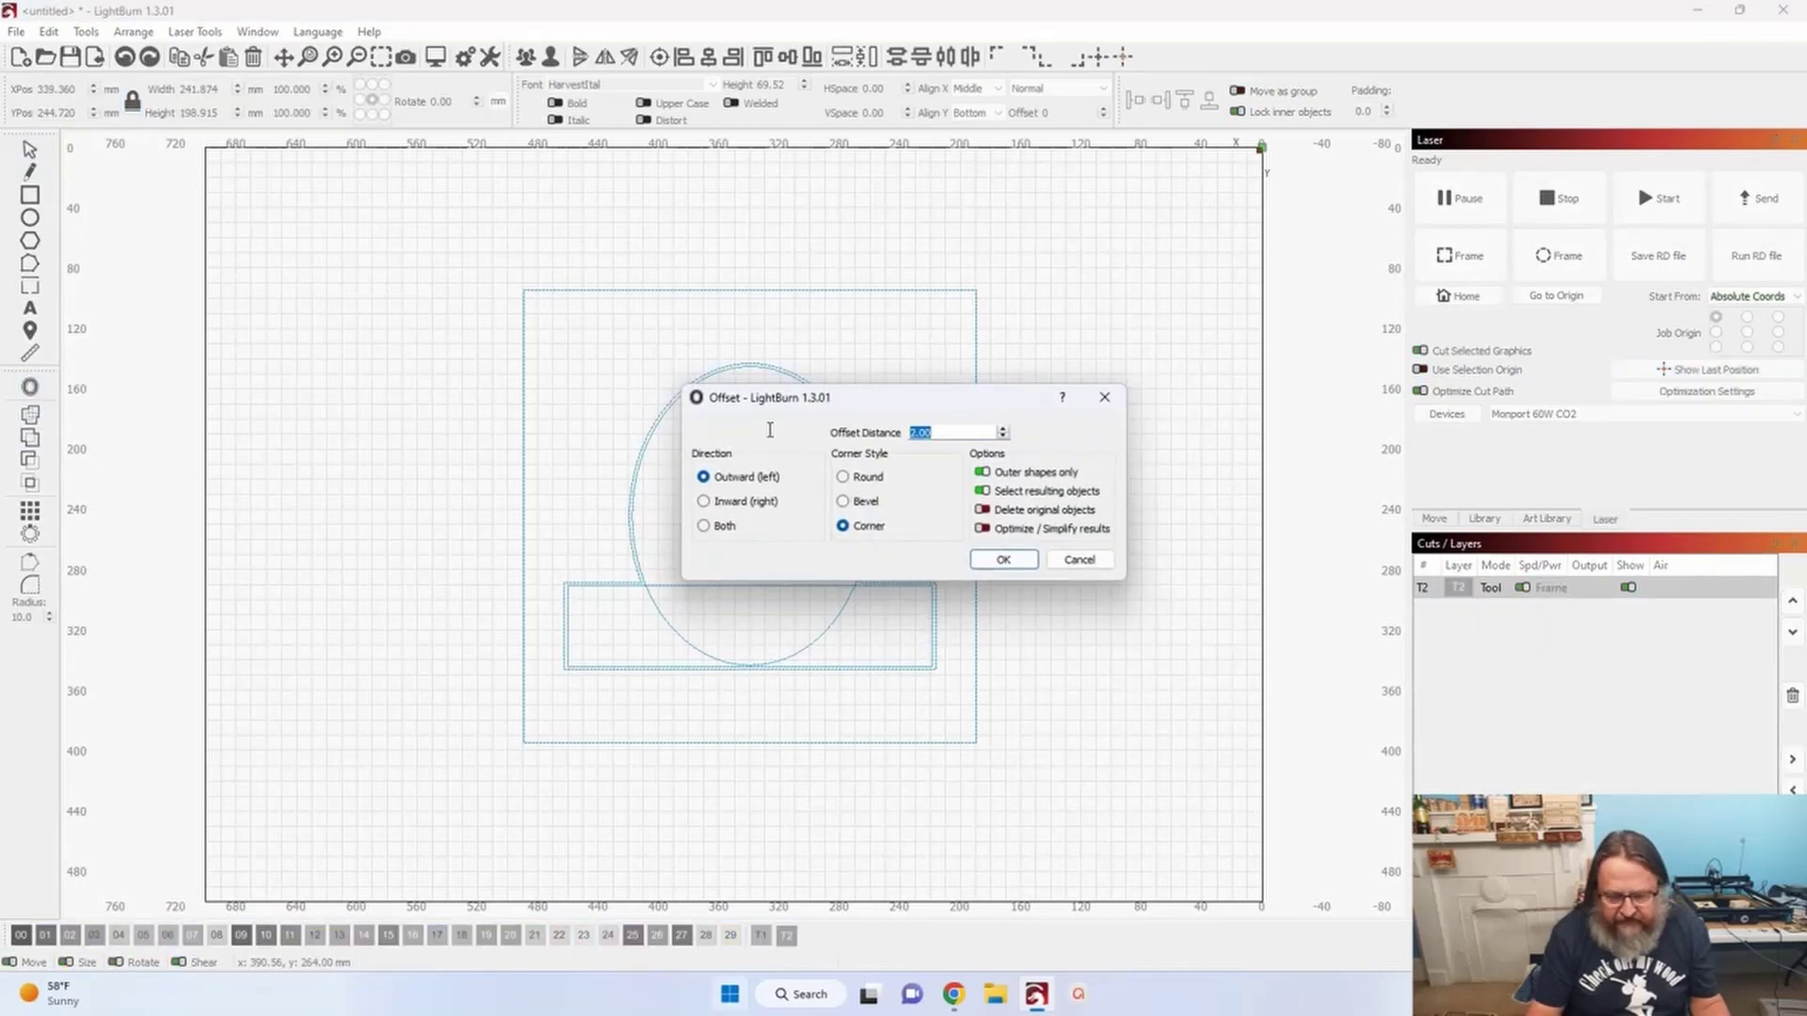
text(5)
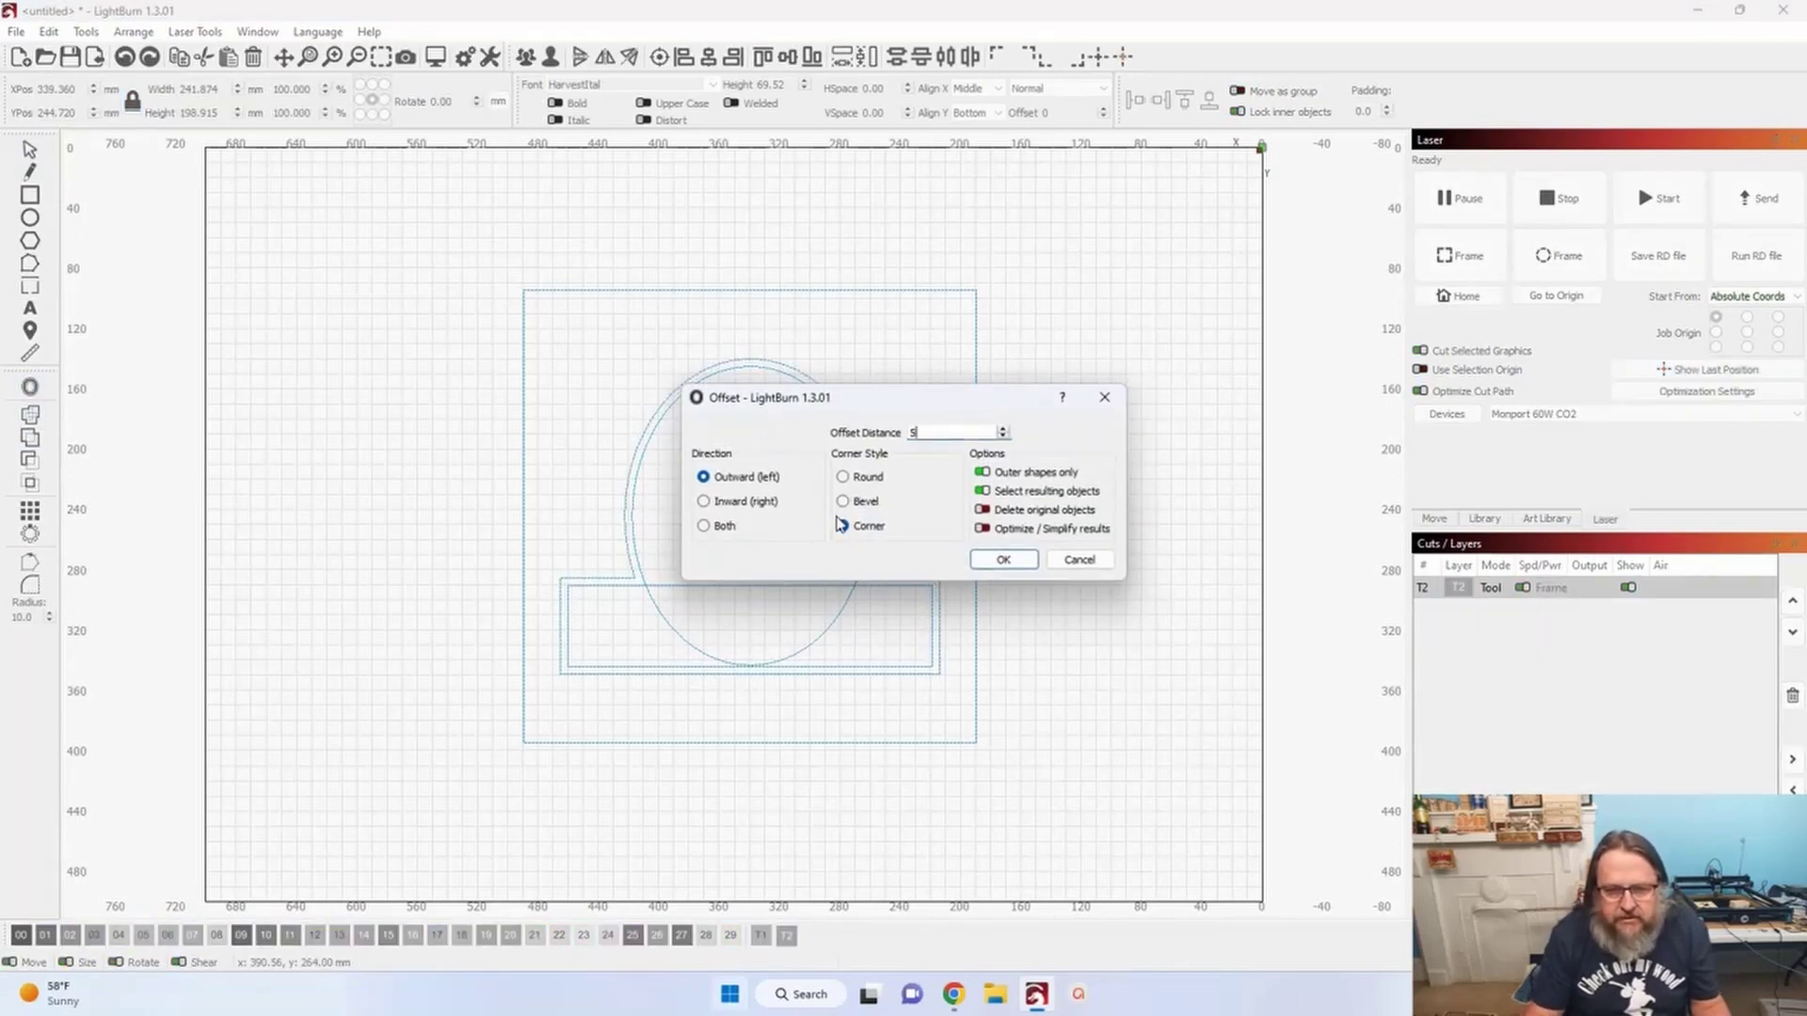
click(997, 560)
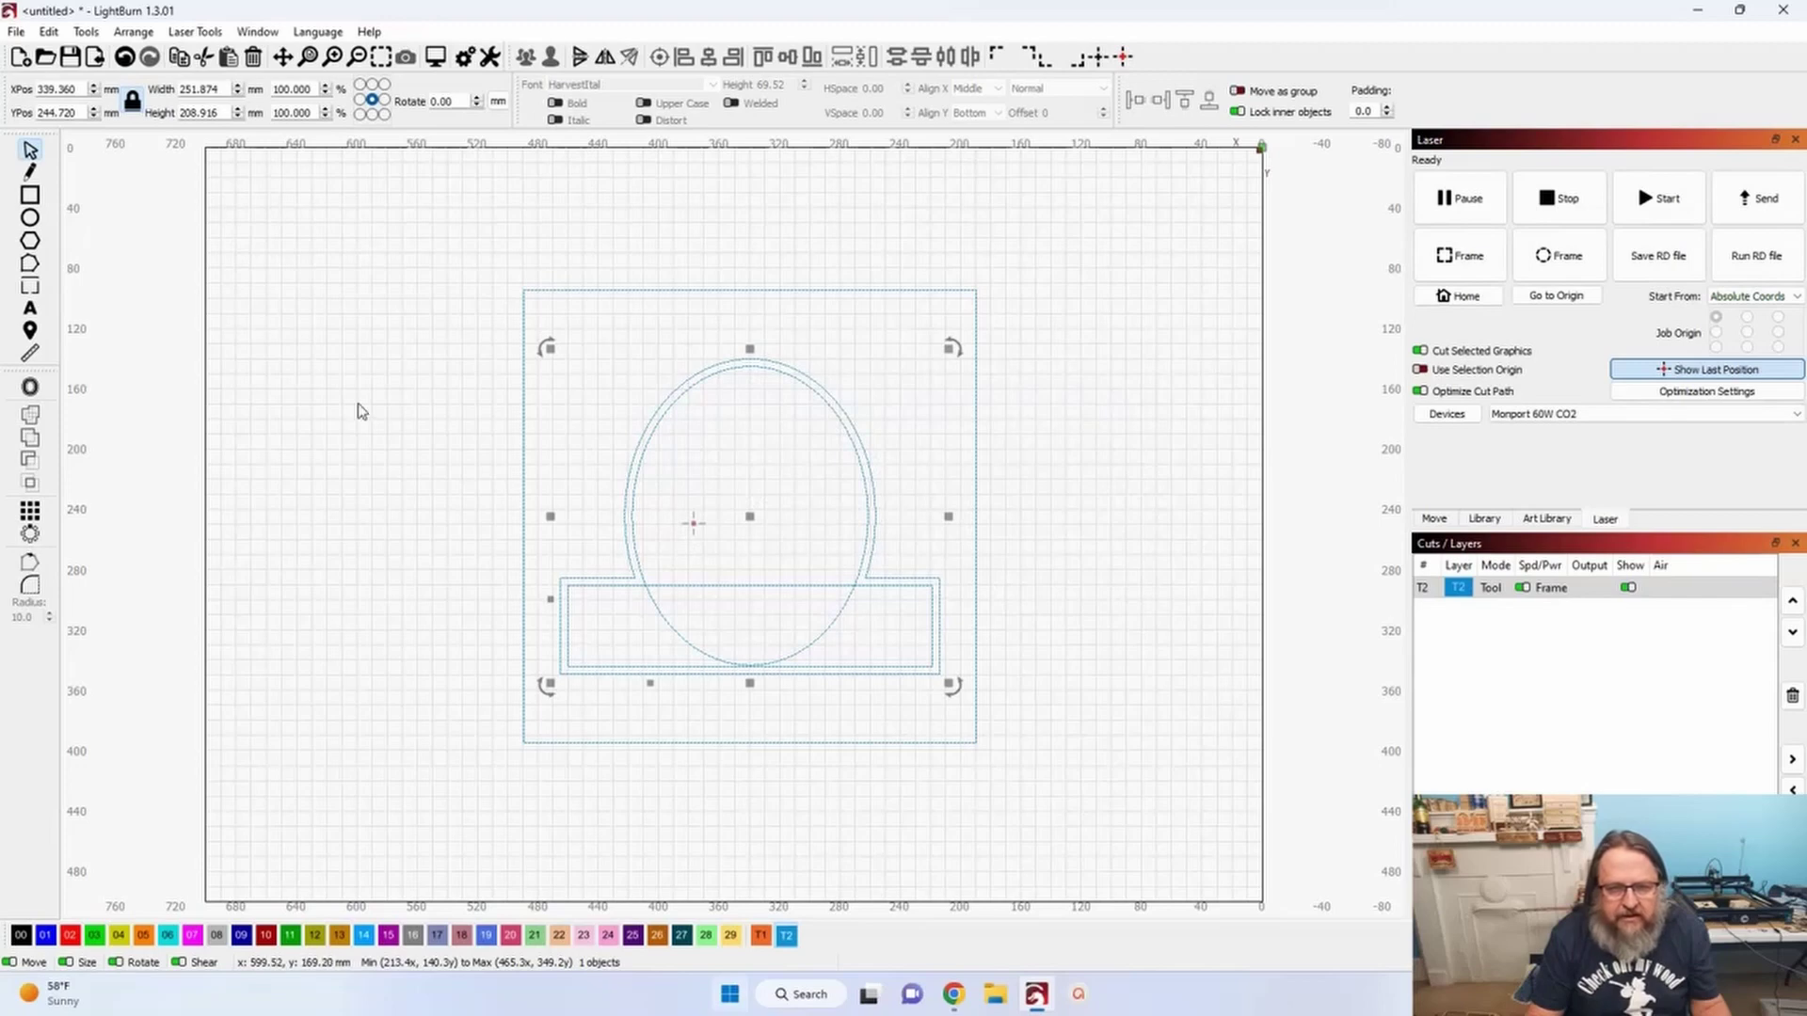
click(30, 386)
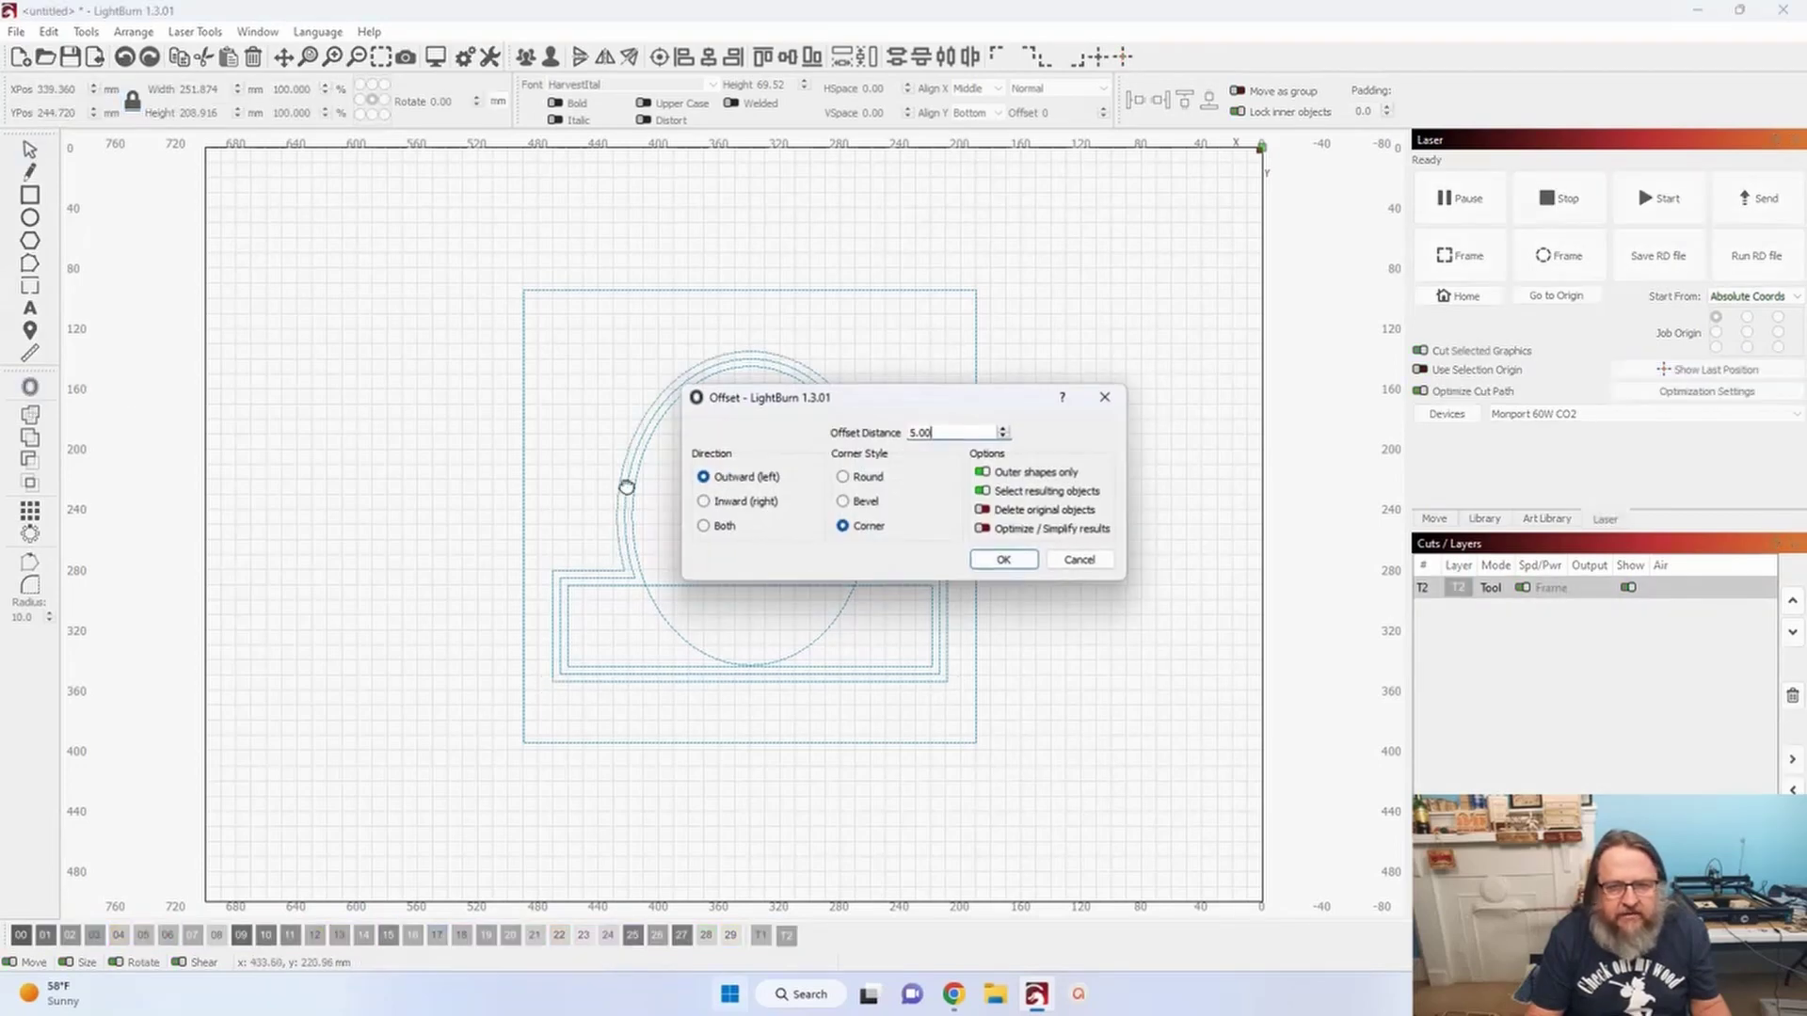
click(1003, 560)
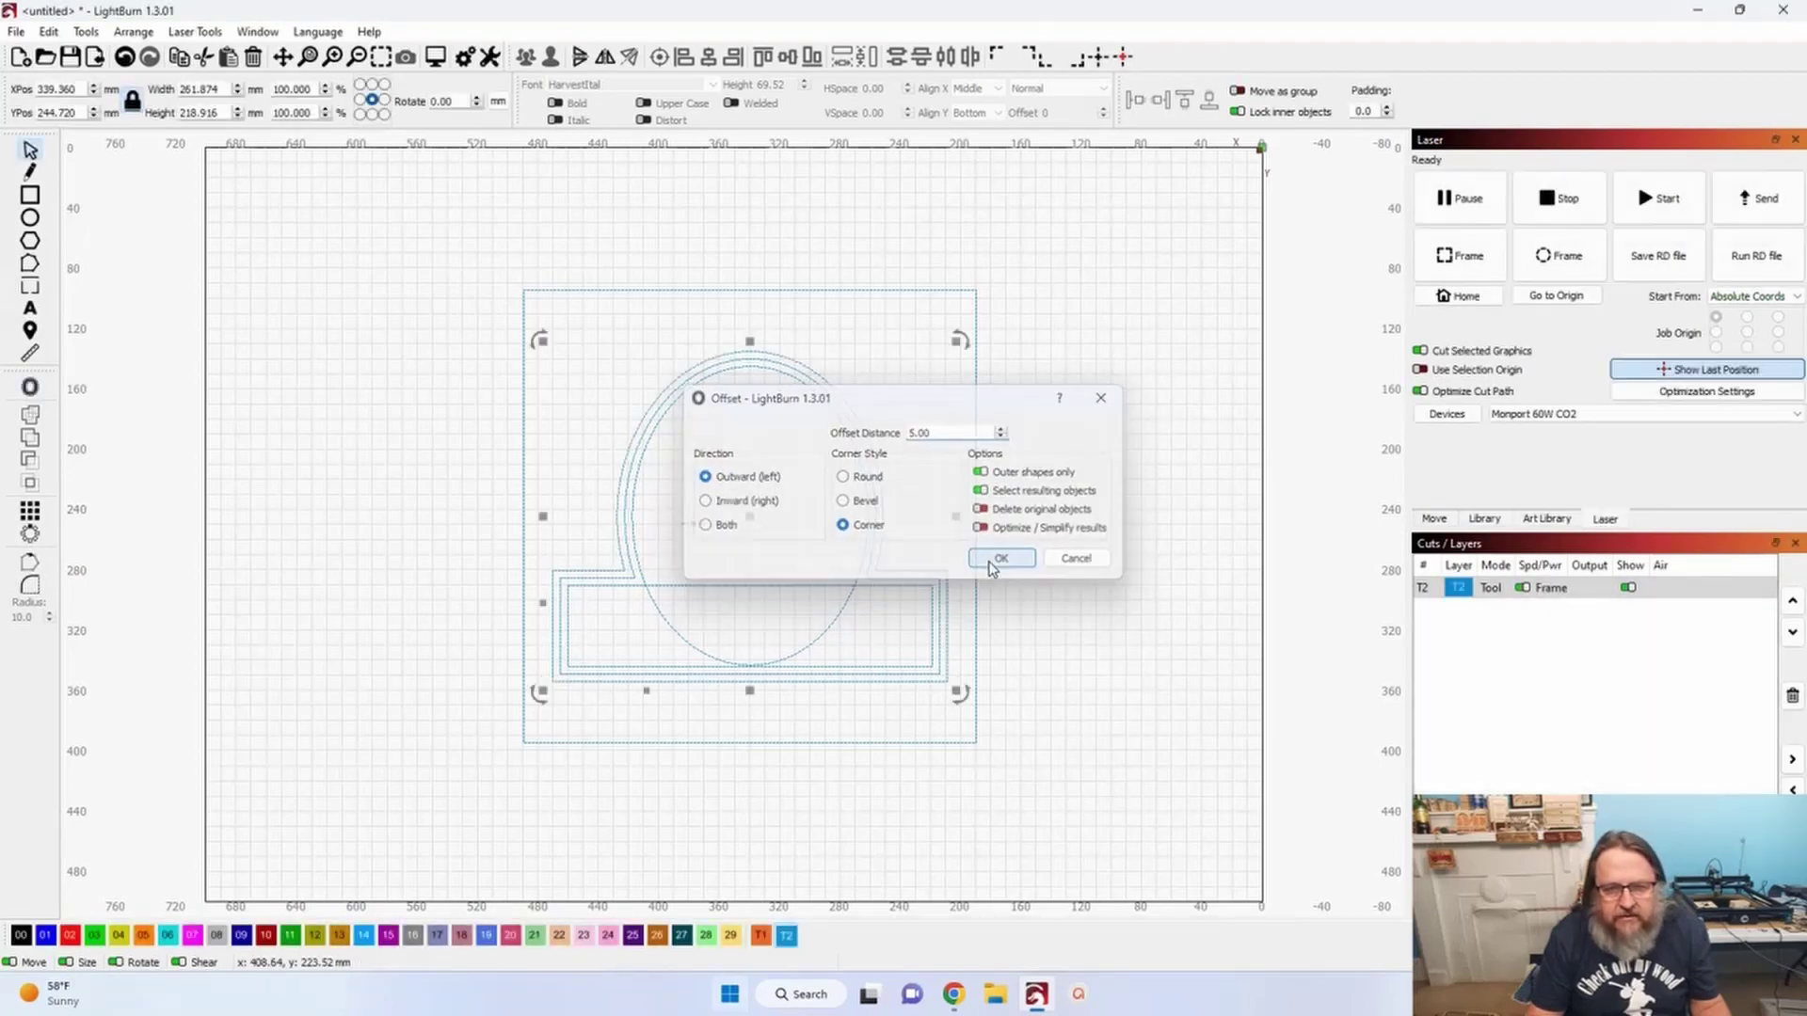
click(1087, 610)
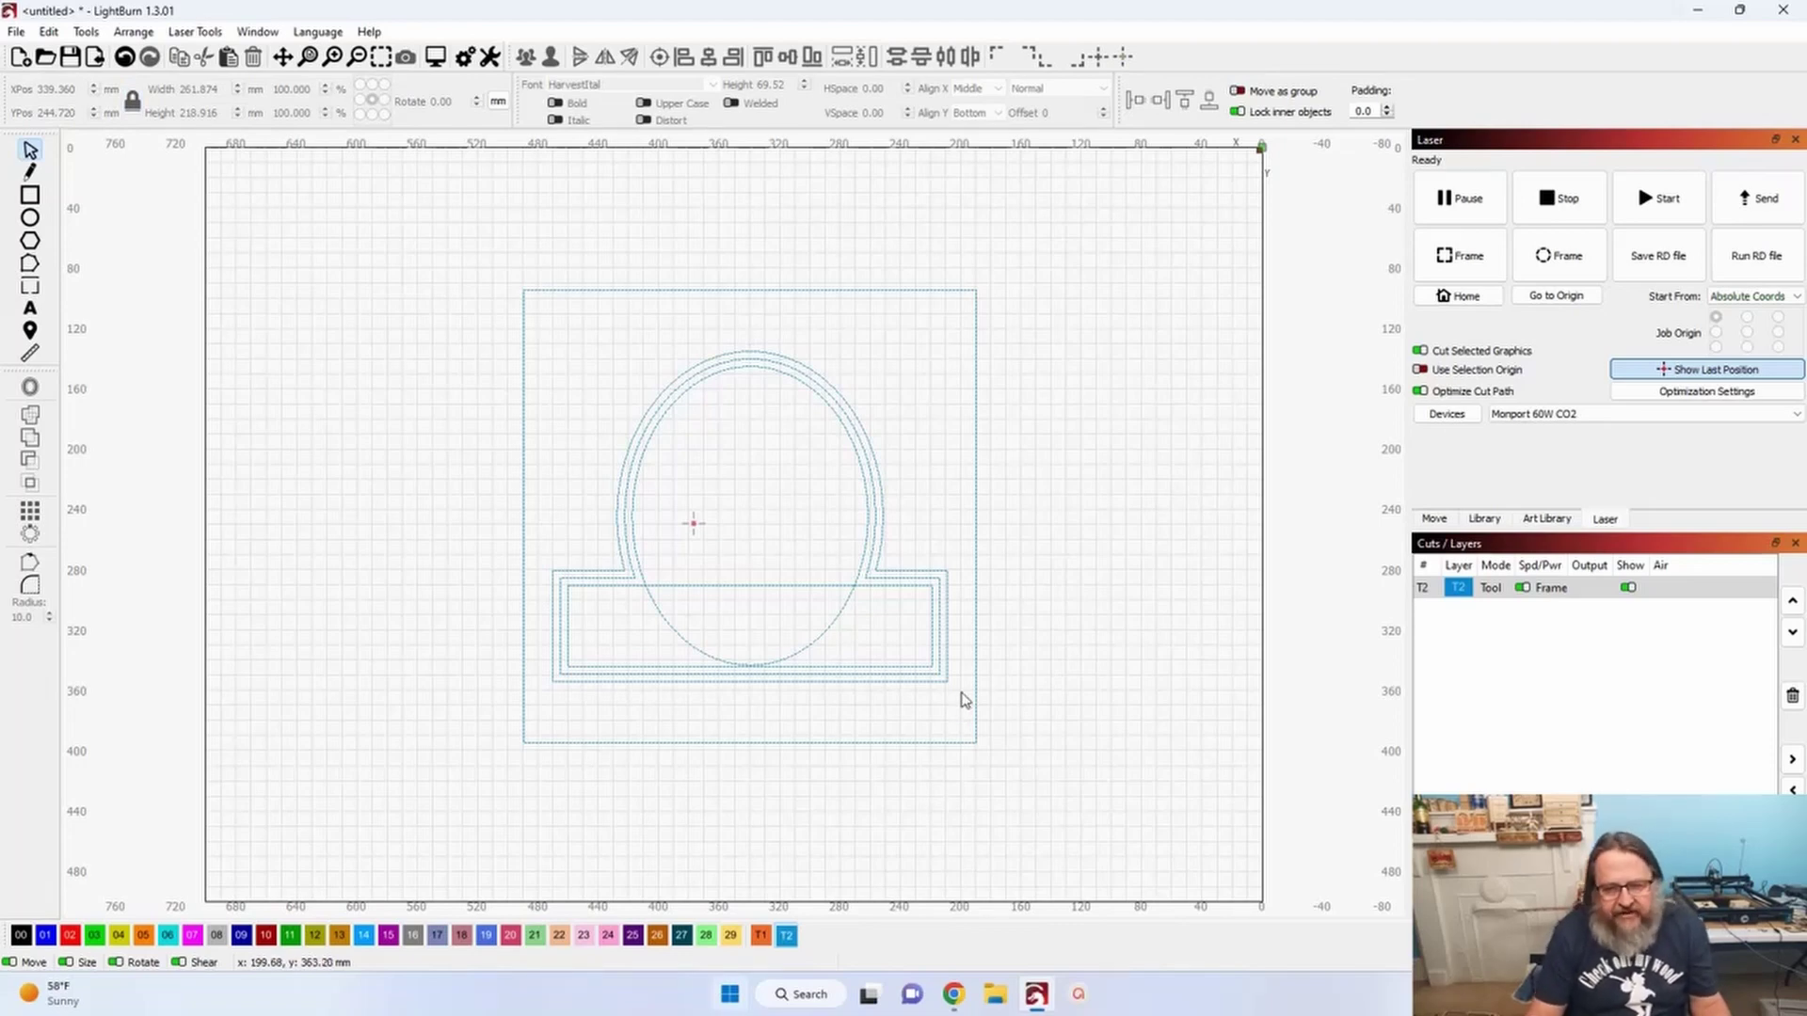
- Remove both offset outlines and enlarge the ellipse and rectangle together to about 274 × 225 mm
drag(962, 705, 705, 645)
key(Delete)
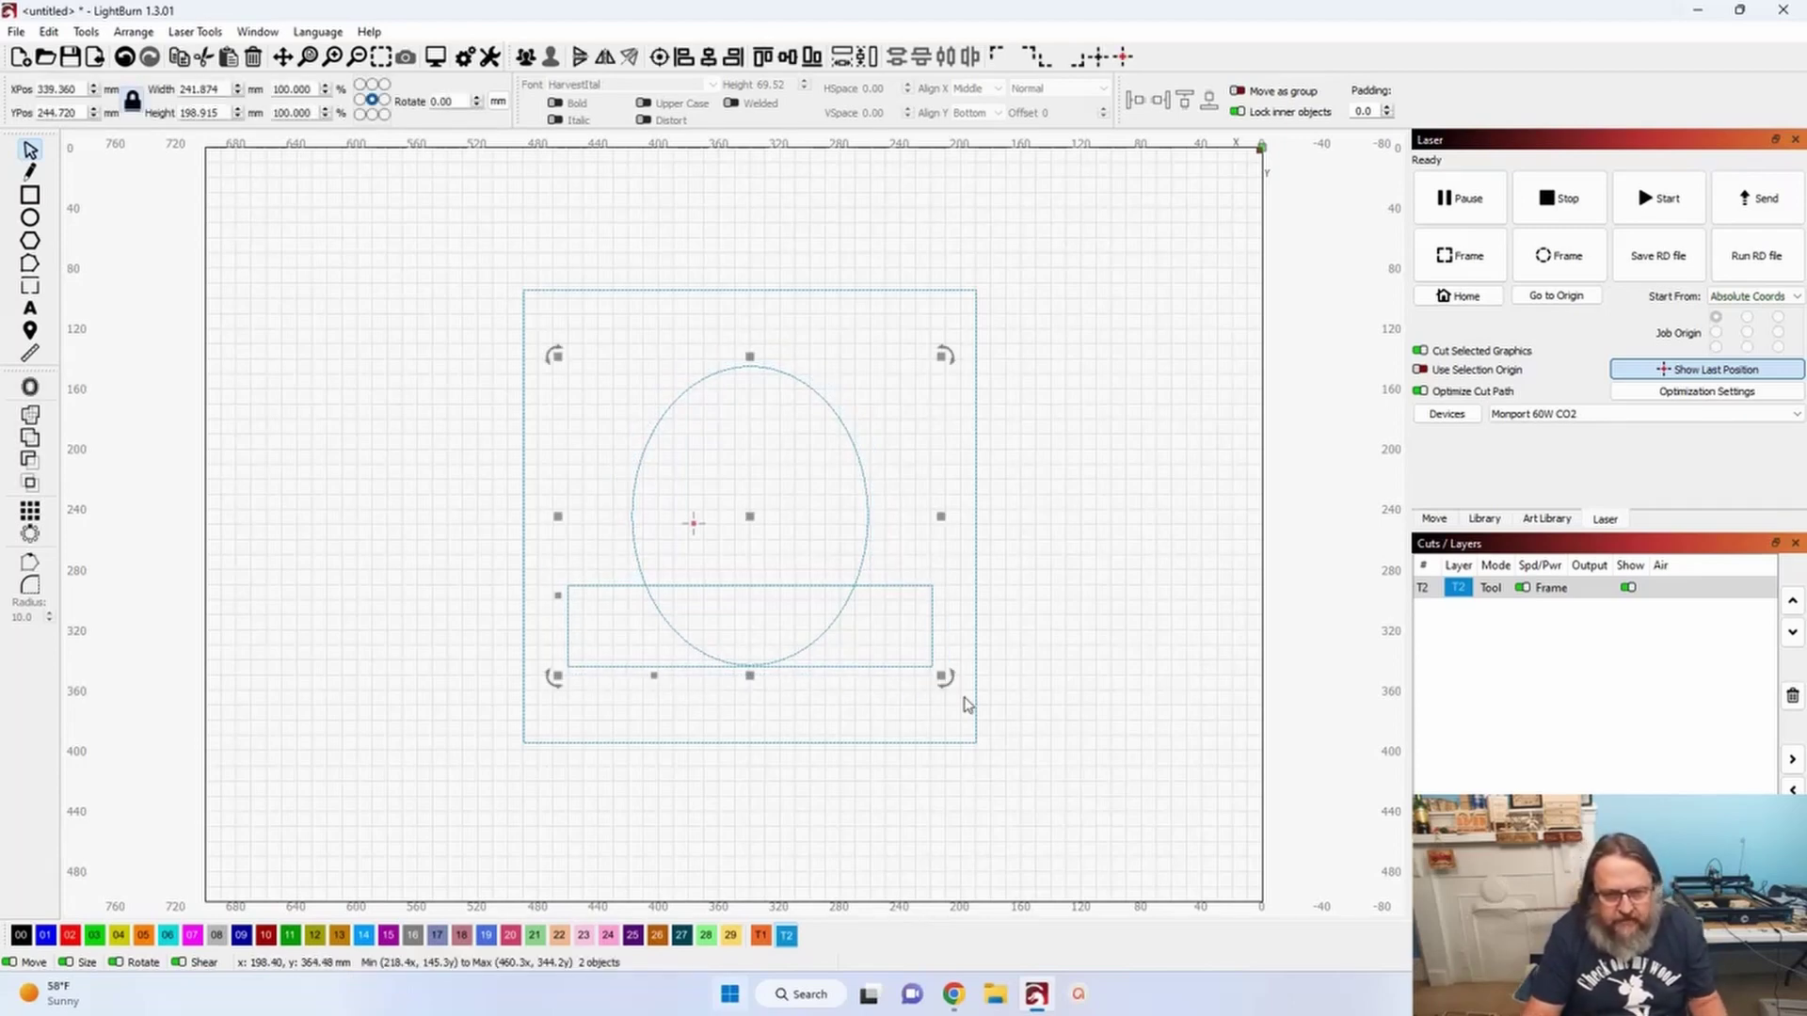
drag(941, 676, 950, 694)
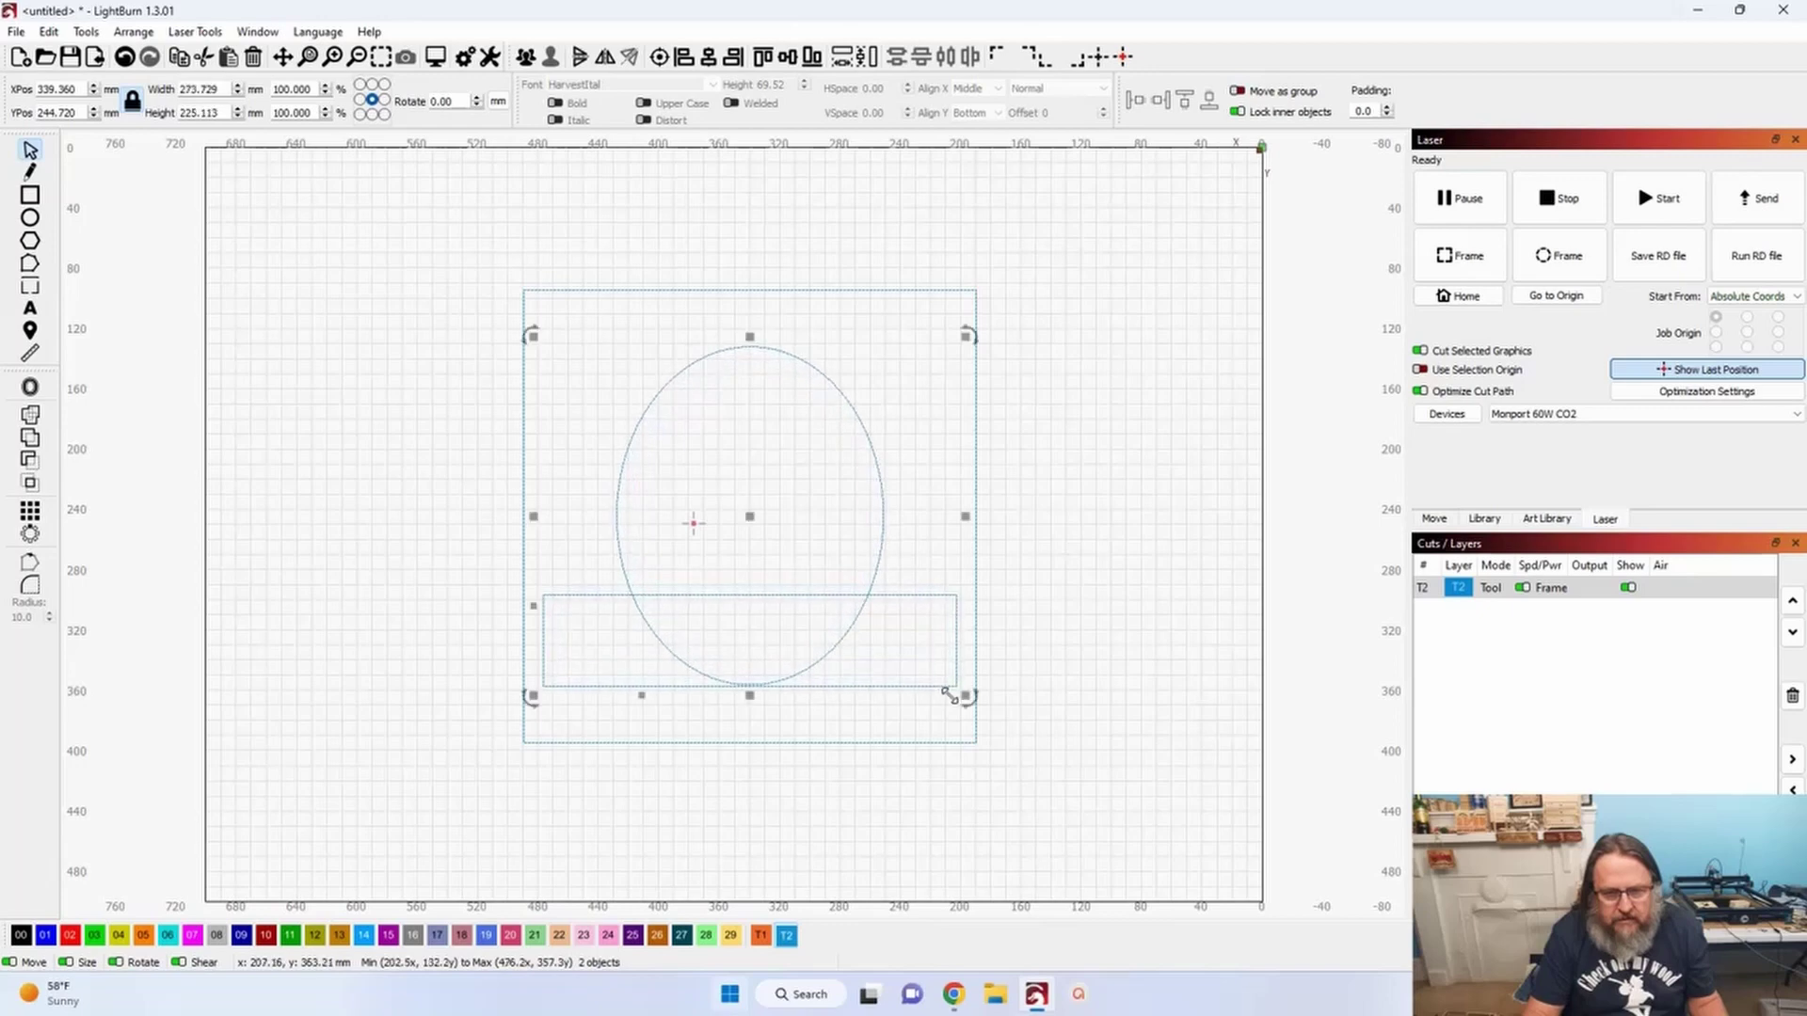
- Create two successive 5 mm outward offsets with the Corner style around the enlarged ellipse and rectangle
click(31, 388)
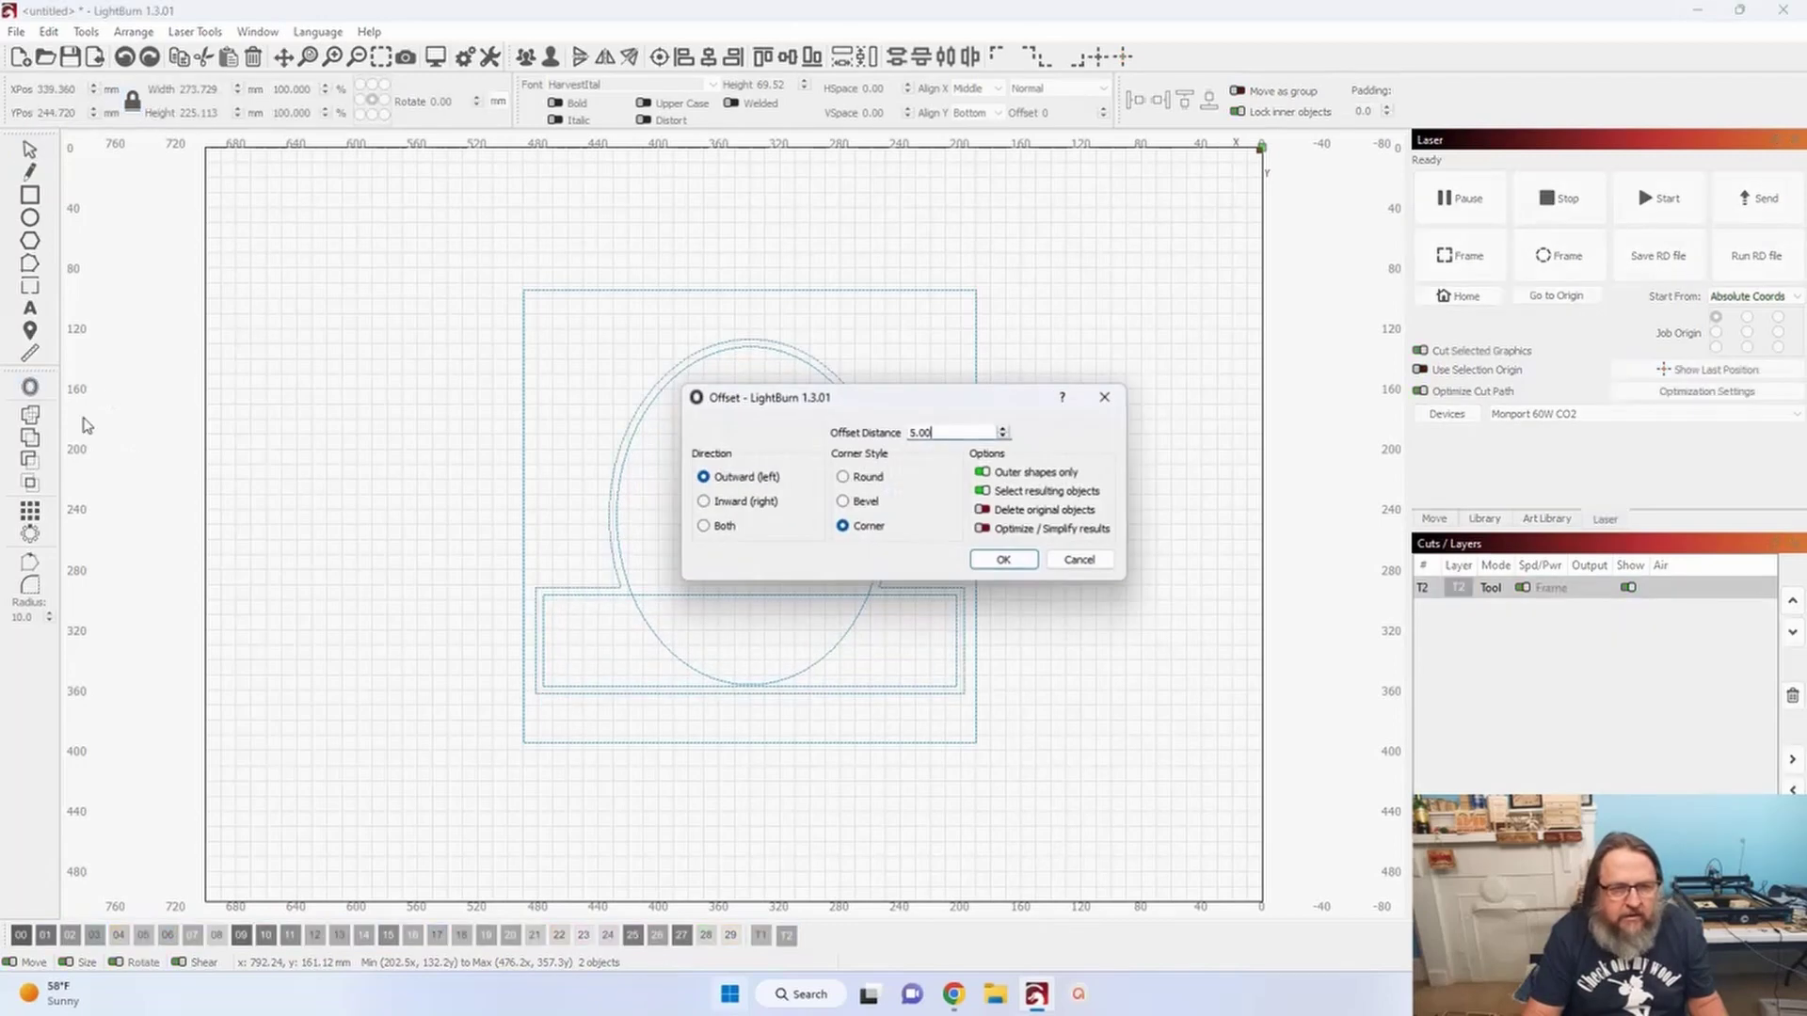
click(981, 563)
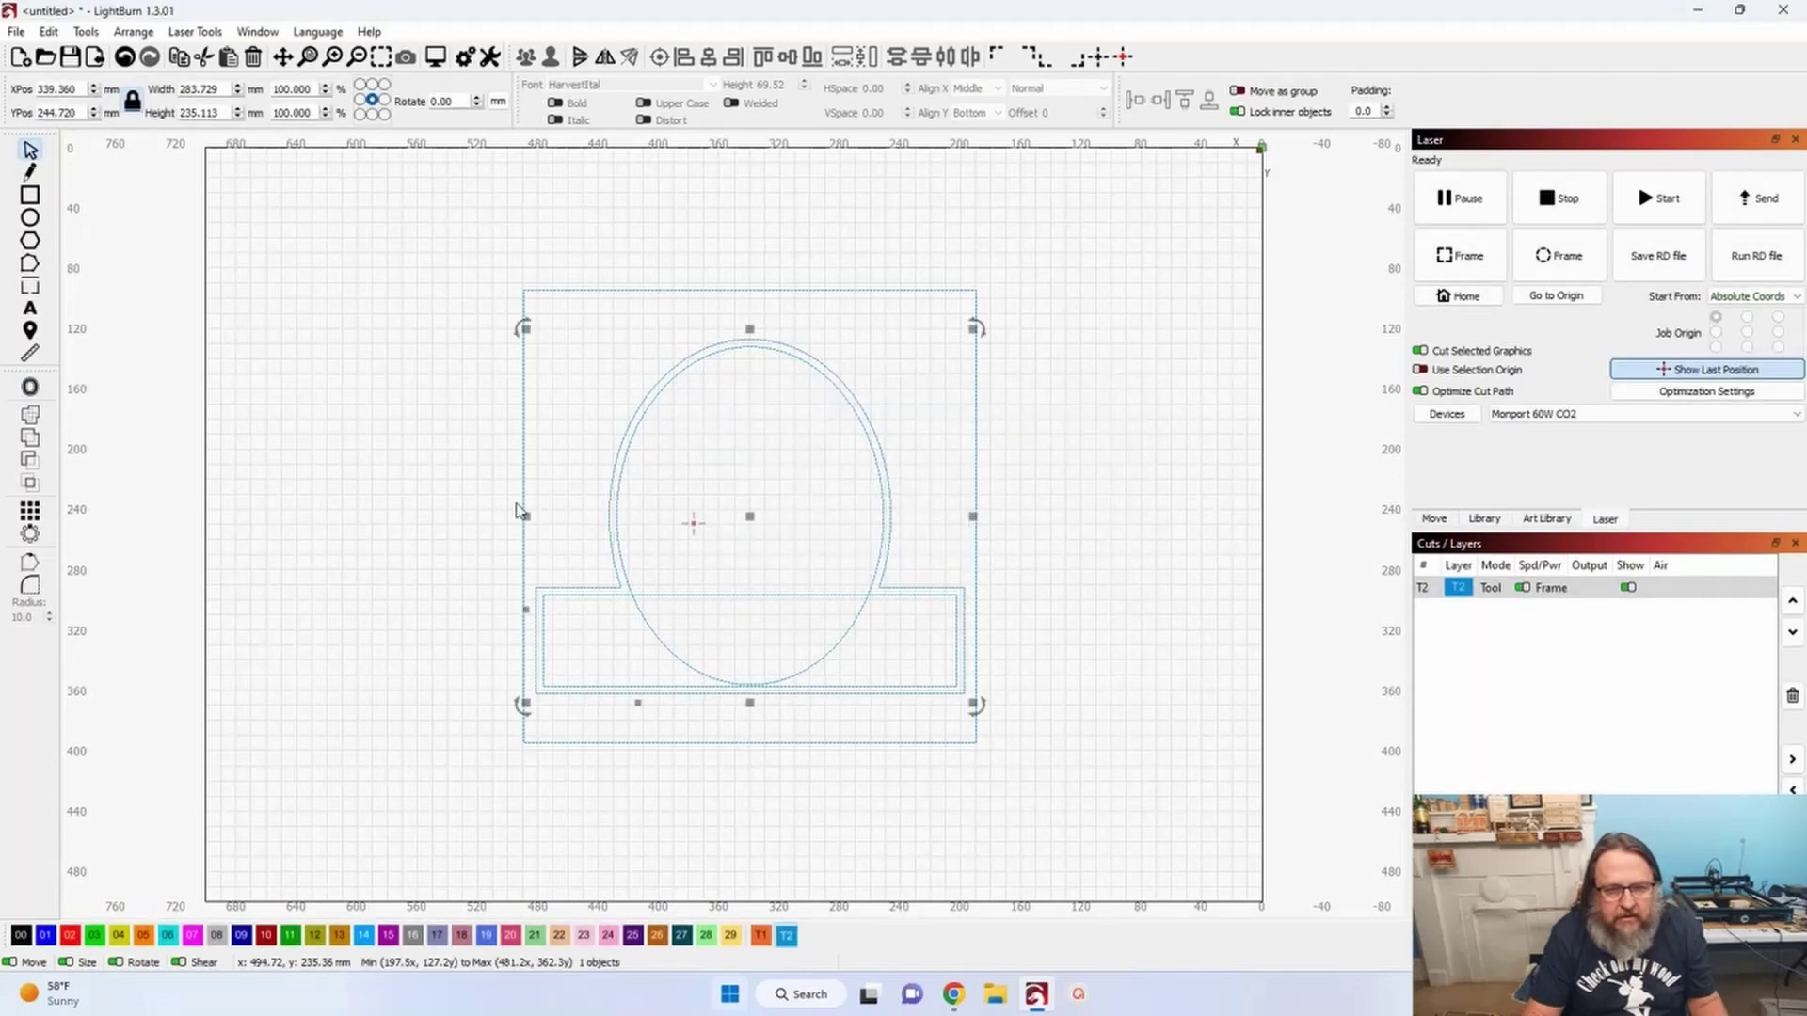
click(31, 389)
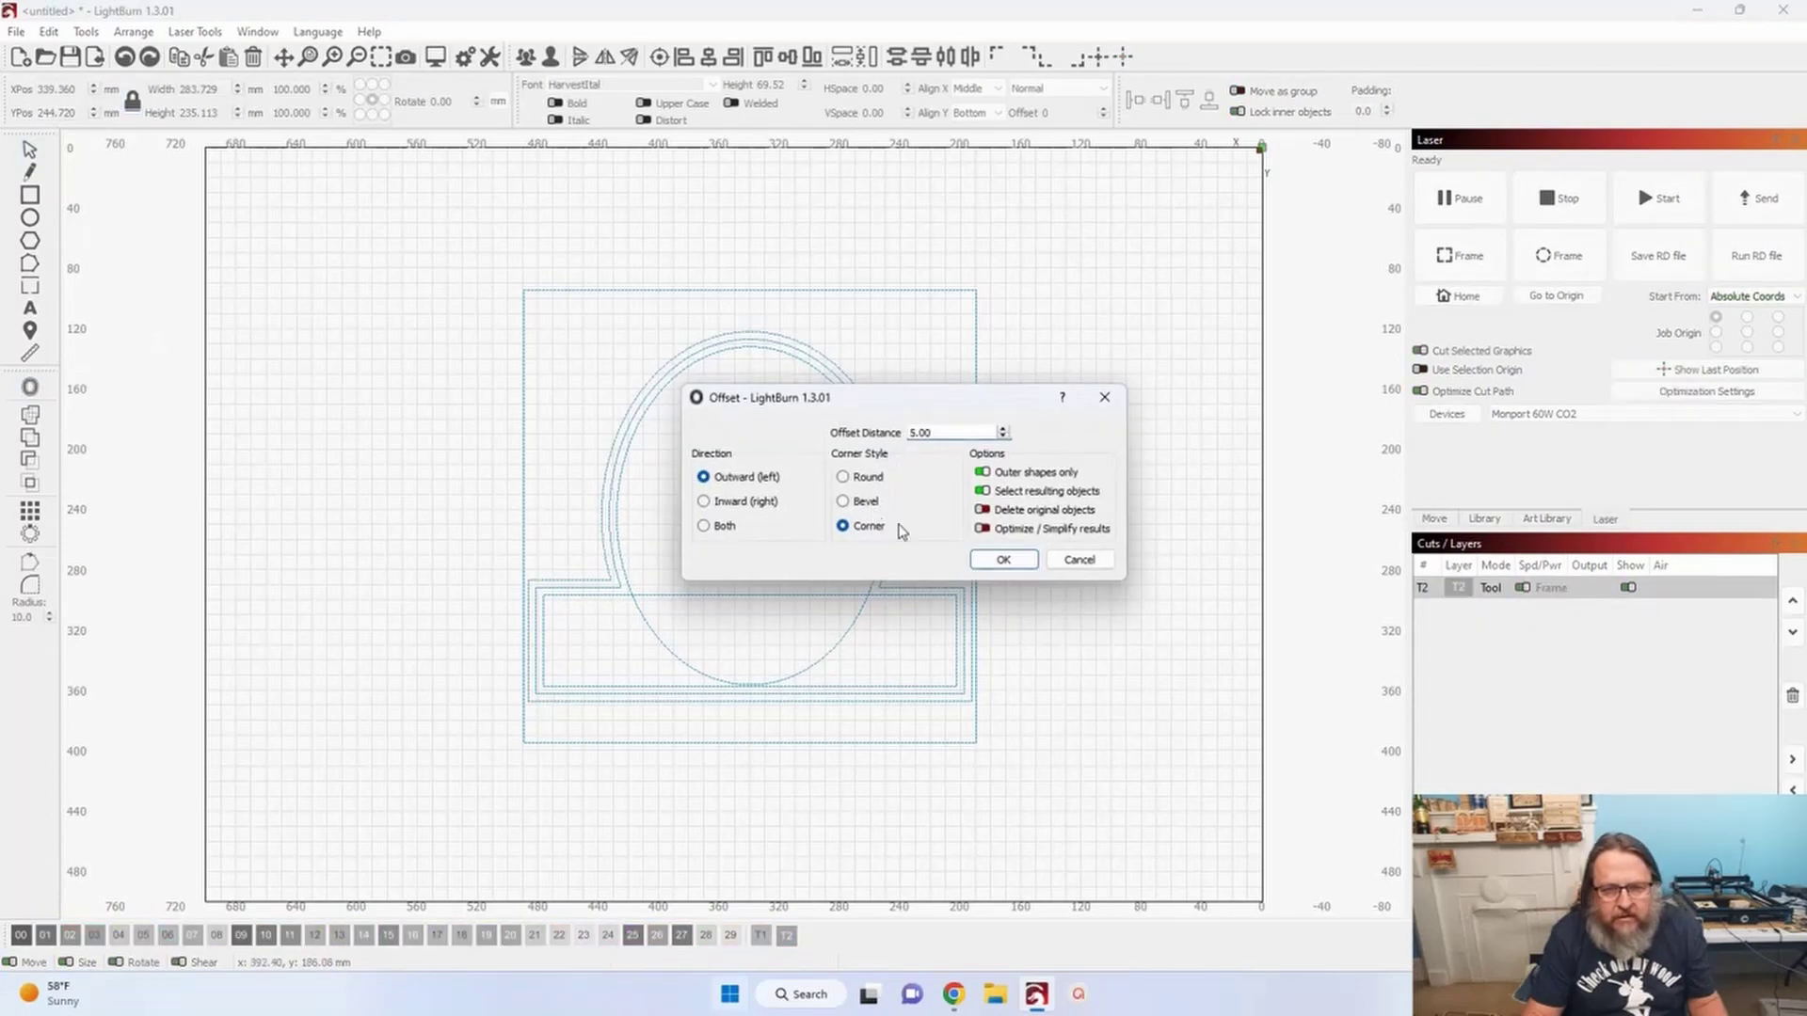
click(992, 562)
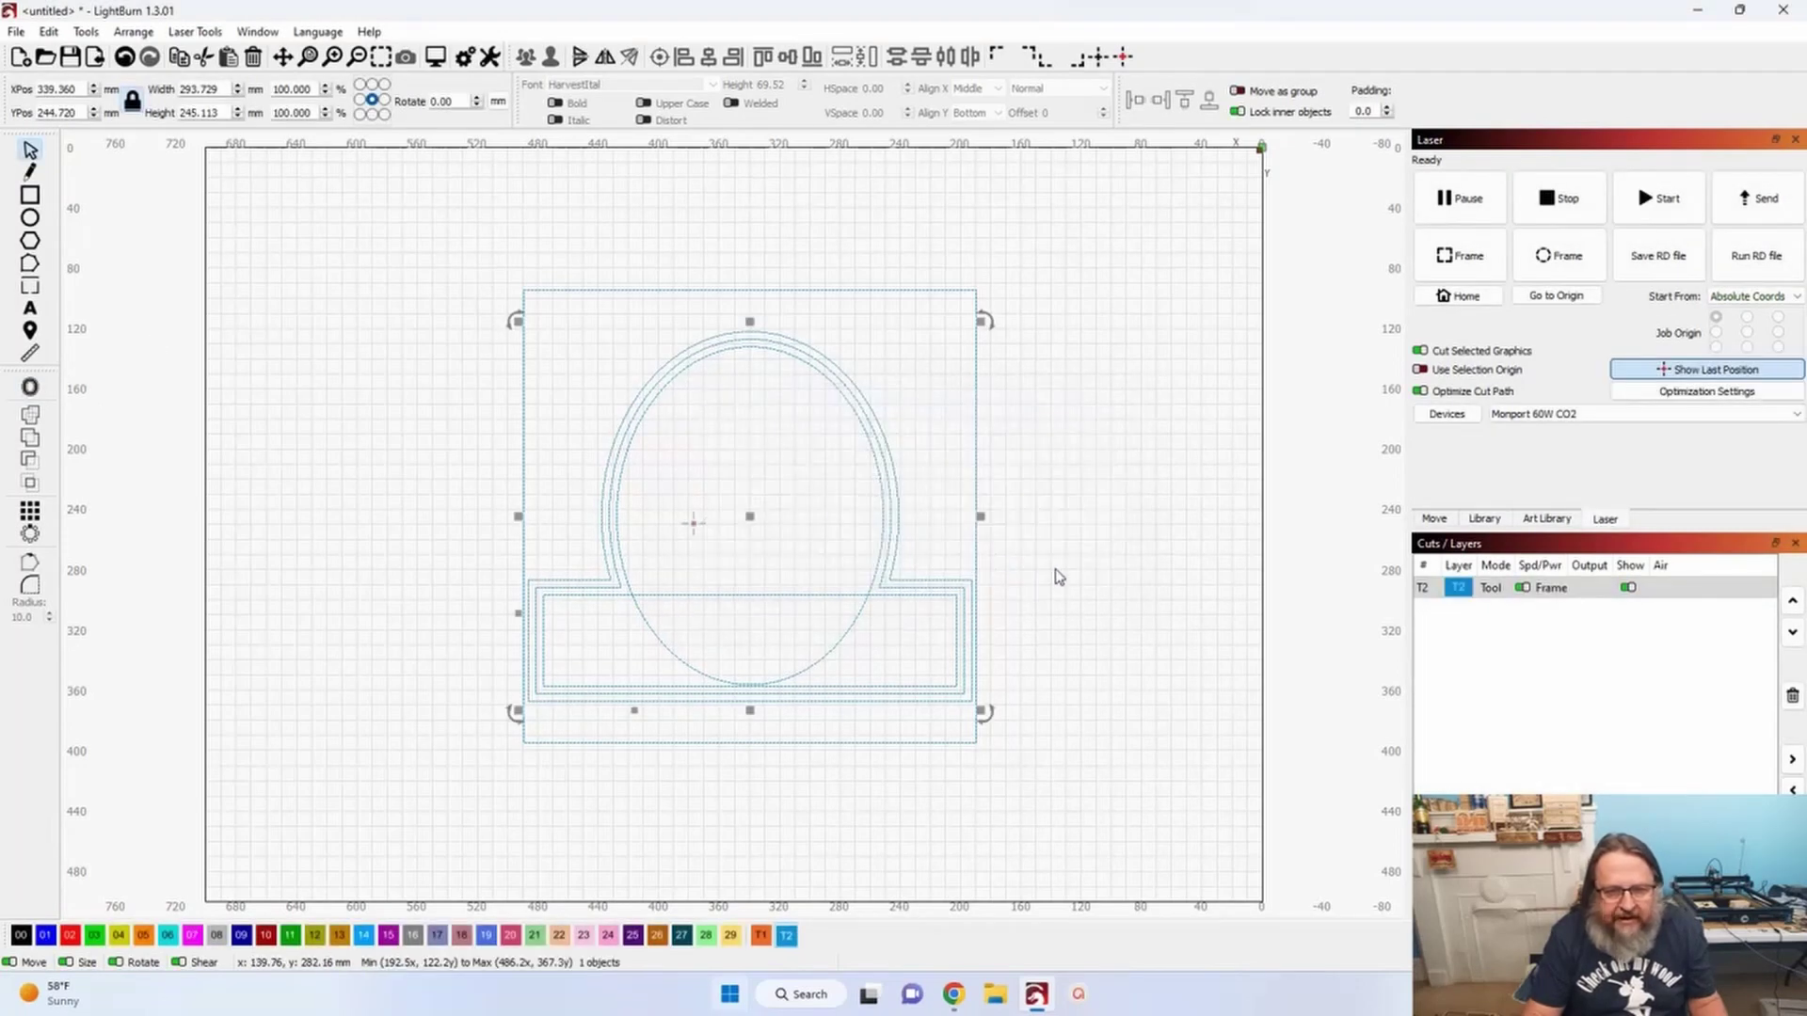
- Delete the two offset outlines around the ellipse and rectangle
click(1082, 540)
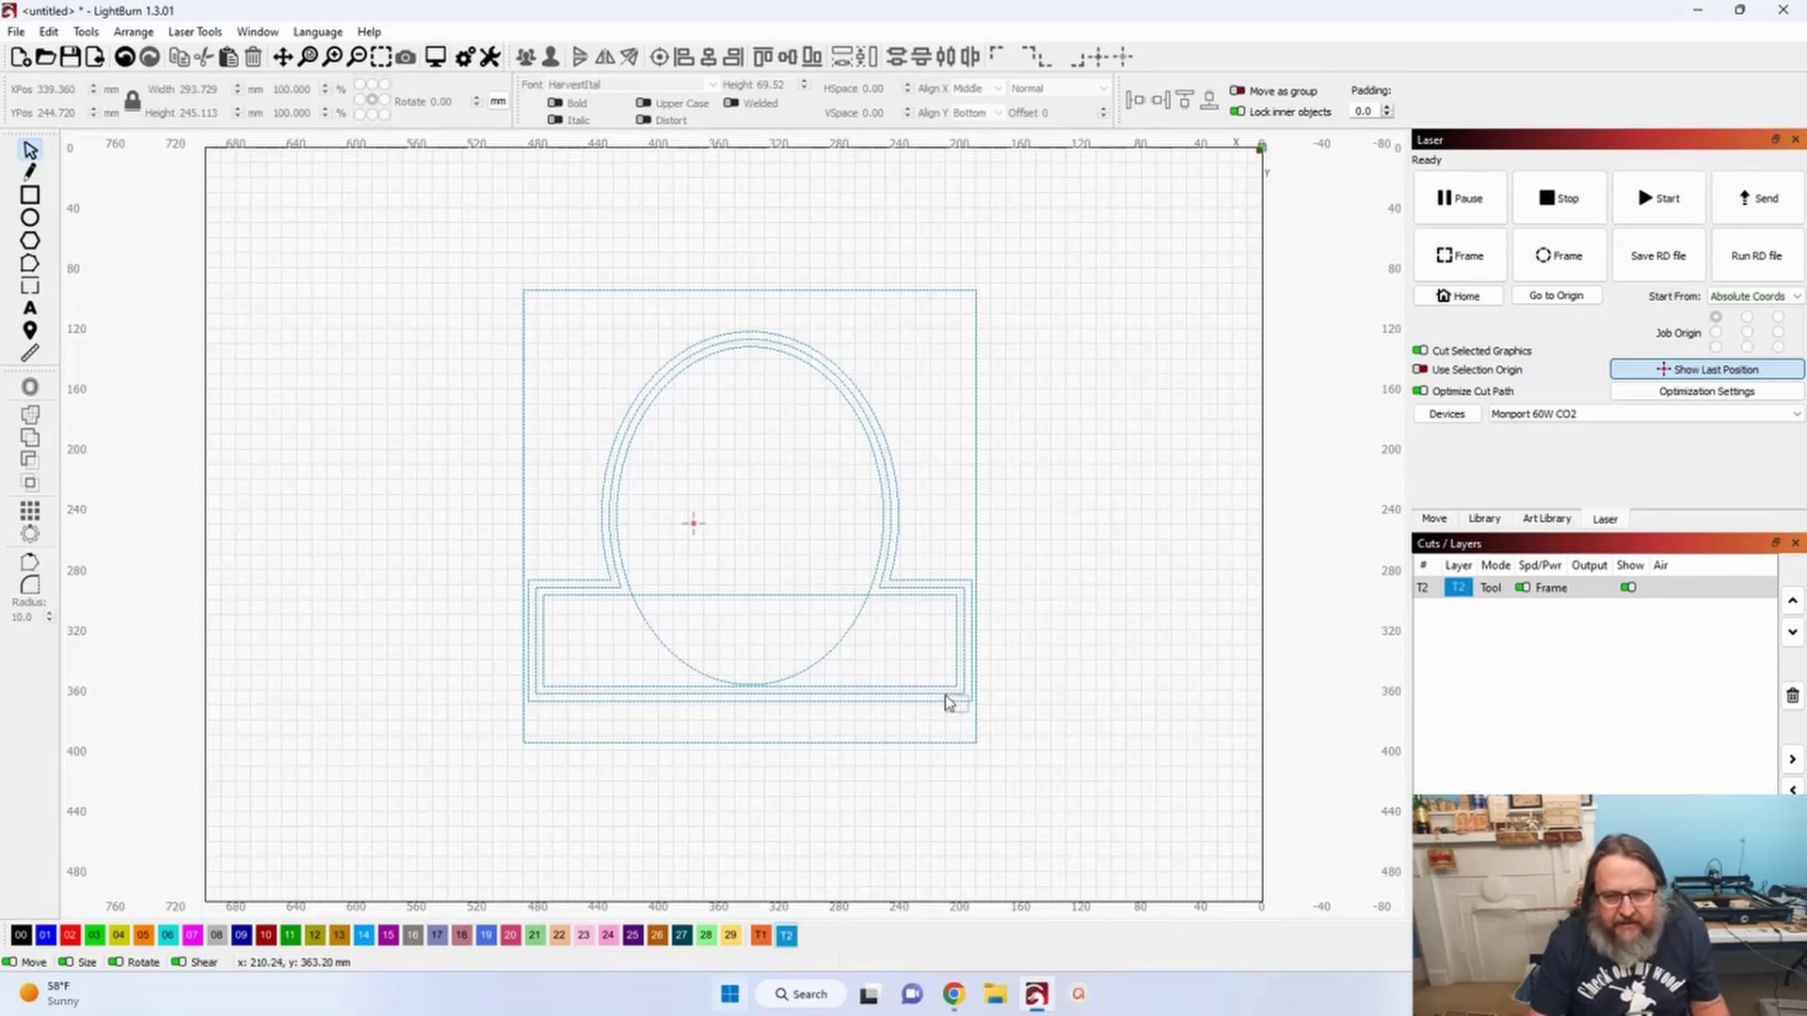
click(948, 700)
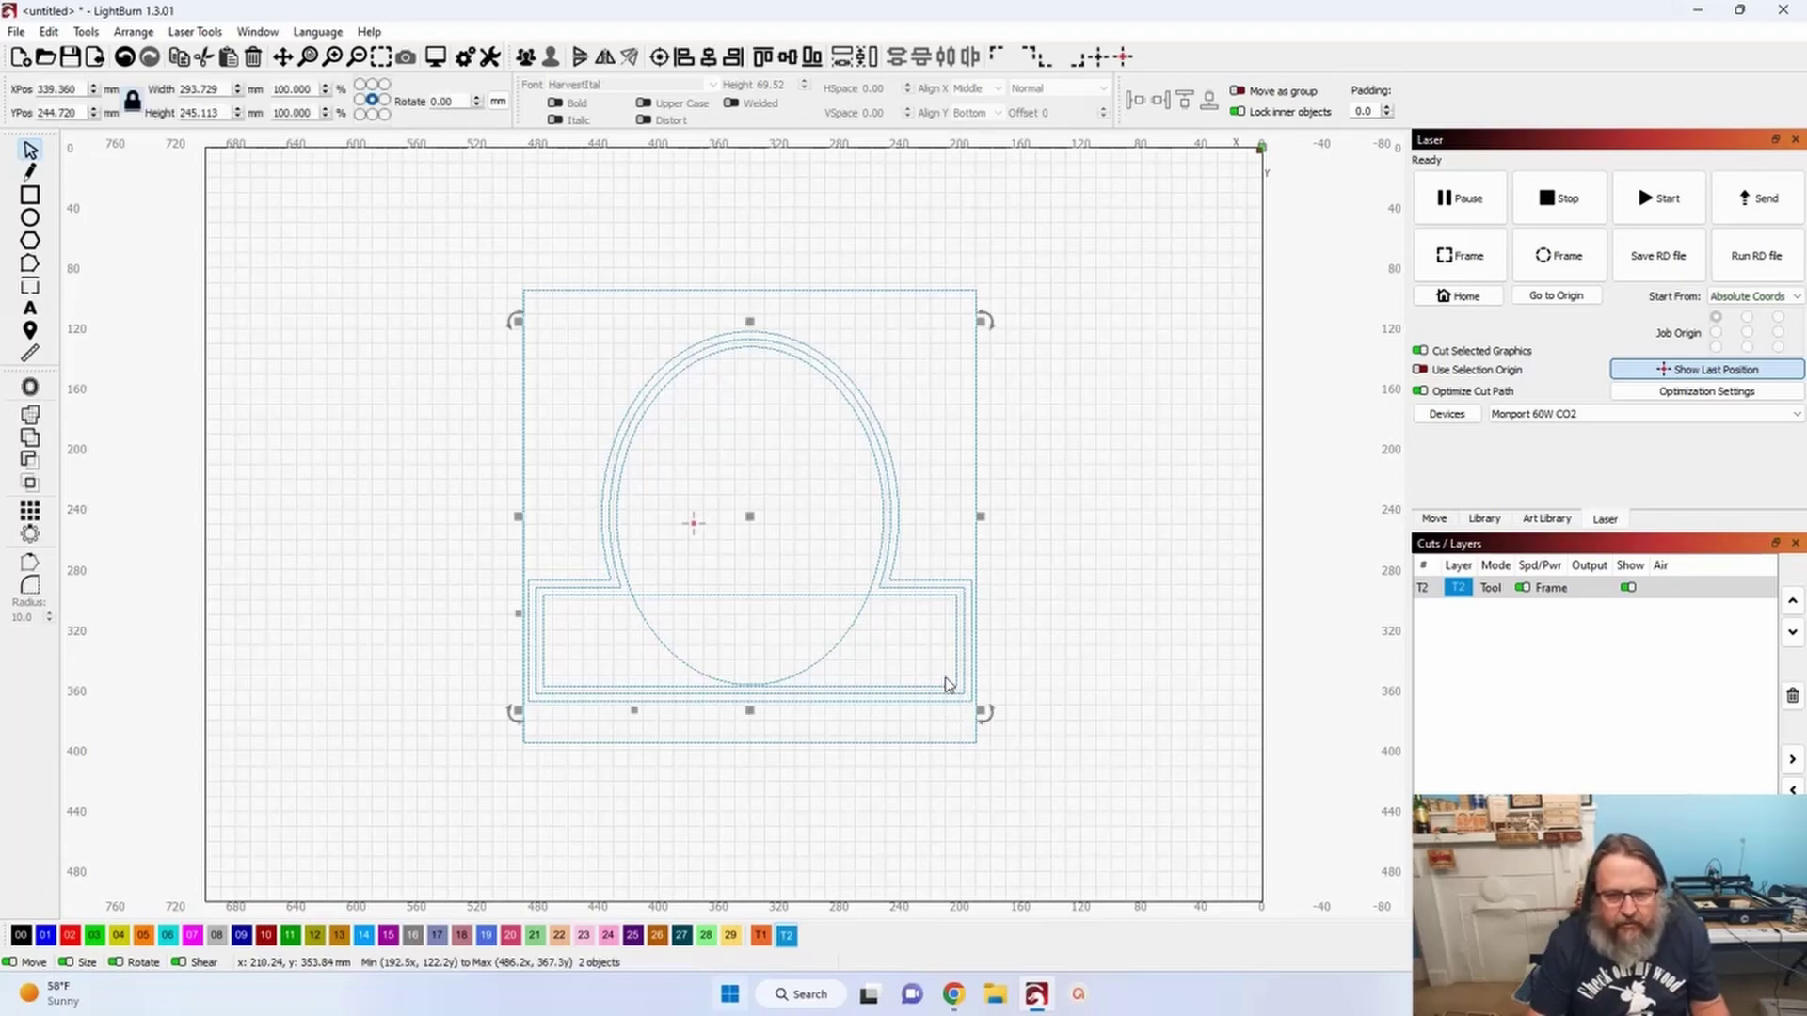
click(633, 543)
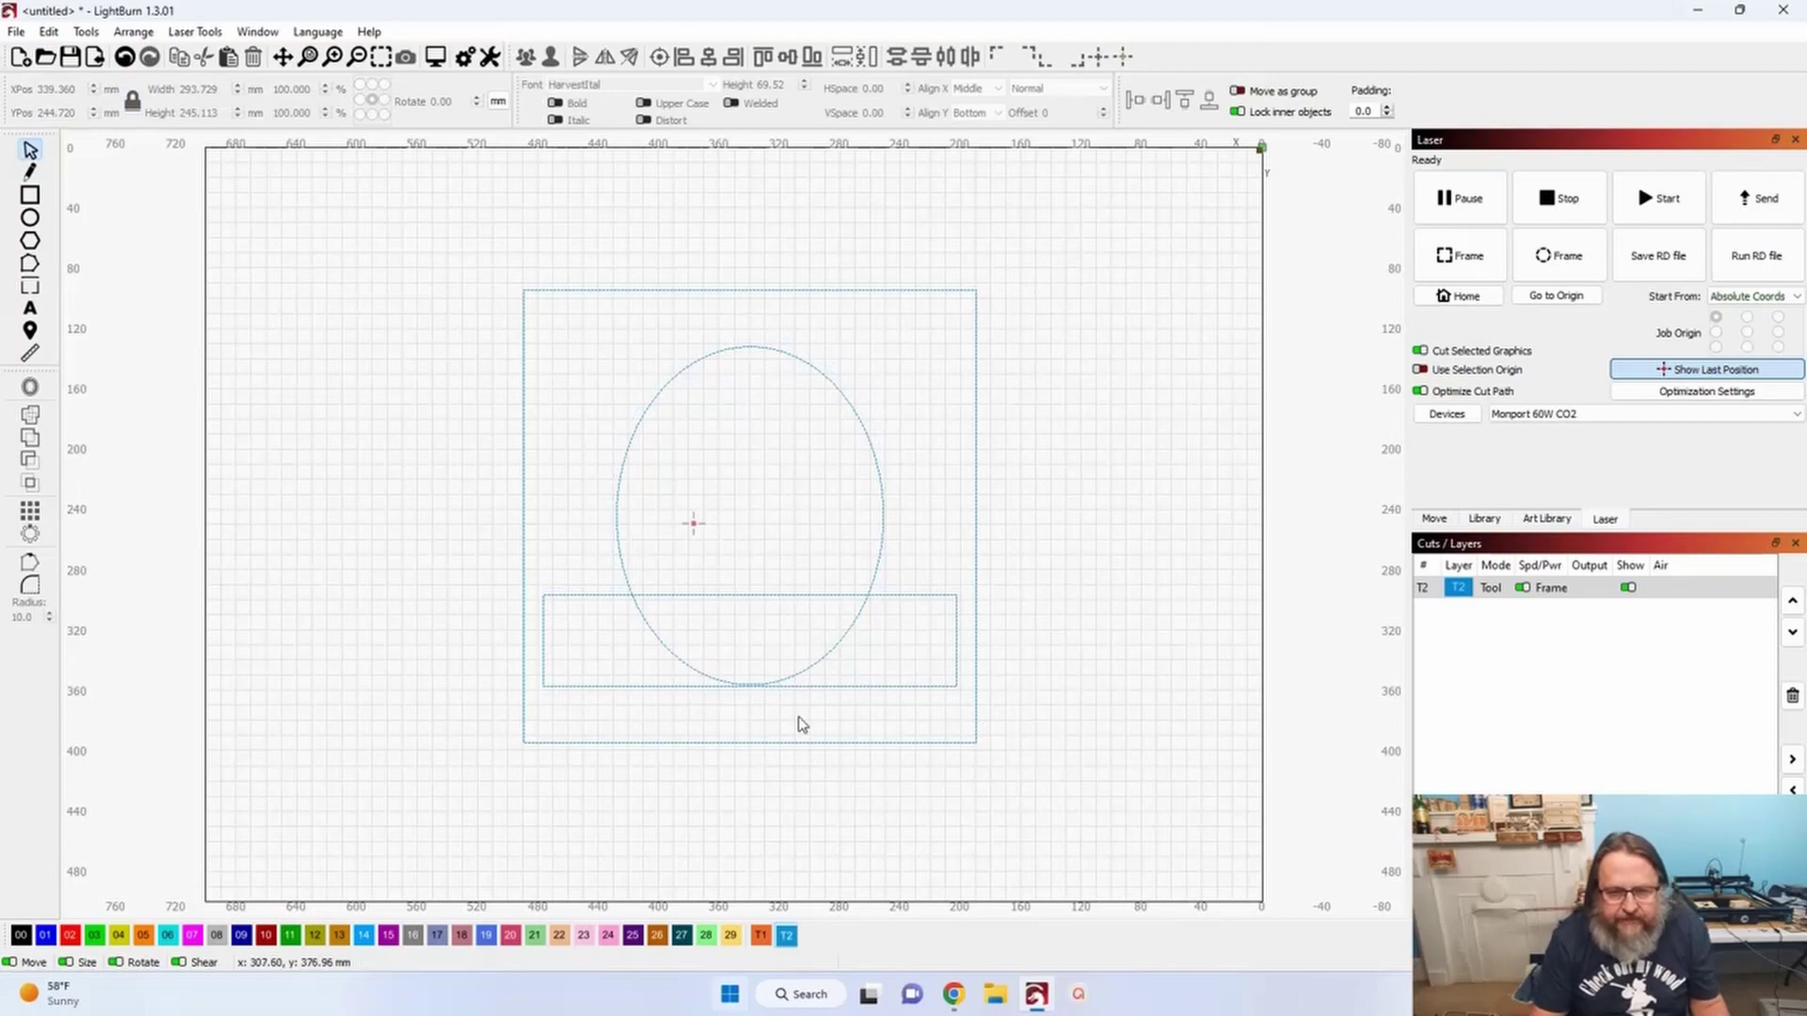
- Shrink the ellipse and rectangle together to about 268 × 220 mm, keeping them centered in the square
drag(800, 713, 750, 678)
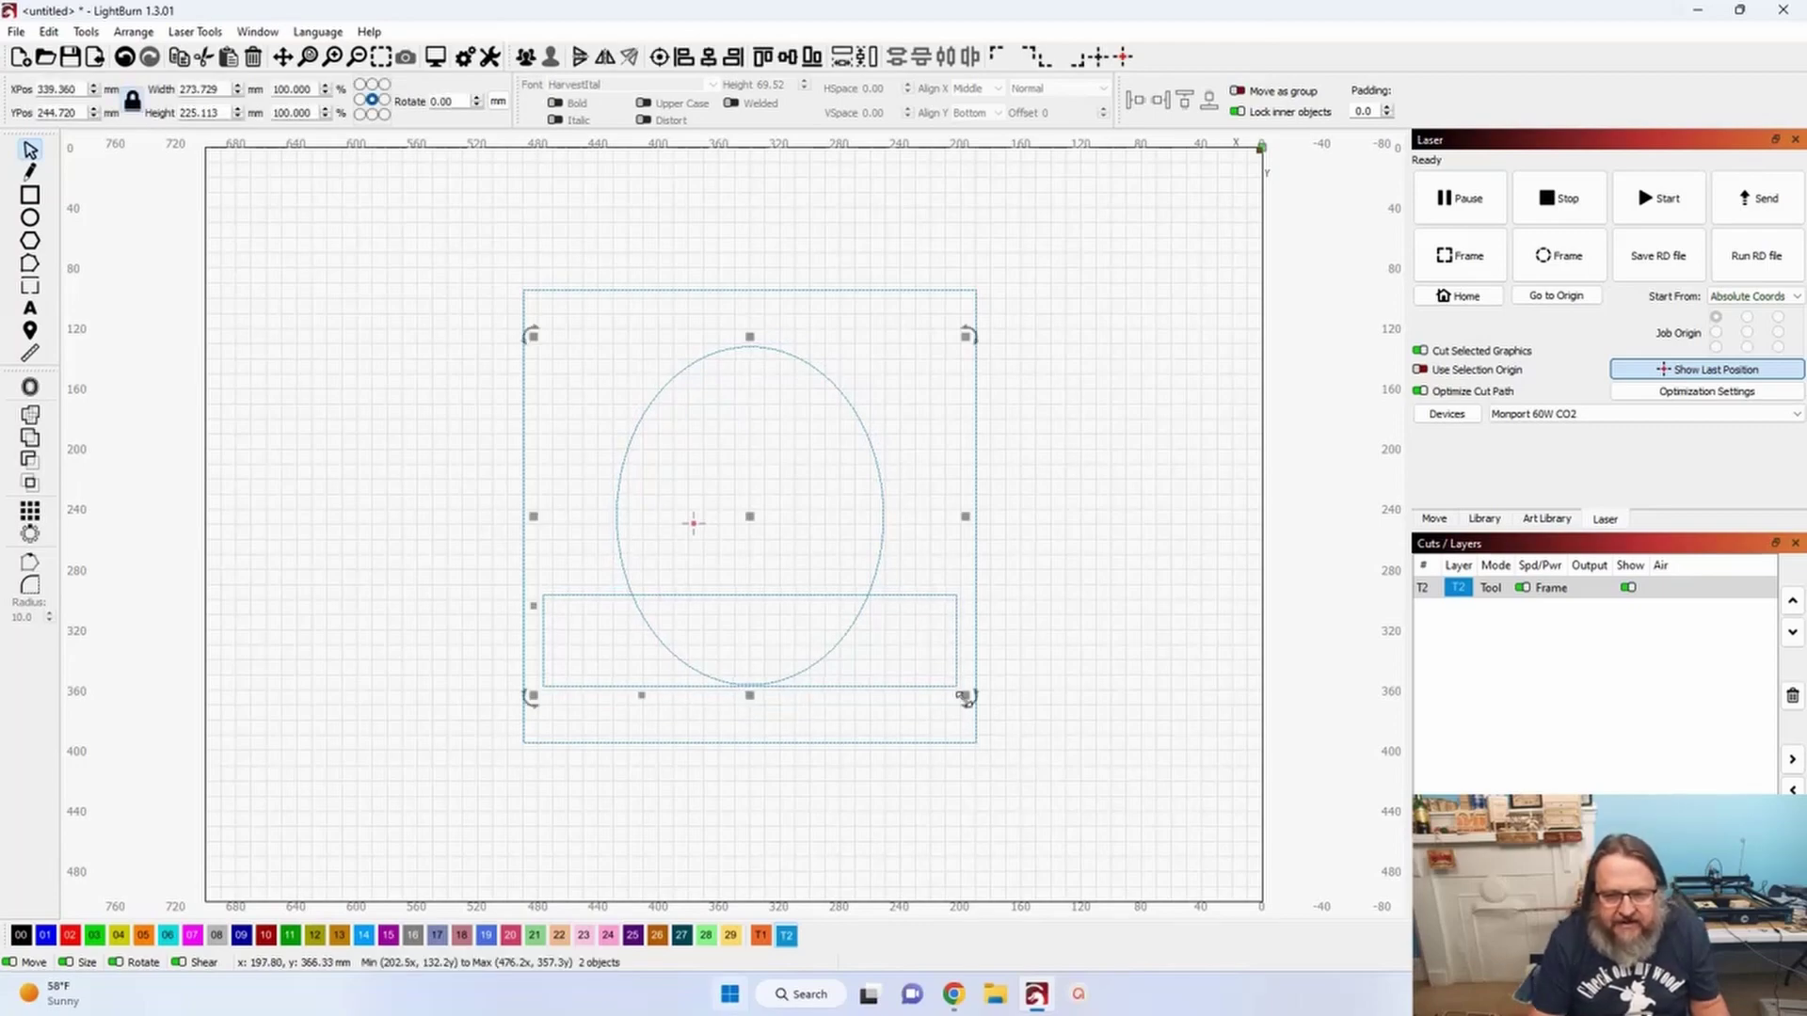
scroll(965, 698, up, 5)
drag(955, 677, 944, 669)
scroll(944, 669, down, 7)
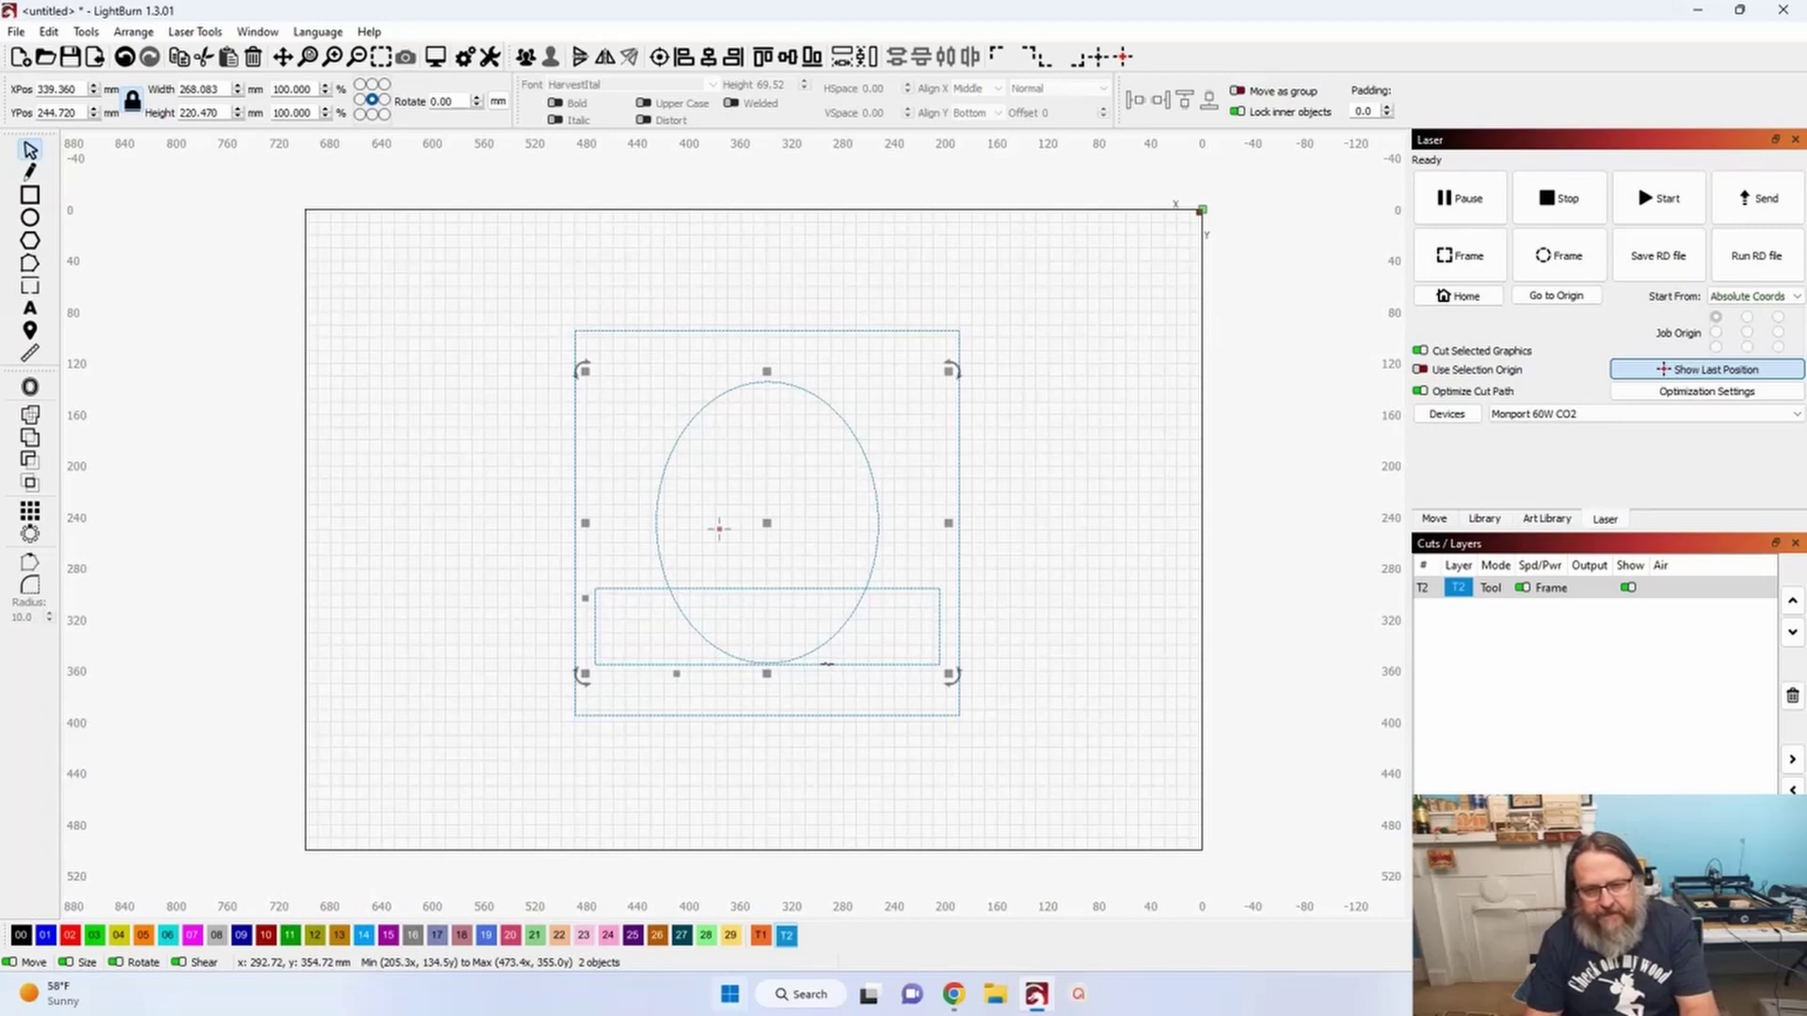
click(404, 549)
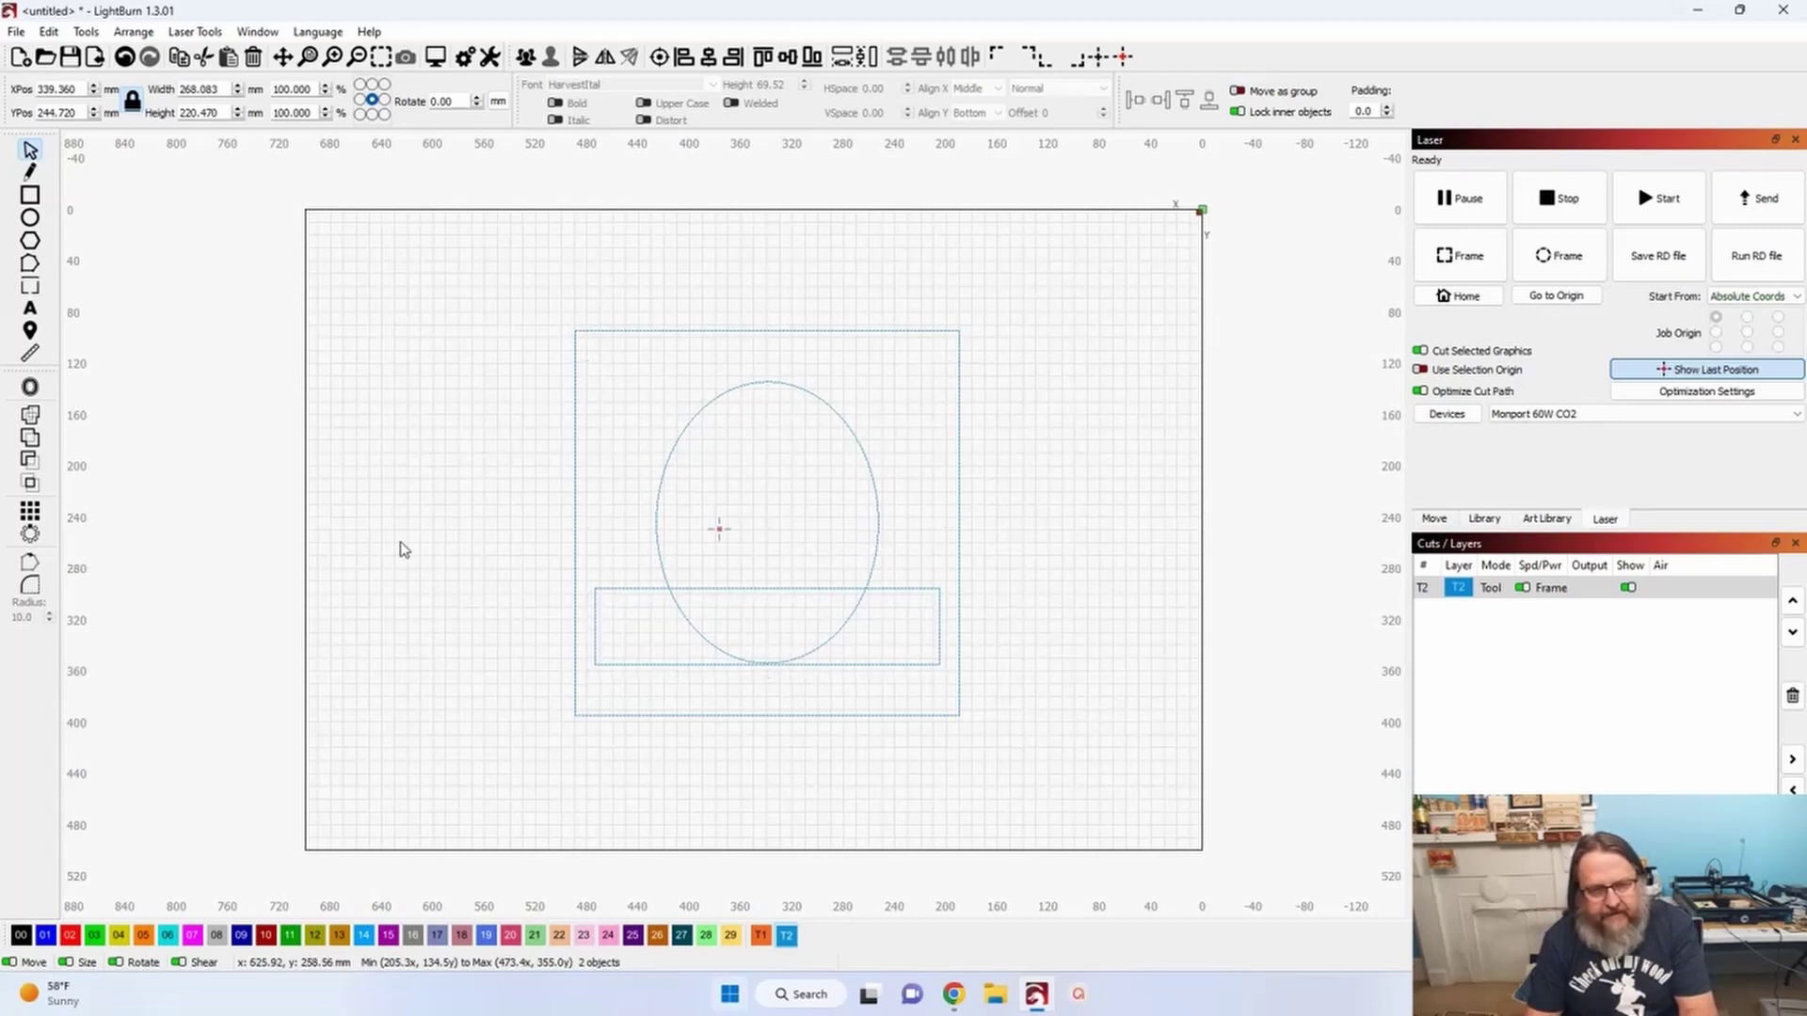
- Move the rectangle out of the square, past the left edge of the work area, and convert the ellipse to a path
click(731, 590)
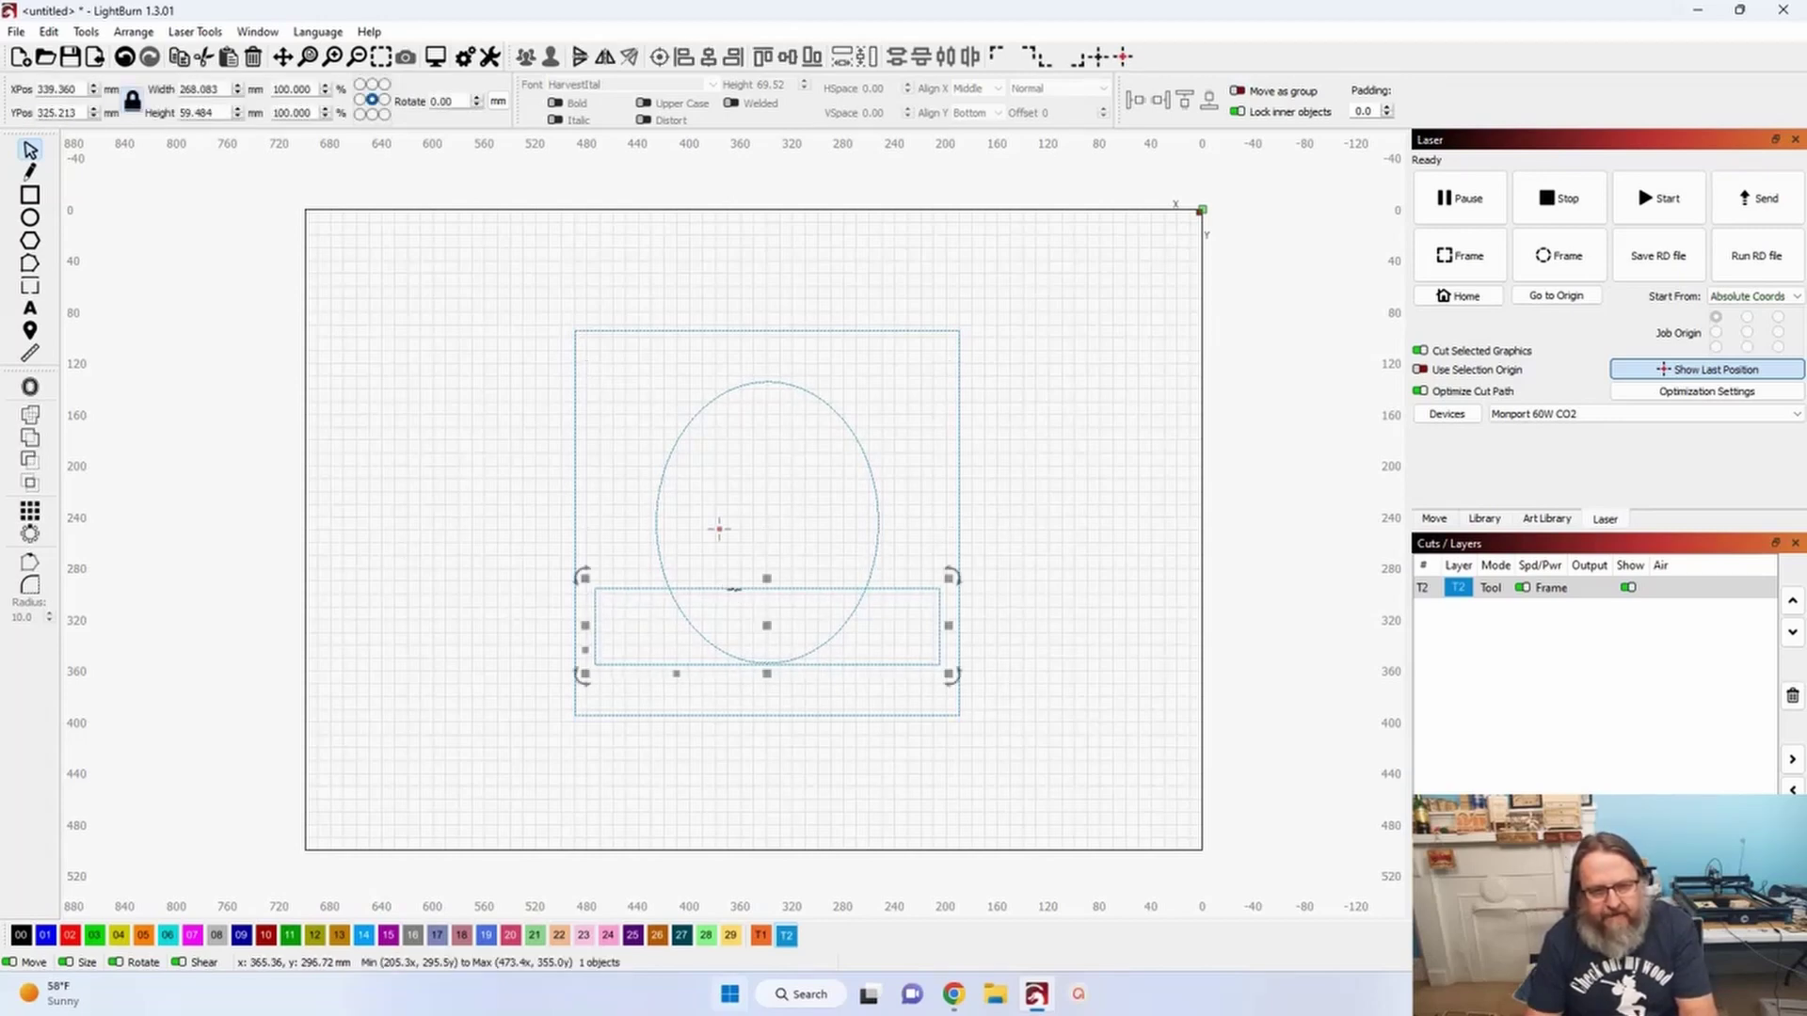
drag(770, 626, 291, 598)
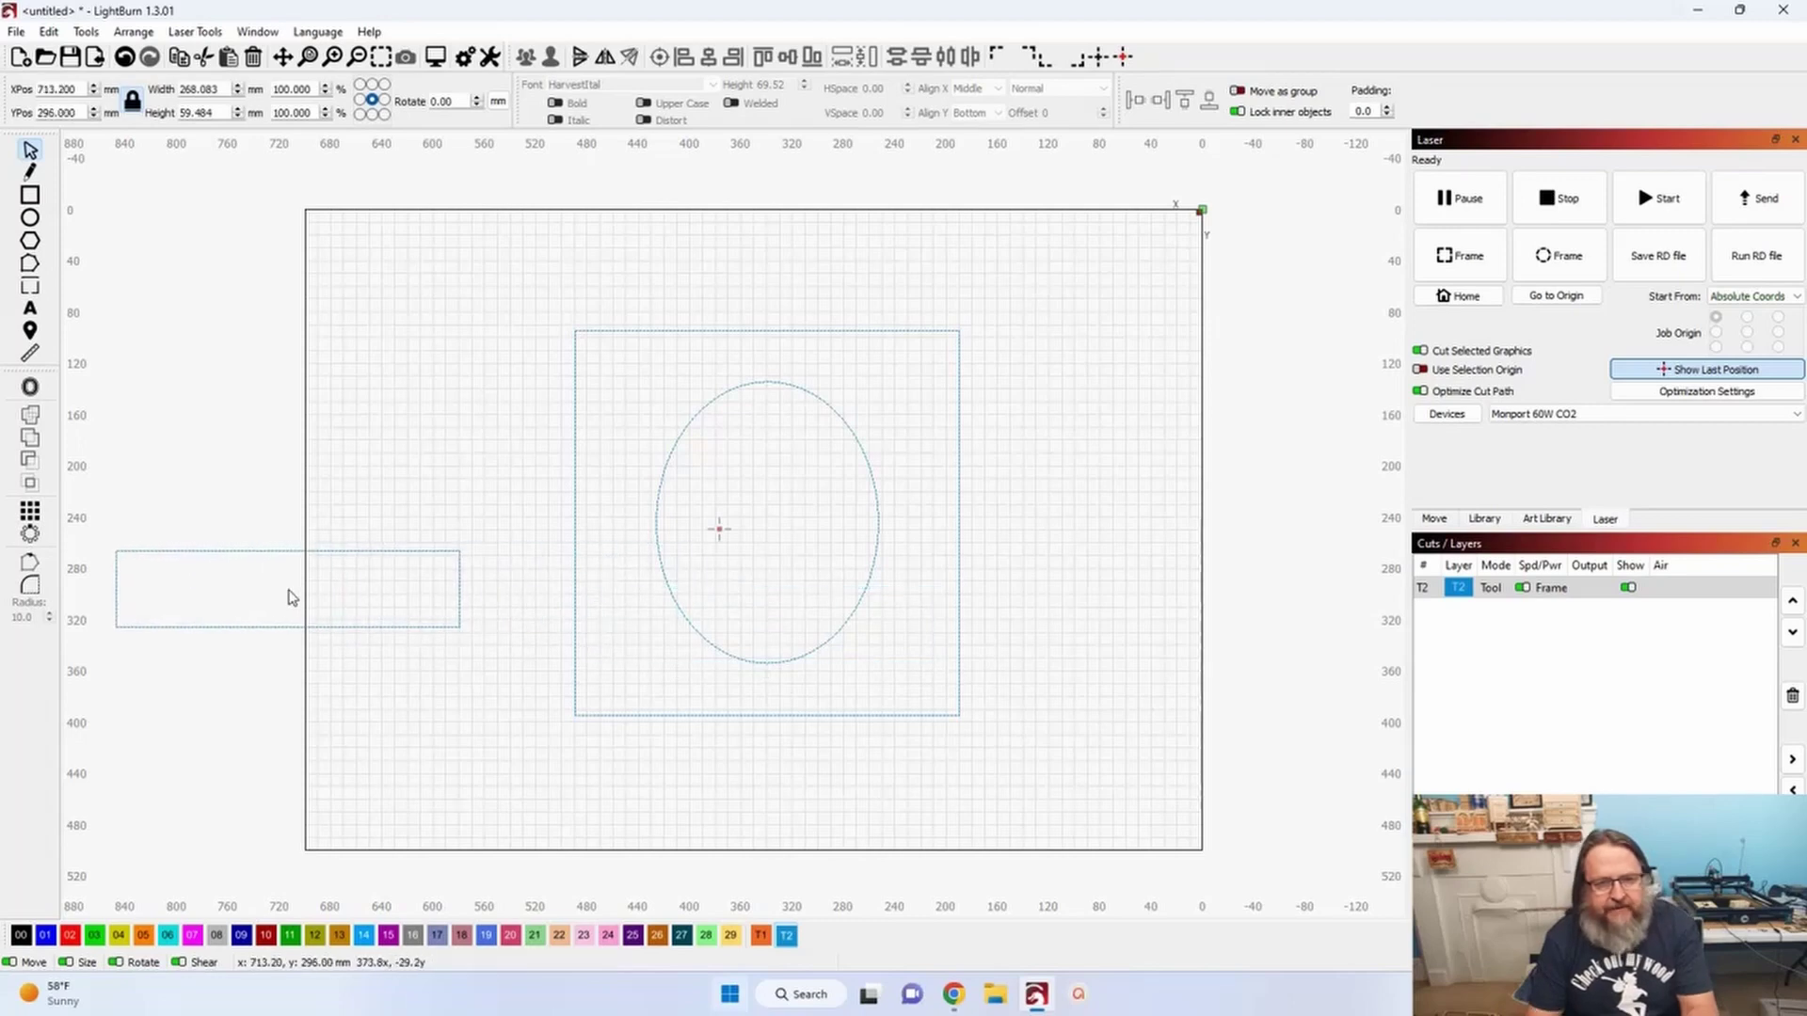
click(659, 569)
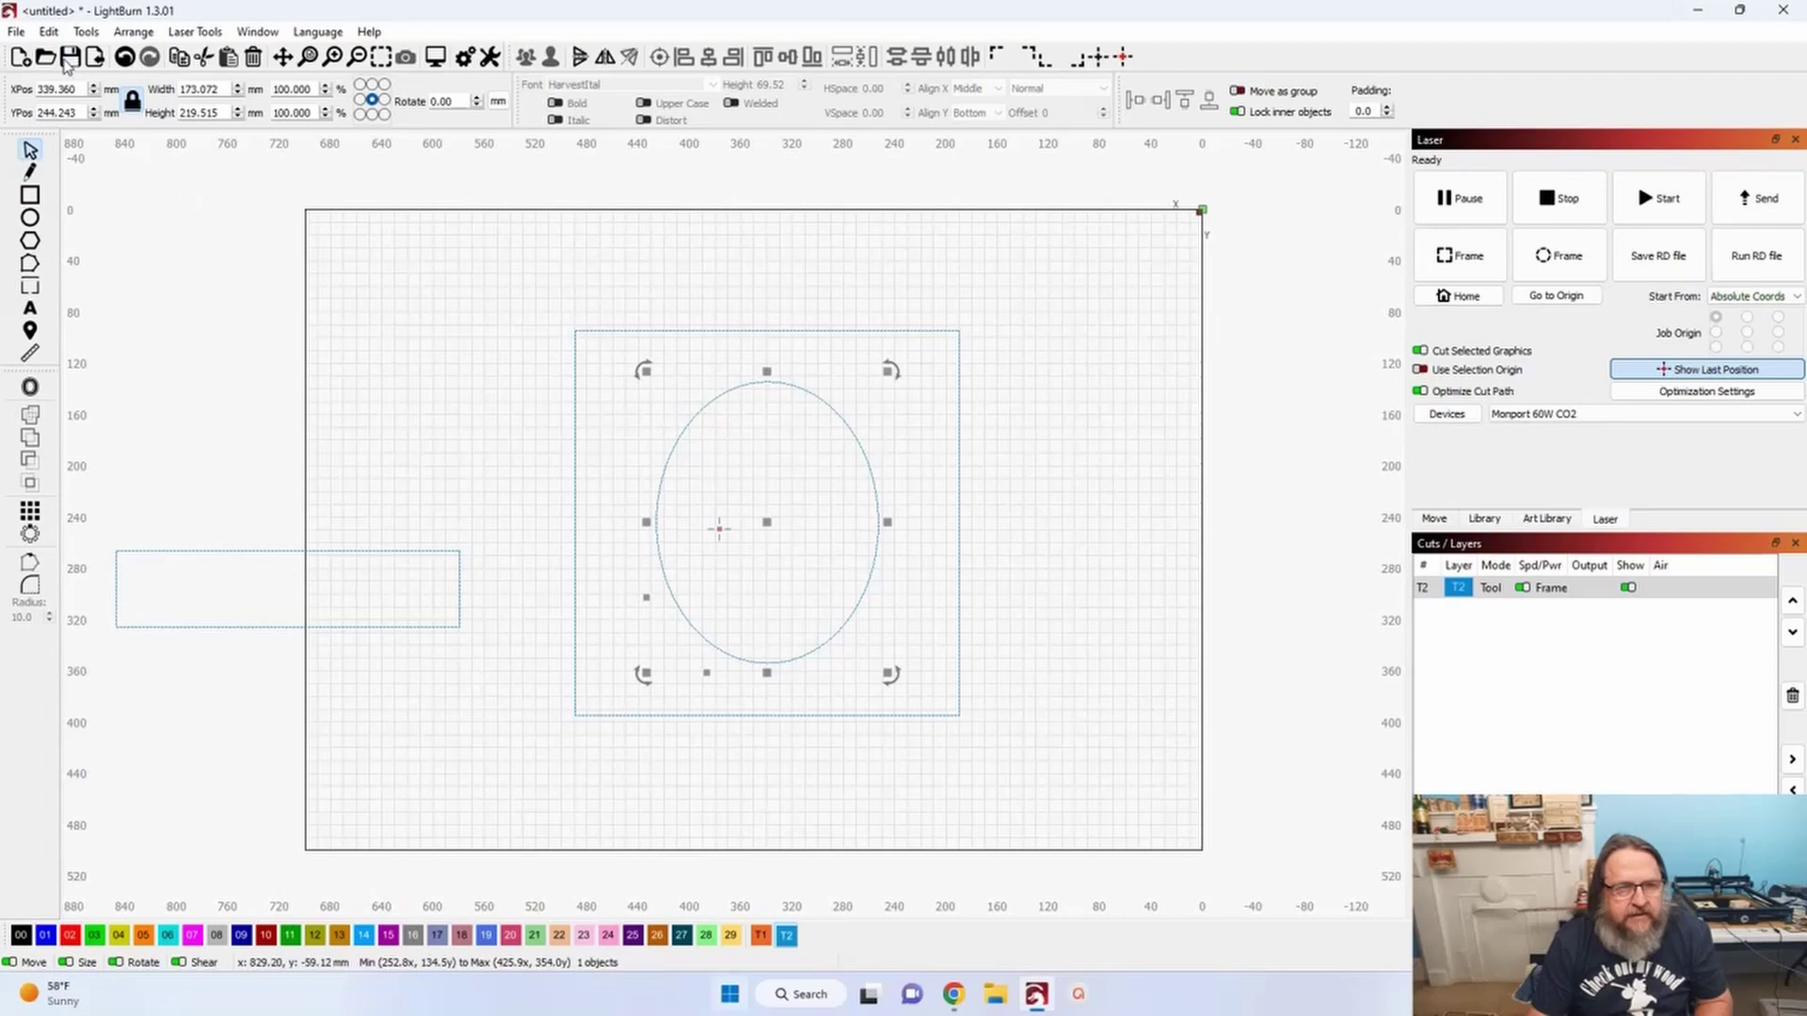
click(48, 31)
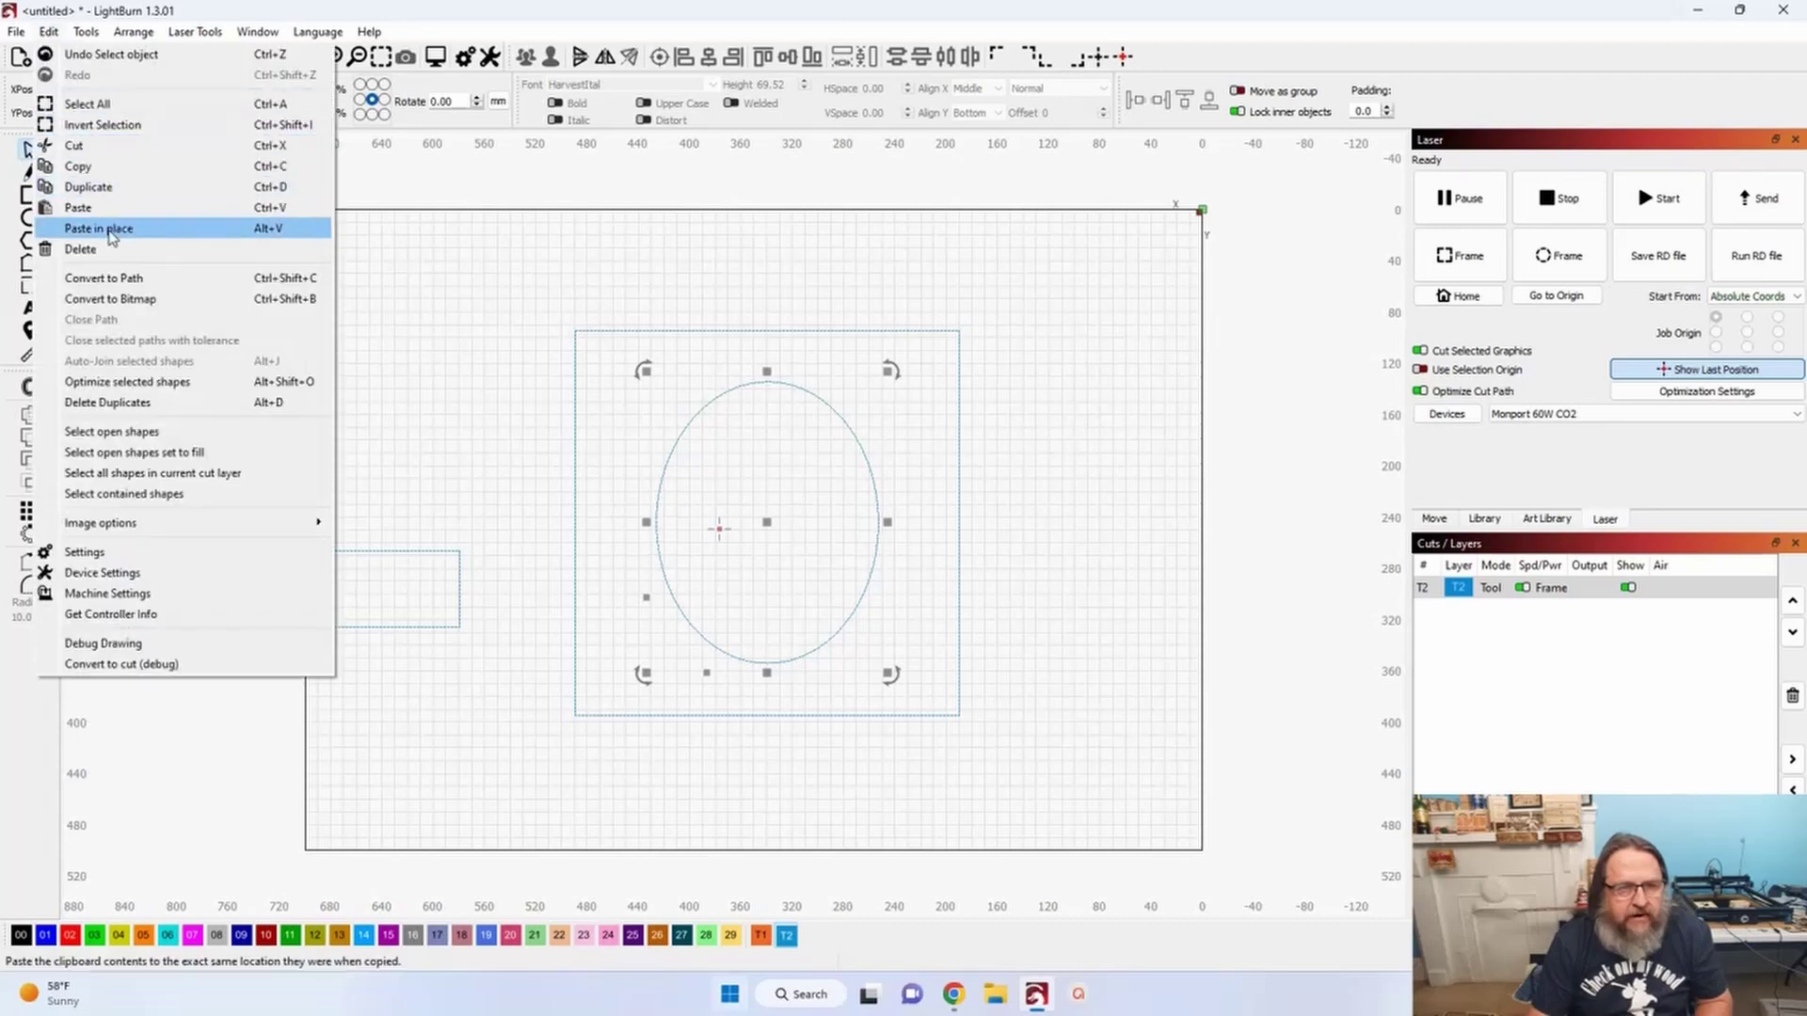
click(118, 278)
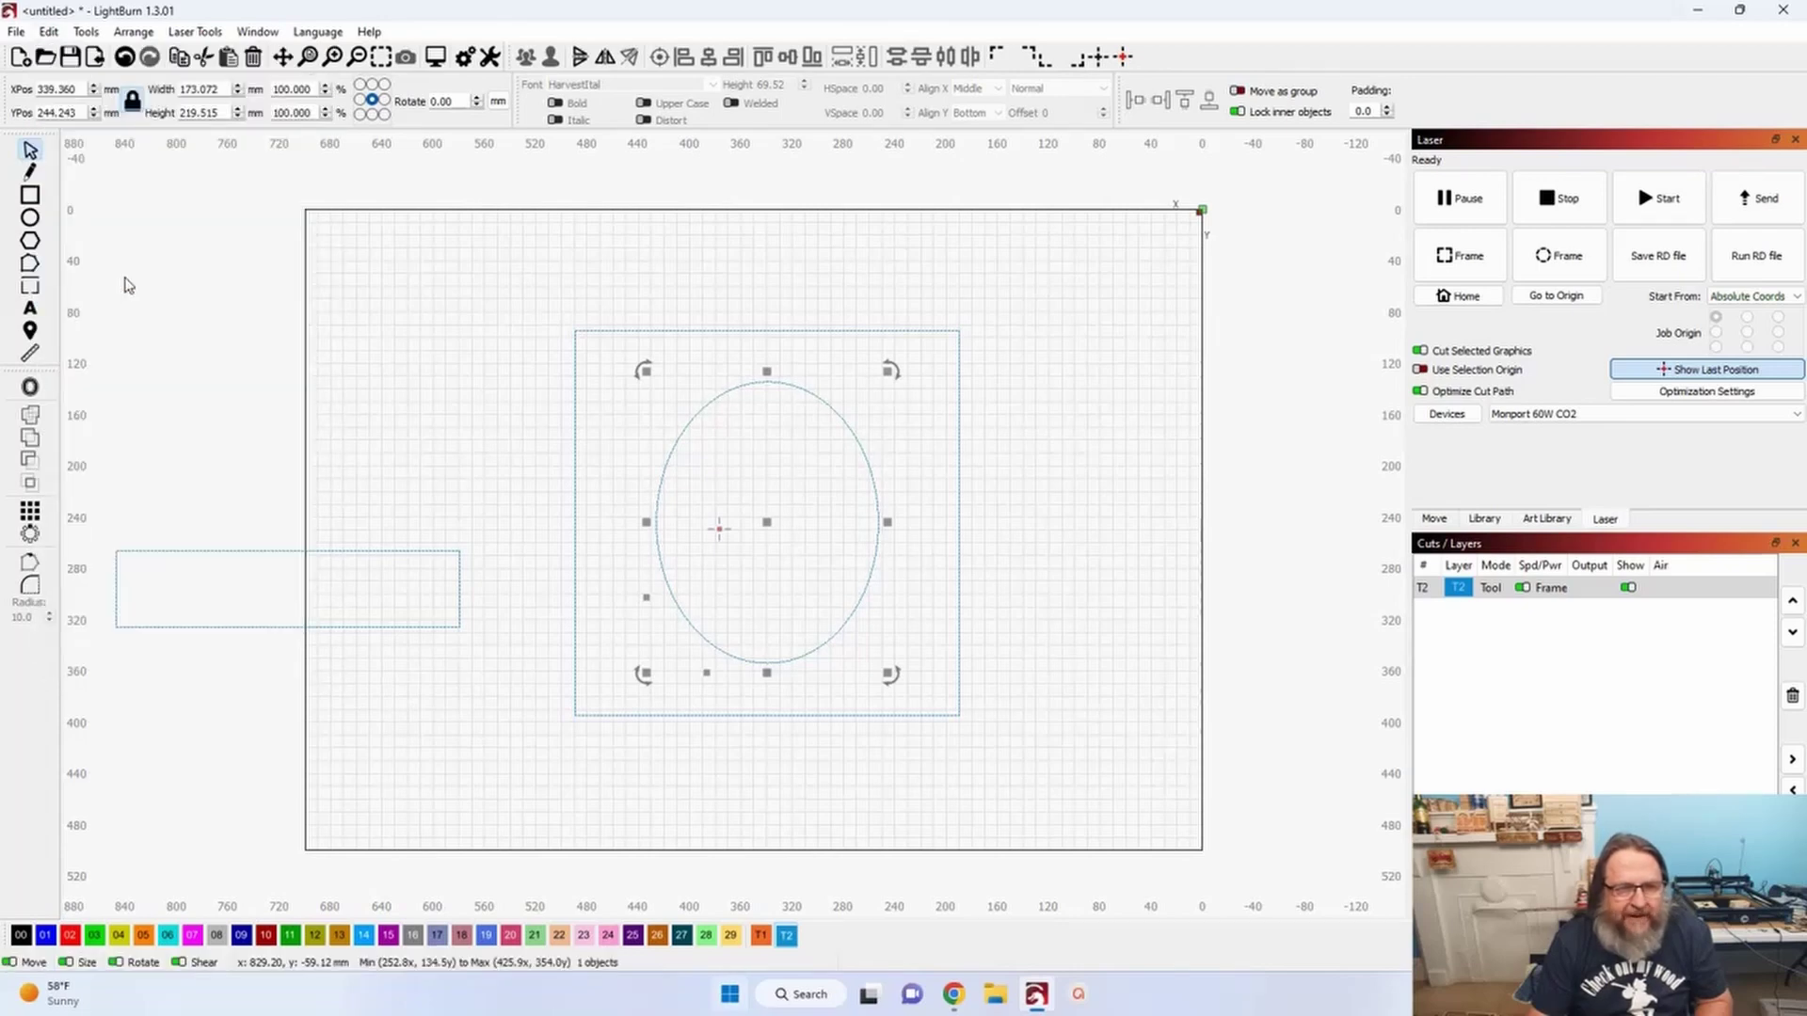
- Reshape the ellipse into an egg by lowering its bottom node about 8 mm and raising both side nodes together
click(31, 264)
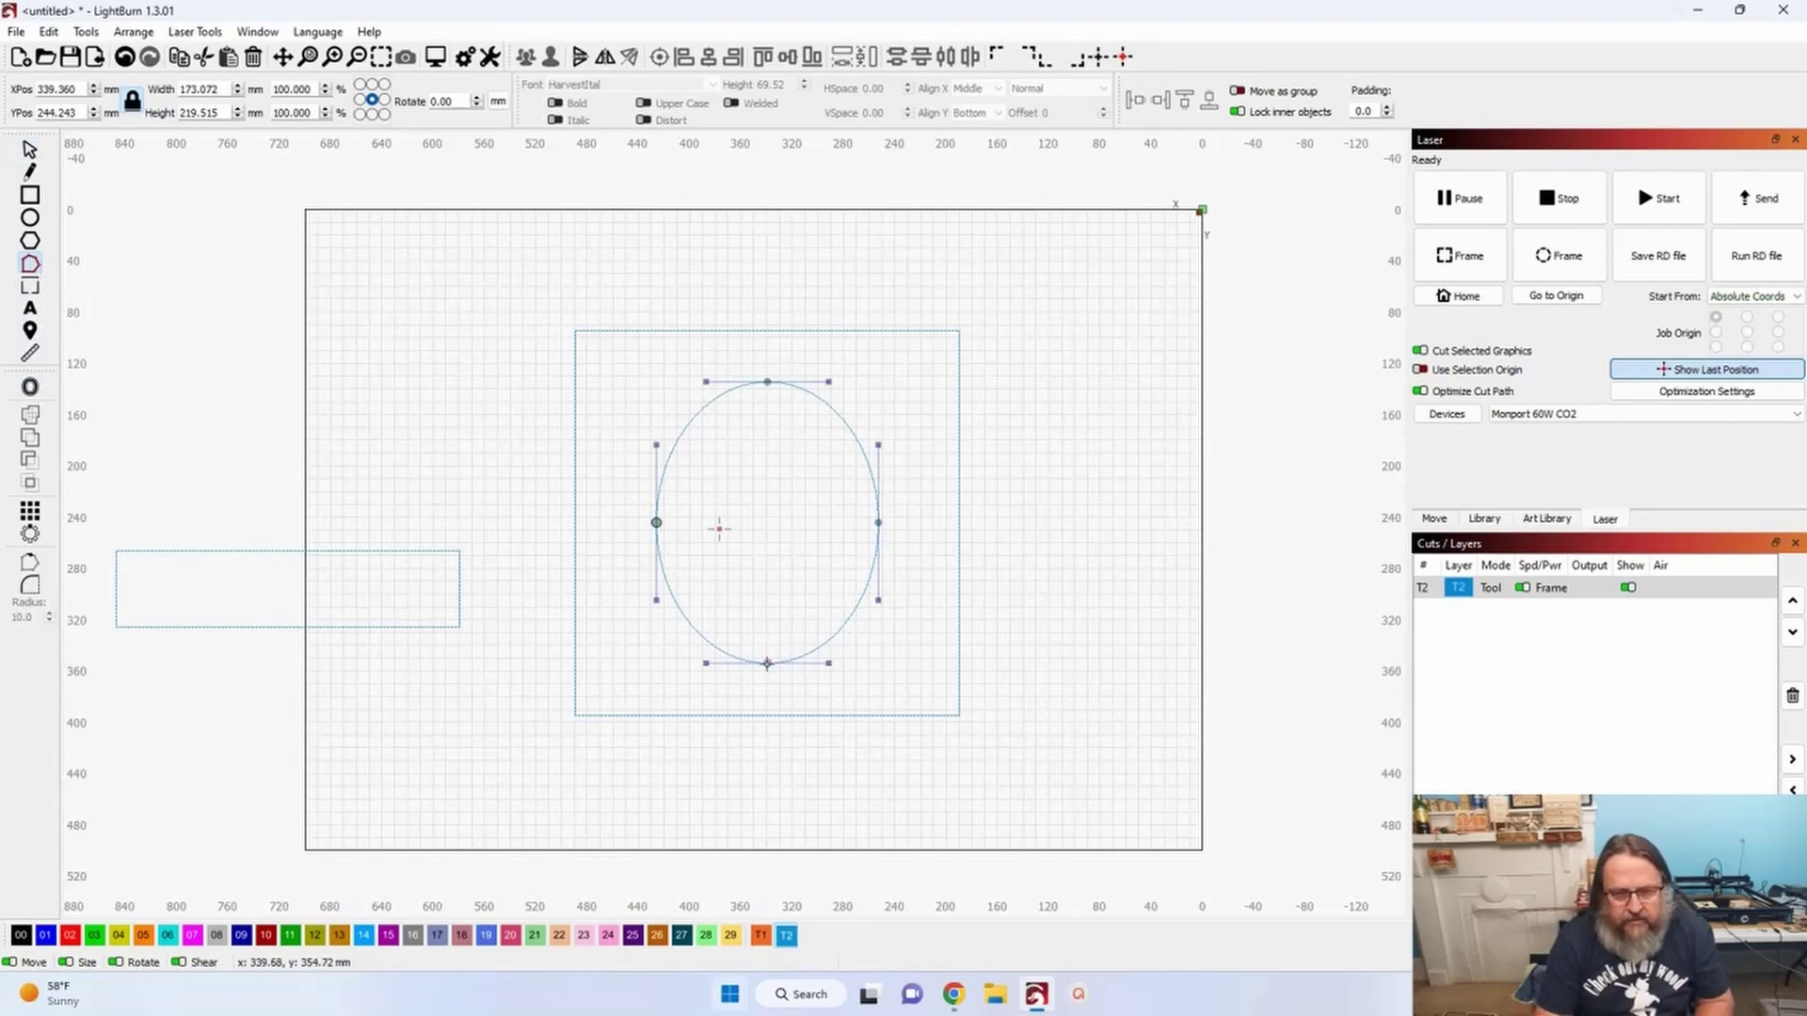
drag(767, 664, 767, 665)
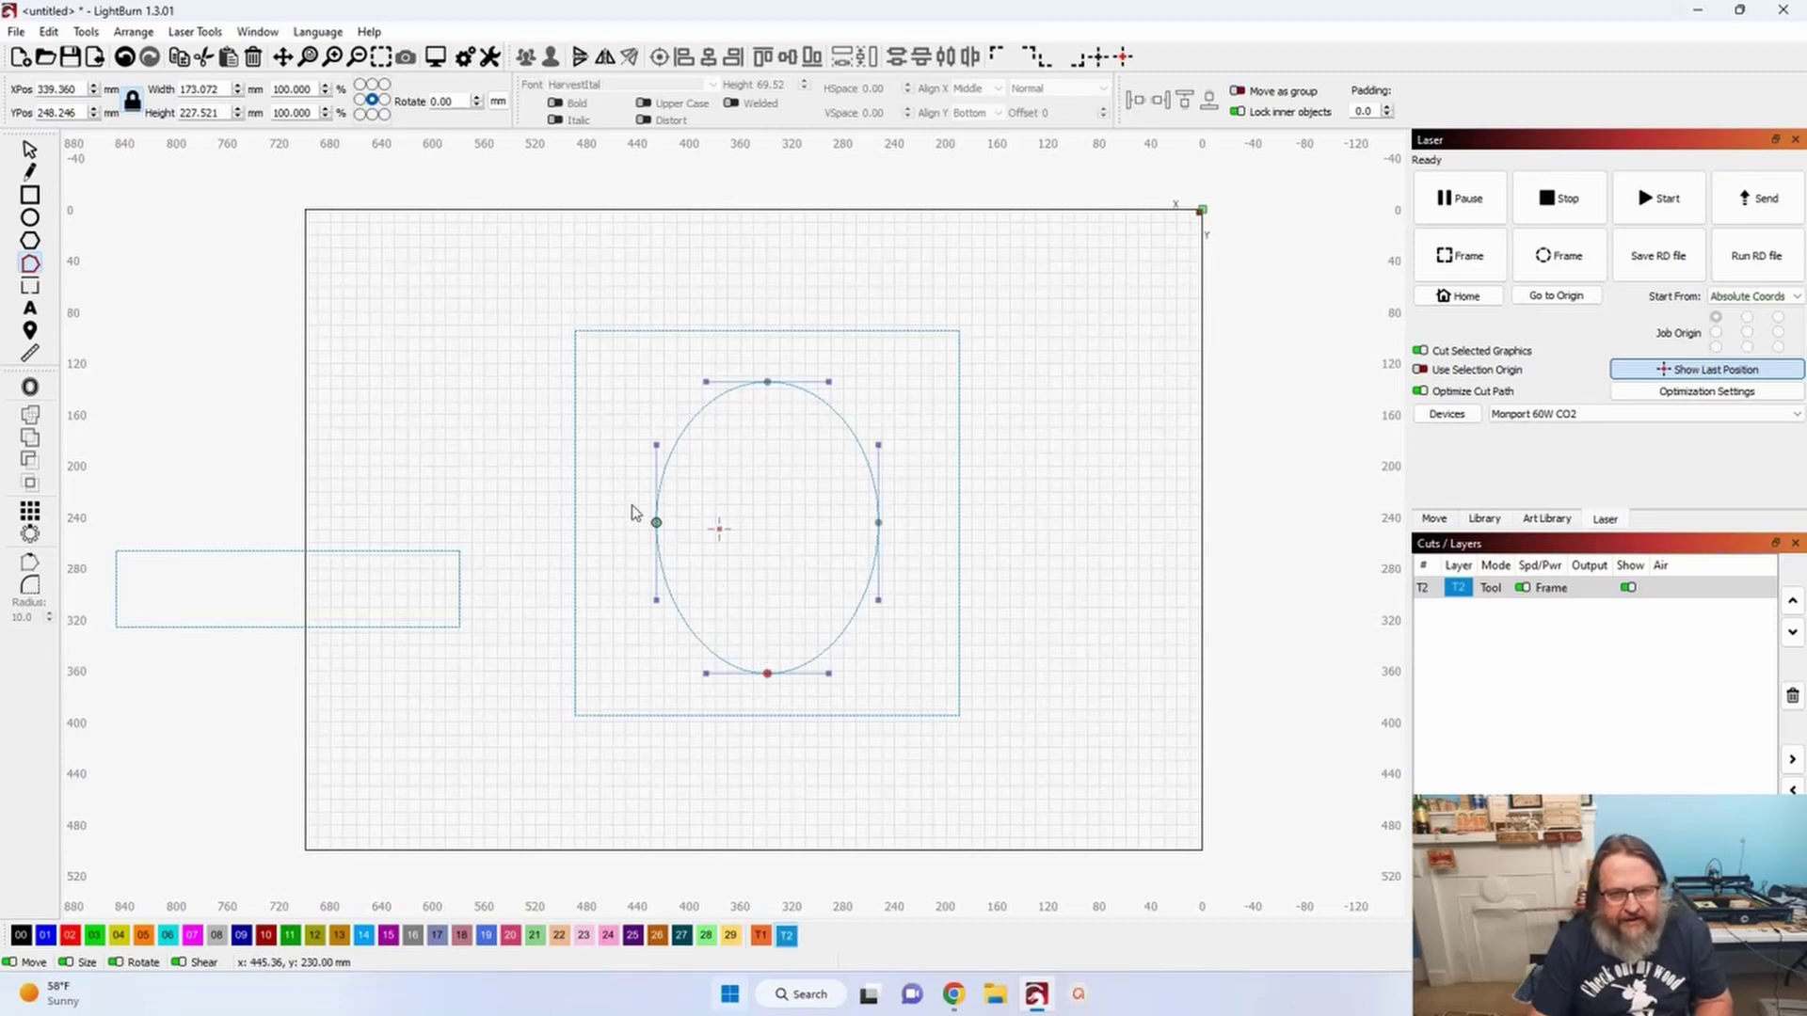
drag(628, 496, 892, 550)
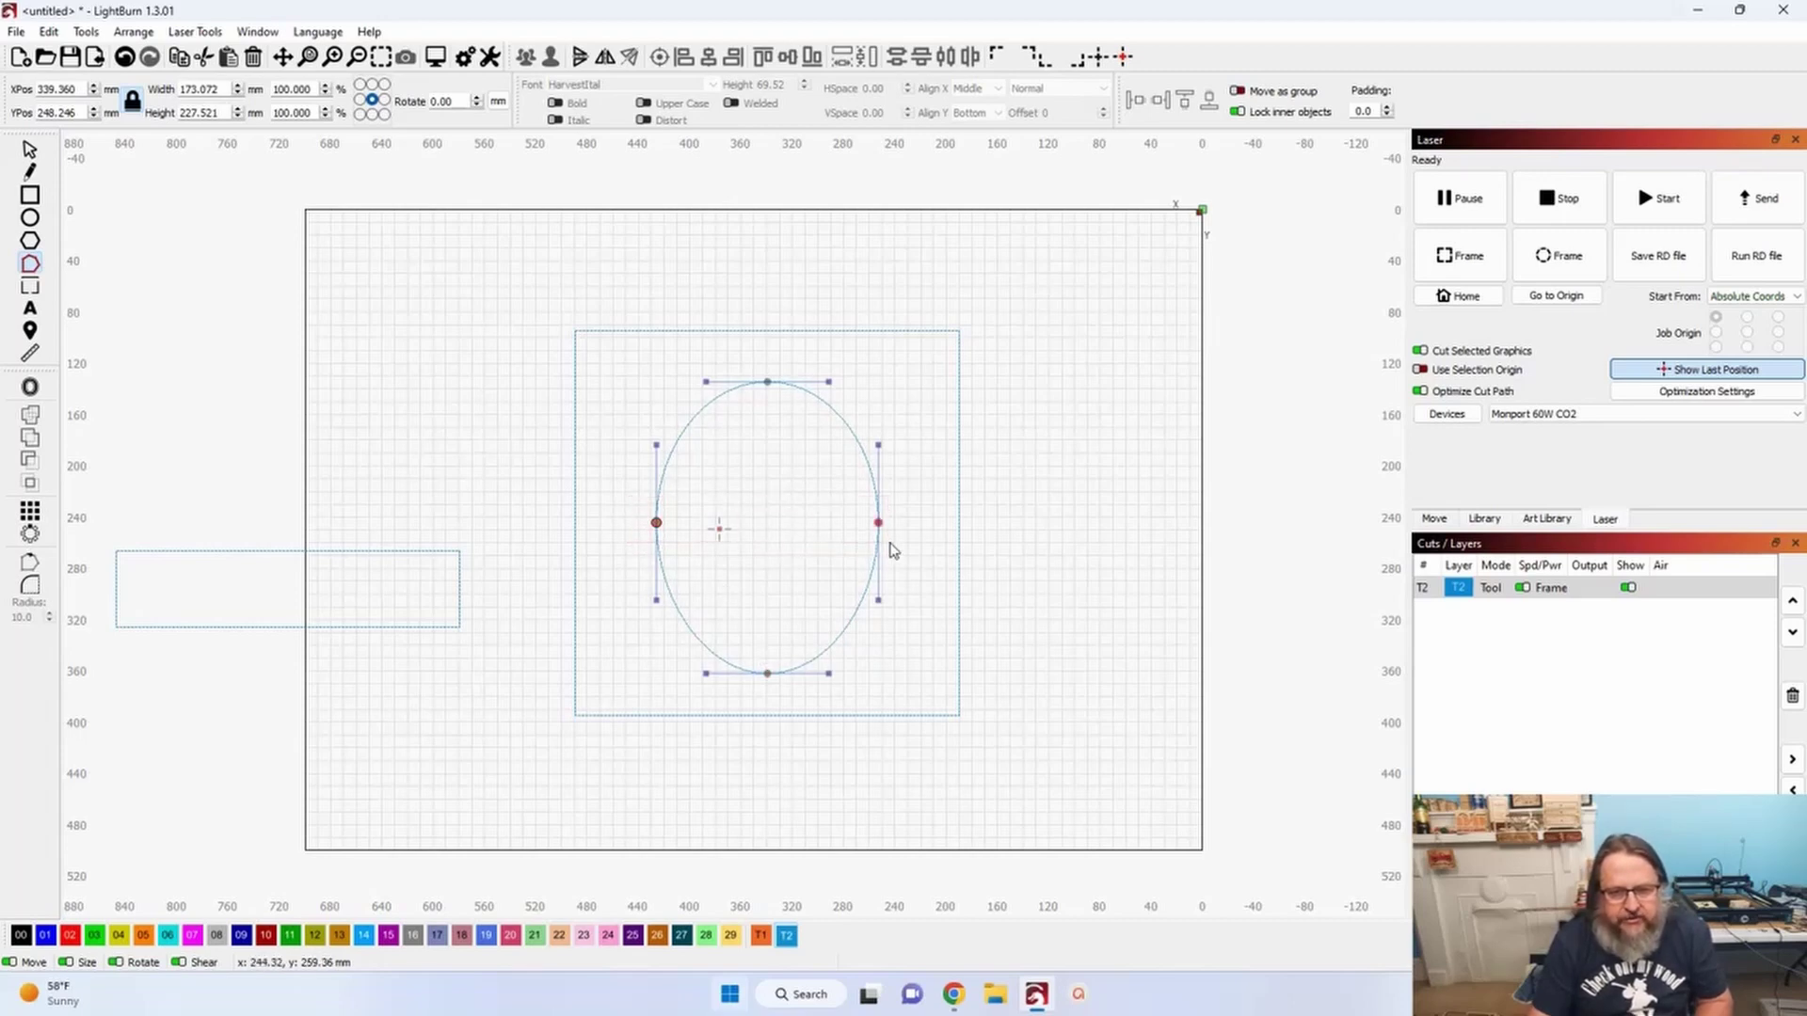
key(Up)
key(Up)
key(Up)
key(Up)
key(Up)
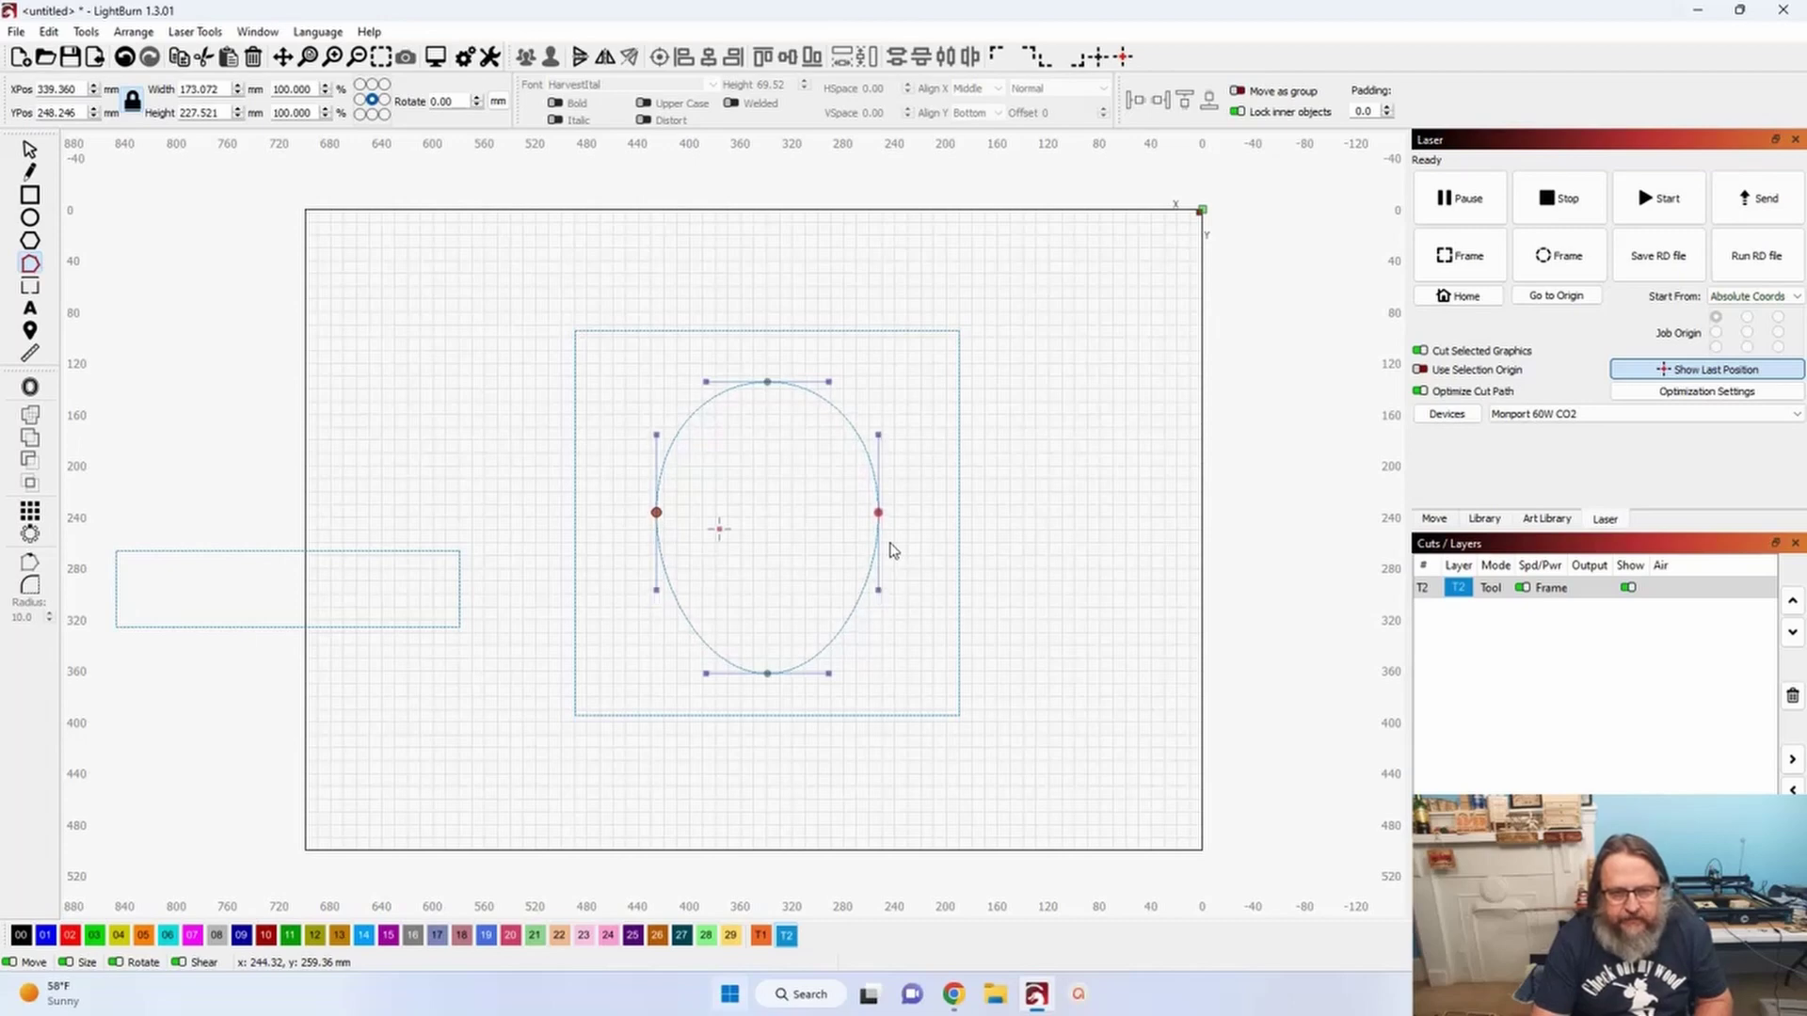
key(Up)
key(Up)
key(Up)
key(Up)
key(Up)
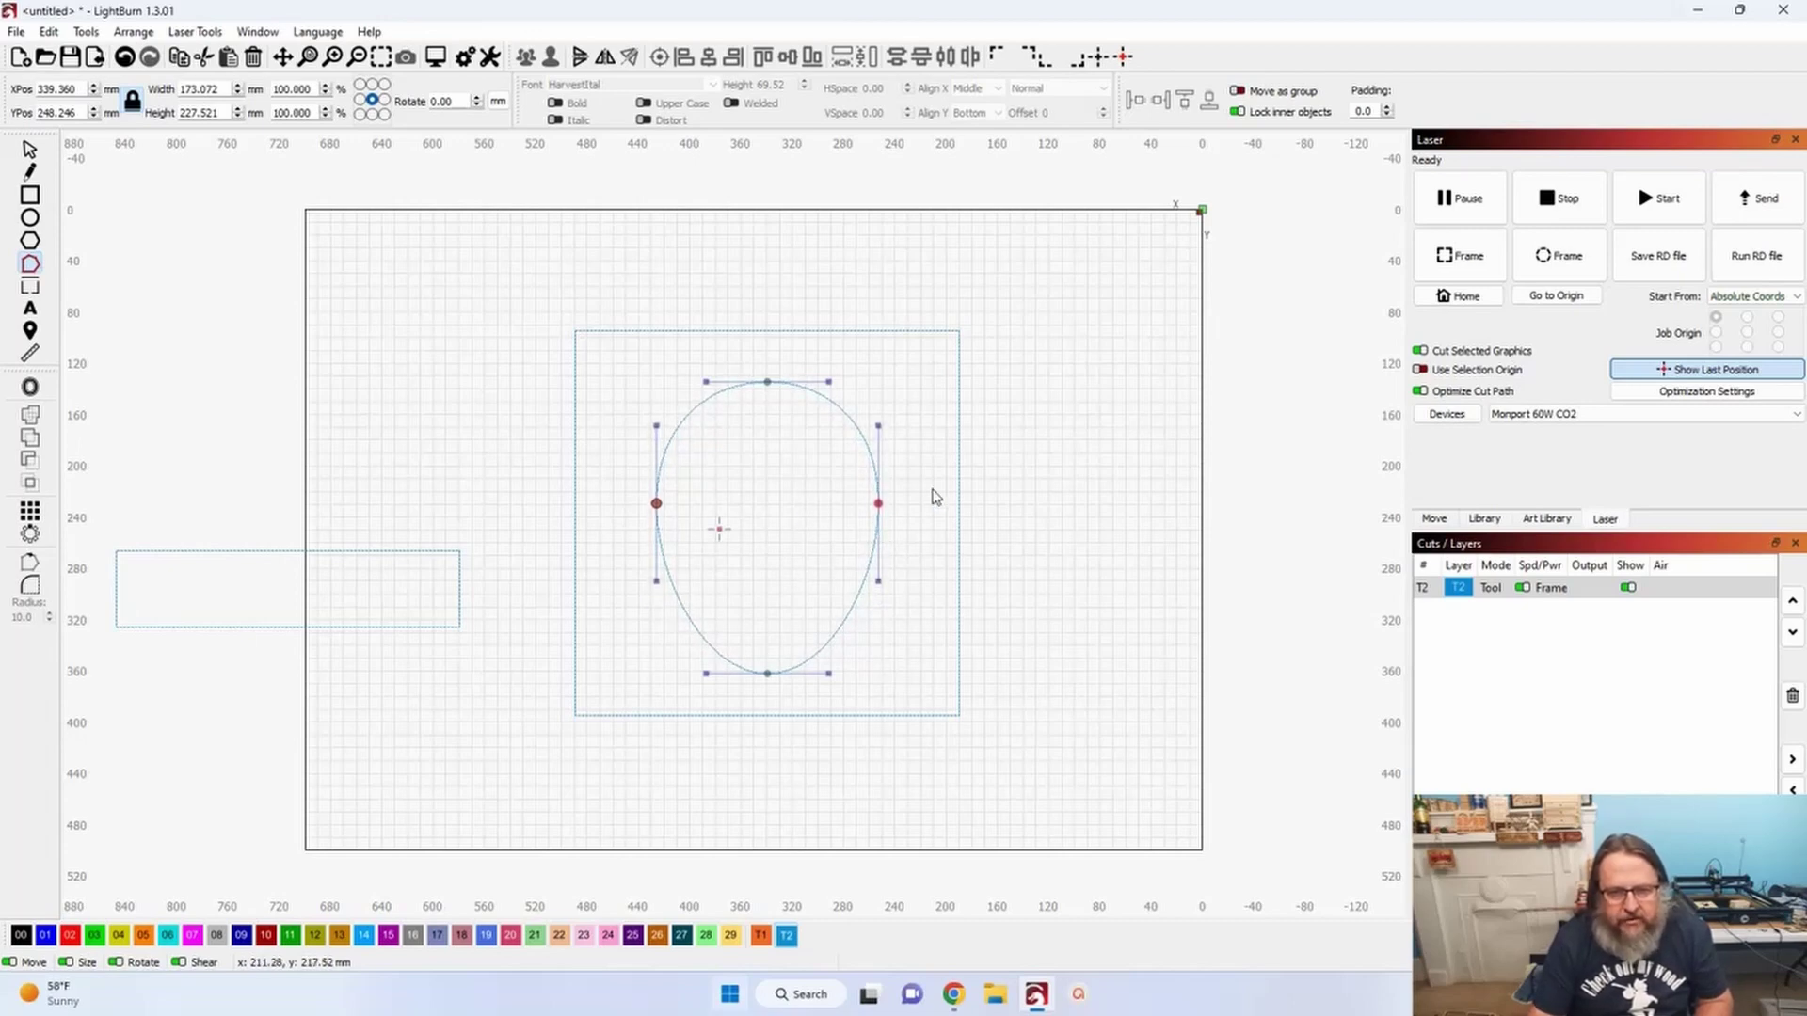
click(925, 504)
- Resize the egg shape to about 162 mm wide and 219 mm high, keeping its left and top edges in place
click(30, 150)
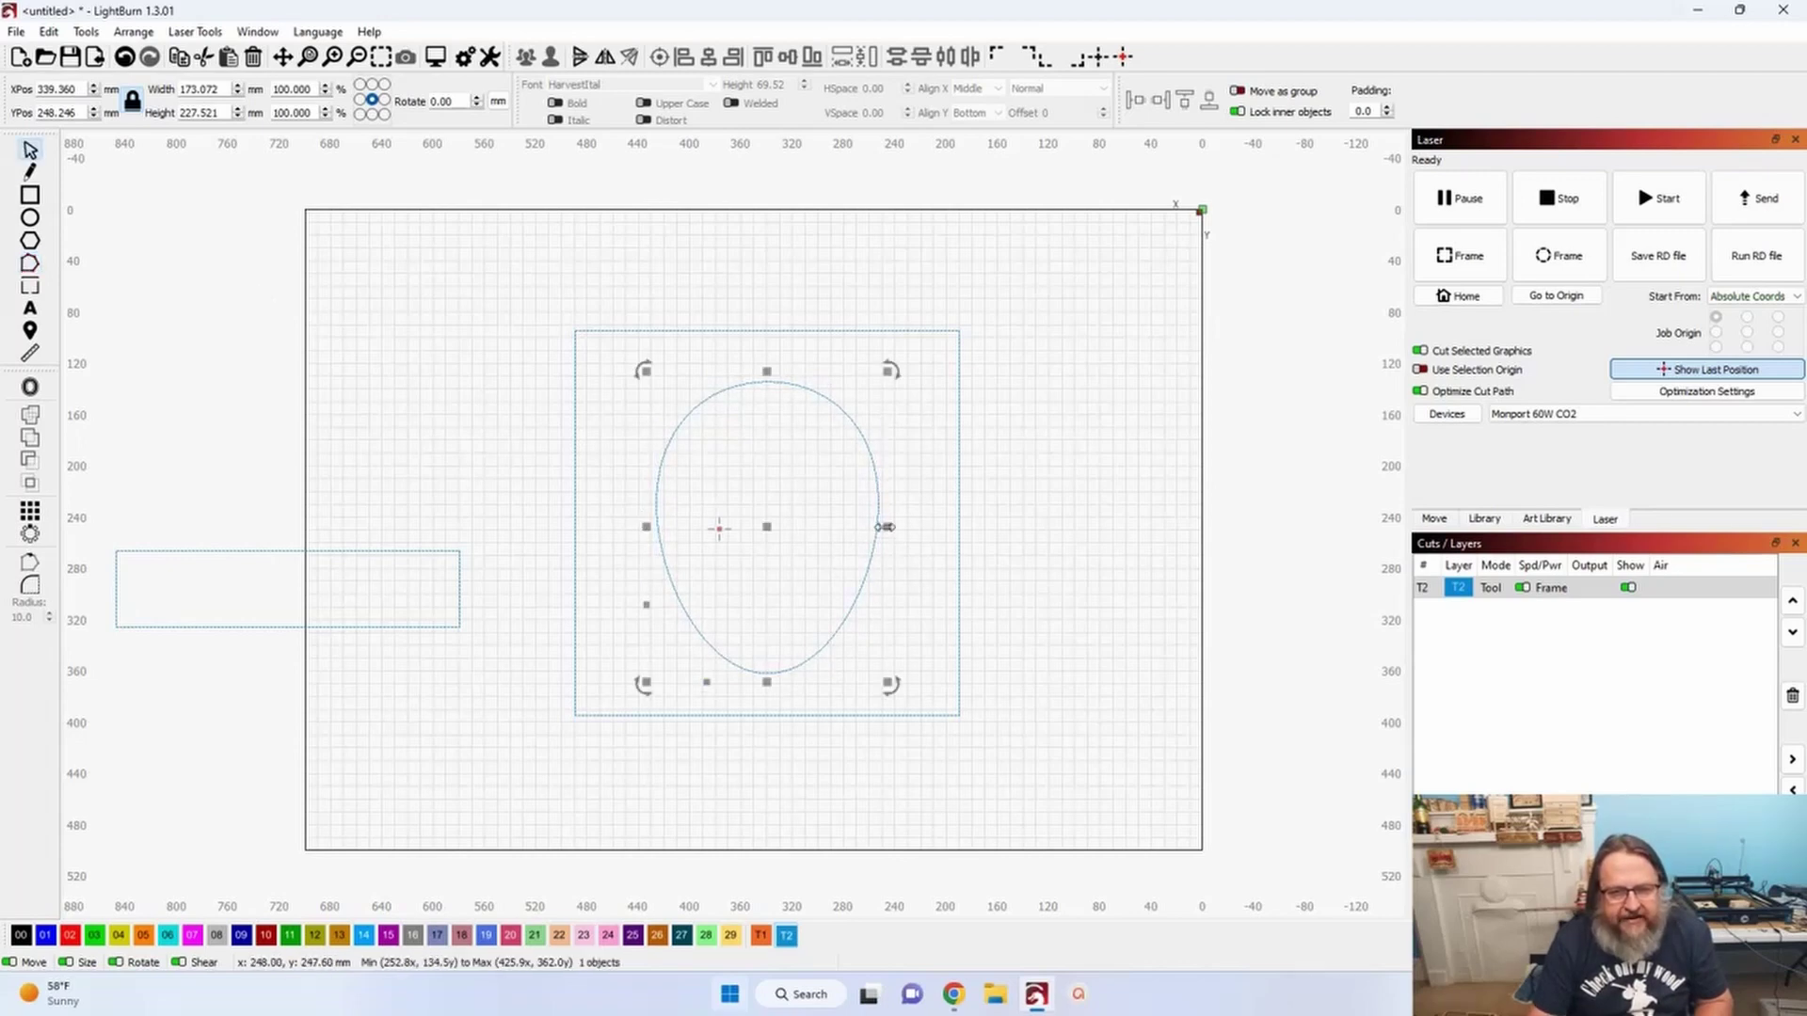
drag(884, 527, 871, 526)
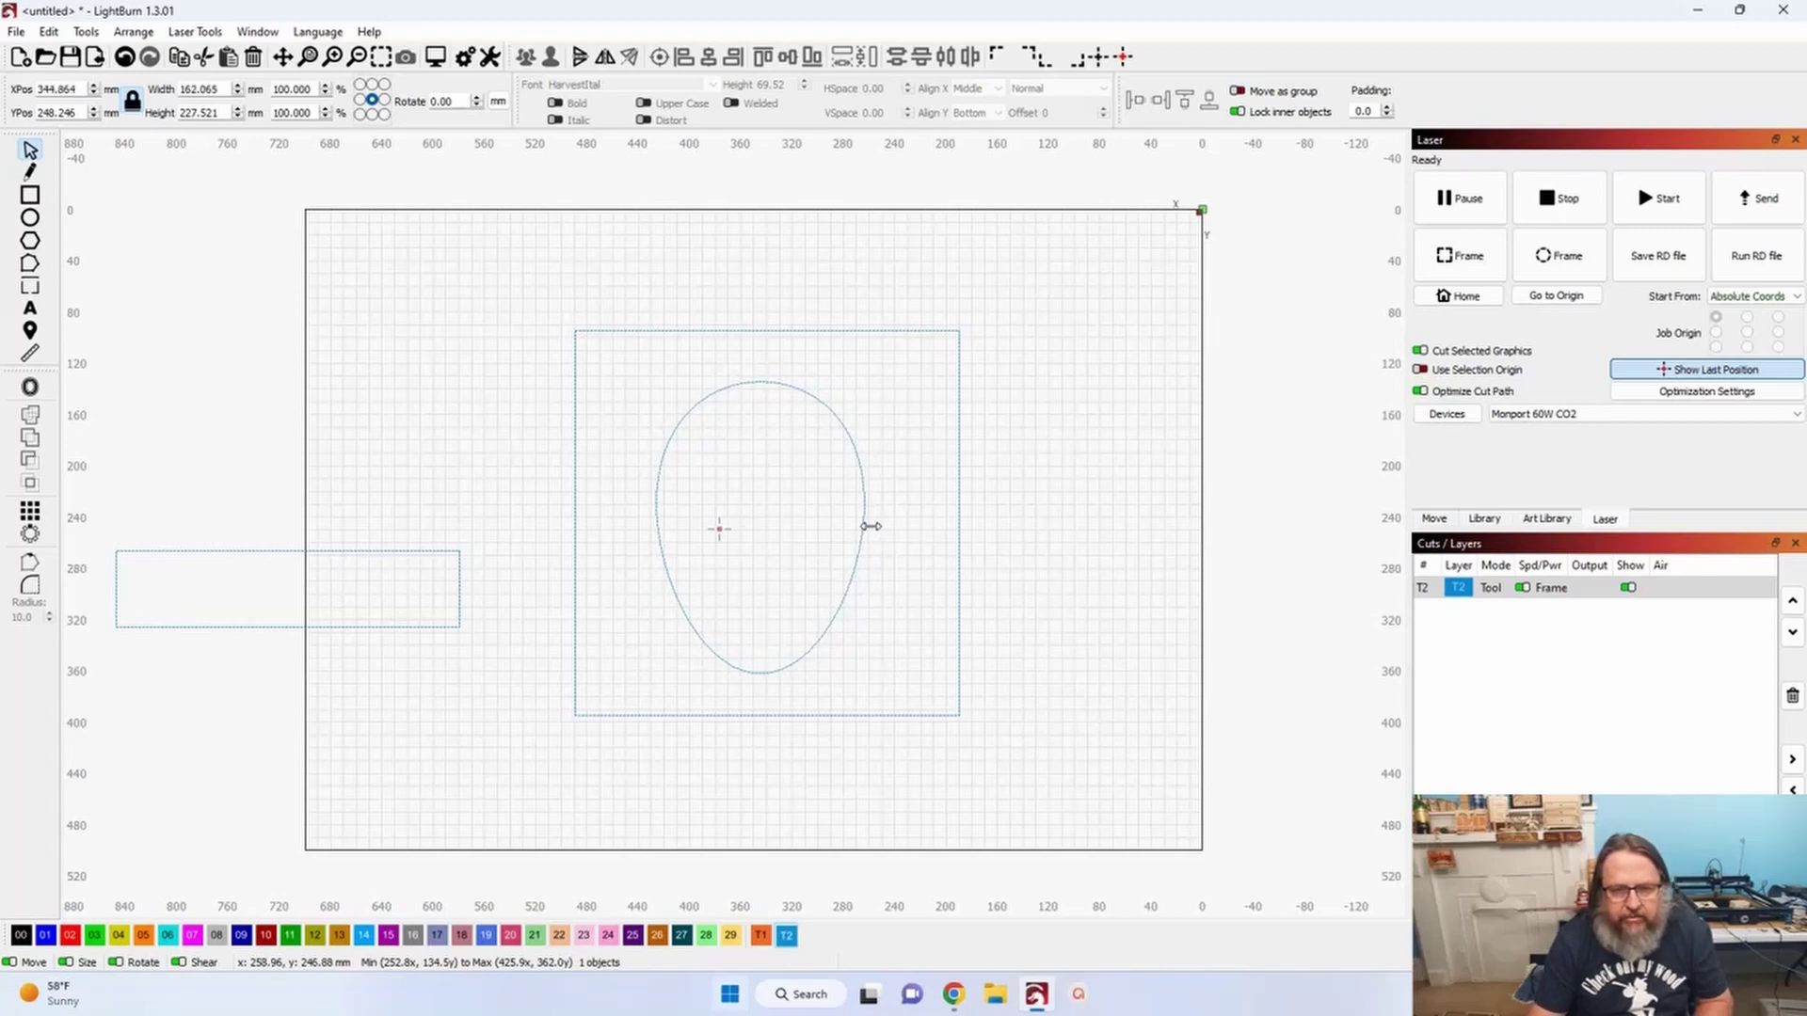
drag(870, 526, 870, 526)
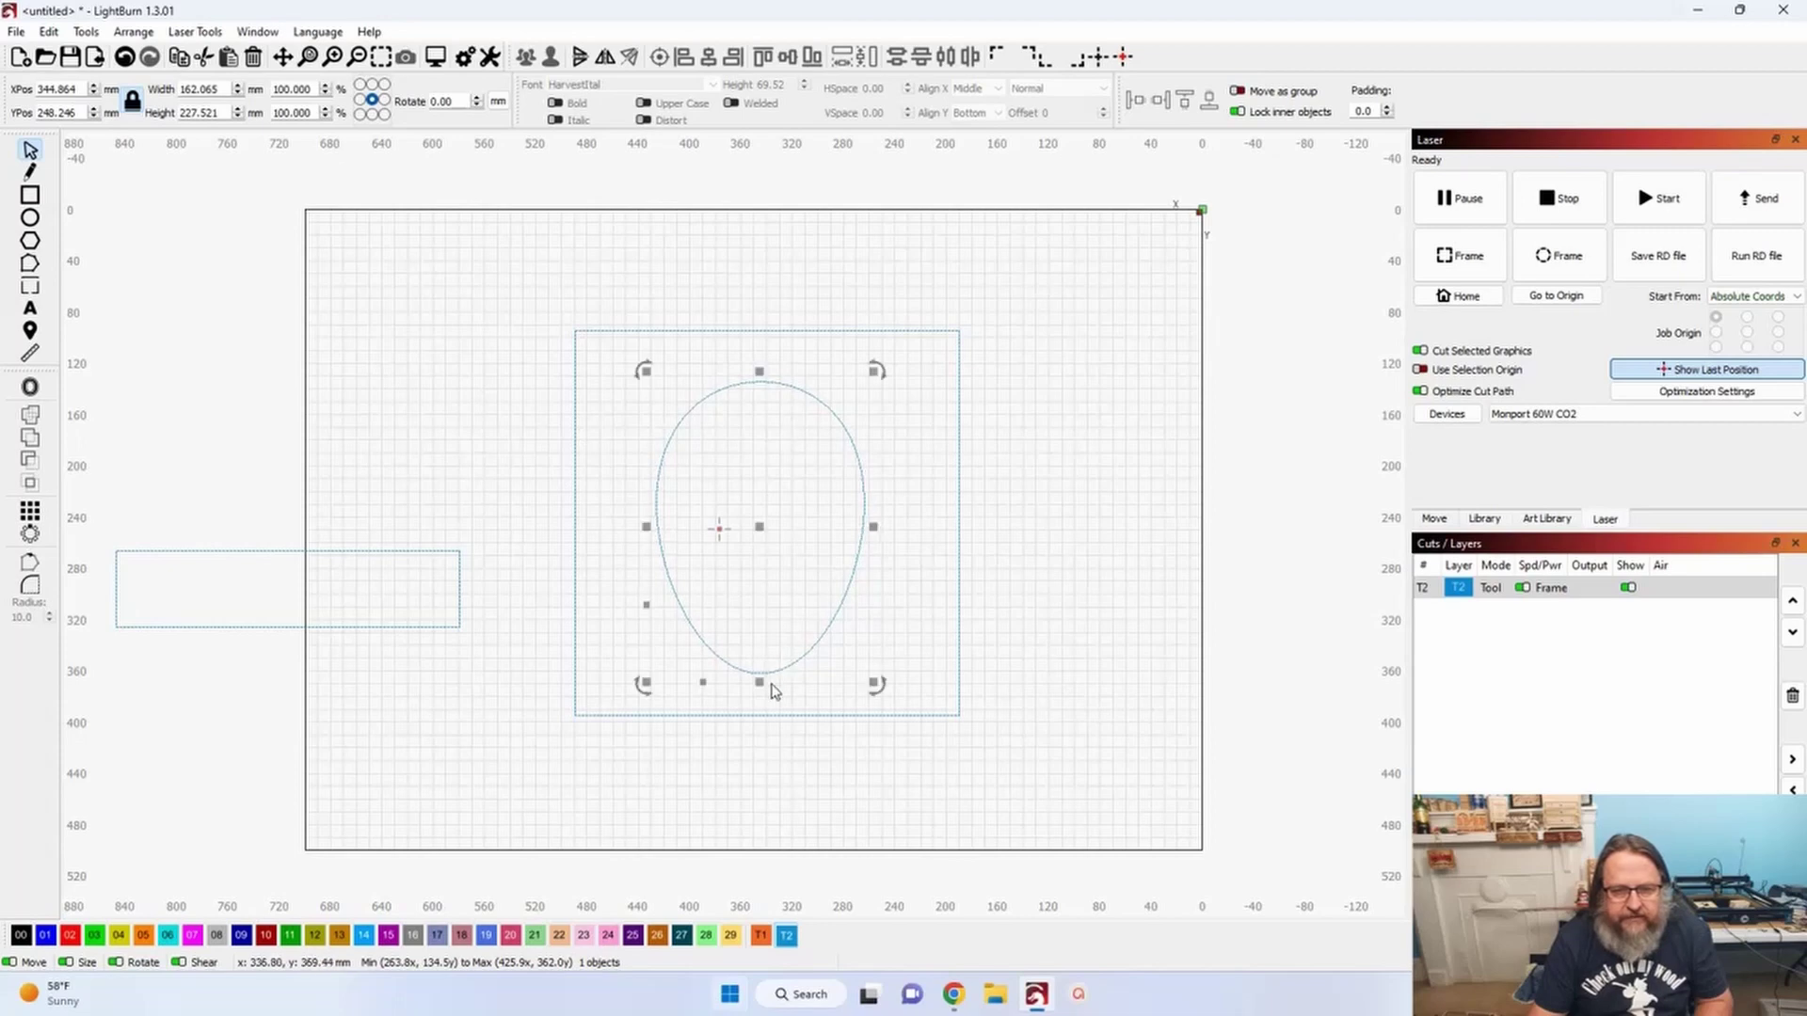
drag(759, 684, 762, 671)
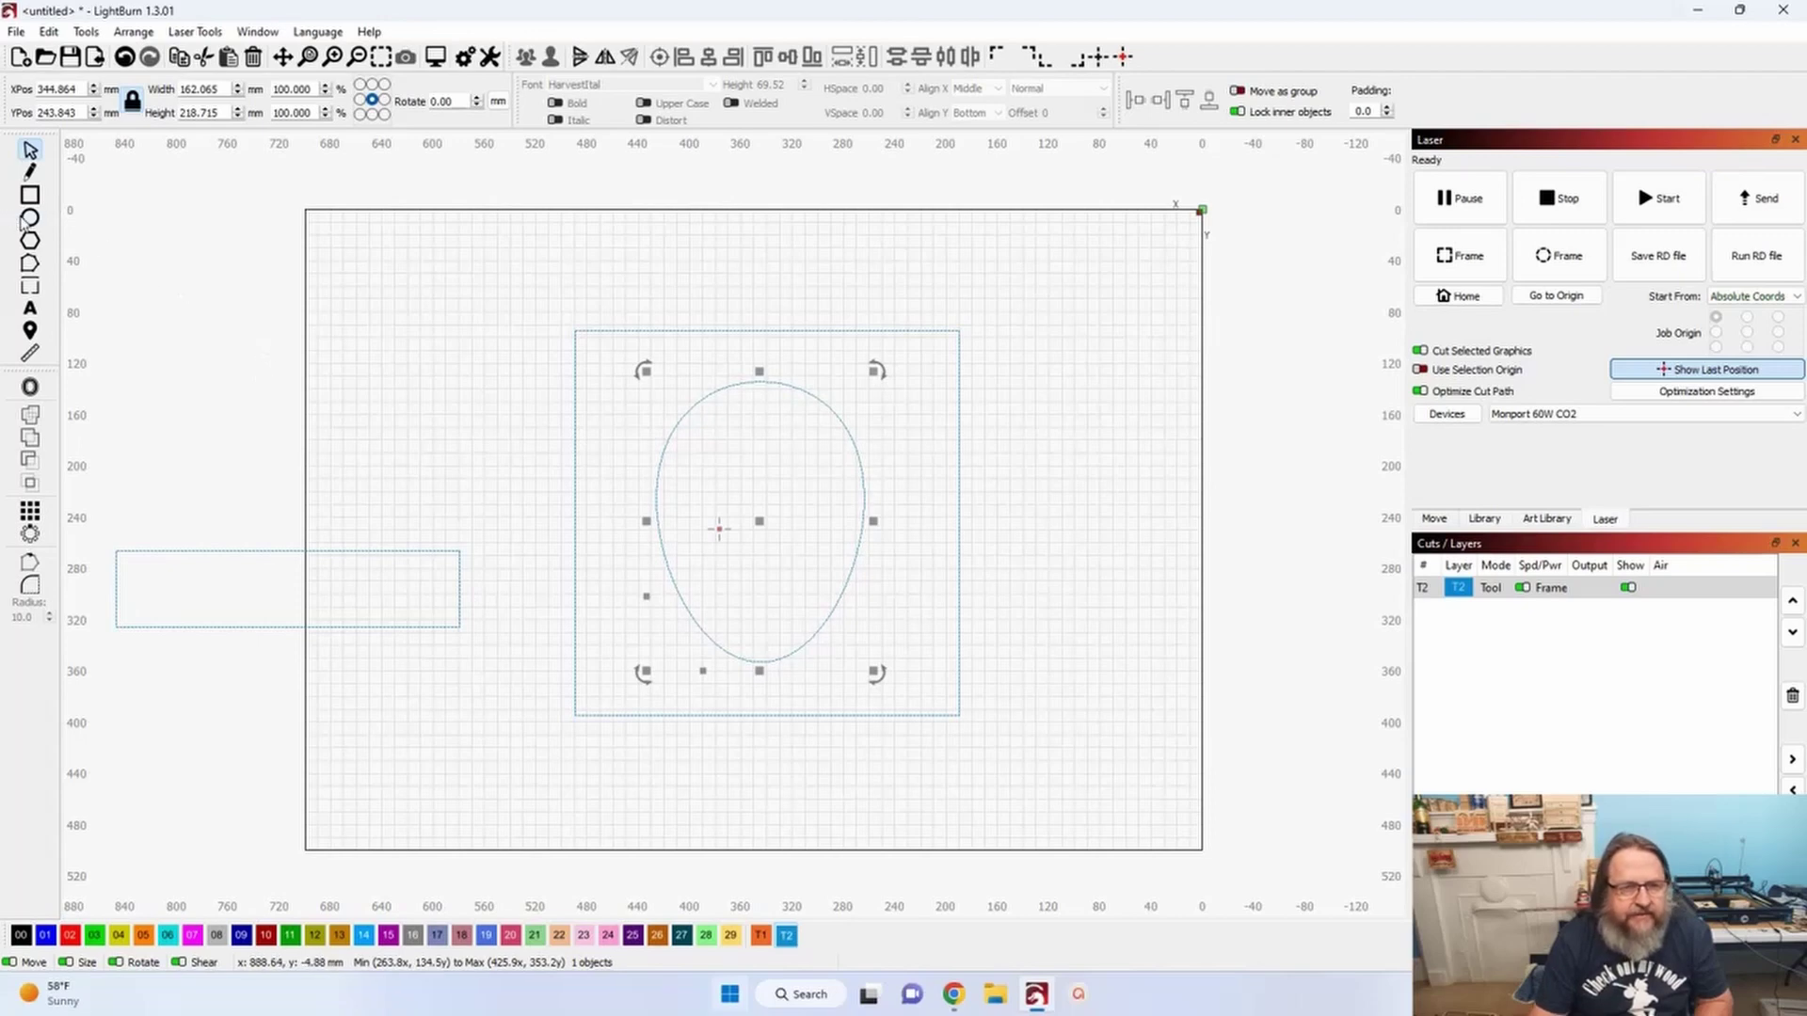
click(275, 302)
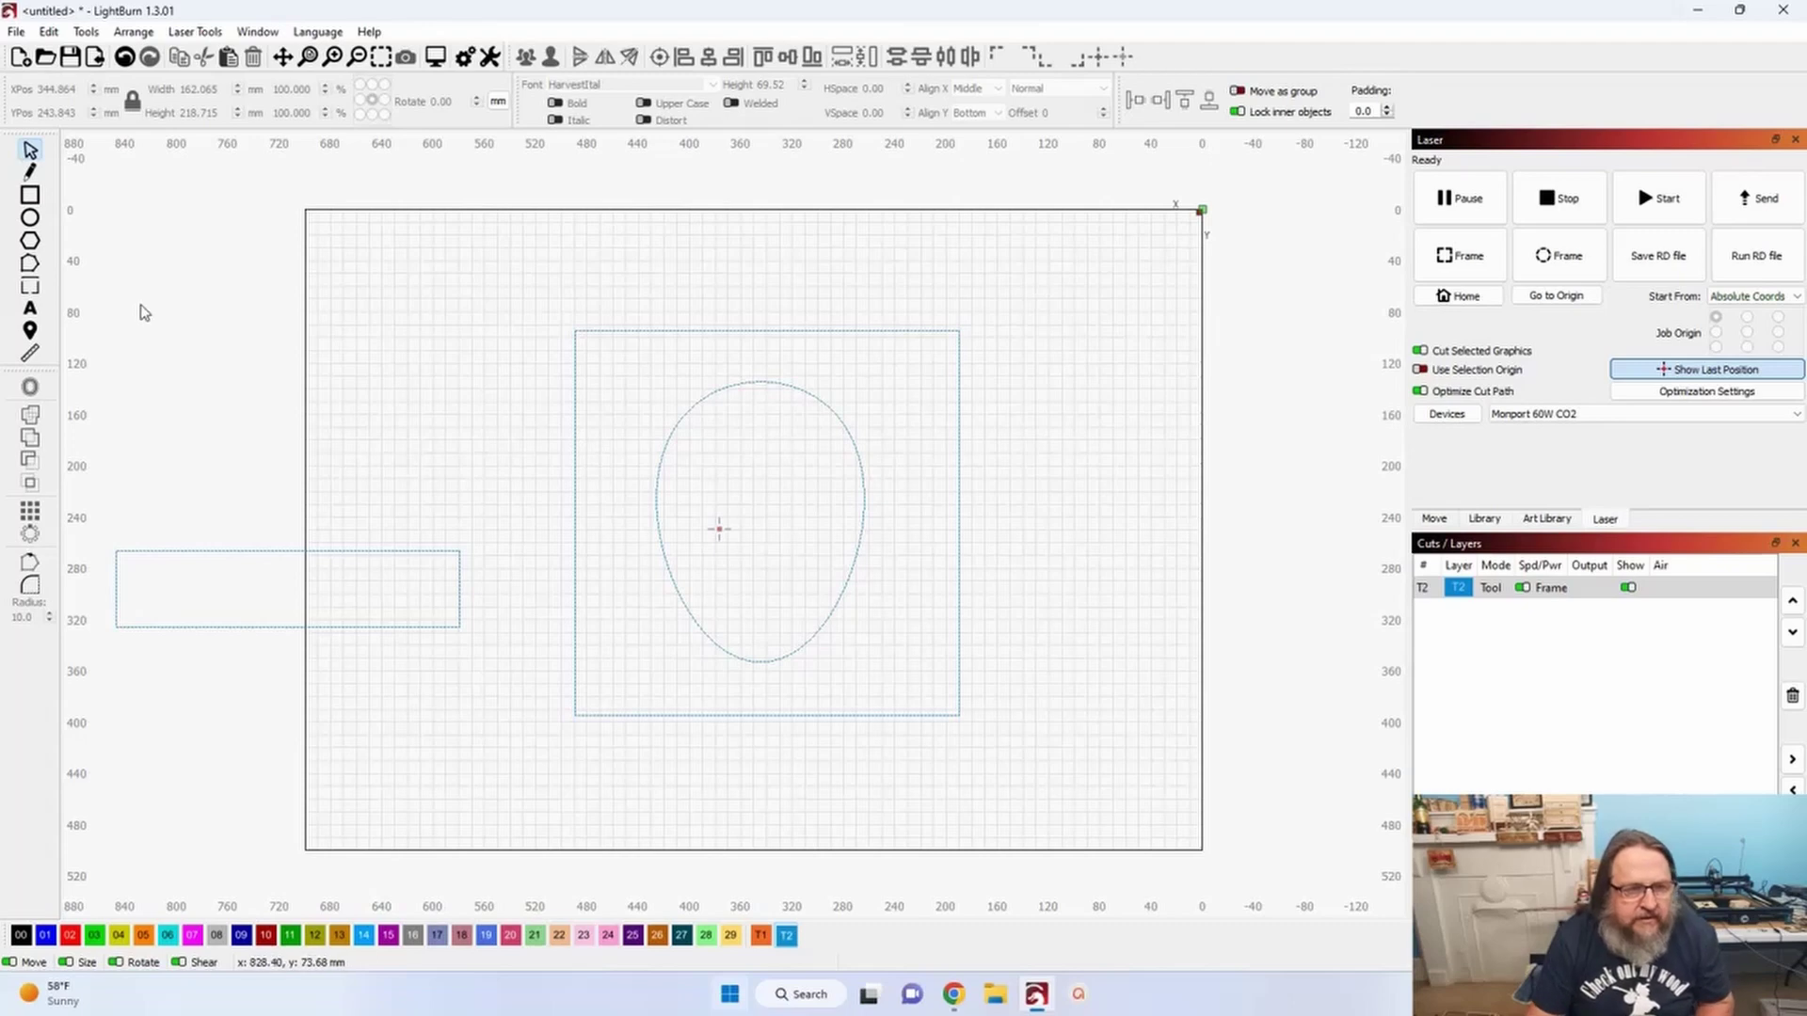
- Draw a small flat hexagon about 21 × 10 mm inside the egg, slightly below its middle
click(32, 243)
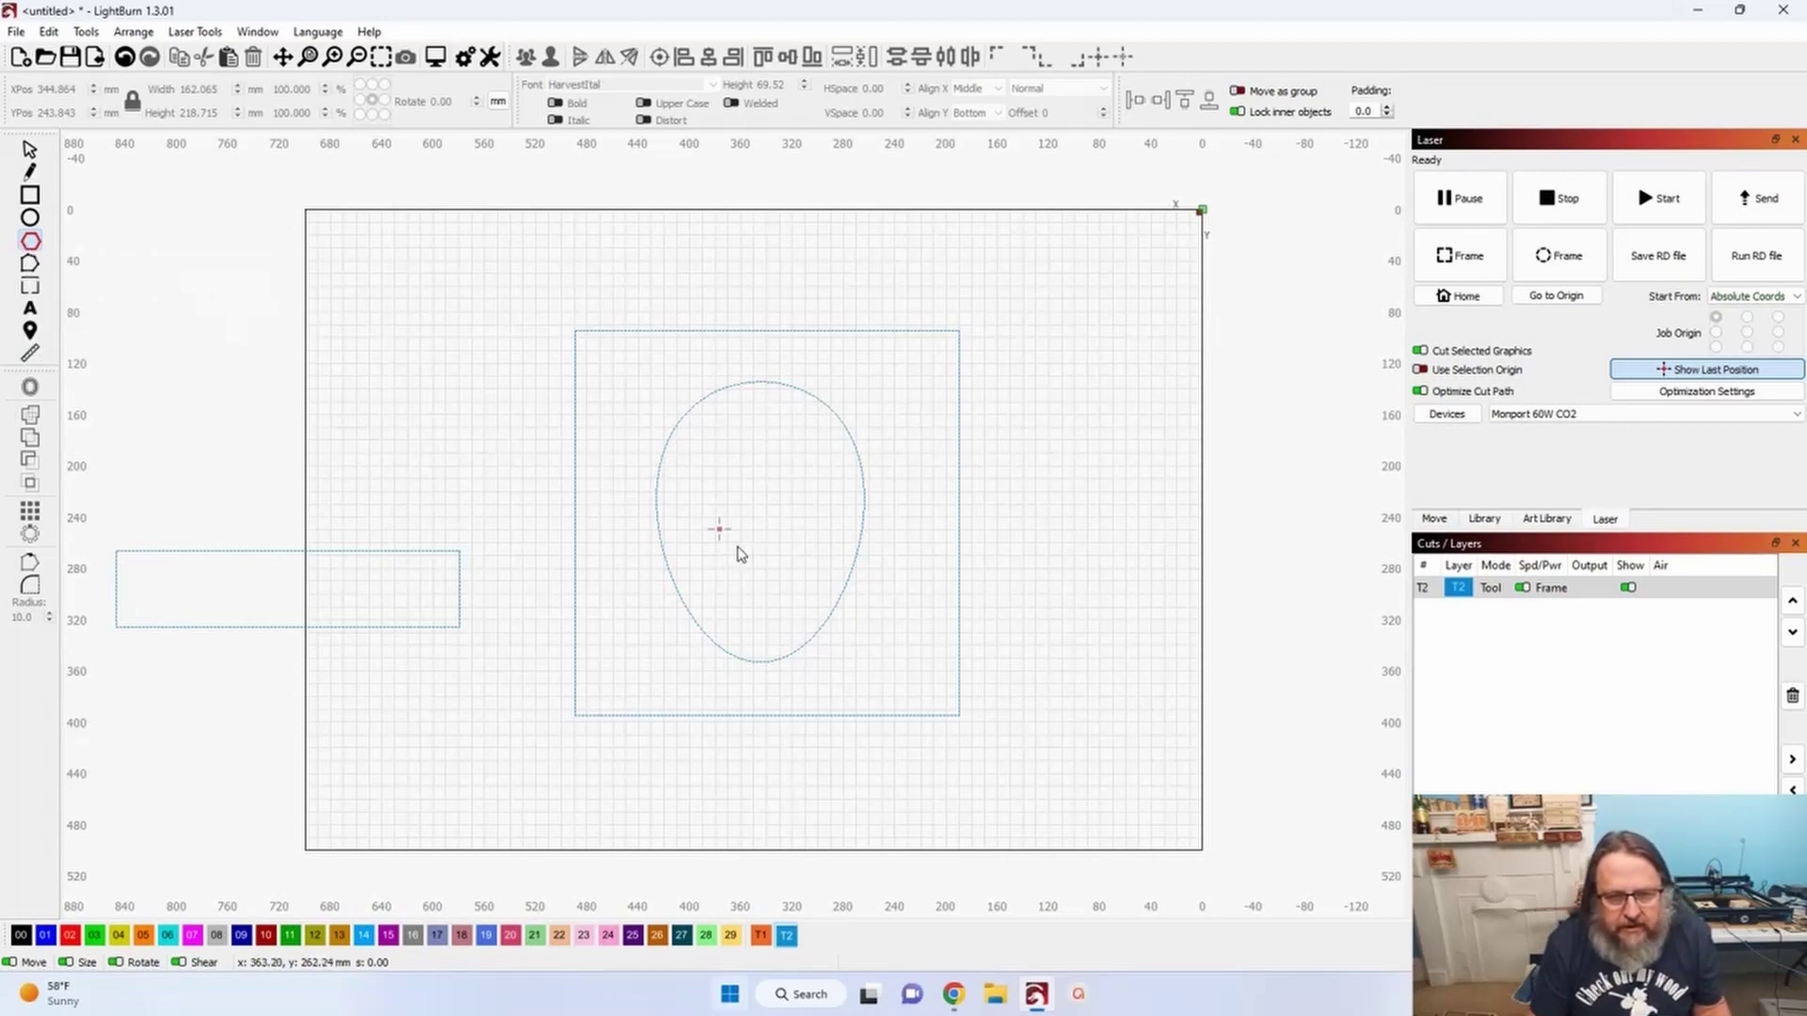
drag(742, 553, 768, 568)
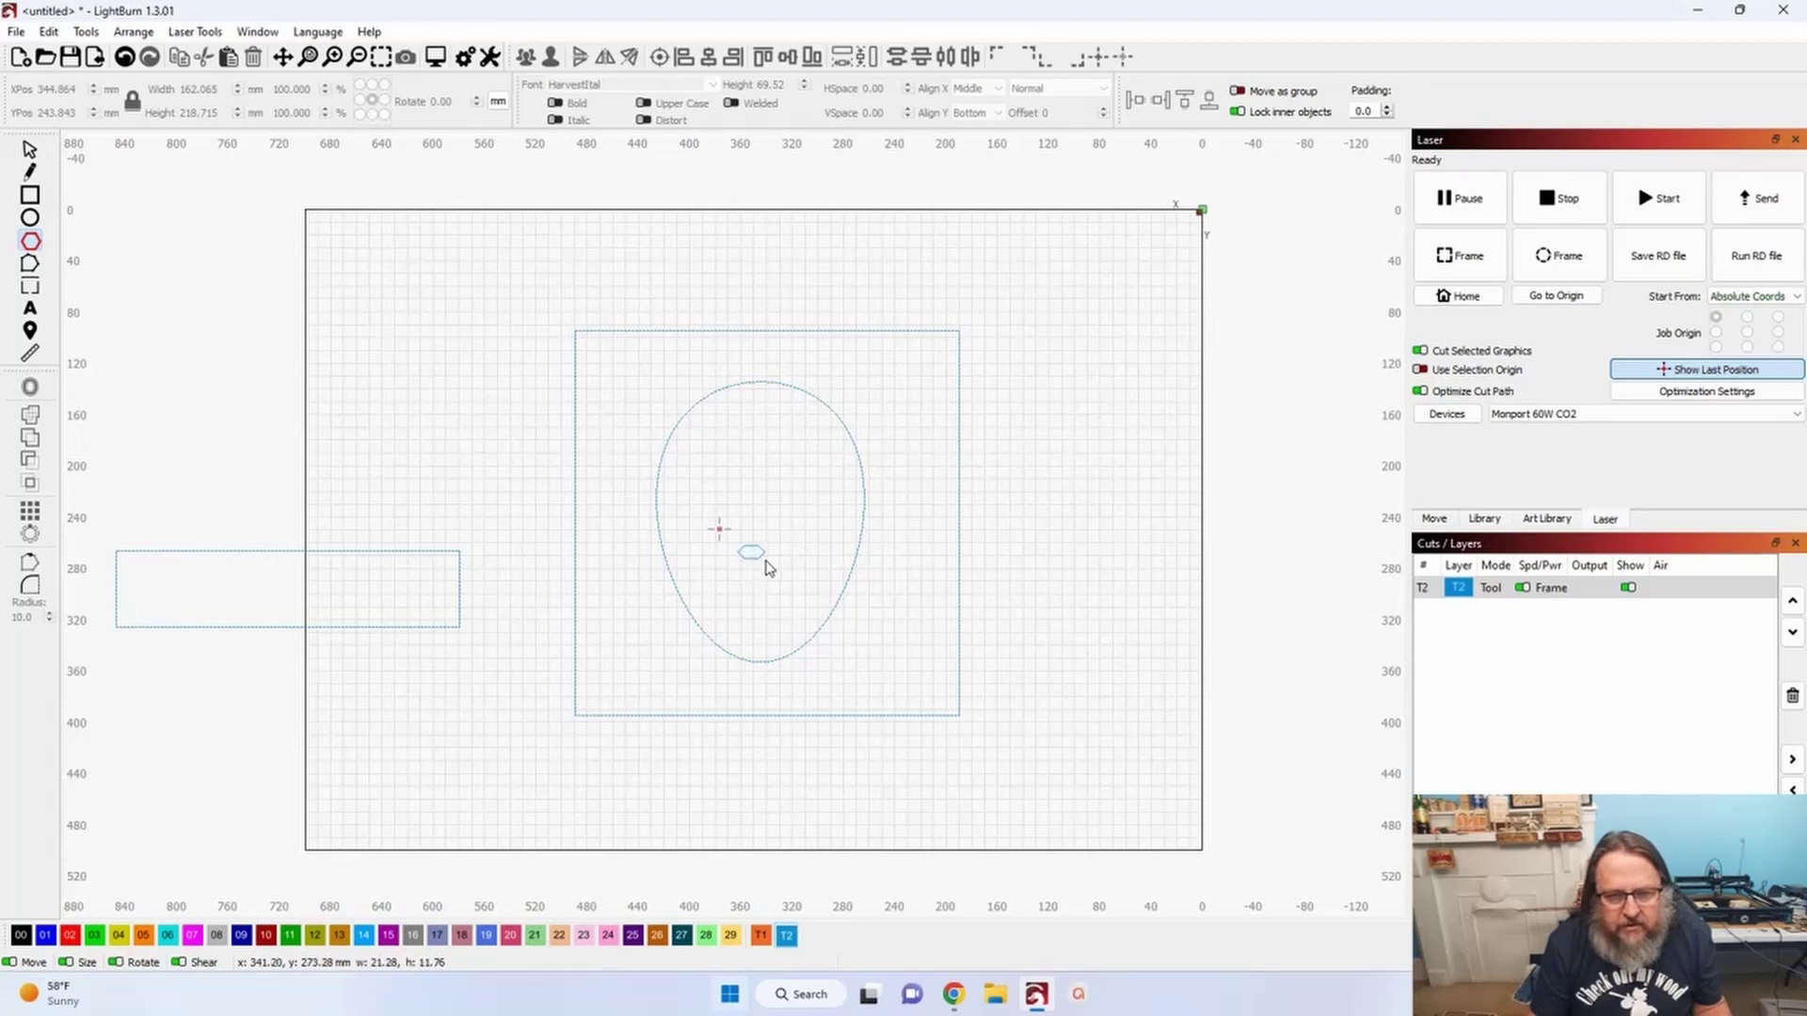
drag(769, 568, 769, 567)
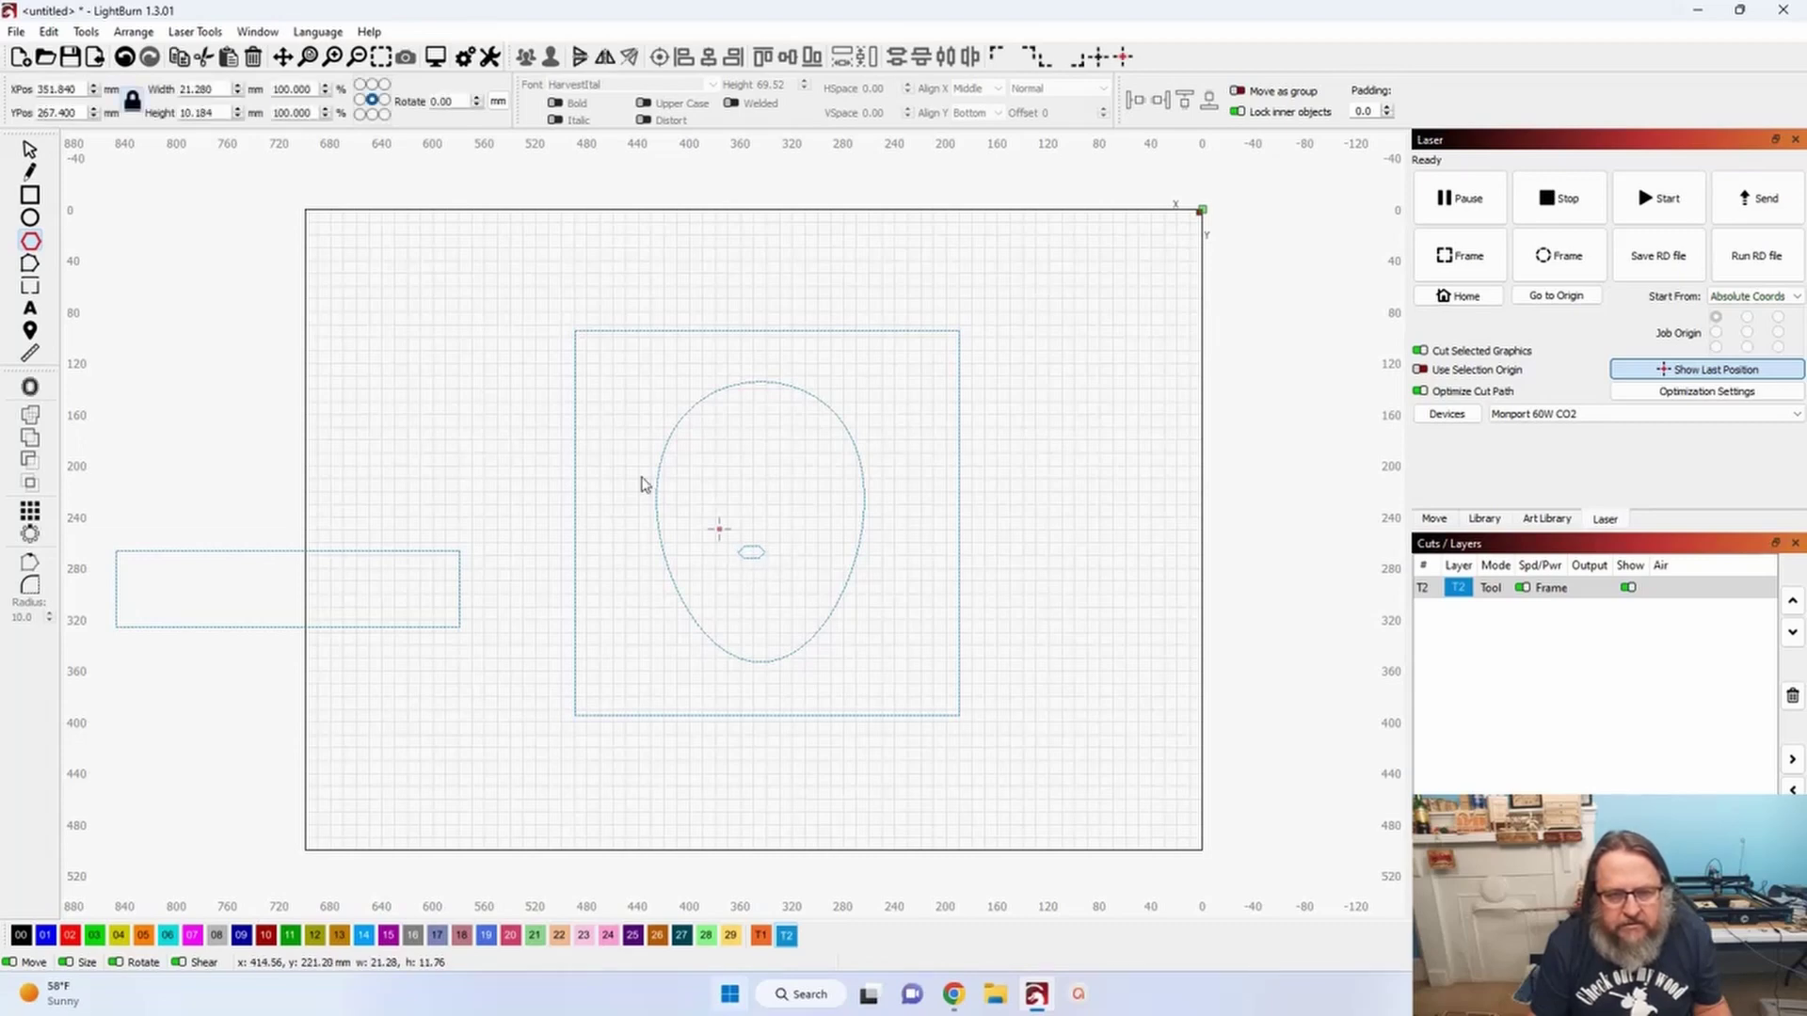
- Center the hexagon horizontally on the egg shape
click(31, 151)
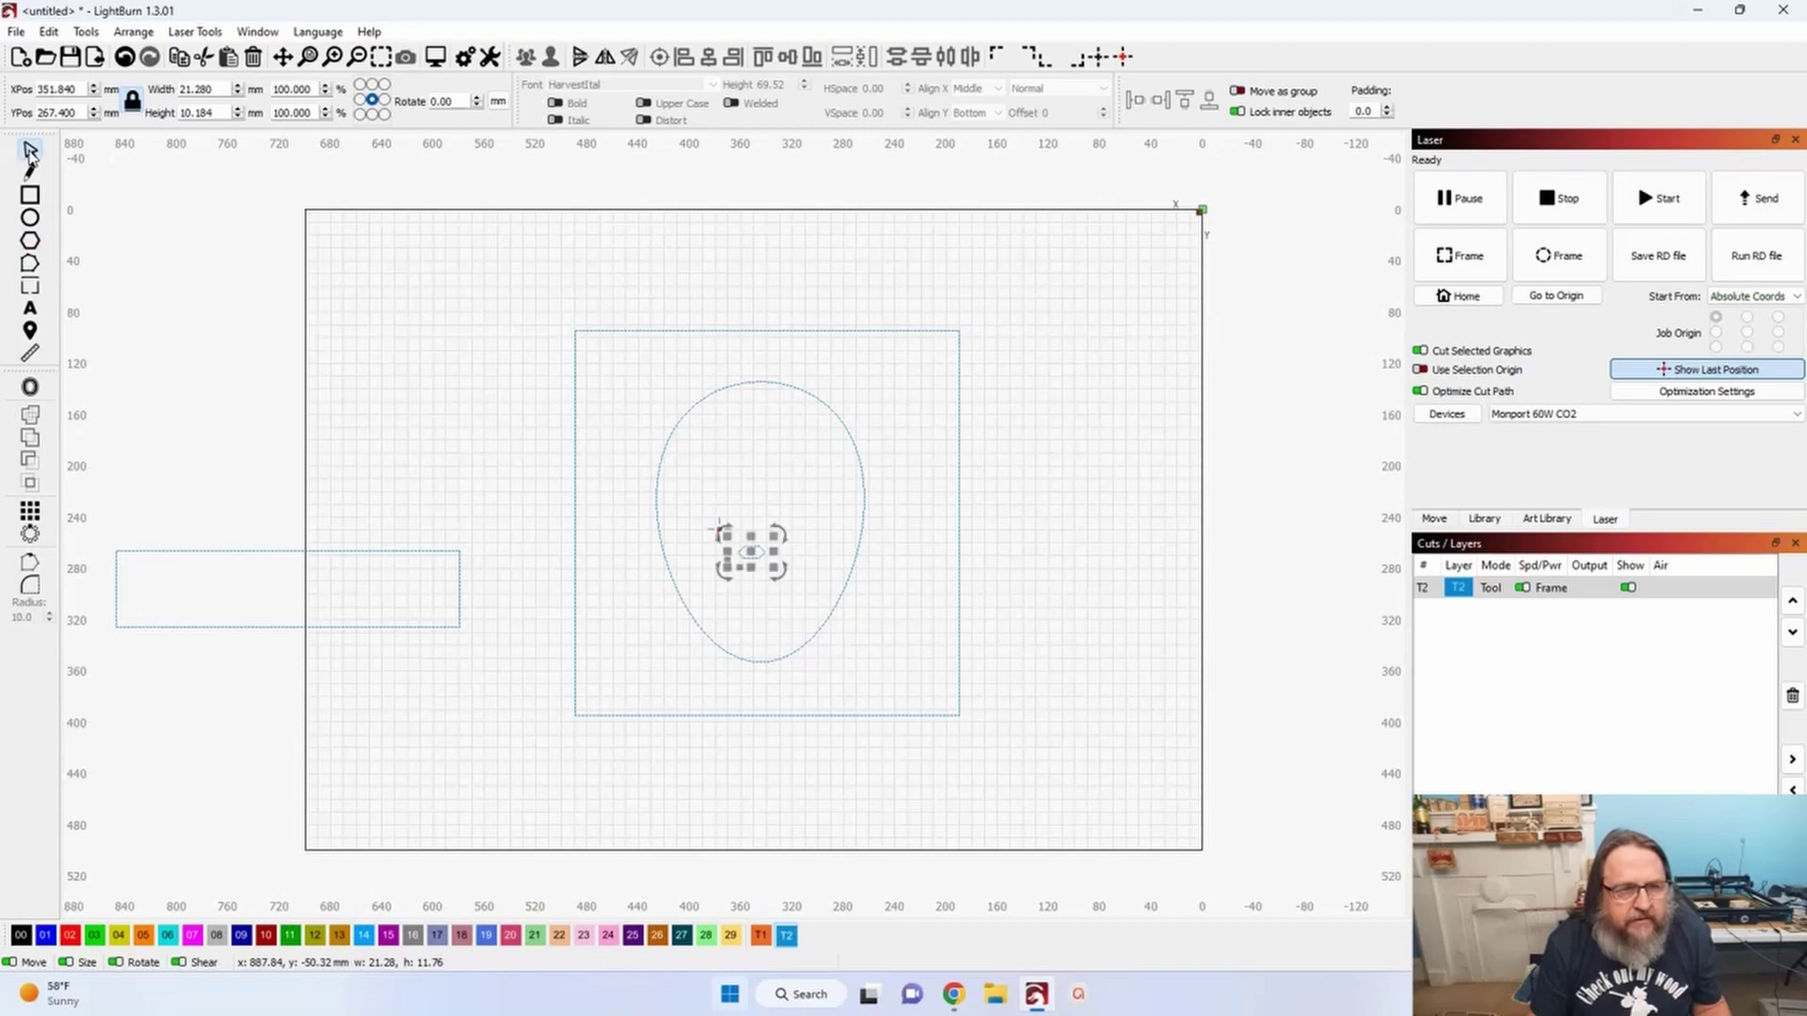
key(ctrl+a)
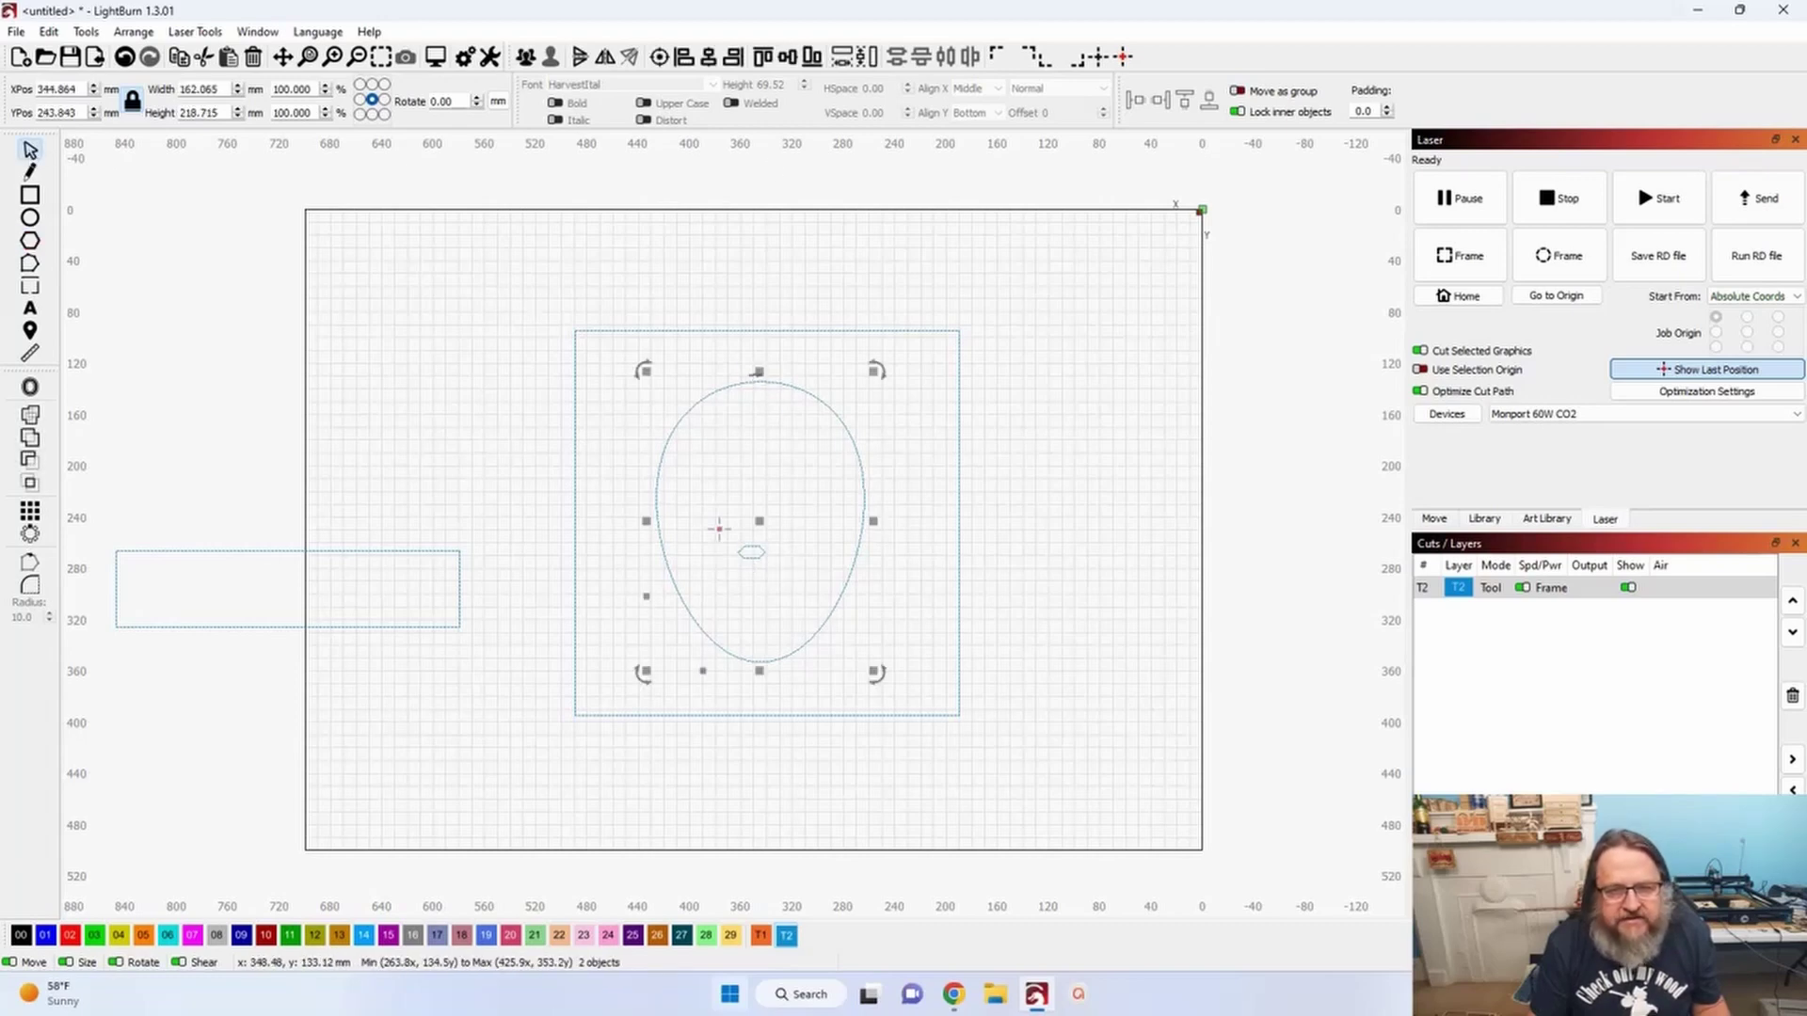
click(710, 61)
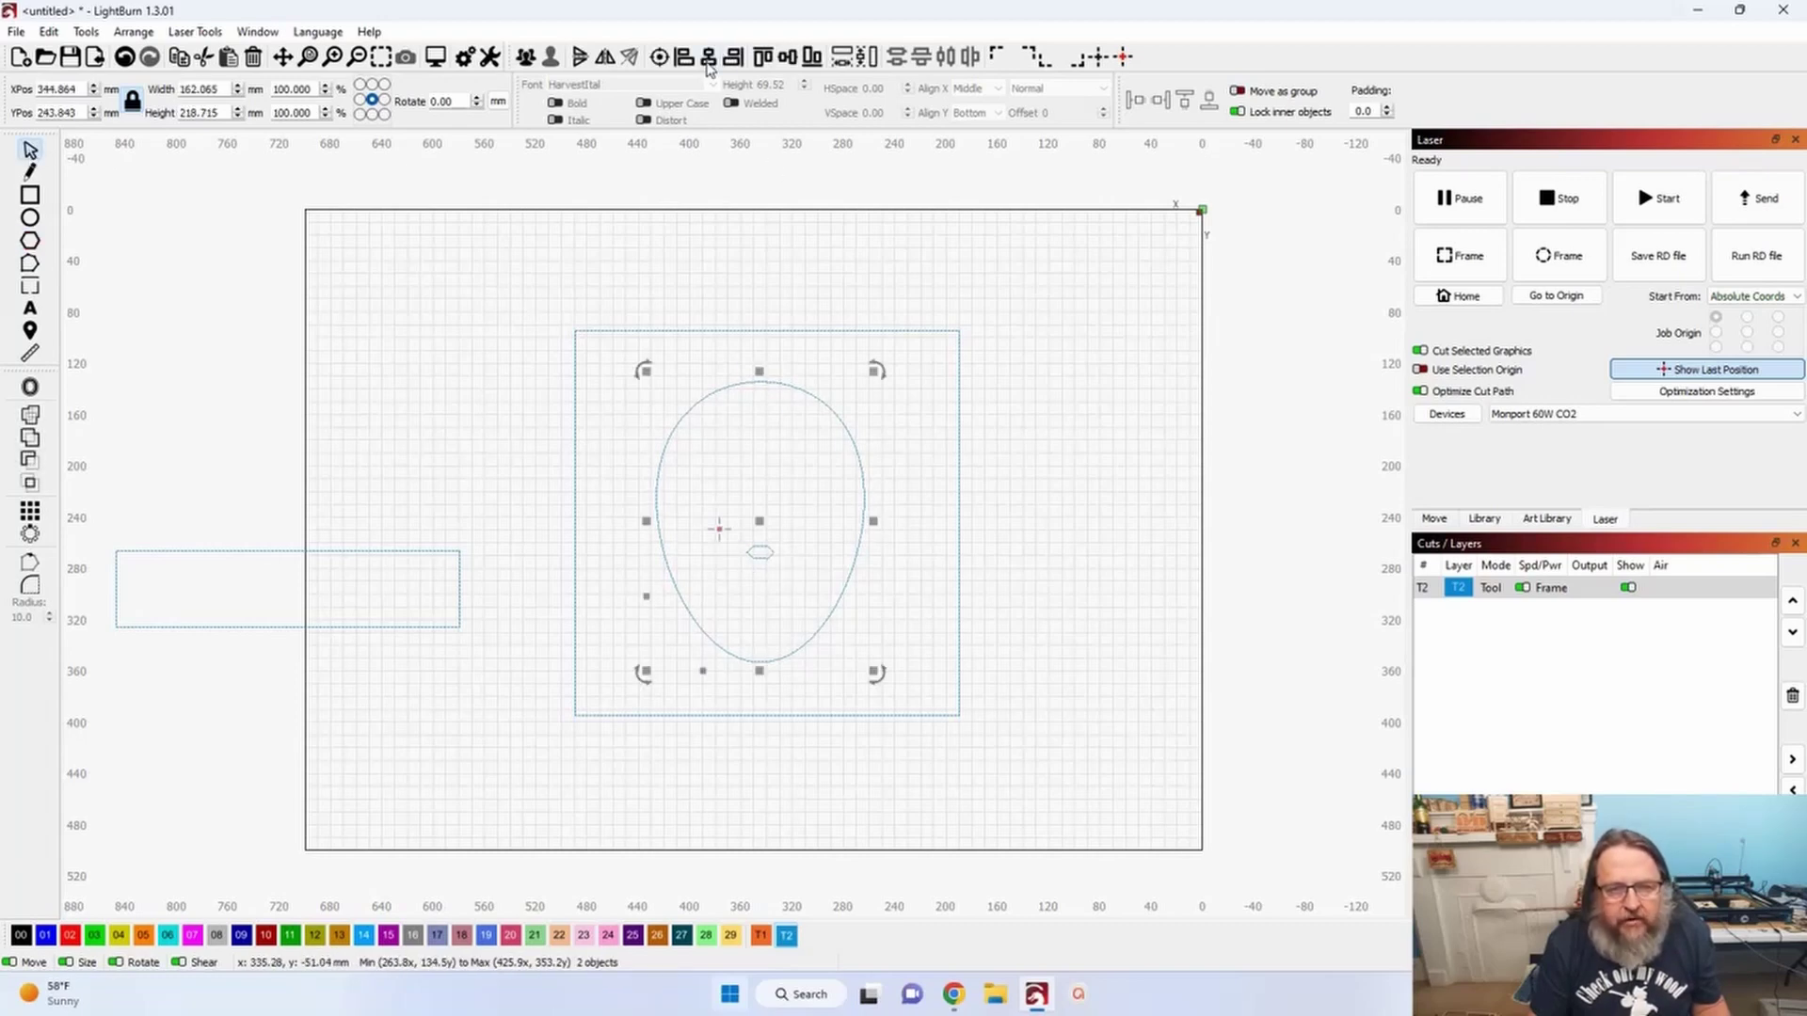
click(781, 348)
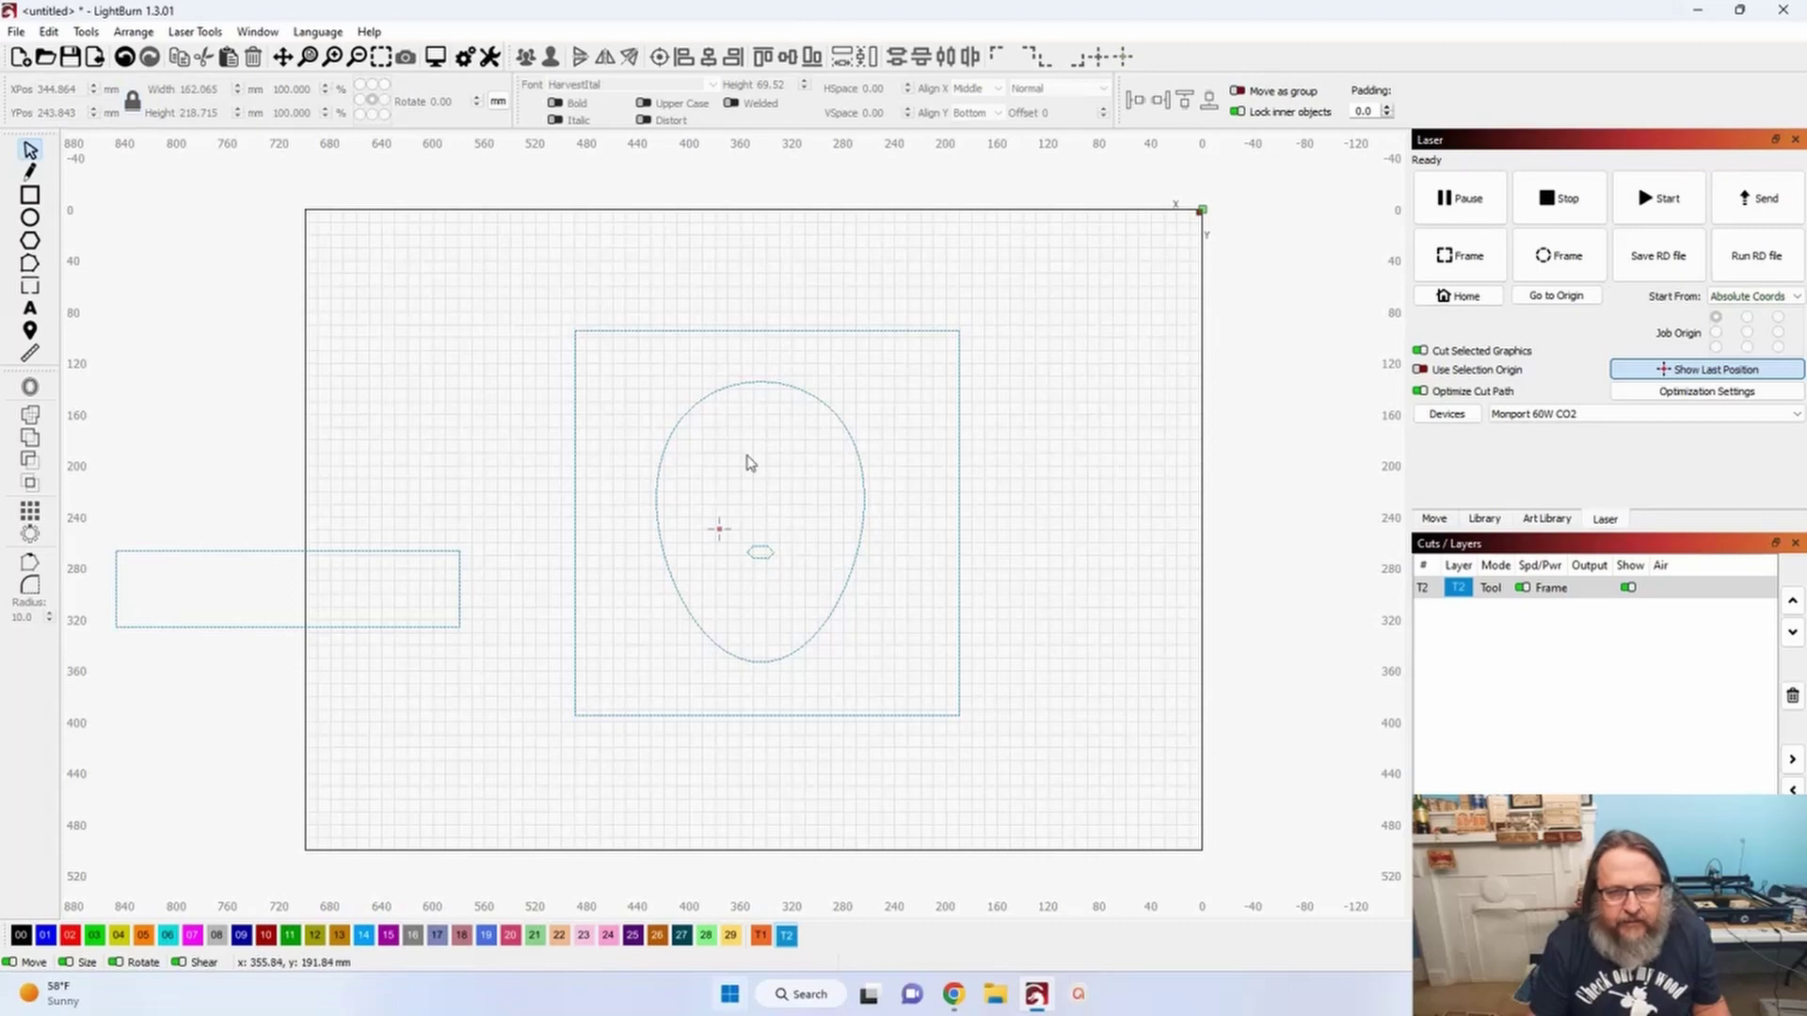
- Assign the egg shape and the hexagon to the red cut layer 02
key(ctrl+a)
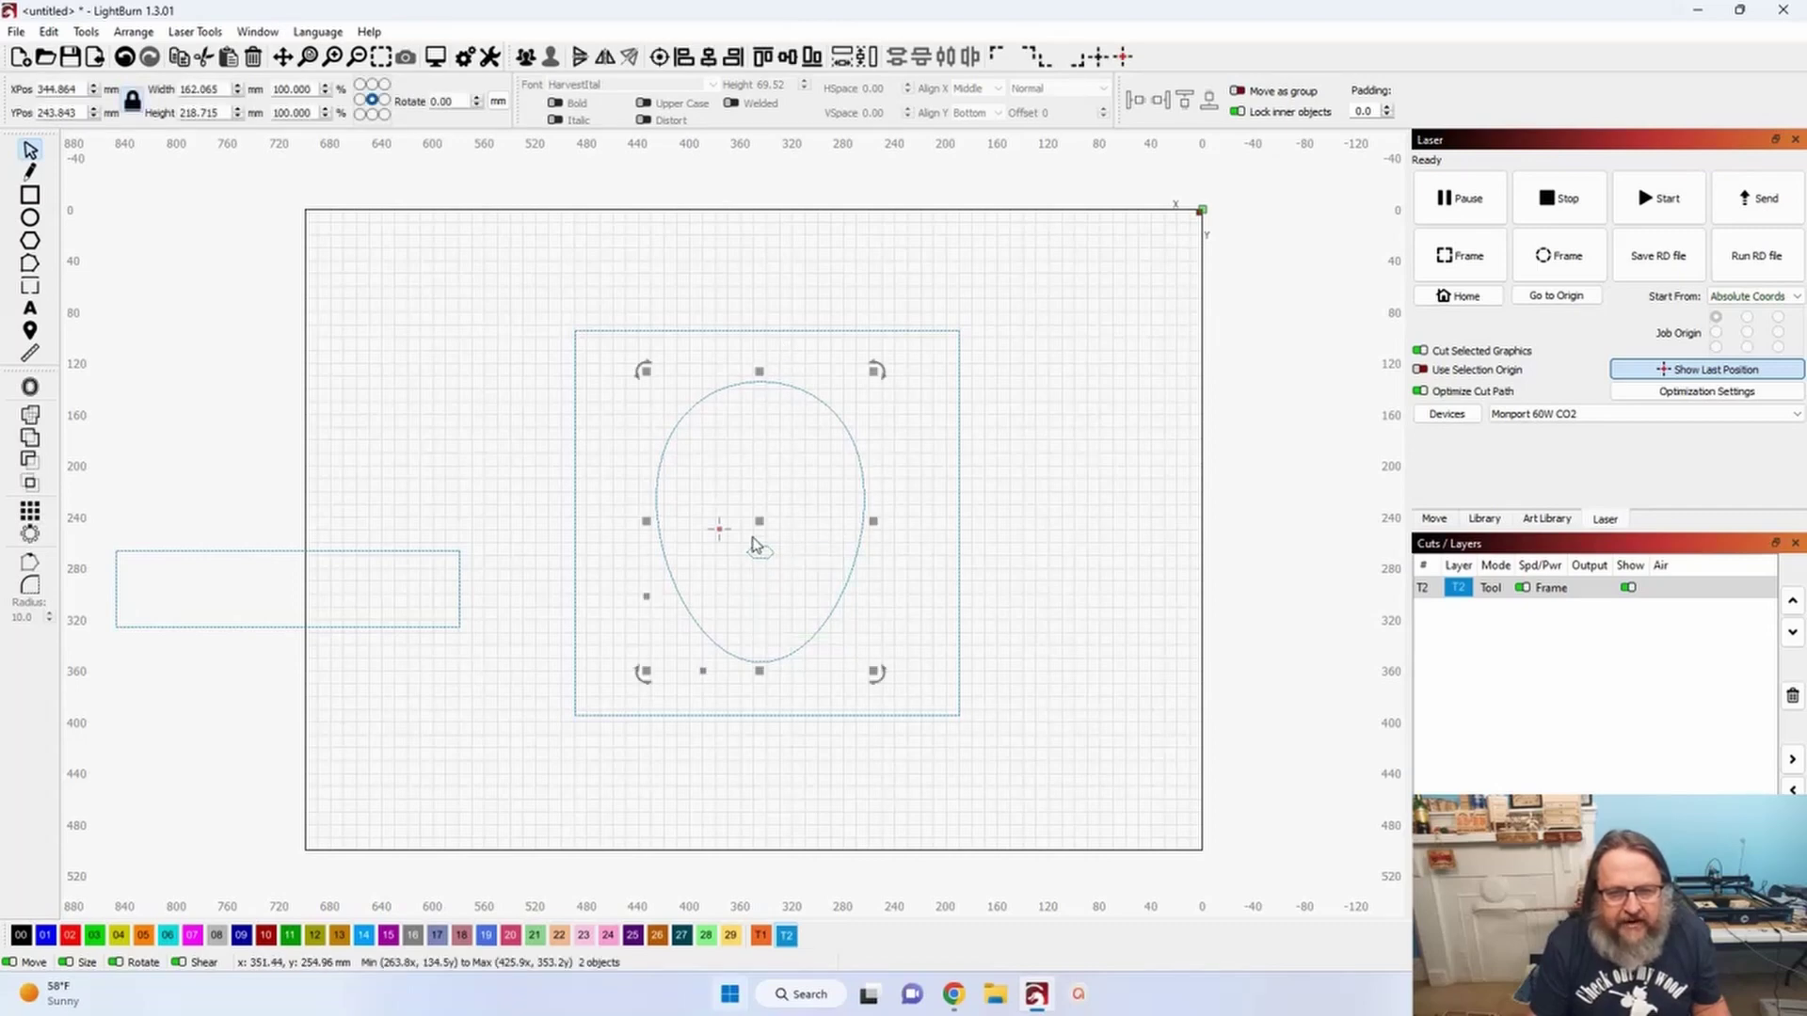
click(69, 934)
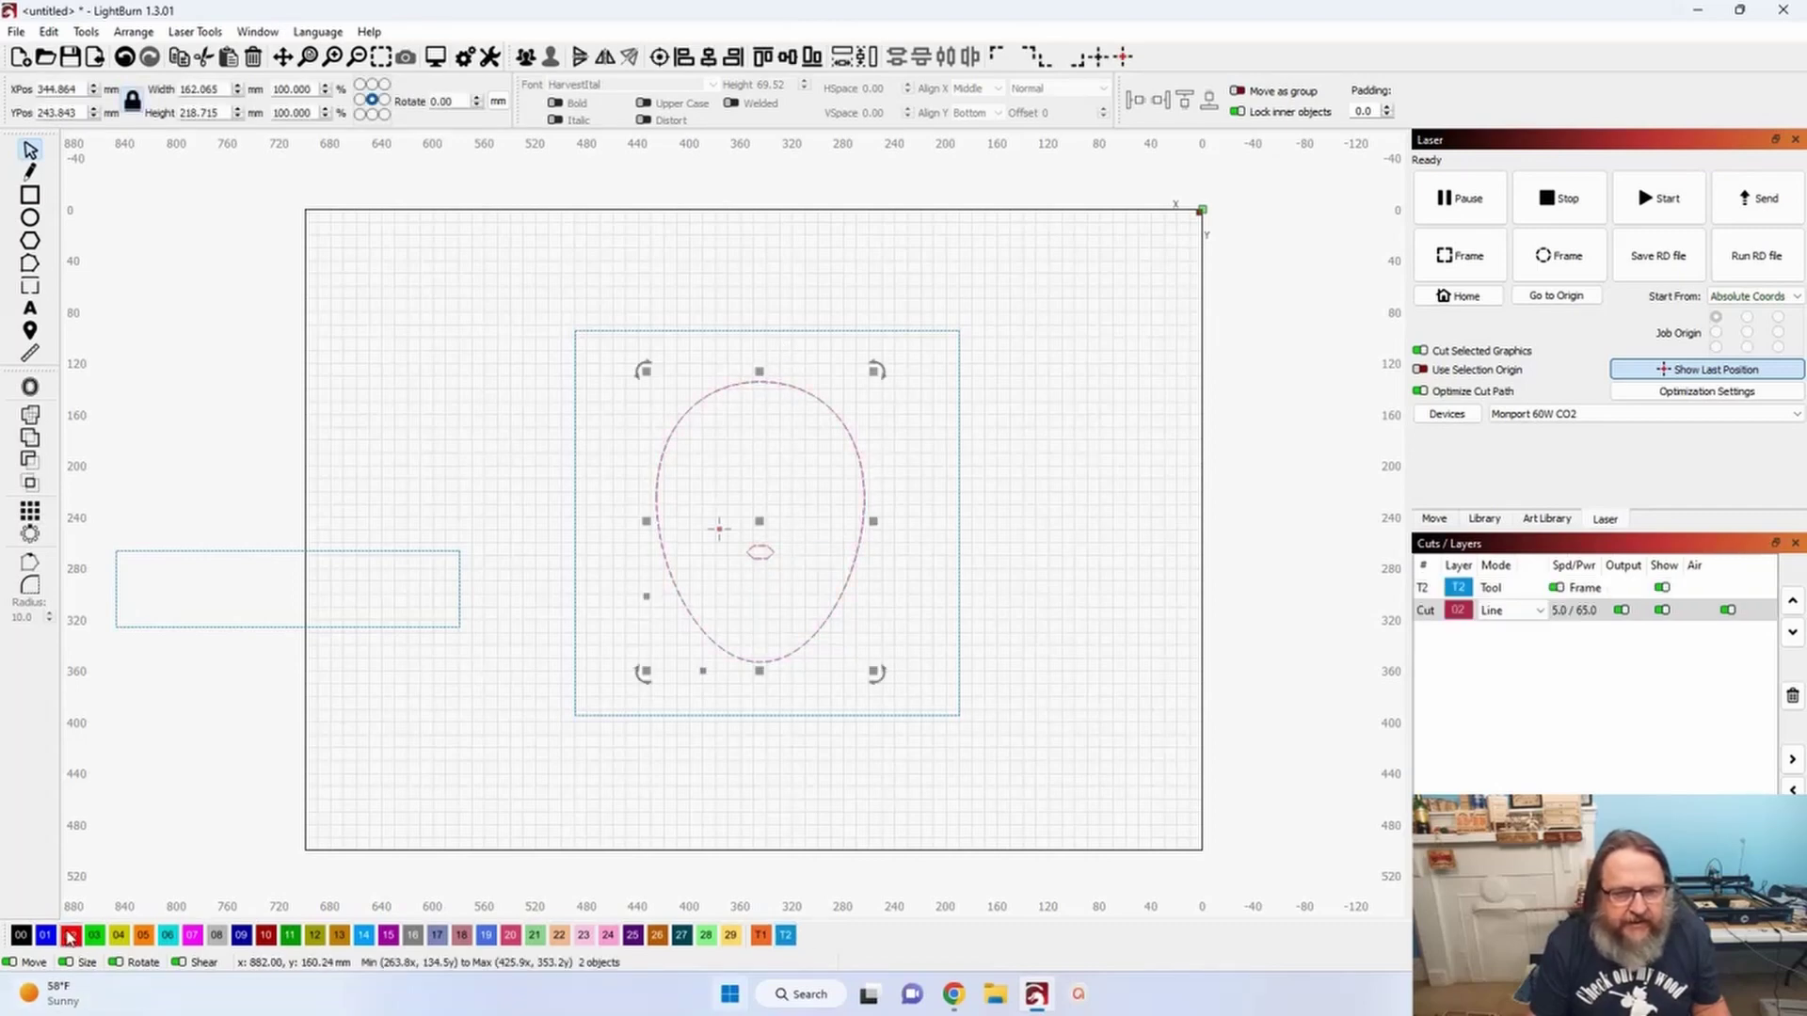
click(786, 801)
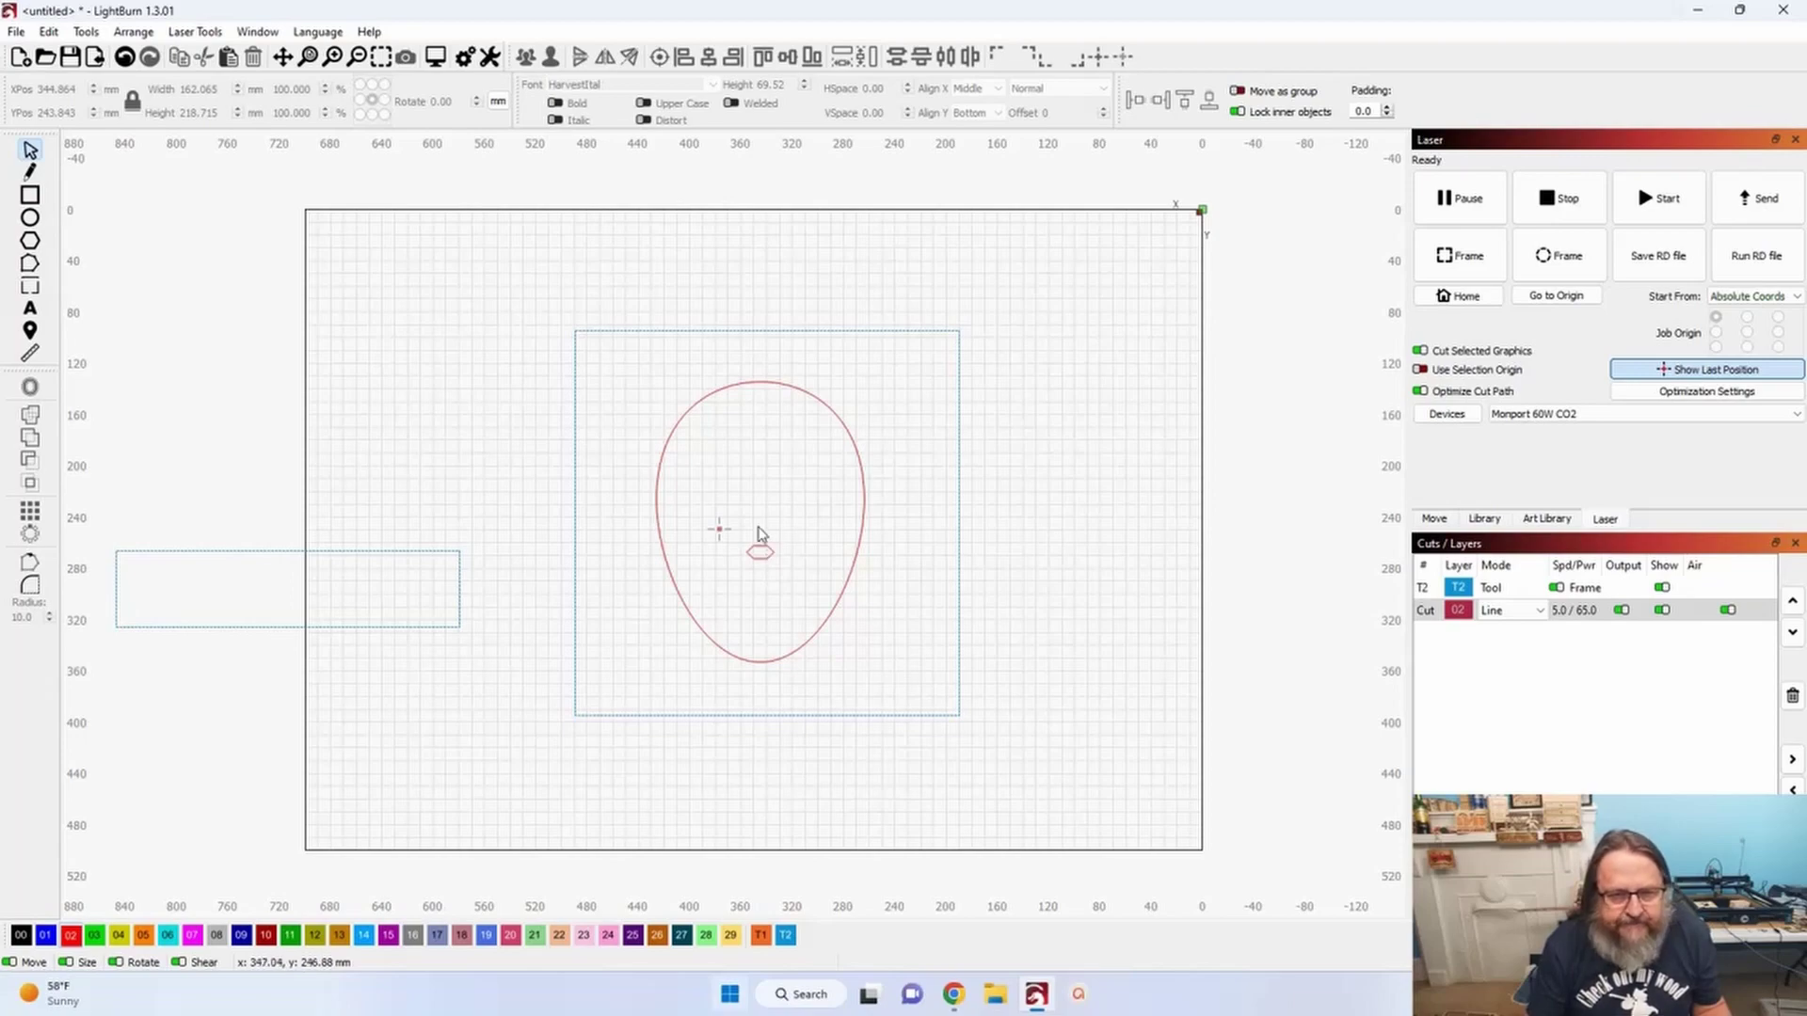
- Draw three straight lines fanning from the hexagon's upper-right and right corners to the egg's upper-right and right edge, the first about 125 mm long
scroll(838, 497, up, 2)
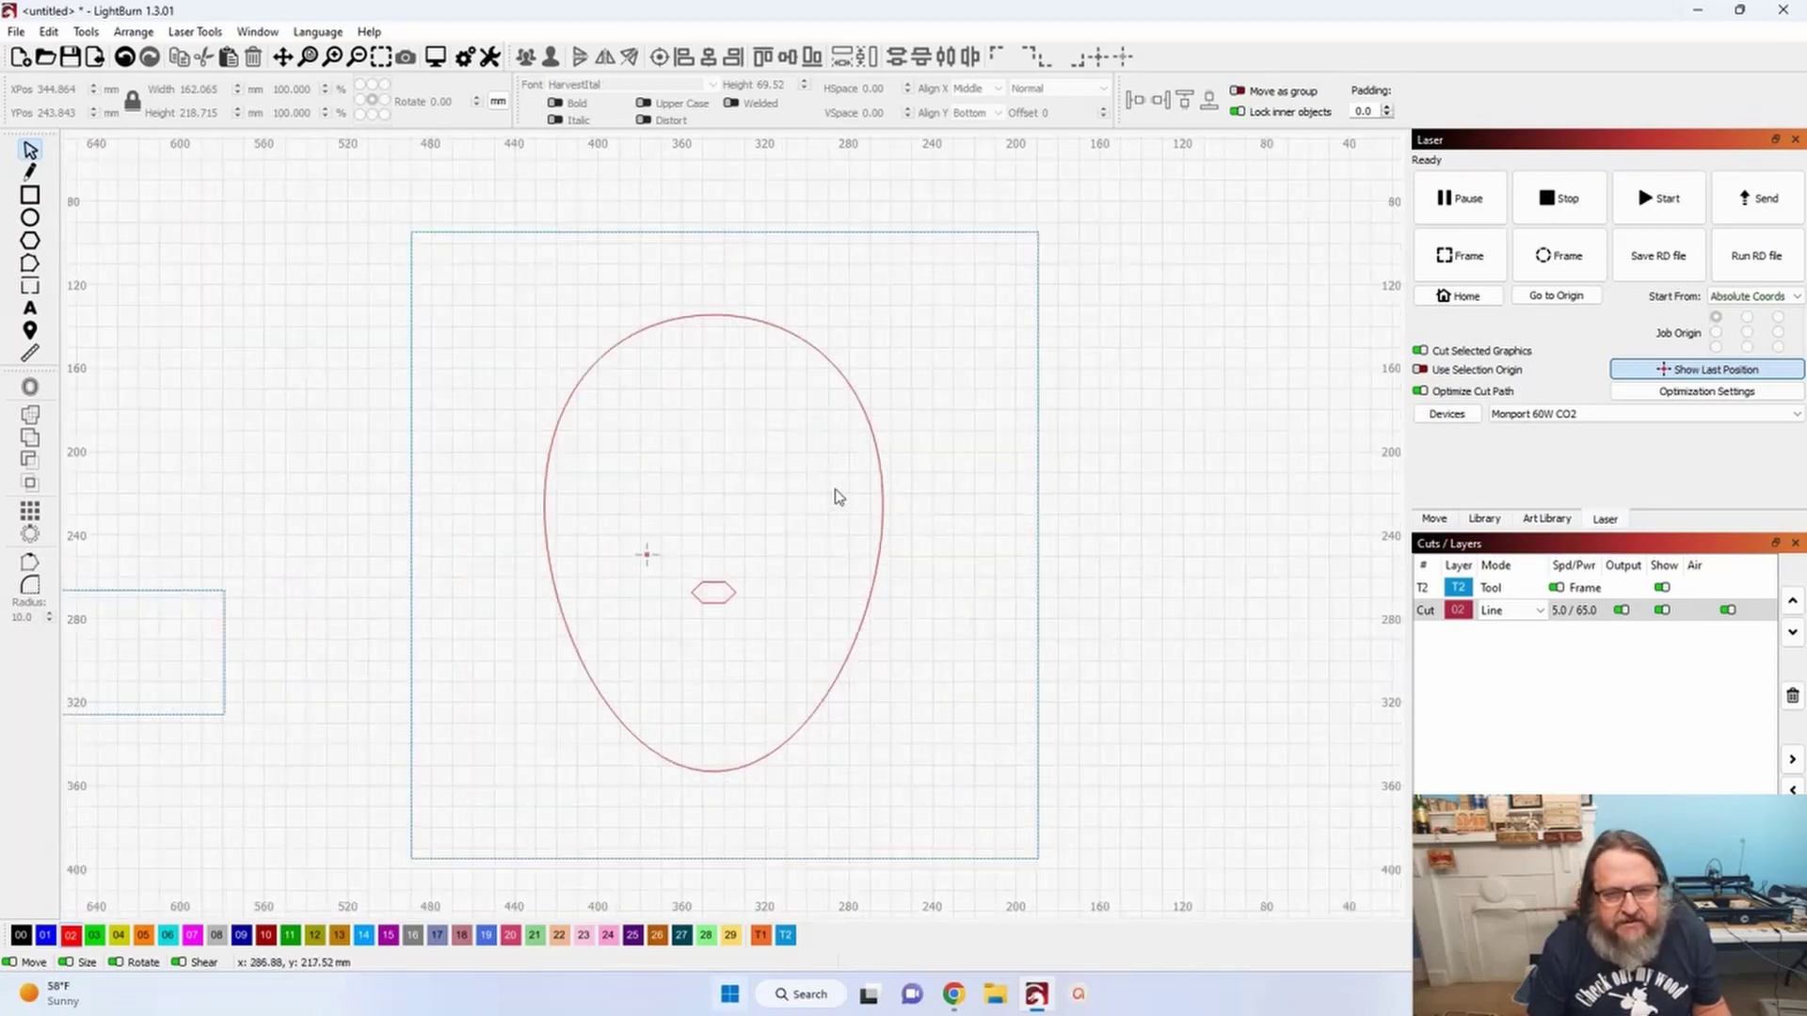
scroll(838, 497, up, 1)
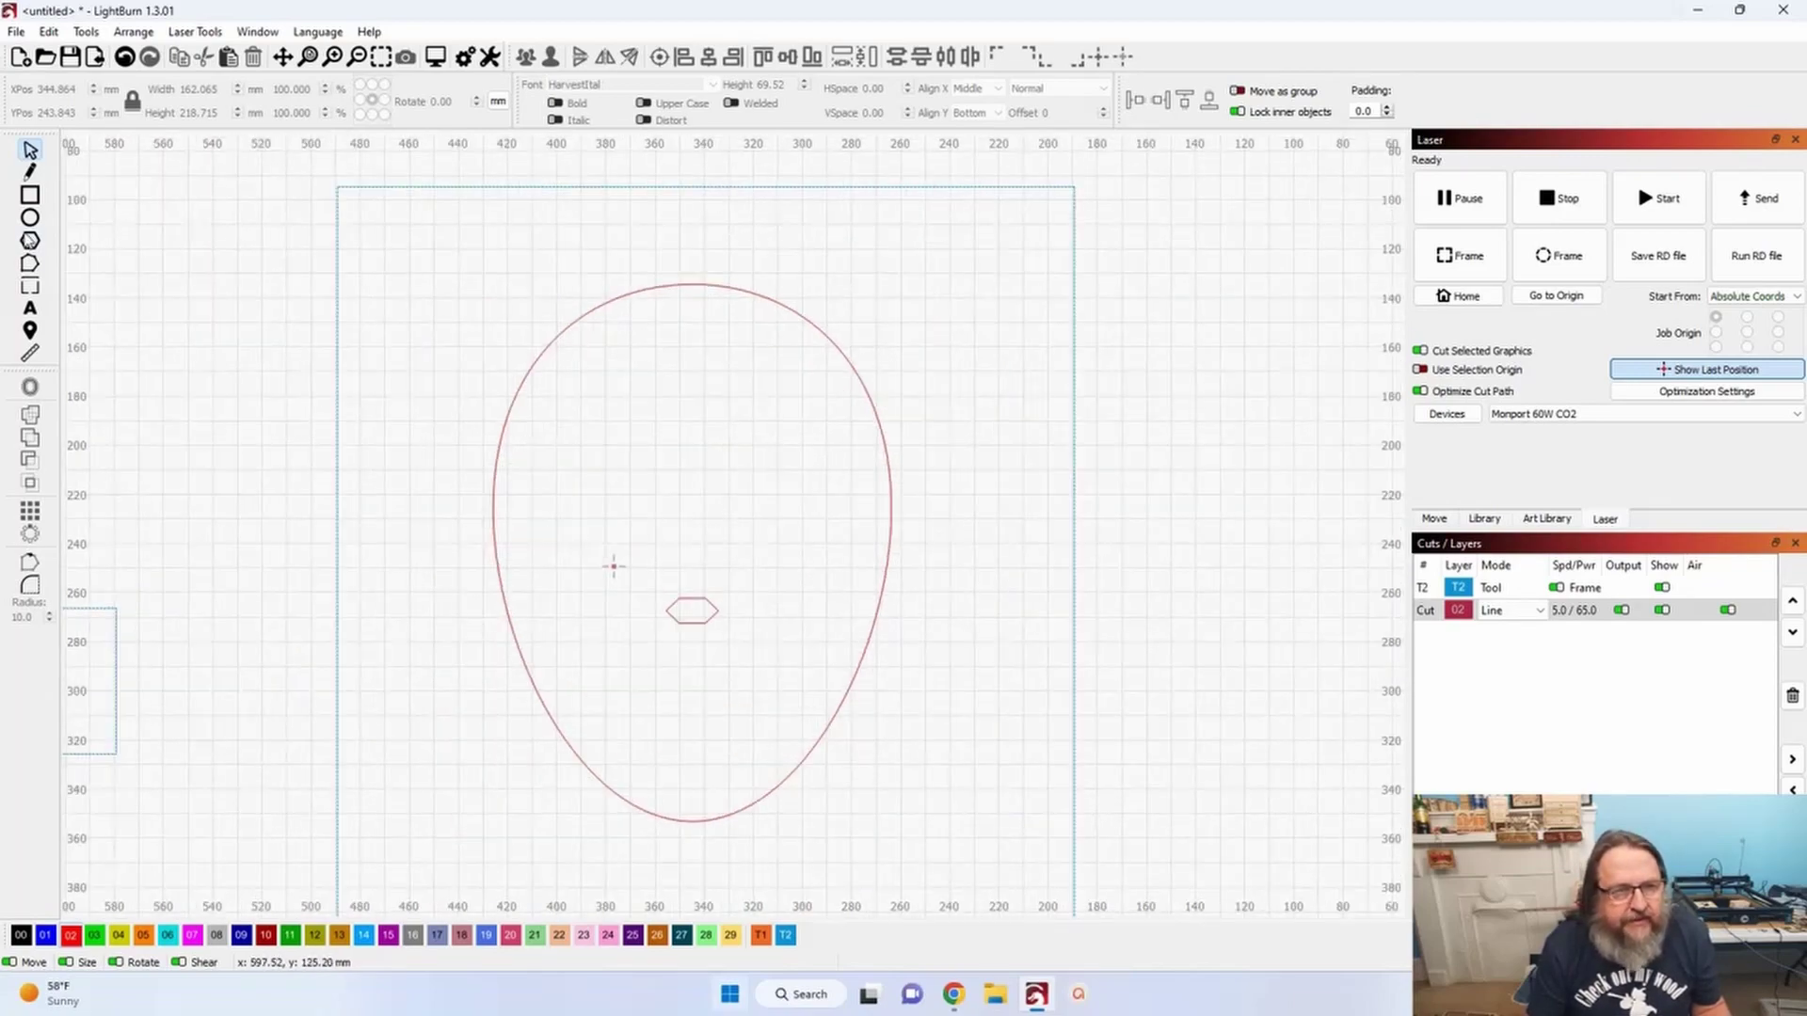
click(30, 172)
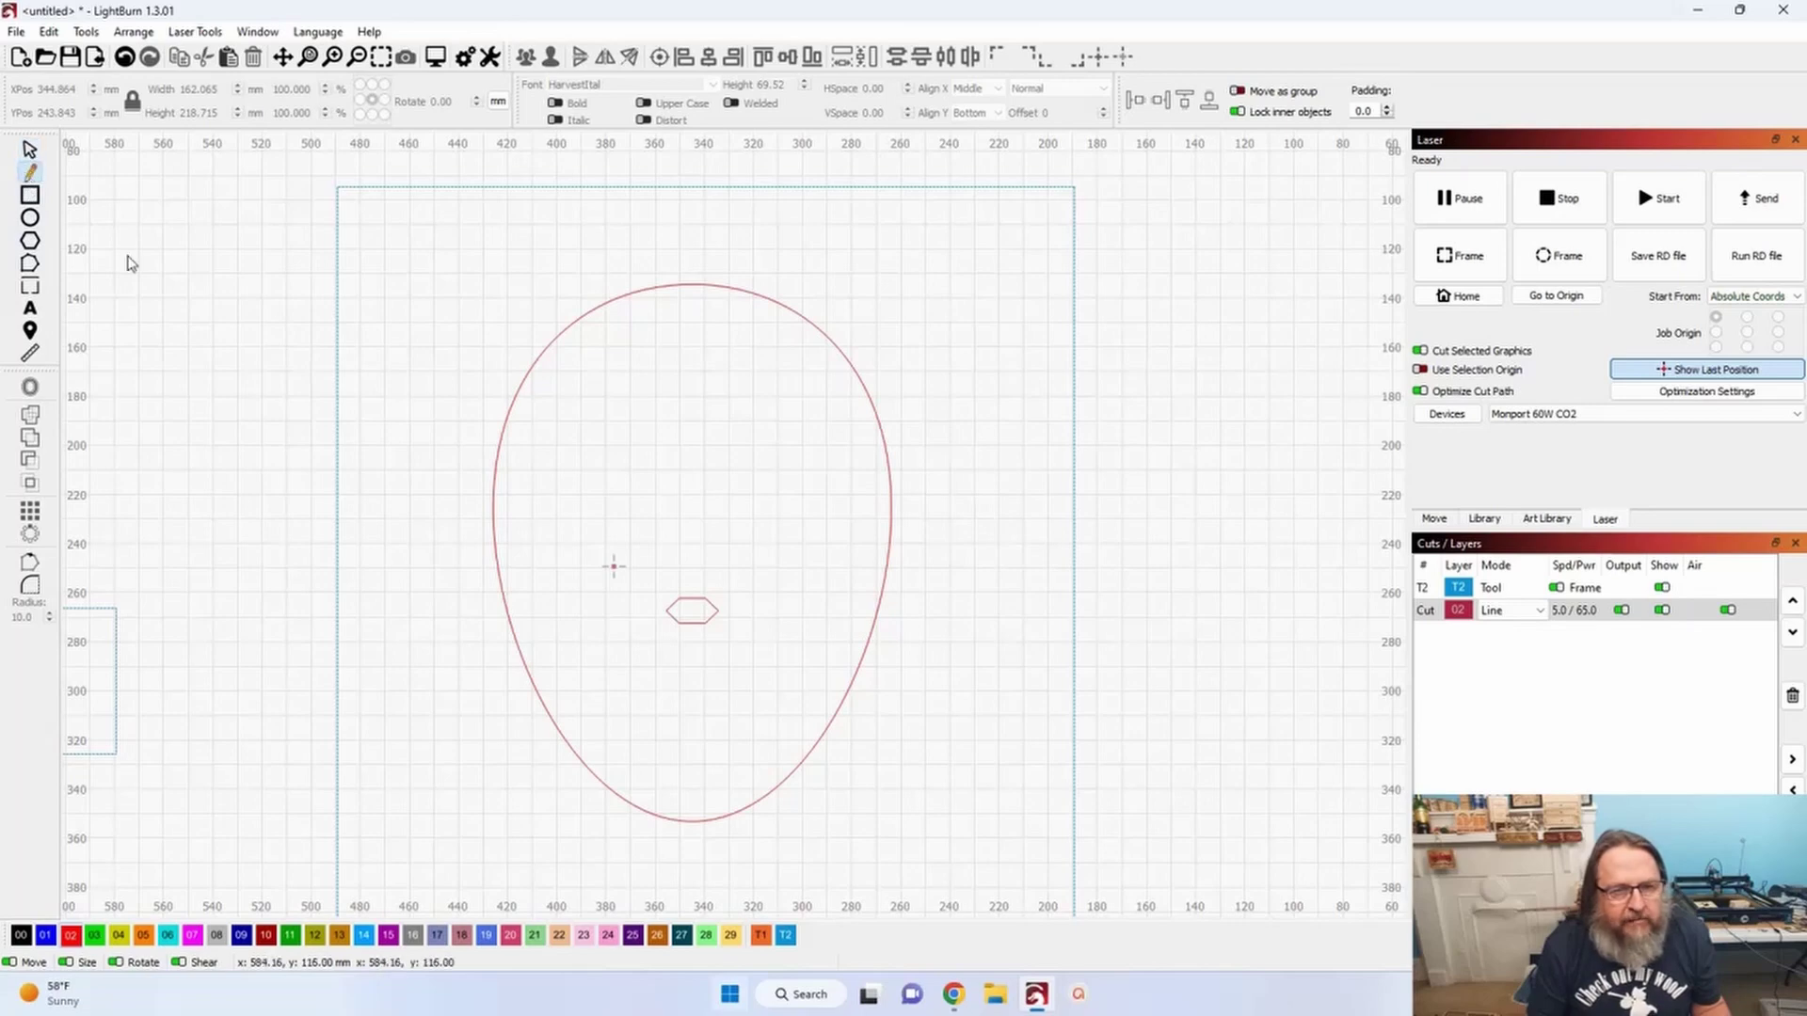
click(708, 599)
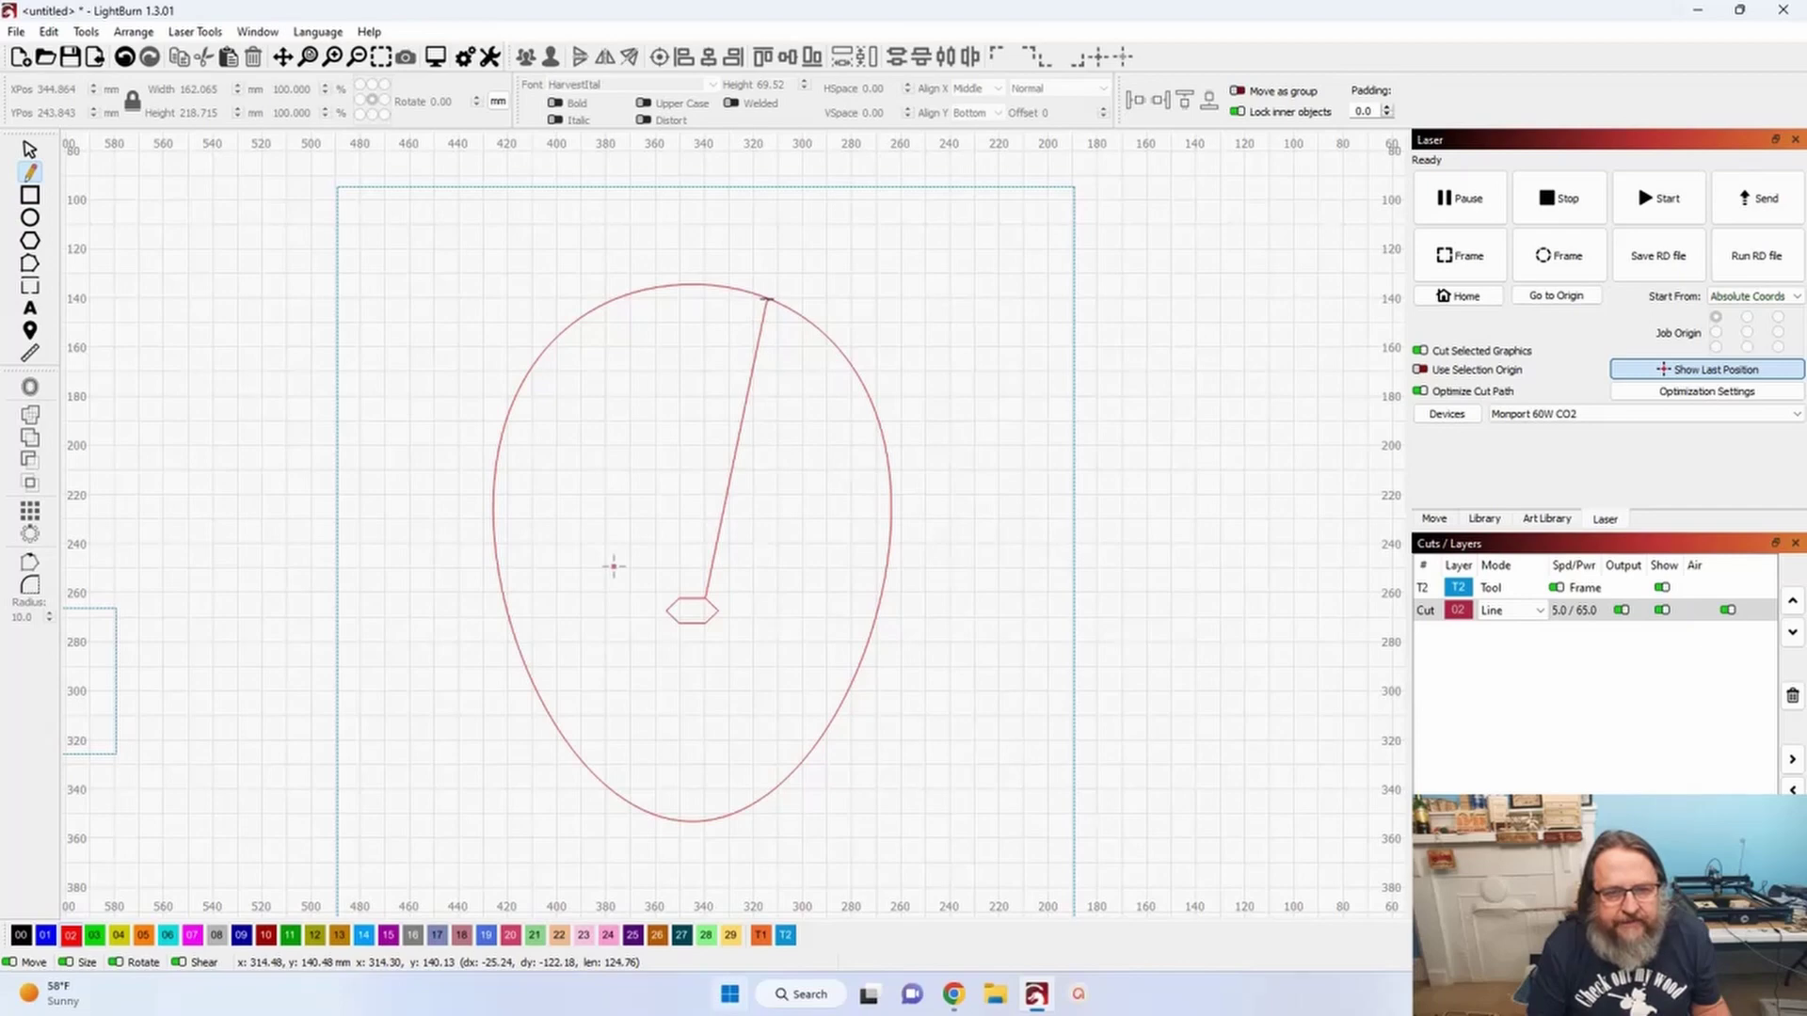
click(767, 300)
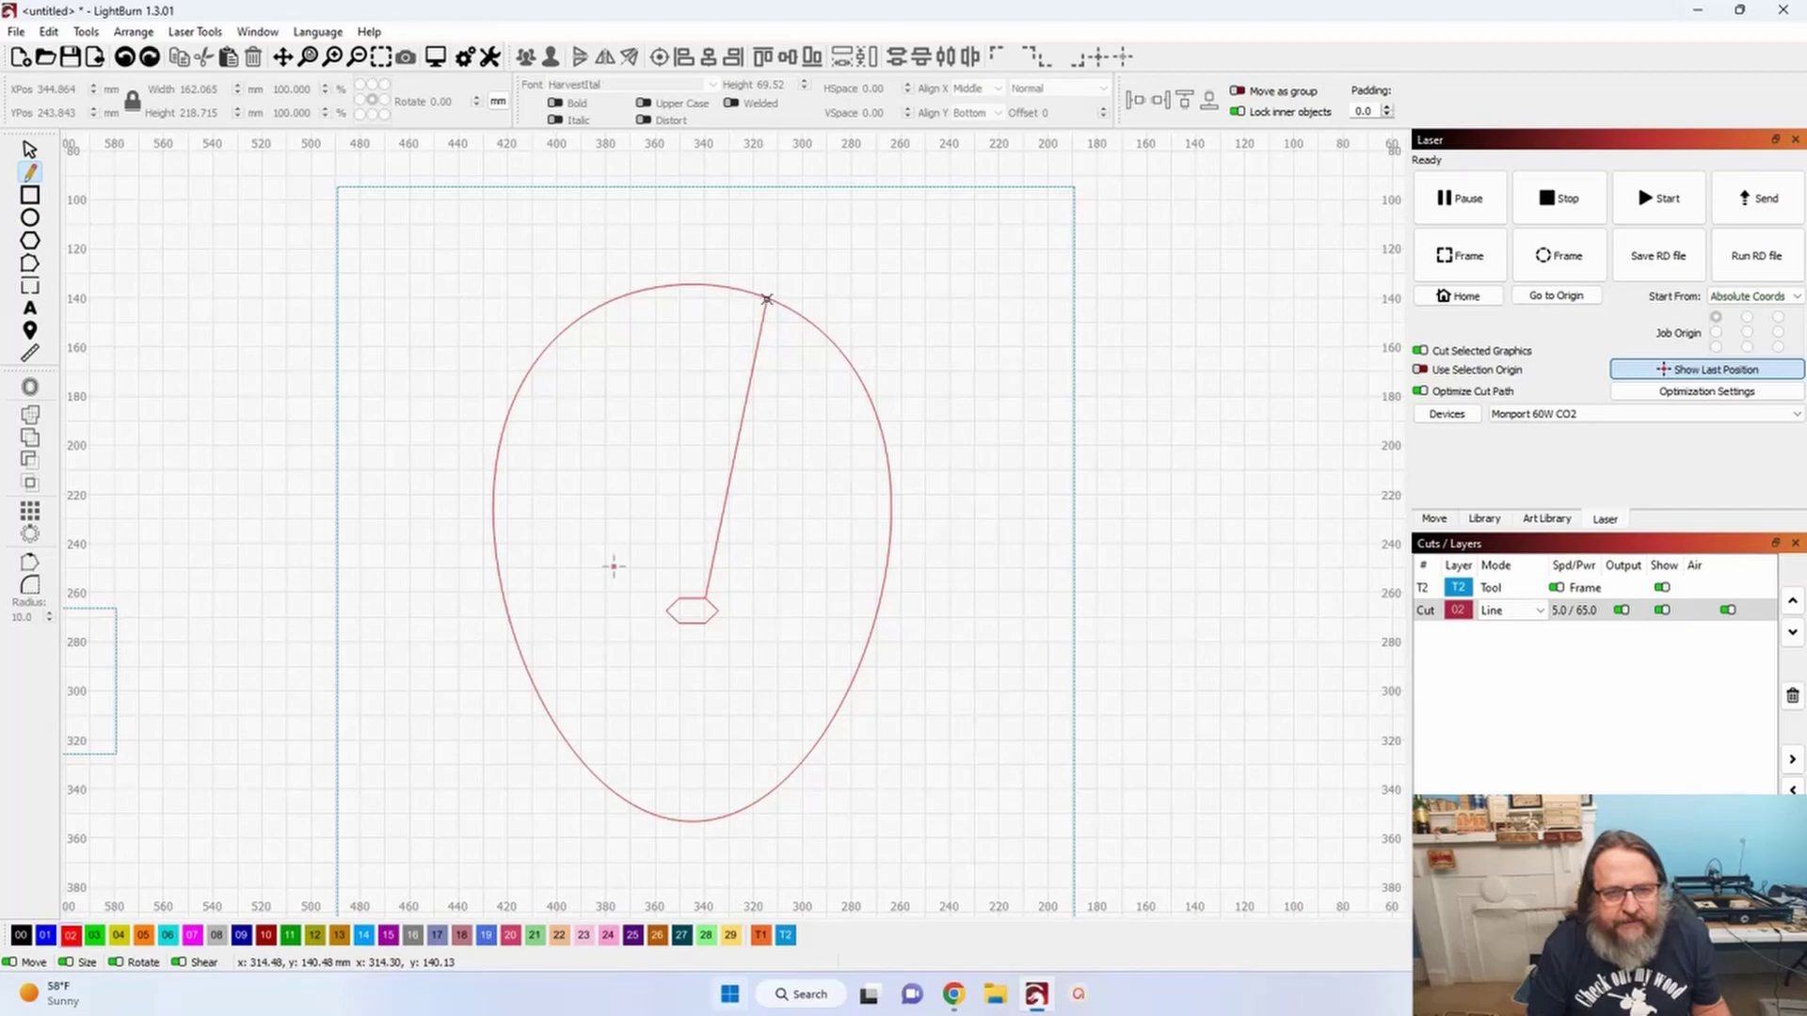
click(717, 609)
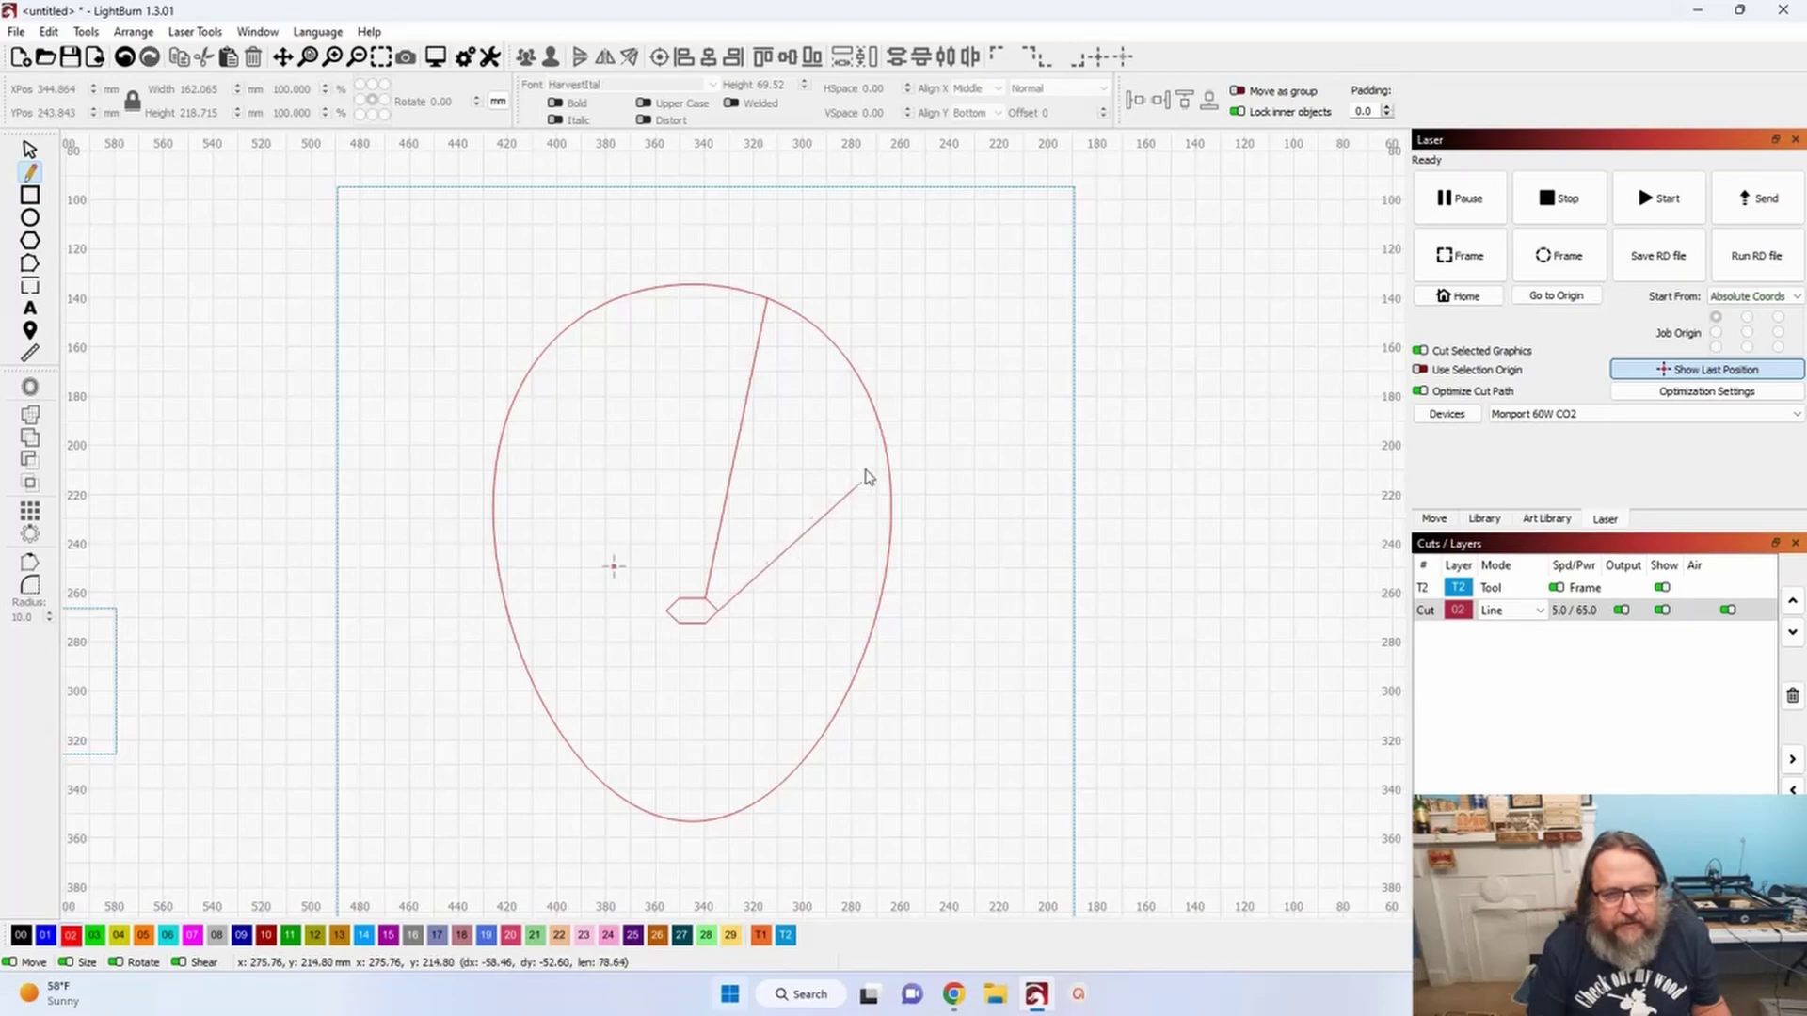
click(875, 418)
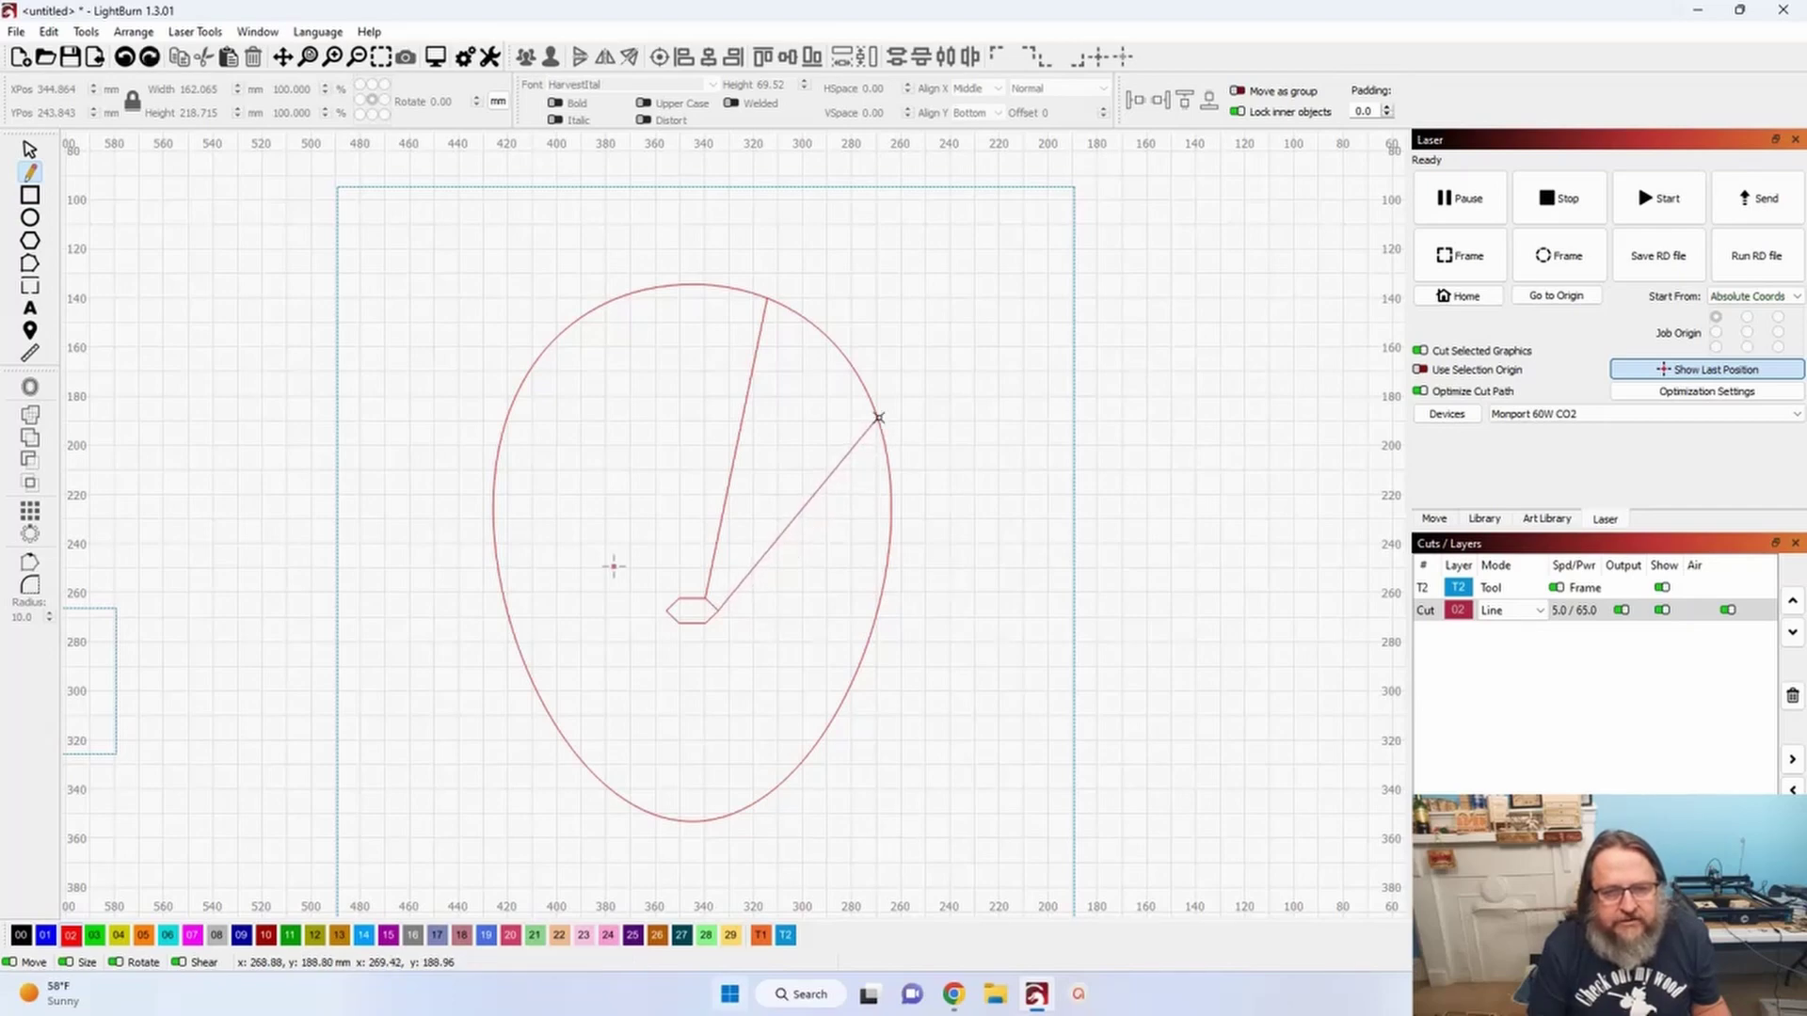
click(719, 612)
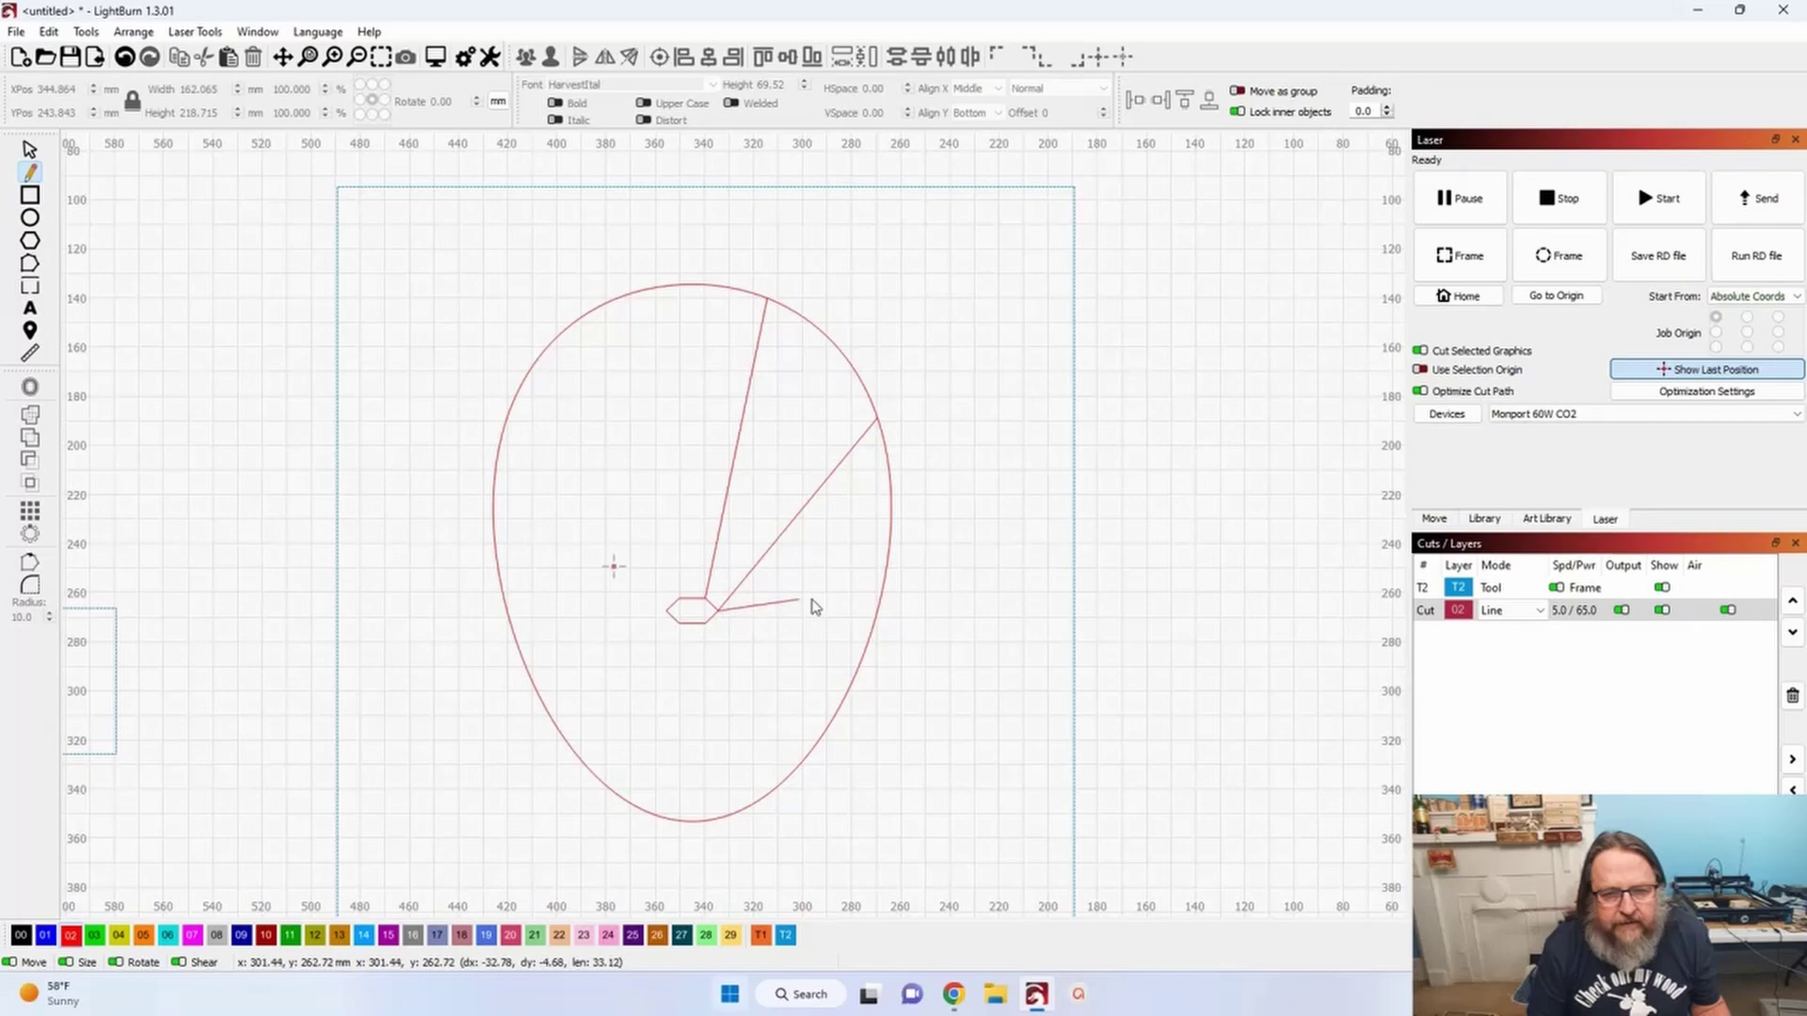
click(882, 594)
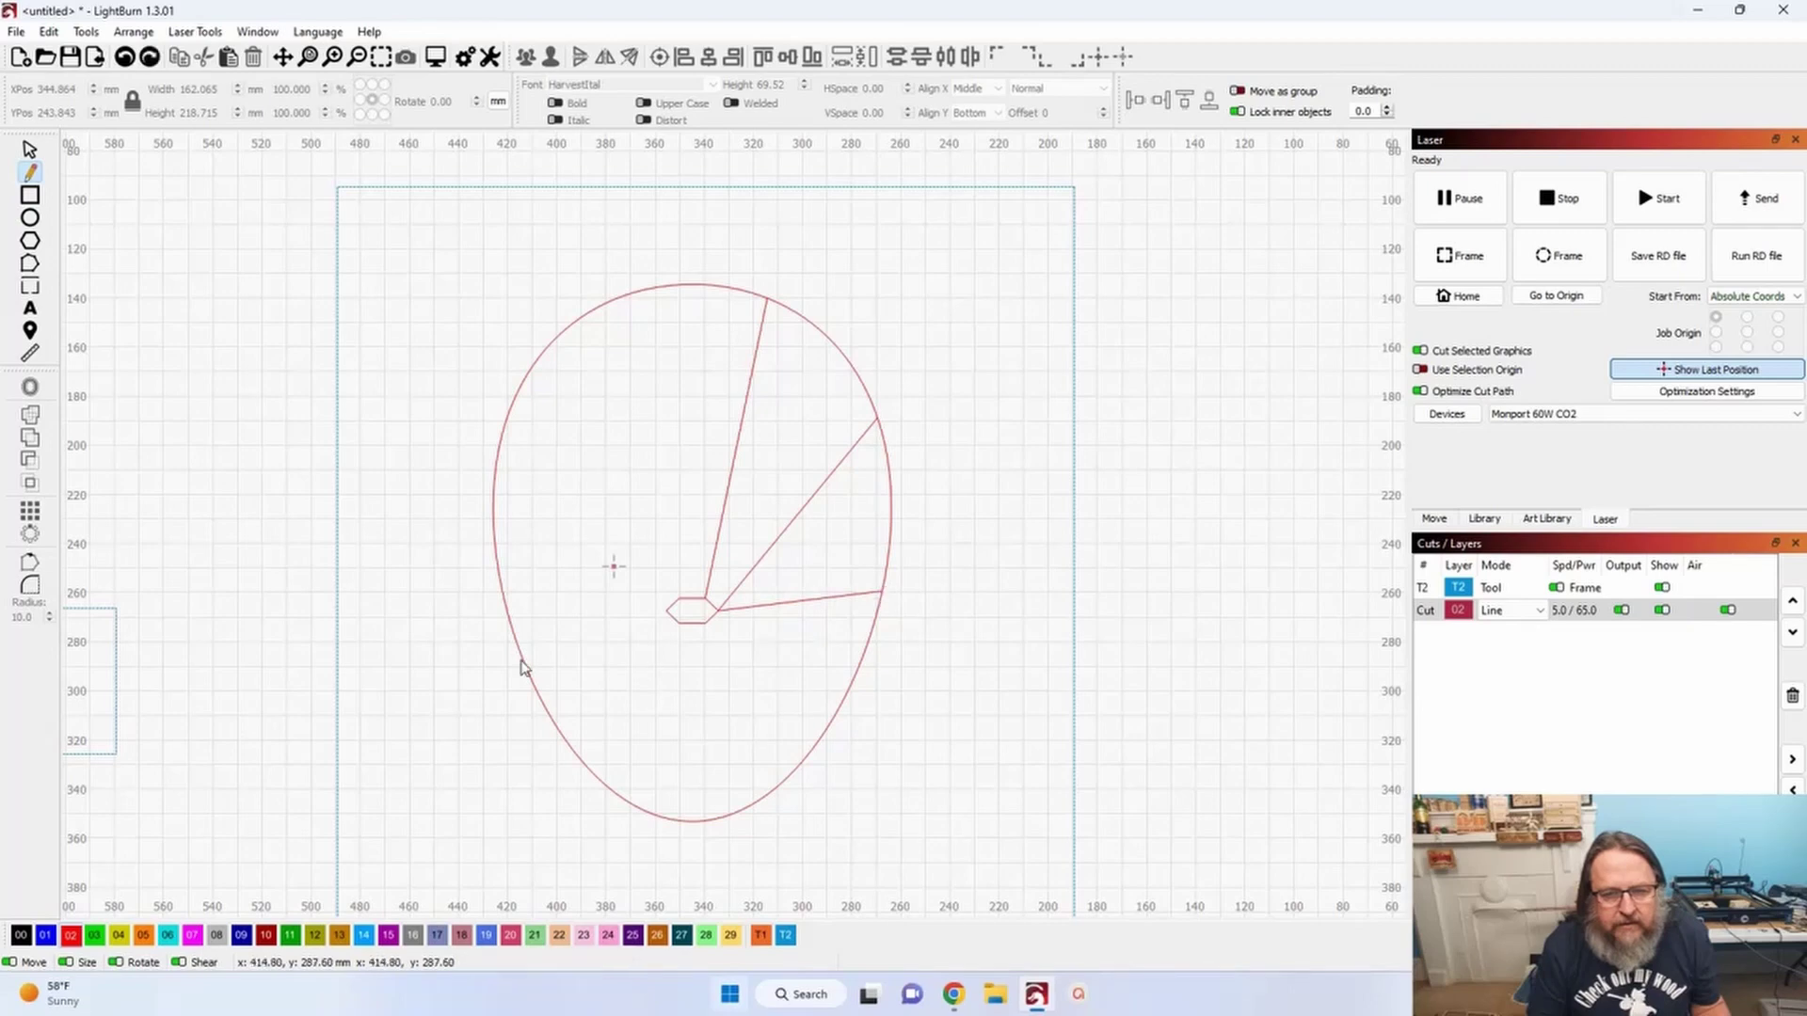
- Draw a line about 67 mm long from the hexagon's right corner down to the egg's lower-right edge
click(716, 613)
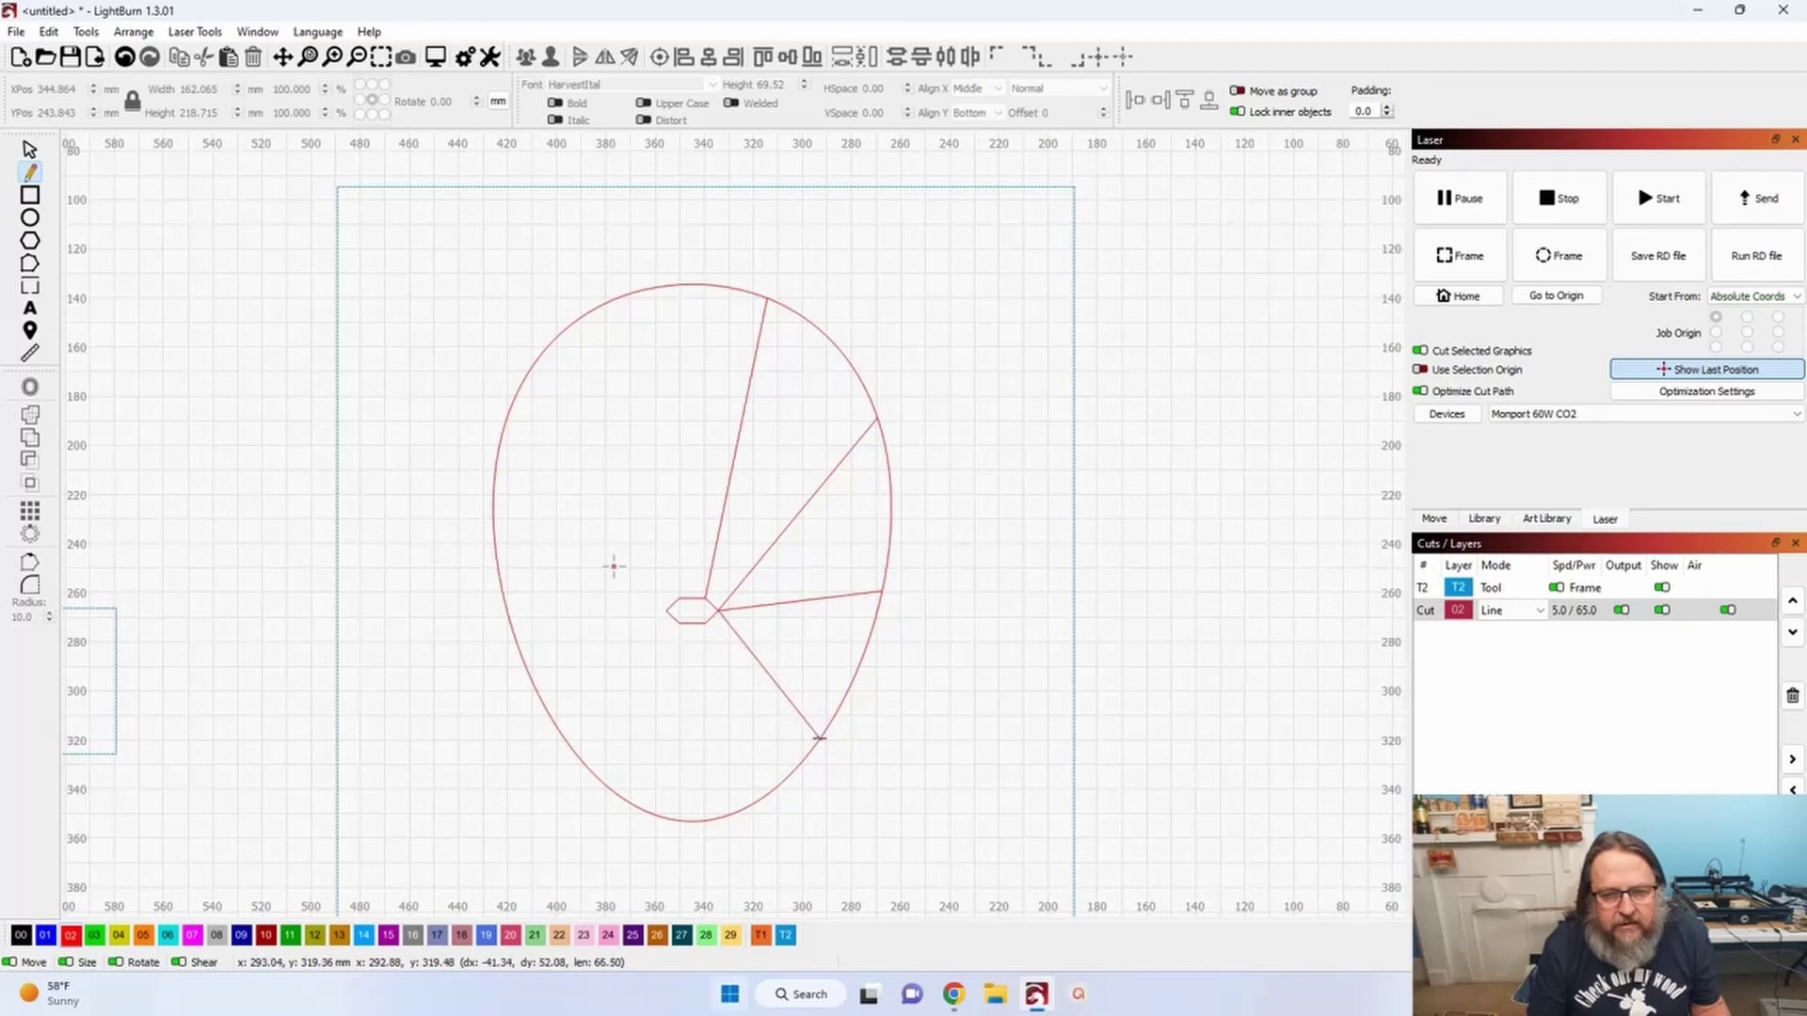
click(818, 739)
right_click(818, 738)
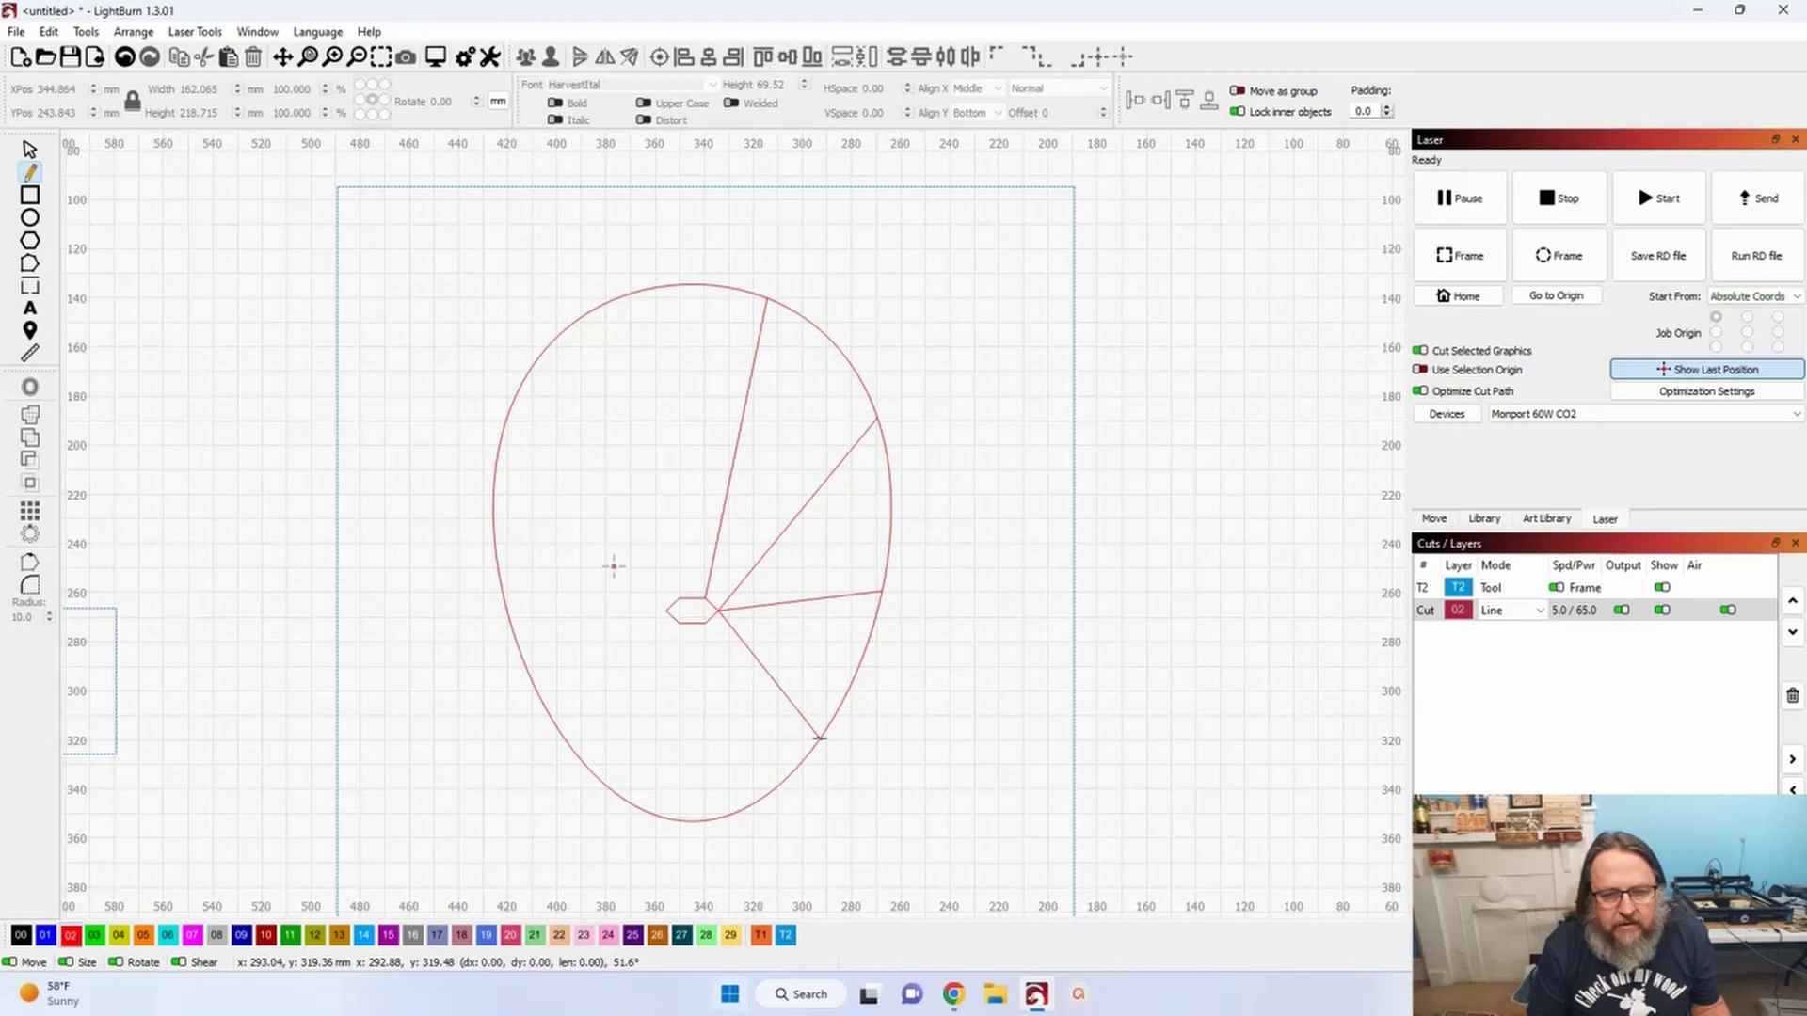
- Draw a steep line from the hexagon's lower-right corner down to the egg's outline, just right of its lowest point
click(705, 624)
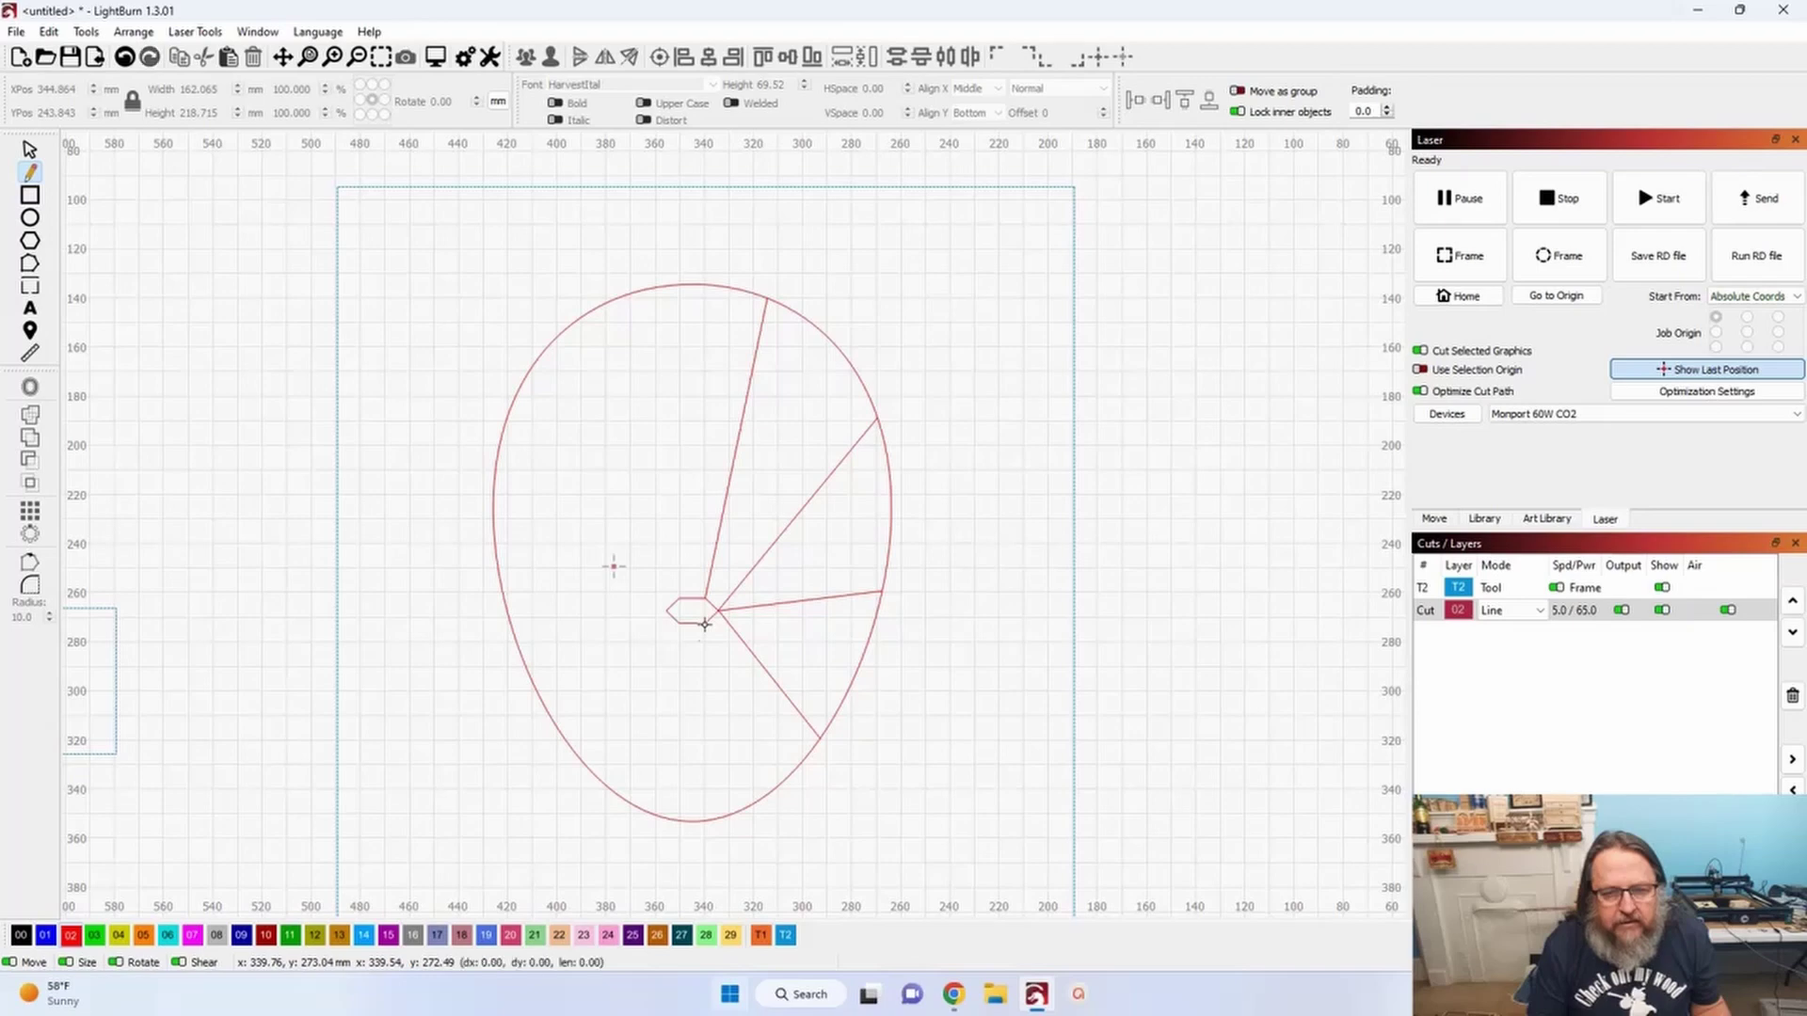
click(753, 805)
right_click(753, 804)
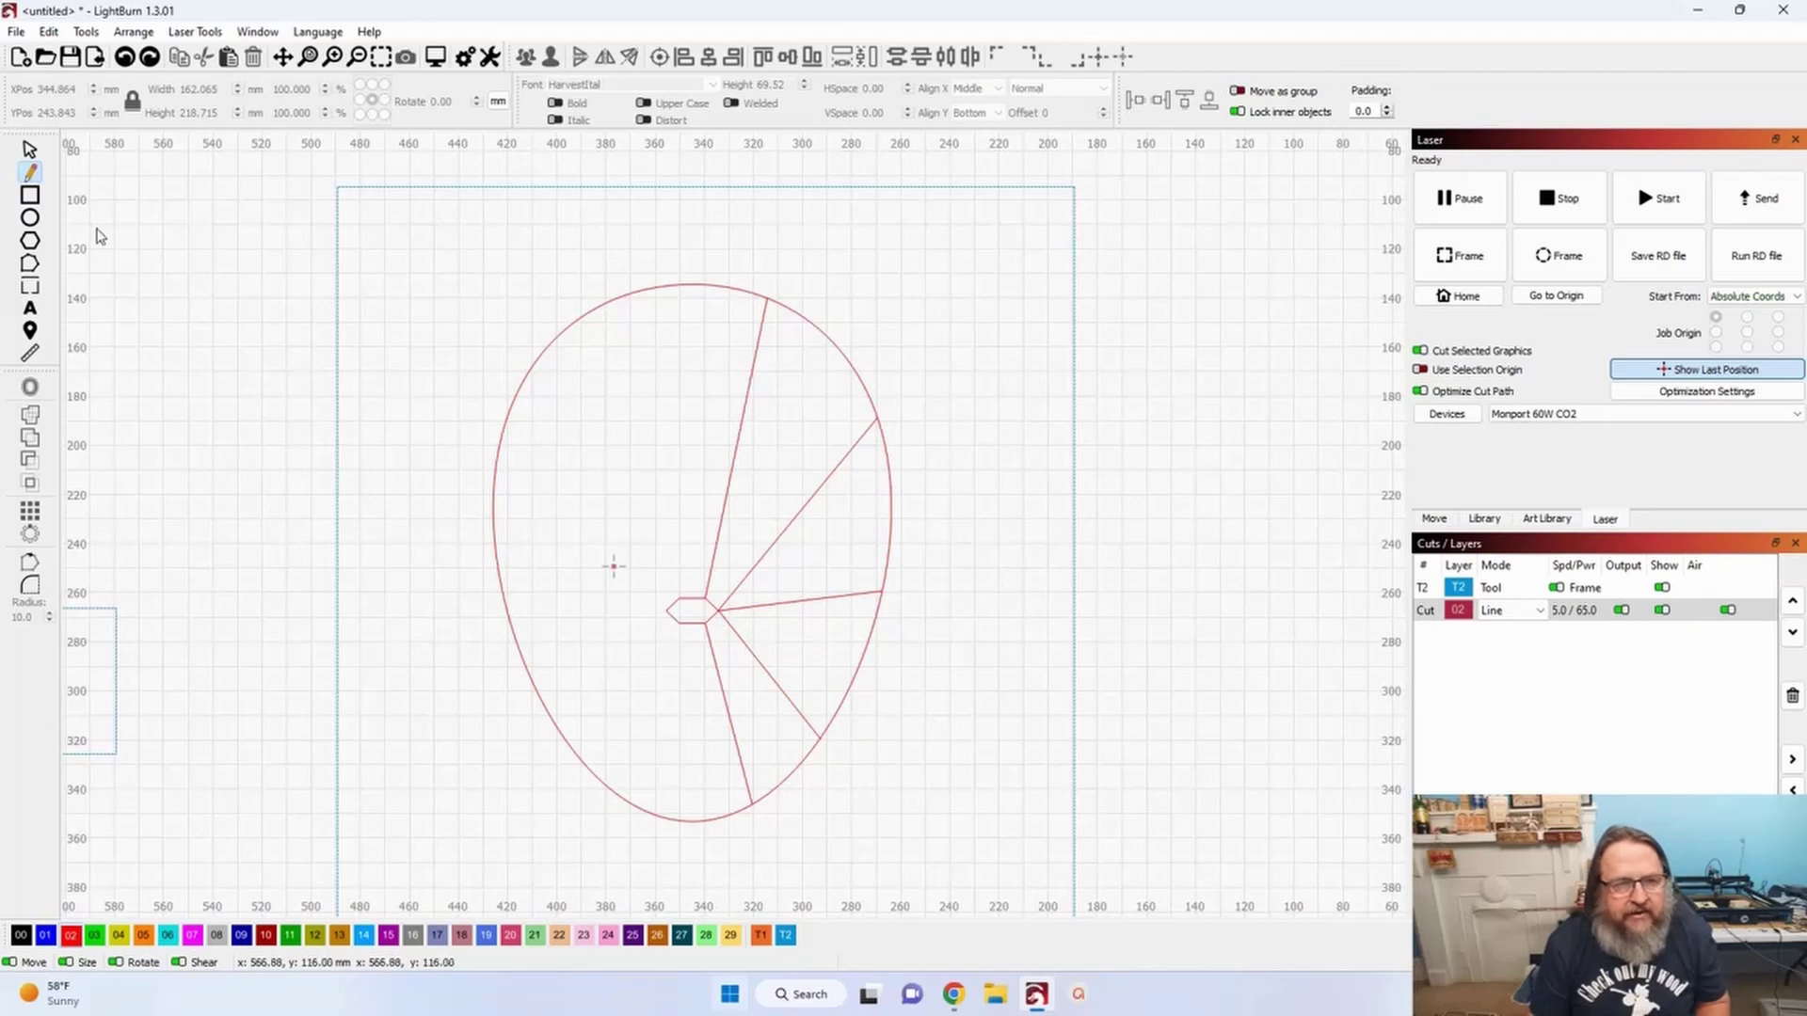
- Delete the lower diagonal line that runs from the hexagon's right corner to the egg's lower-right edge
click(30, 148)
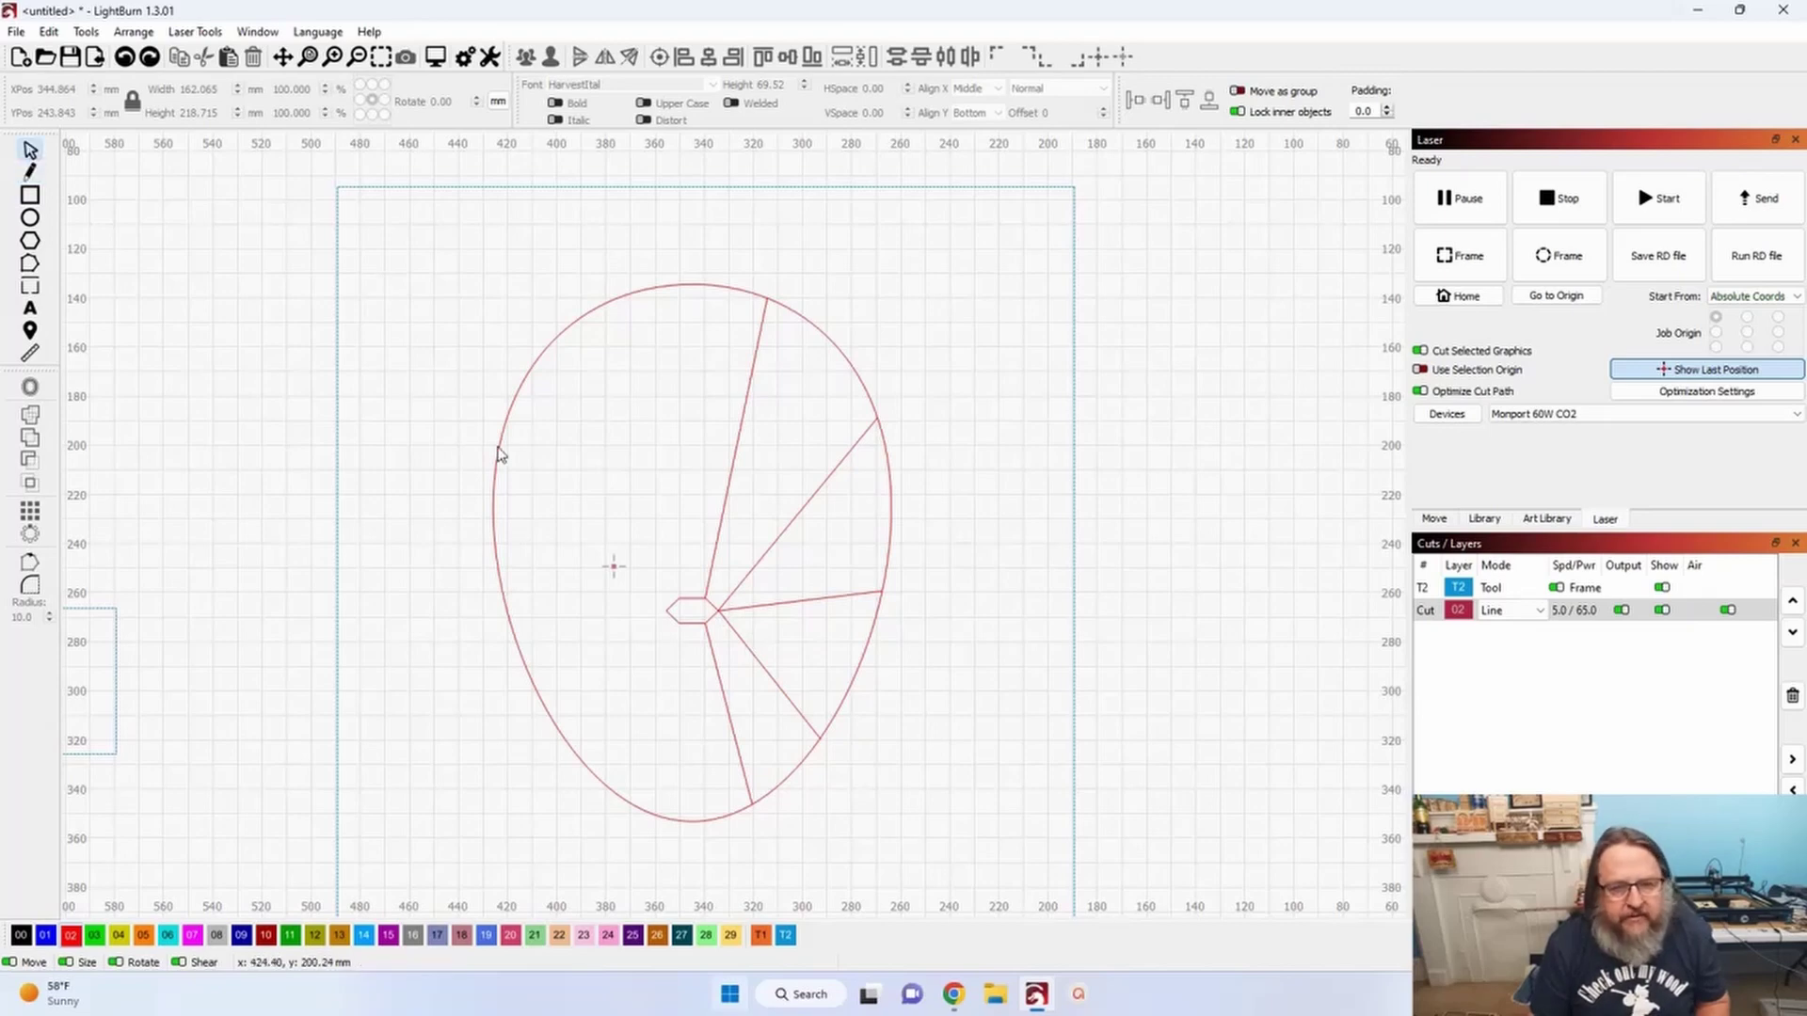
click(758, 661)
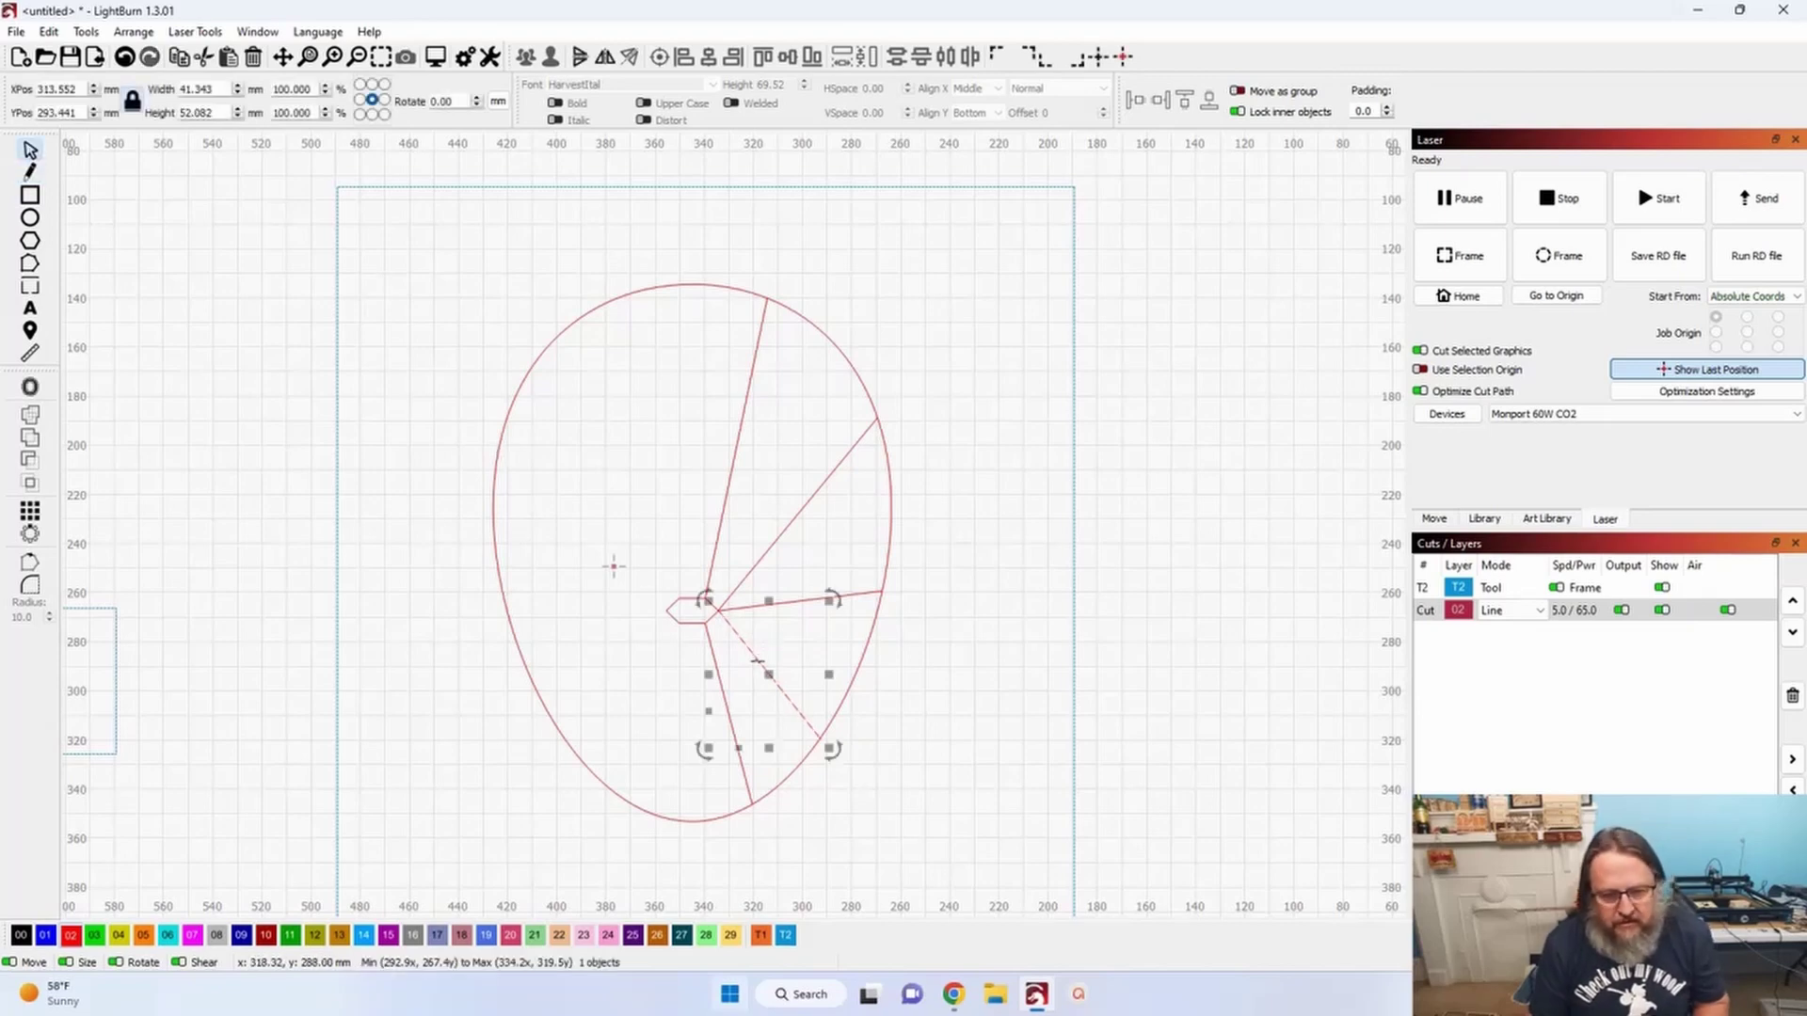
key(Delete)
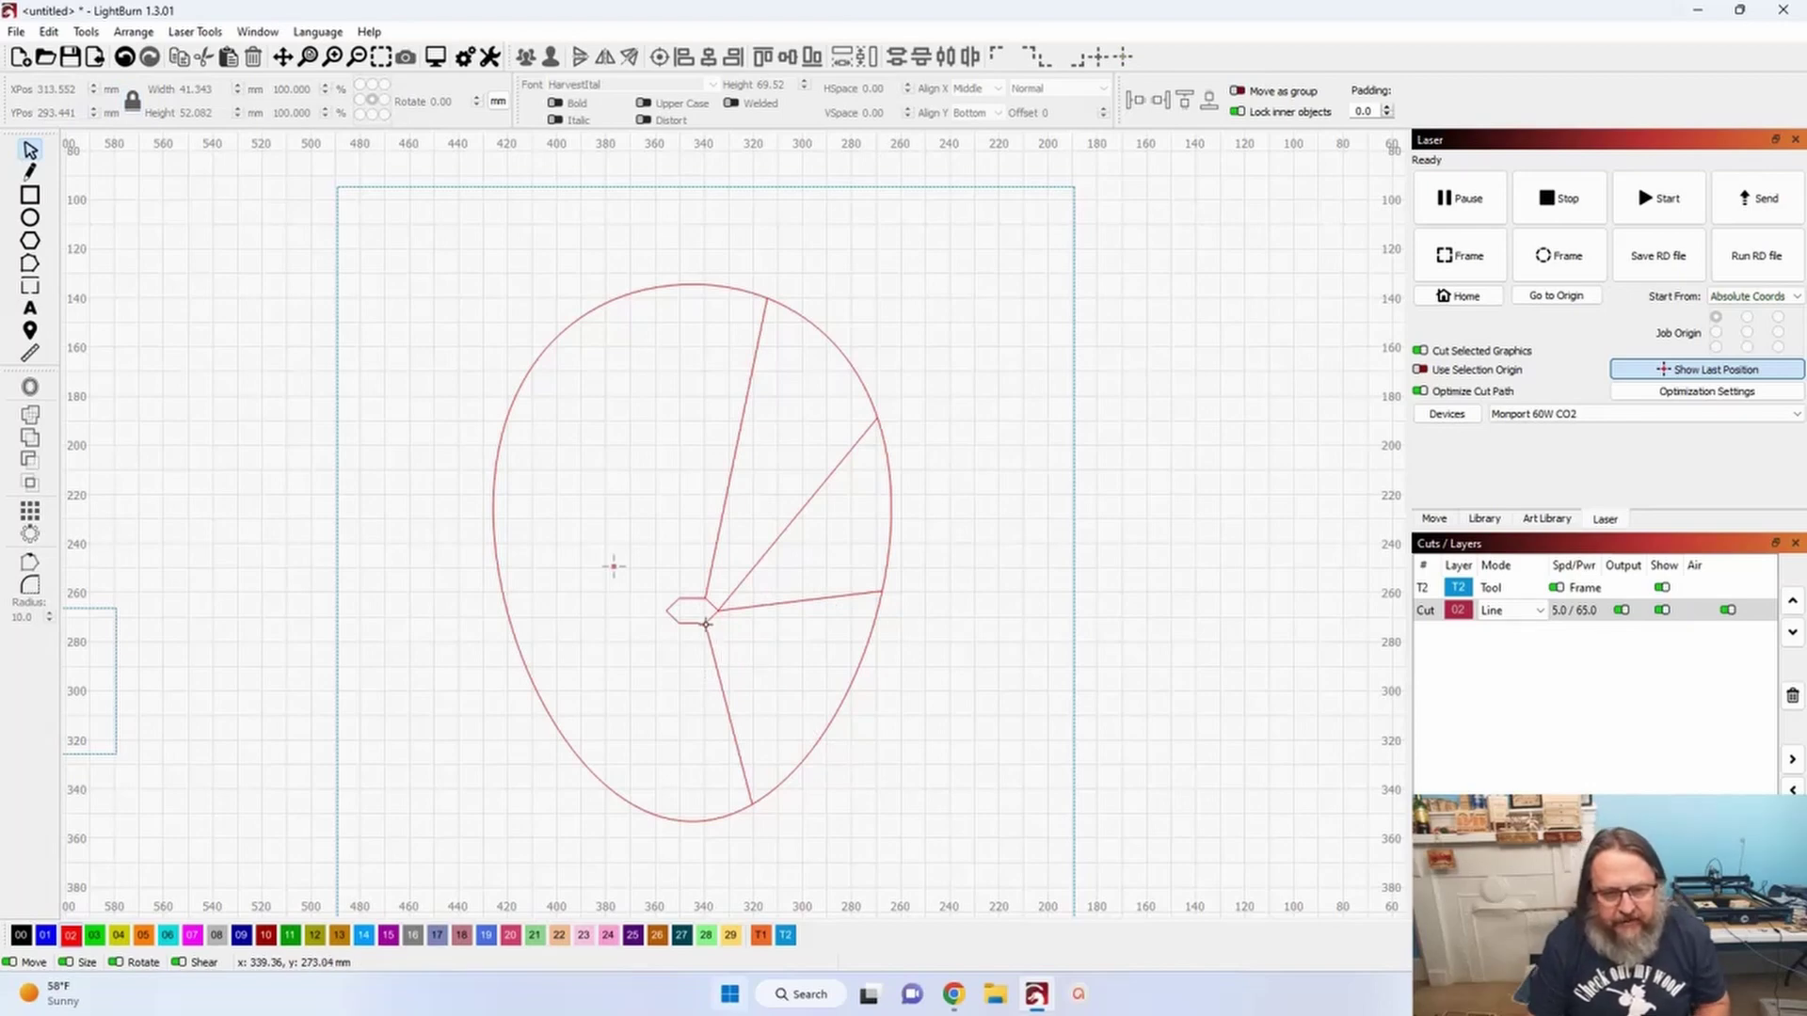
- Draw a line about 65 mm long from the hexagon's lower-right corner to the egg's lower-right edge and finish drawing
click(706, 625)
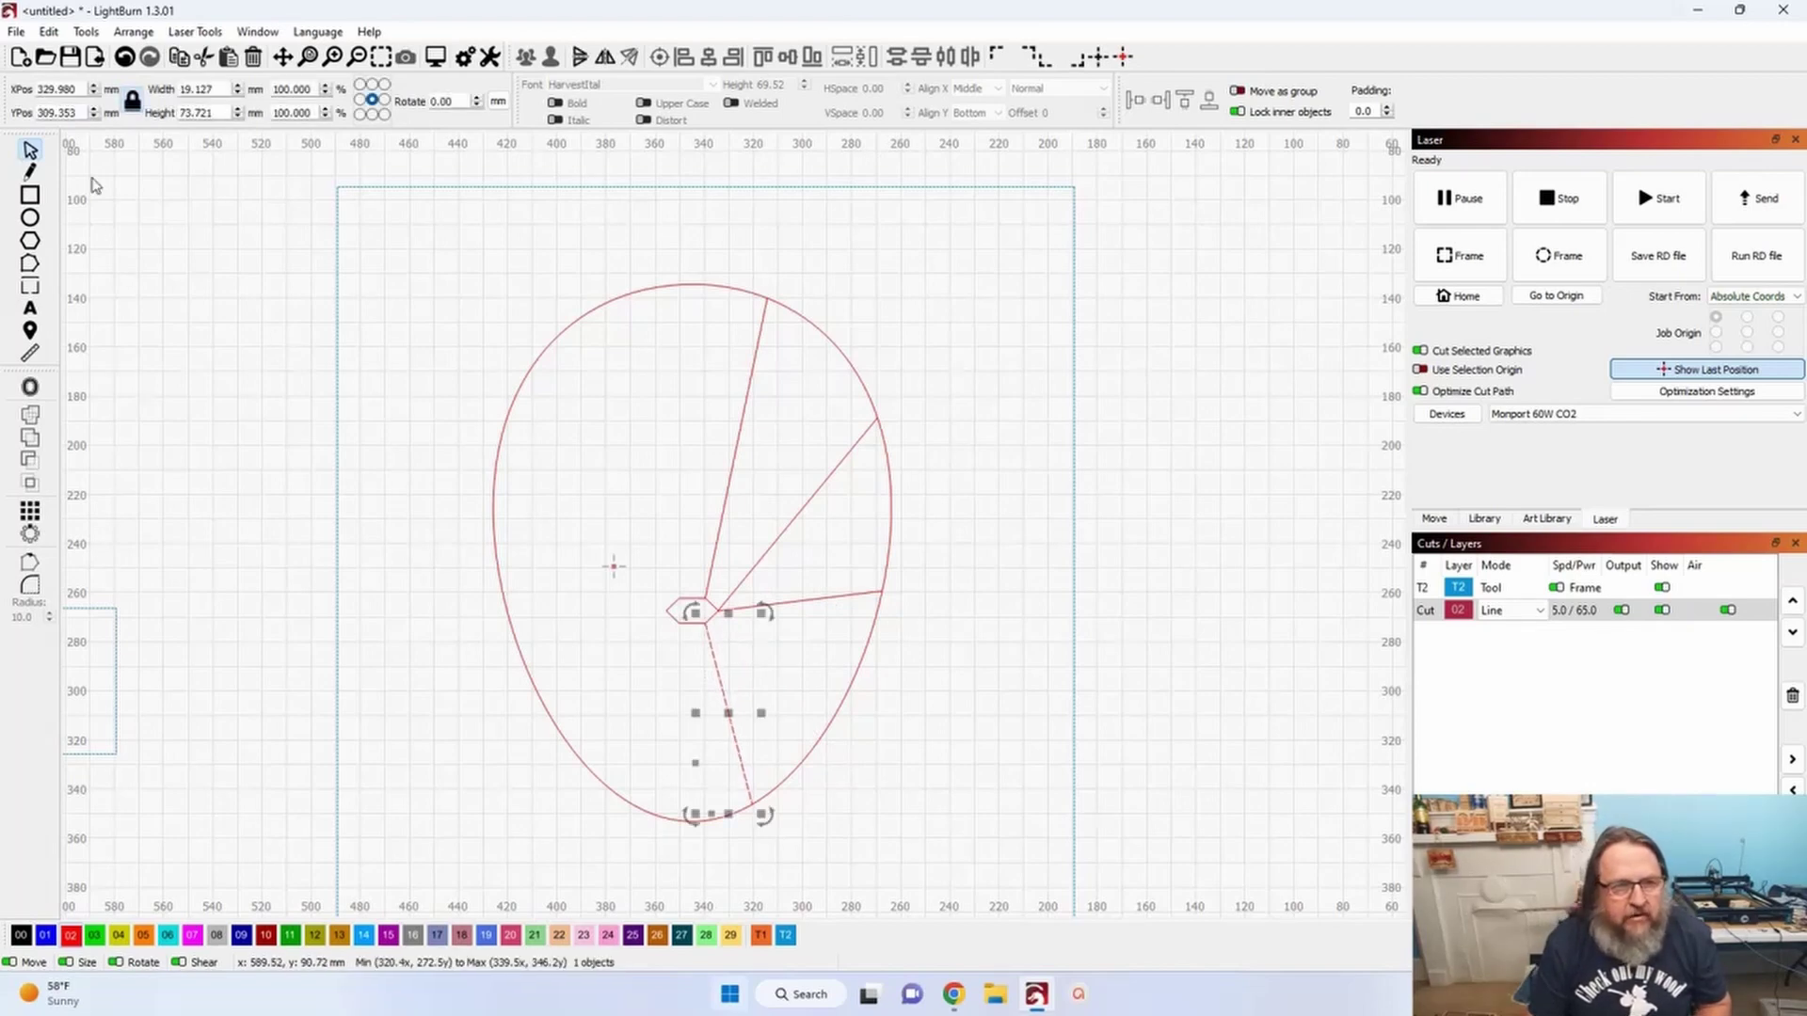
click(29, 172)
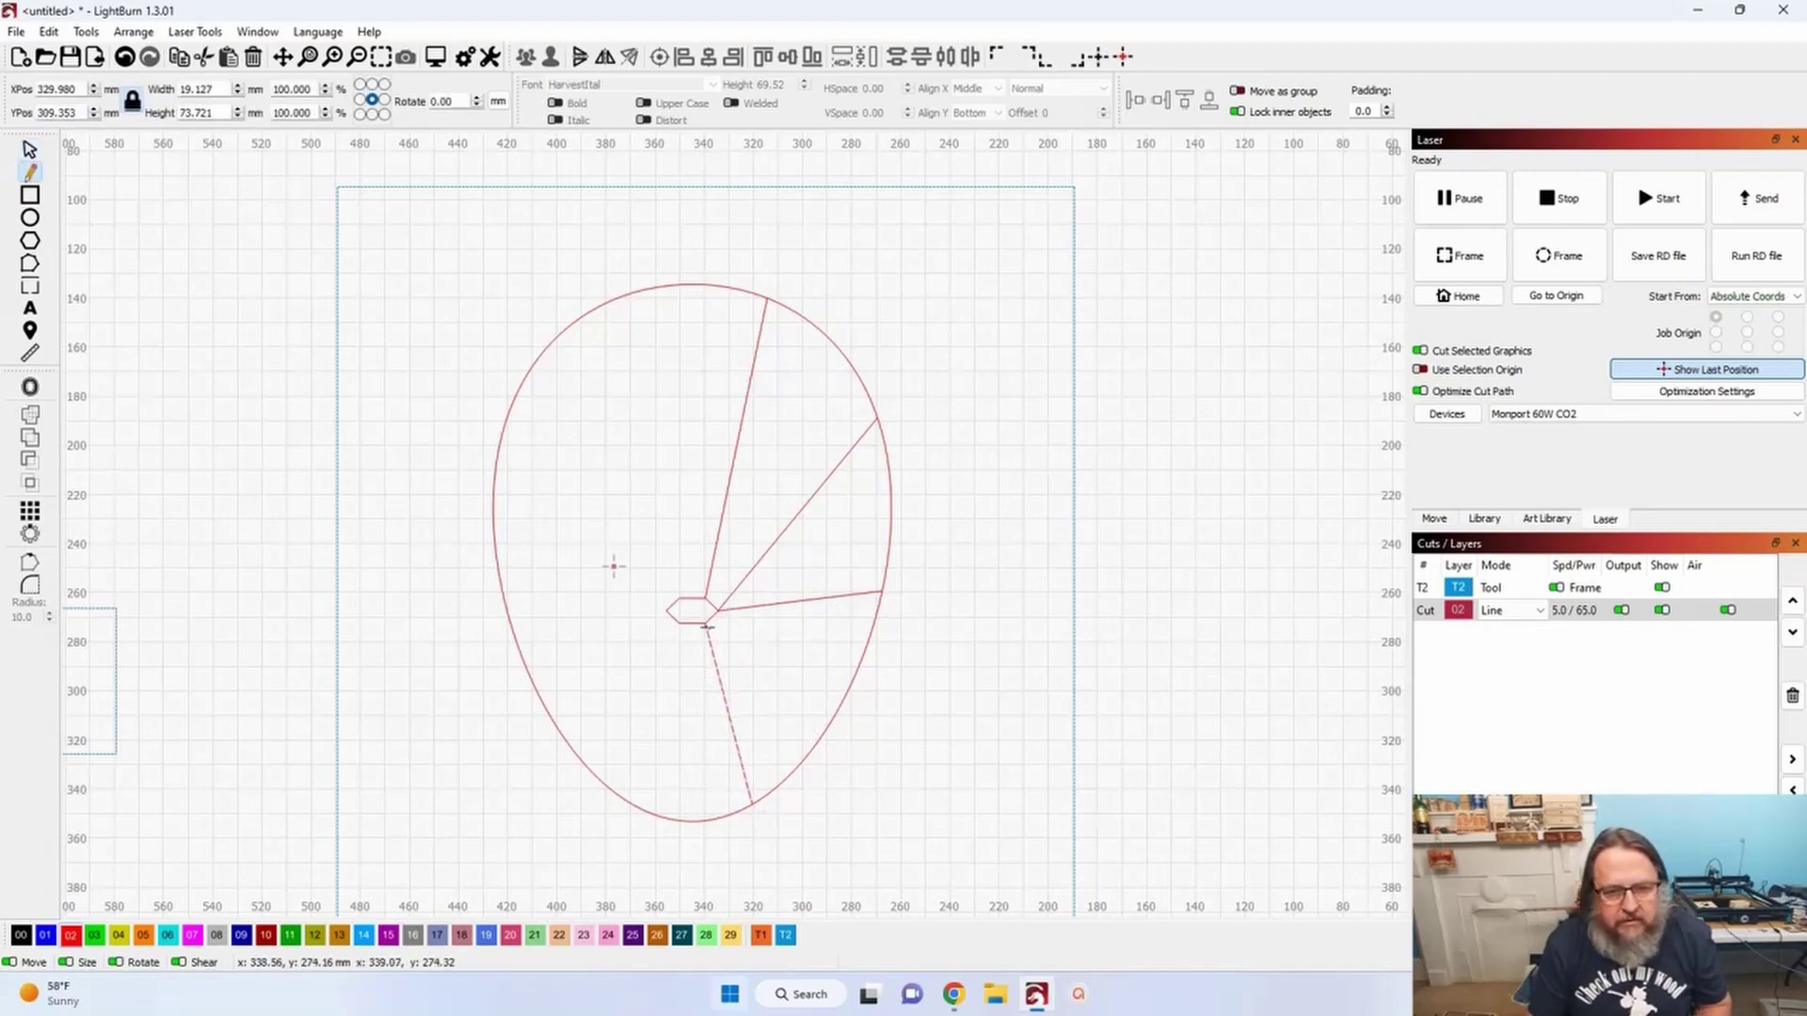
click(705, 624)
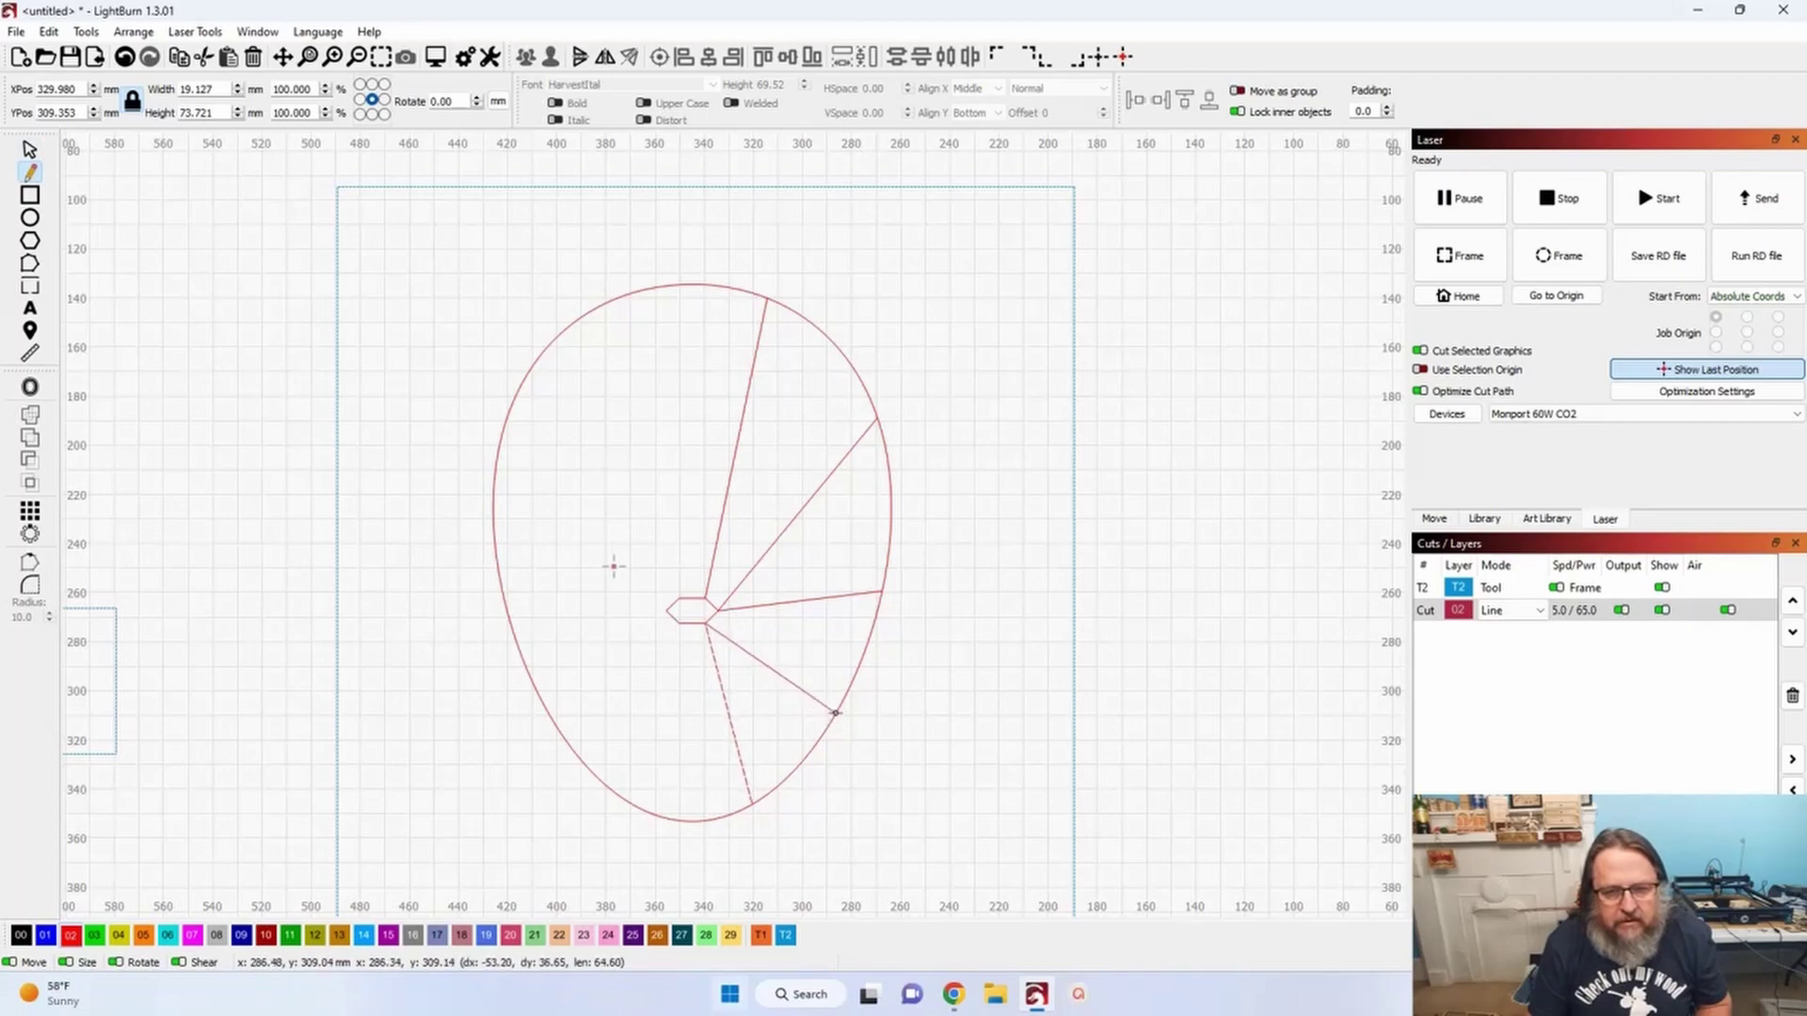
click(835, 712)
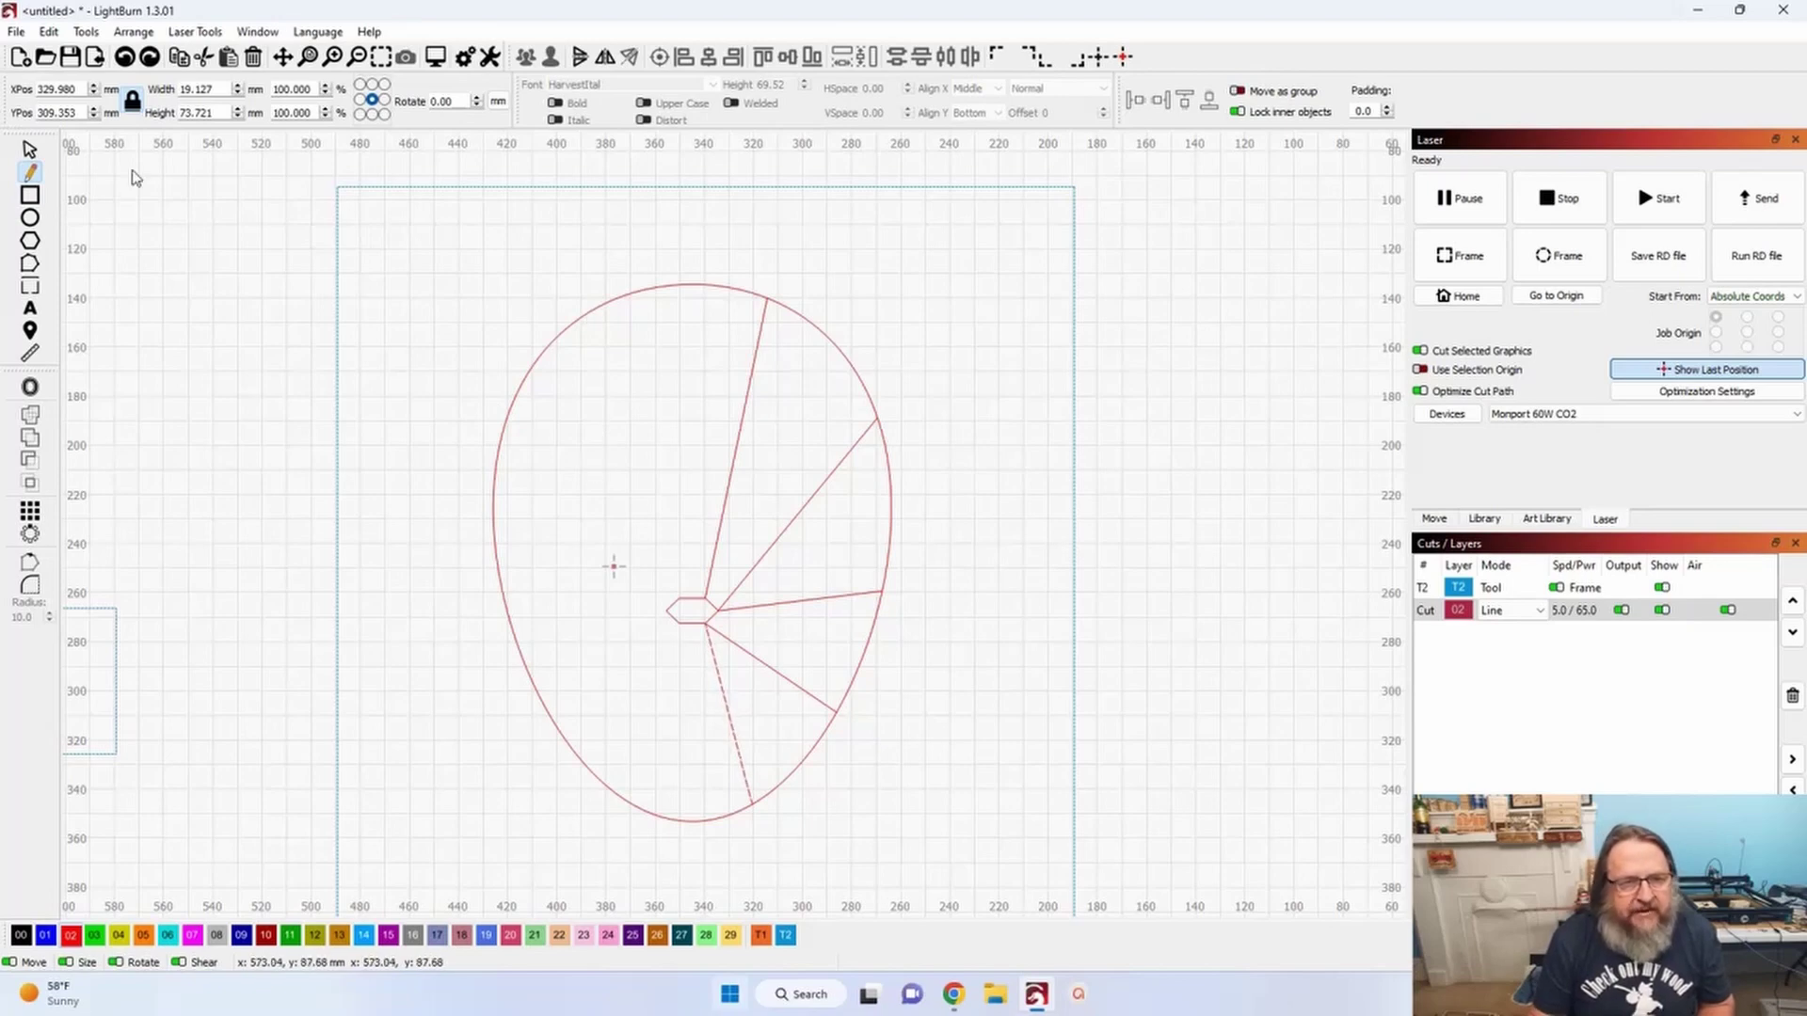
key(Escape)
click(163, 232)
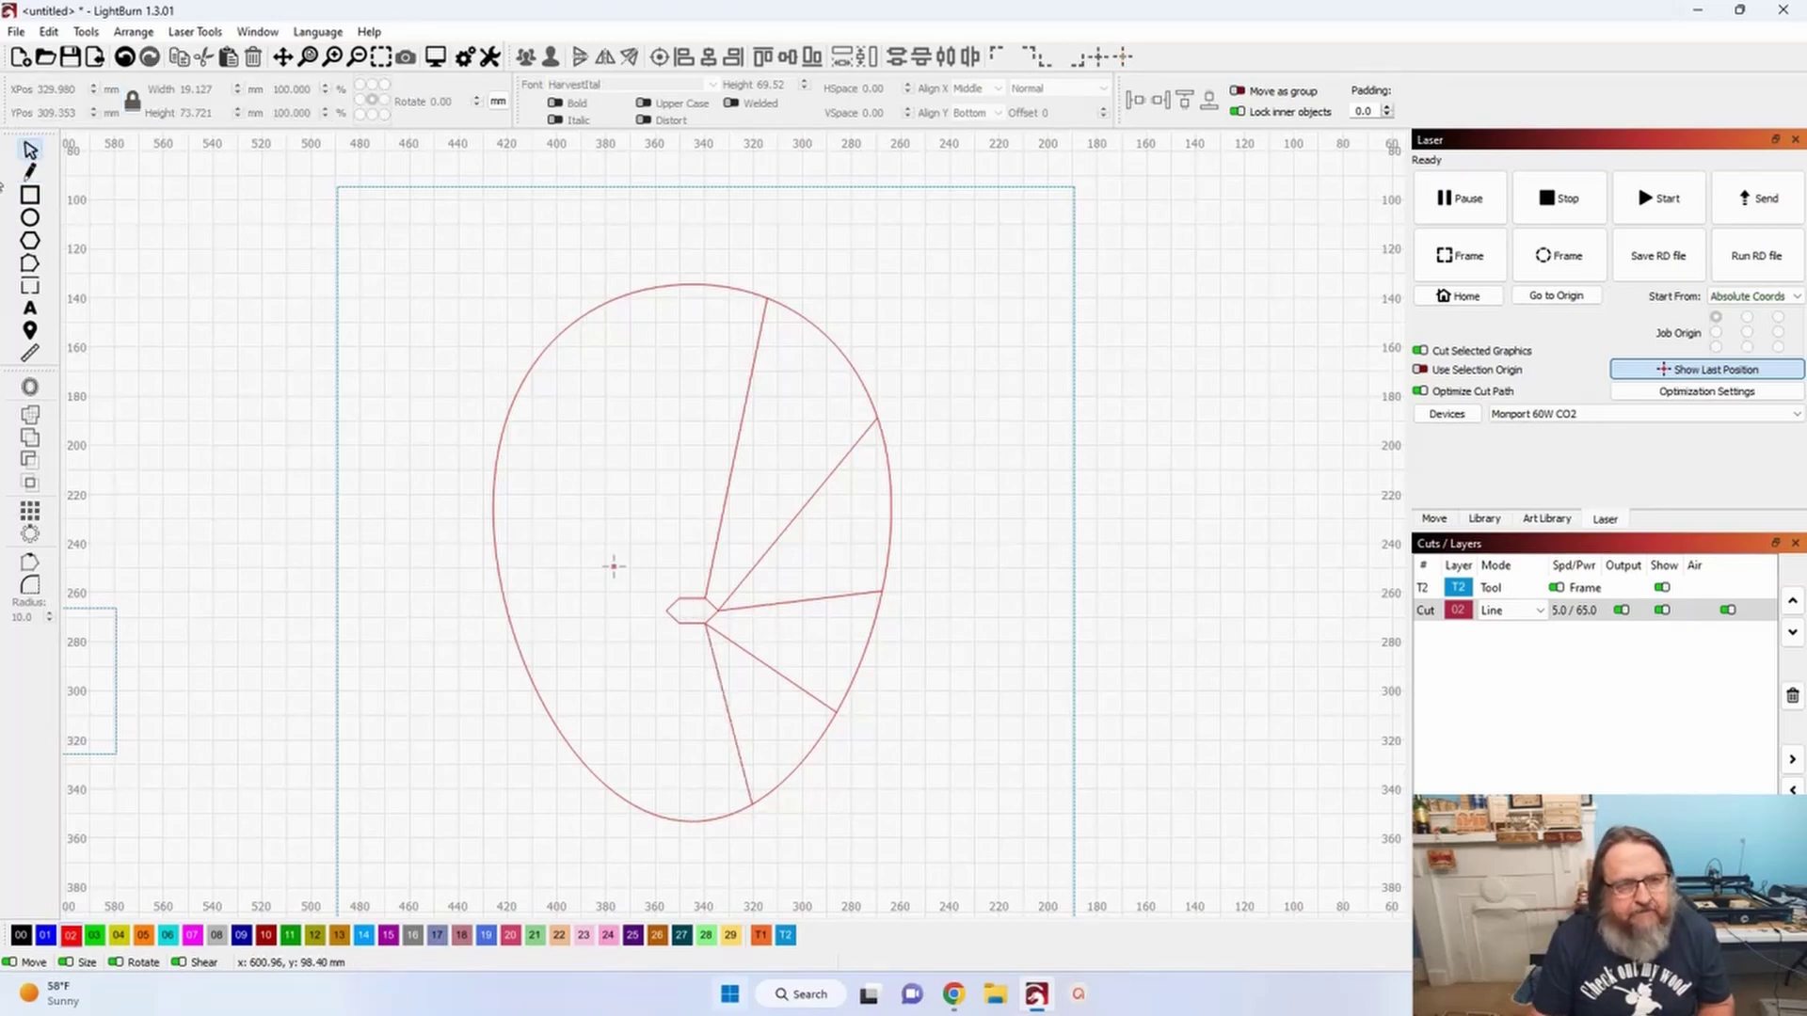
- Connect the two uppermost radiating lines with three spaced cross lines, the innermost about 21 mm and the outermost about 56 mm long
click(30, 172)
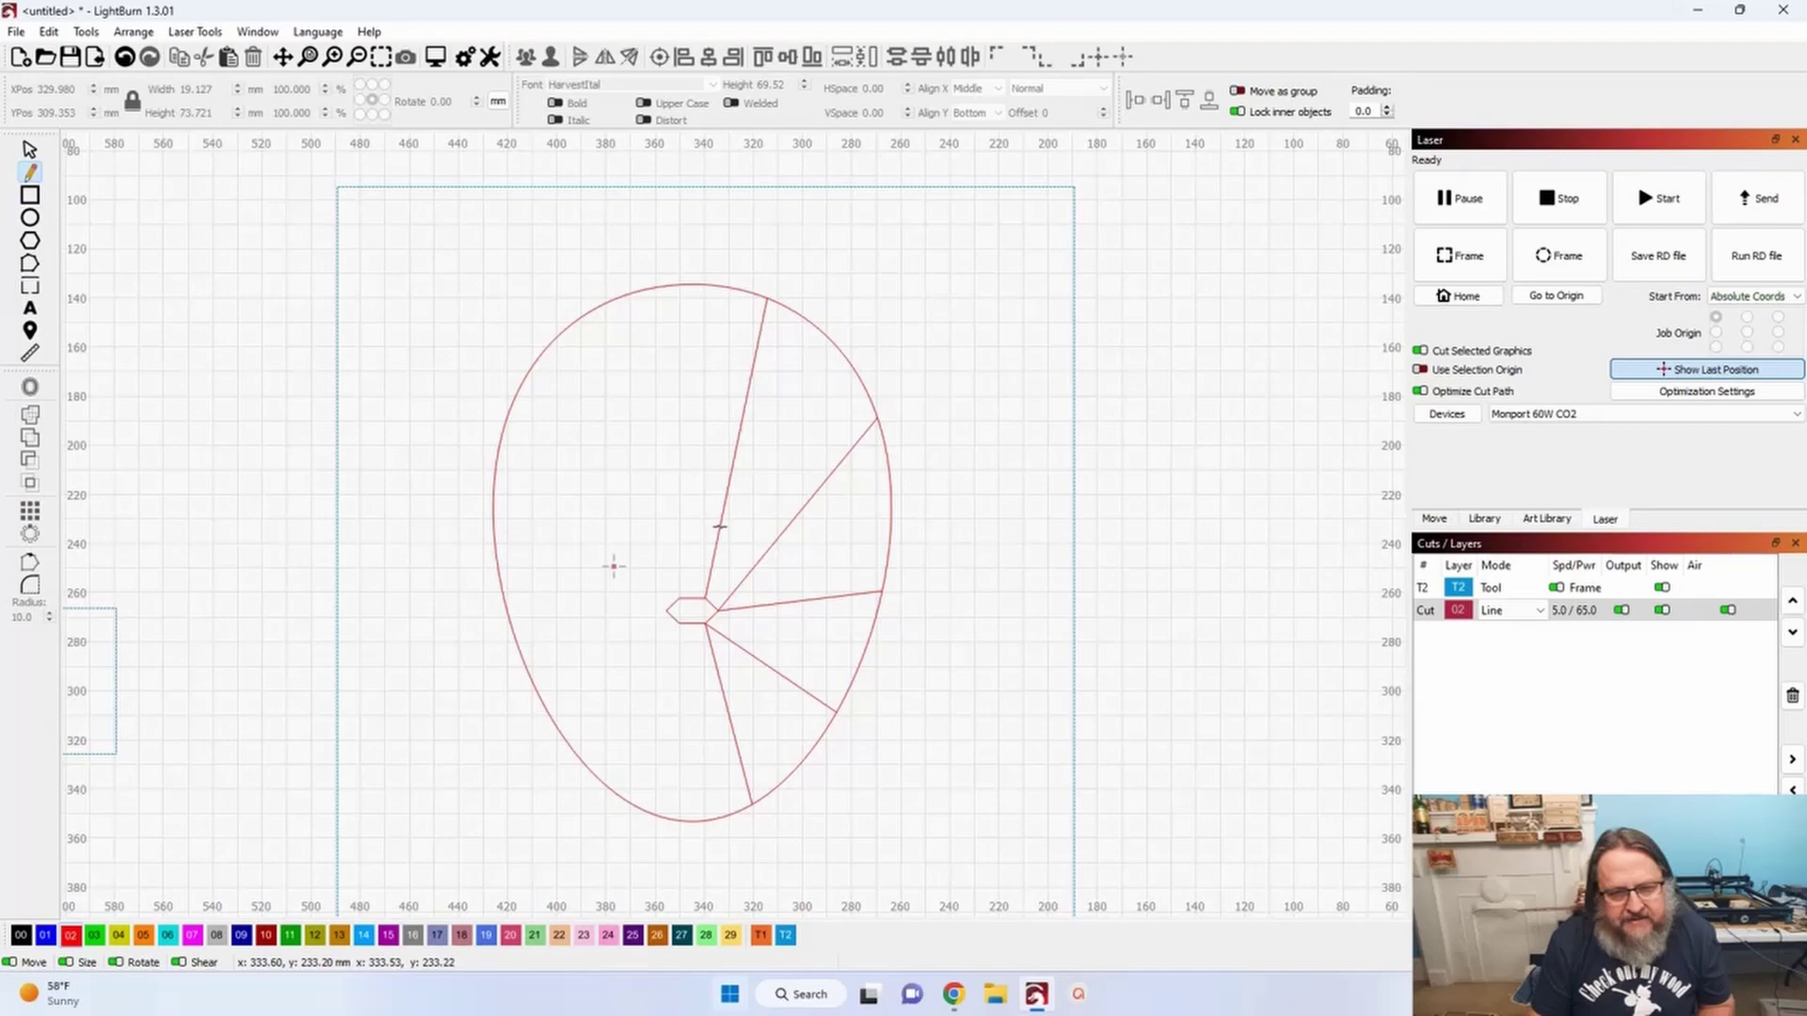
click(720, 526)
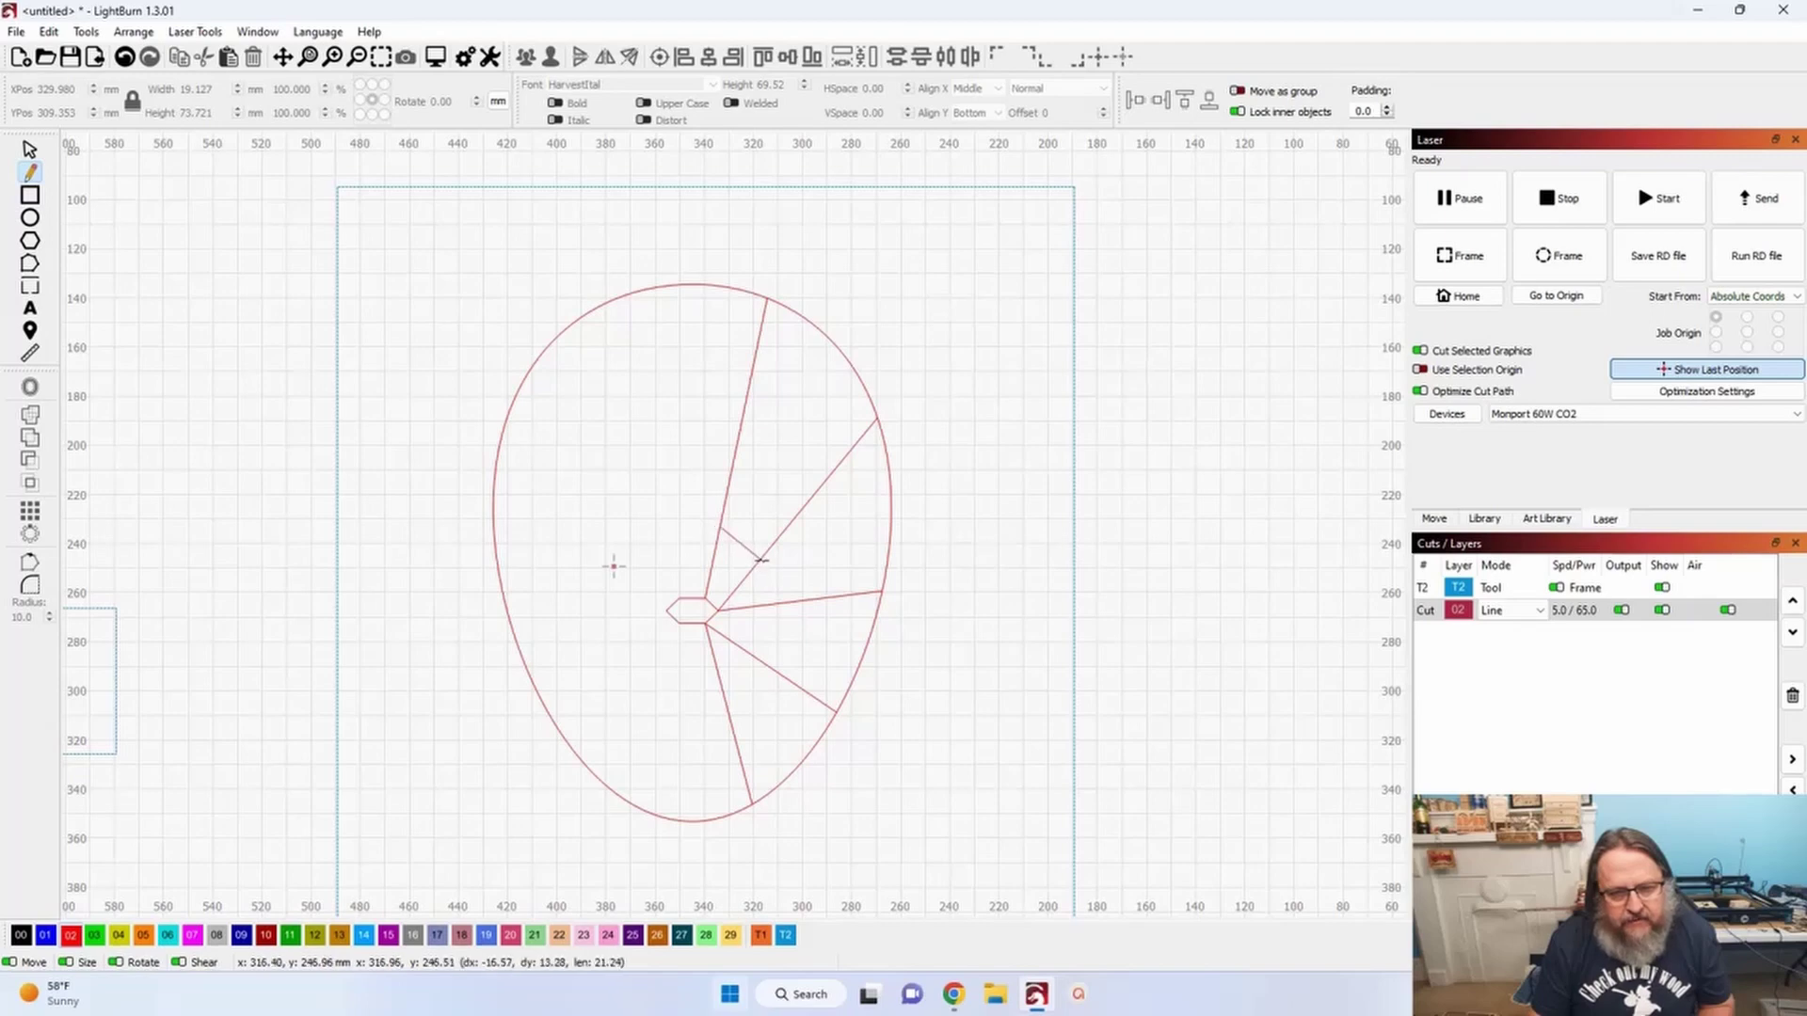
click(760, 559)
right_click(754, 553)
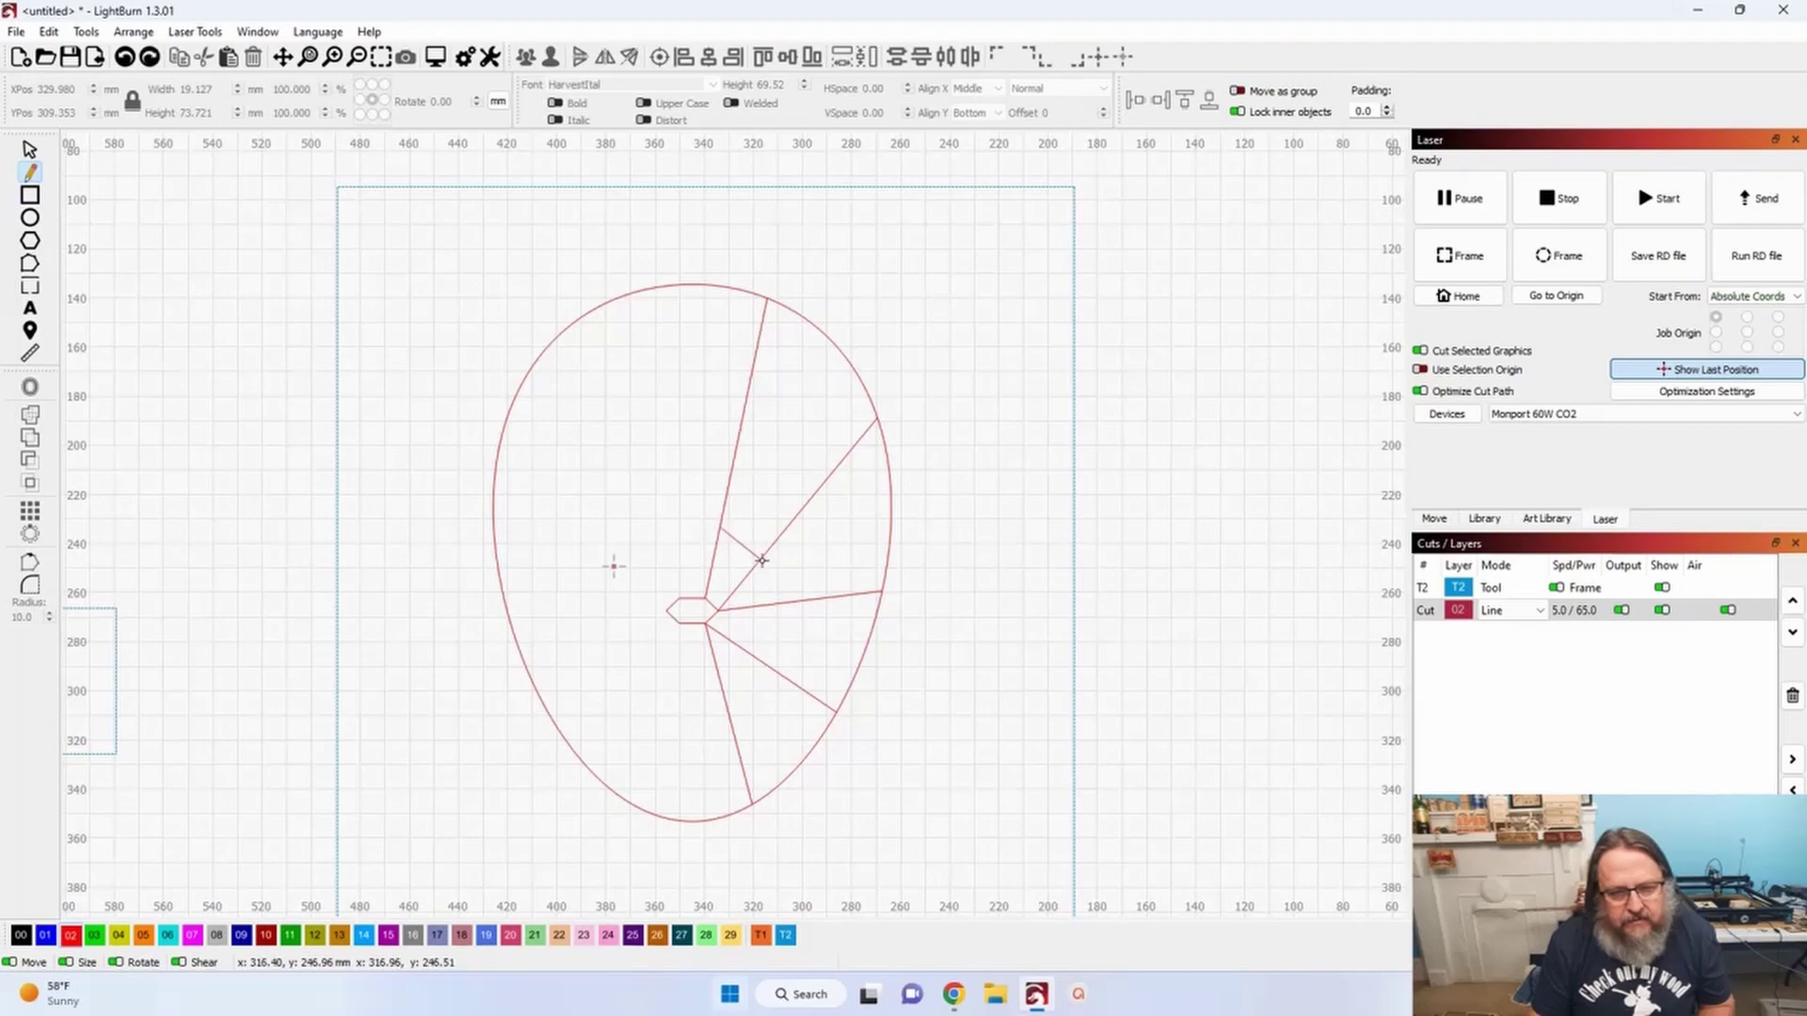
click(740, 434)
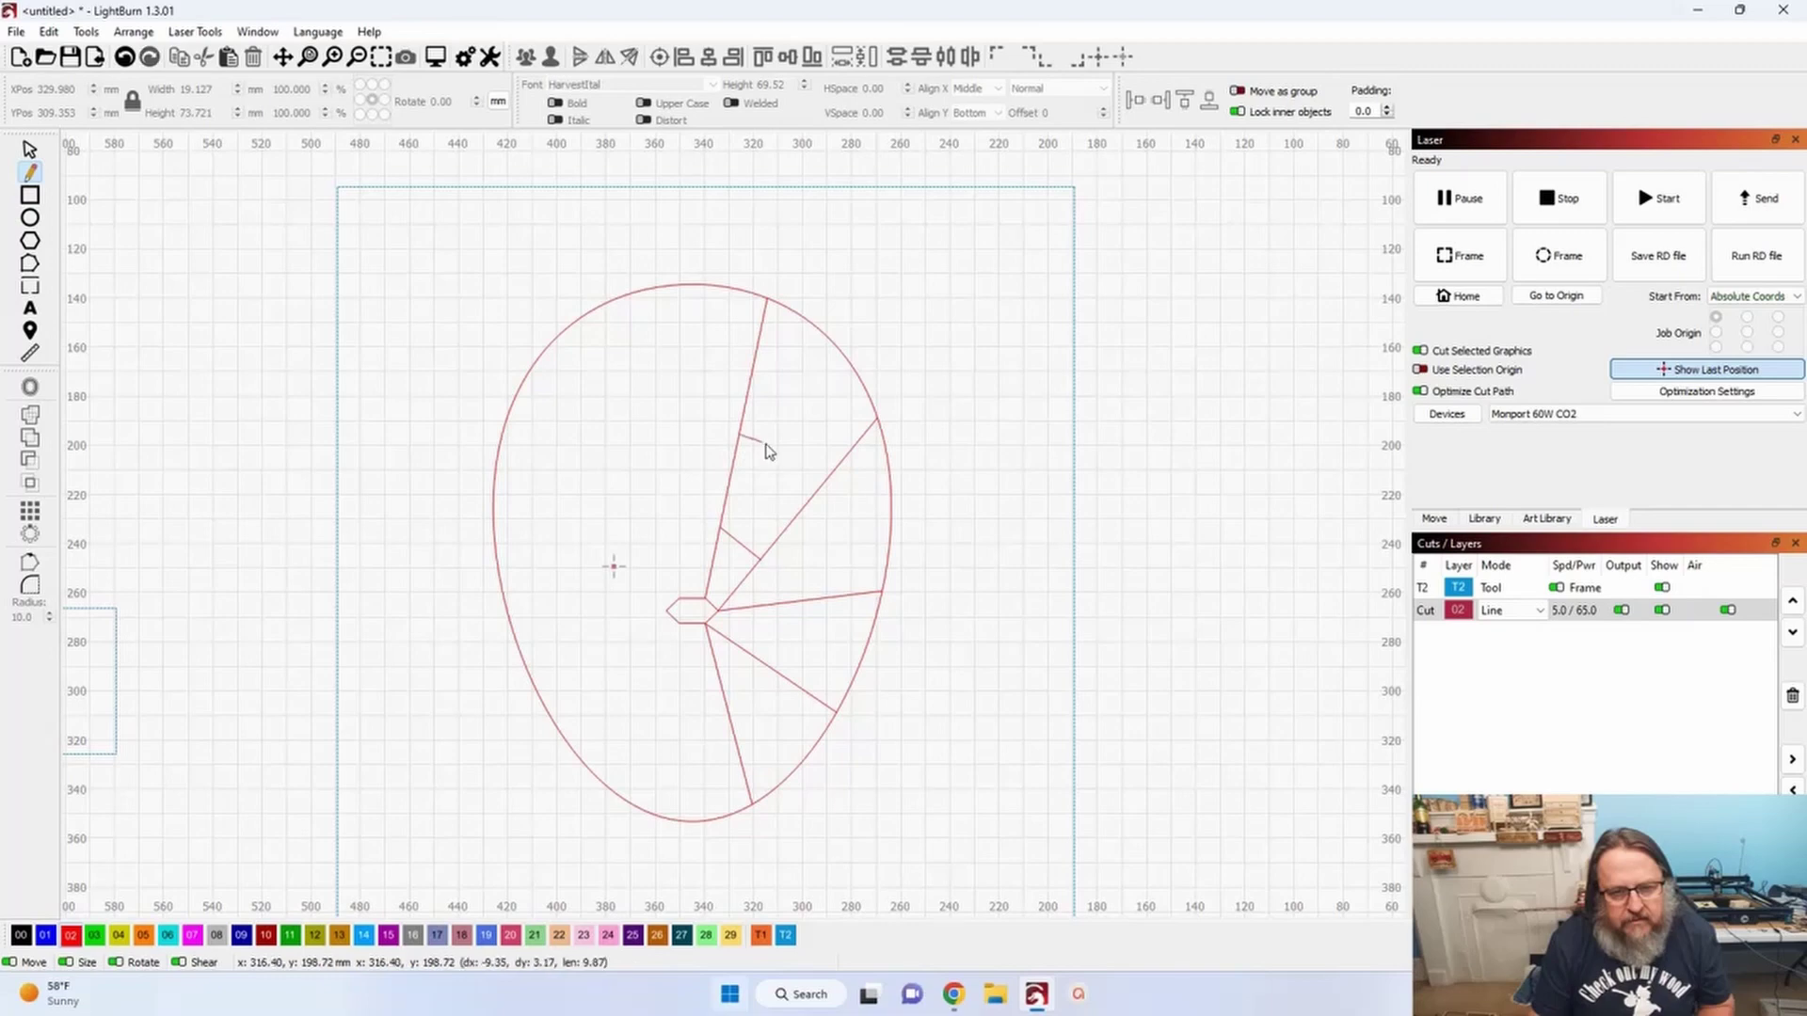
click(815, 494)
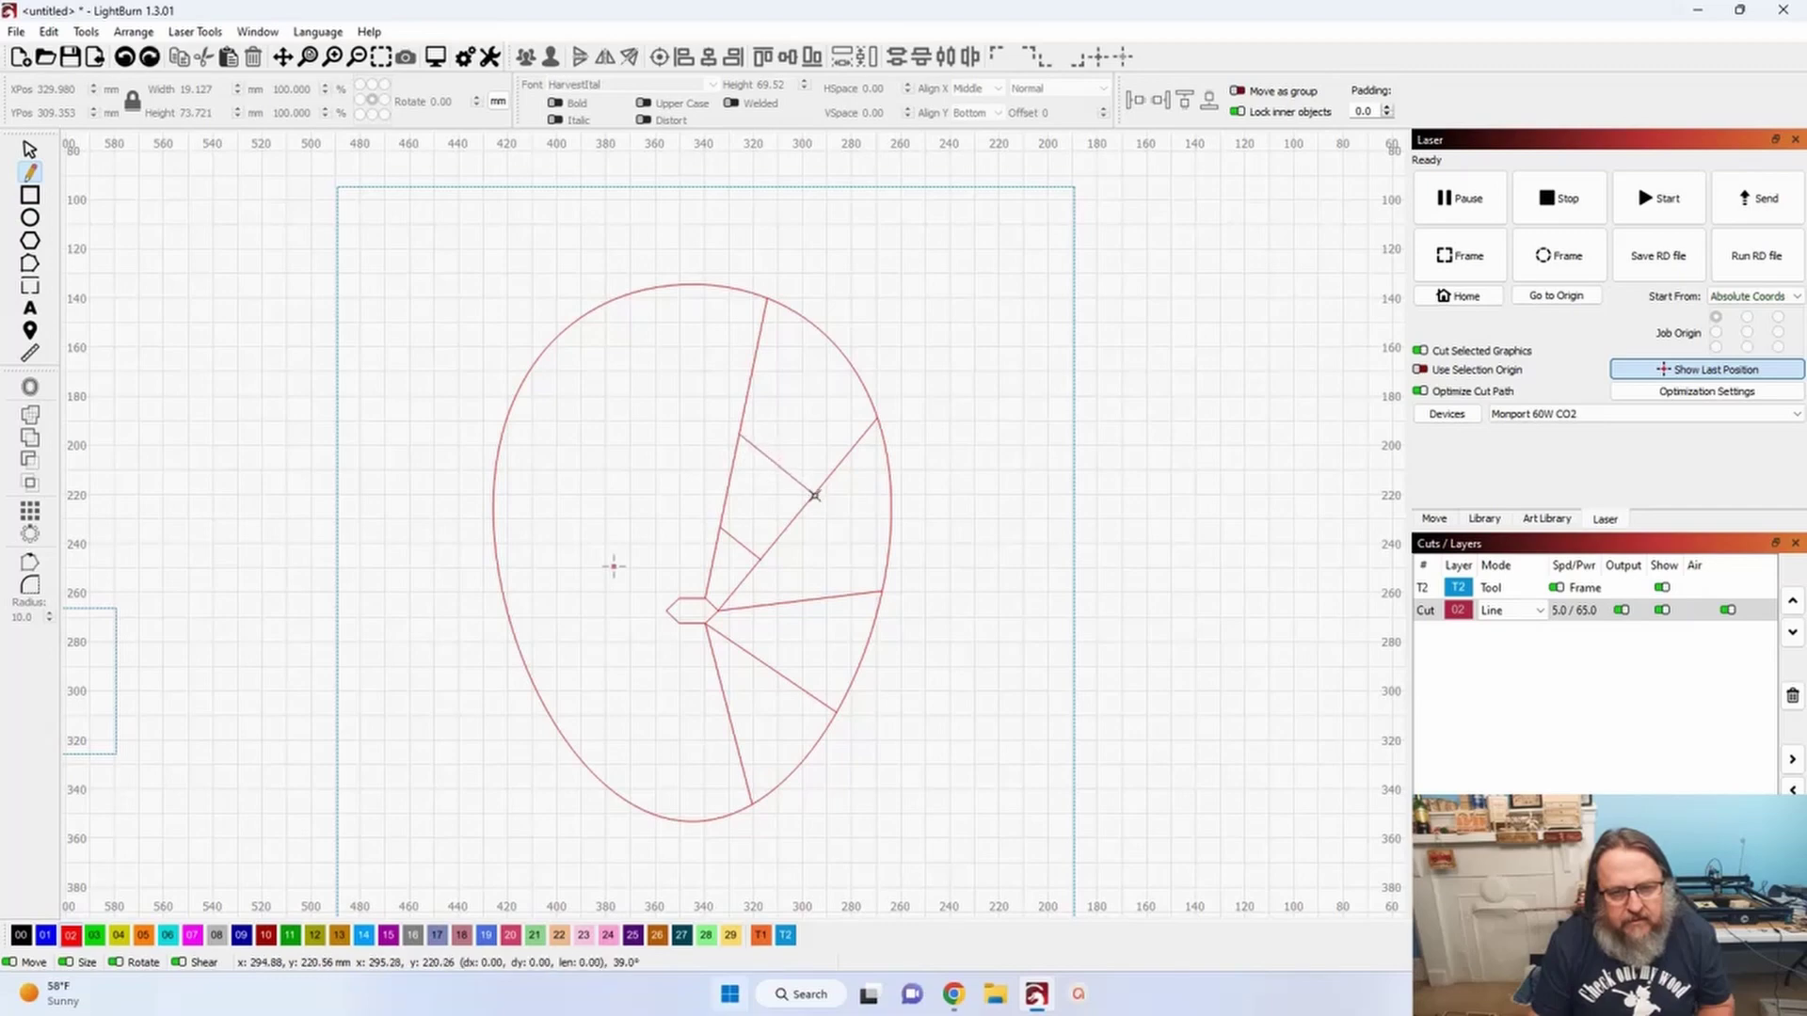
right_click(813, 493)
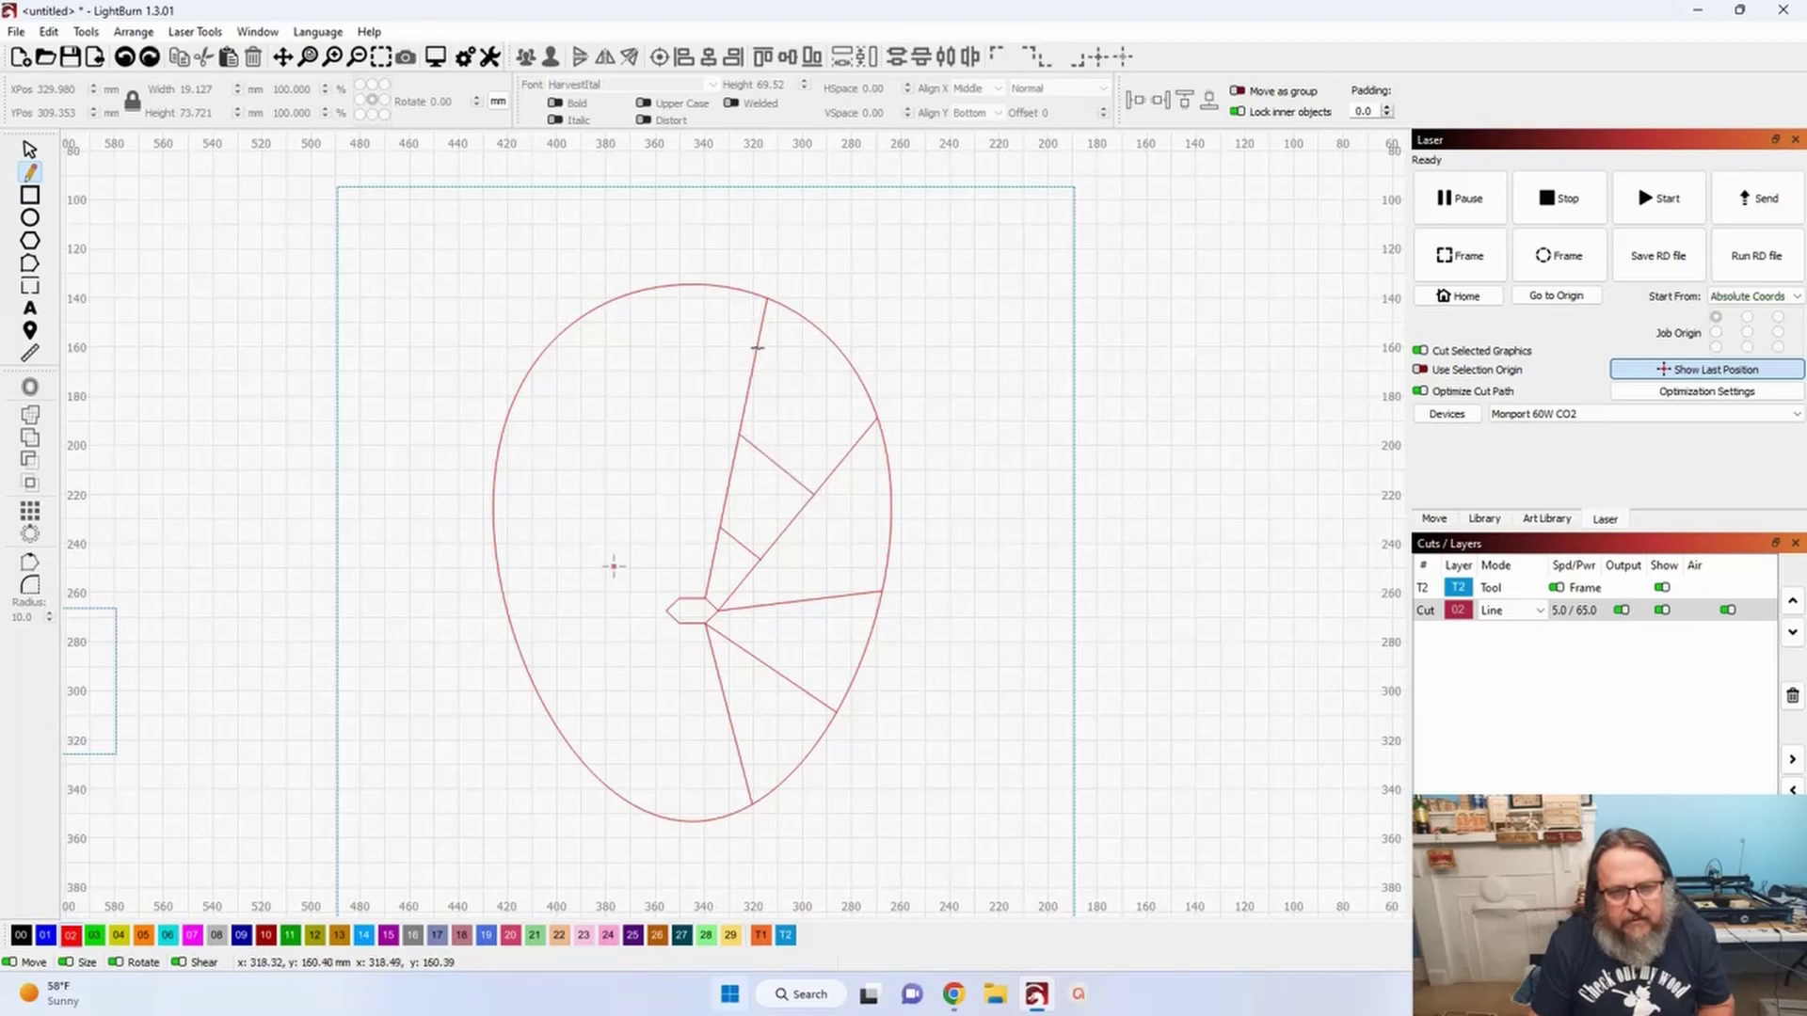
click(758, 351)
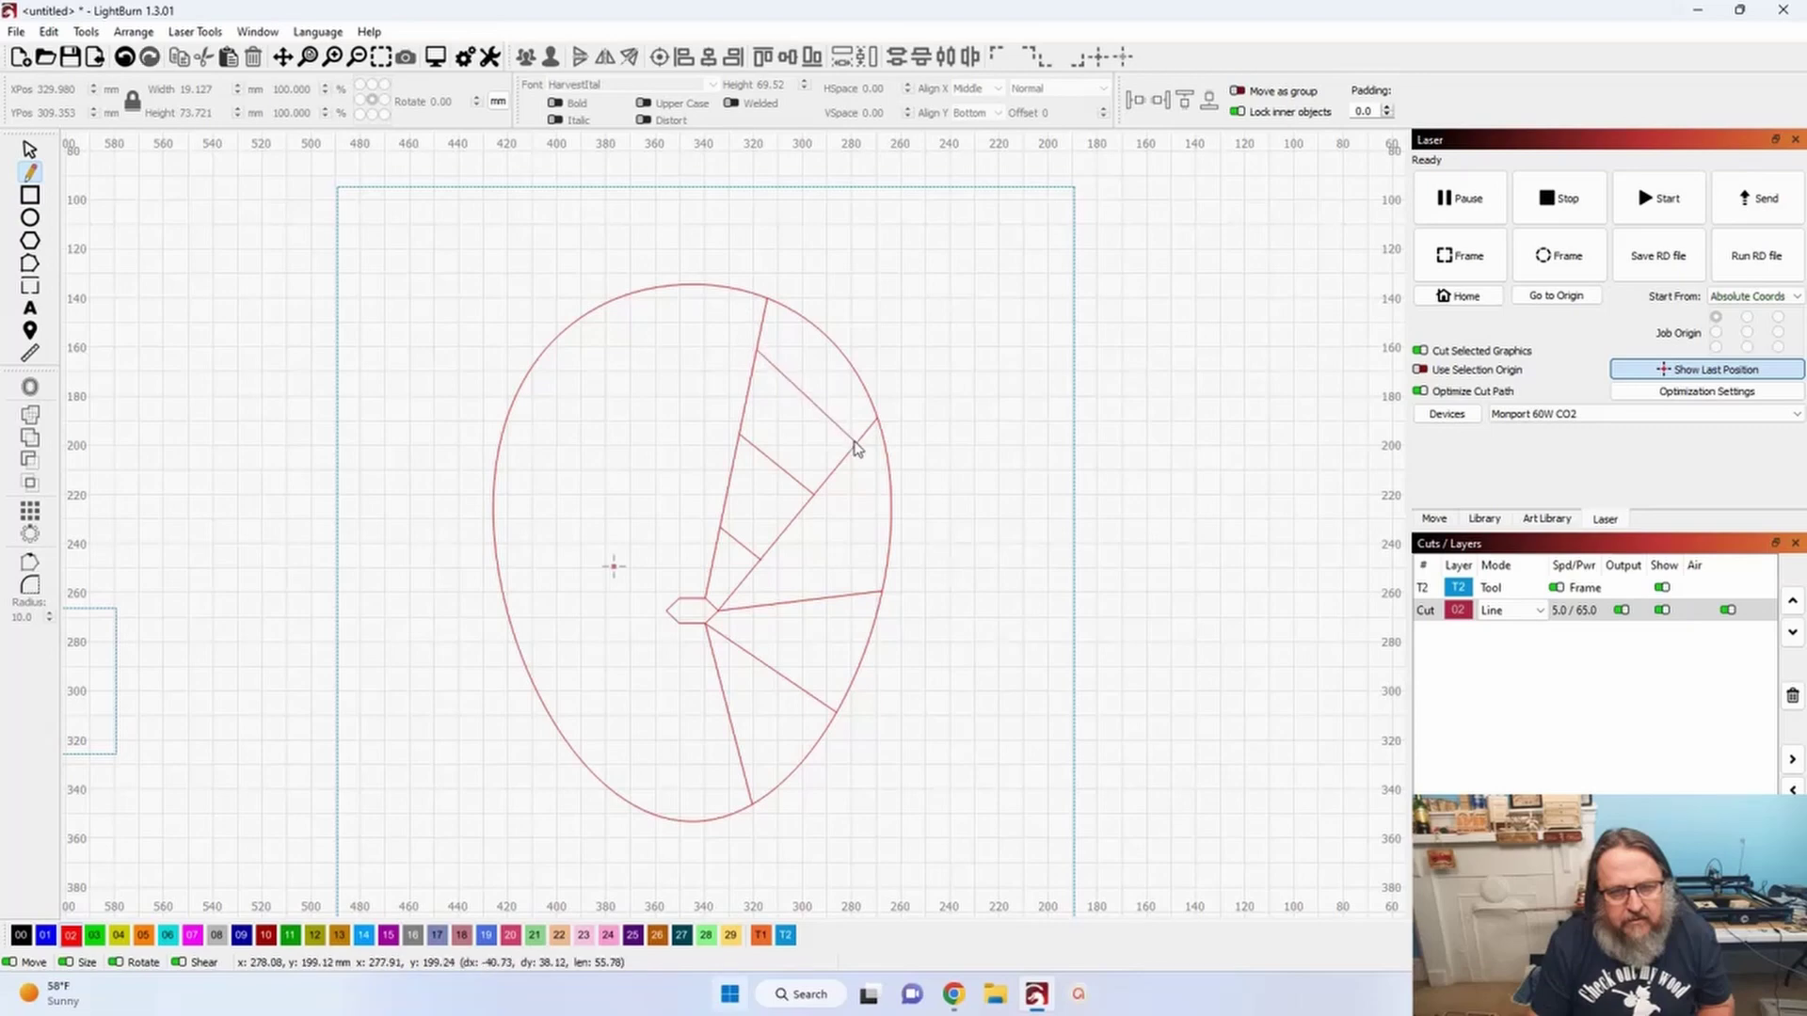
click(858, 441)
right_click(858, 439)
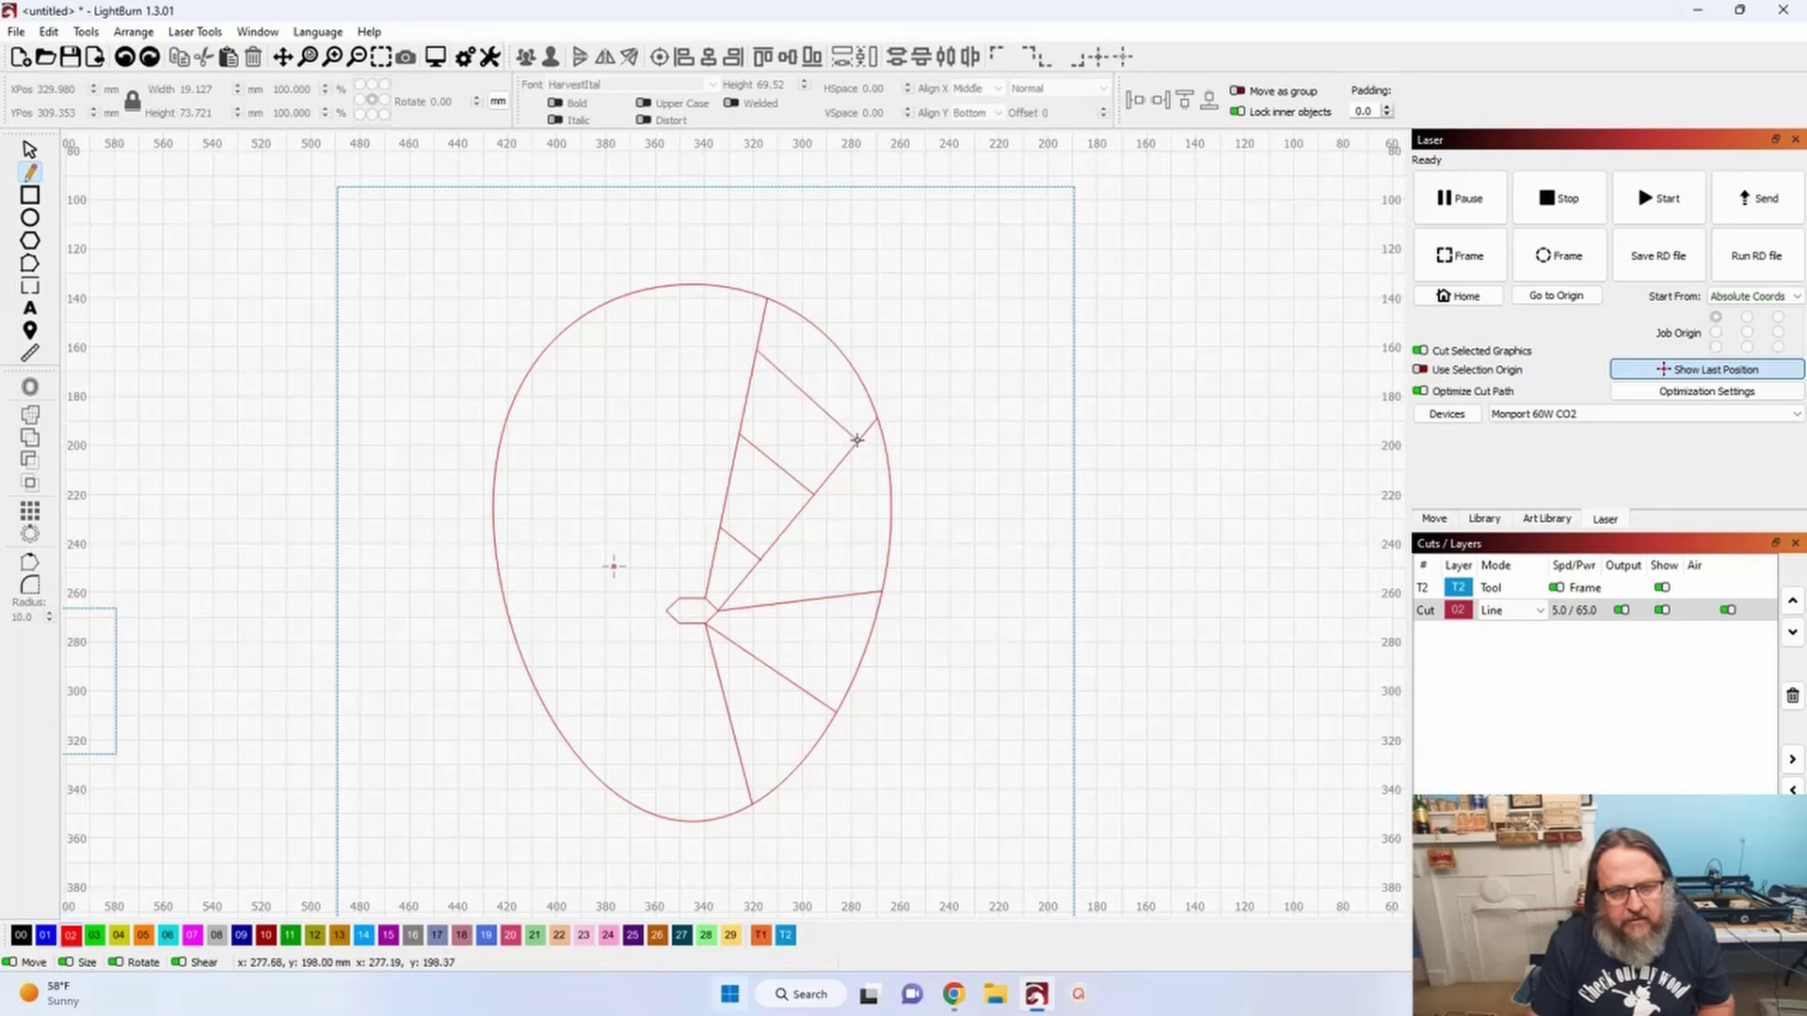
- Continue the innermost cross line as connected segments across the remaining radiating lines, ending on the lowest one
click(759, 558)
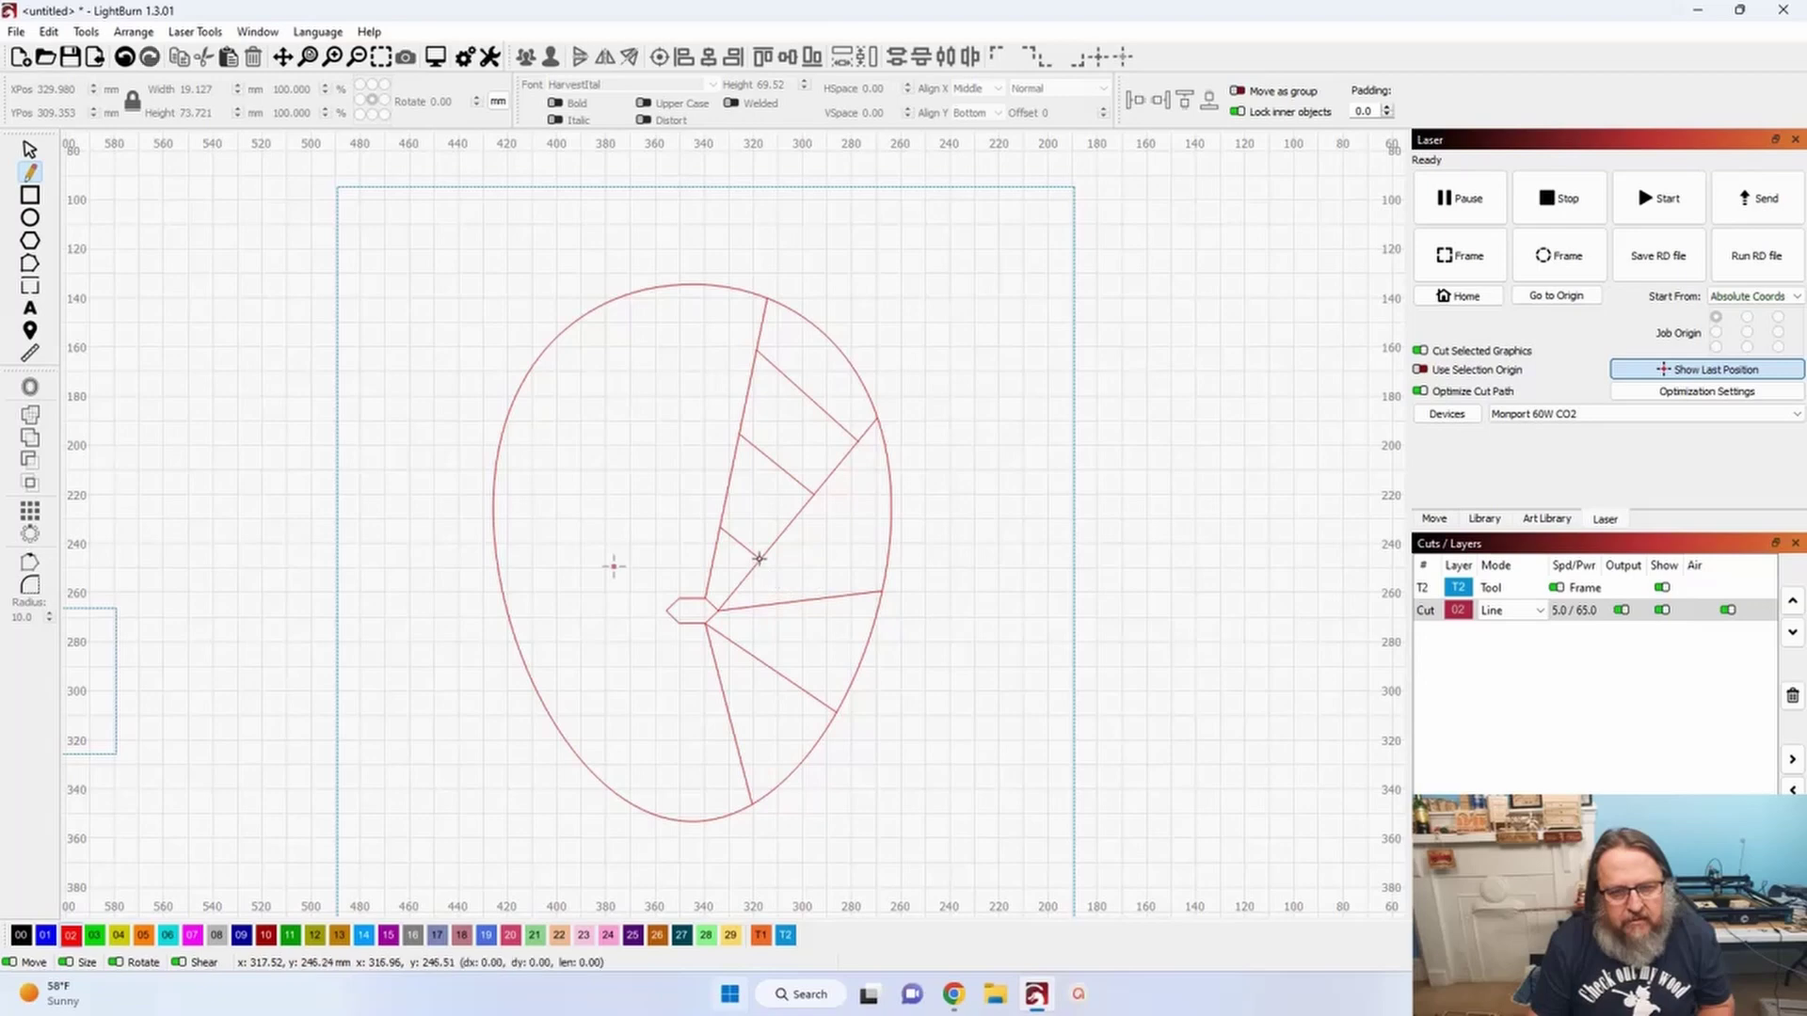
click(771, 604)
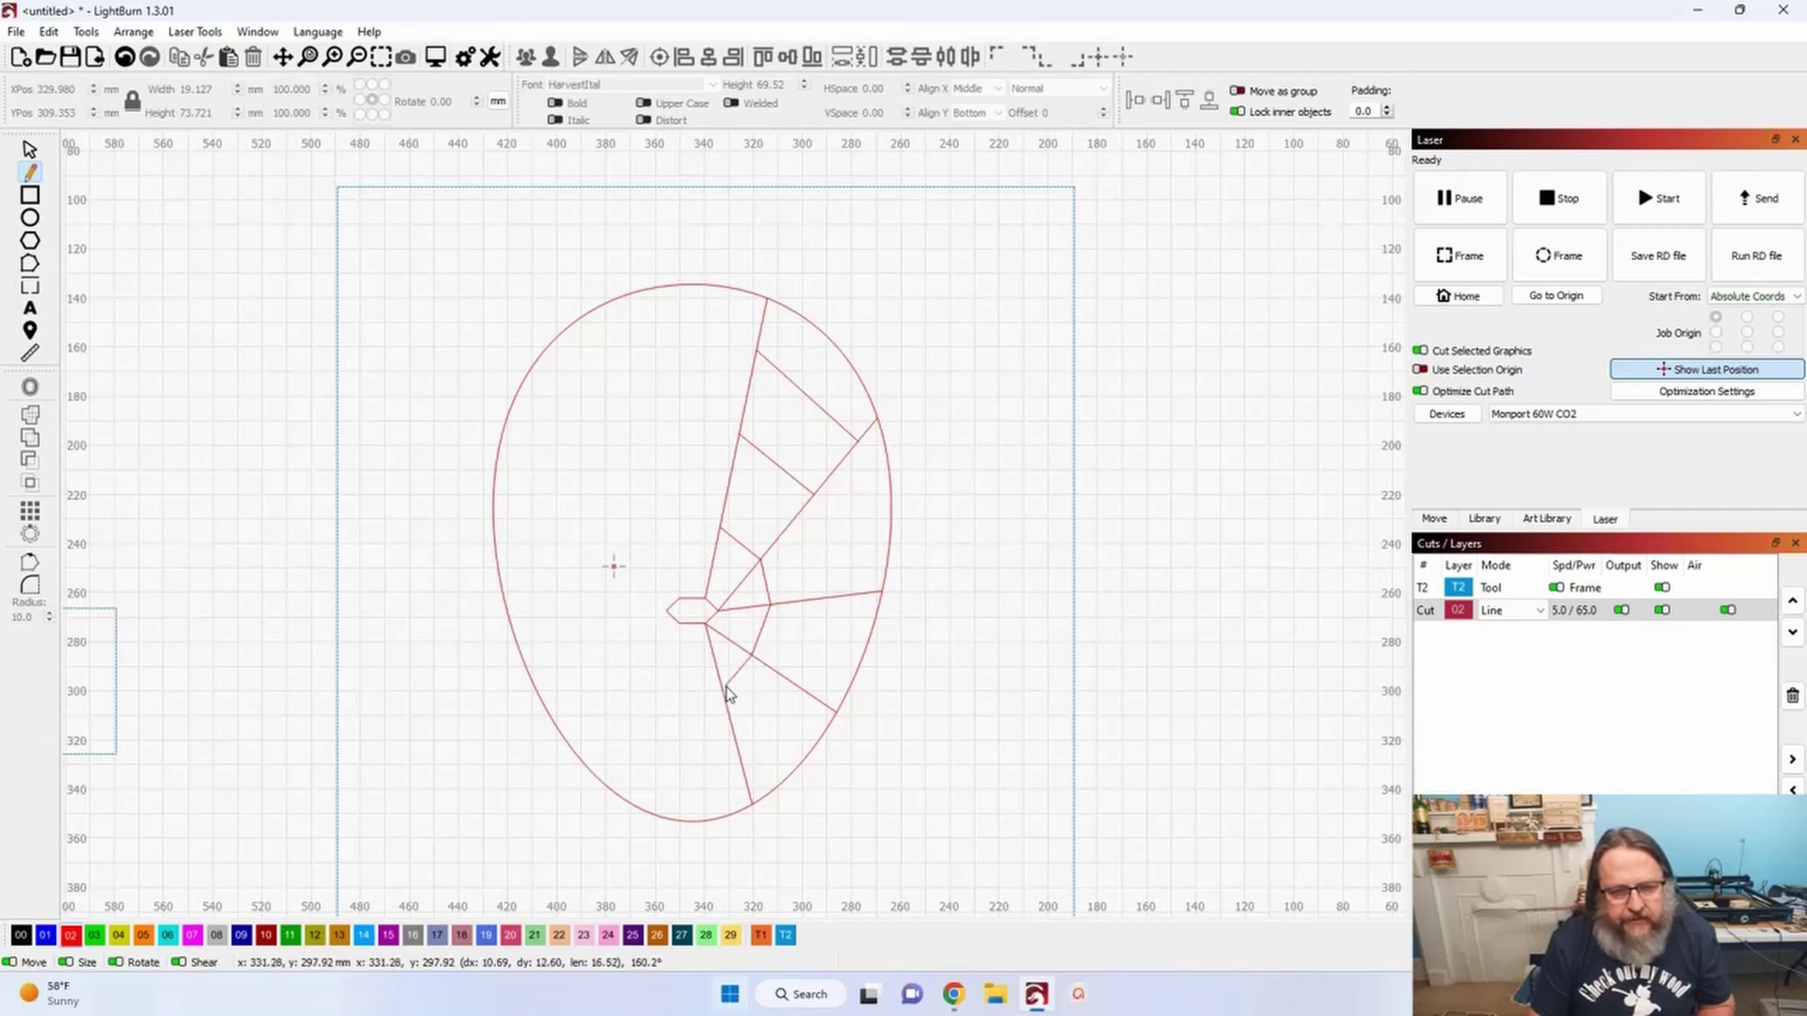
click(721, 681)
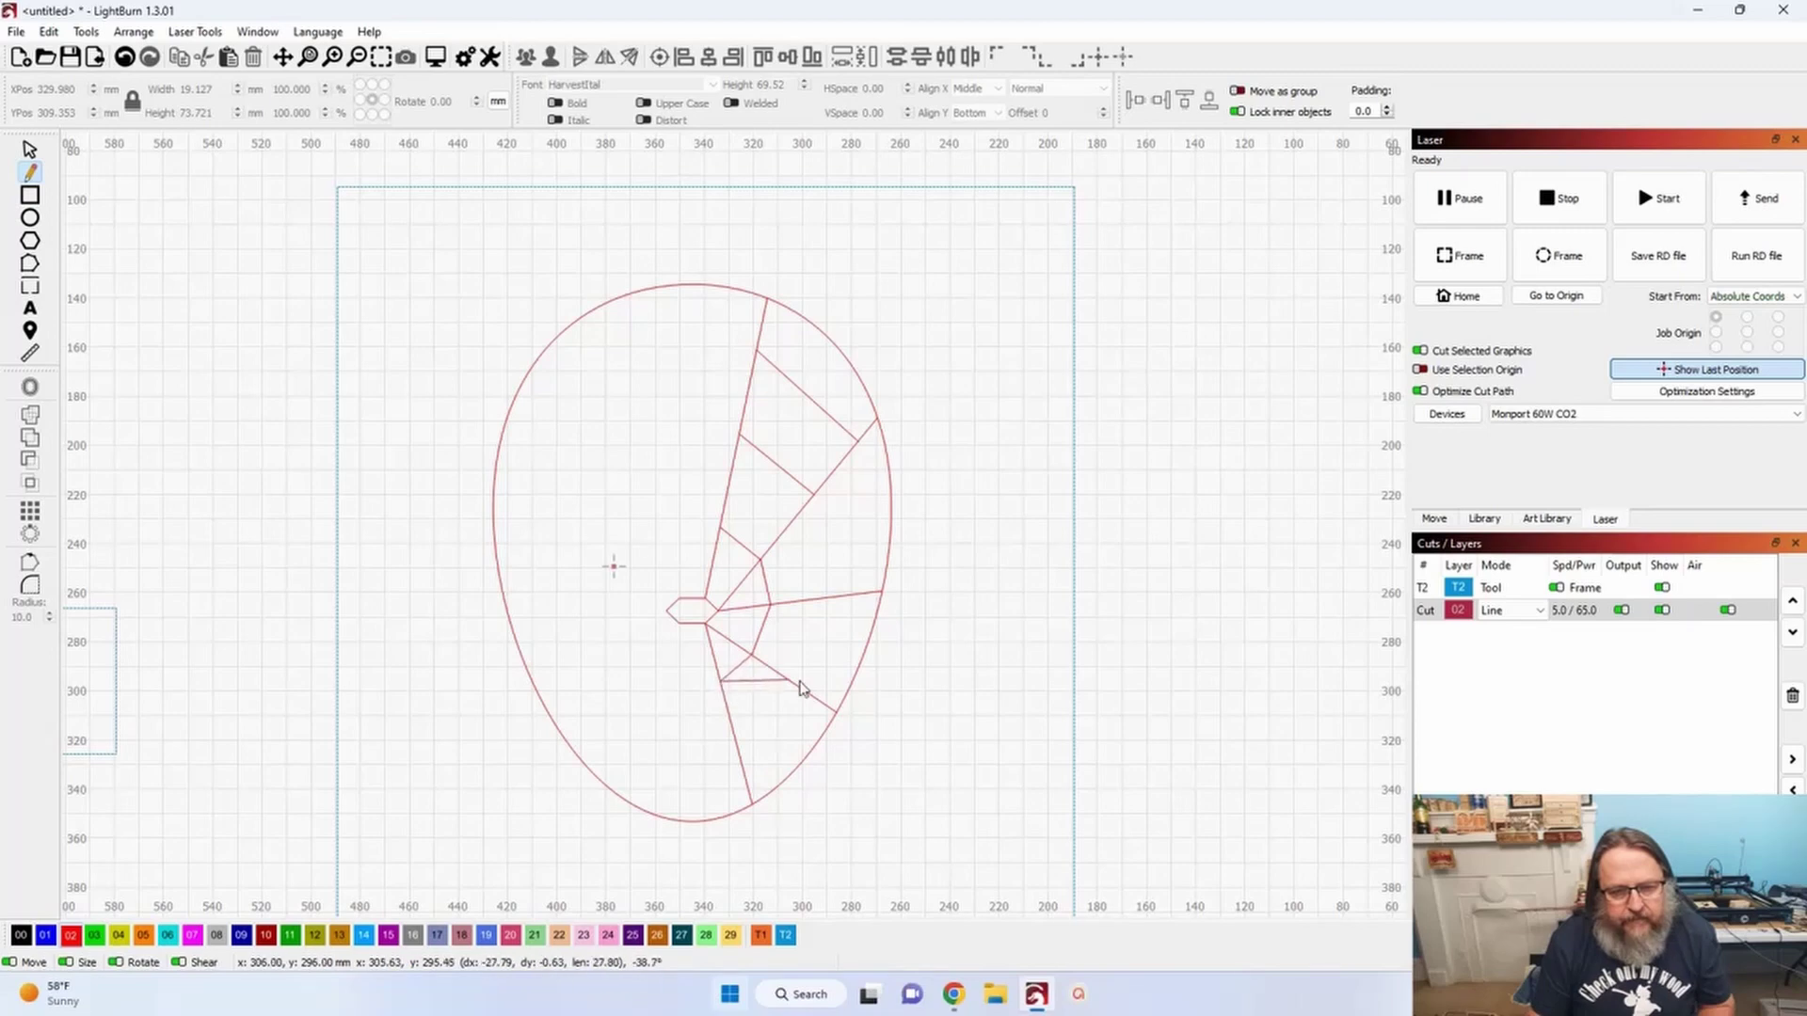
right_click(851, 663)
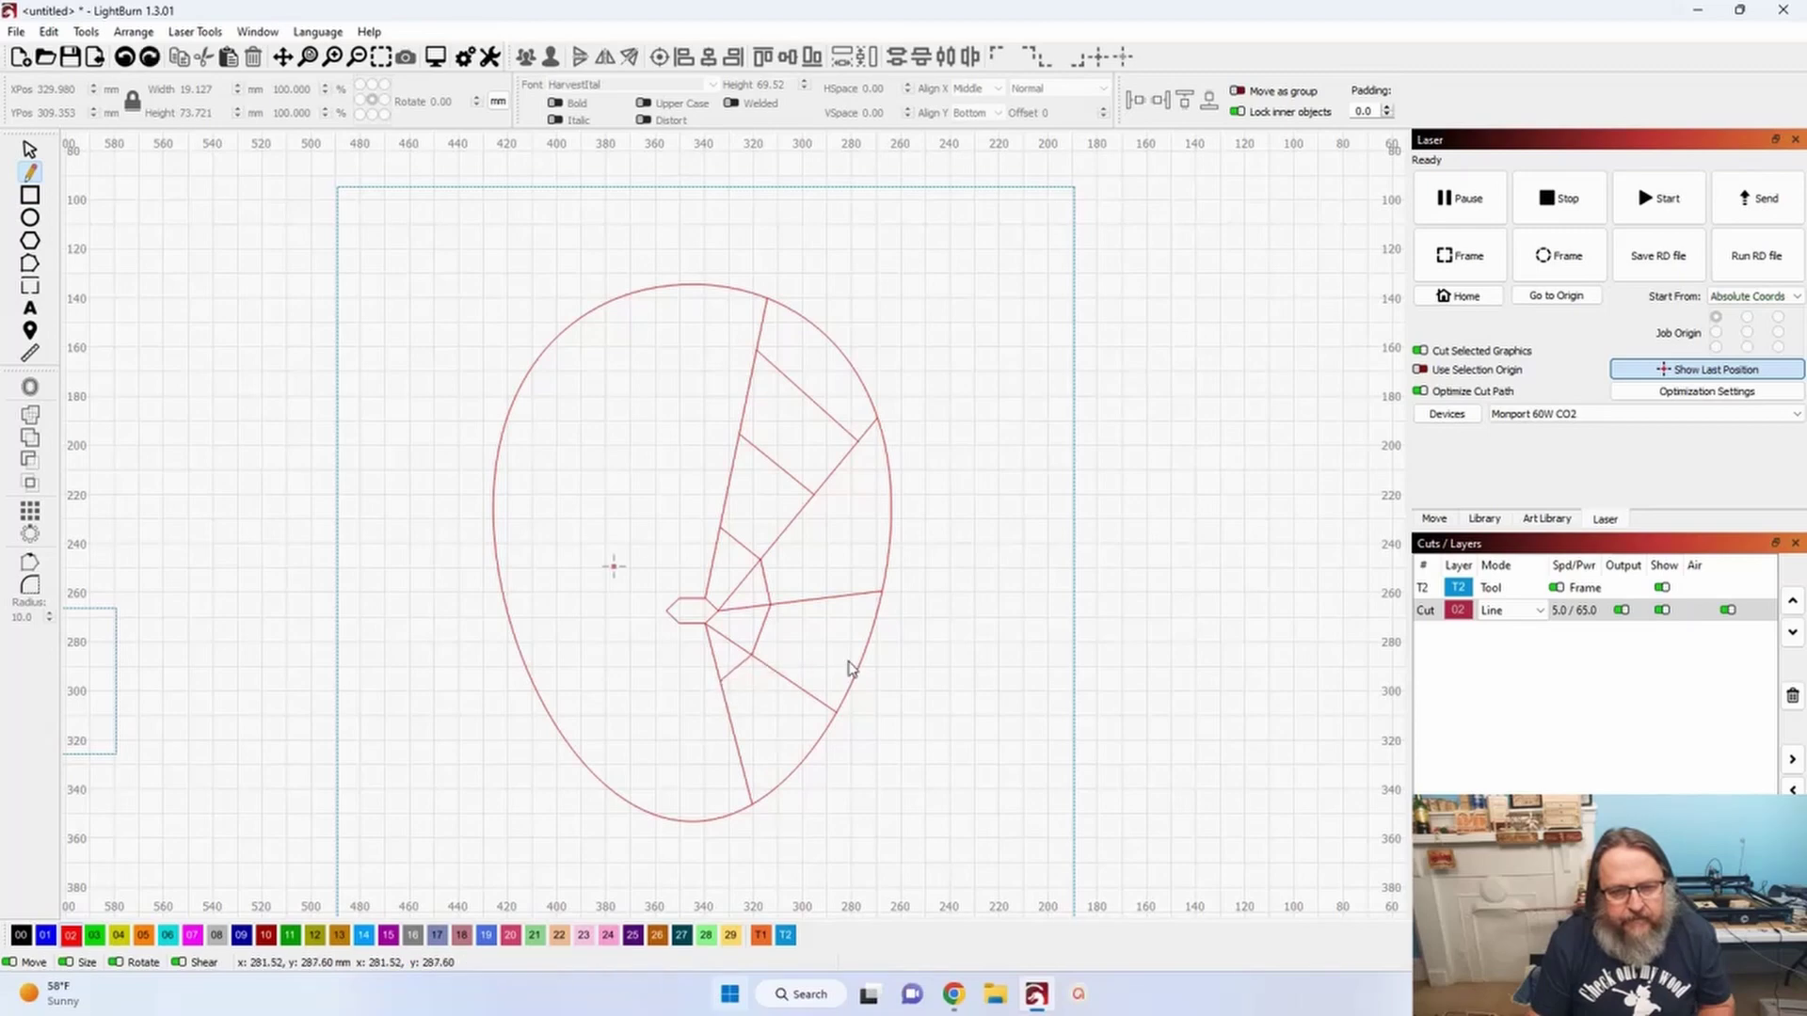
- Continue the middle cross line as connected segments across the remaining radiating lines, ending on the lowest one
click(813, 495)
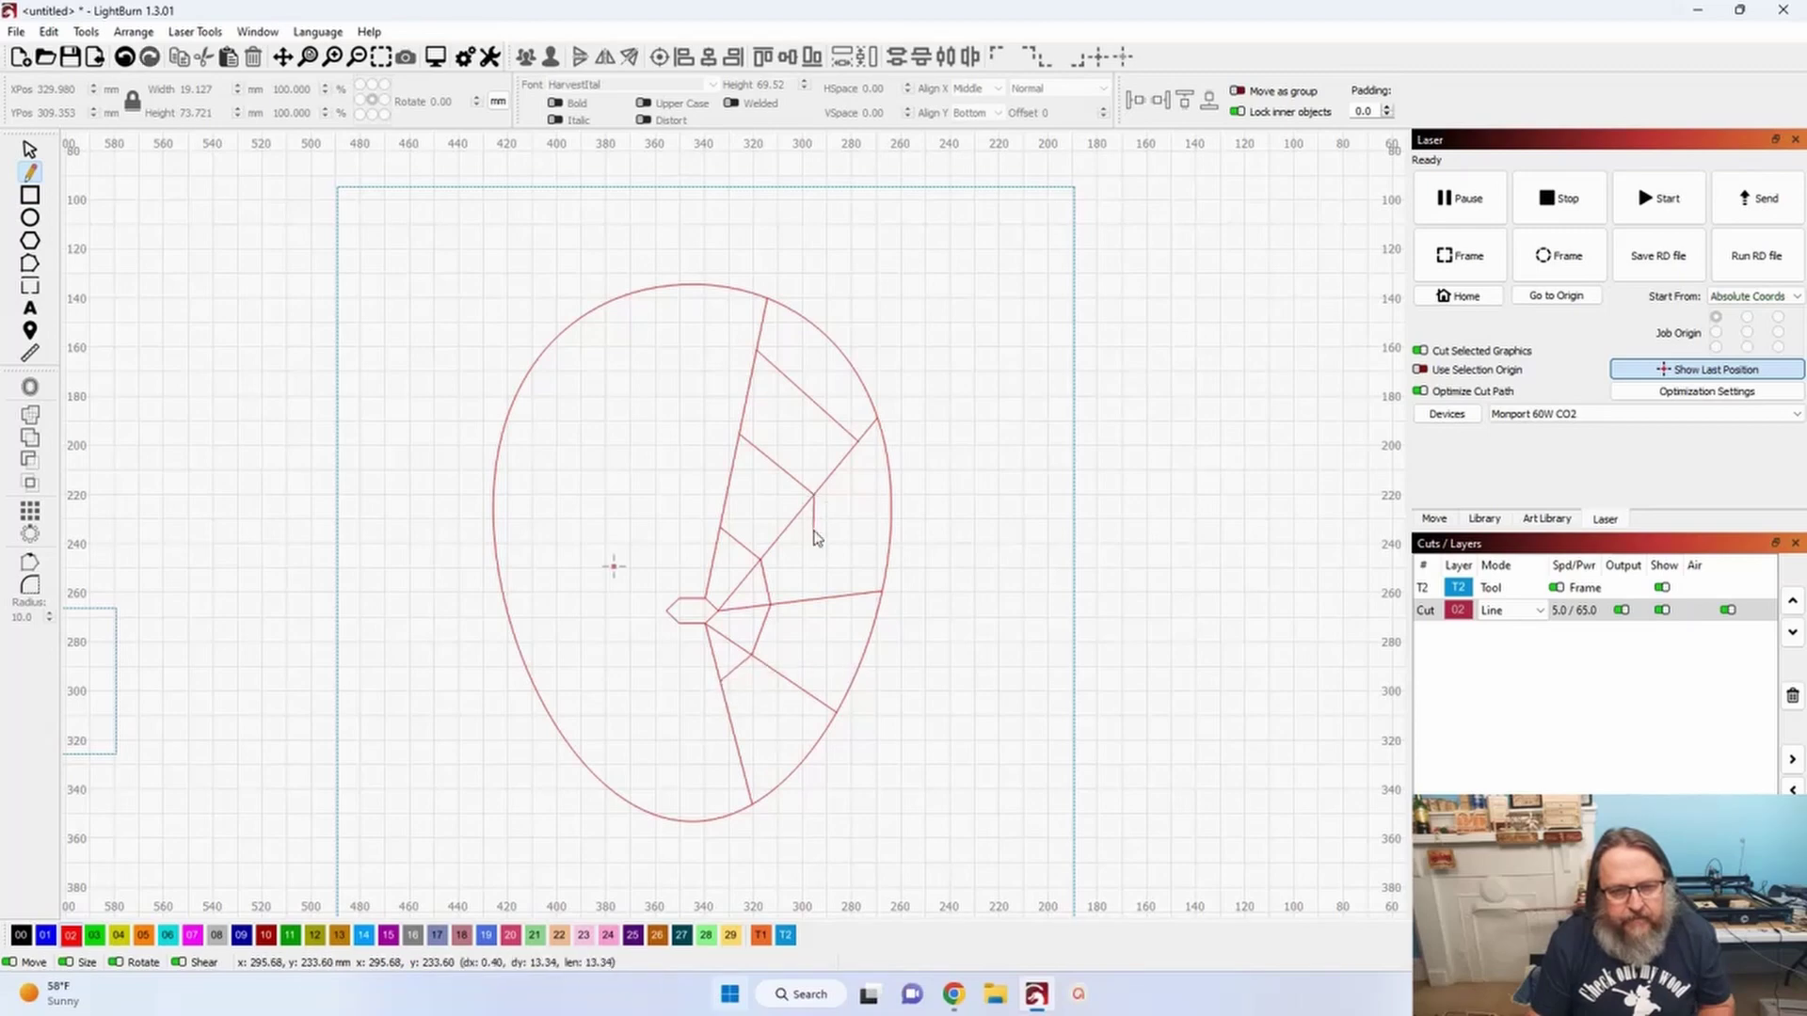
click(829, 597)
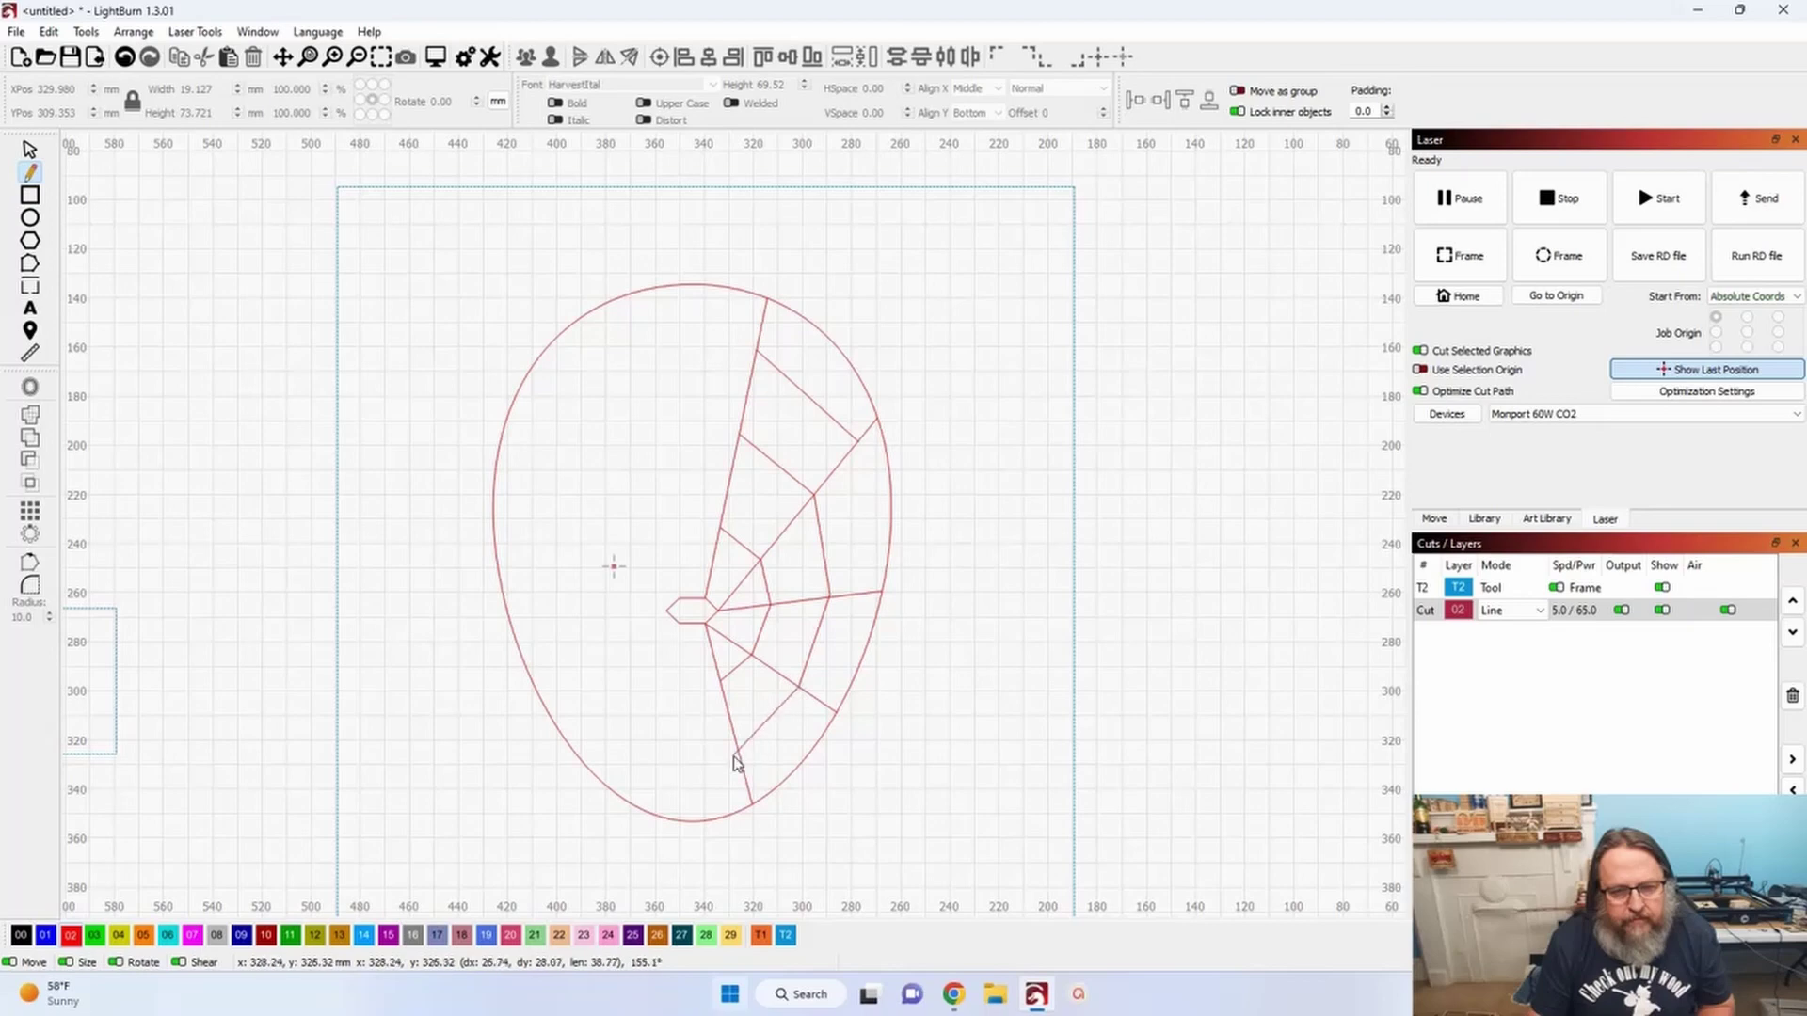
click(740, 754)
right_click(815, 707)
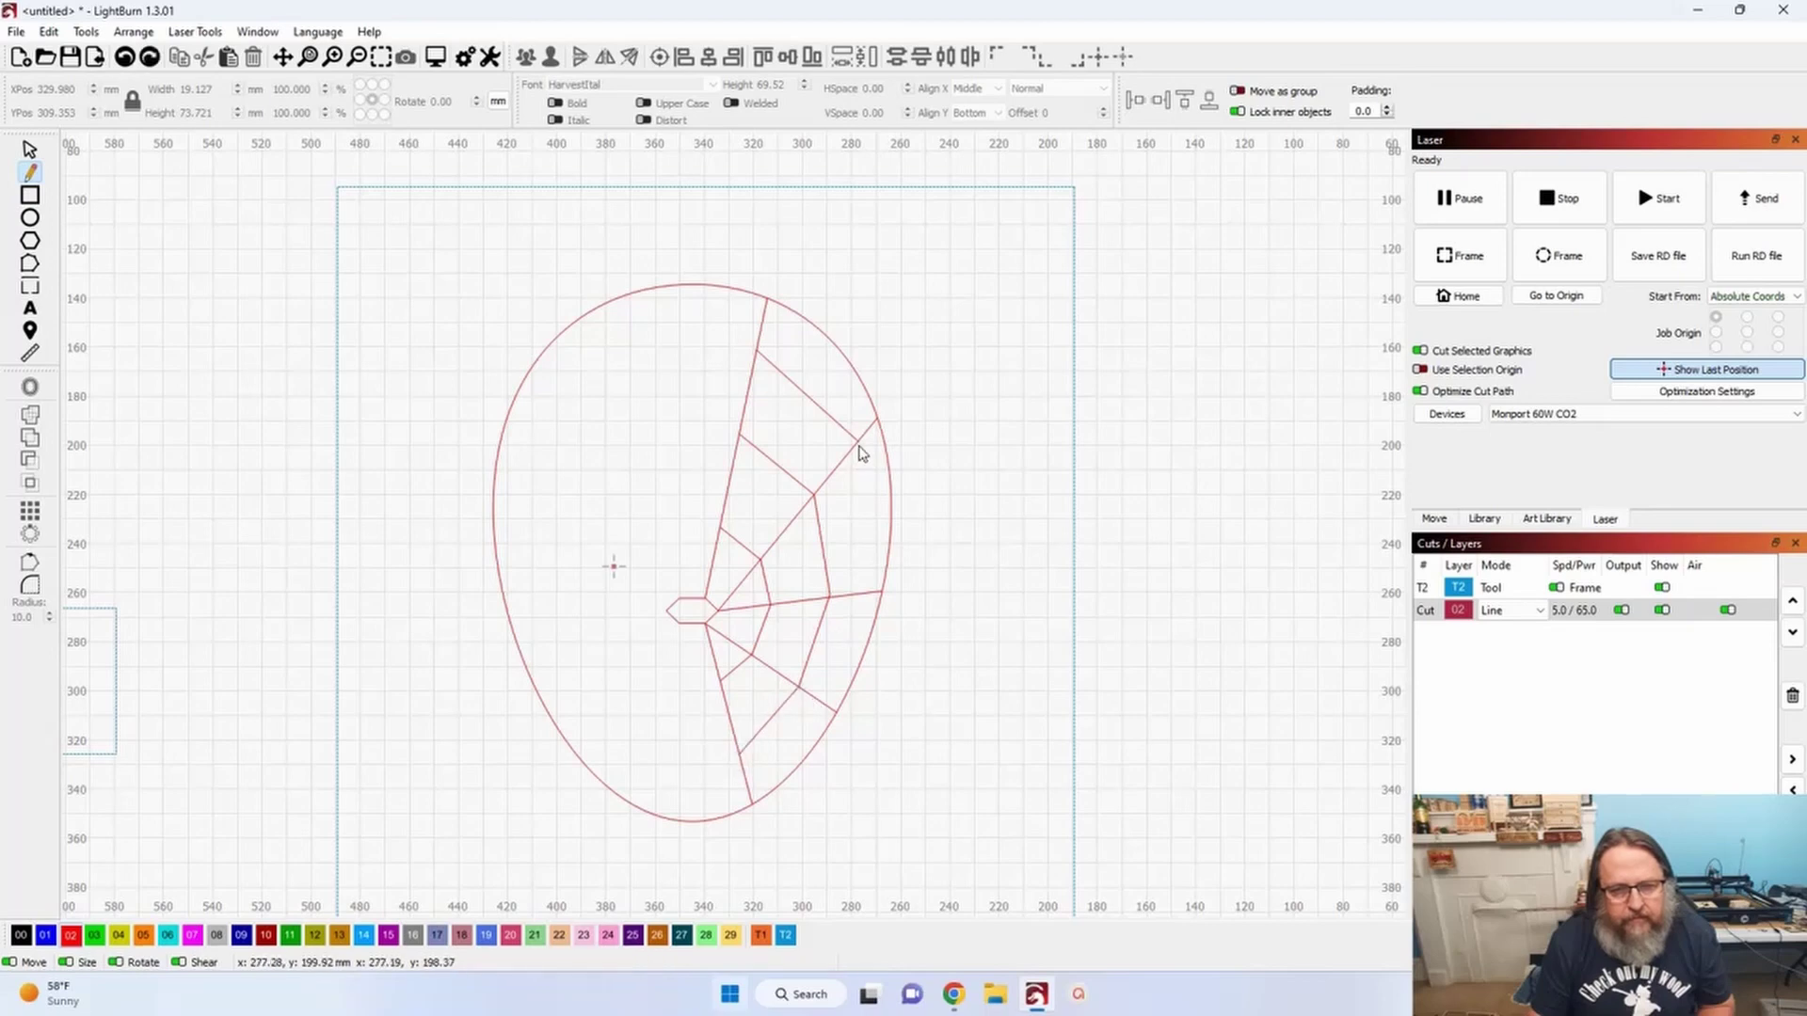
- Continue the outermost cross line just inside the egg's edge across the remaining radiating lines, ending near the foot of the lowest one
click(858, 440)
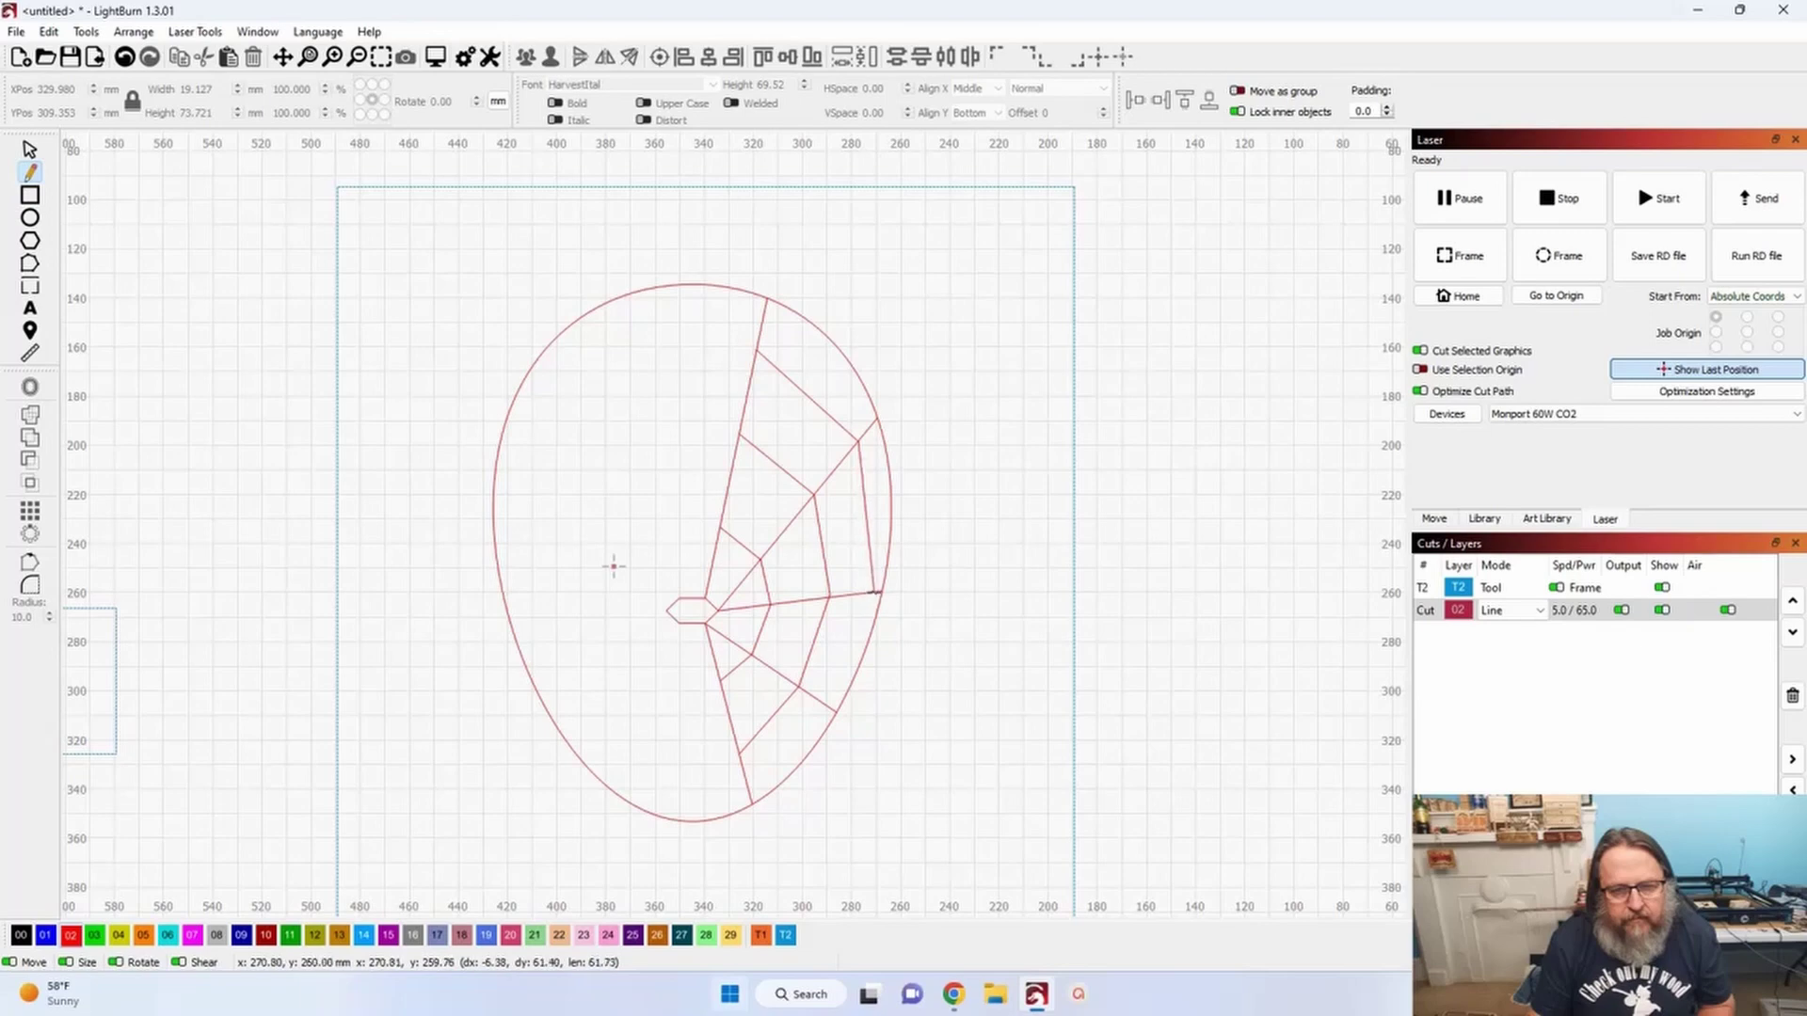
click(875, 591)
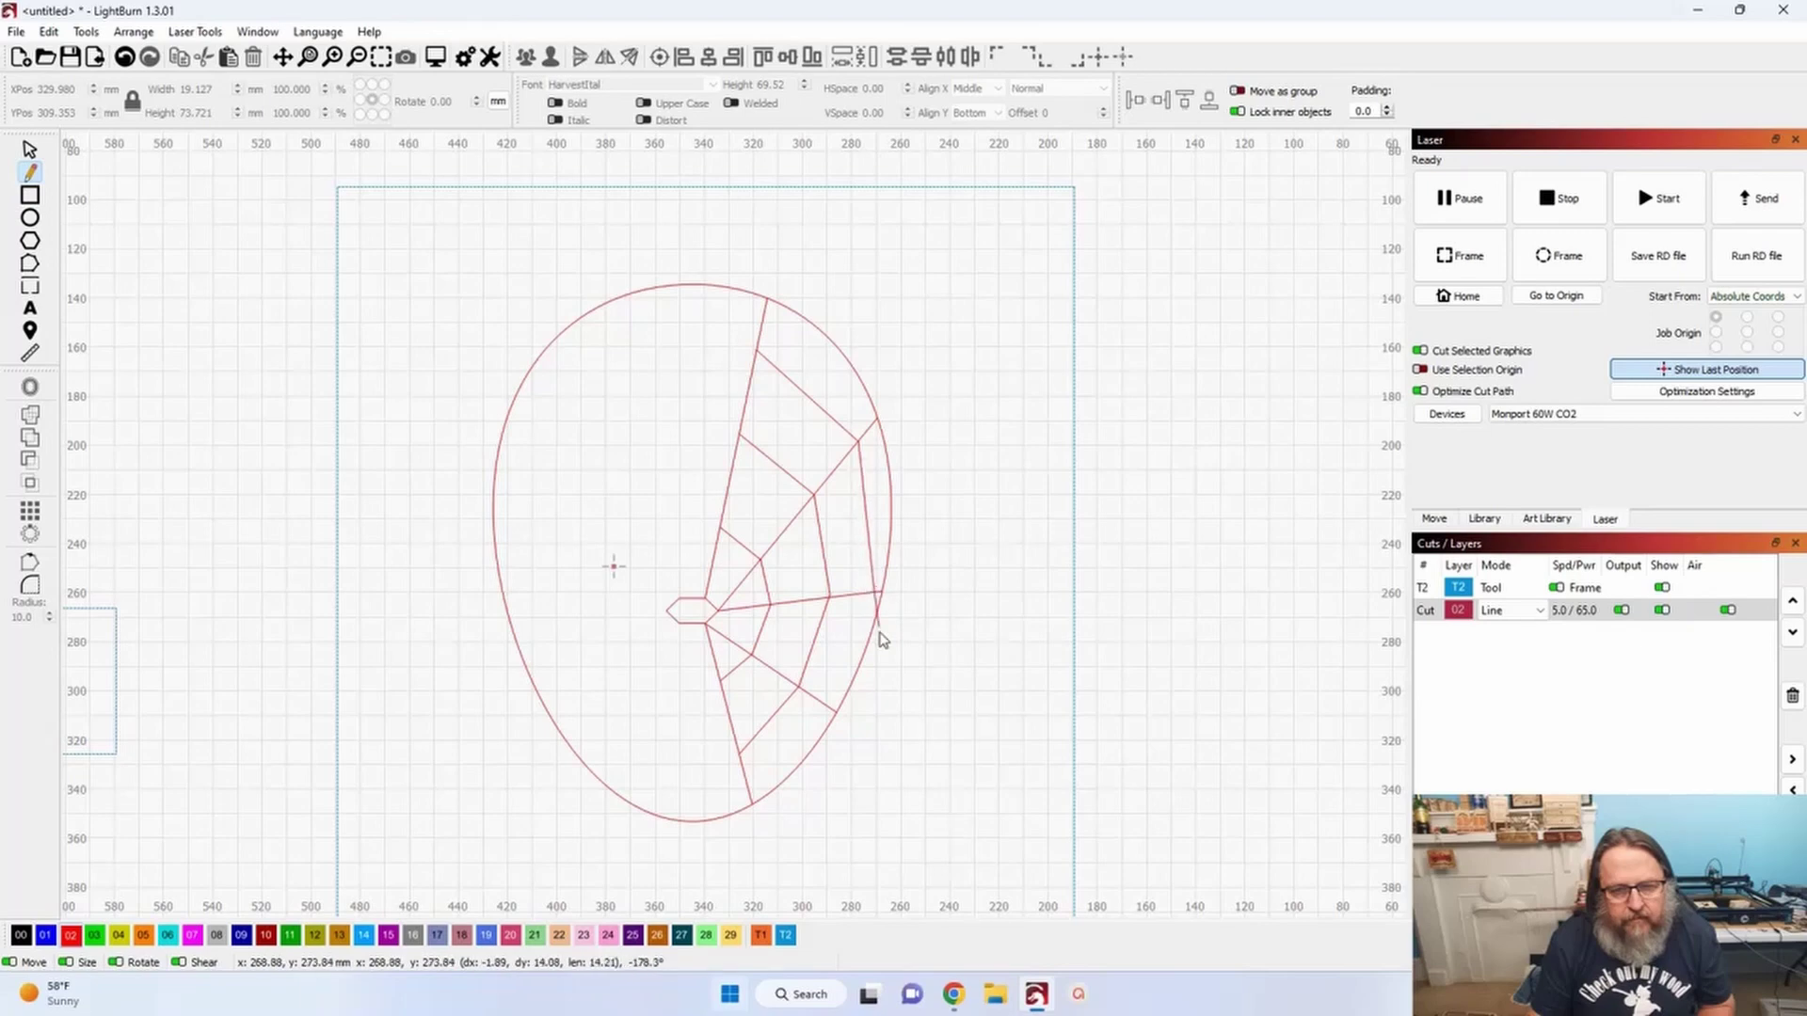
click(829, 706)
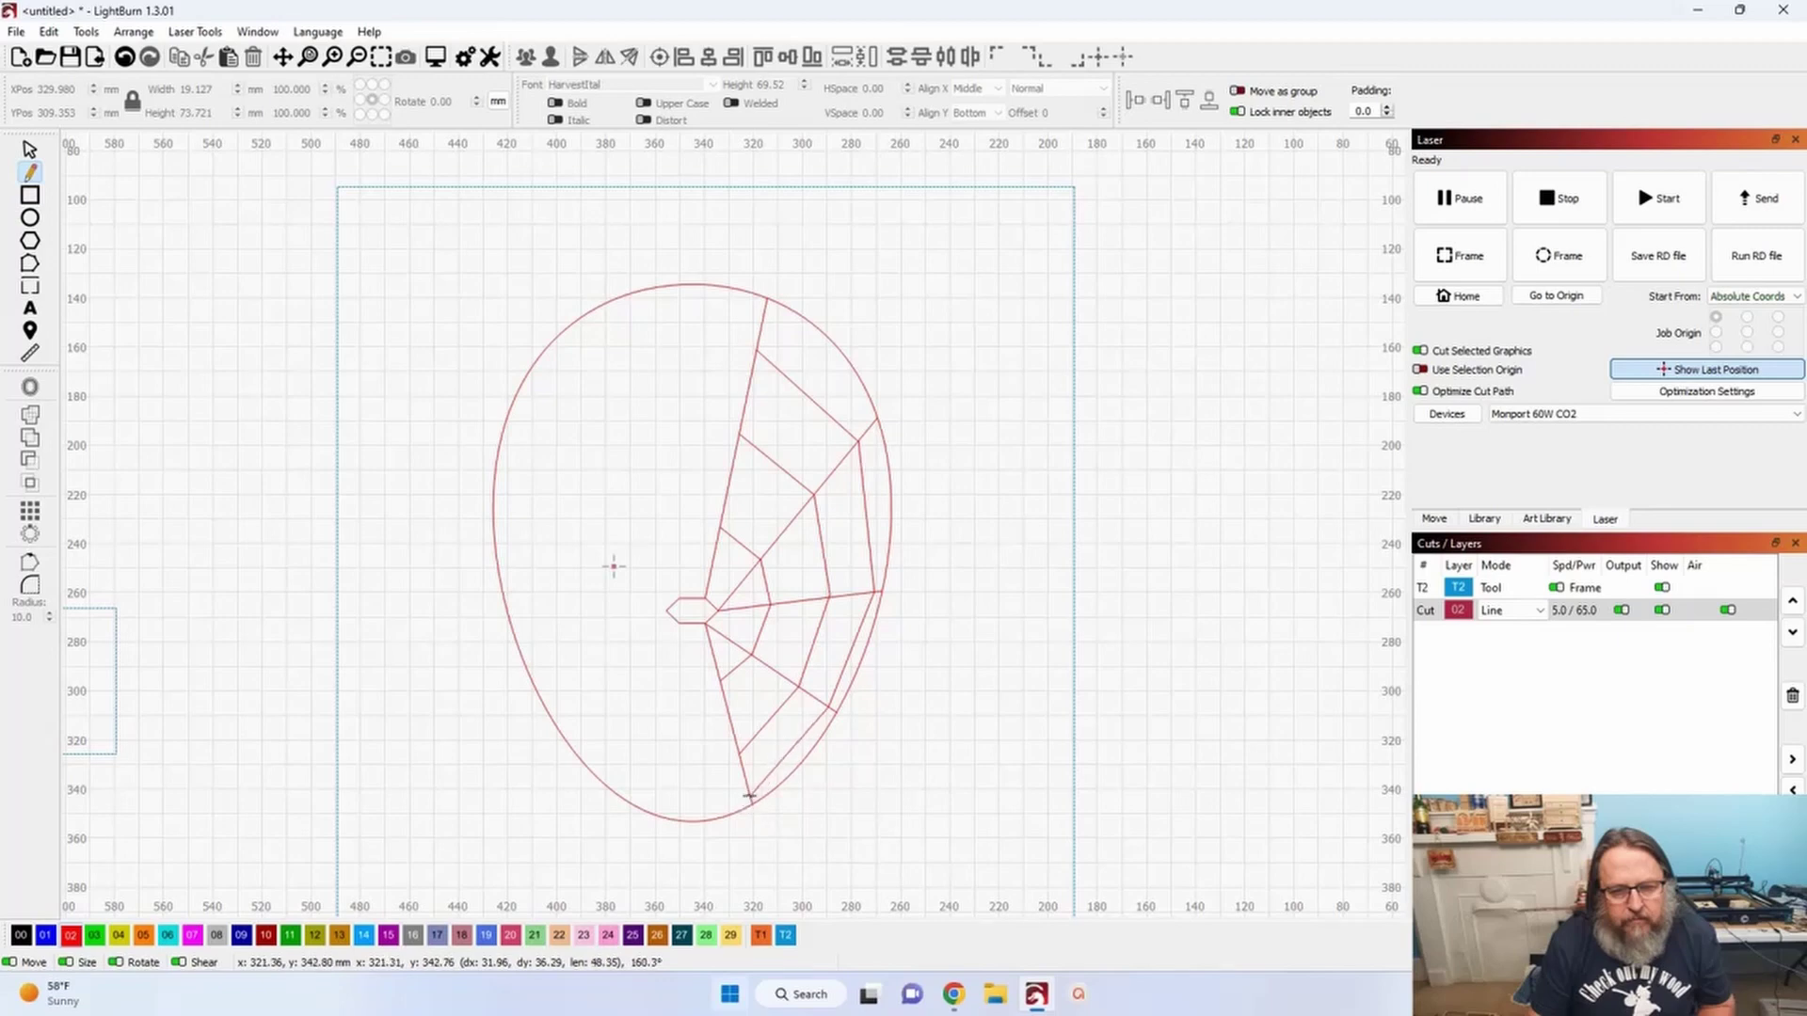
click(750, 796)
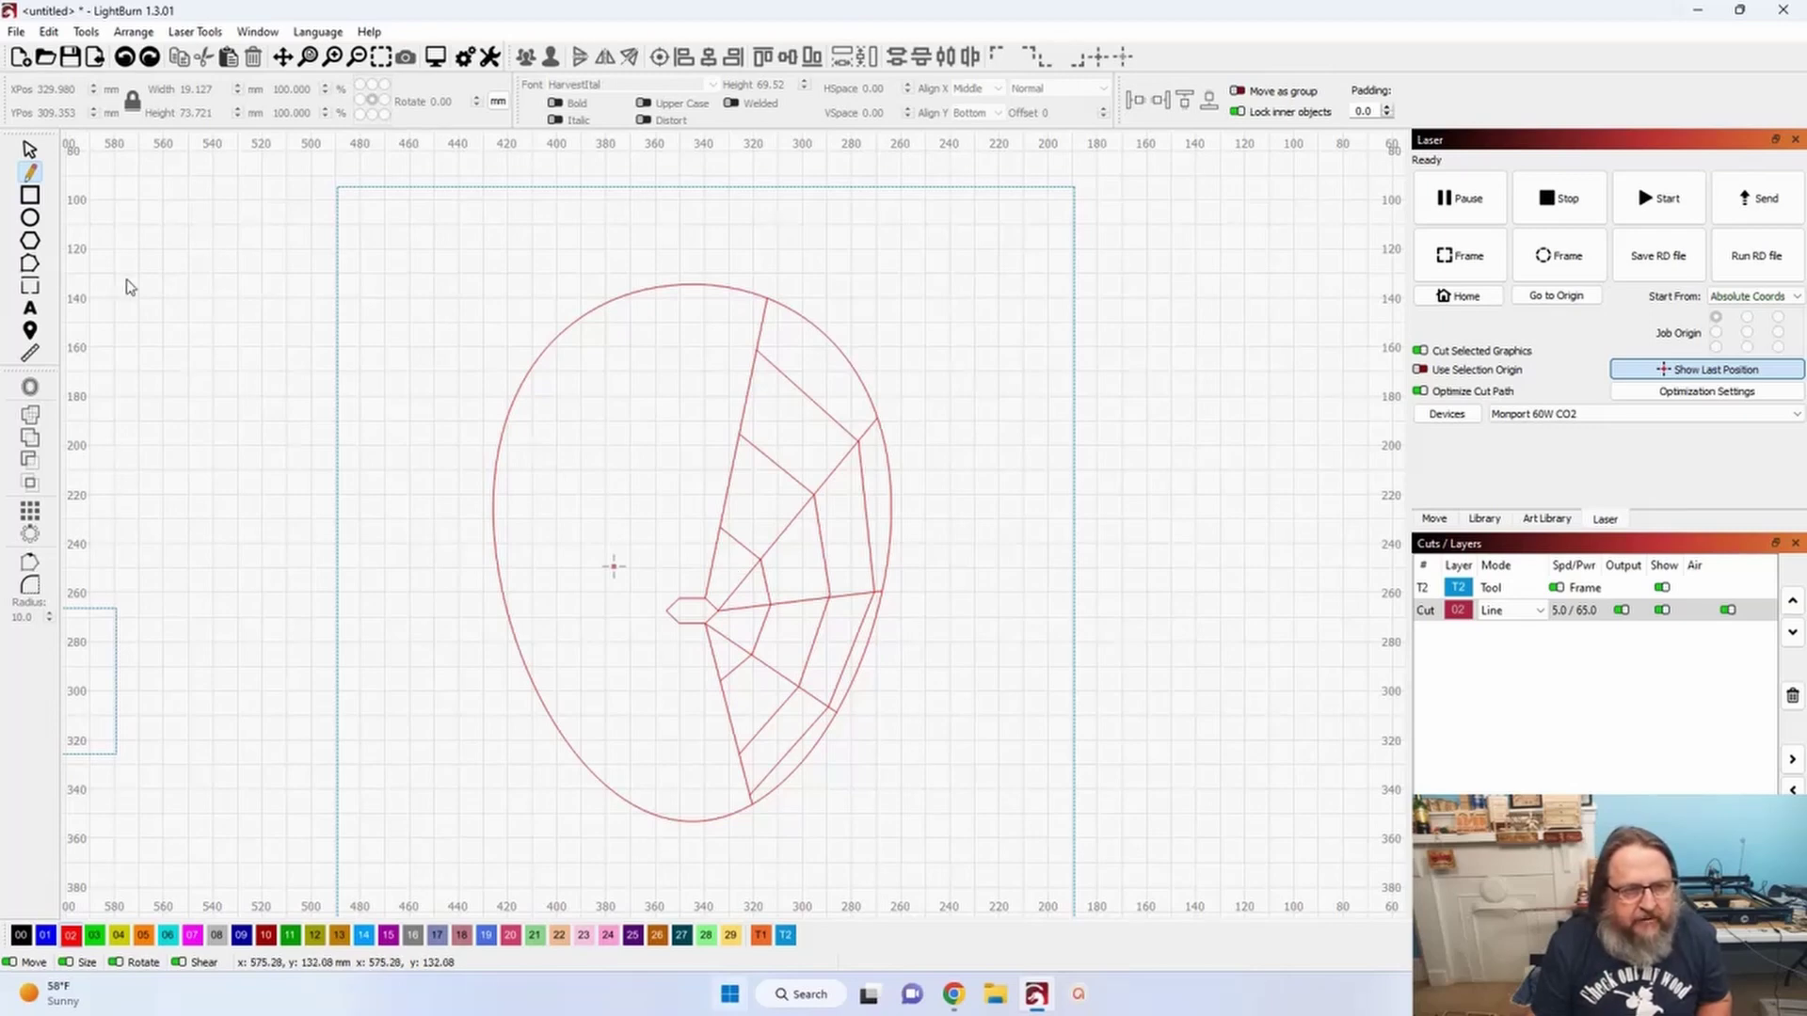
- Insert a midpoint node in every segment of the inner, middle and outer cross lines
click(29, 264)
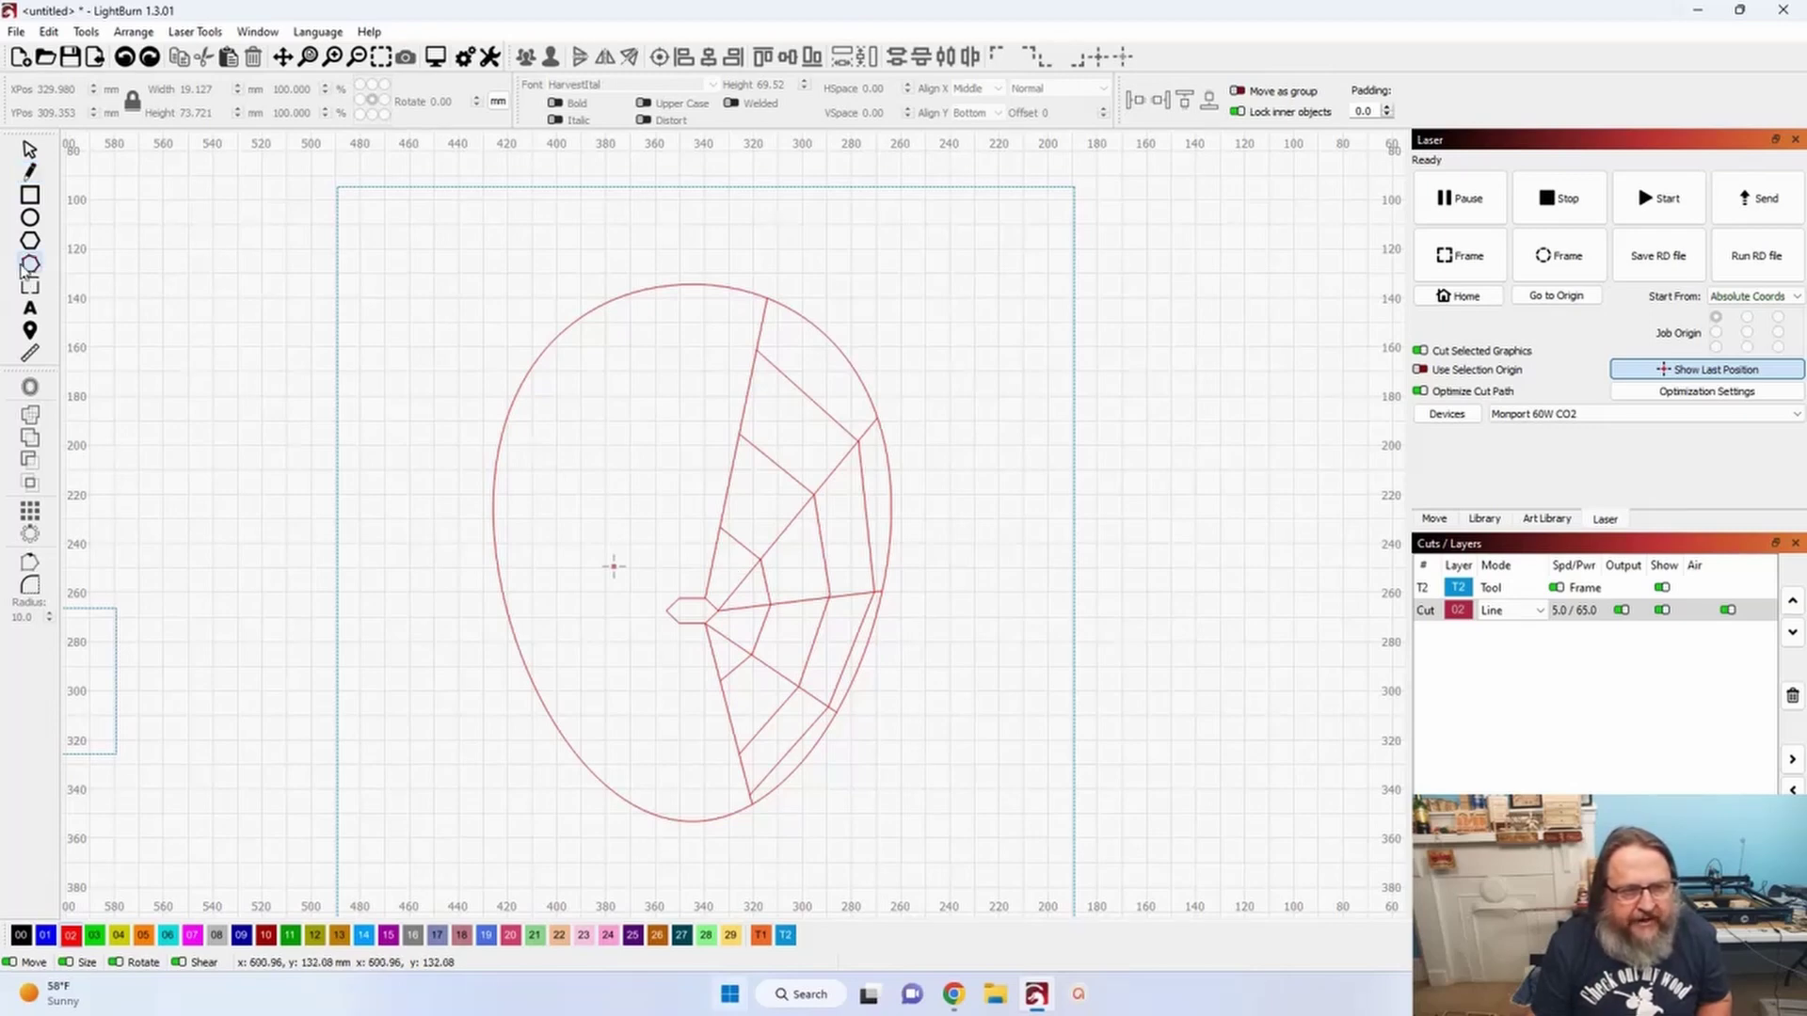
click(806, 397)
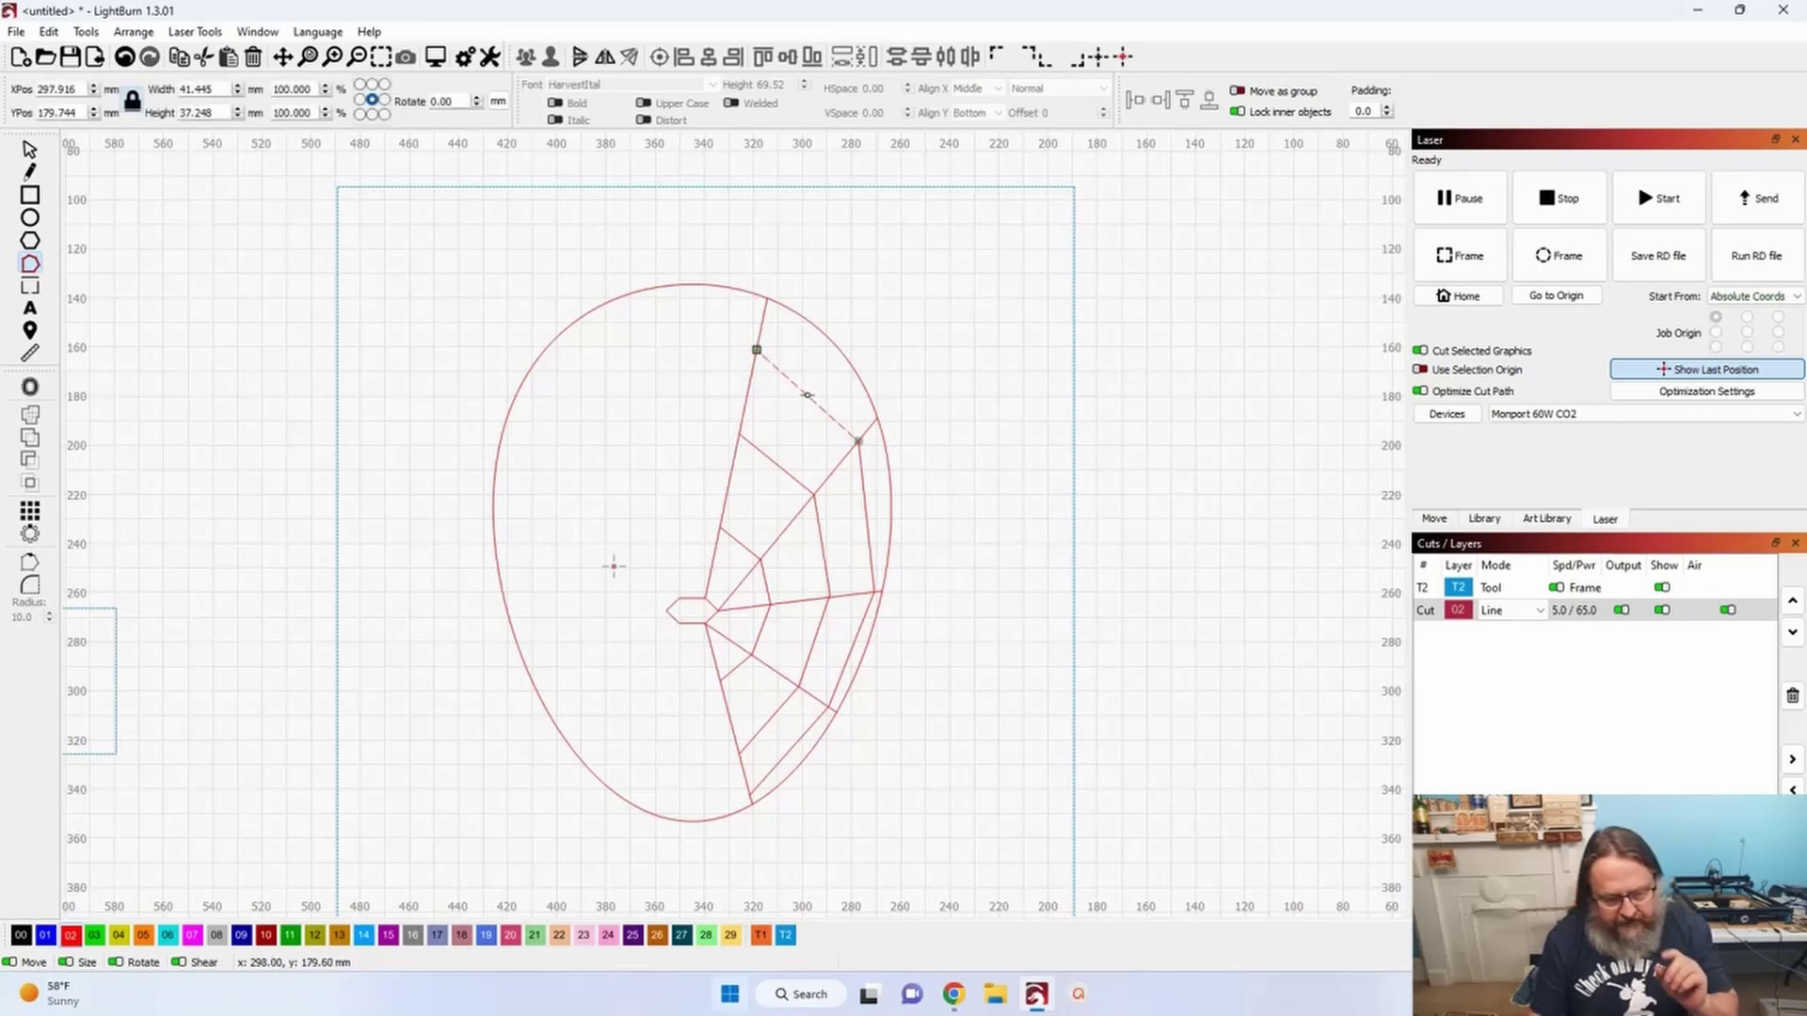
click(775, 464)
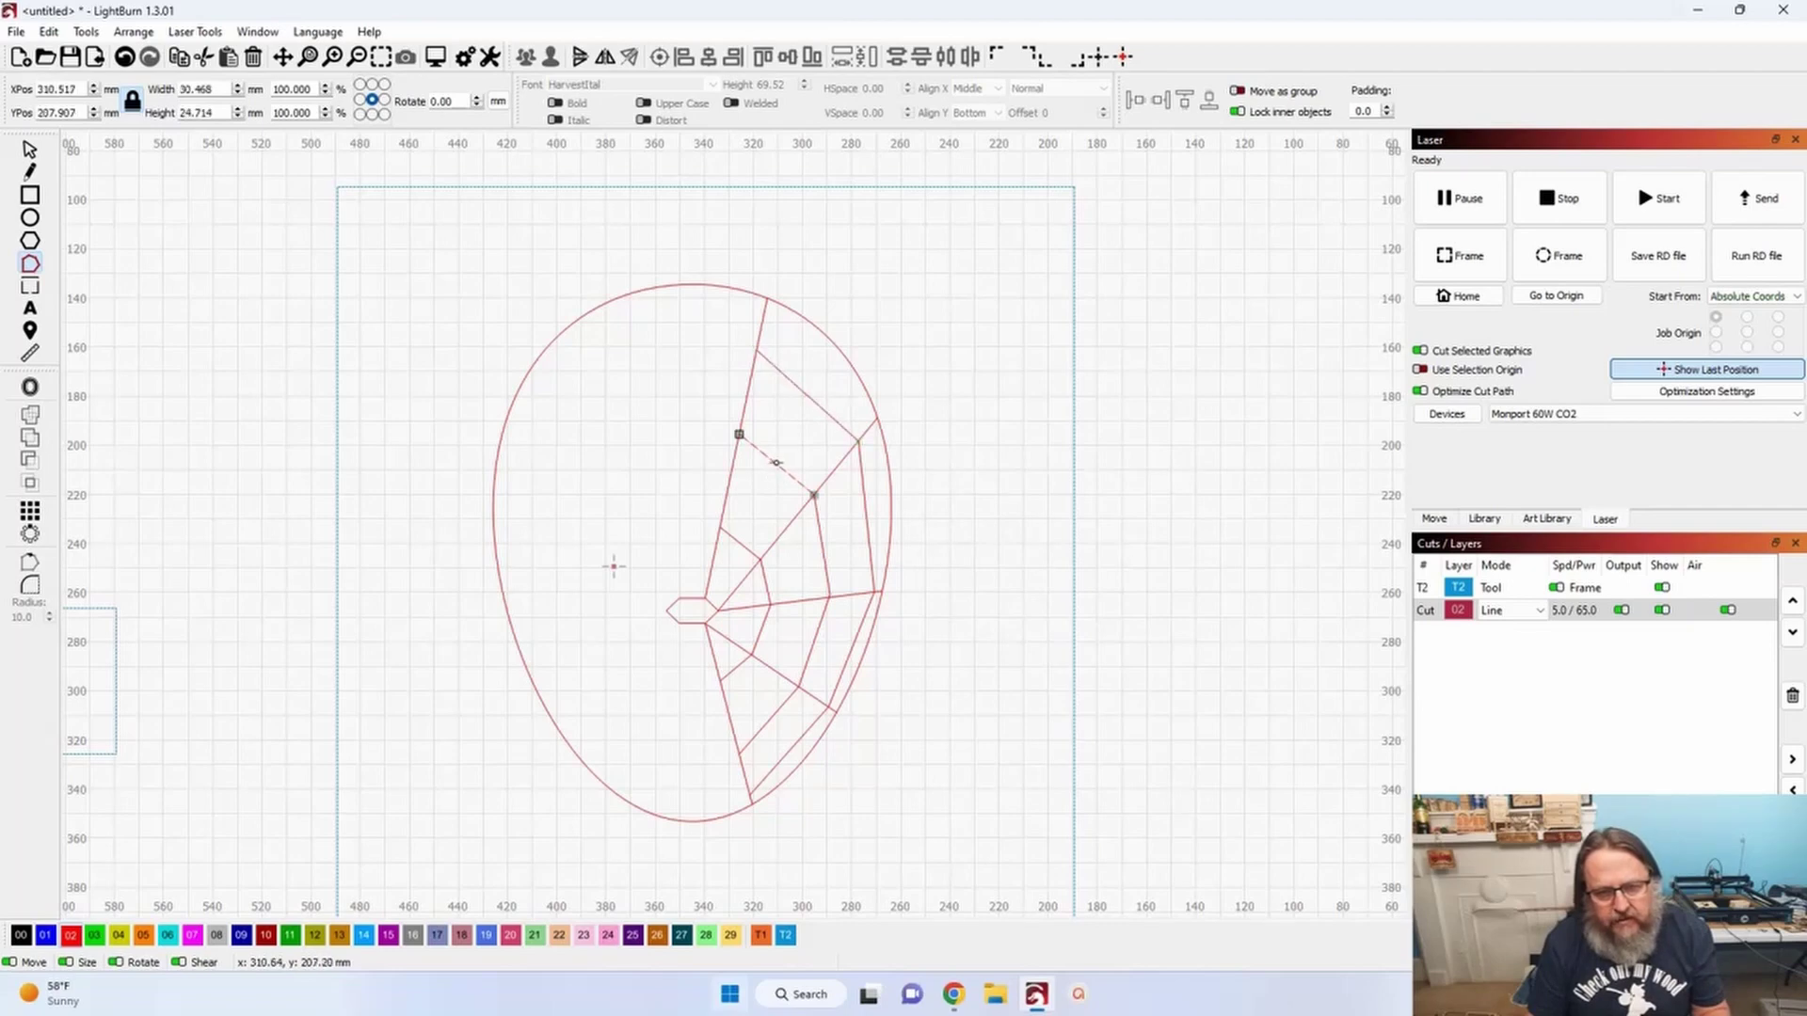
click(732, 538)
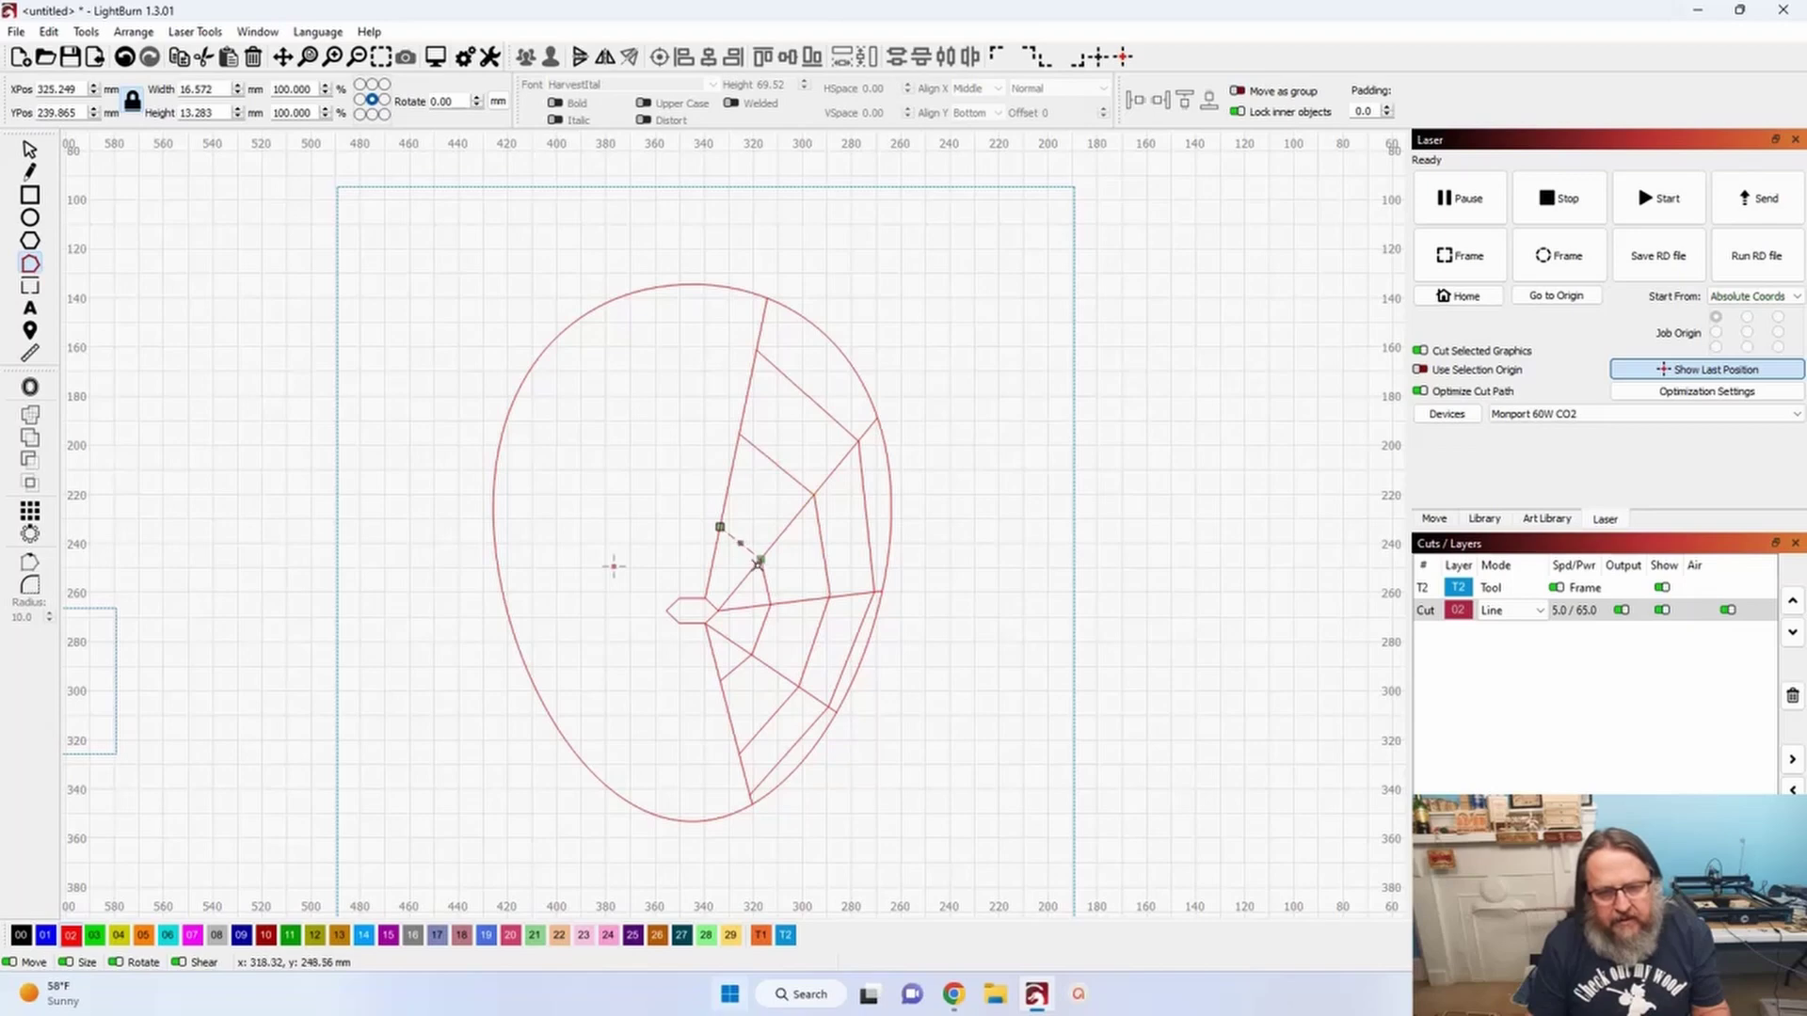
click(767, 583)
click(823, 549)
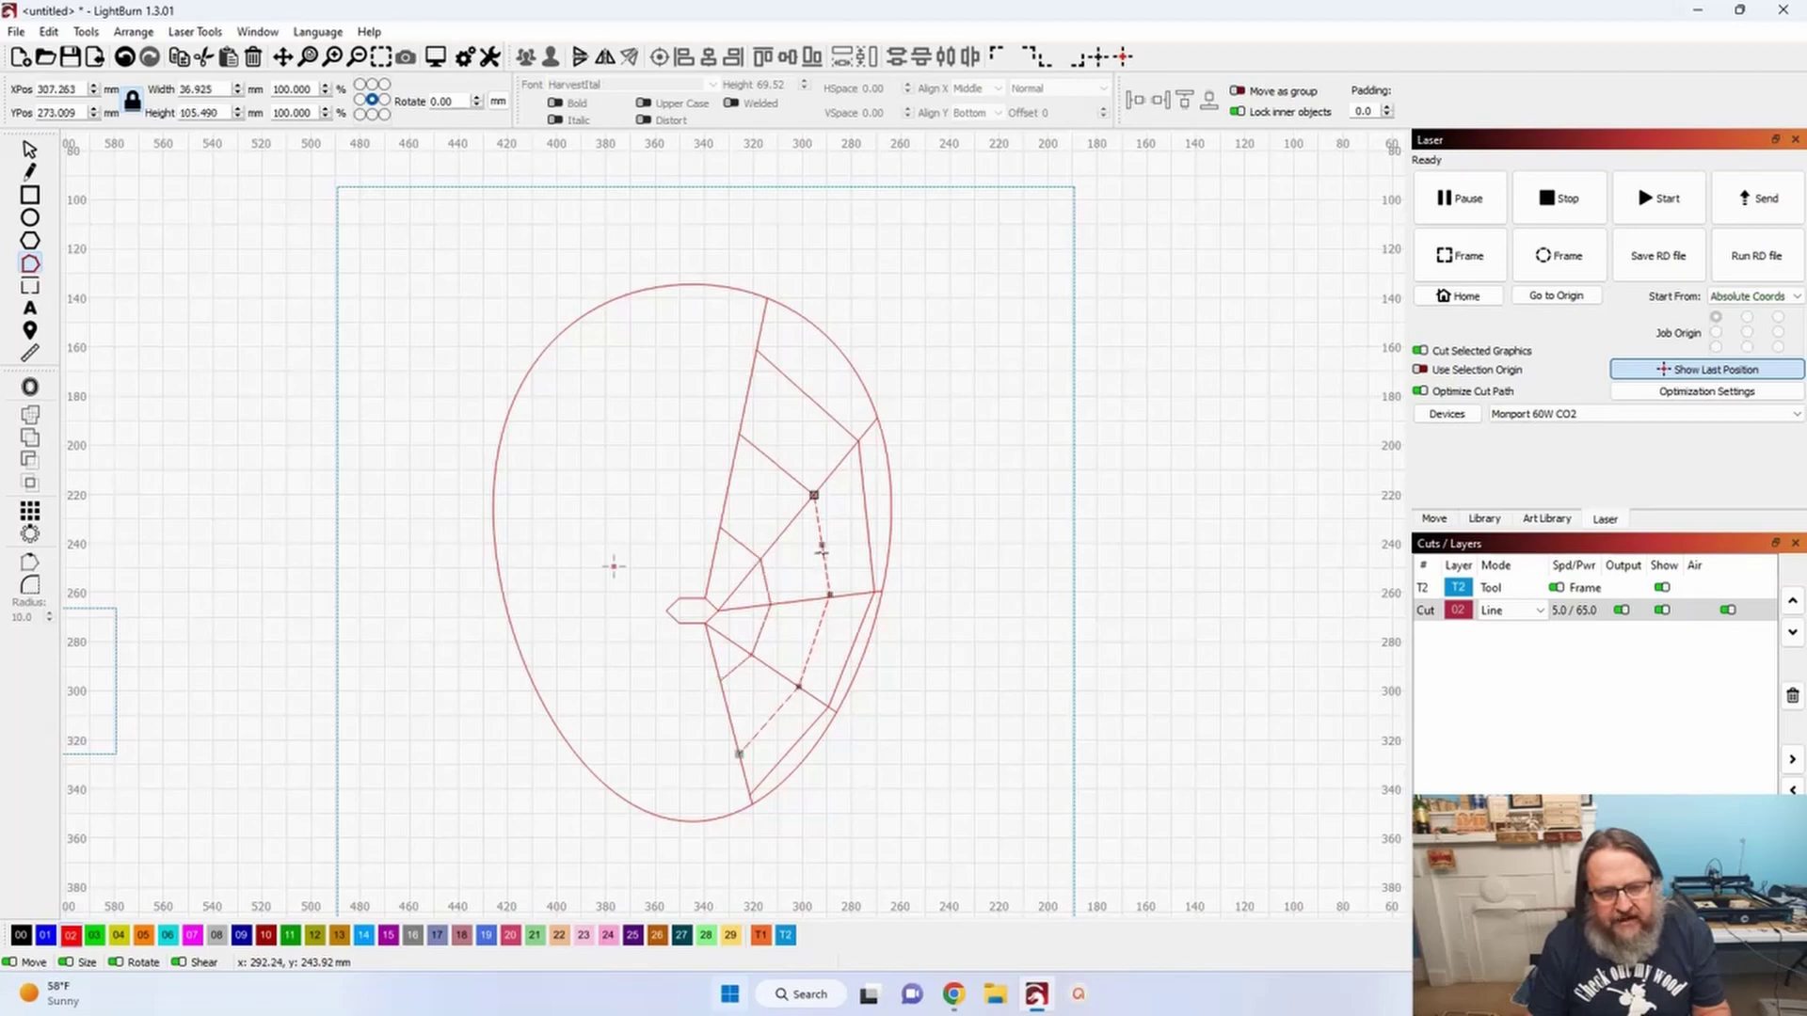
click(869, 528)
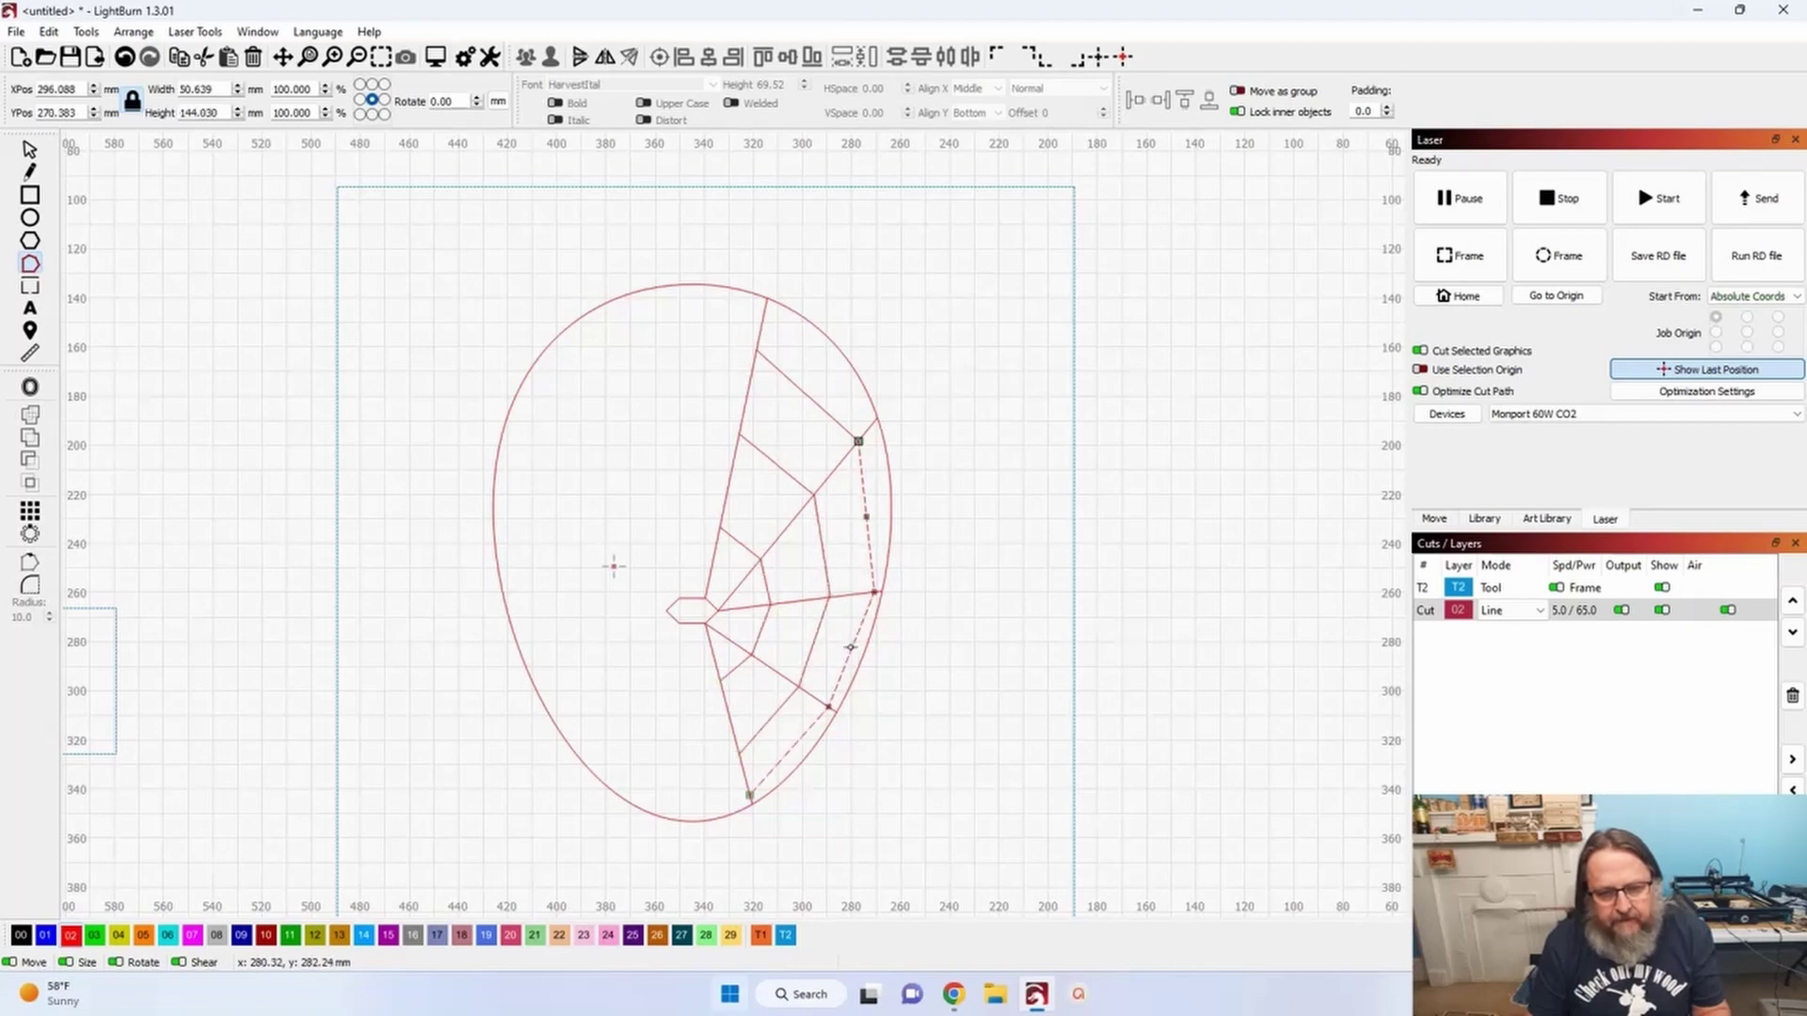
click(813, 643)
click(760, 632)
click(768, 722)
click(790, 750)
click(804, 395)
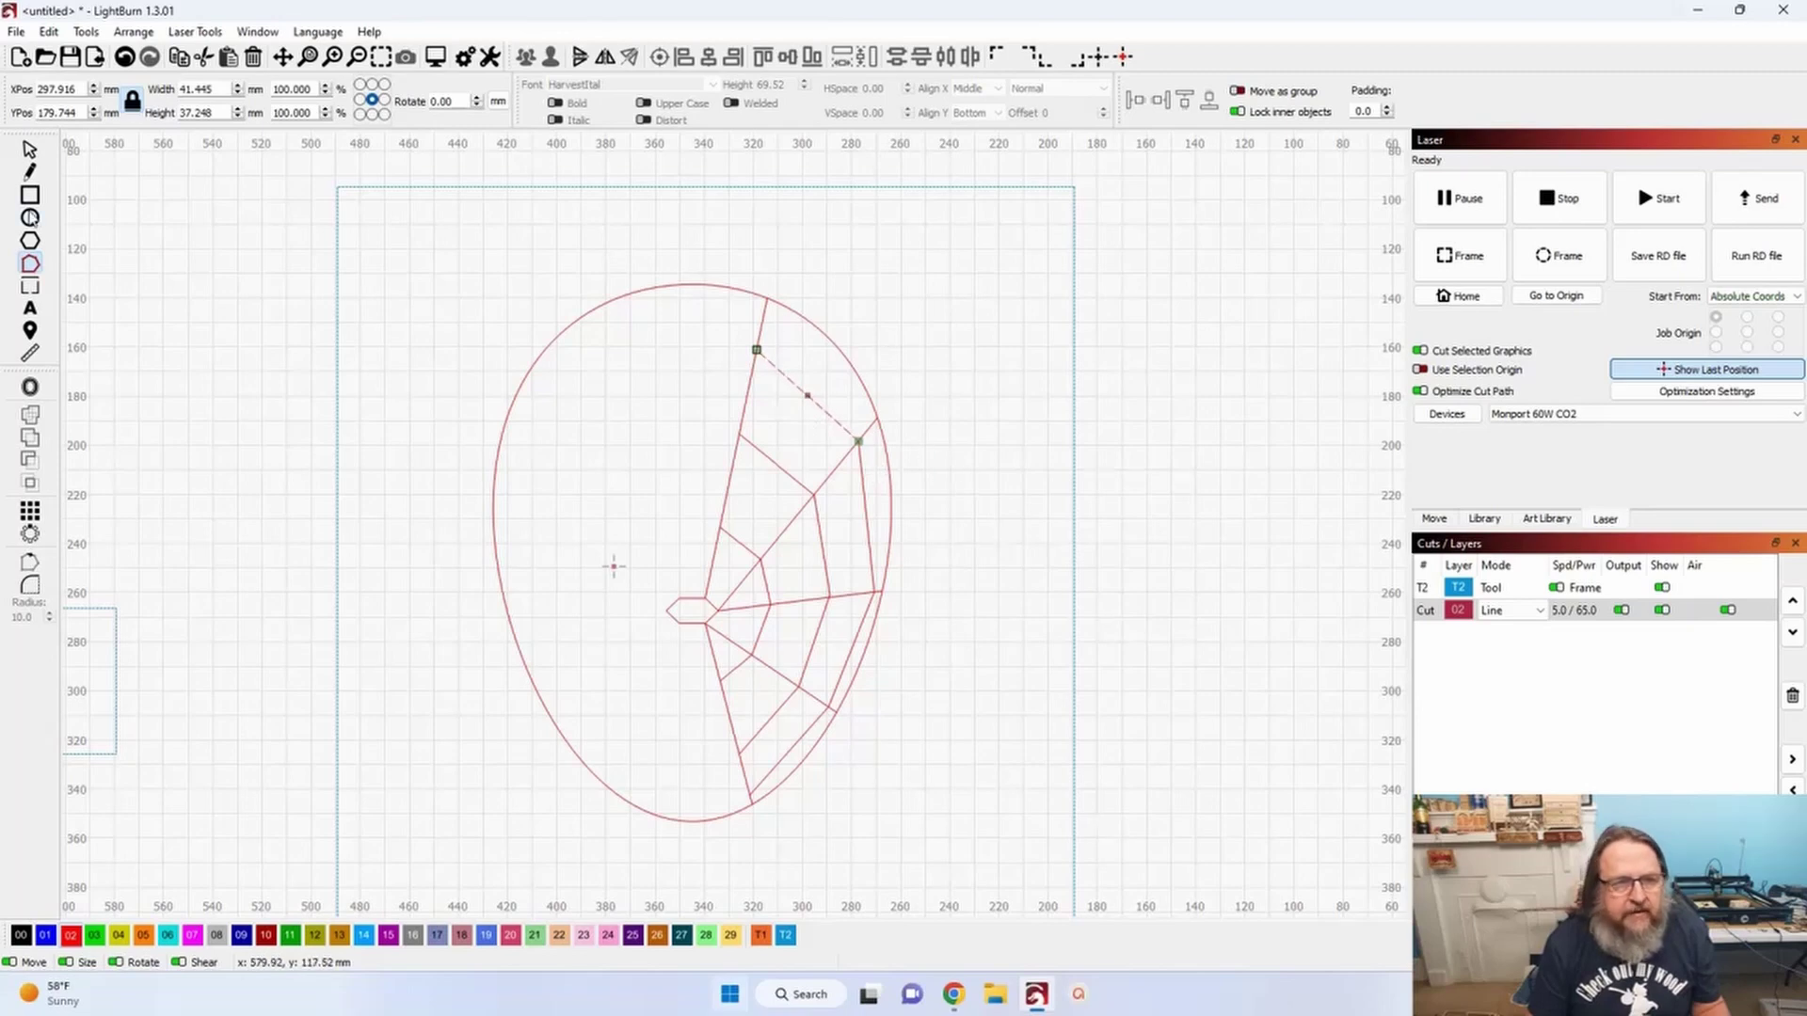
- Try to bend the cross lines inward by moving the midpoint nodes with the hexagon and all web lines selected, and undo the moves
click(31, 150)
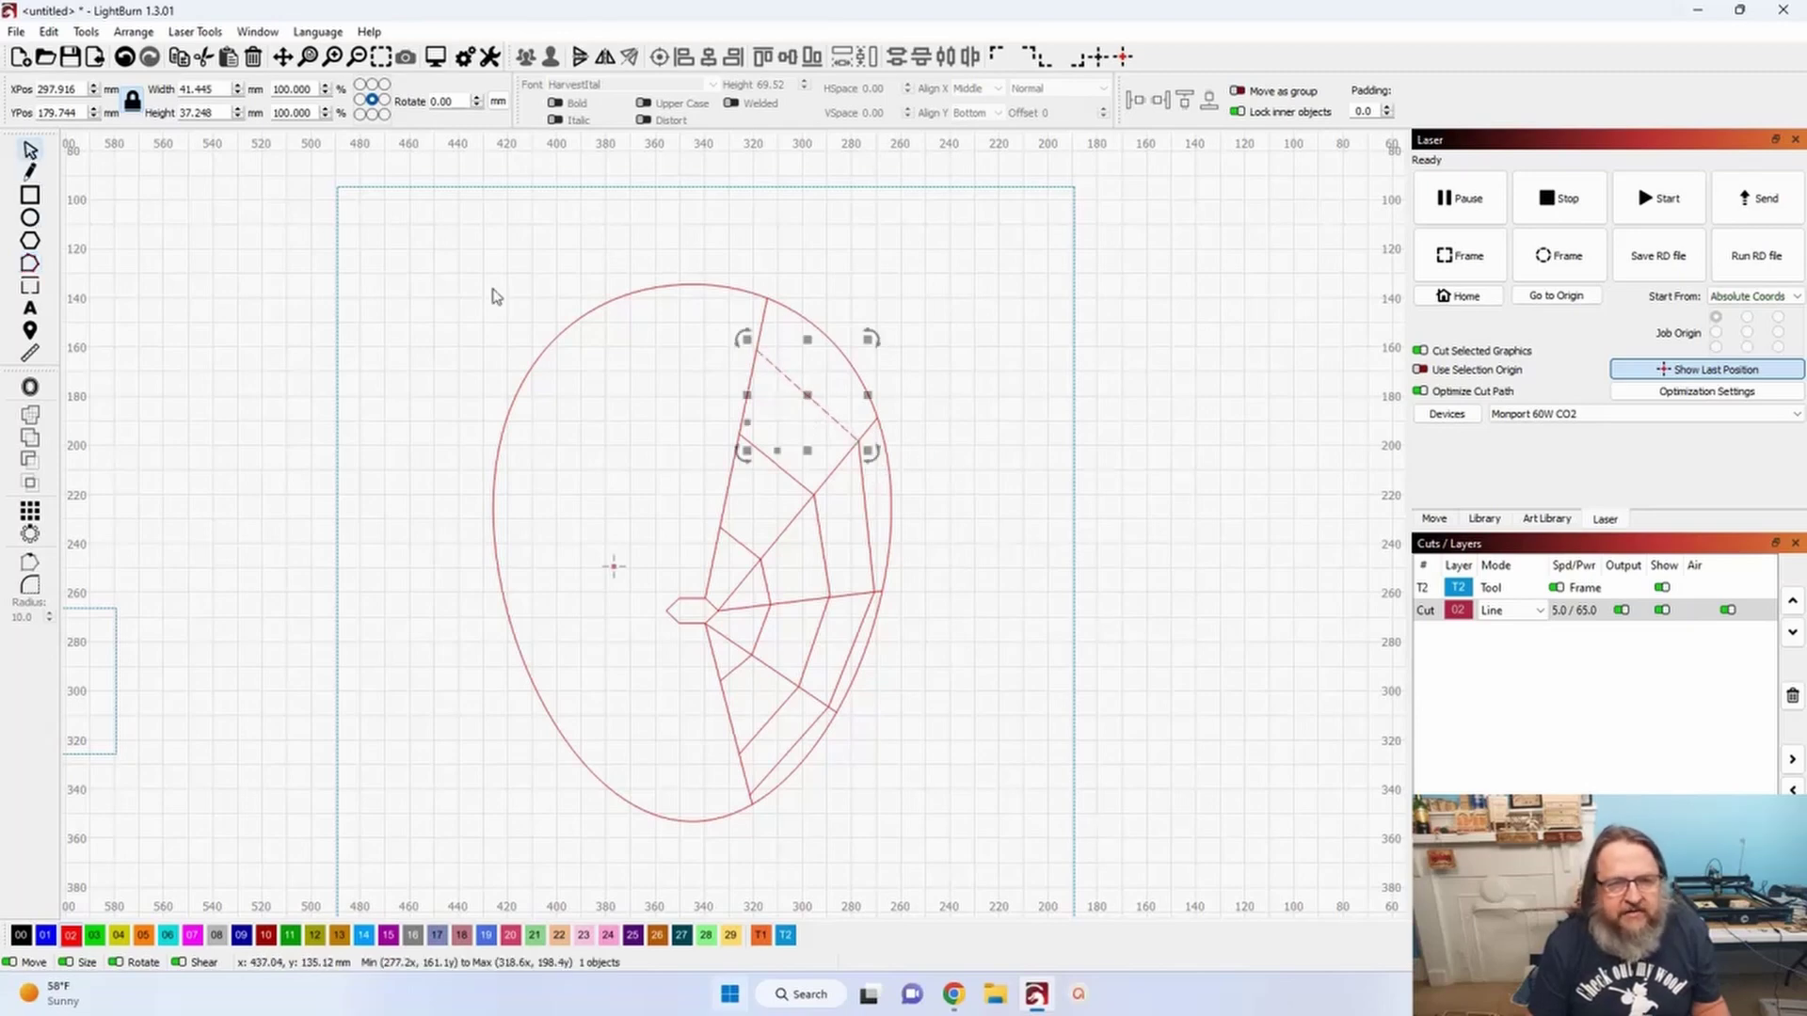
drag(660, 237, 995, 905)
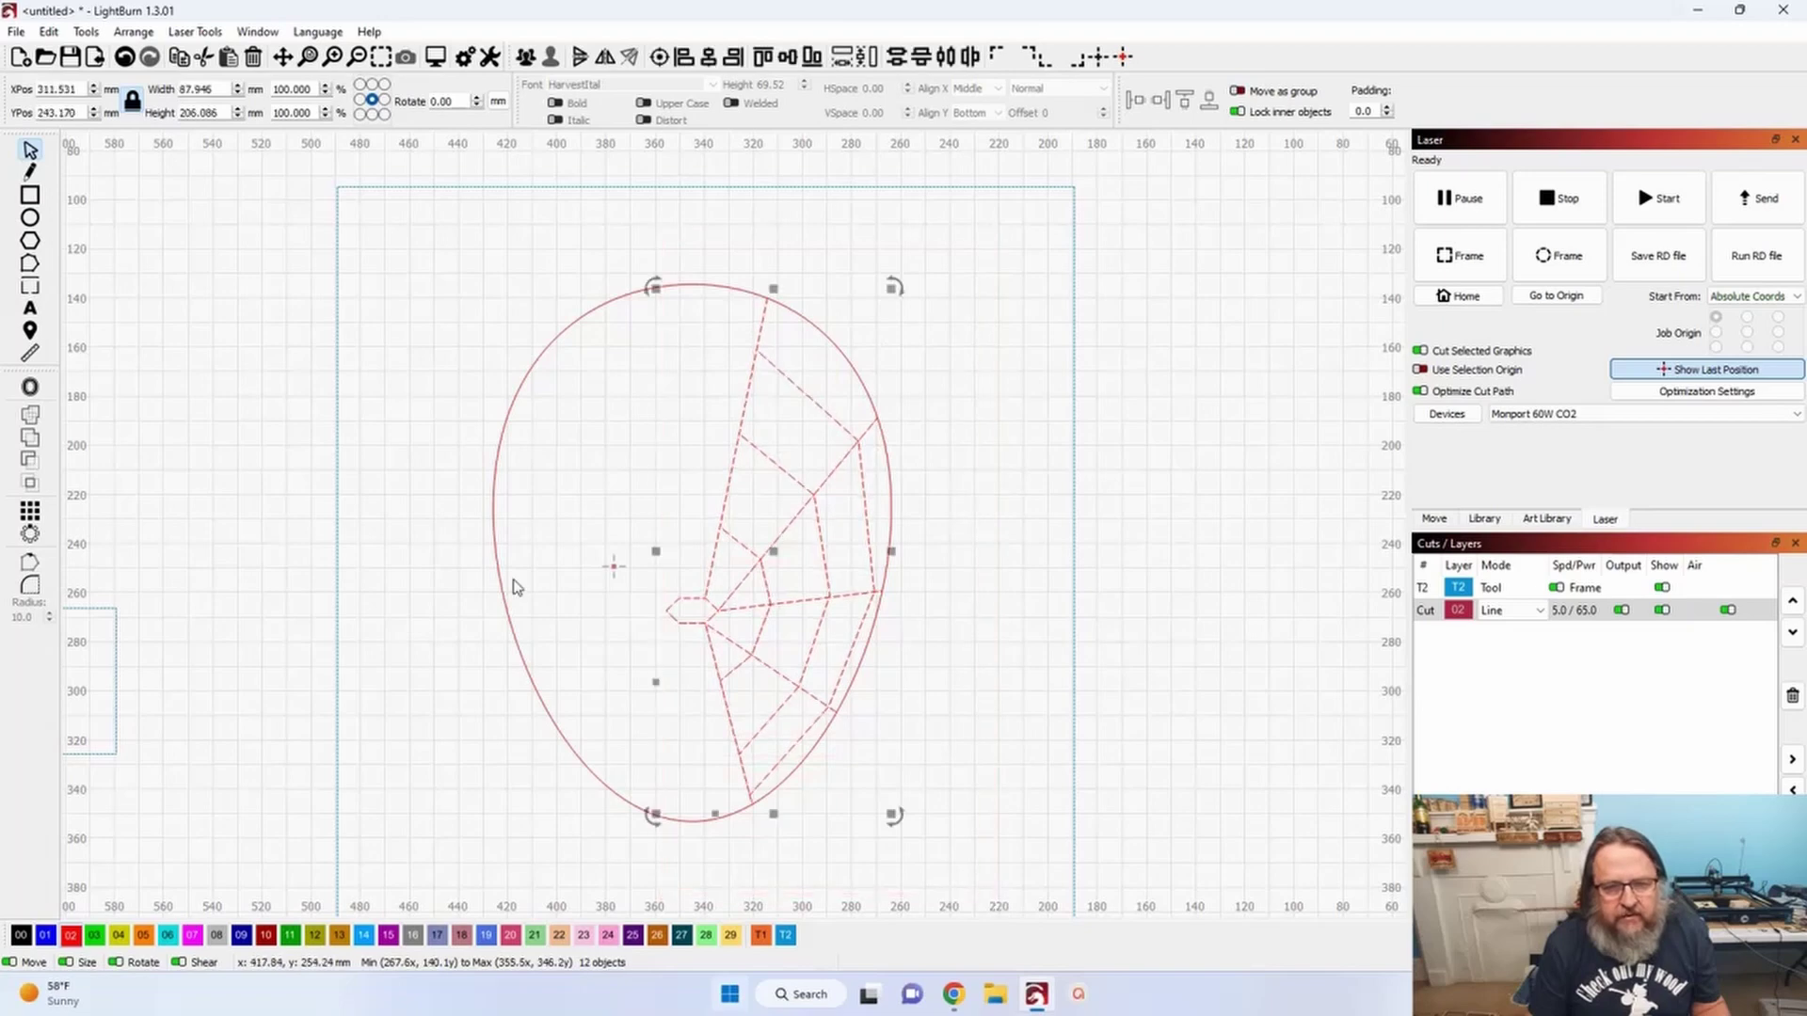
click(30, 263)
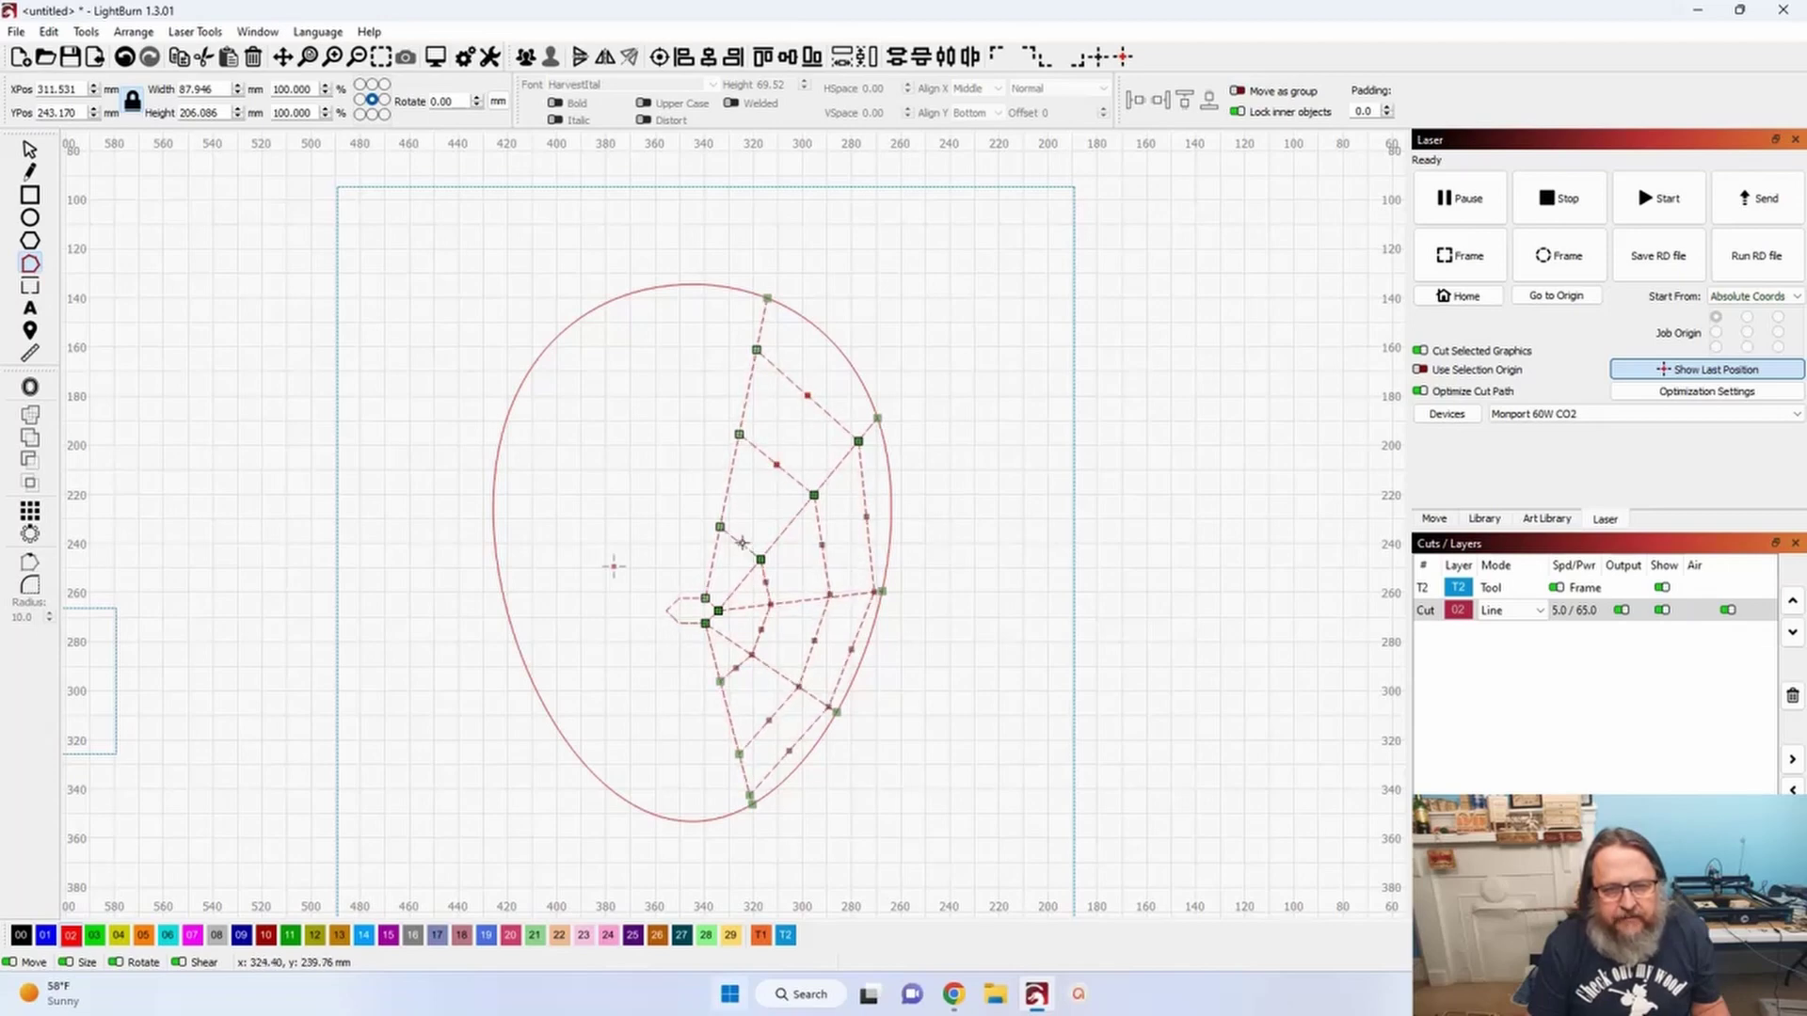
scroll(748, 581, up, 4)
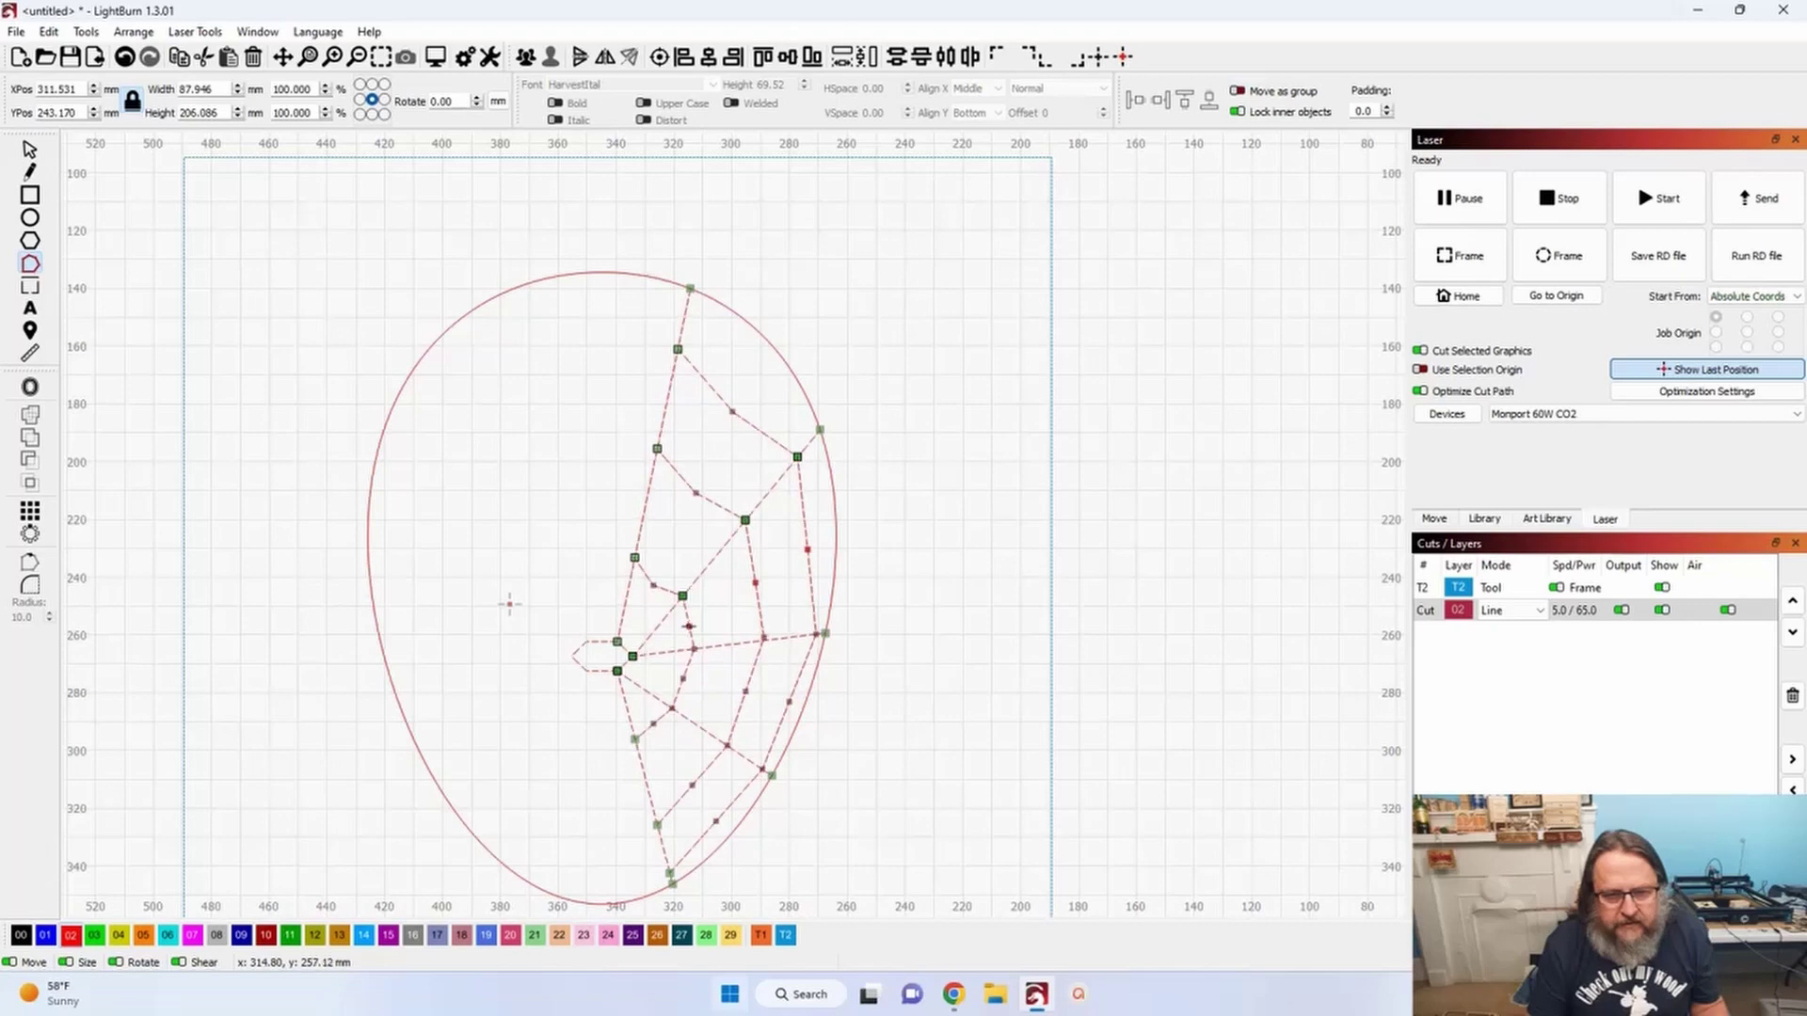
drag(685, 627, 682, 628)
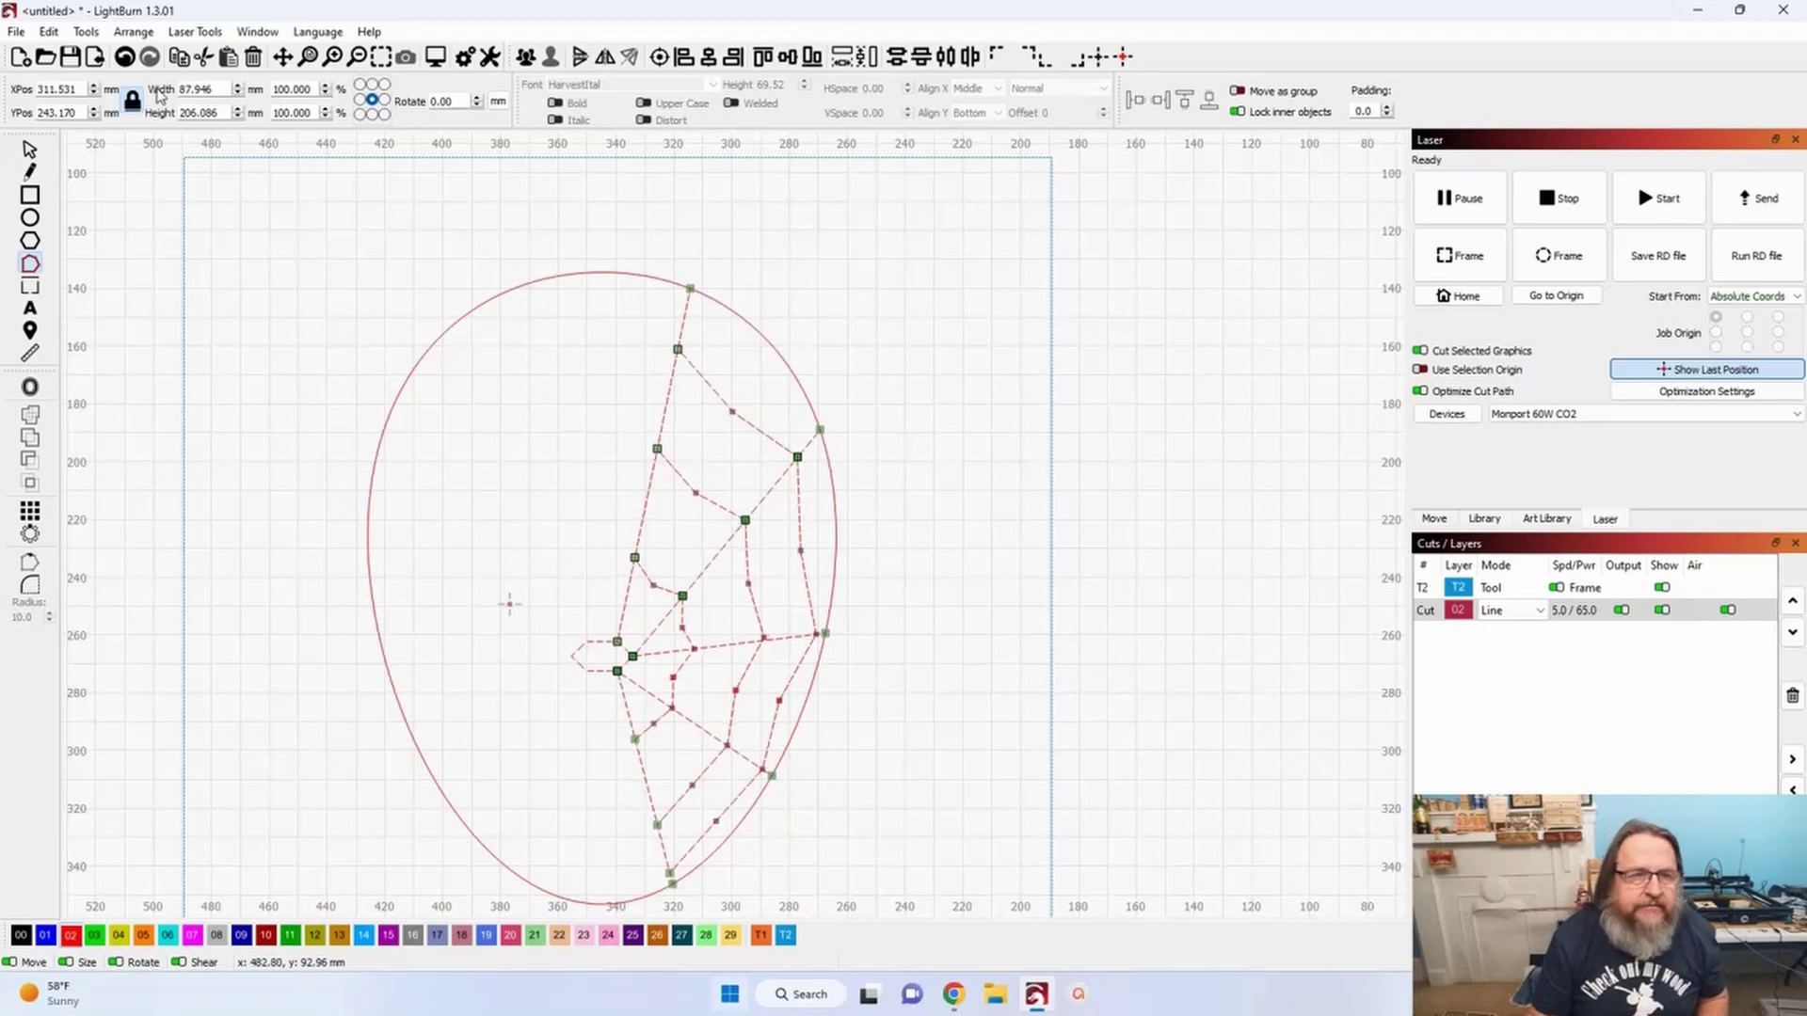
click(124, 58)
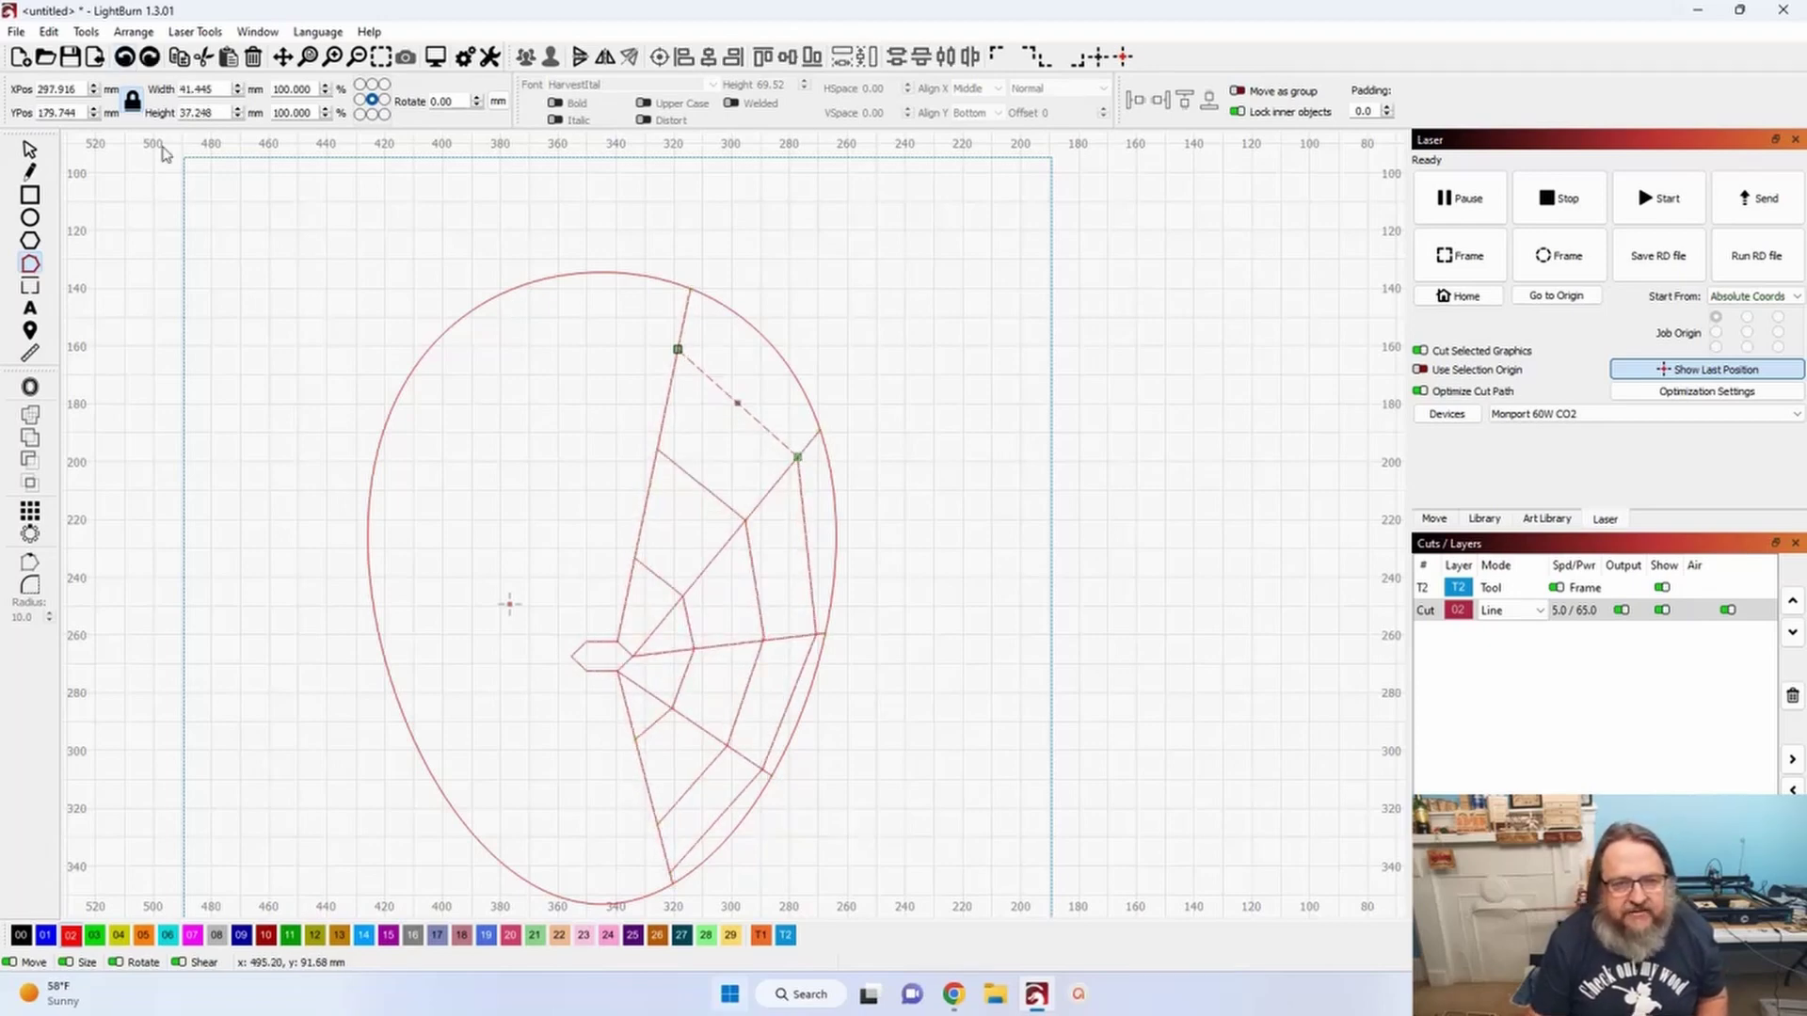
- Select the radiating and cross lines without the egg or hexagon, and smooth the midpoint nodes of the three uppermost cross lines for editing
click(30, 151)
click(489, 310)
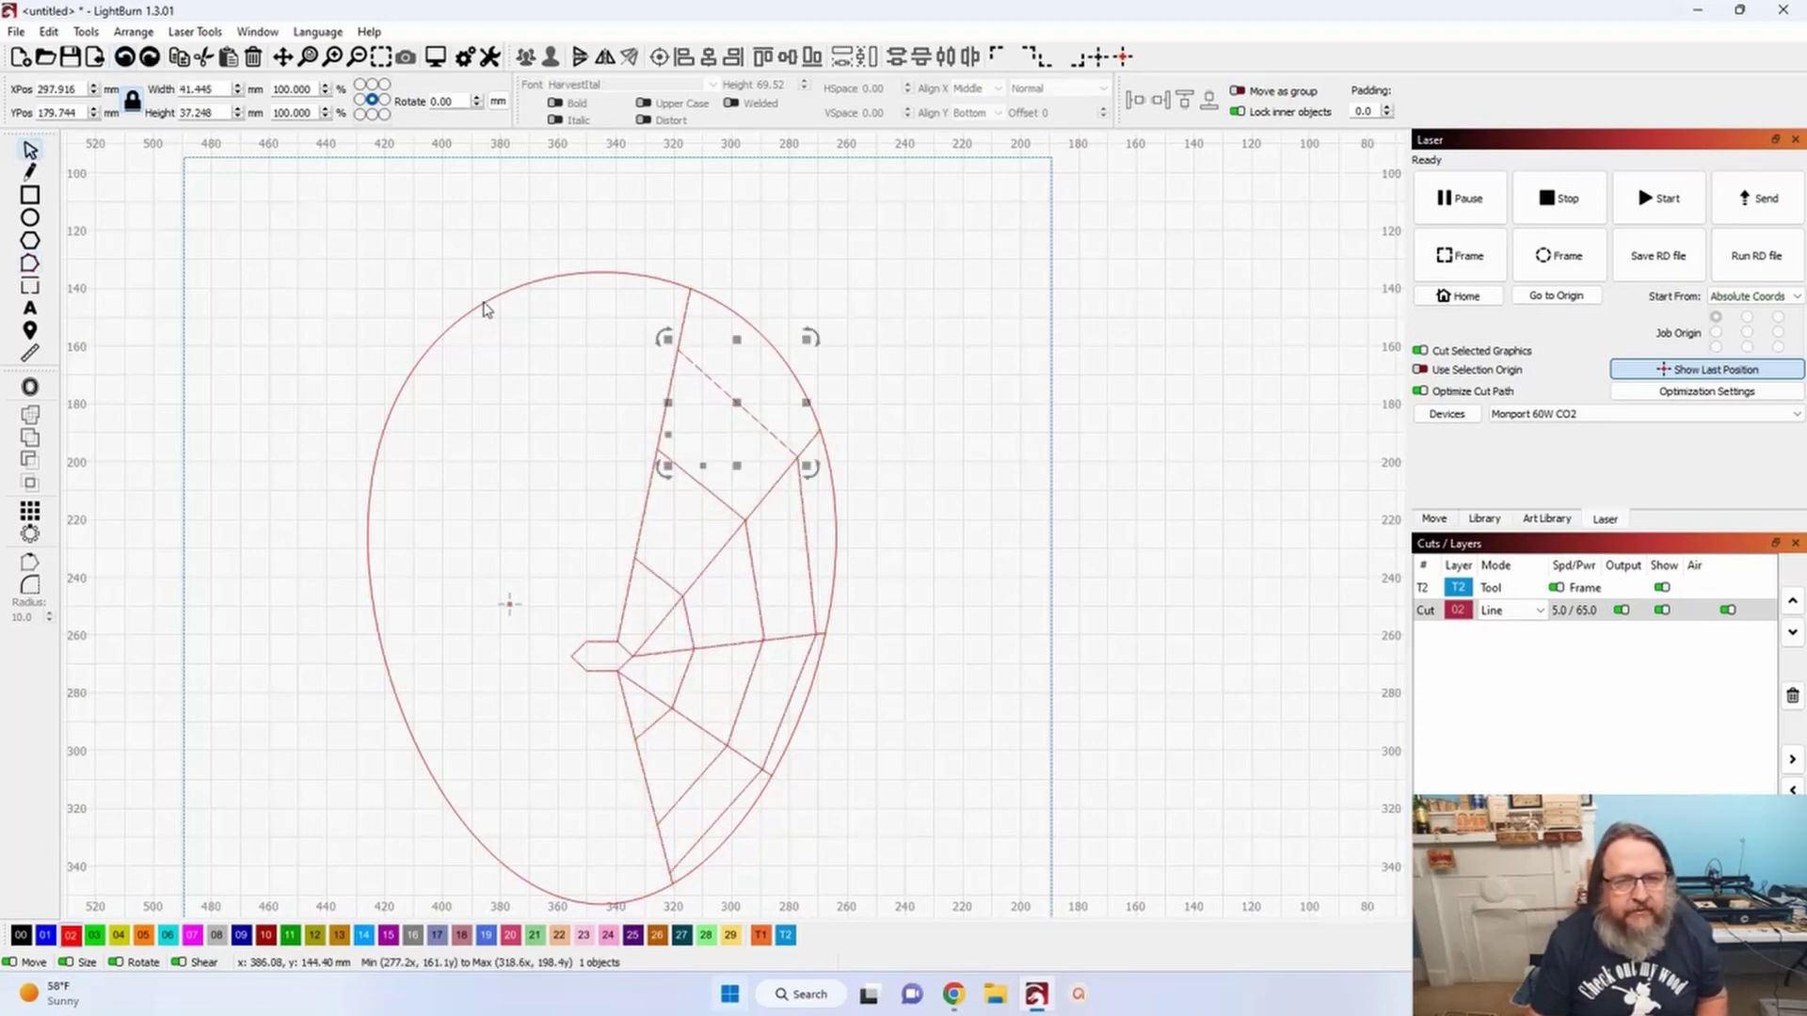
click(564, 231)
drag(580, 219, 908, 913)
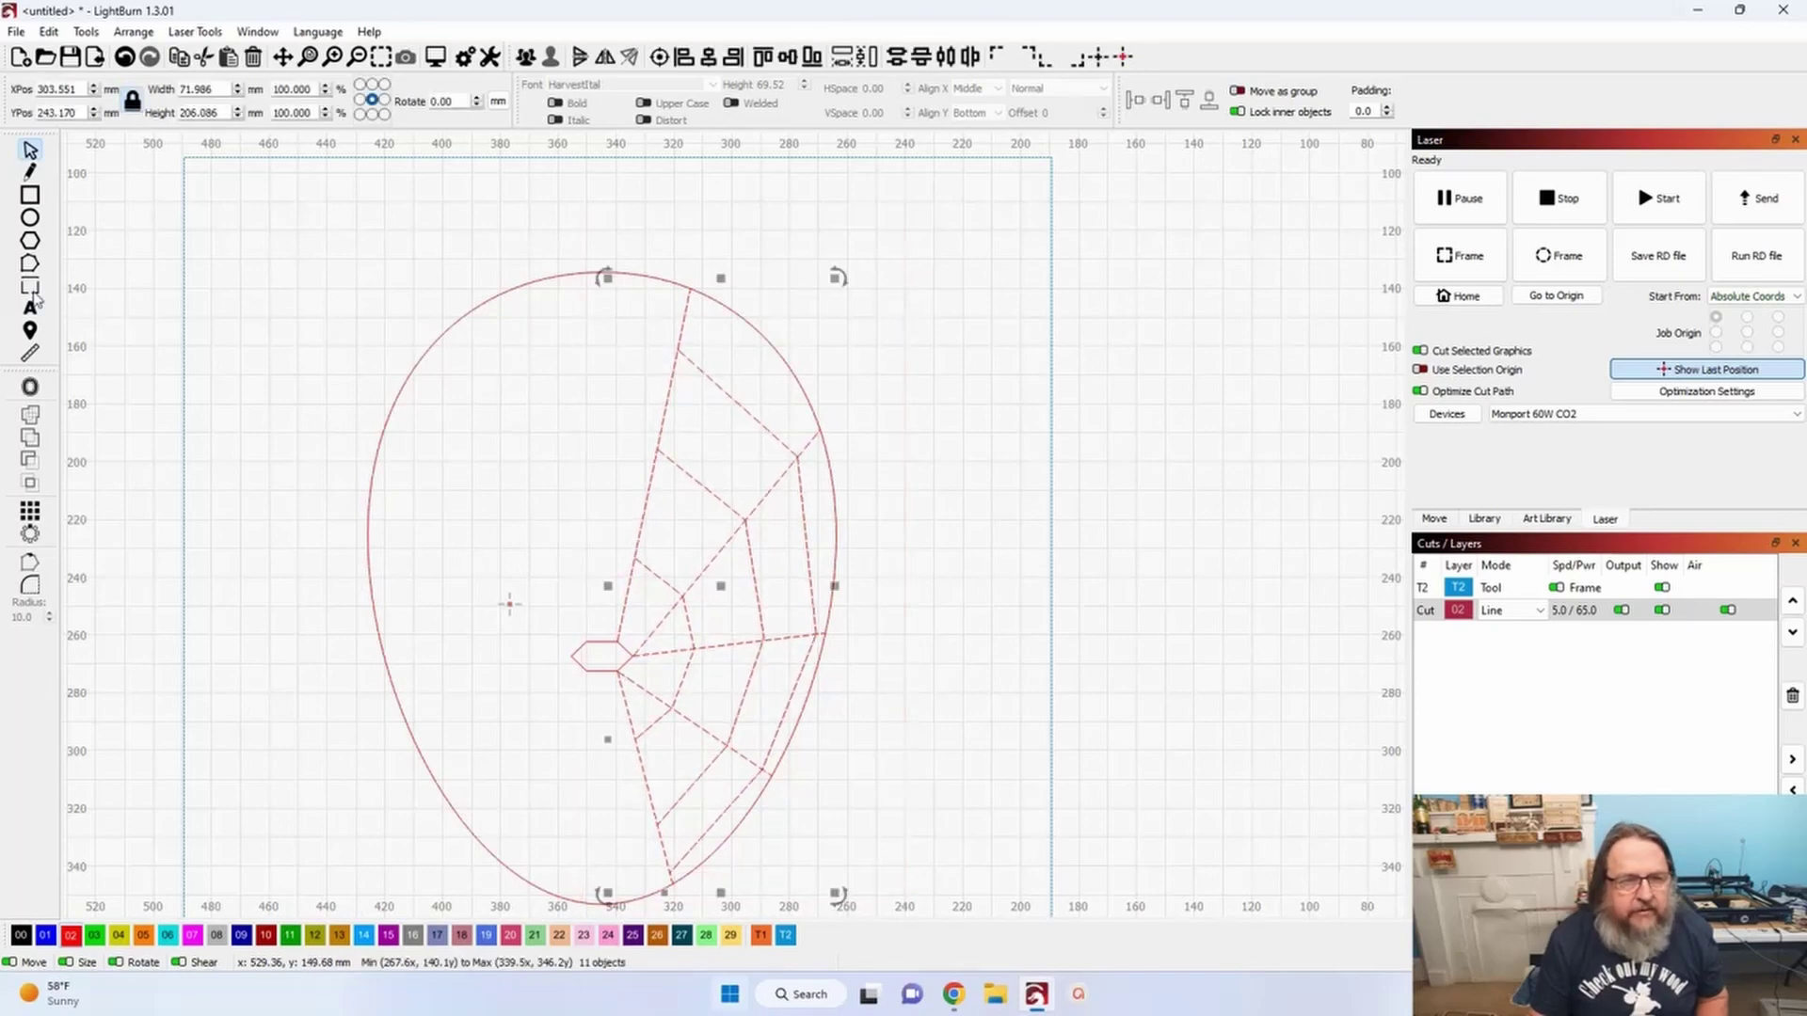
click(30, 264)
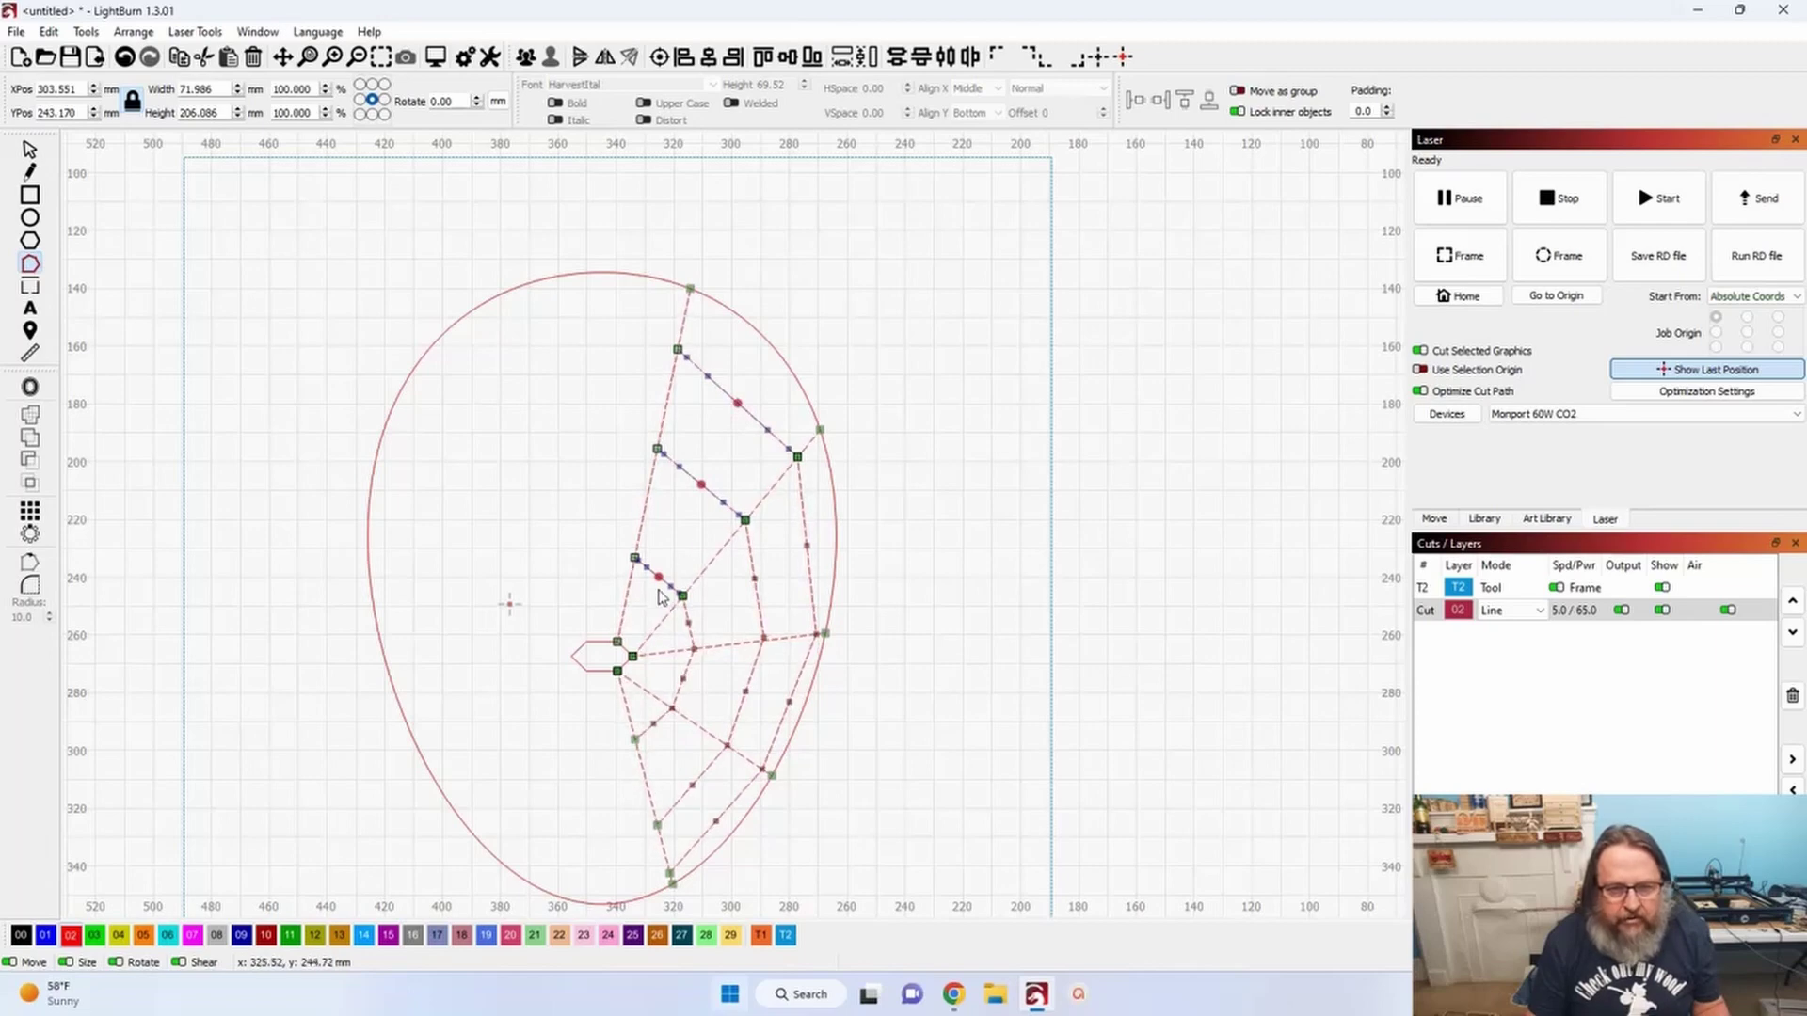
- Smooth the remaining midpoint nodes and pull them toward the hexagon so every cross-line segment curves inward, and finish node editing
scroll(662, 593, up, 3)
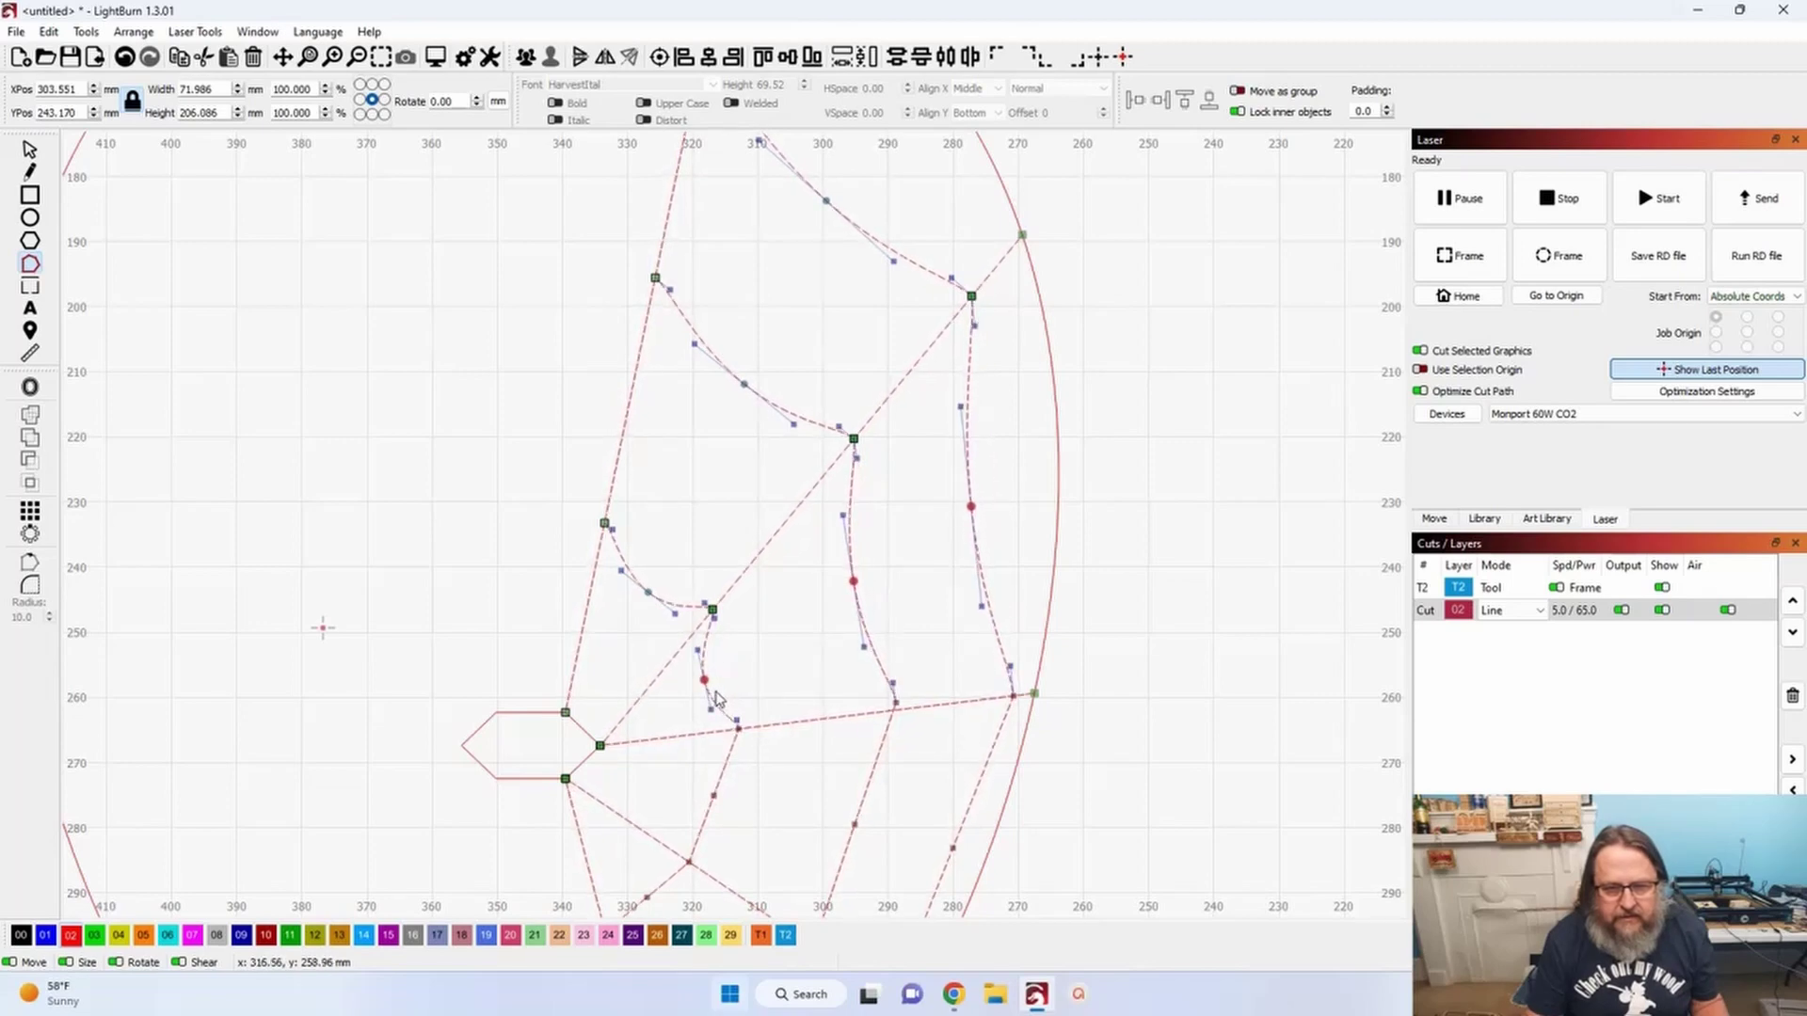
drag(723, 697, 715, 698)
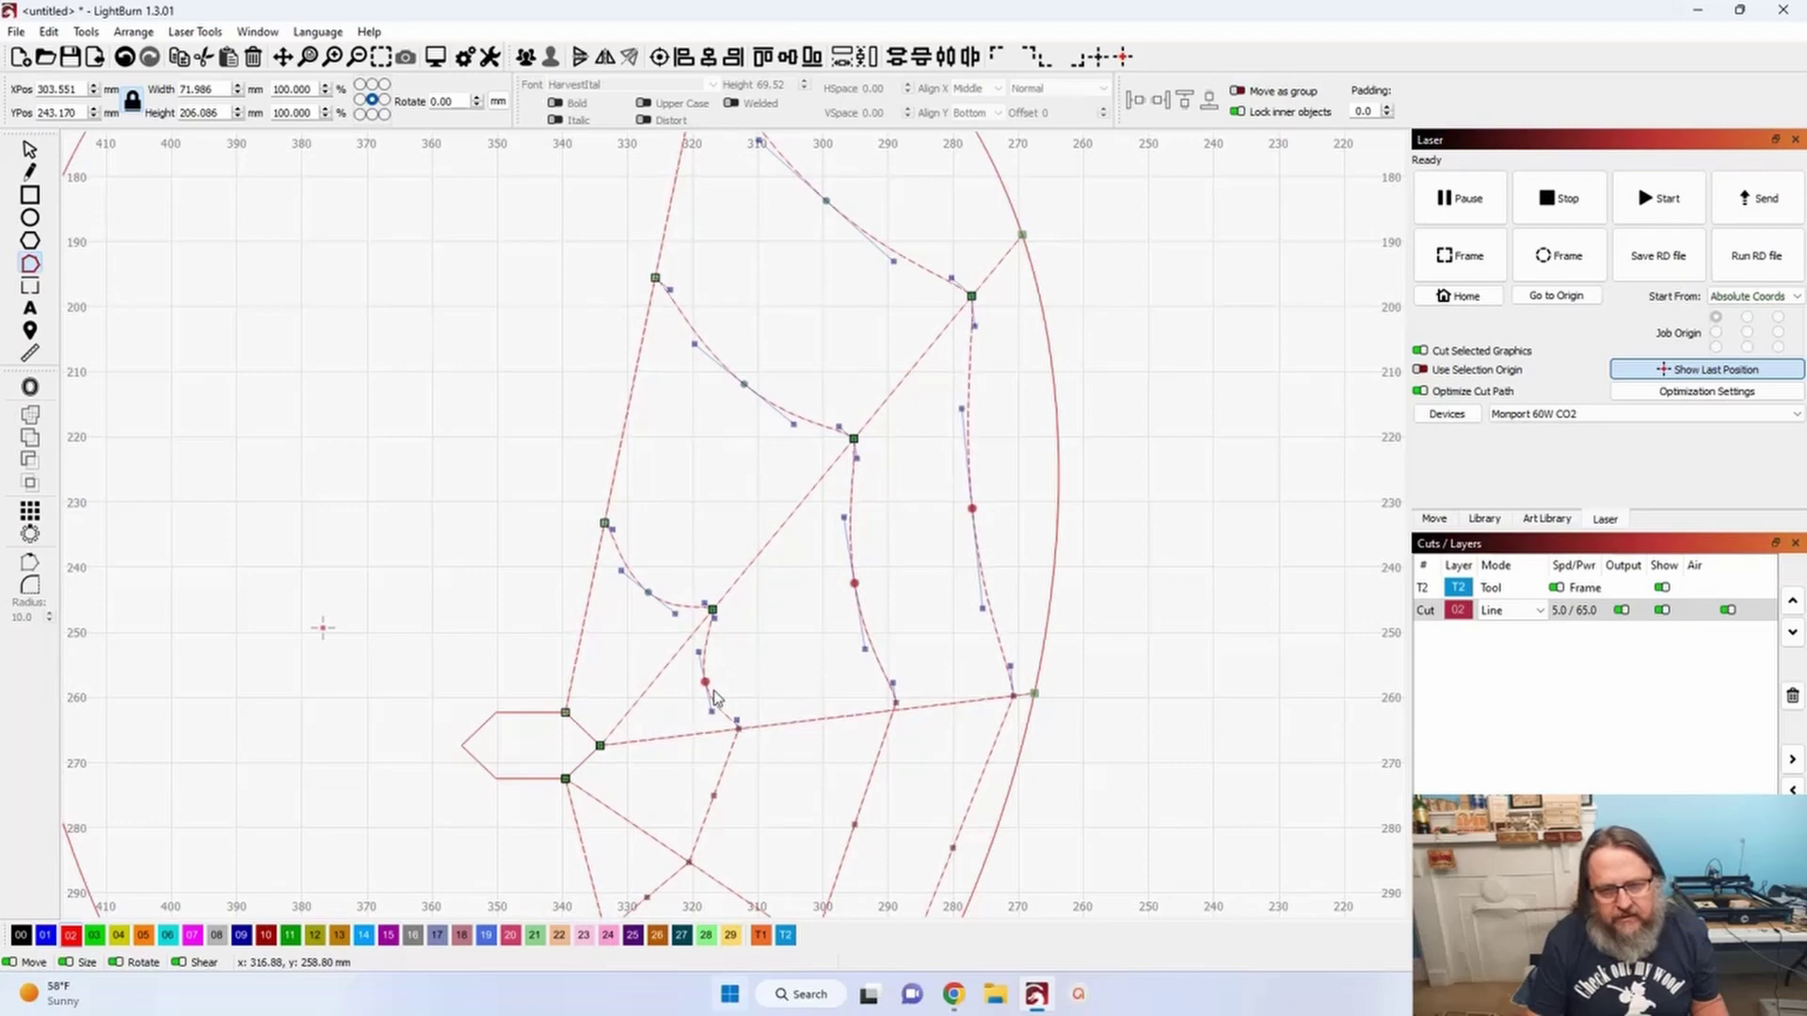
scroll(713, 696, down, 2)
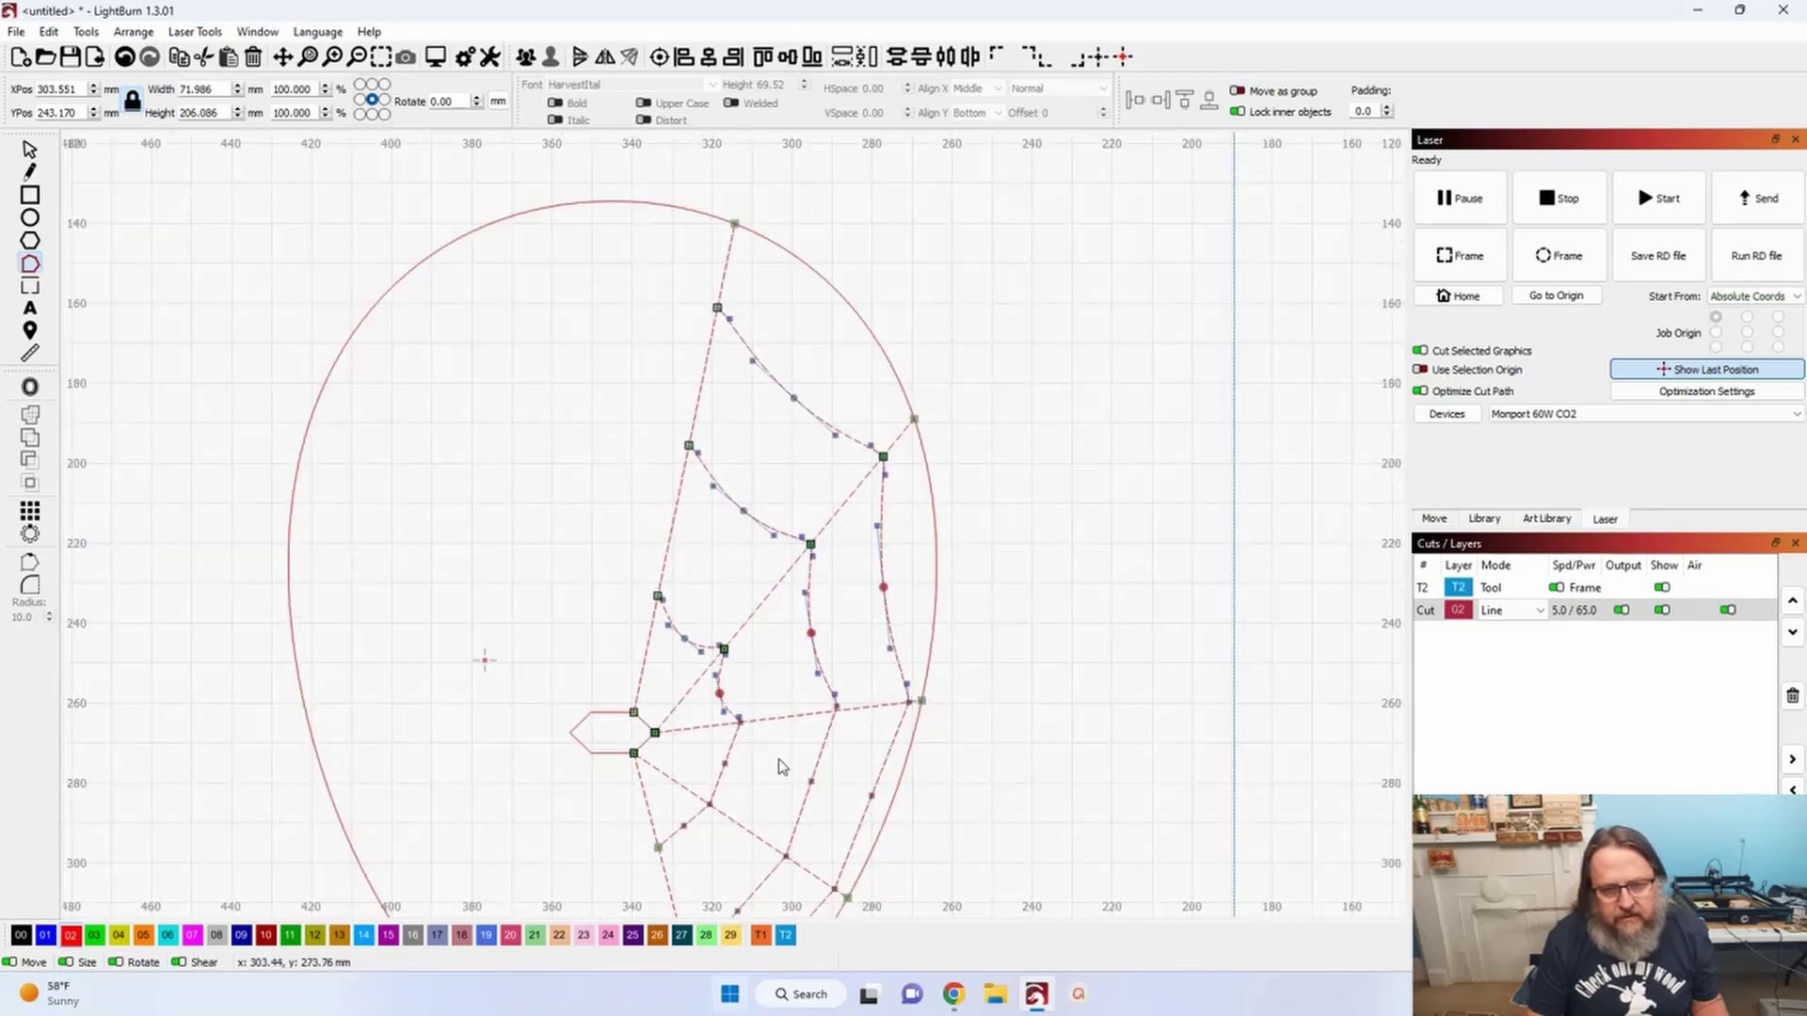
scroll(779, 766, down, 1)
drag(779, 767, 955, 591)
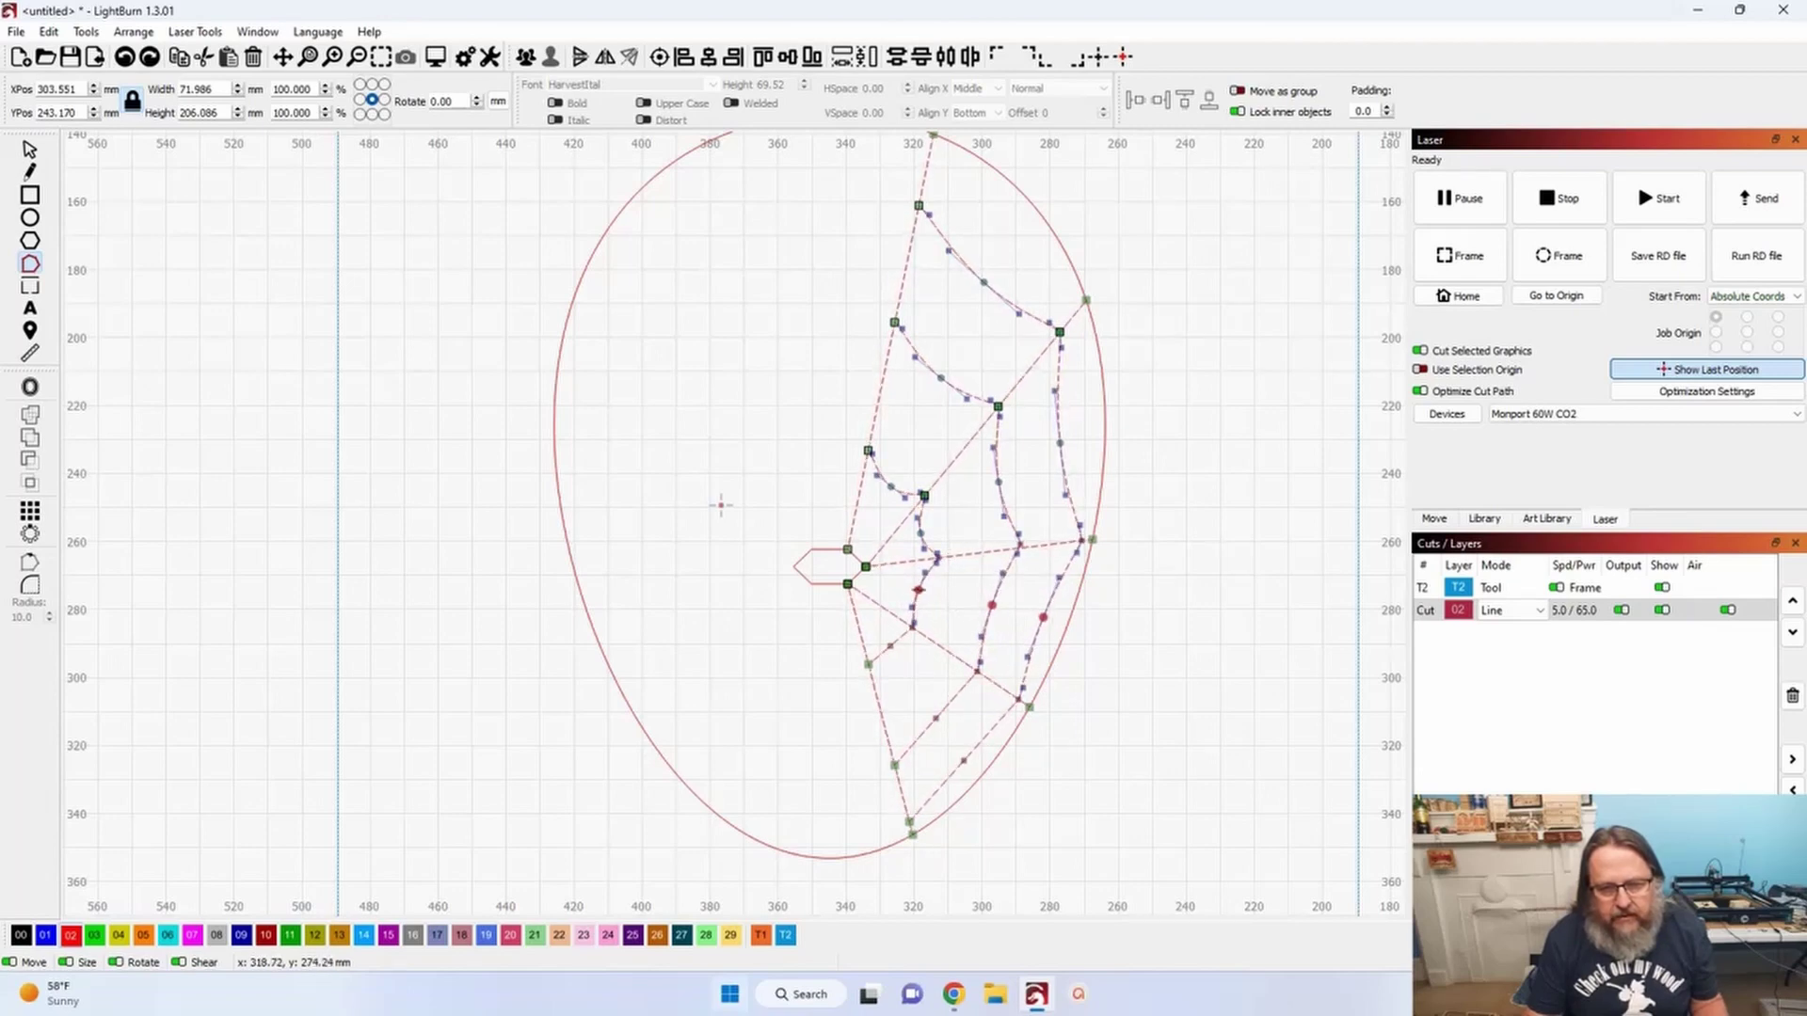
click(919, 590)
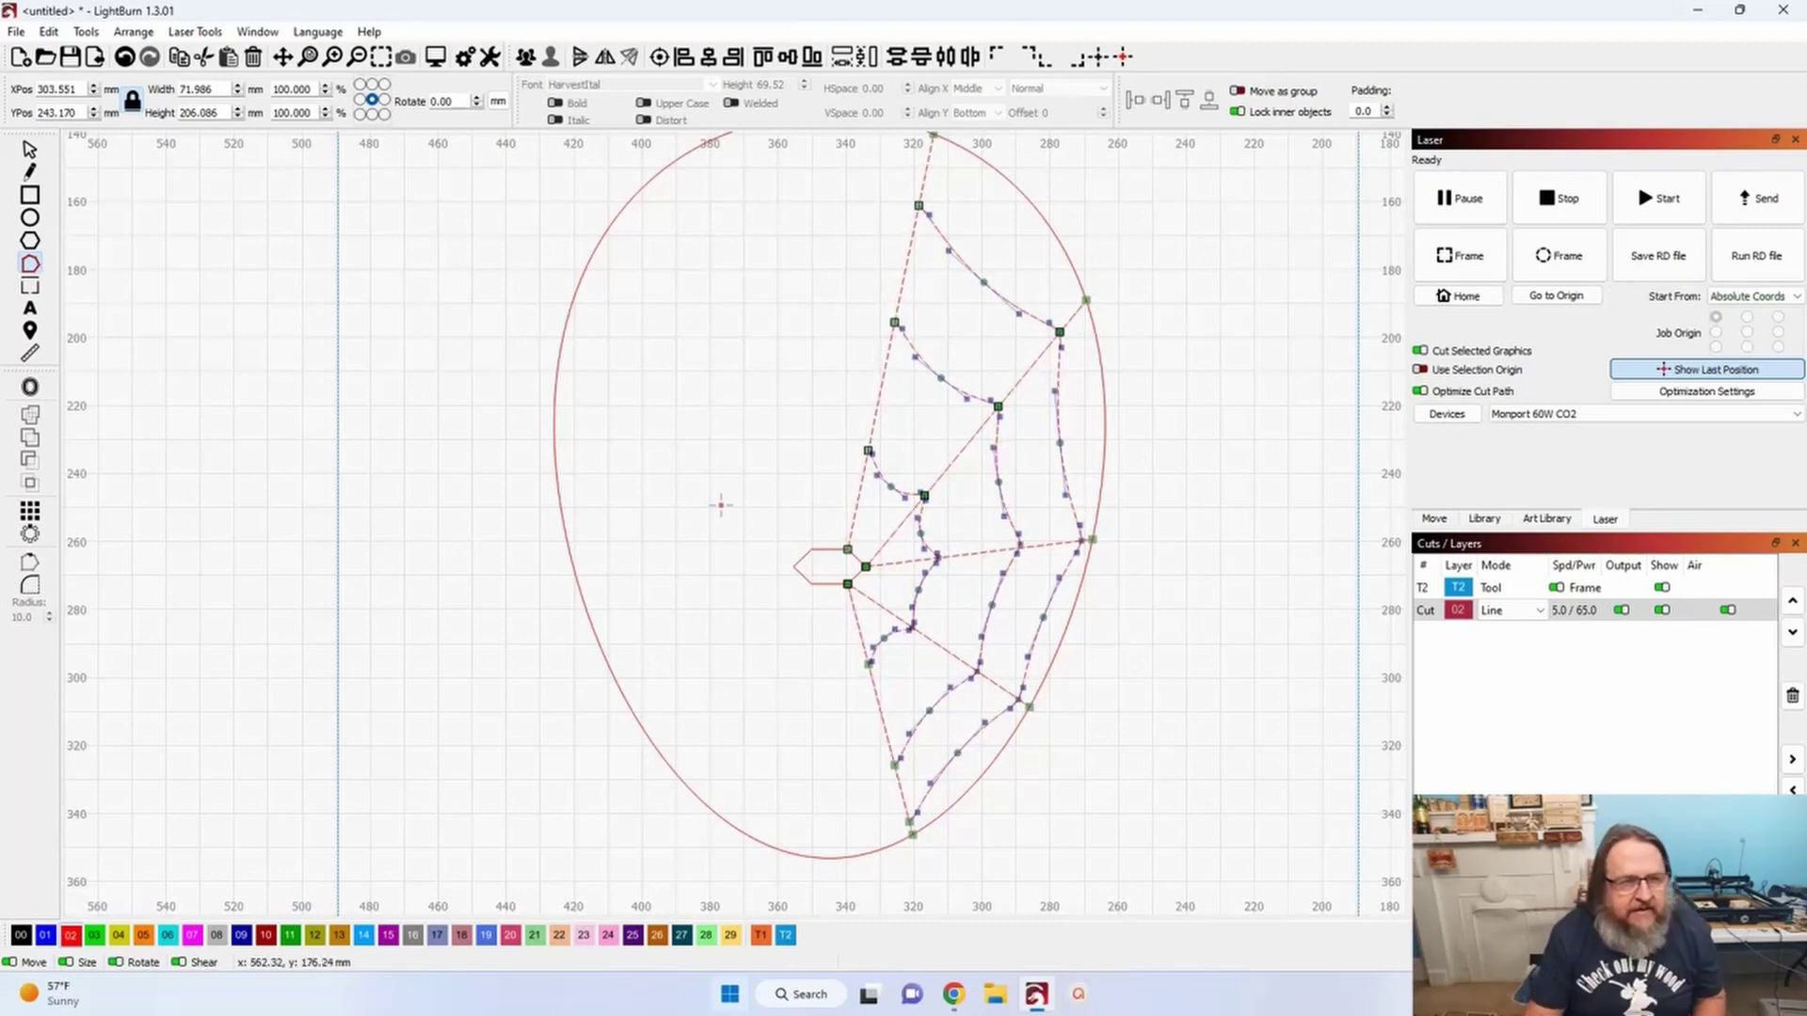
click(30, 153)
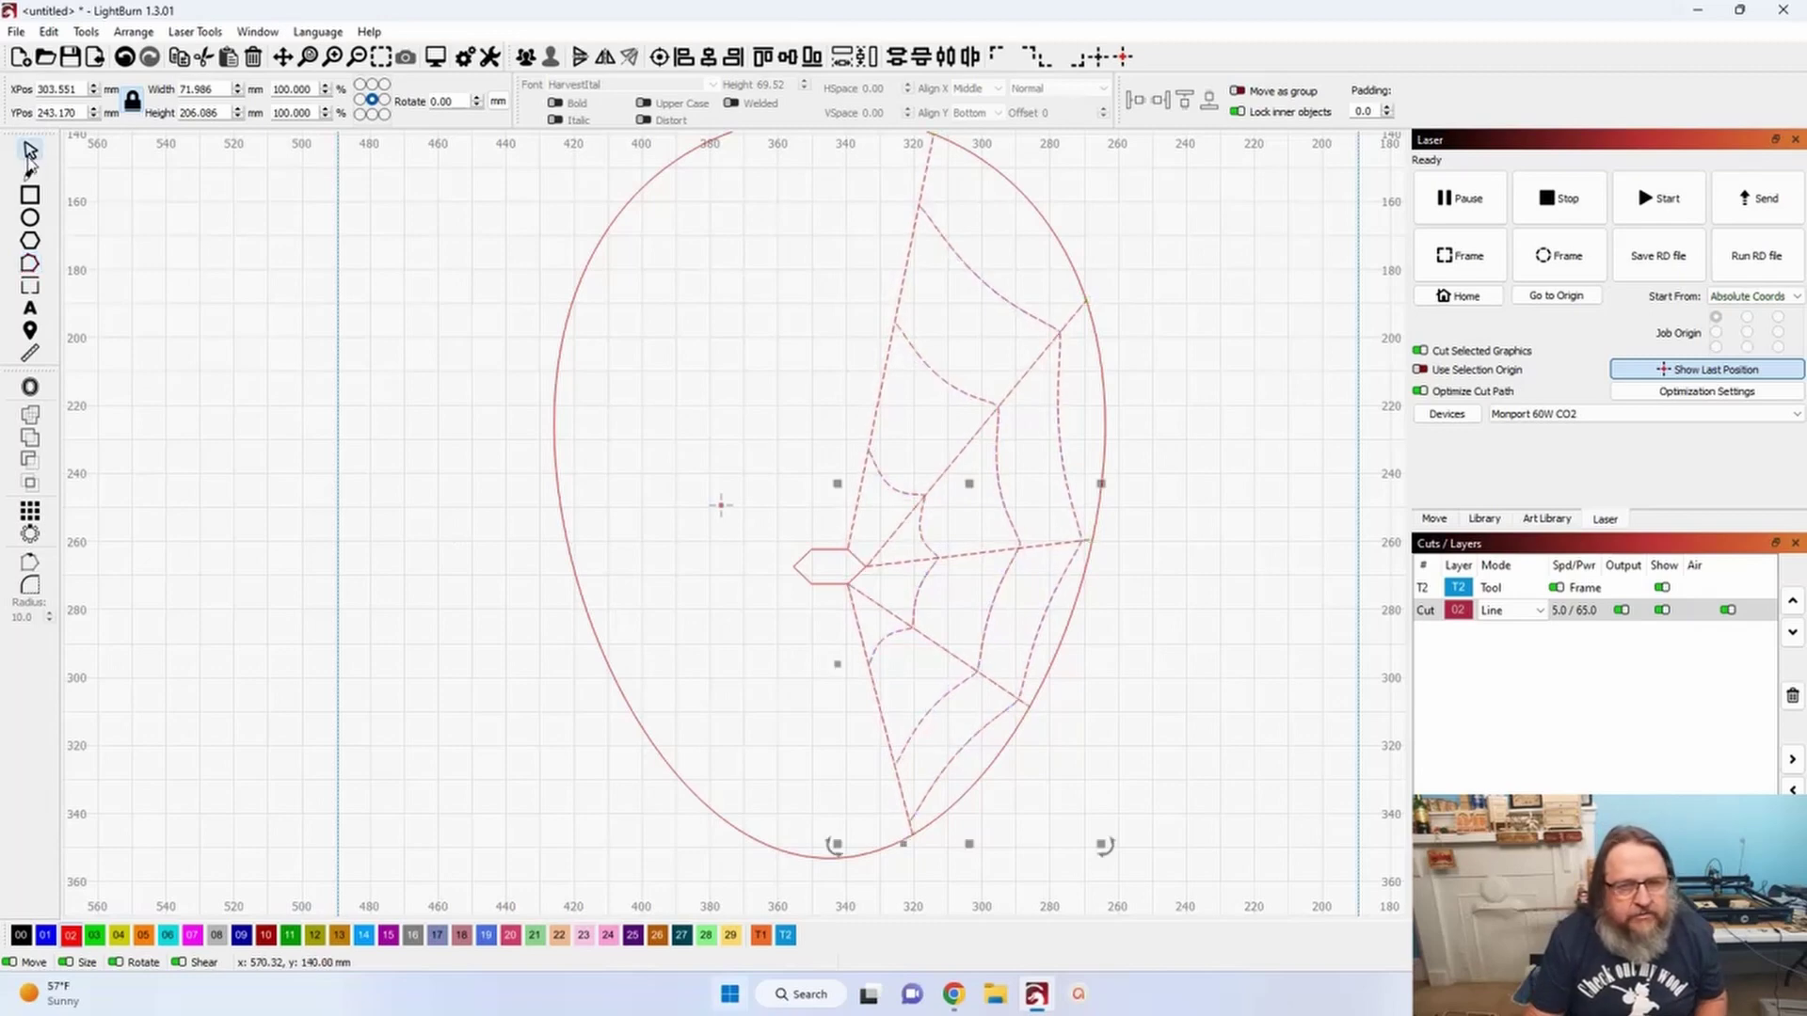
click(339, 422)
- Assign the hexagon and the egg outline to the Engrave layer 00
scroll(361, 480, down, 2)
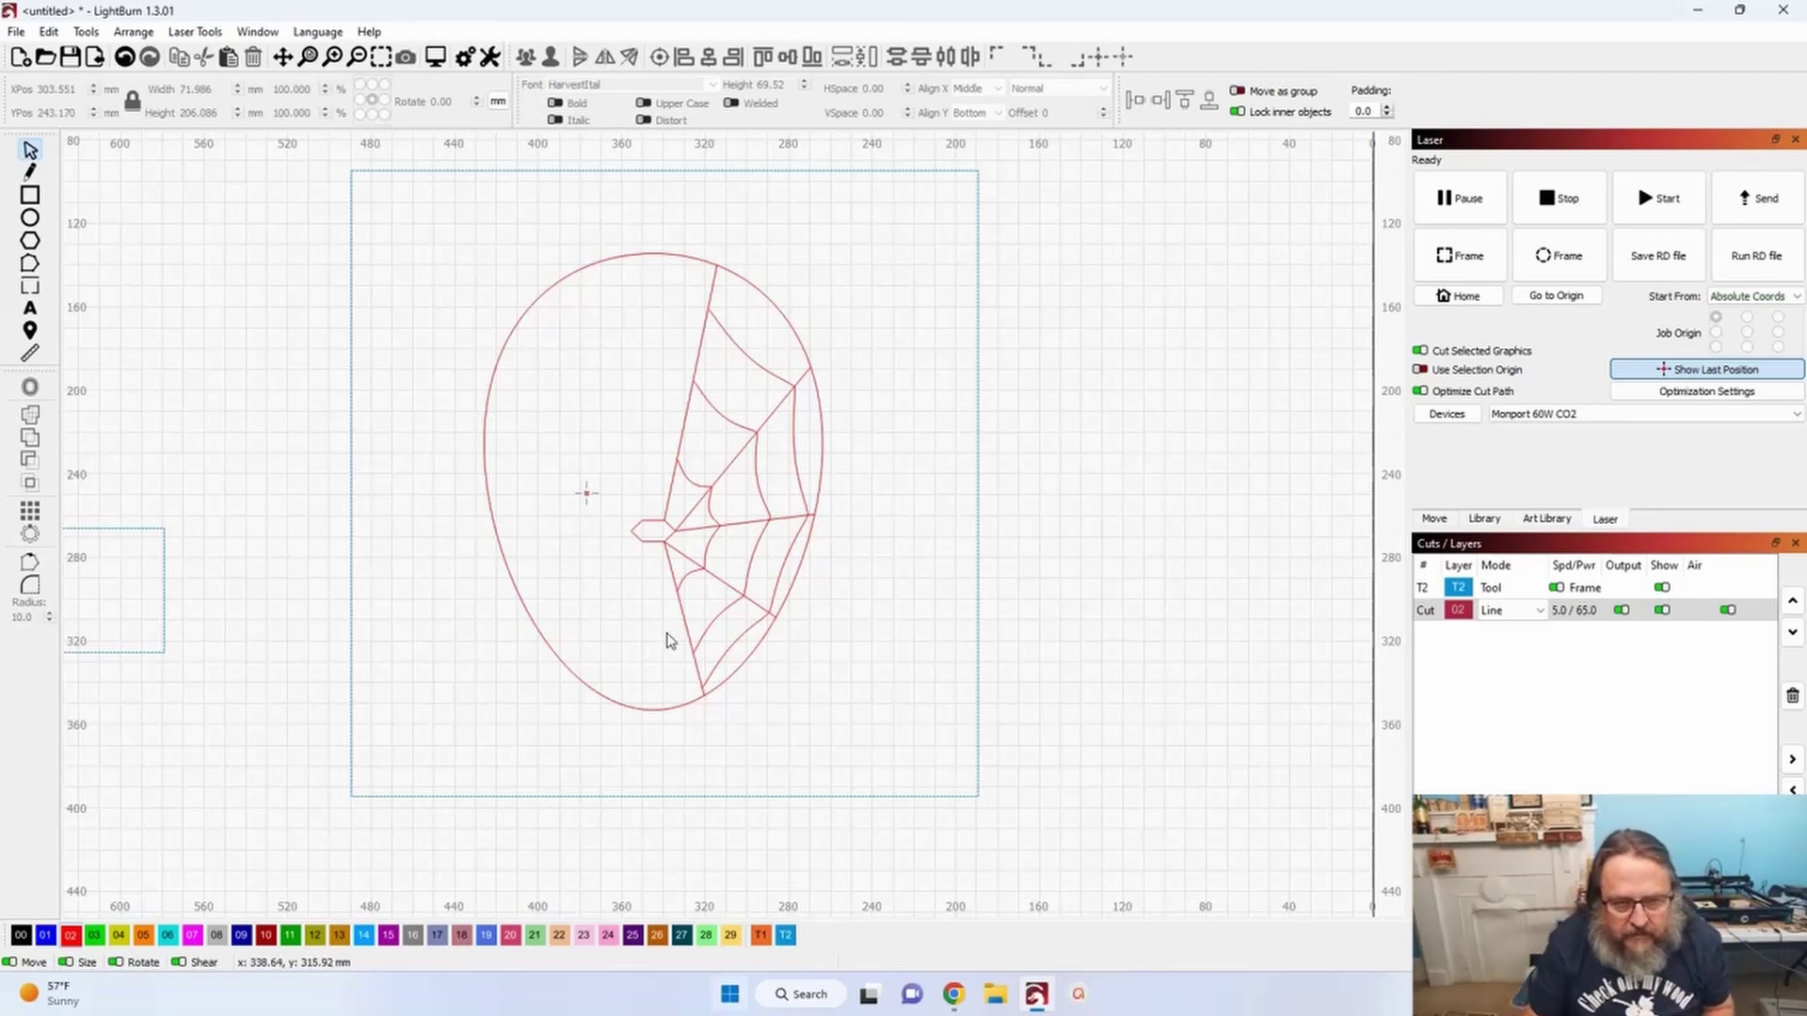
click(649, 554)
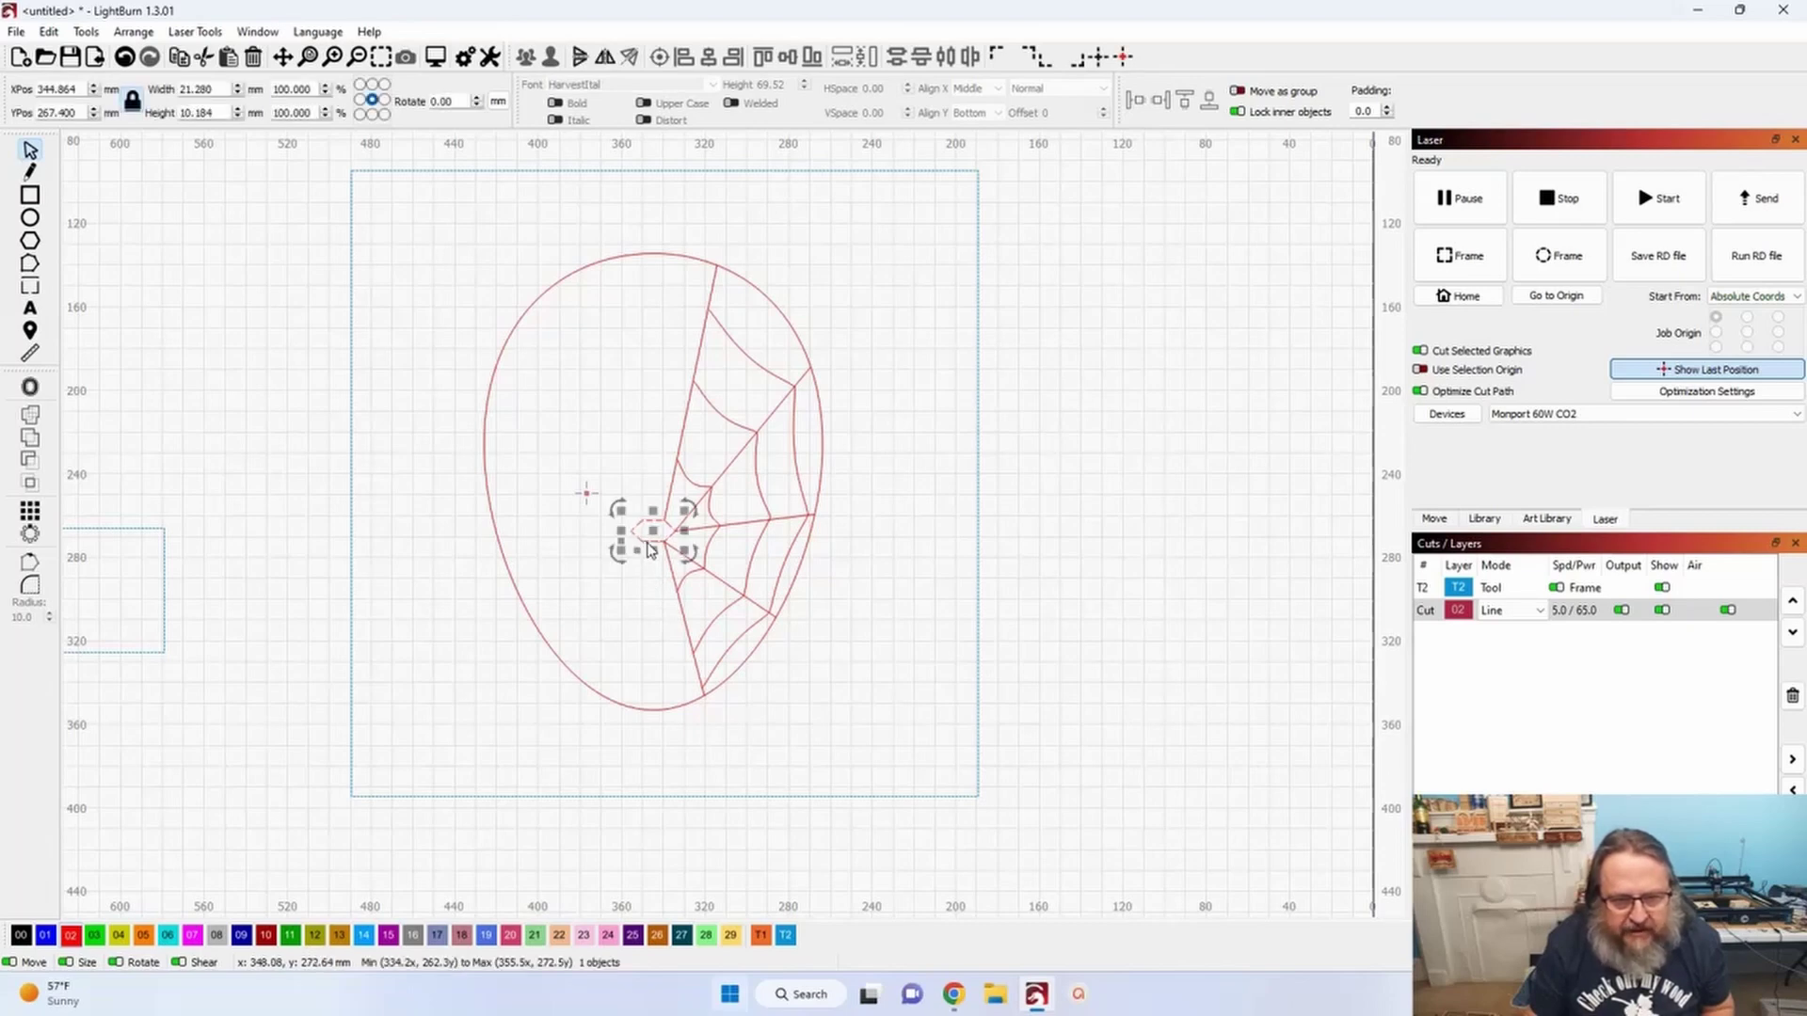
shift+click(569, 662)
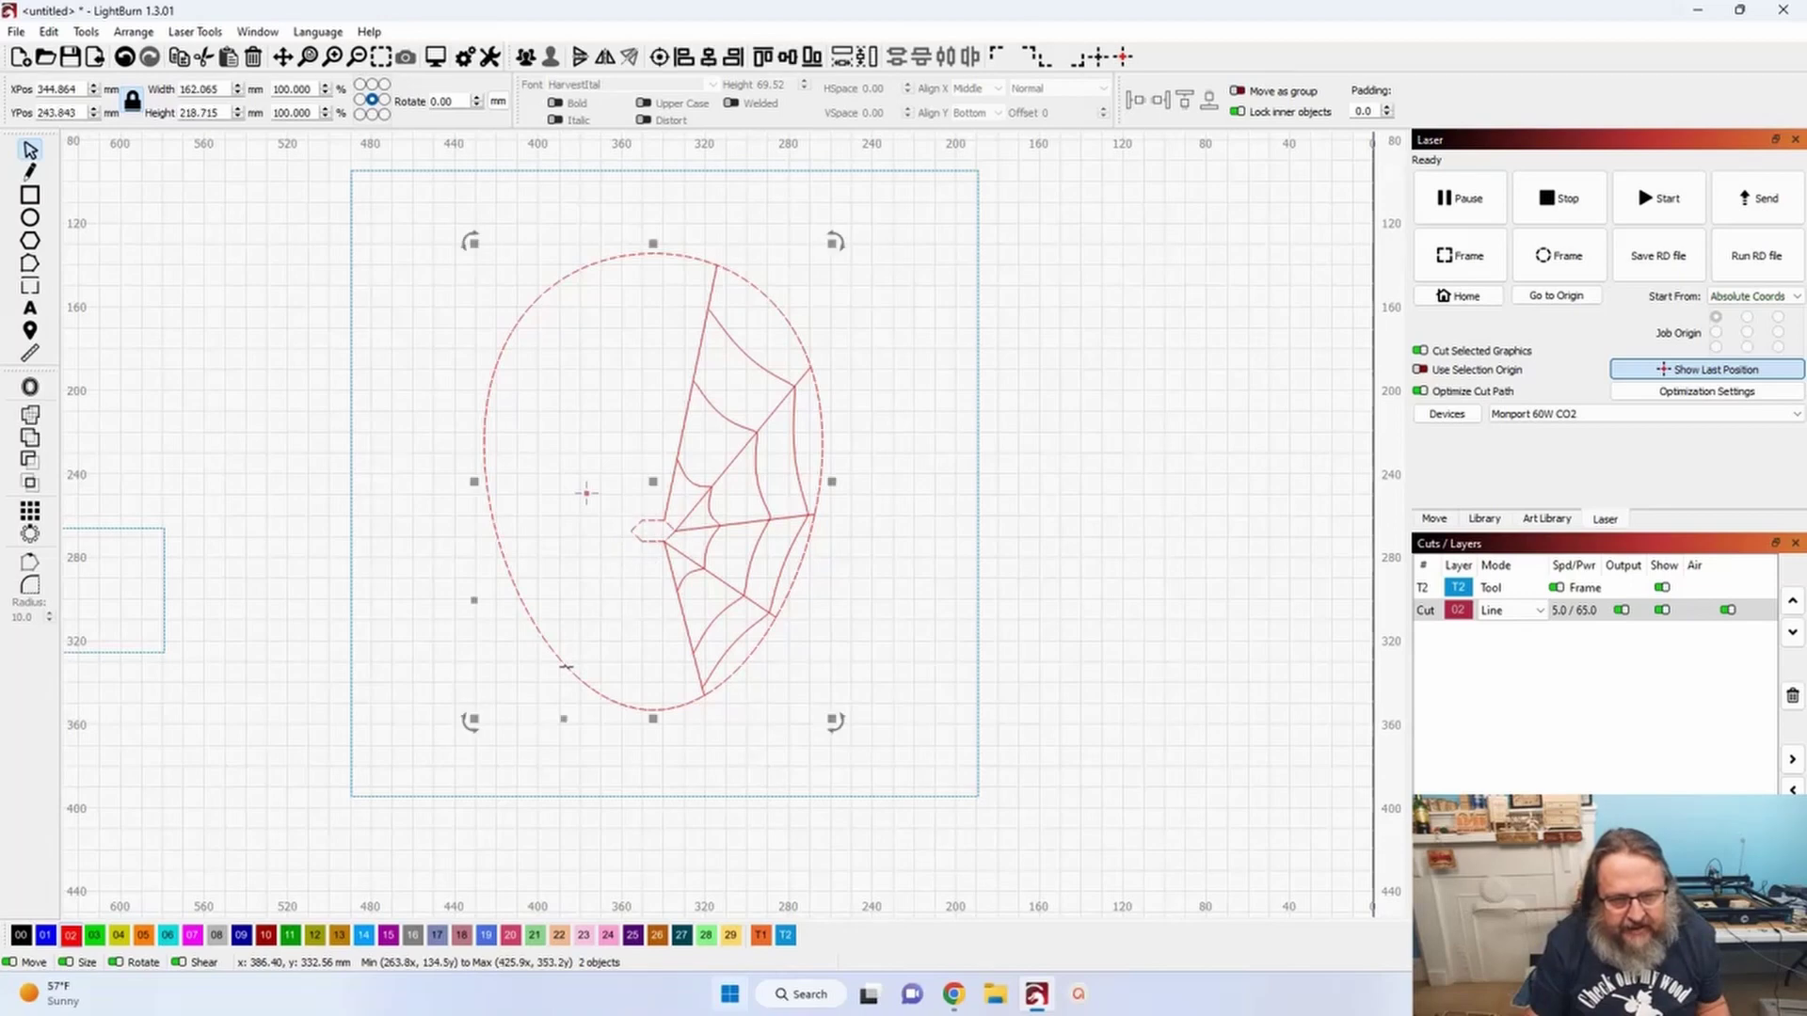
click(21, 935)
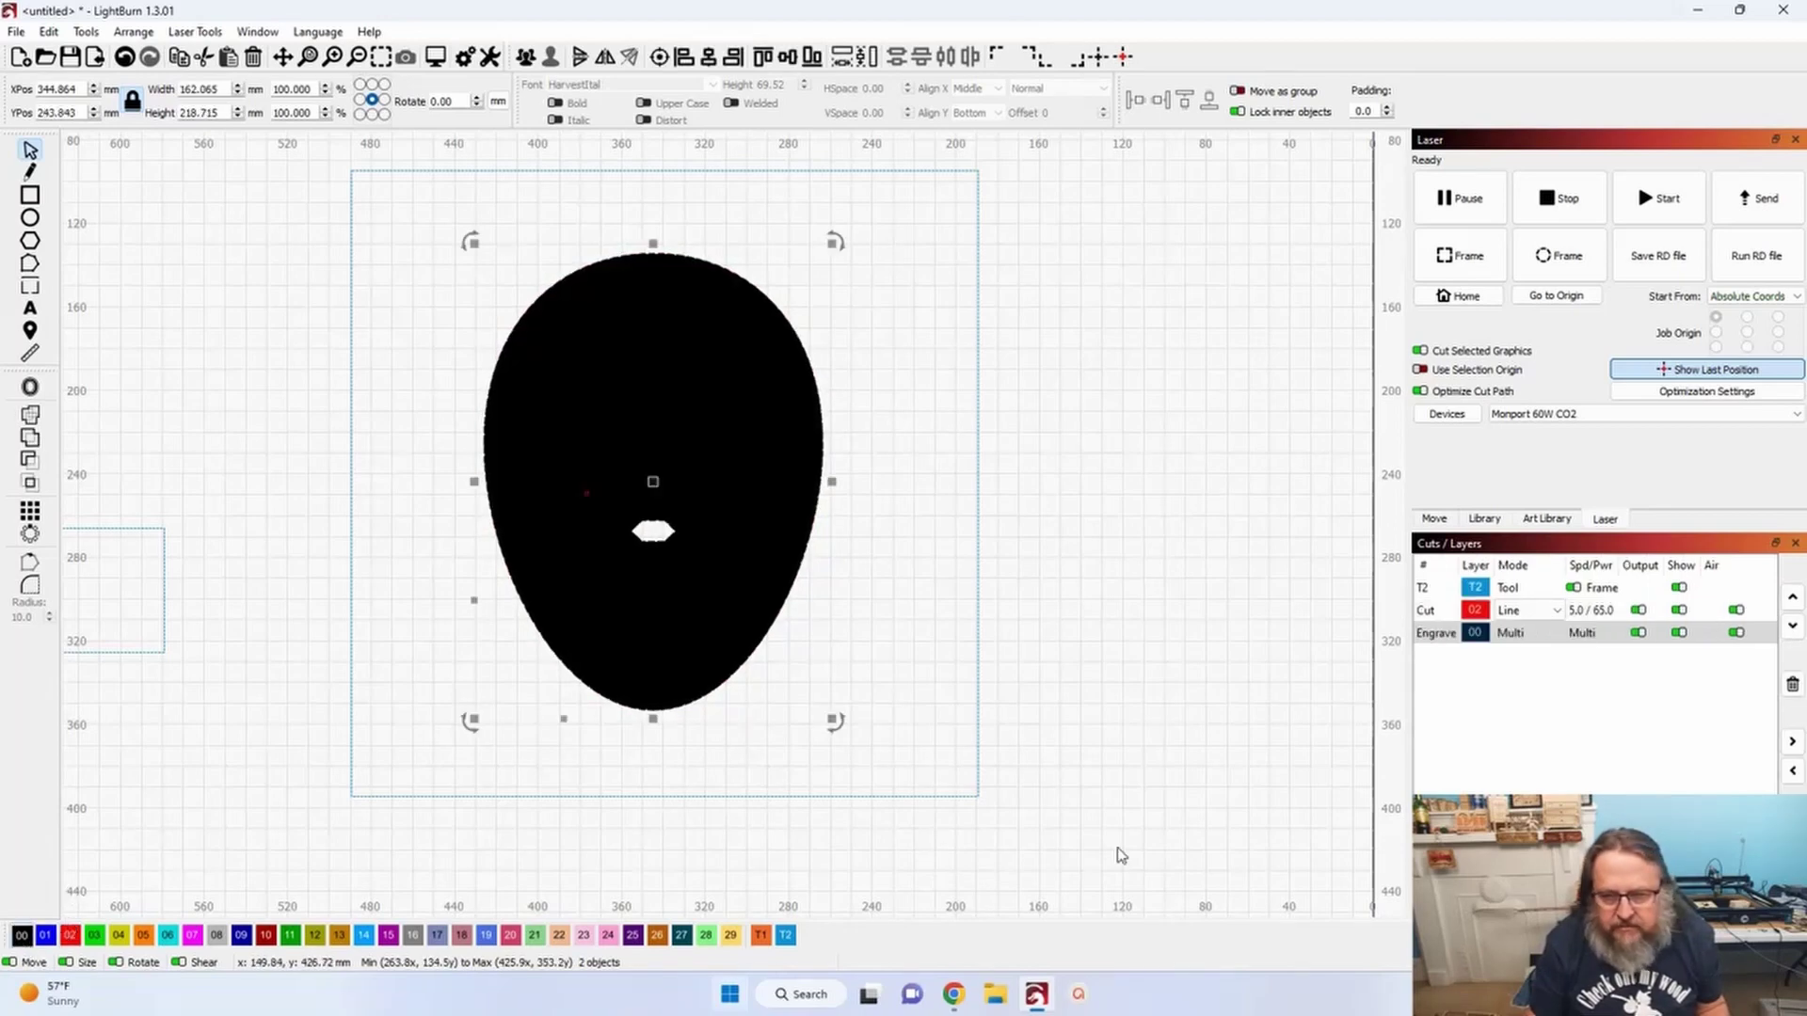
- Change the Engrave layer's first sub-layer mode from Fill to Line in its cut settings
click(1513, 632)
double_click(1514, 636)
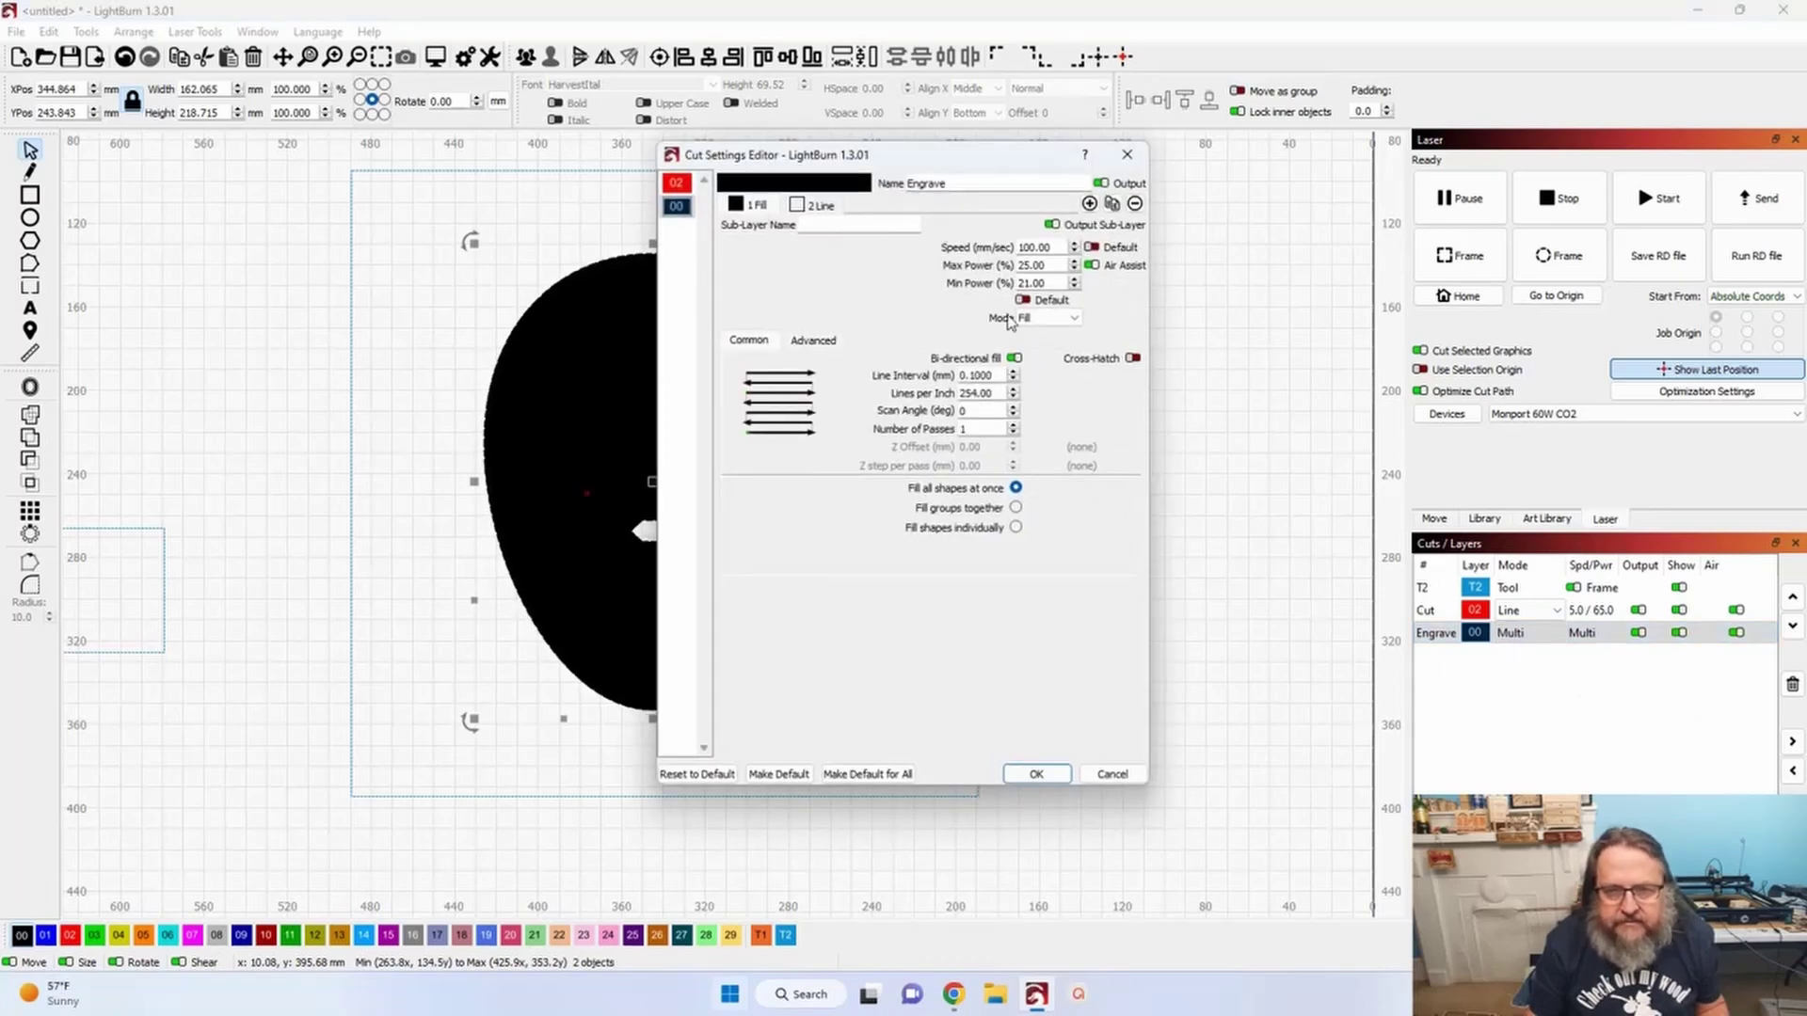
click(1047, 318)
click(1050, 337)
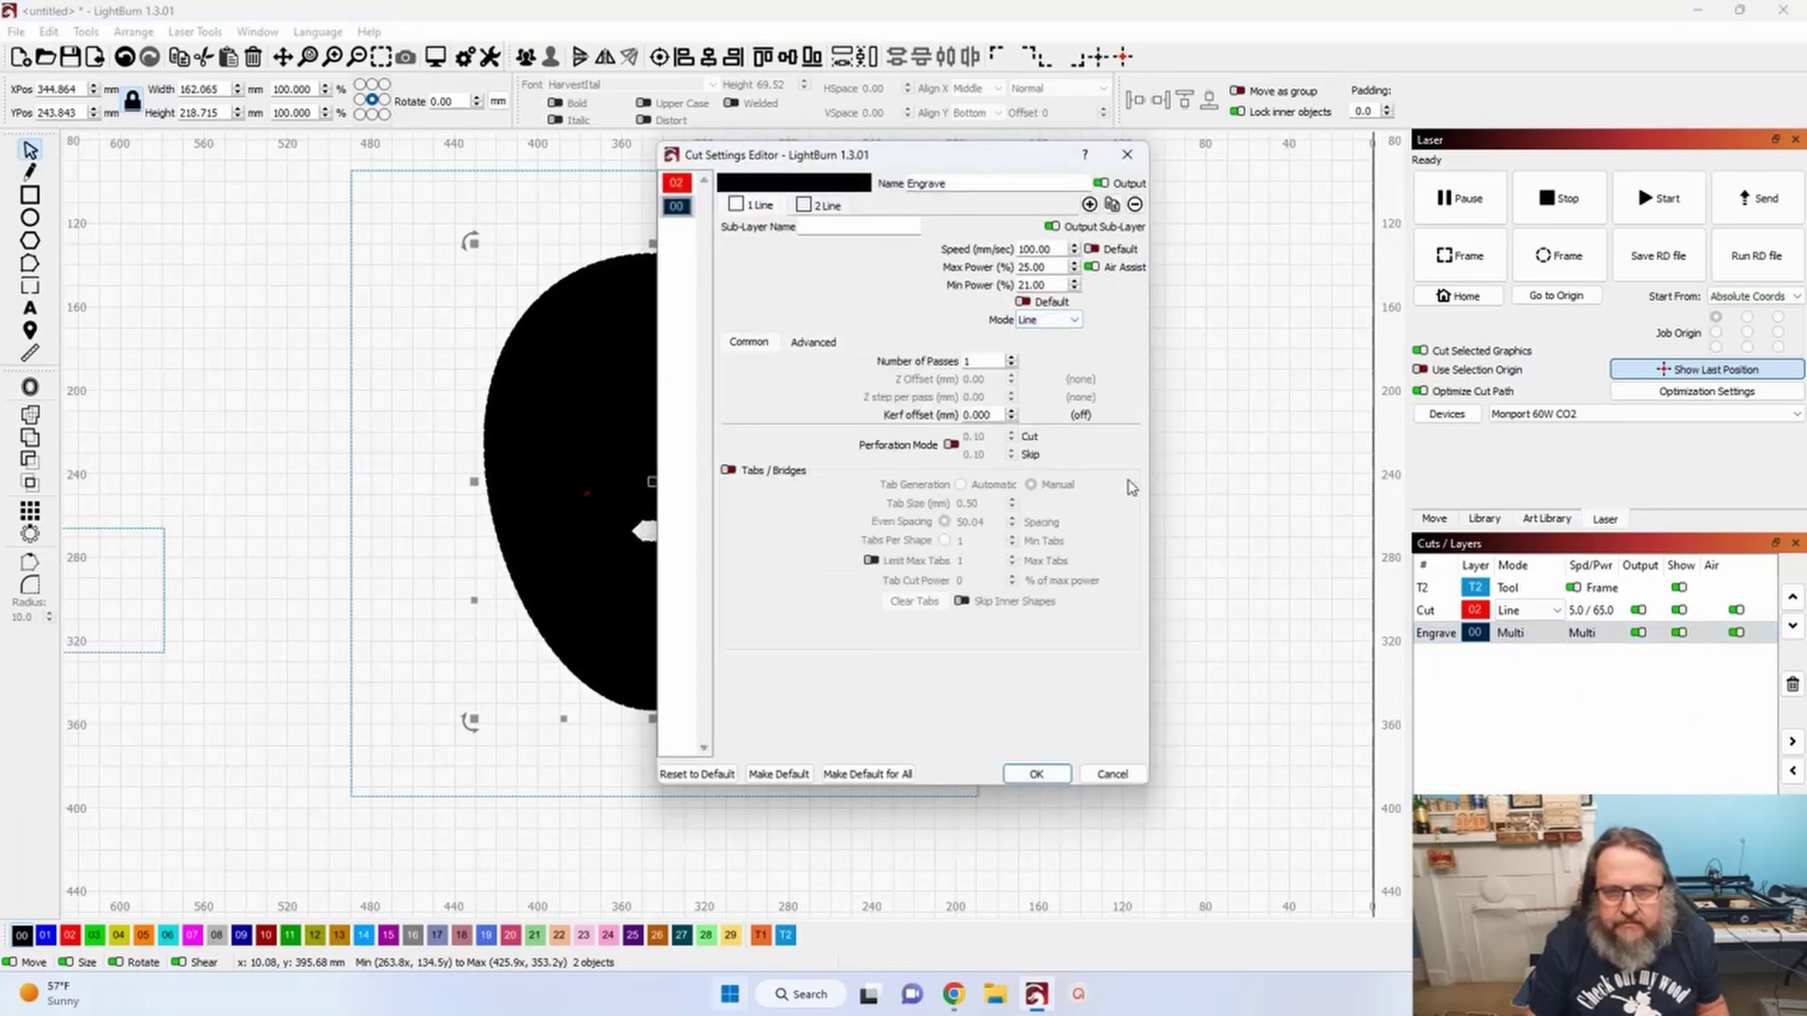
click(1037, 774)
click(1042, 781)
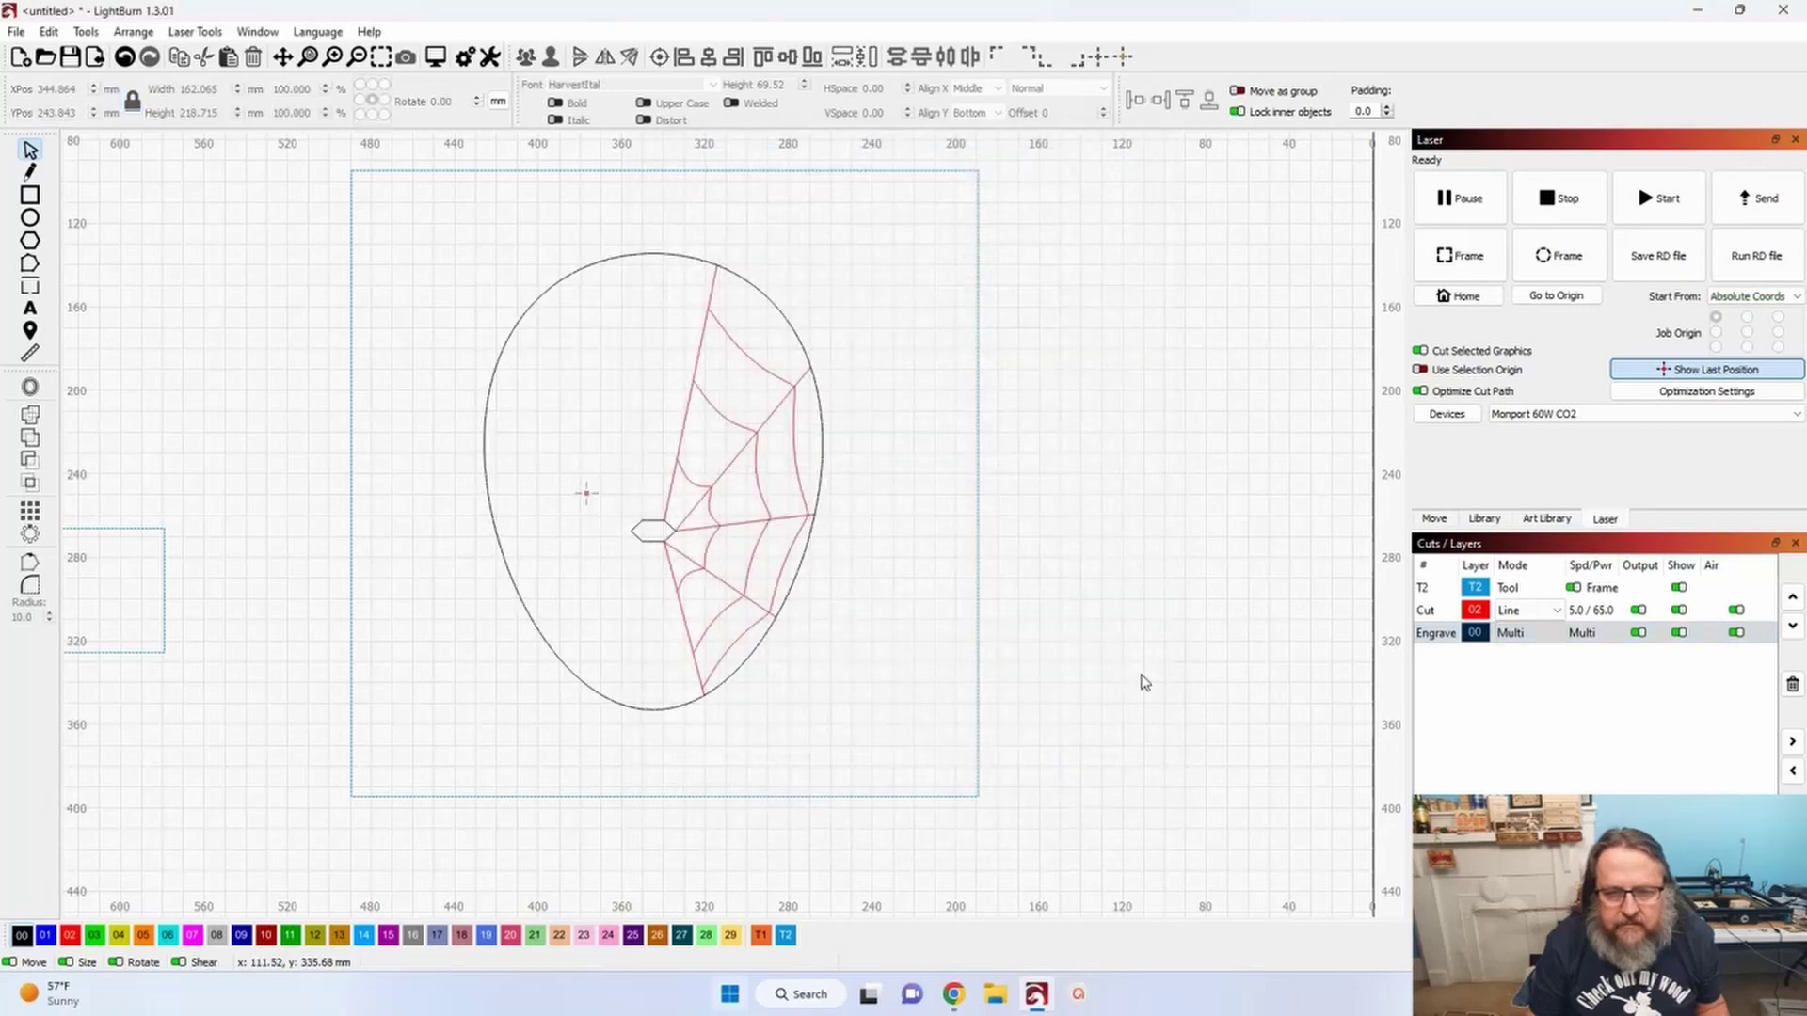
- Select all web lines on the Cut layer by their shared layer and group them
click(679, 449)
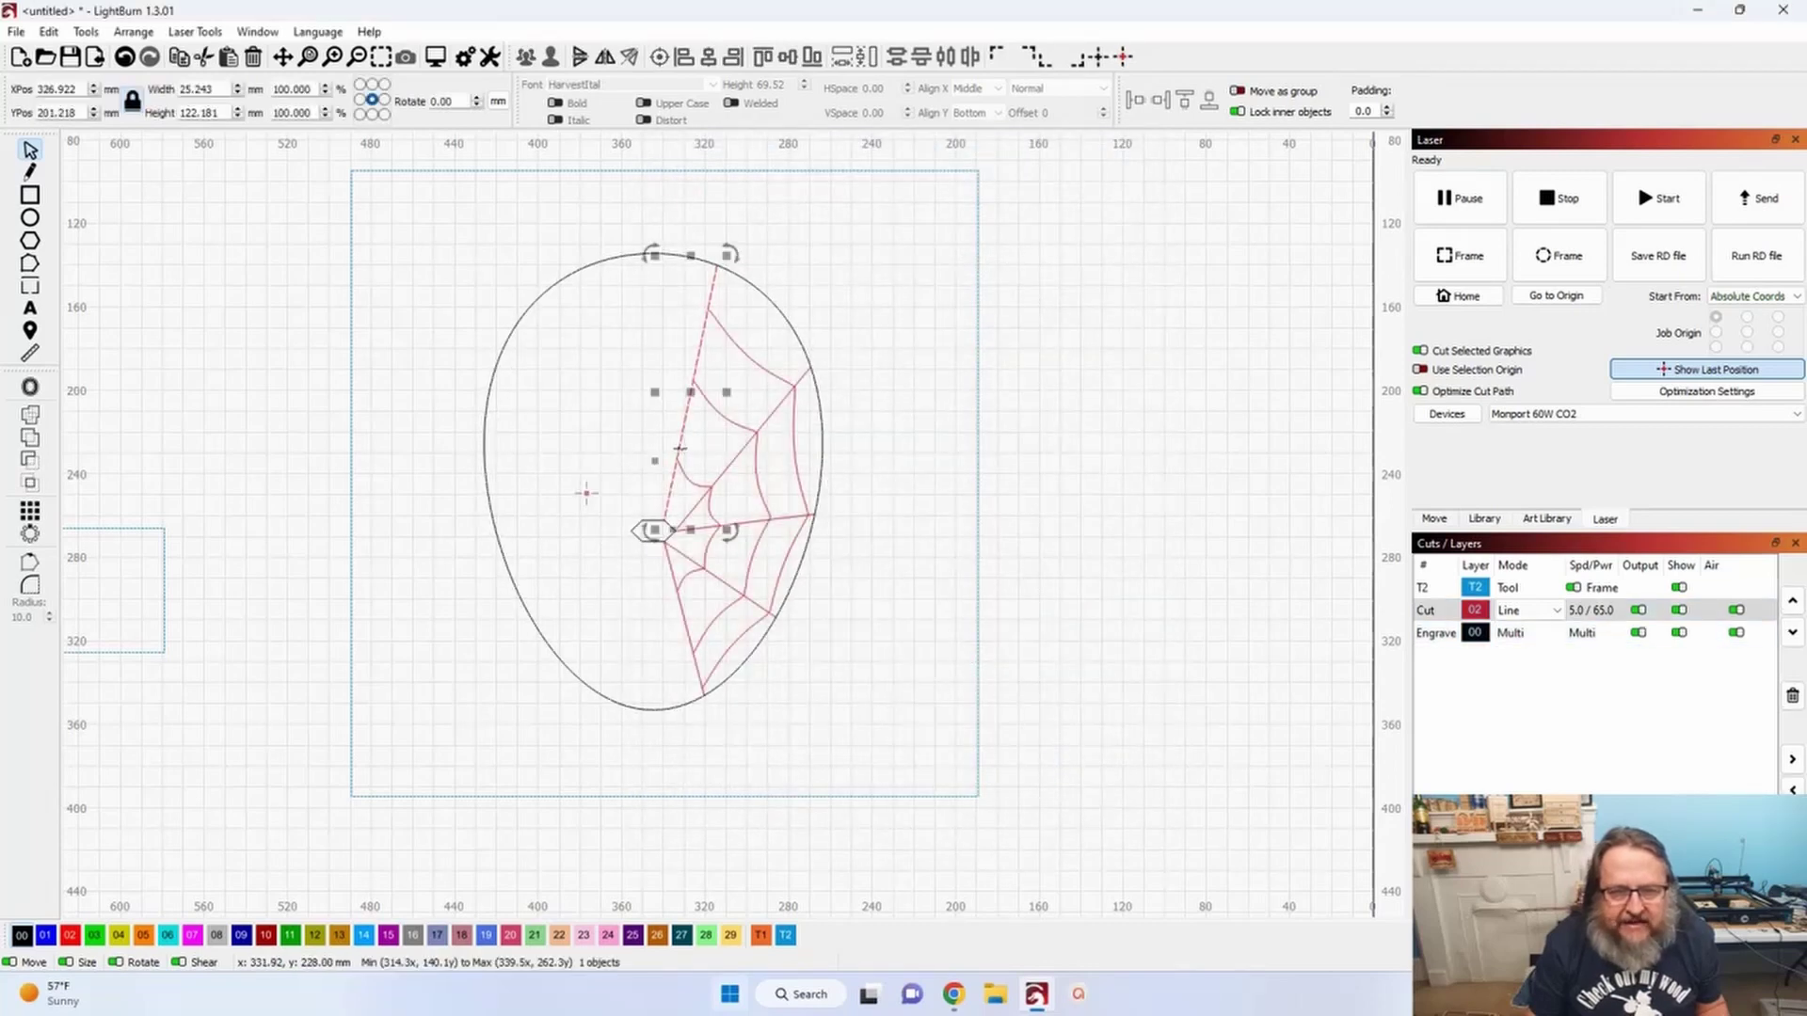
click(49, 32)
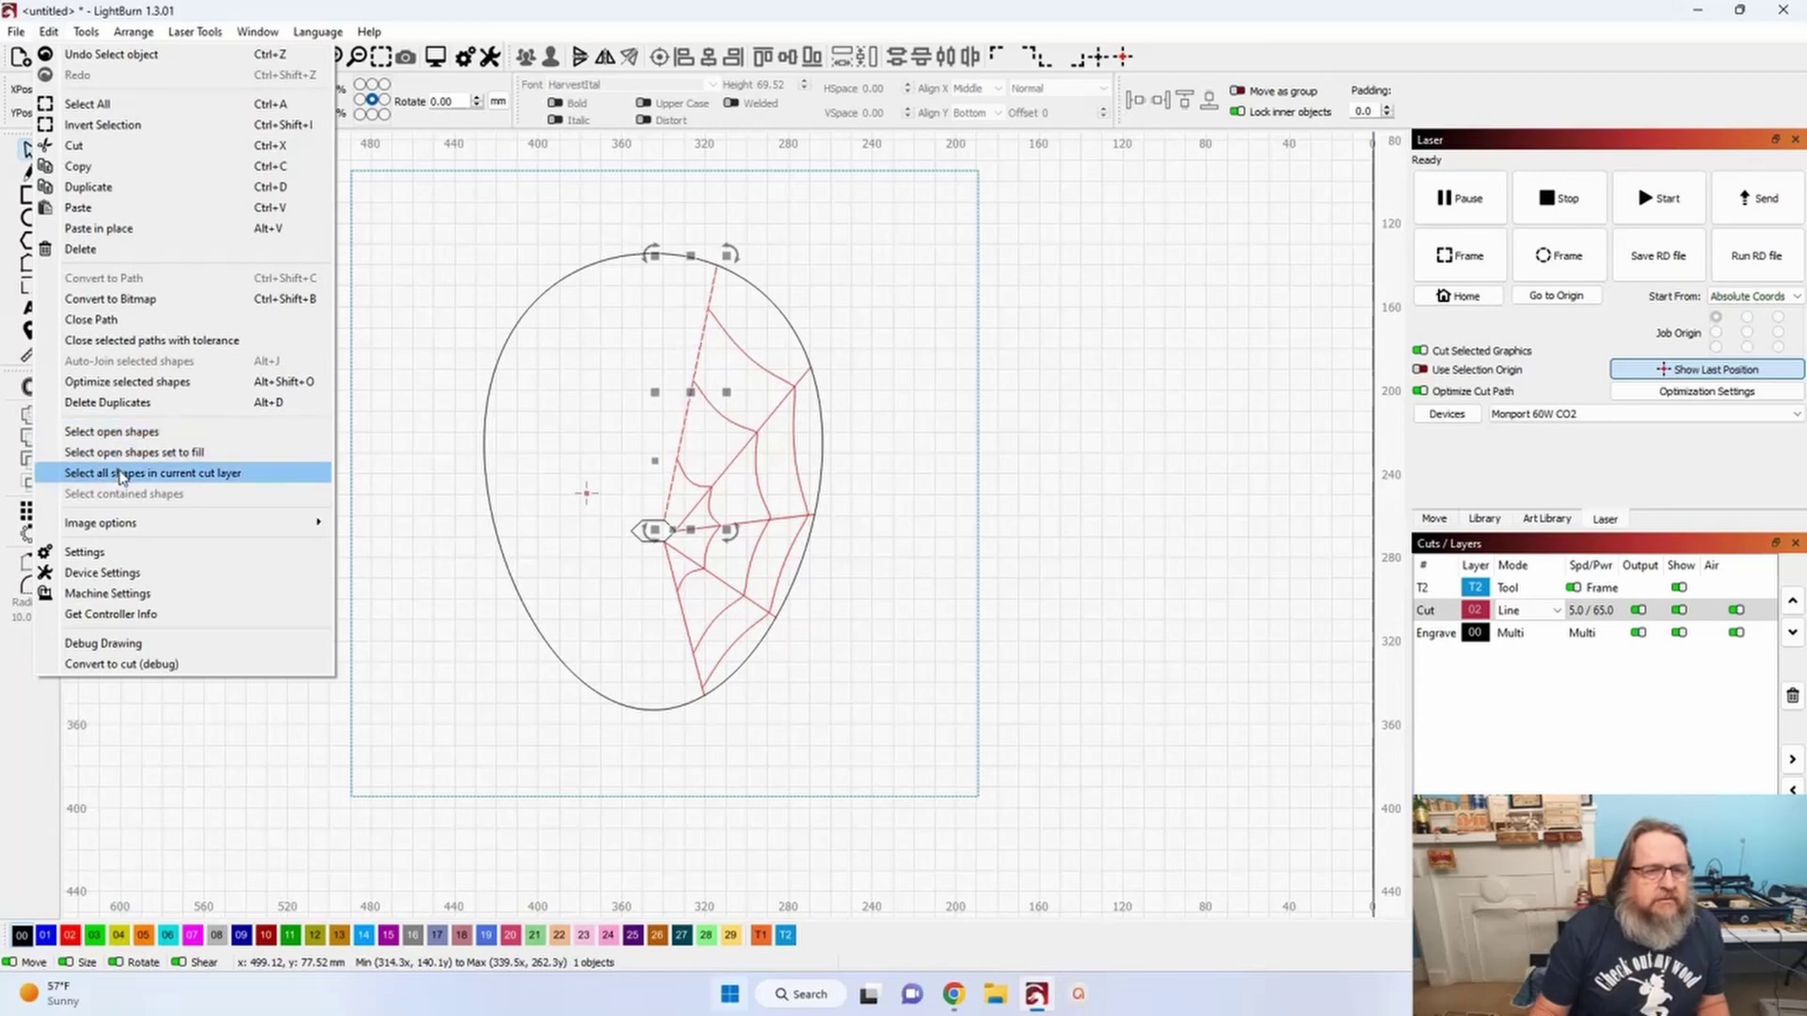
click(141, 478)
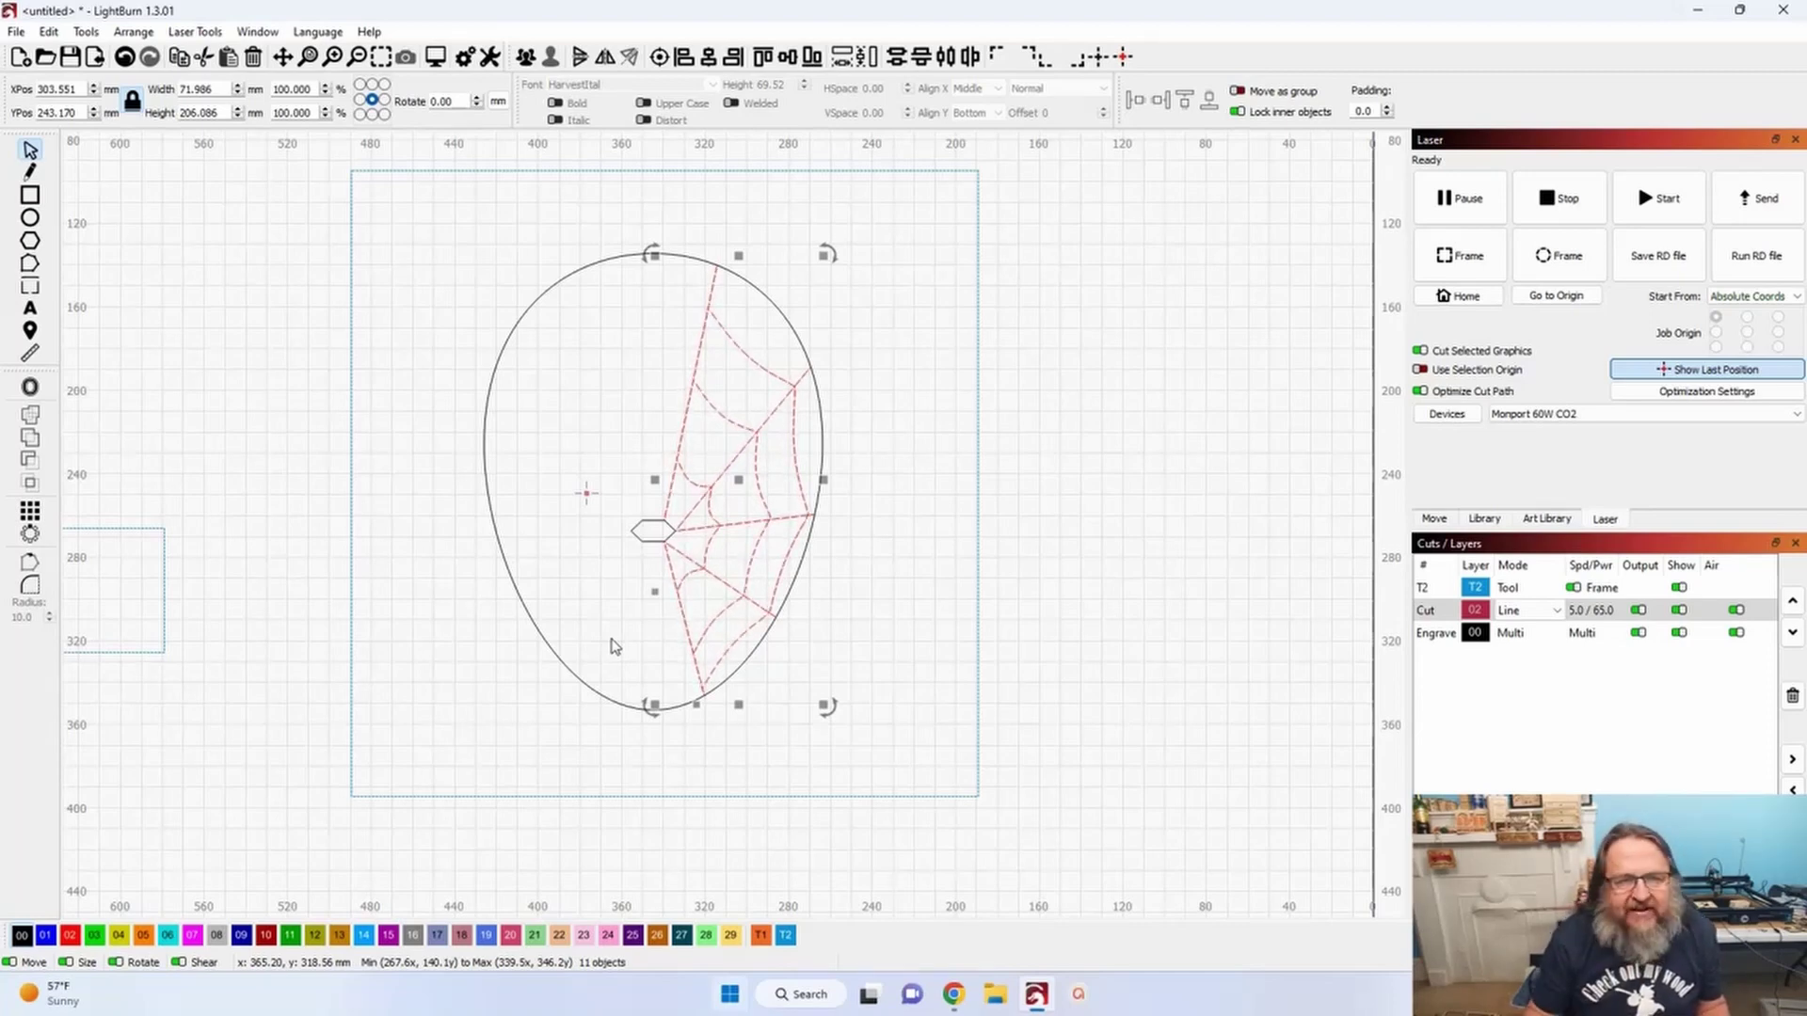
click(528, 59)
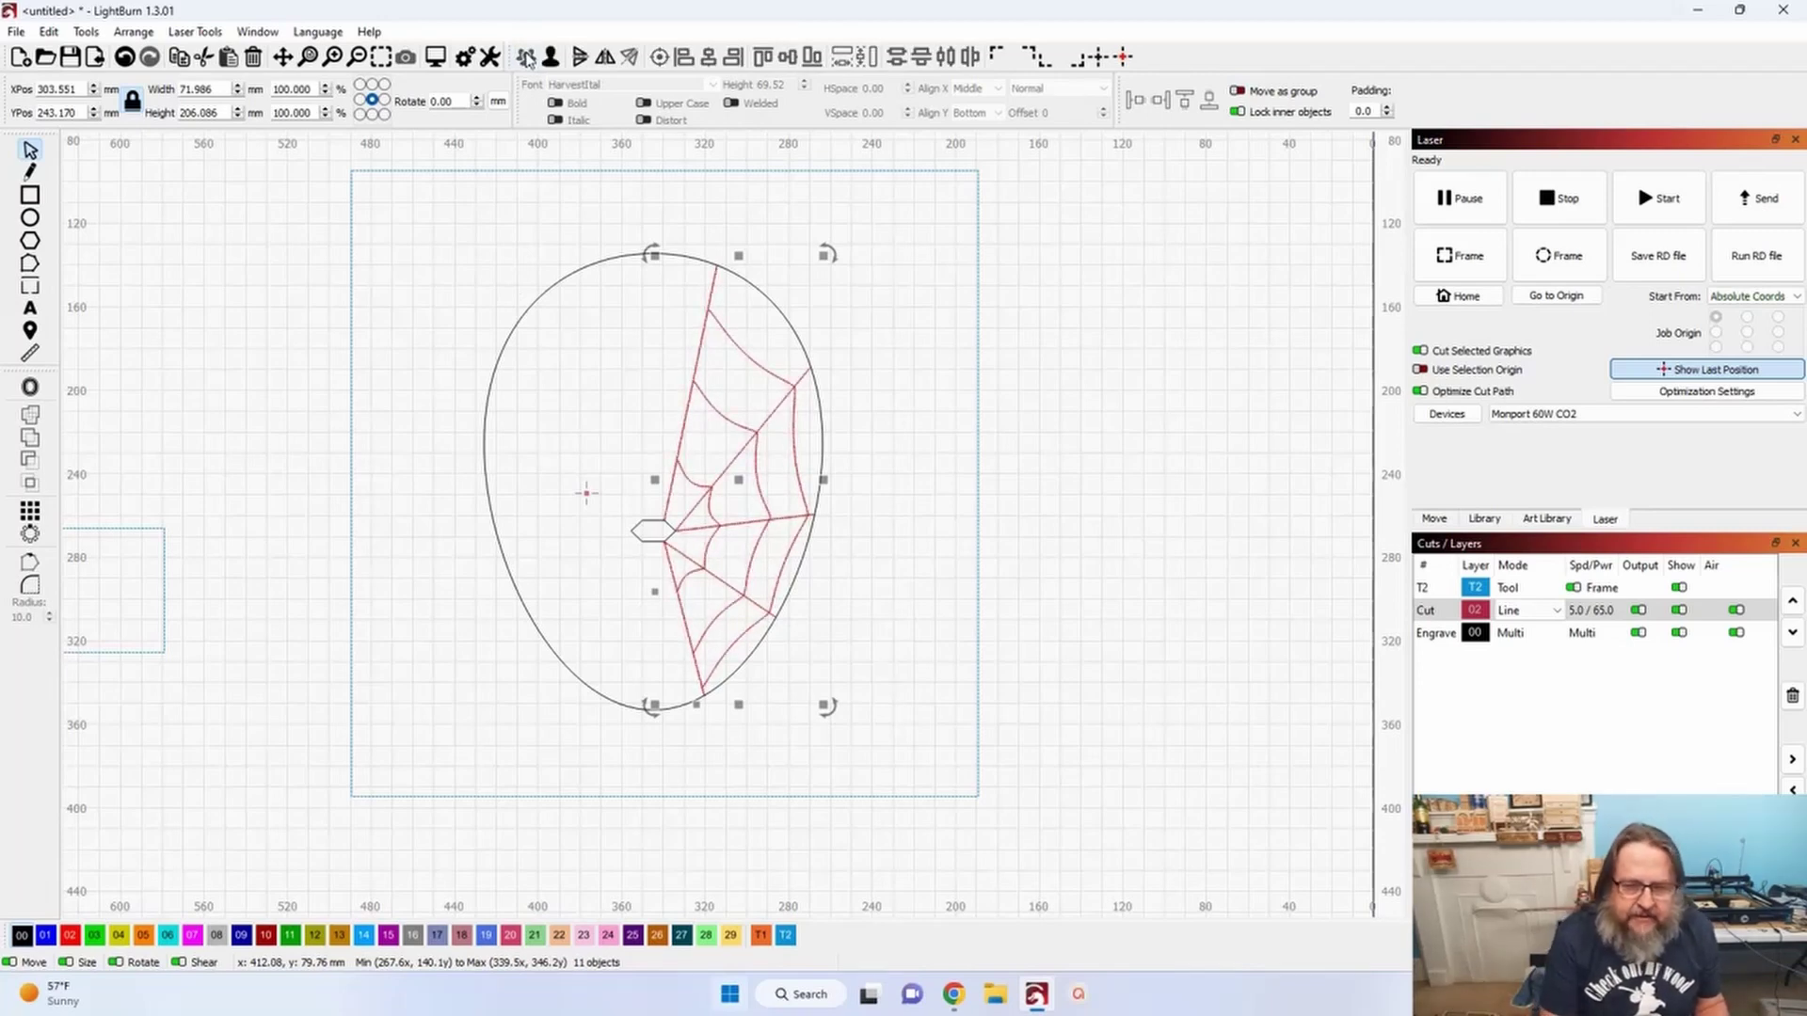
- Duplicate the web group, mirror the copy horizontally and shift it across to the egg's empty left half
click(605, 56)
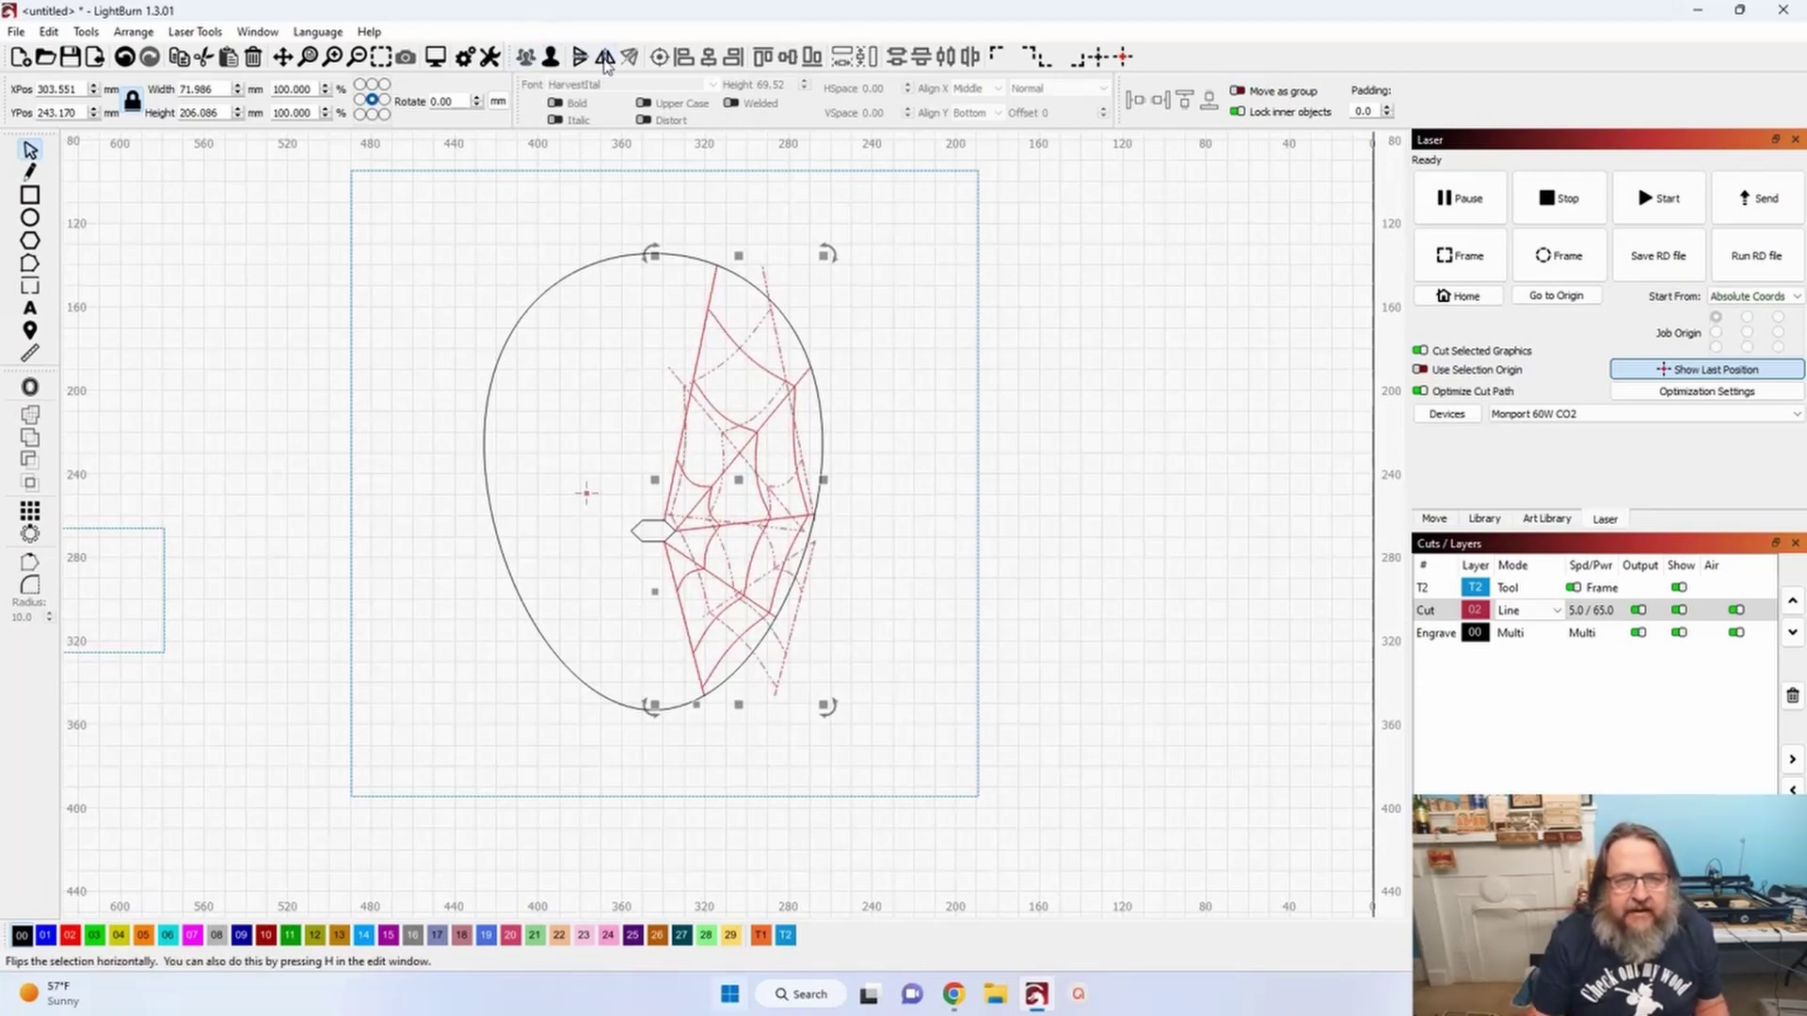
key(Left)
key(Left)
key(Left)
key(Left)
key(Left)
key(Left)
key(Left)
key(Left)
key(Left)
key(Left)
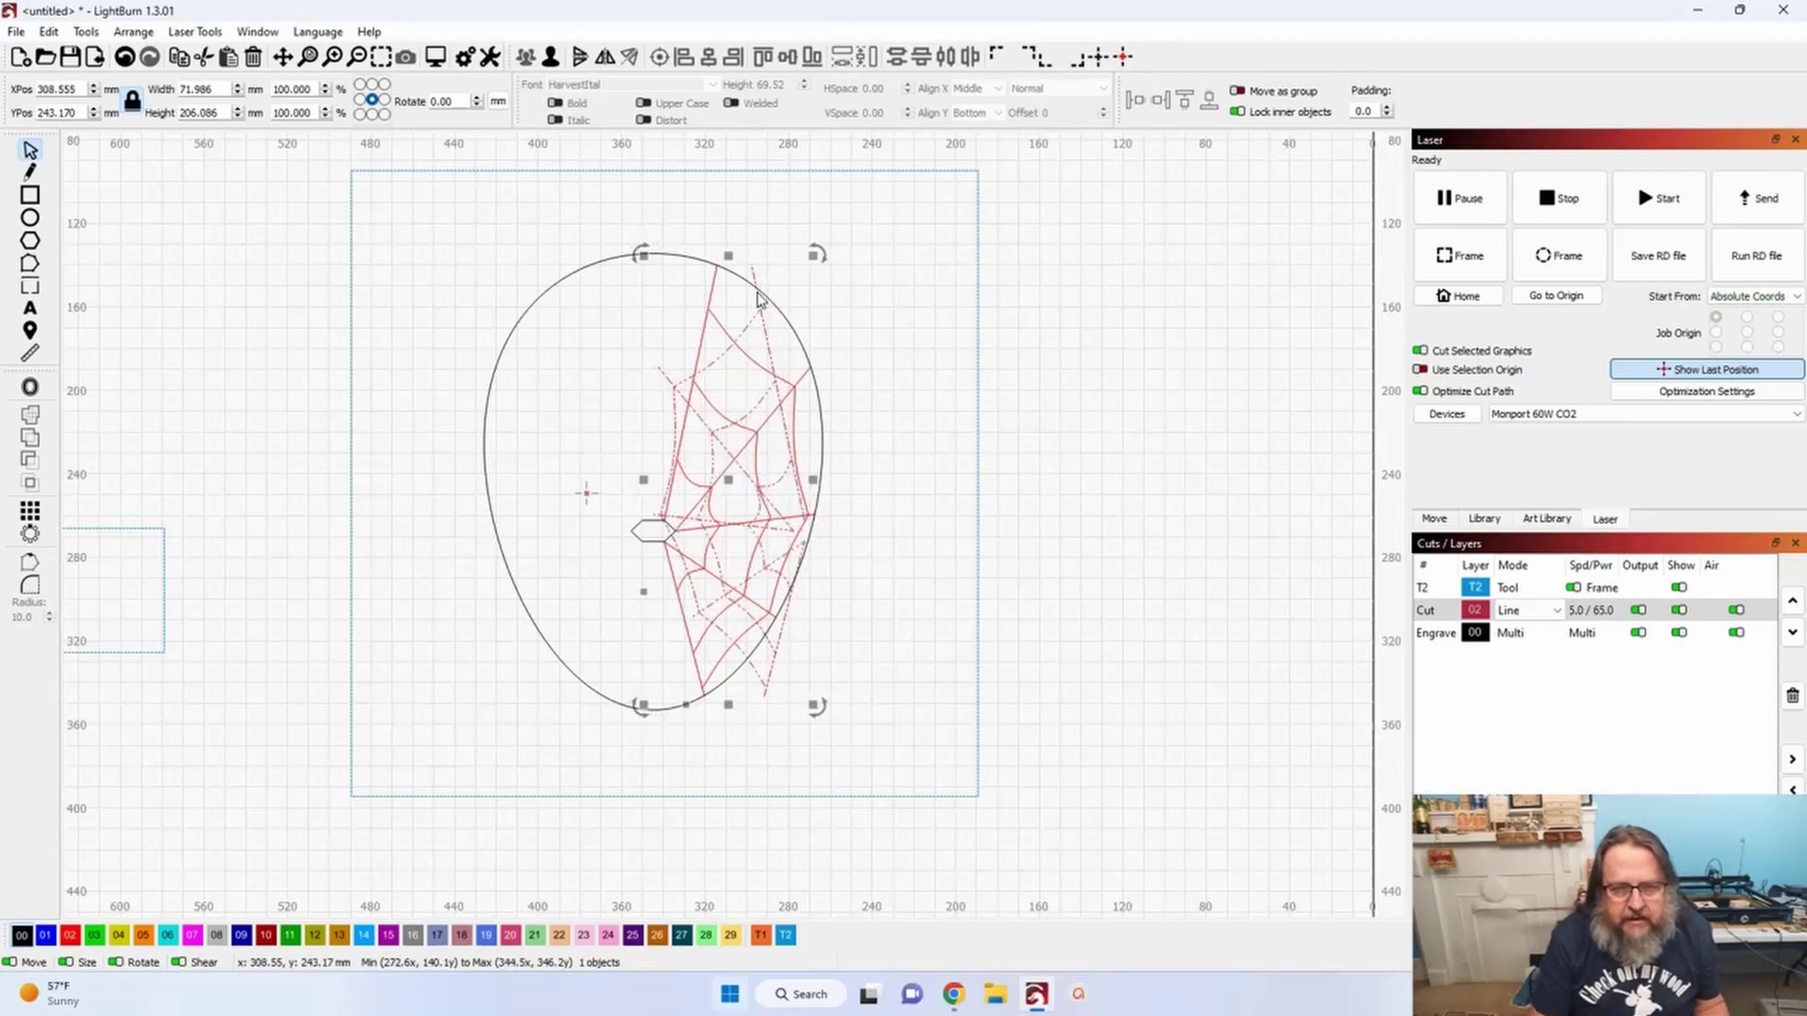
key(Left)
key(Left)
key(Left)
key(Left)
key(Left)
key(Left)
key(Left)
key(Left)
key(Left)
key(Left)
key(Left)
key(Left)
key(Left)
key(Left)
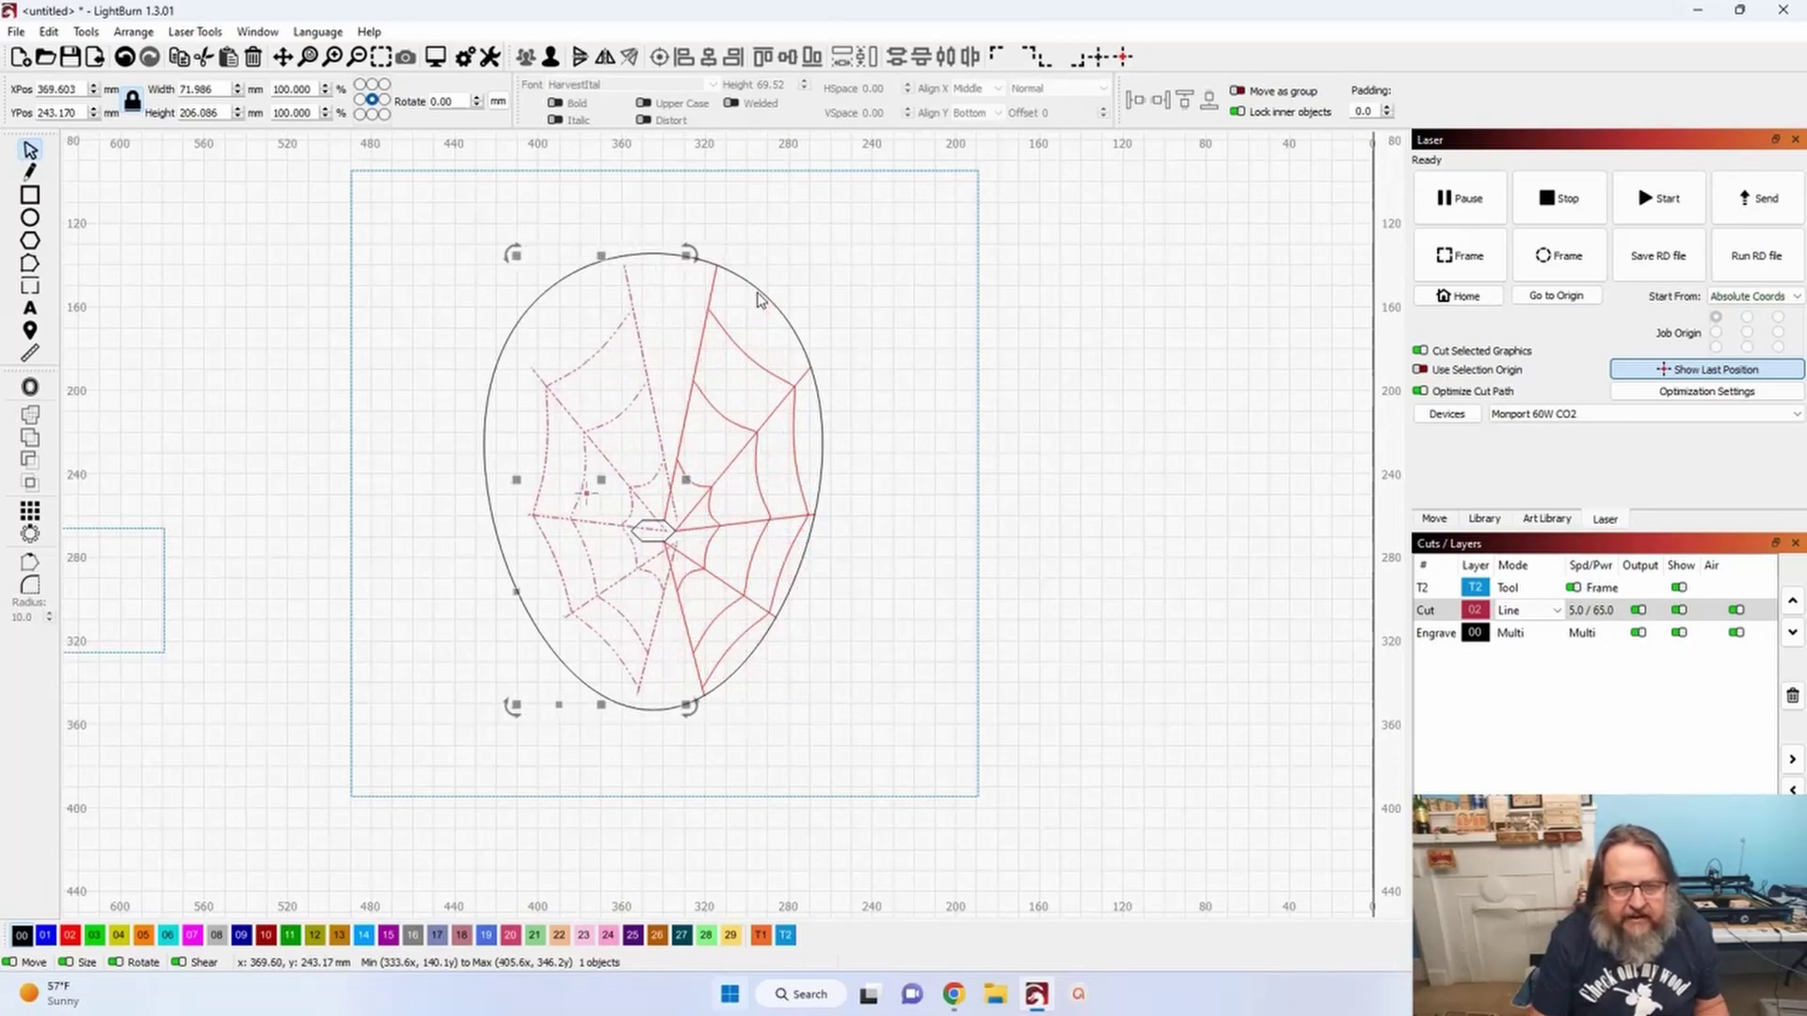
- Align the mirrored web with the hexagon by moving the end of its upper radiating line onto the hexagon's upper-left corner
scroll(649, 572, up, 6)
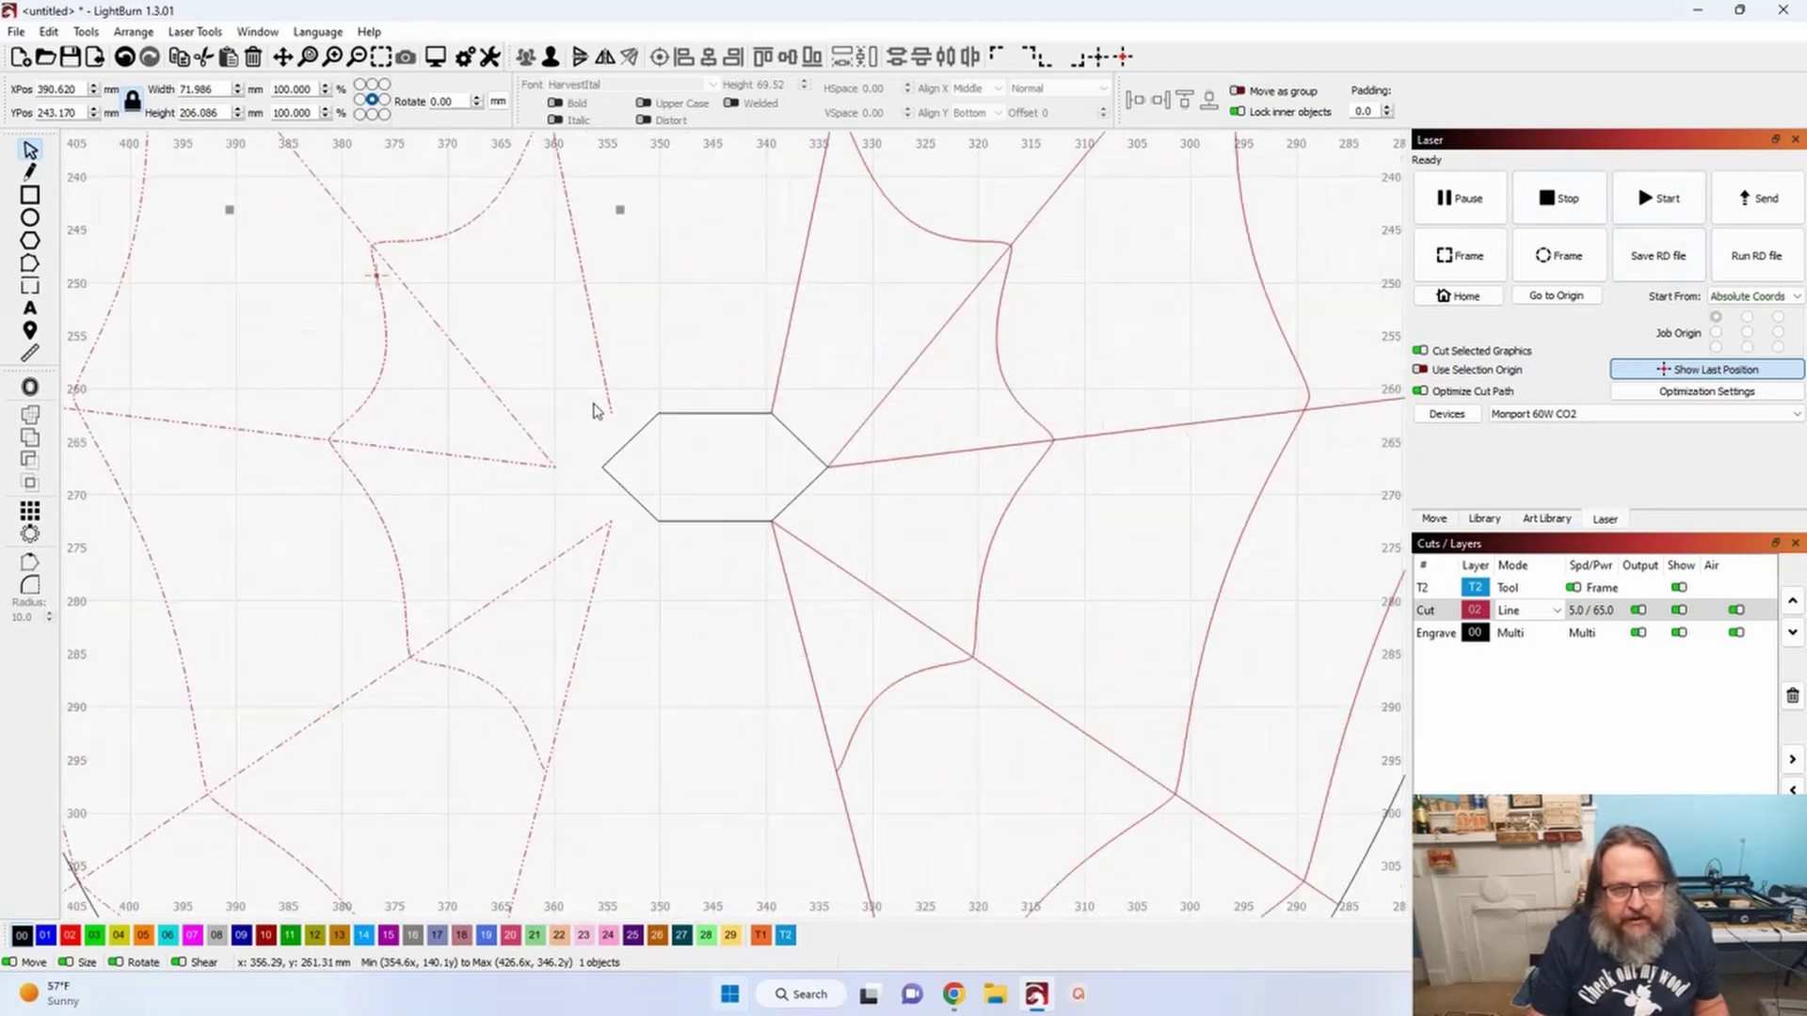
drag(610, 419, 658, 414)
scroll(658, 414, down, 8)
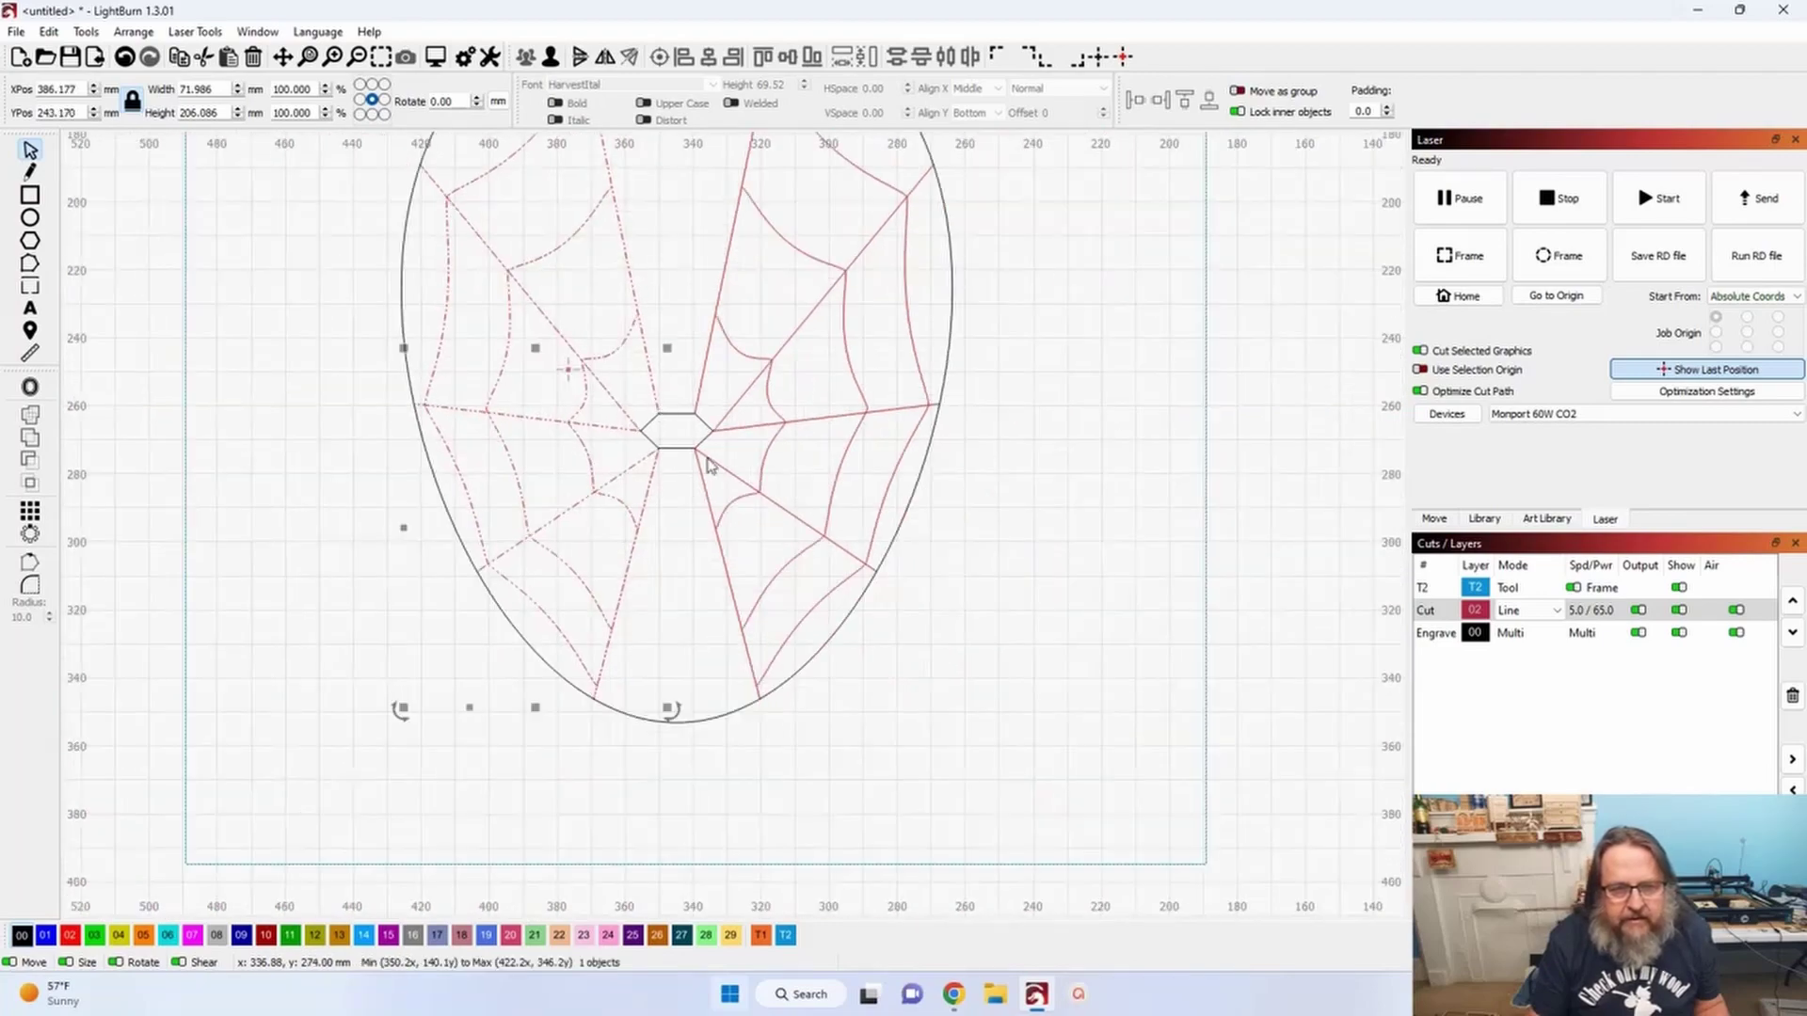
scroll(969, 461, down, 1)
drag(972, 464, 960, 605)
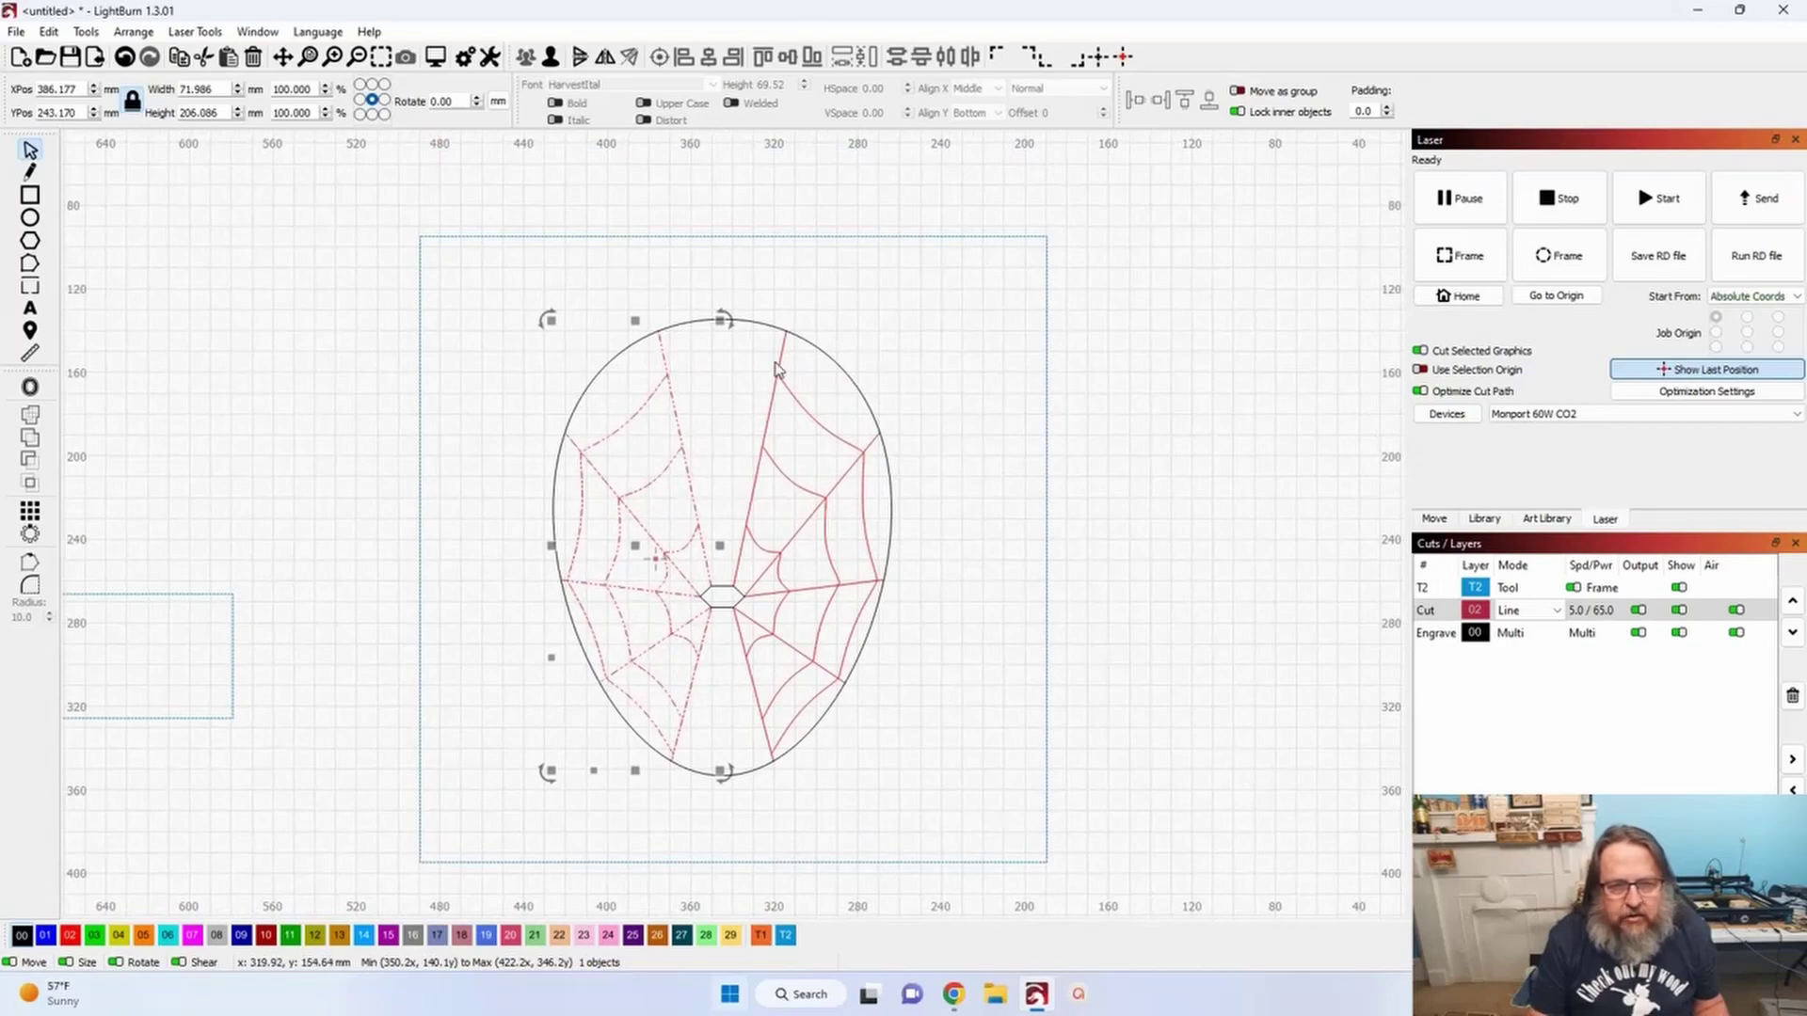
- Draw a horizontal line about 52 mm long joining the outermost cross lines across the upper gap, and assign it to Cut layer 02
click(29, 173)
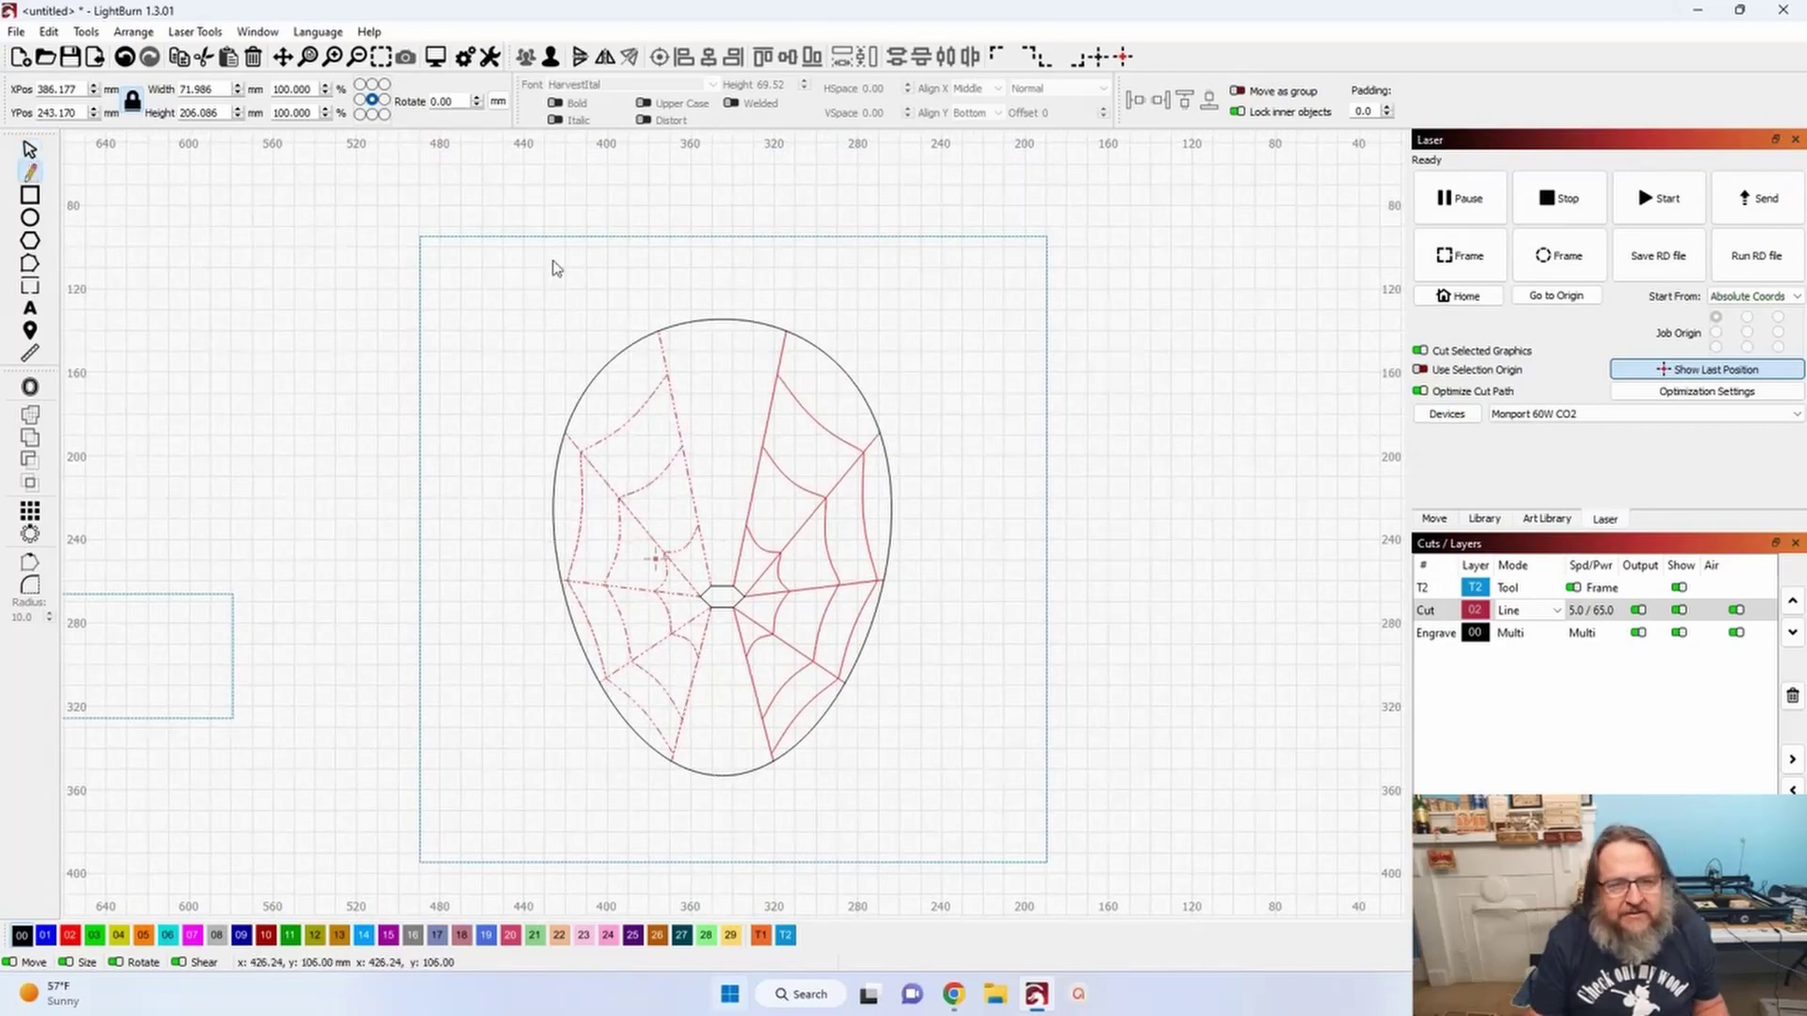
scroll(712, 407, up, 2)
drag(709, 408, 570, 463)
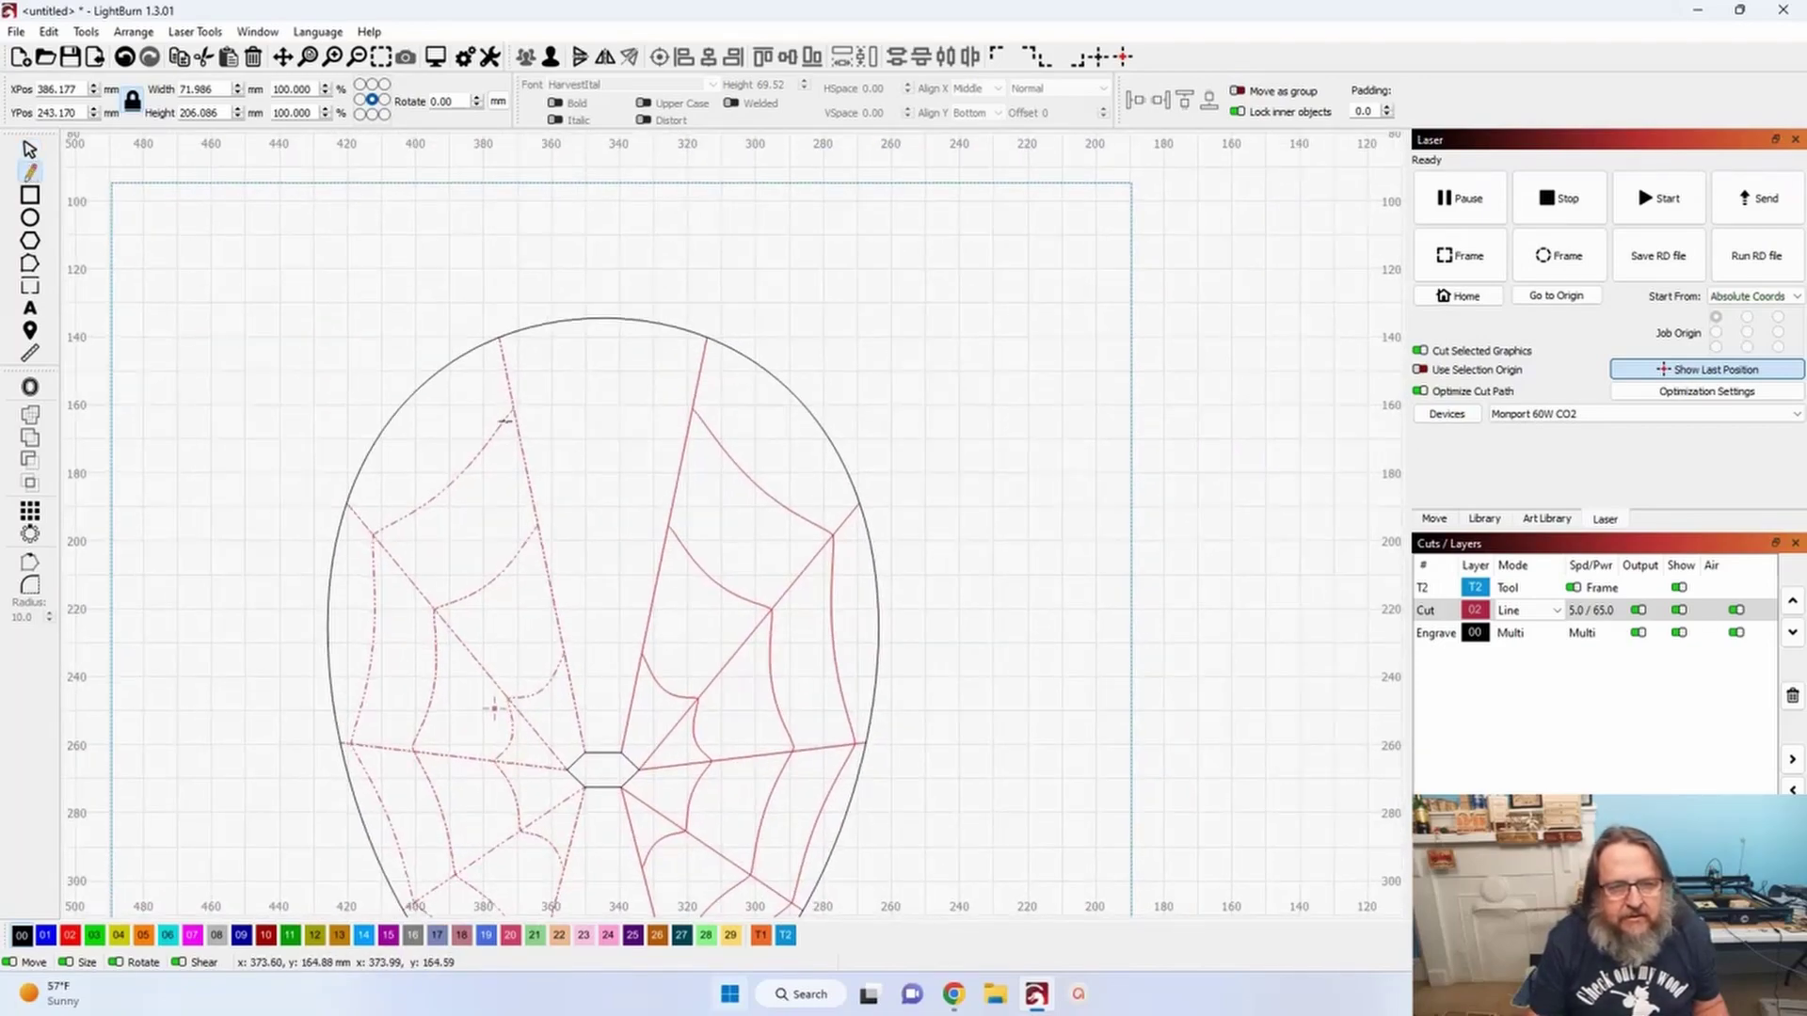
scroll(513, 411, up, 2)
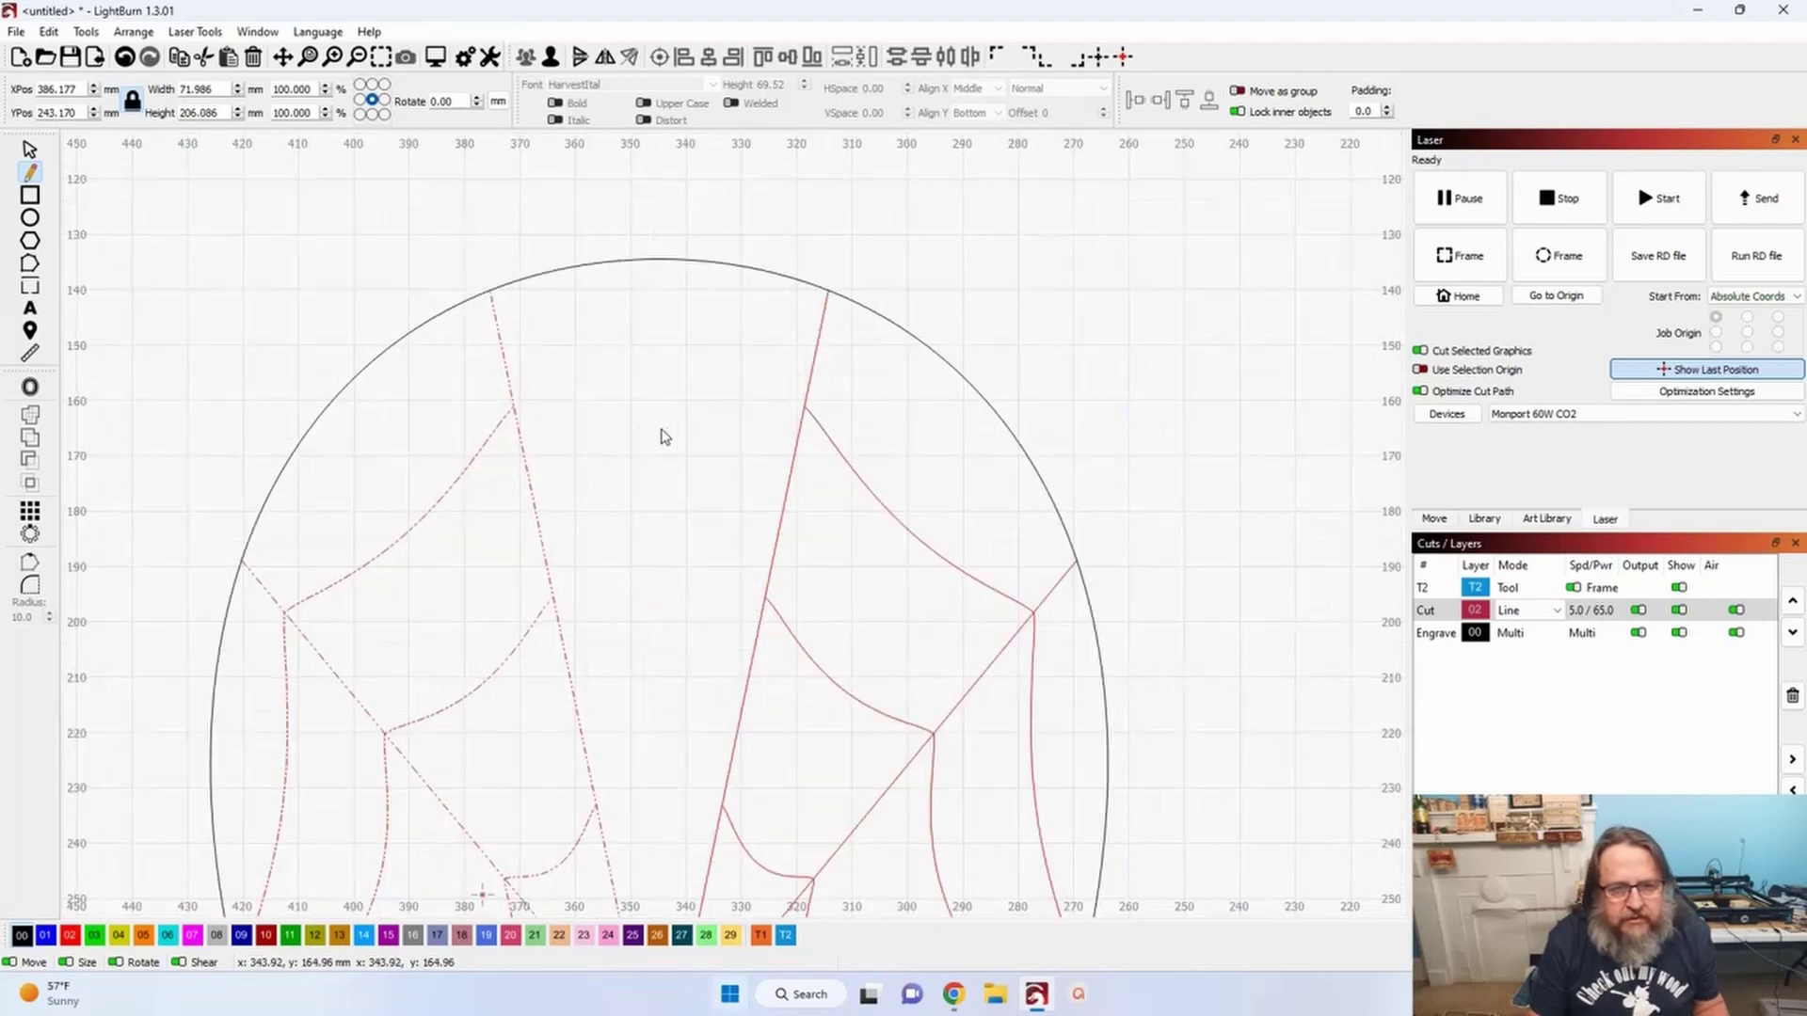
click(515, 404)
double_click(803, 406)
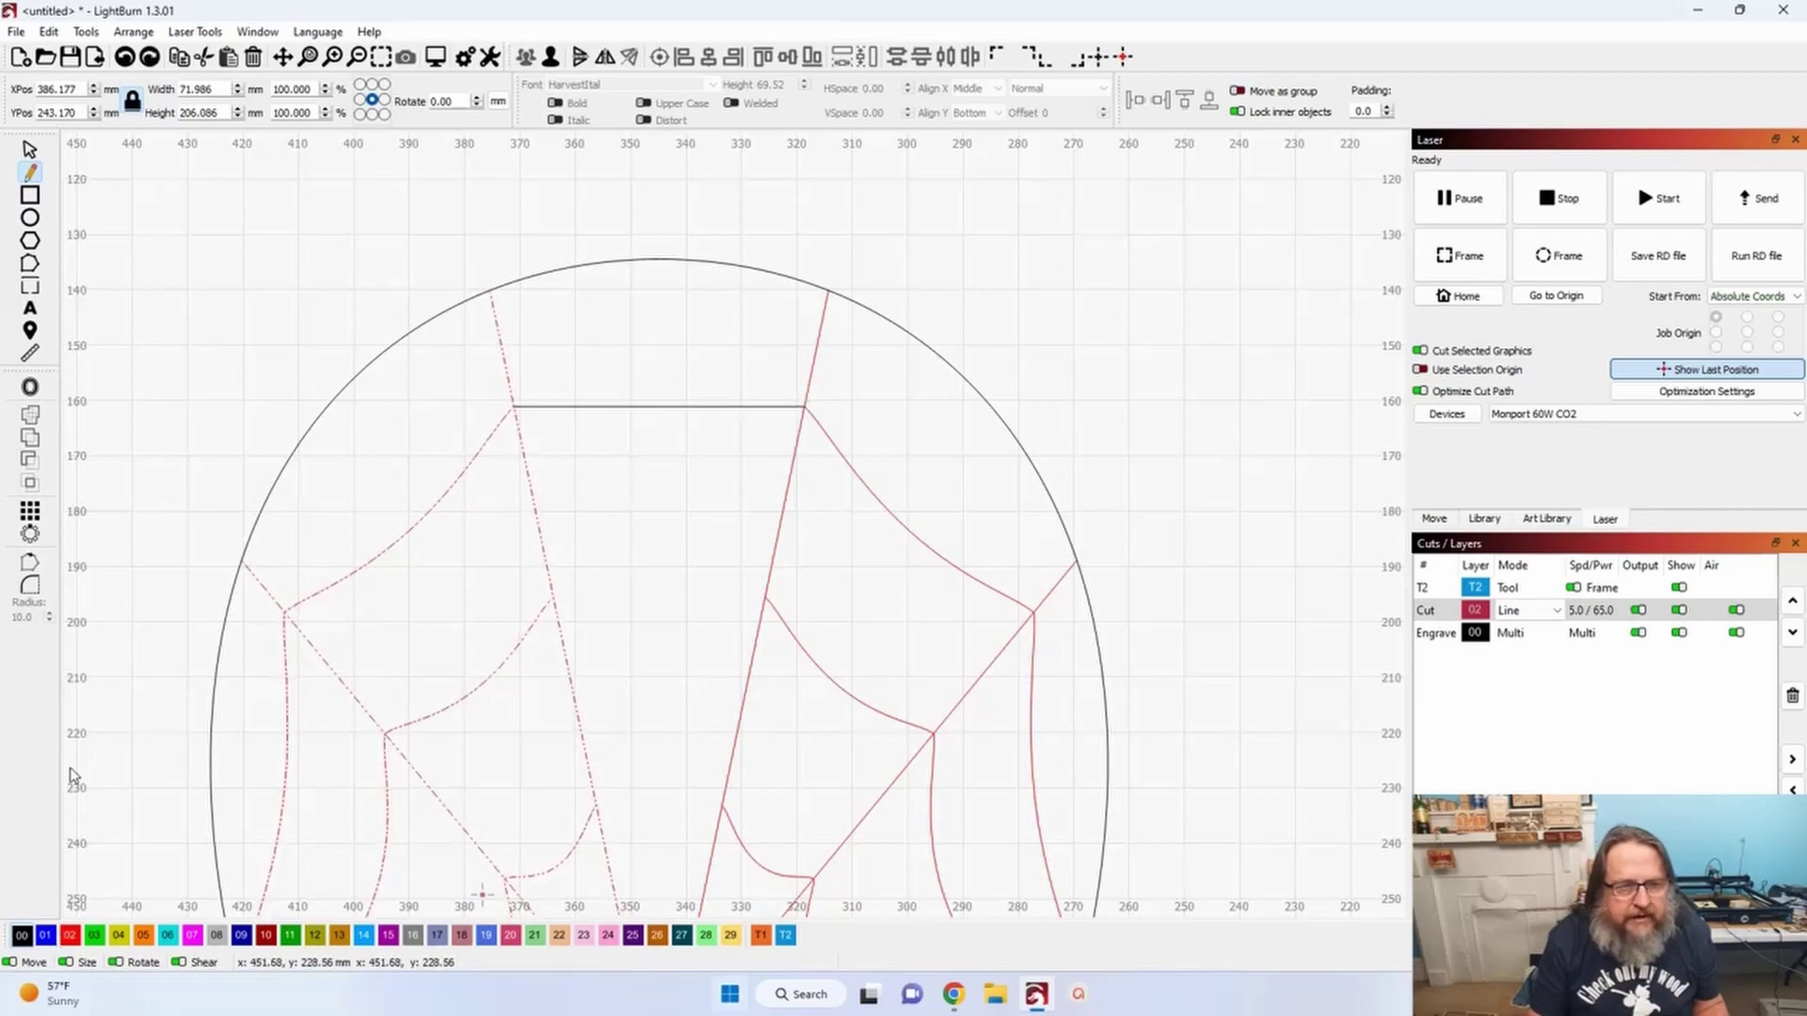
click(29, 150)
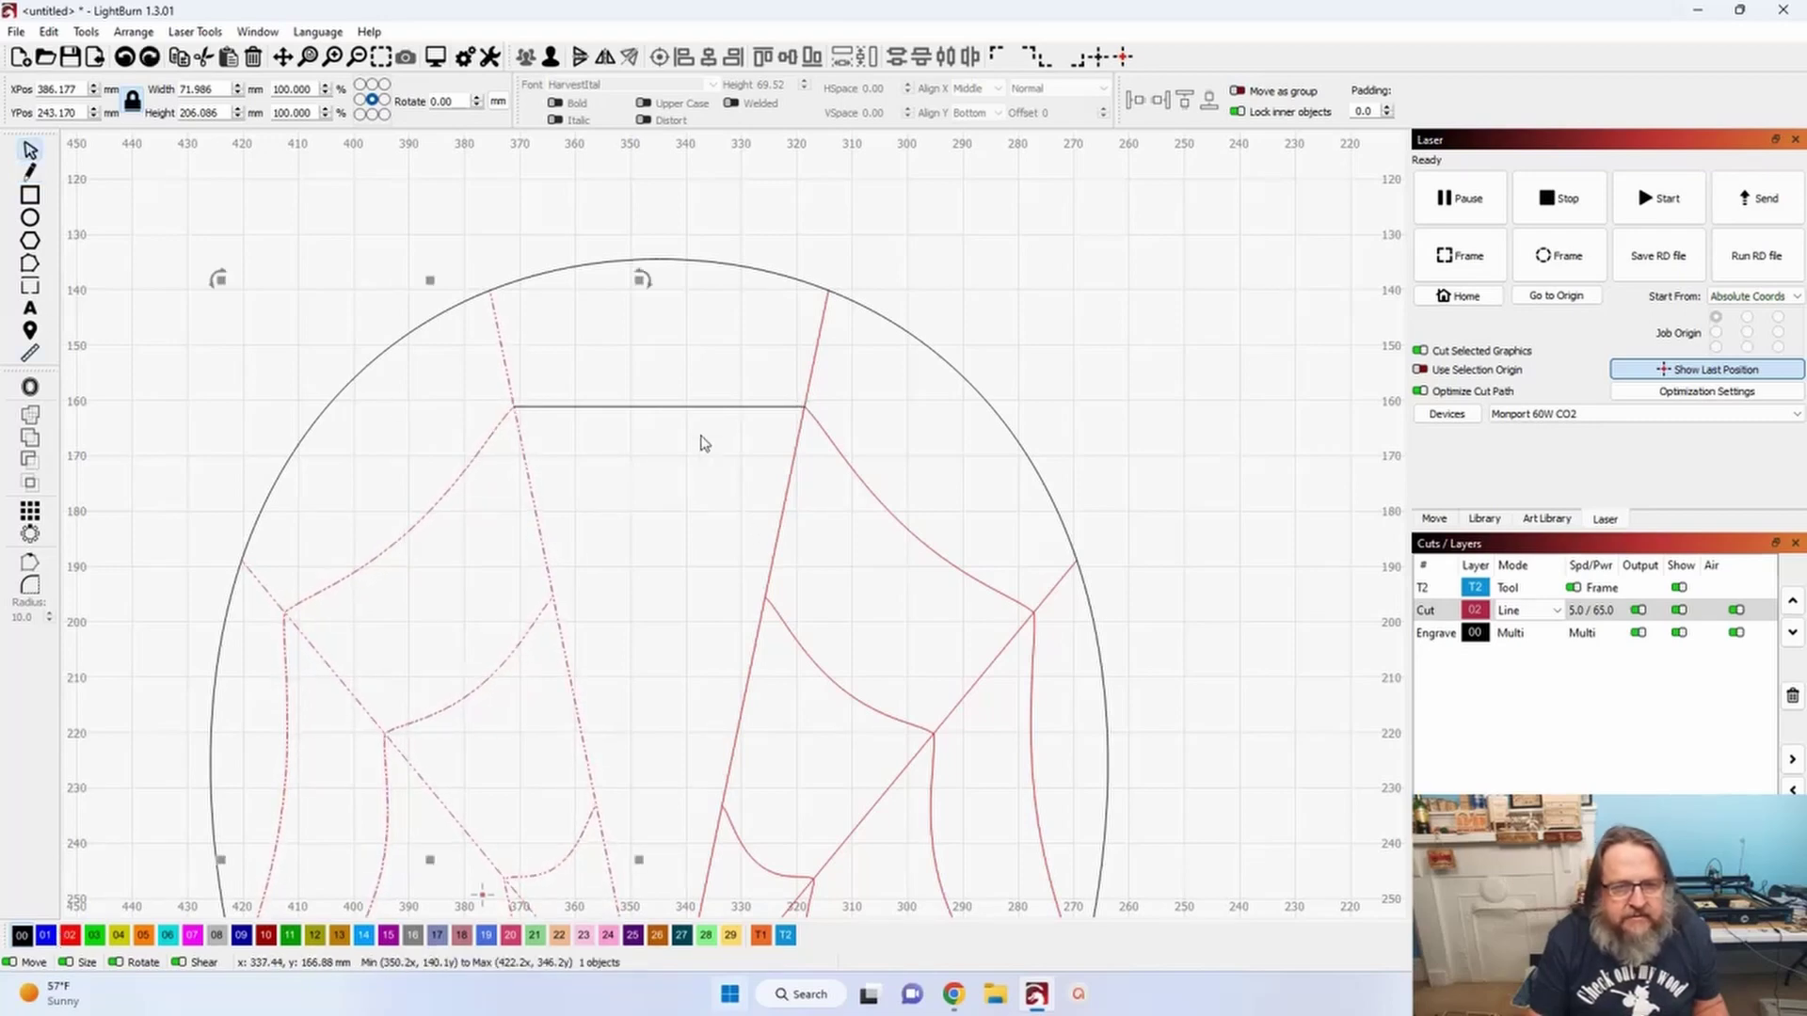
click(686, 406)
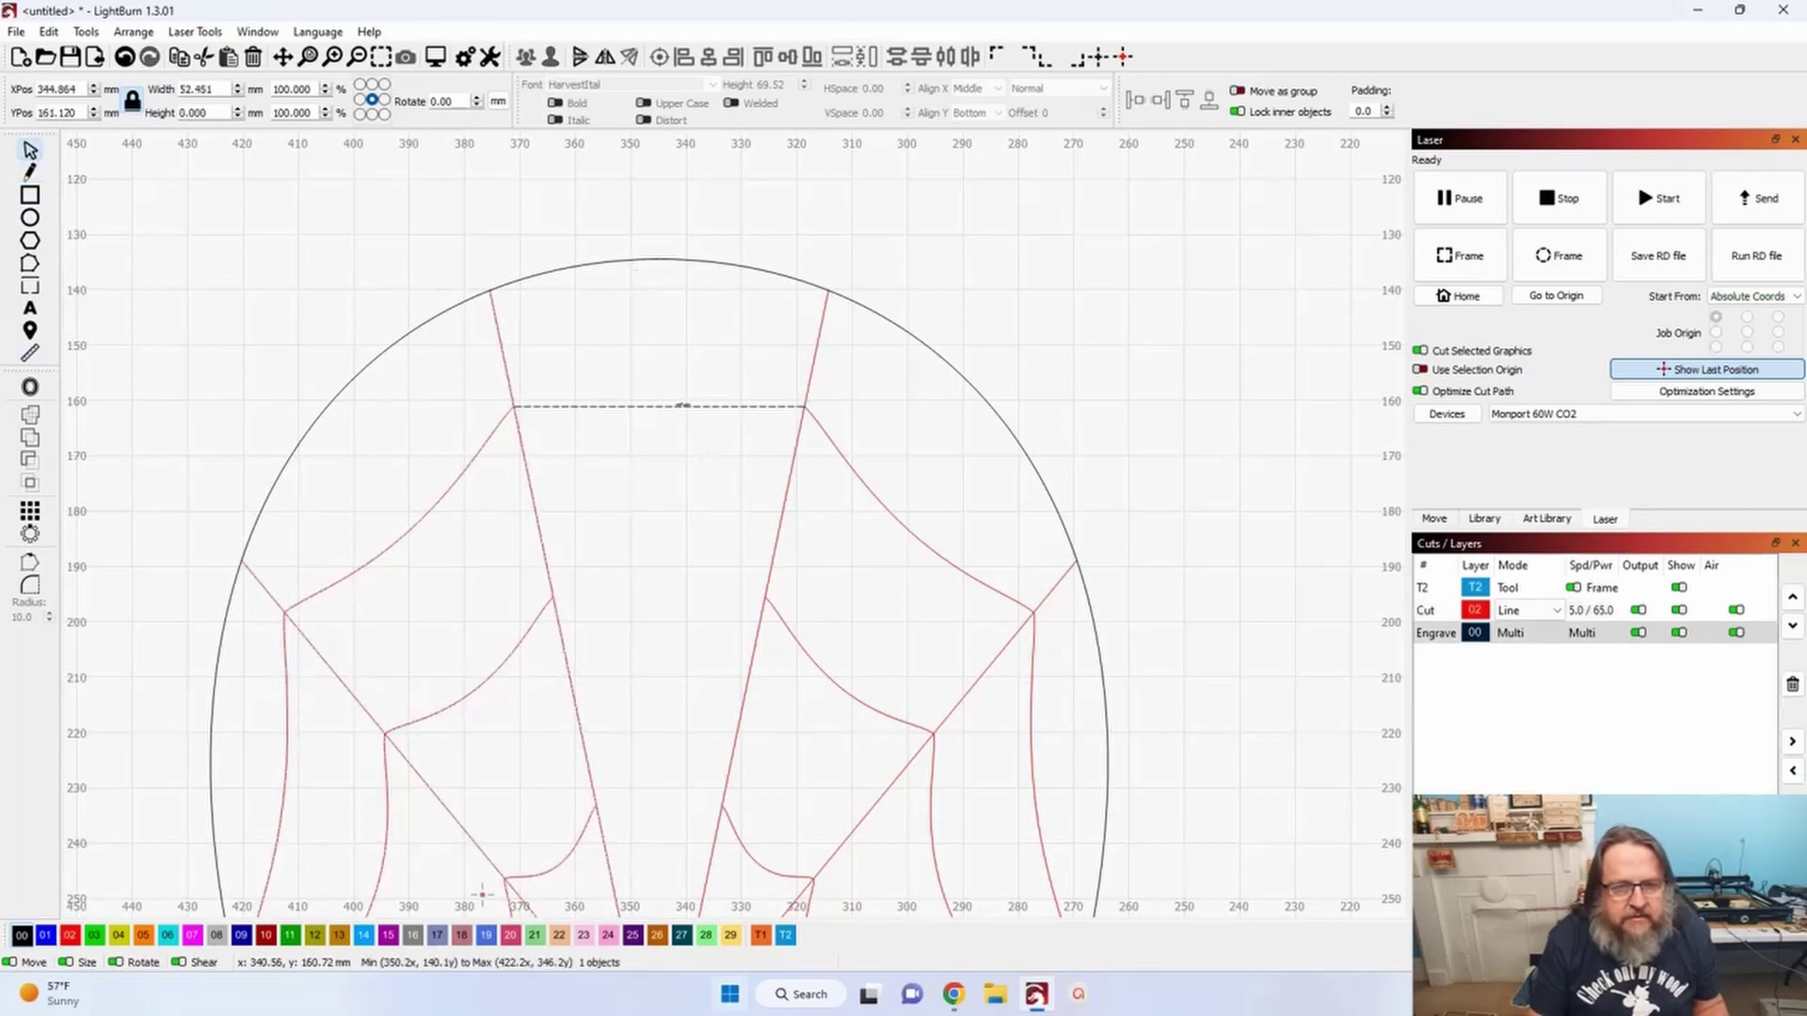
click(70, 935)
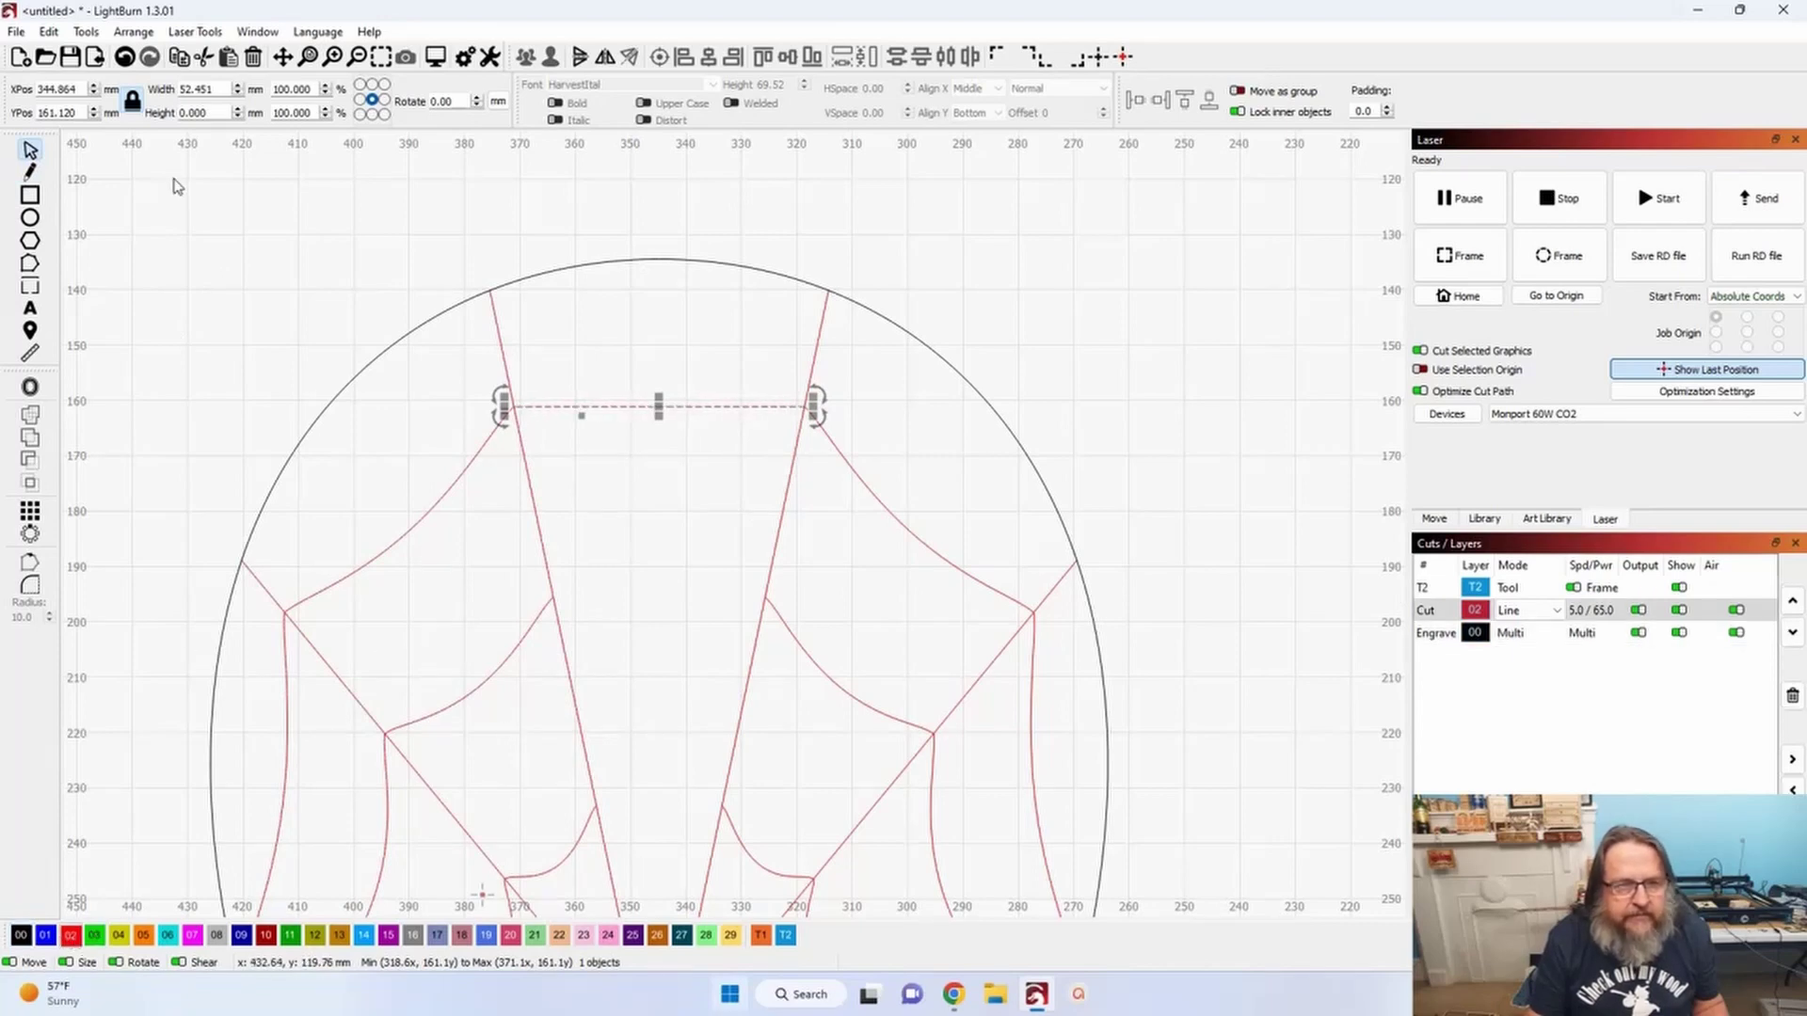
- Draw two more horizontal lines across the upper gap, about 38 mm and 23 mm long, joining the middle and innermost cross lines
click(29, 172)
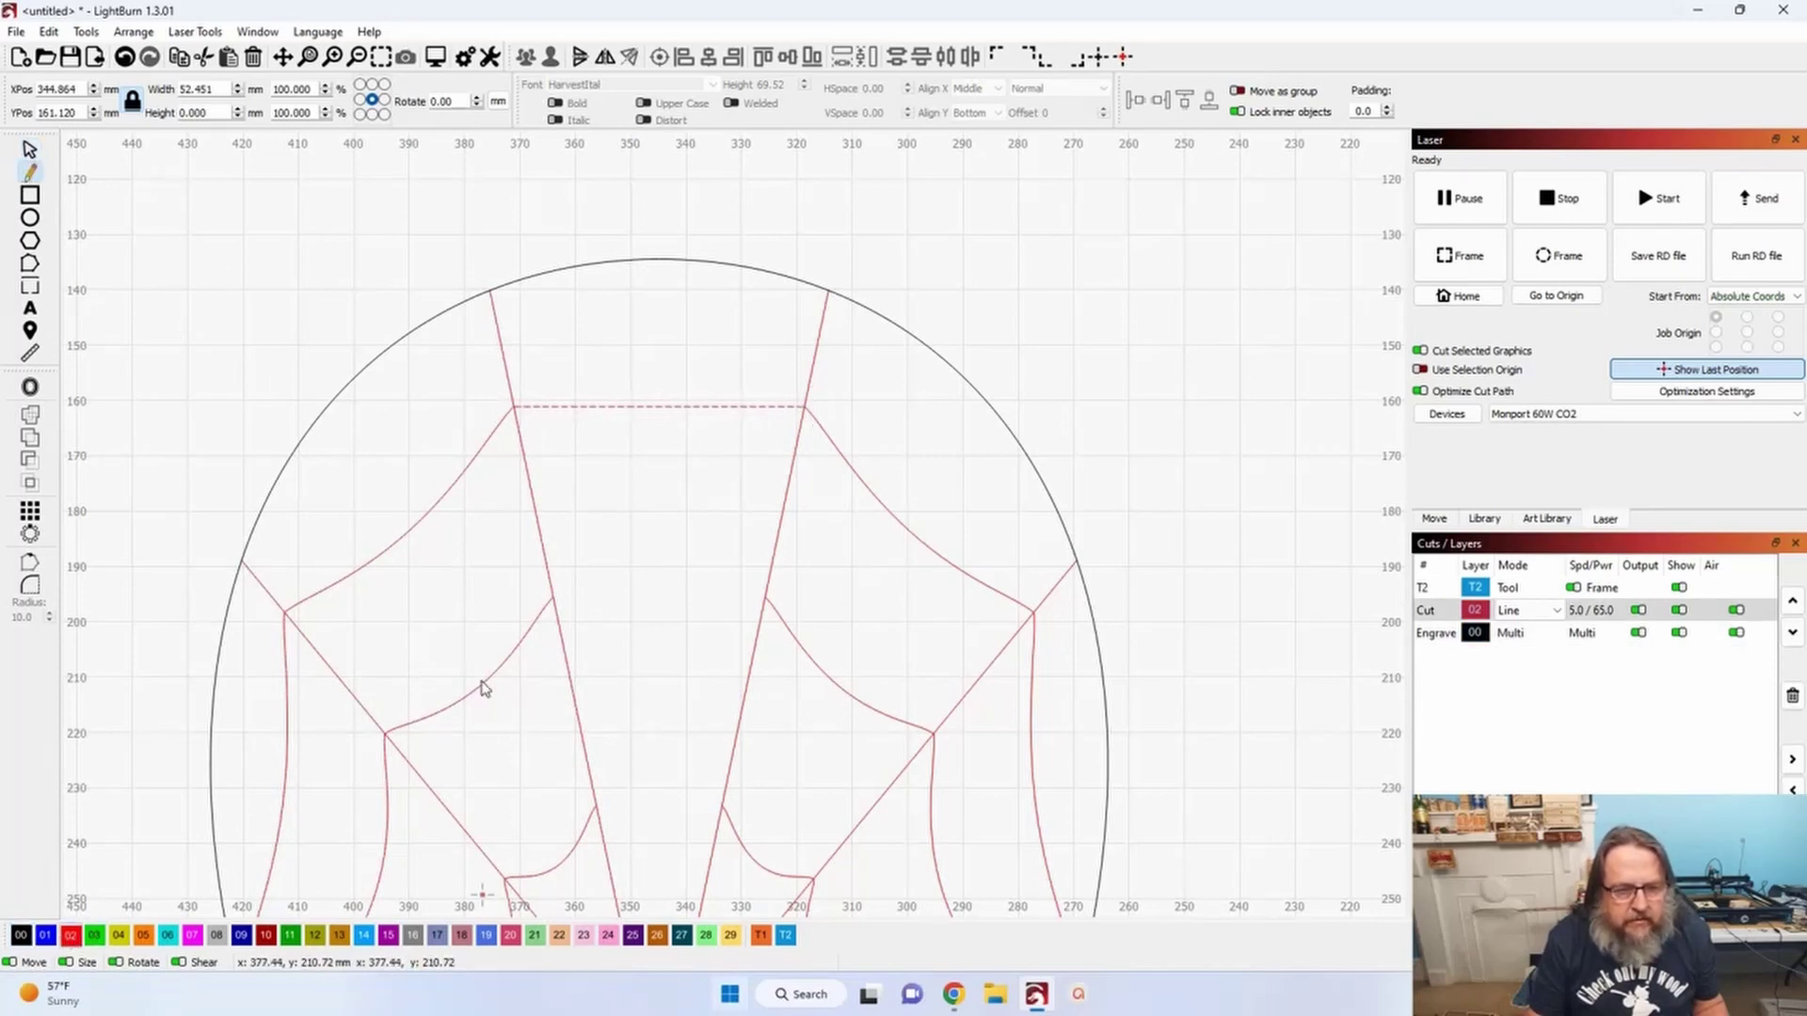
click(554, 599)
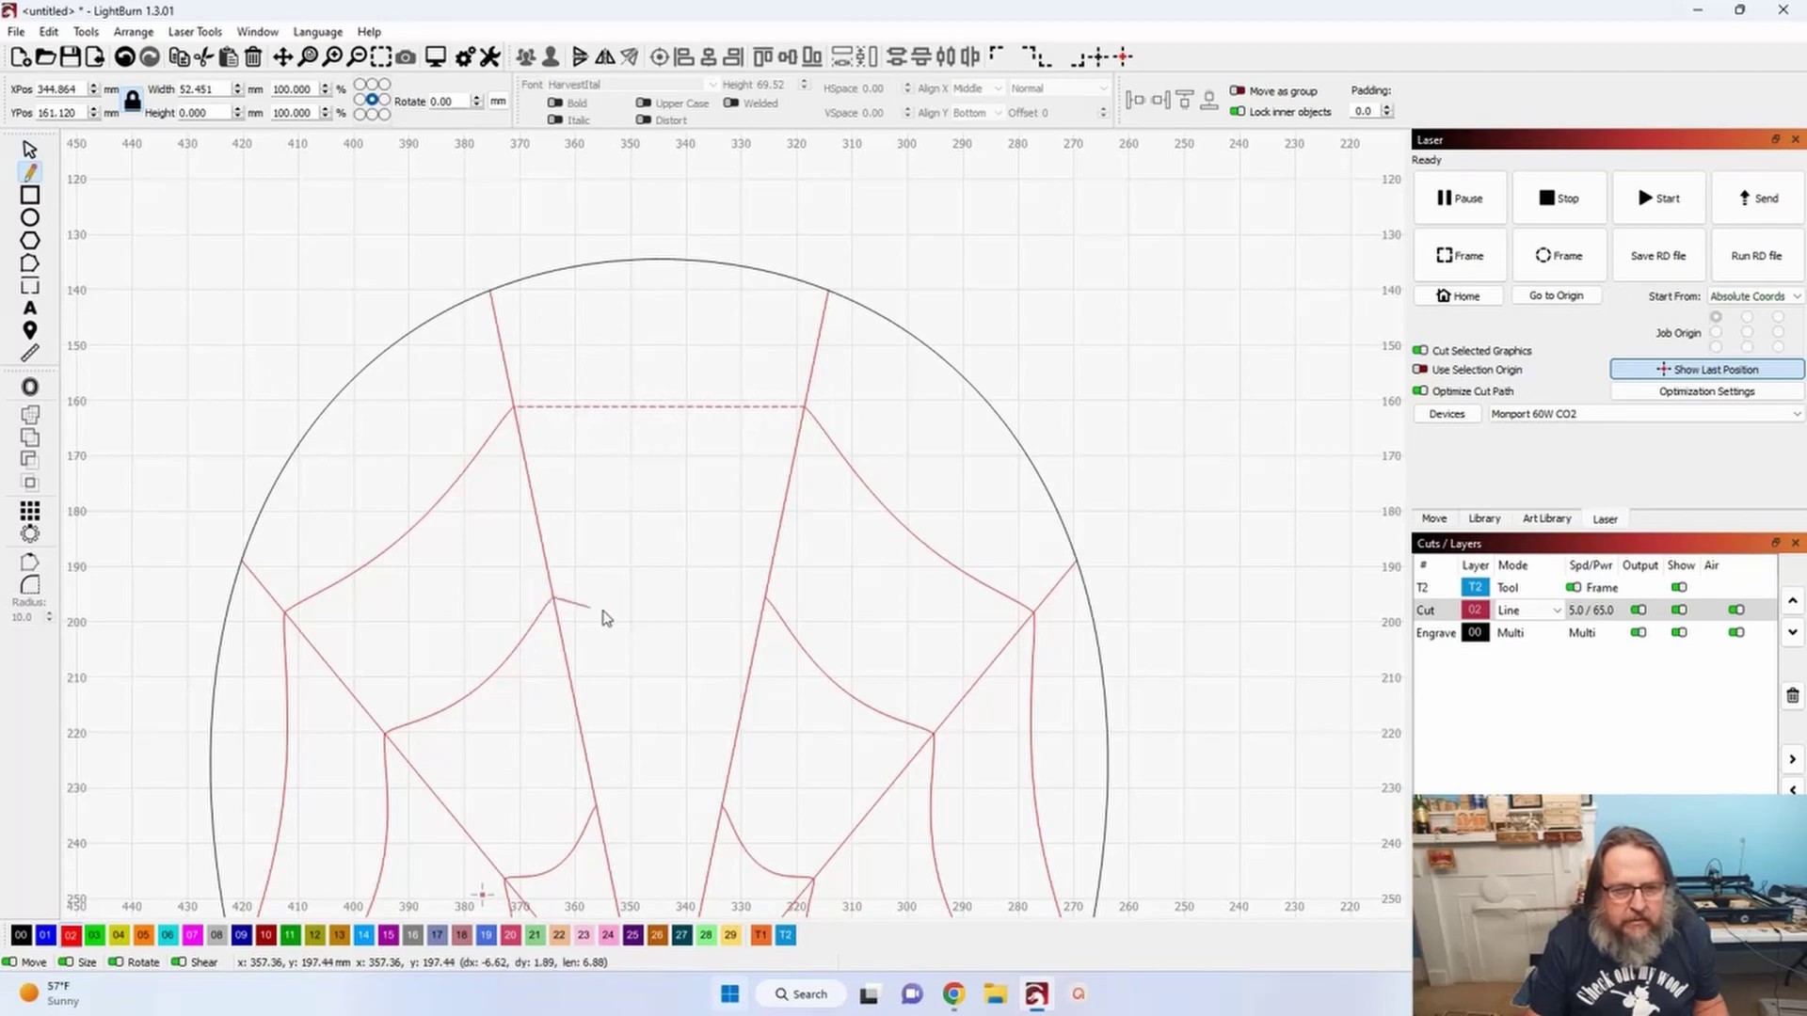
click(766, 599)
right_click(766, 599)
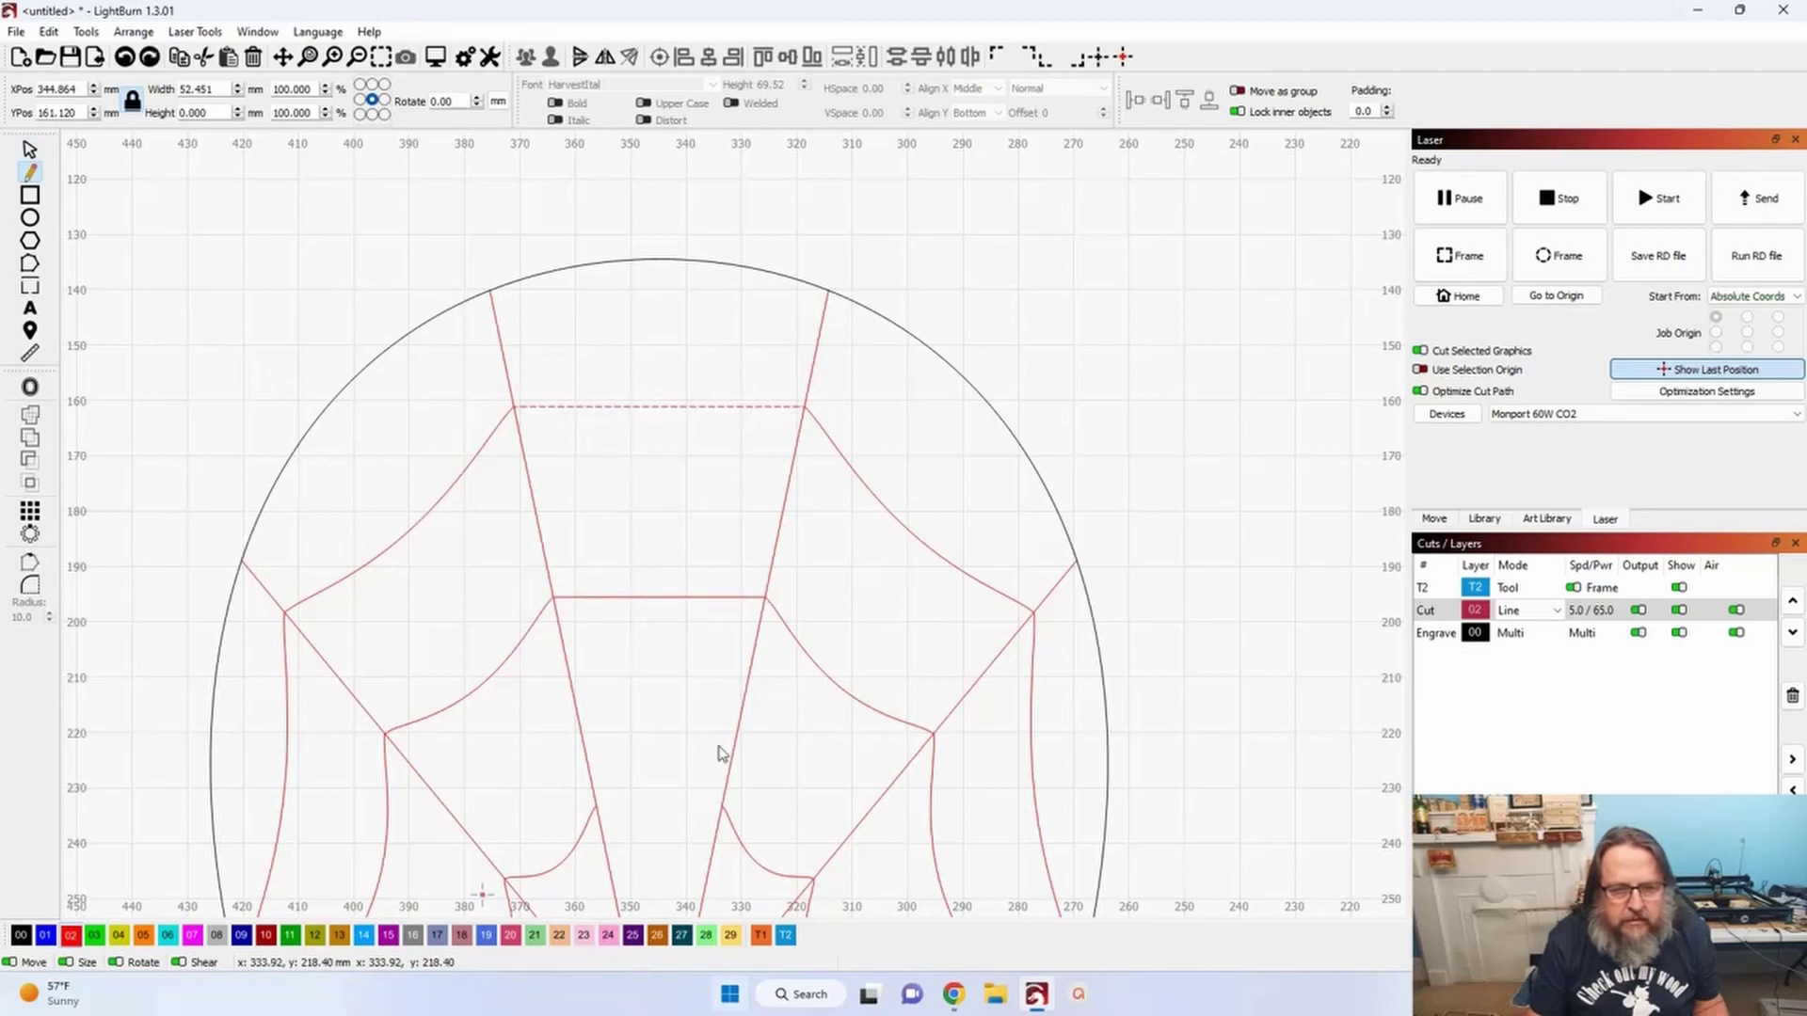
click(595, 806)
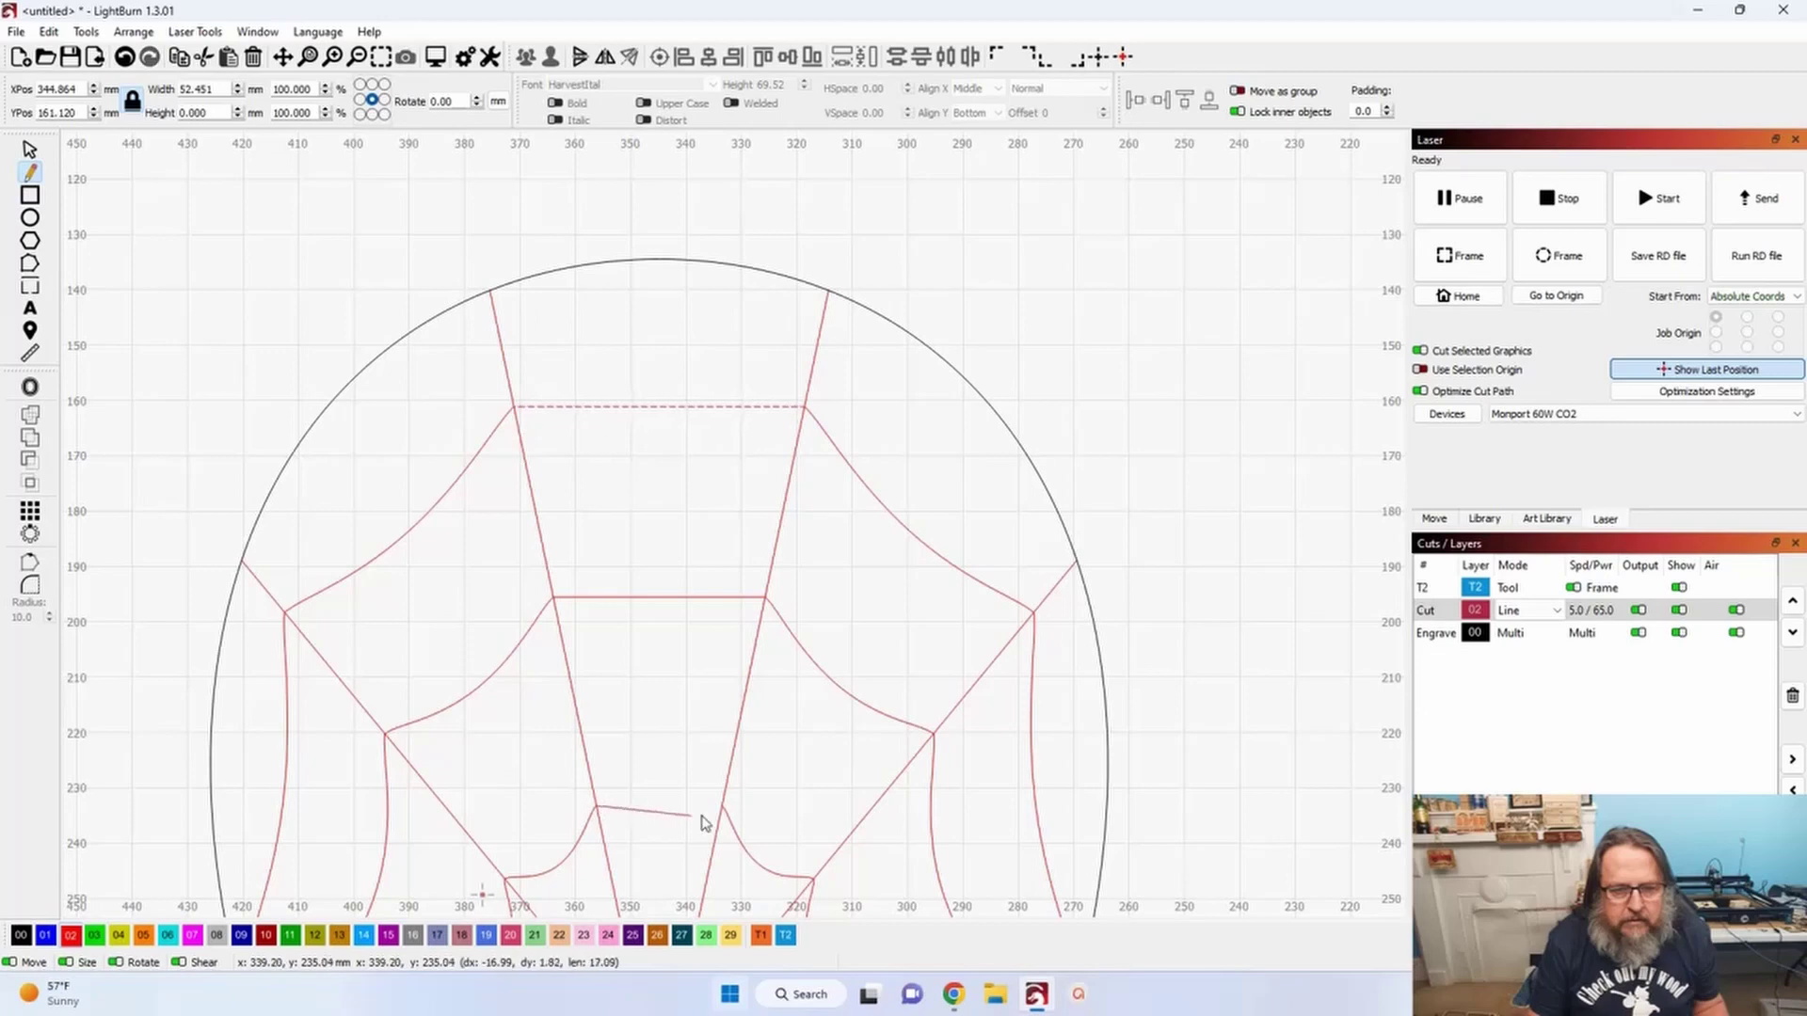
click(722, 806)
right_click(723, 806)
scroll(771, 734, down, 4)
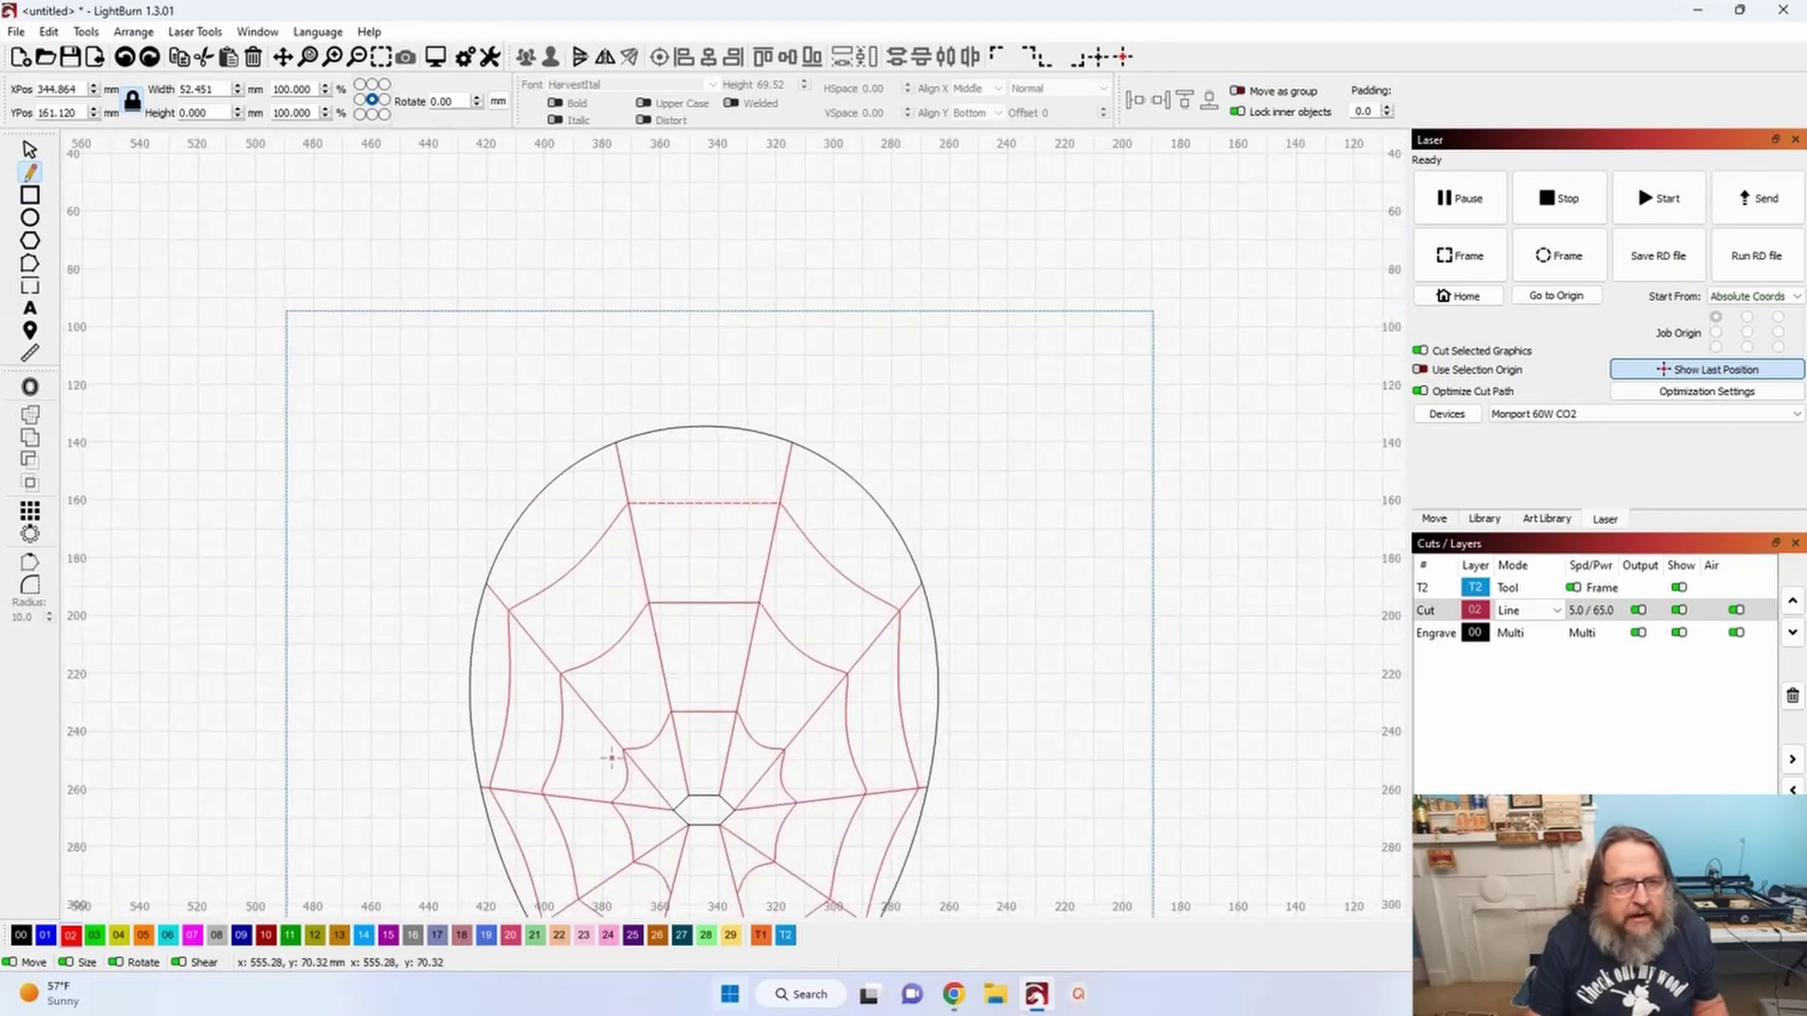
- Add smooth midpoint nodes to the three upper connecting lines and move them about 5 mm down so the lines curve toward the hexagon
click(30, 265)
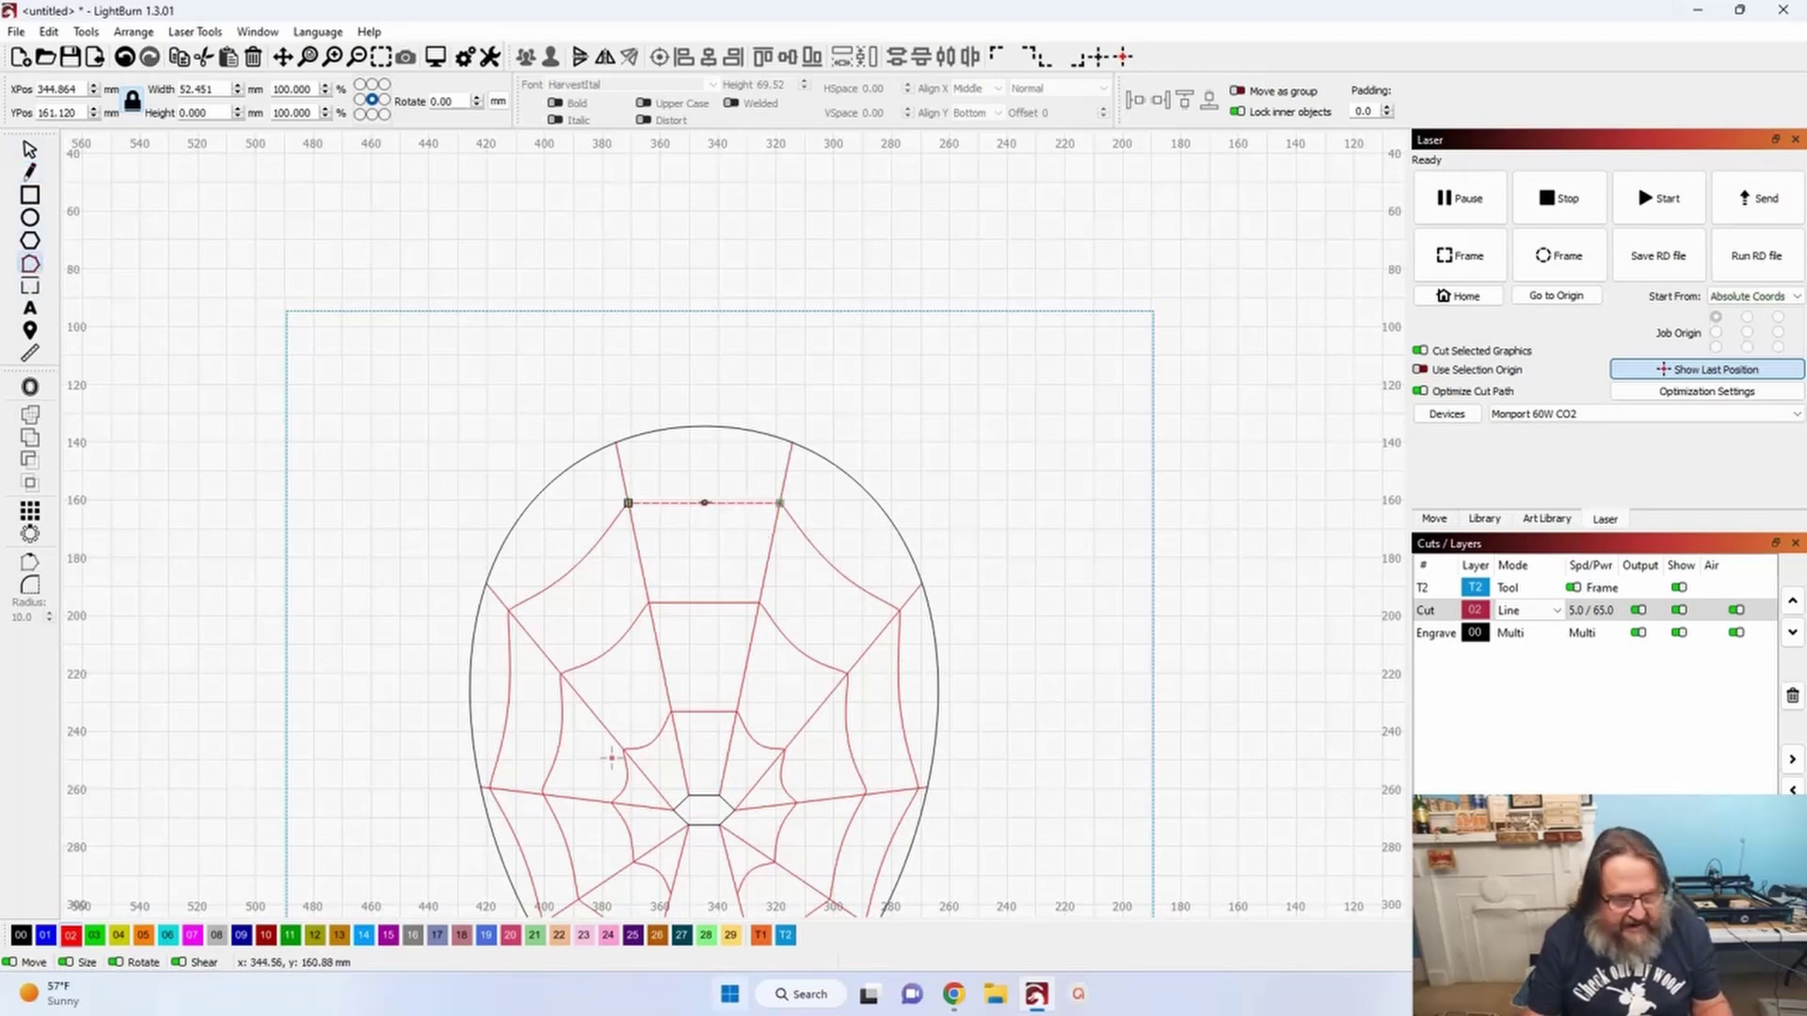
drag(705, 502, 705, 602)
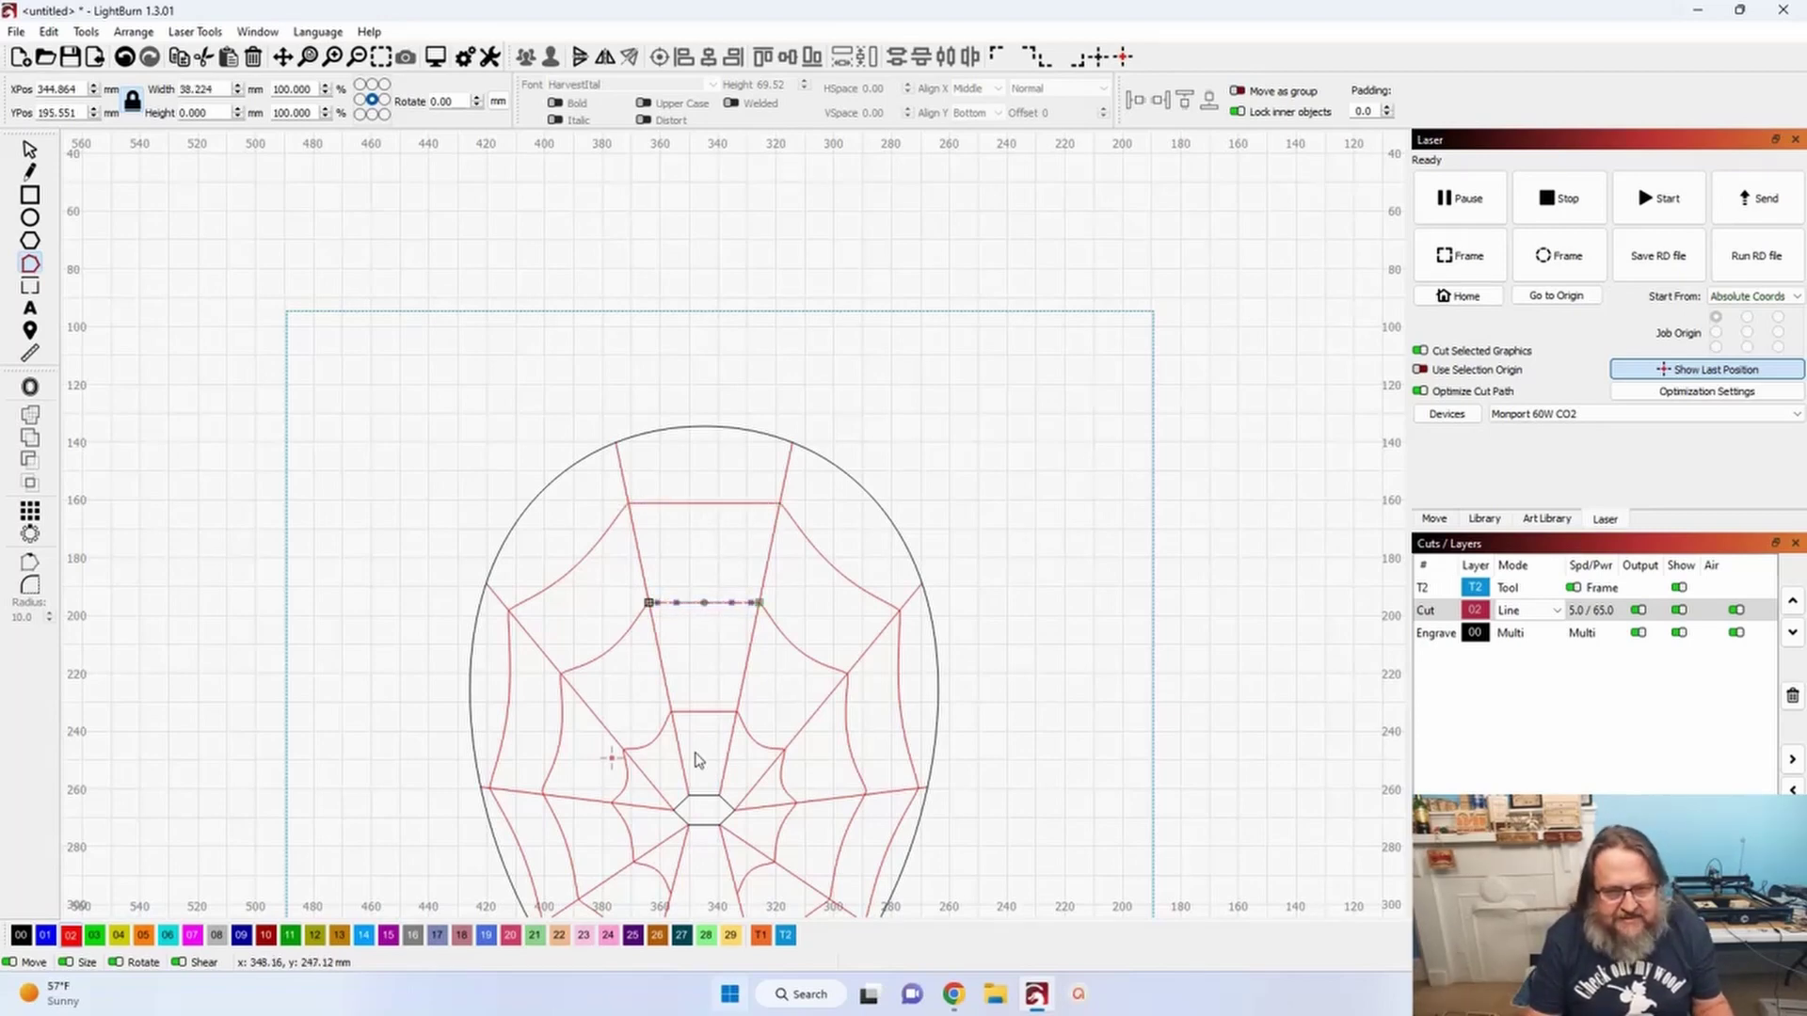
click(704, 711)
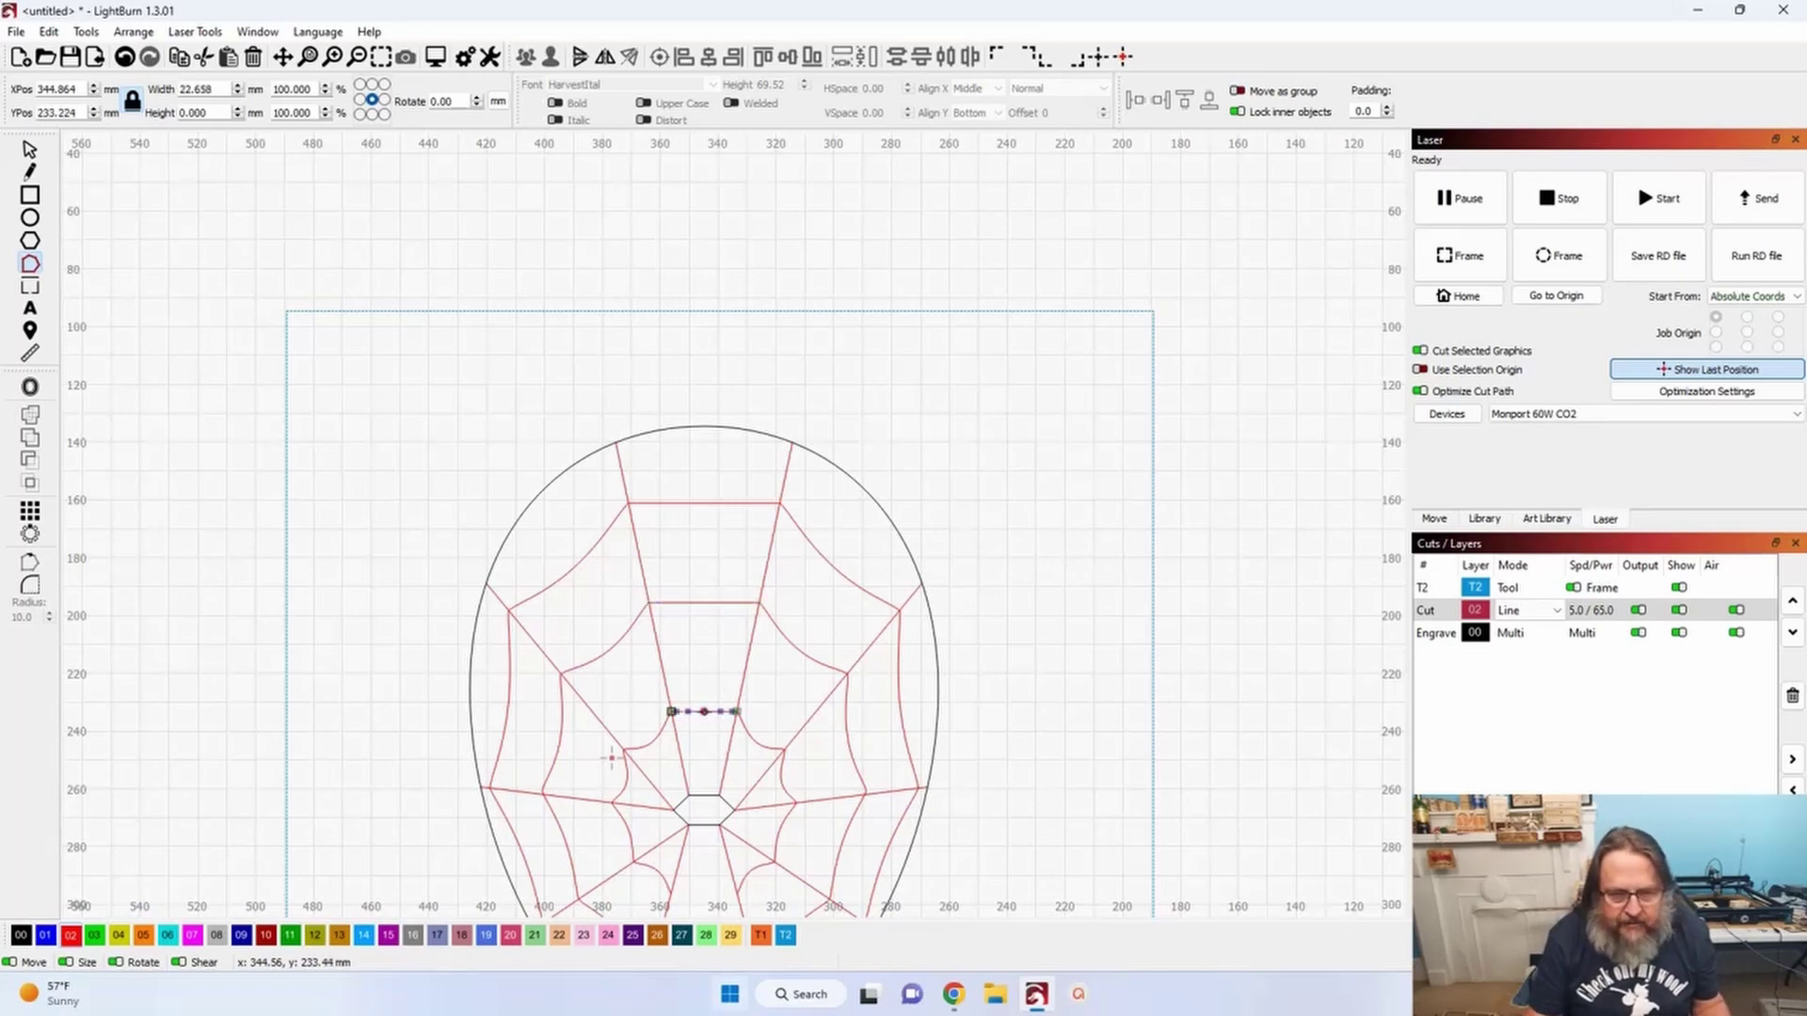
shift+click(698, 602)
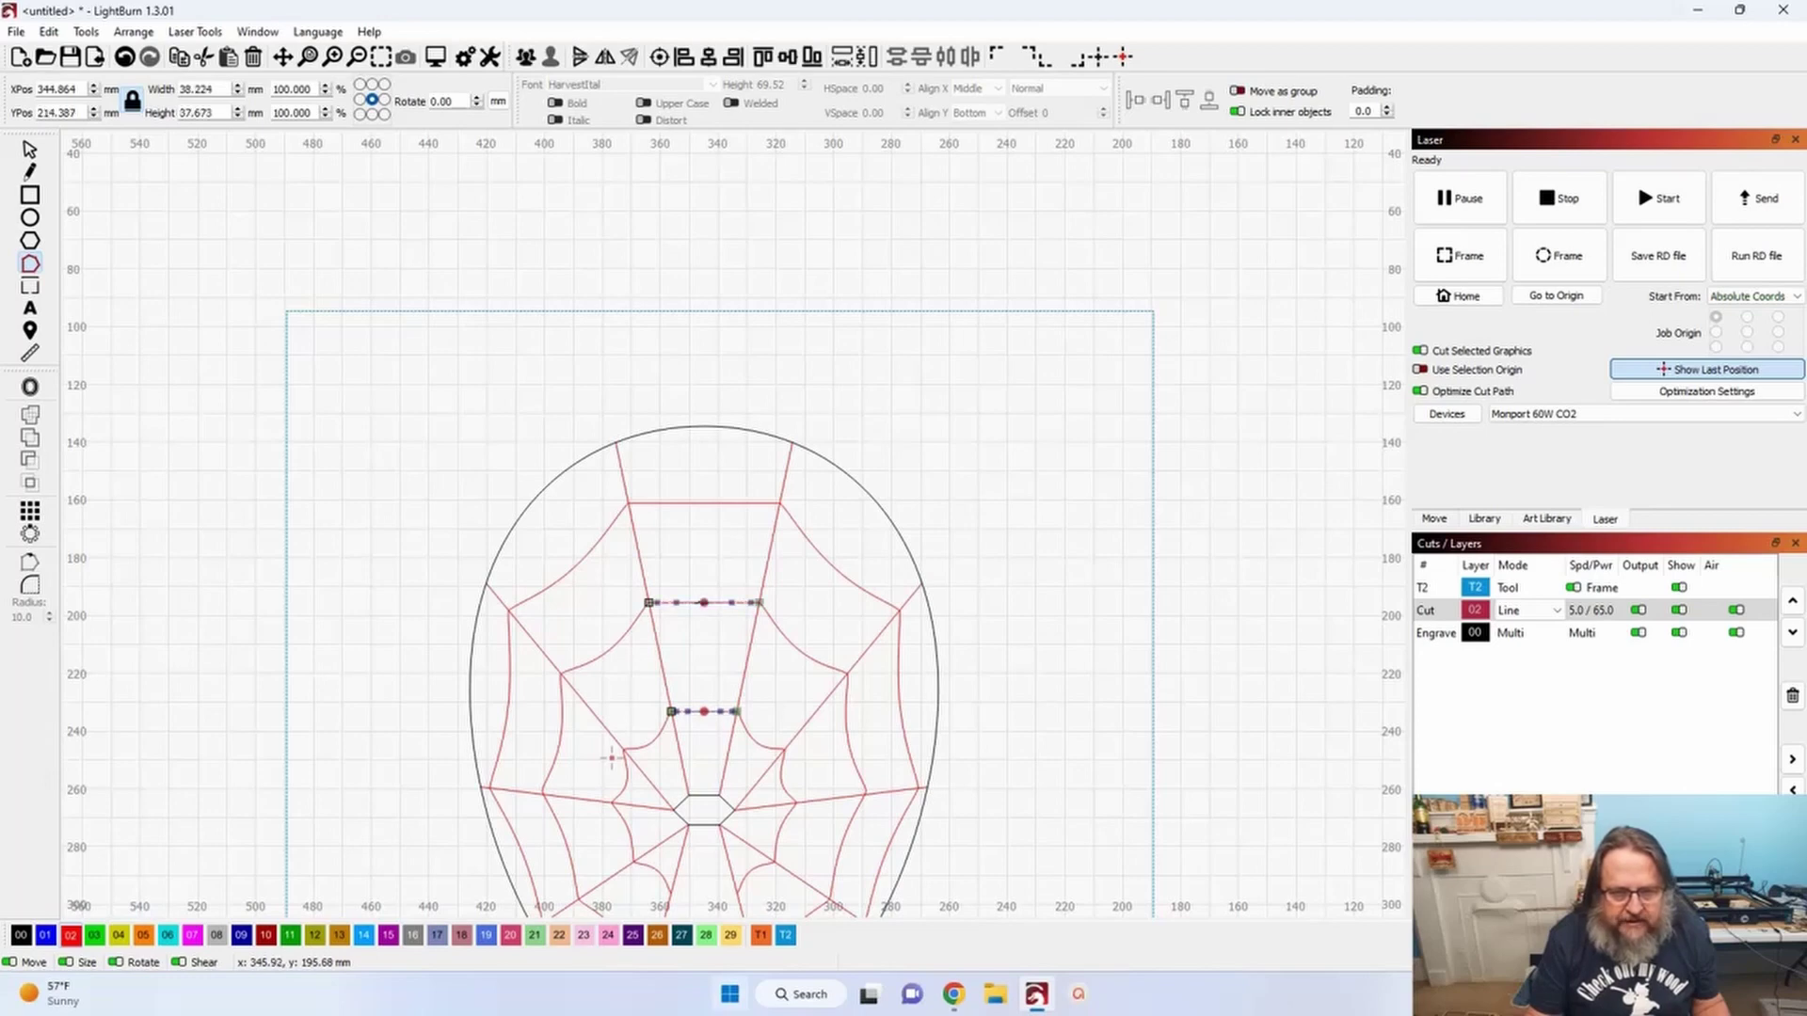
shift+click(704, 502)
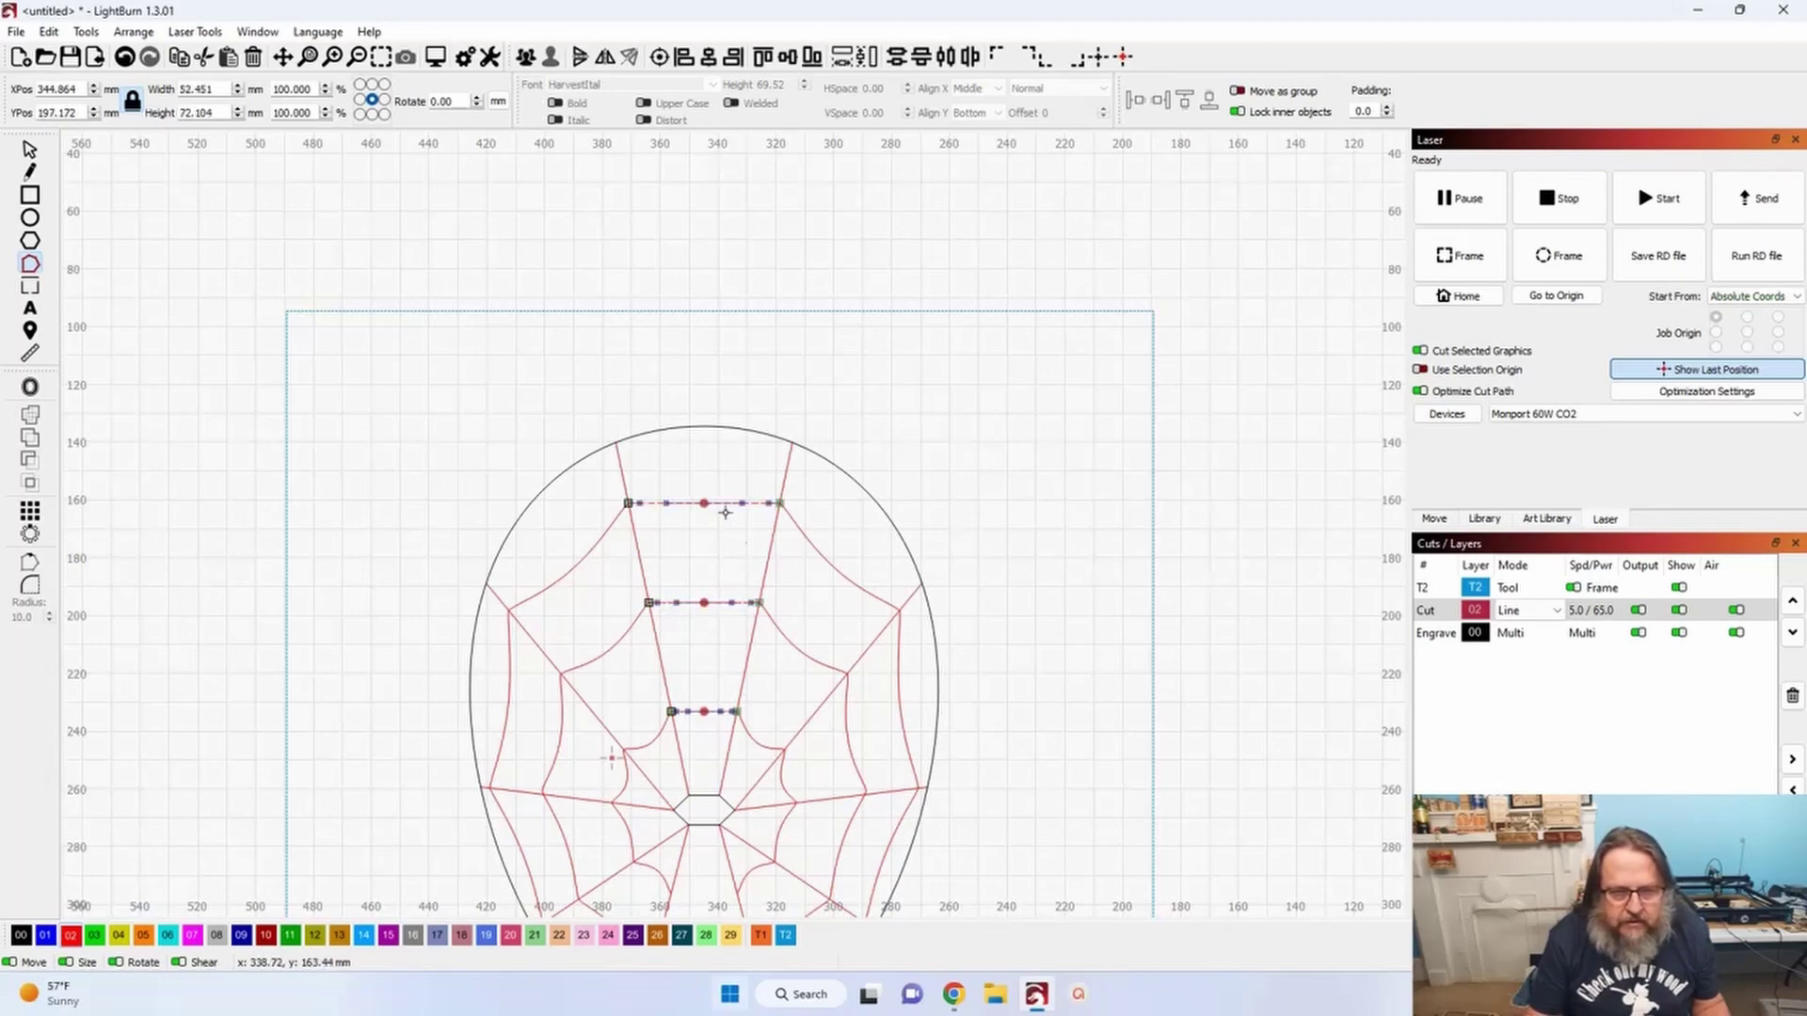
key(Down)
key(Down)
key(Down)
key(Down)
key(Down)
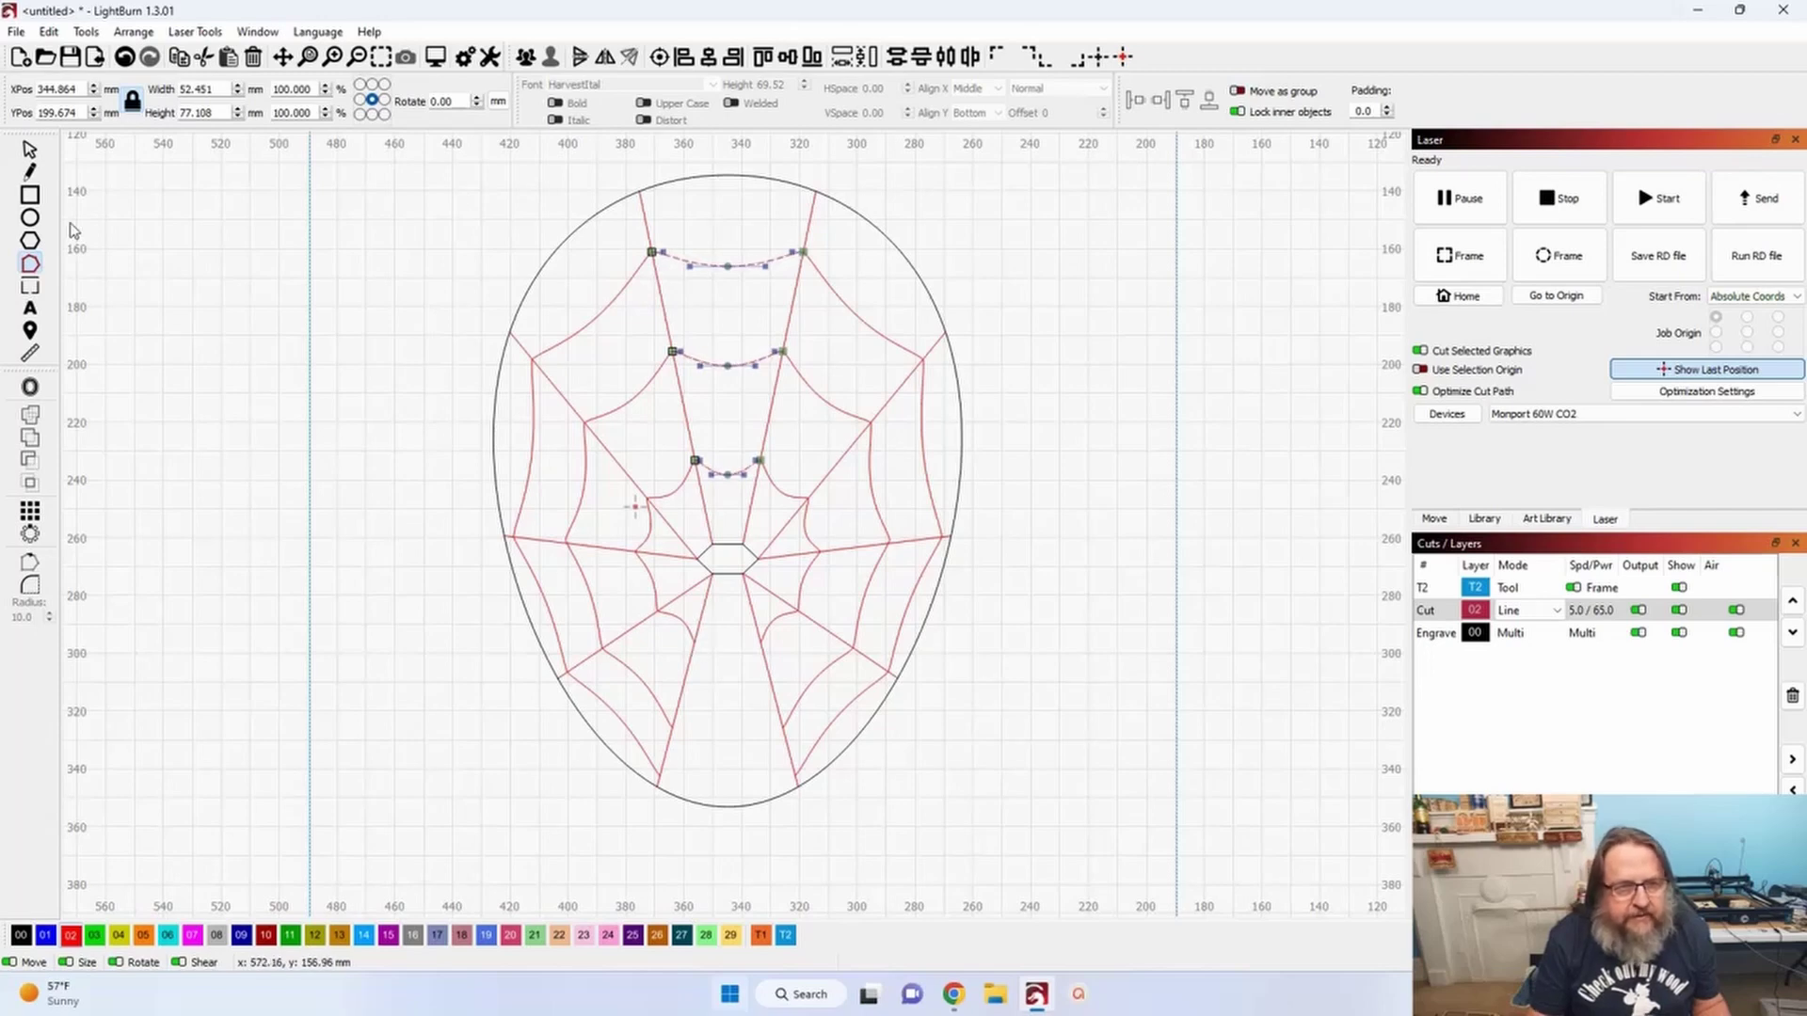
- Draw three horizontal lines across the lower gap, about 23 mm, 38 mm and 47 mm long, joining the web's matching cross lines
click(29, 171)
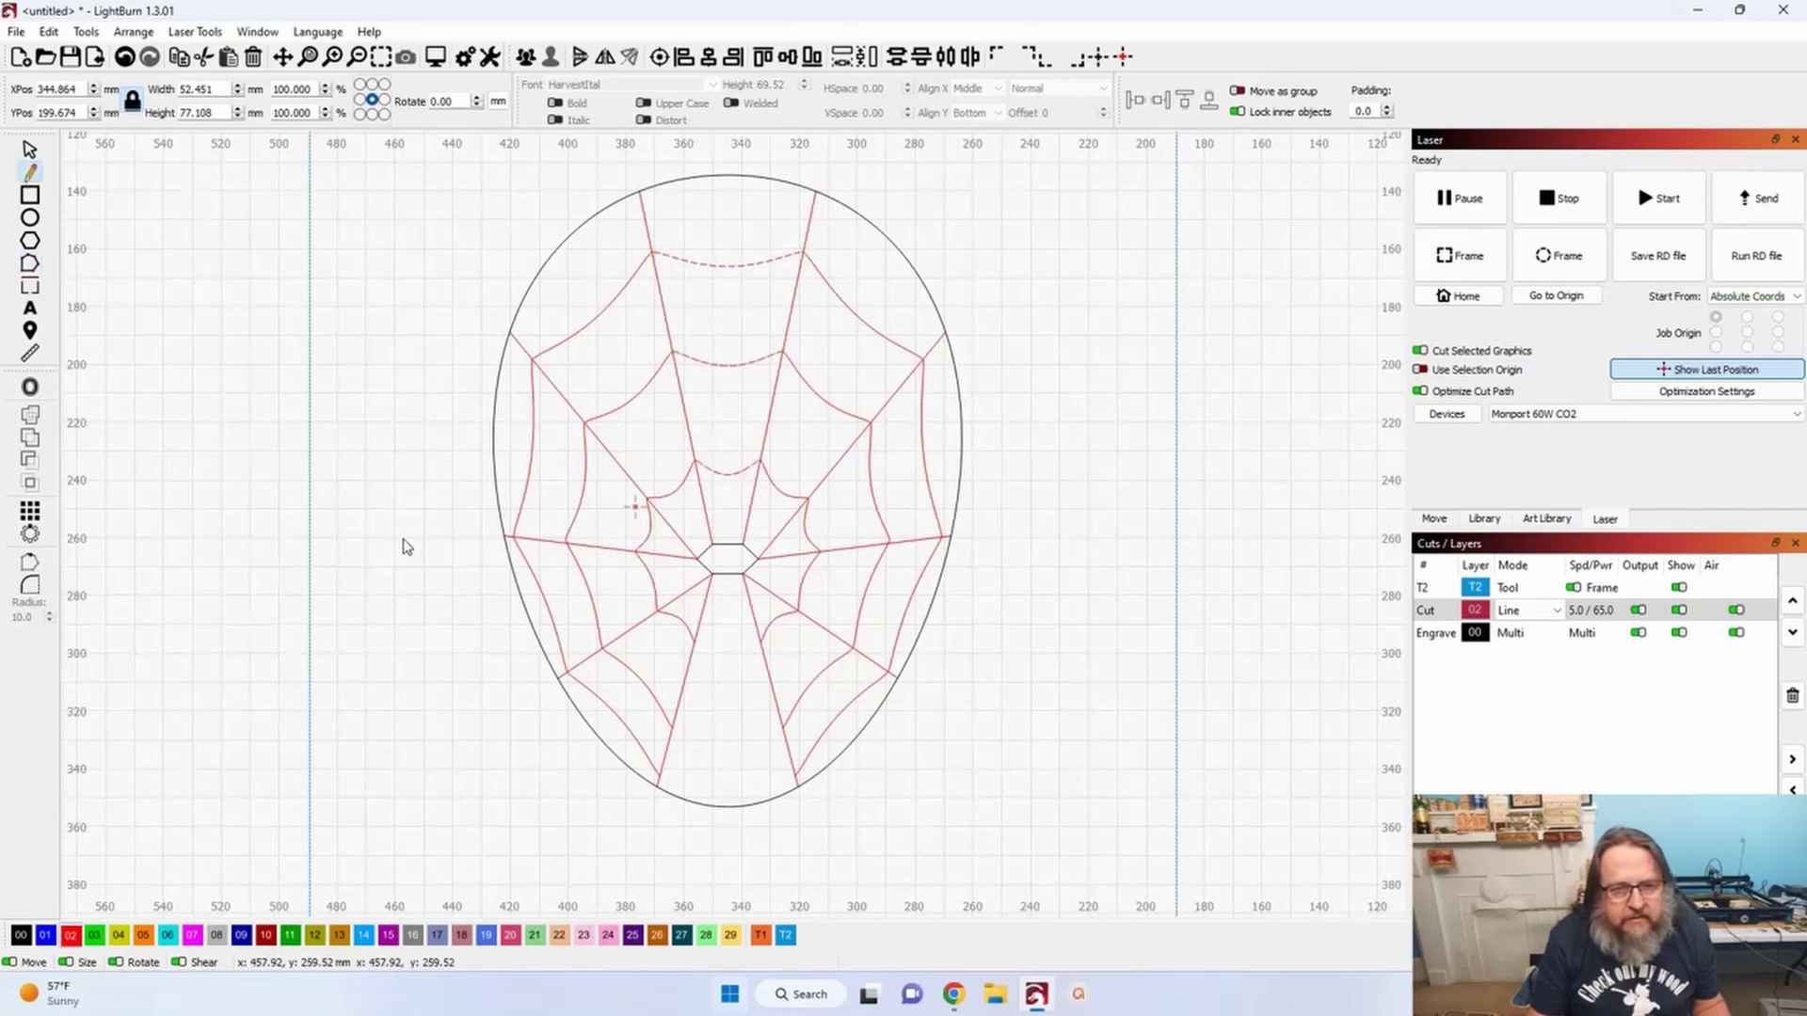
click(693, 641)
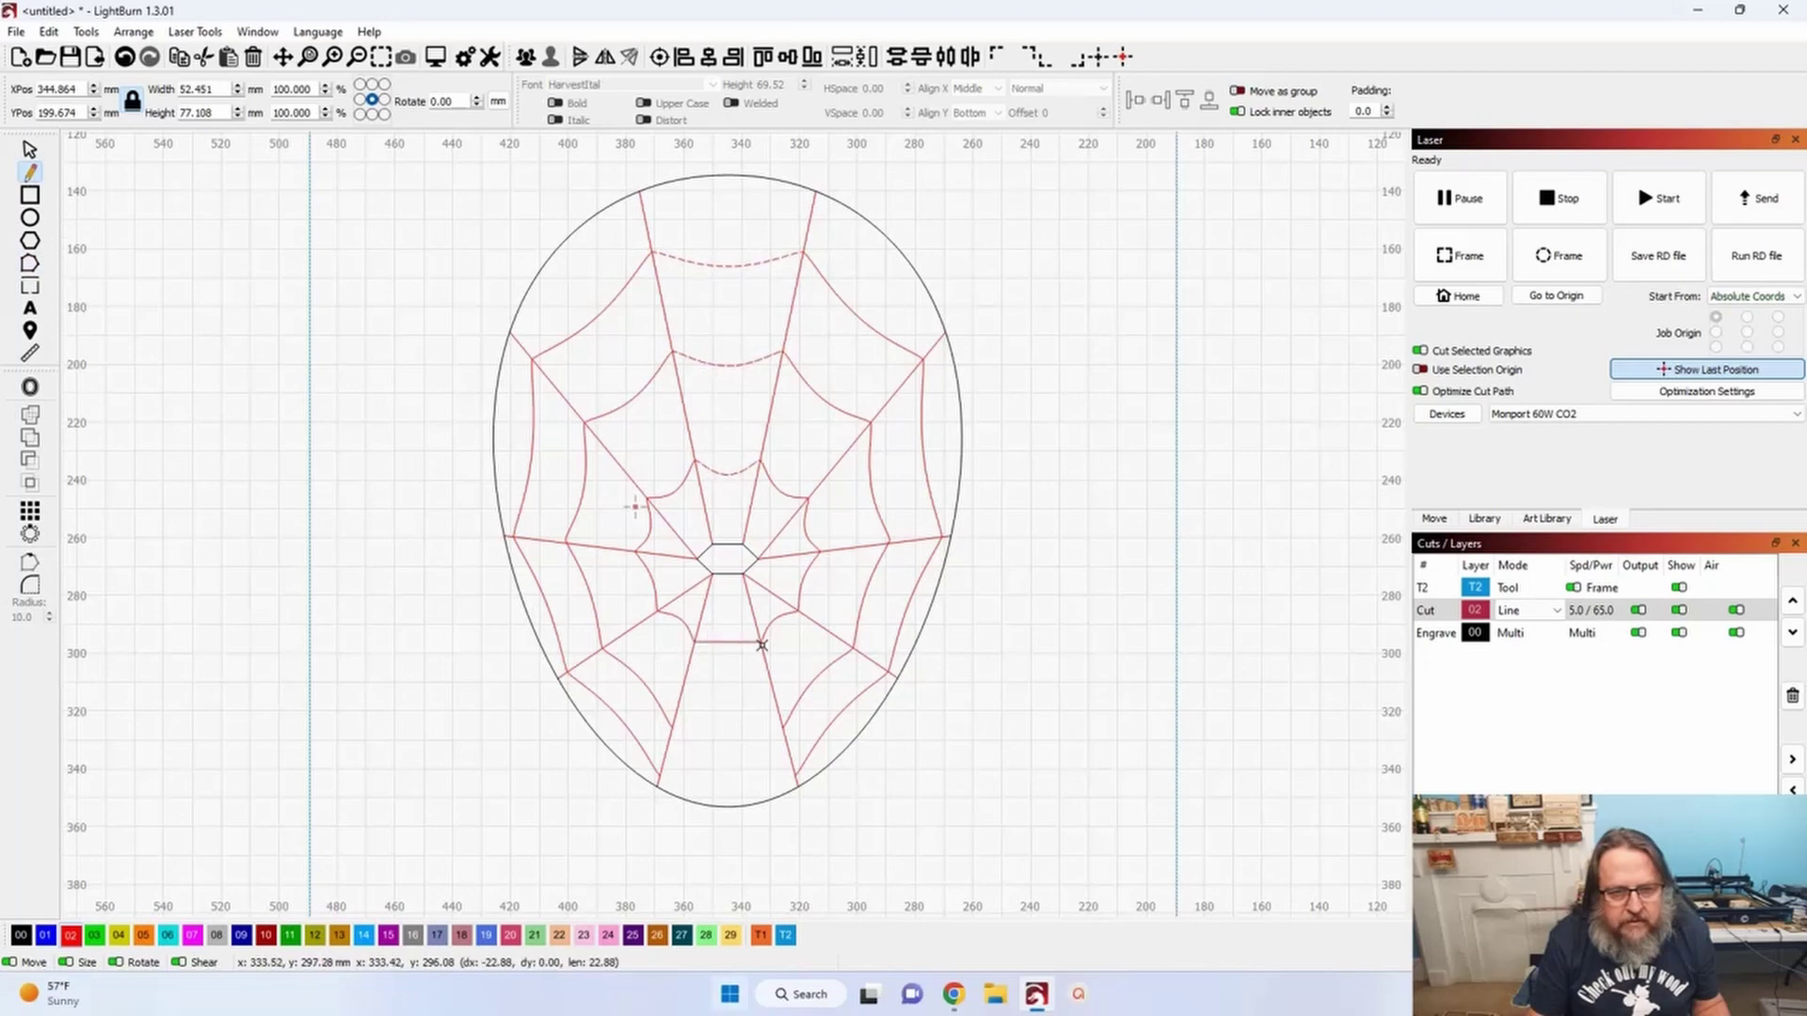
click(759, 641)
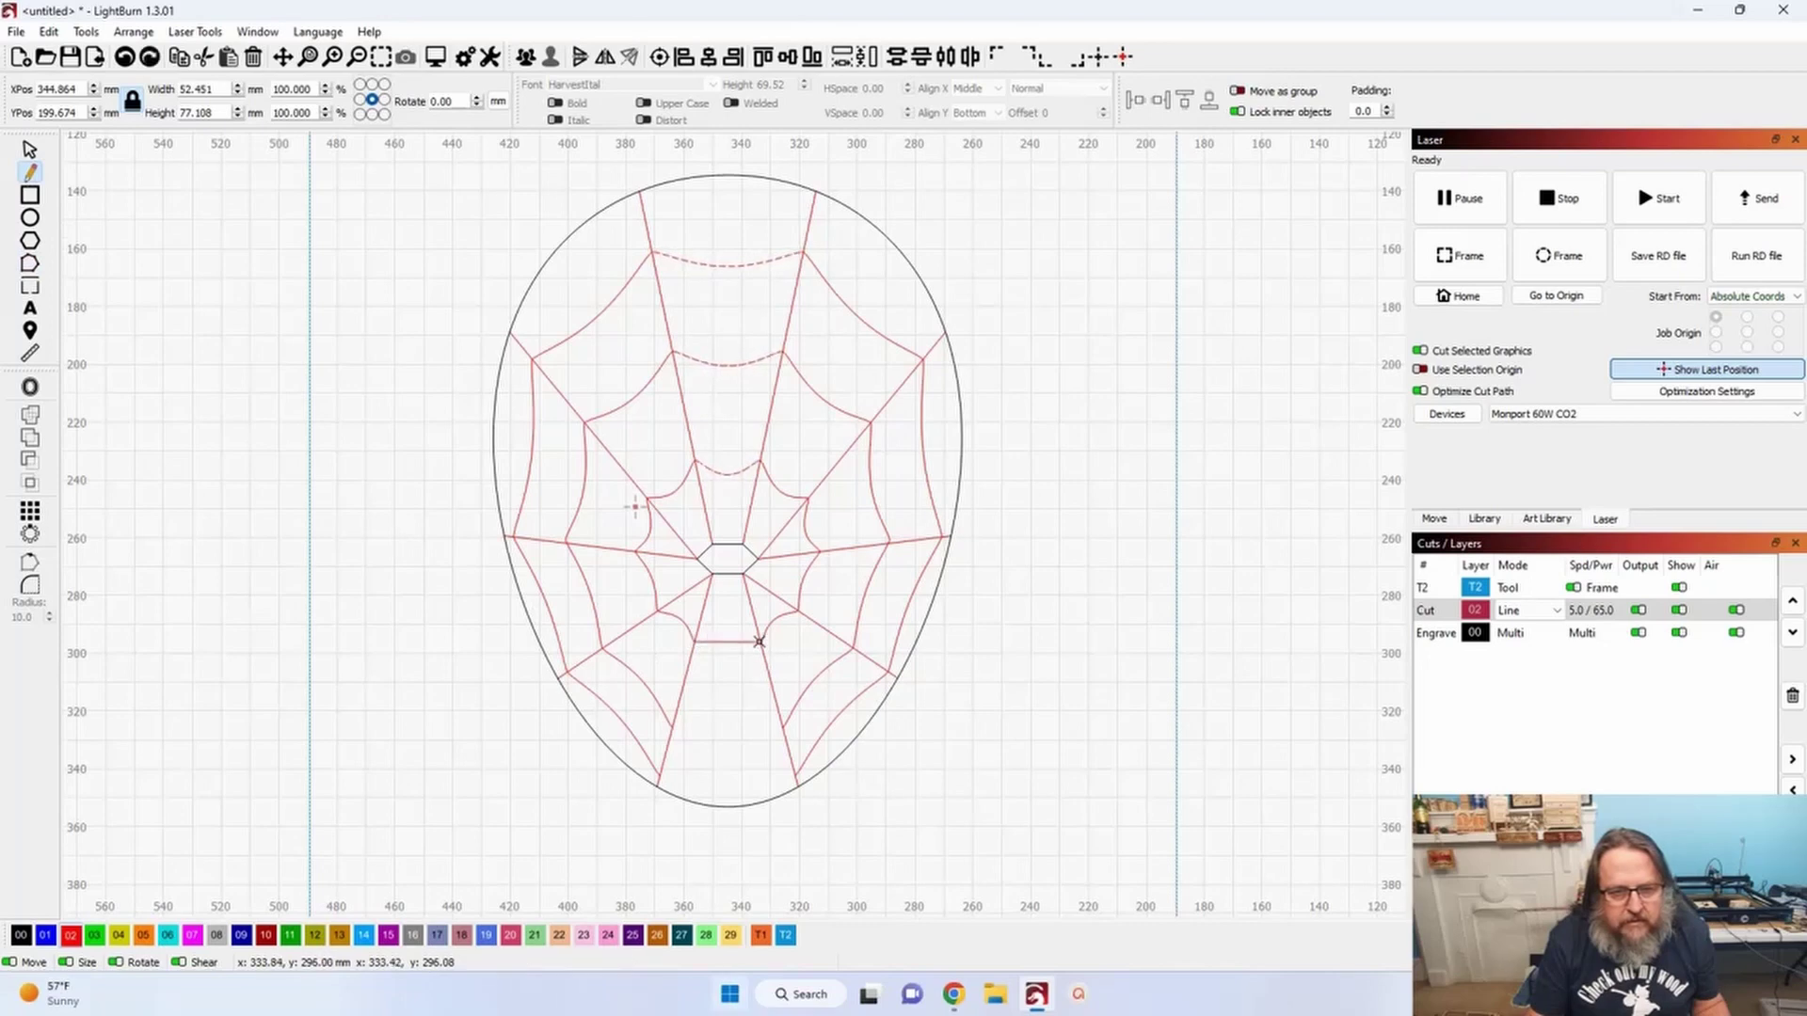
click(672, 725)
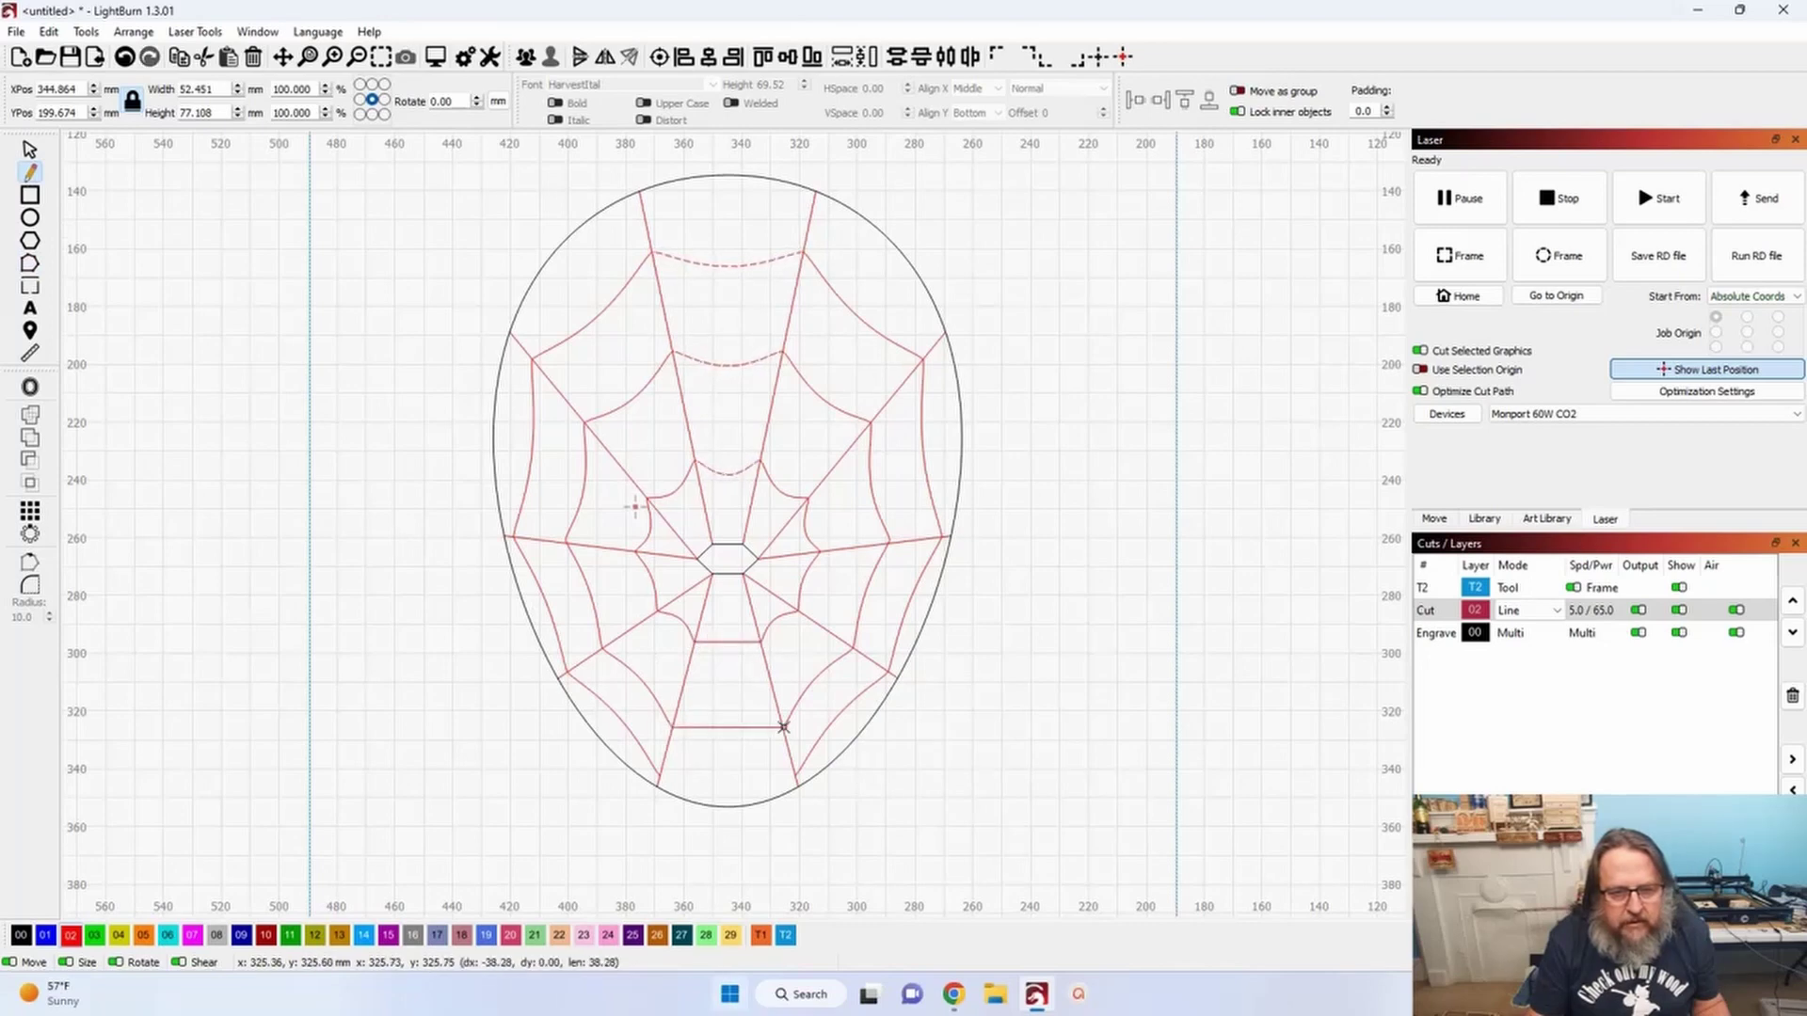
click(783, 725)
click(659, 778)
click(797, 781)
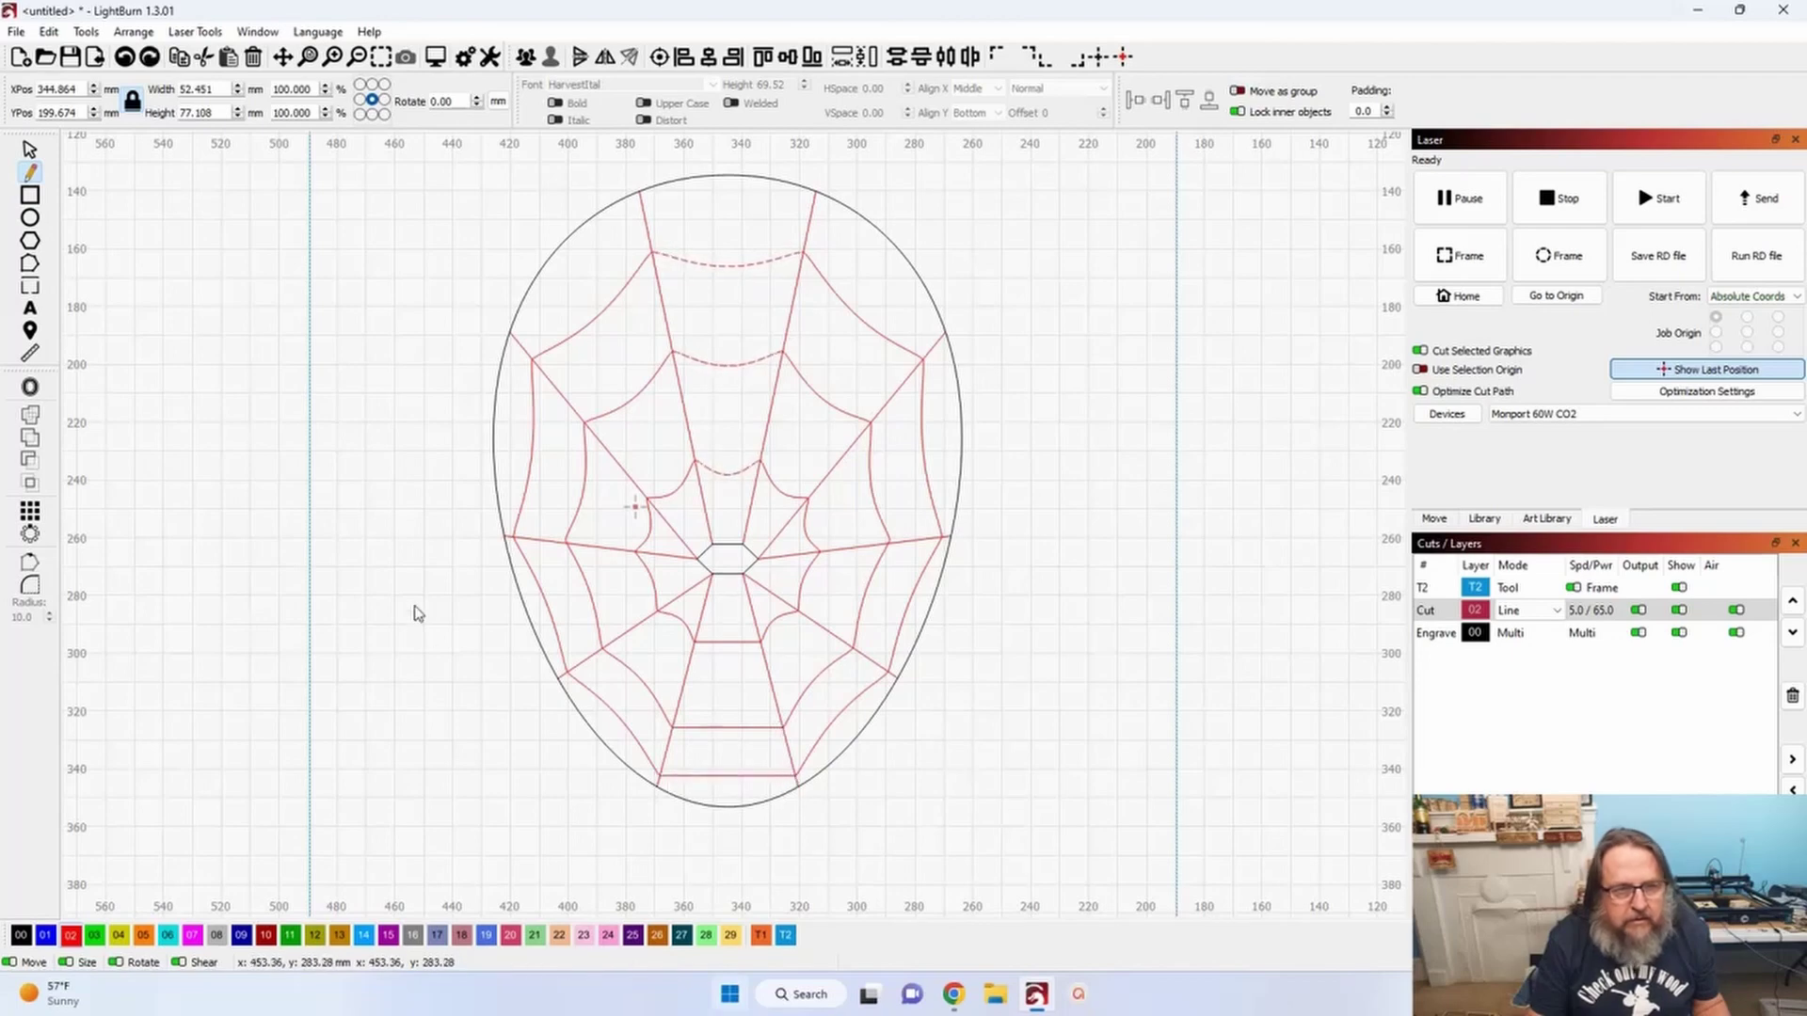
- Add smooth midpoint nodes to the three lower connecting lines and move them about 3 mm up so the lines curve toward the hexagon
click(29, 264)
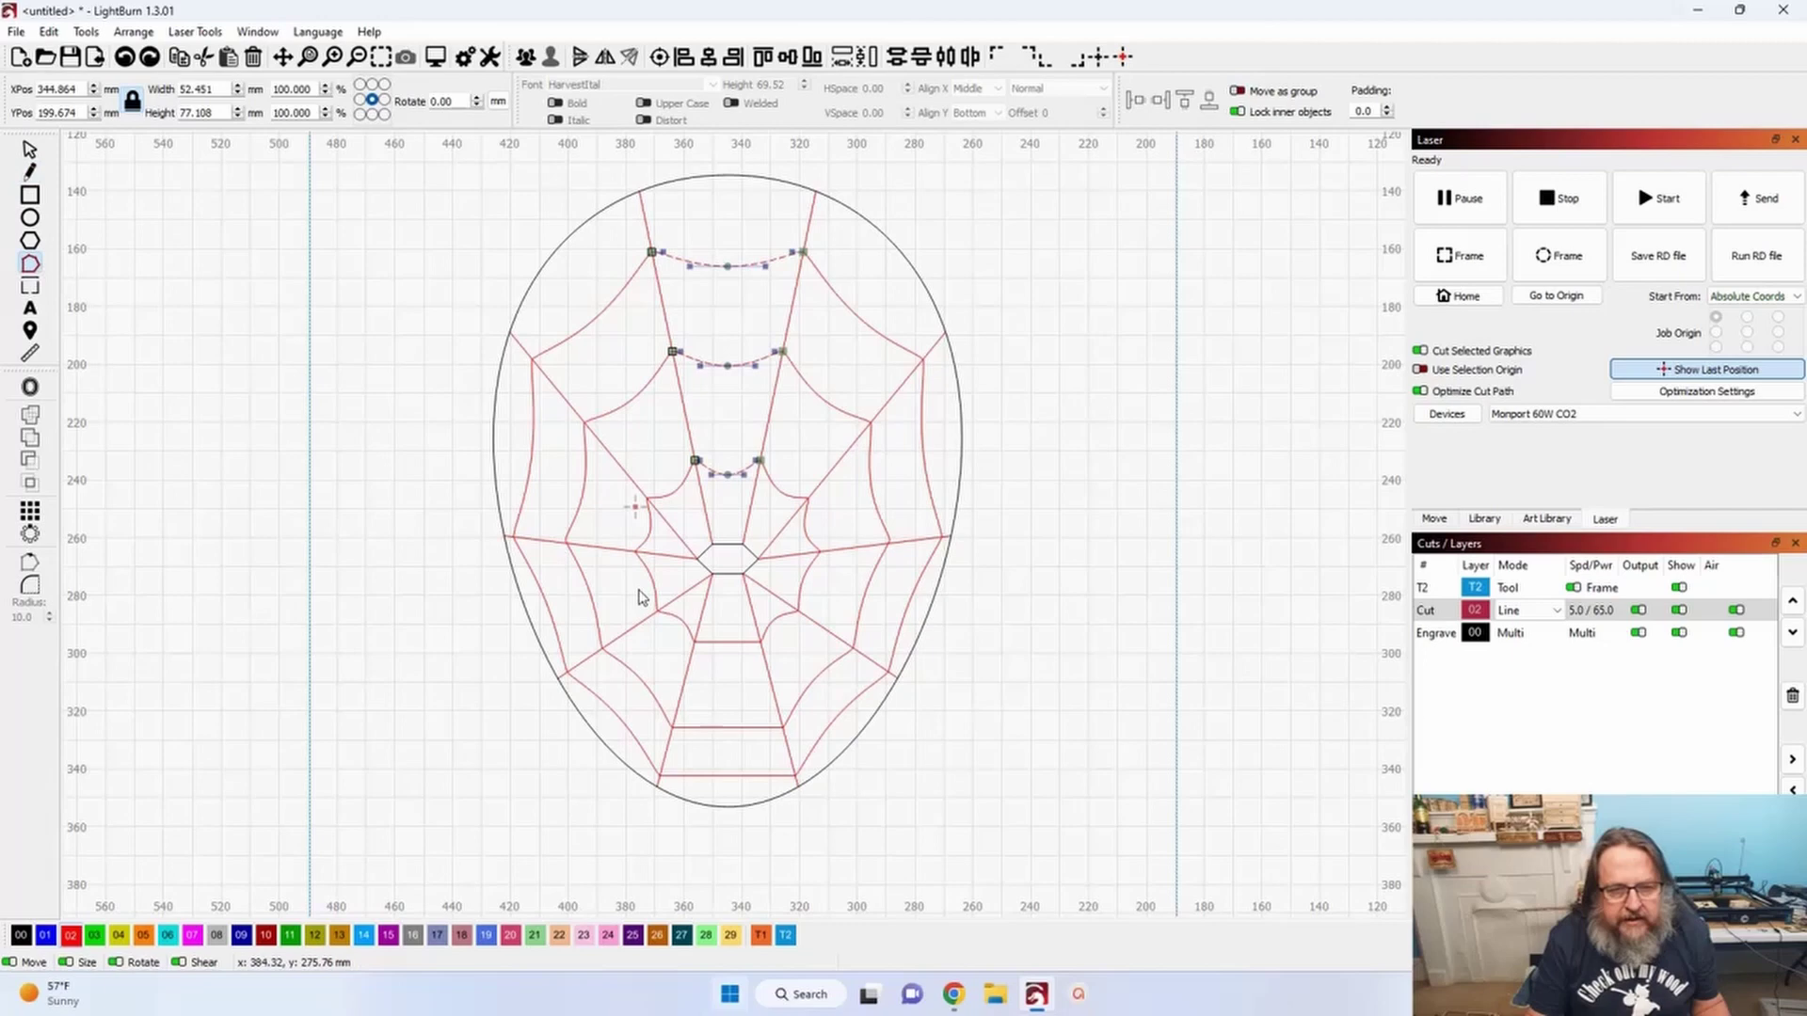
click(730, 642)
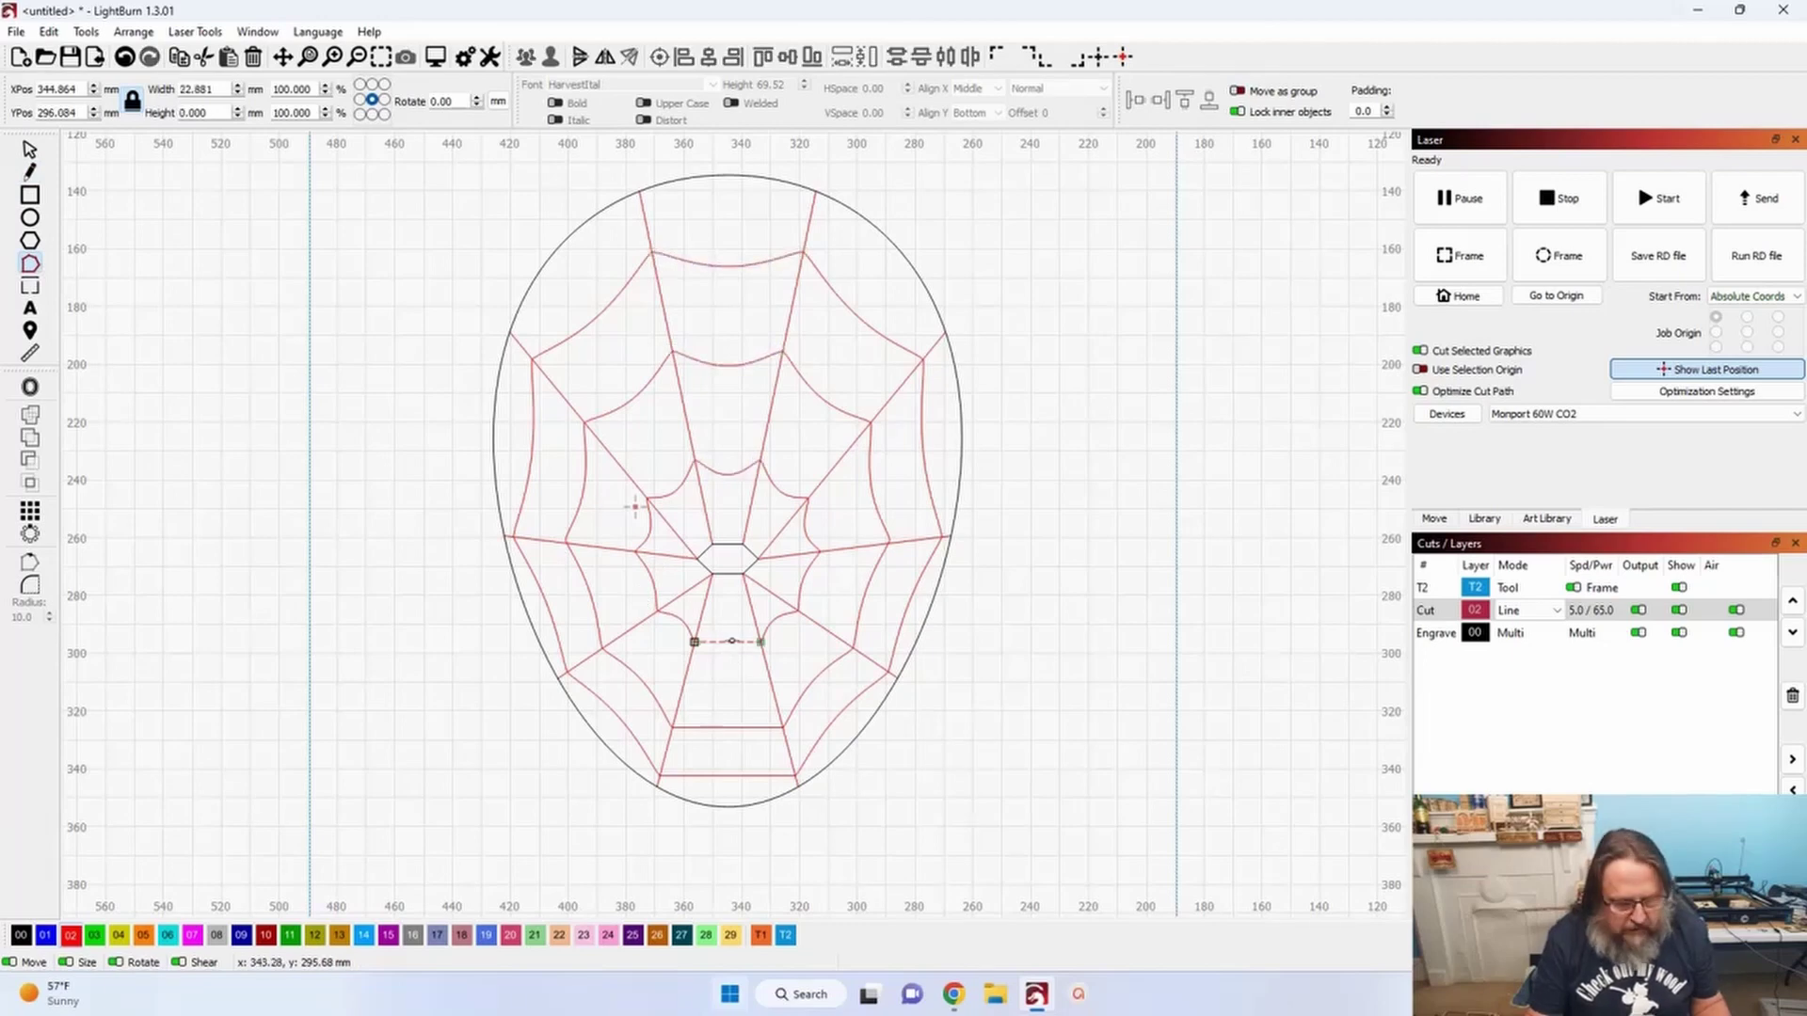
click(728, 642)
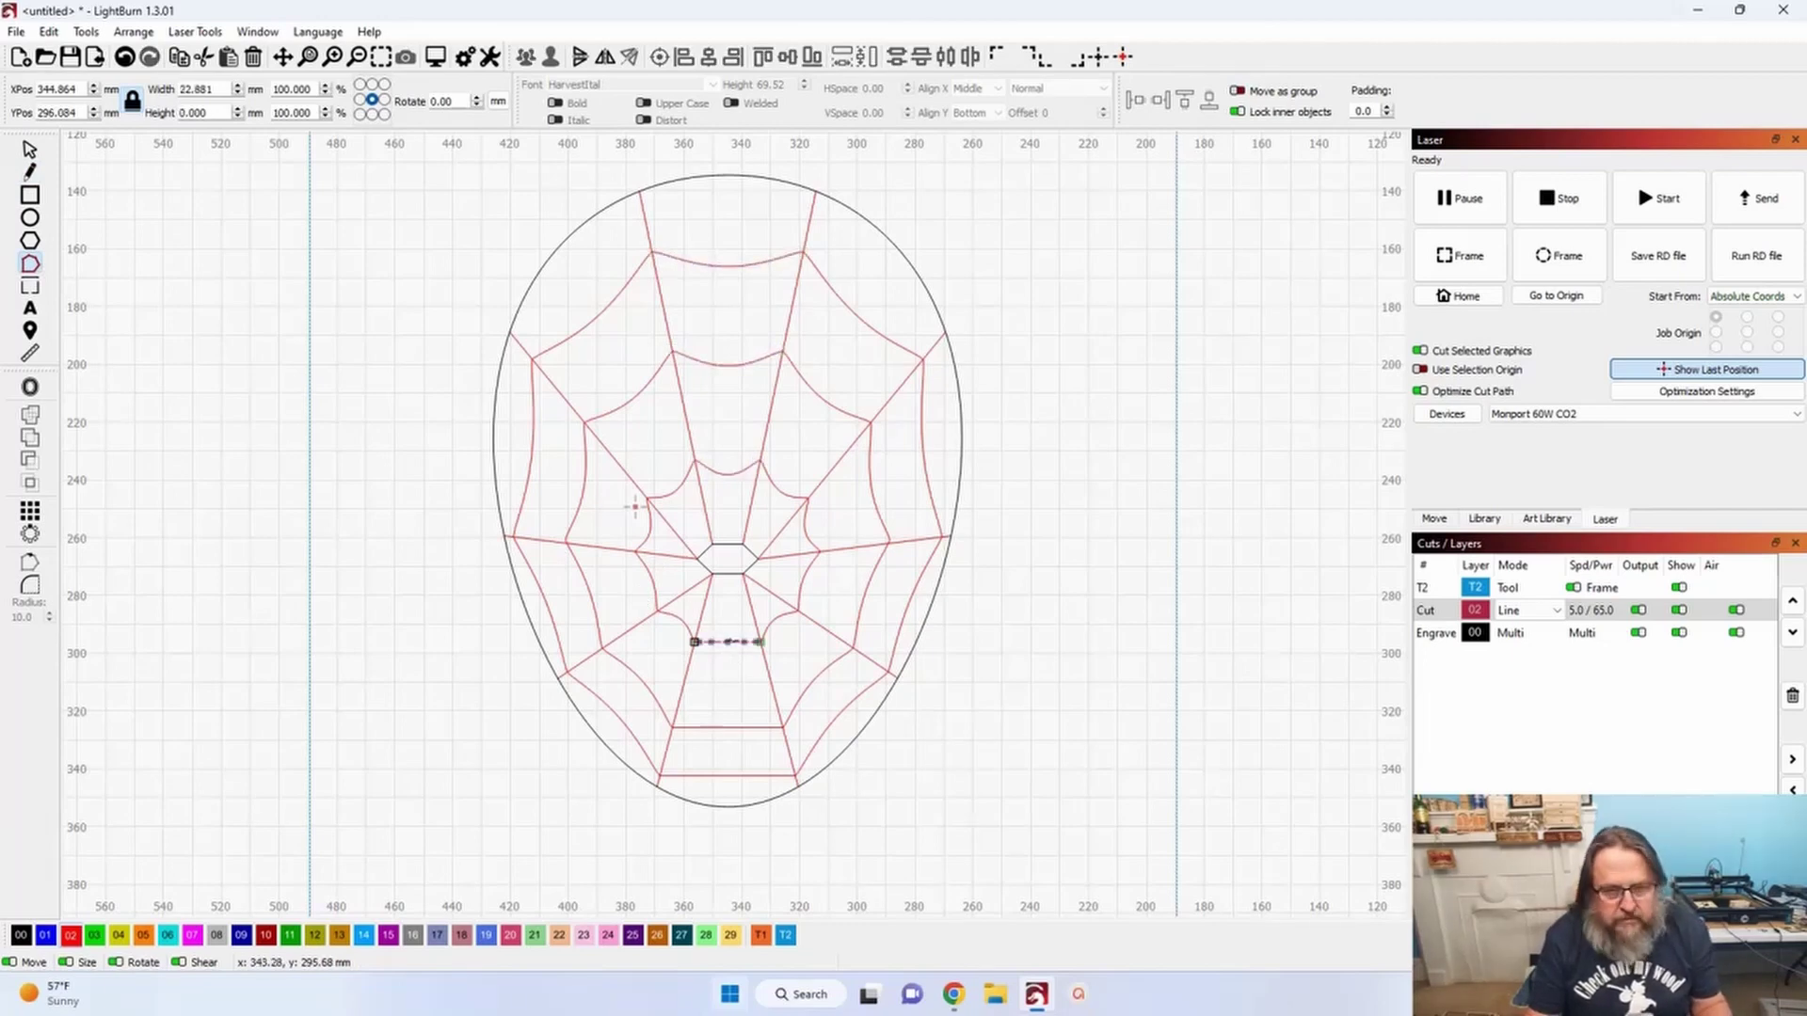
click(725, 728)
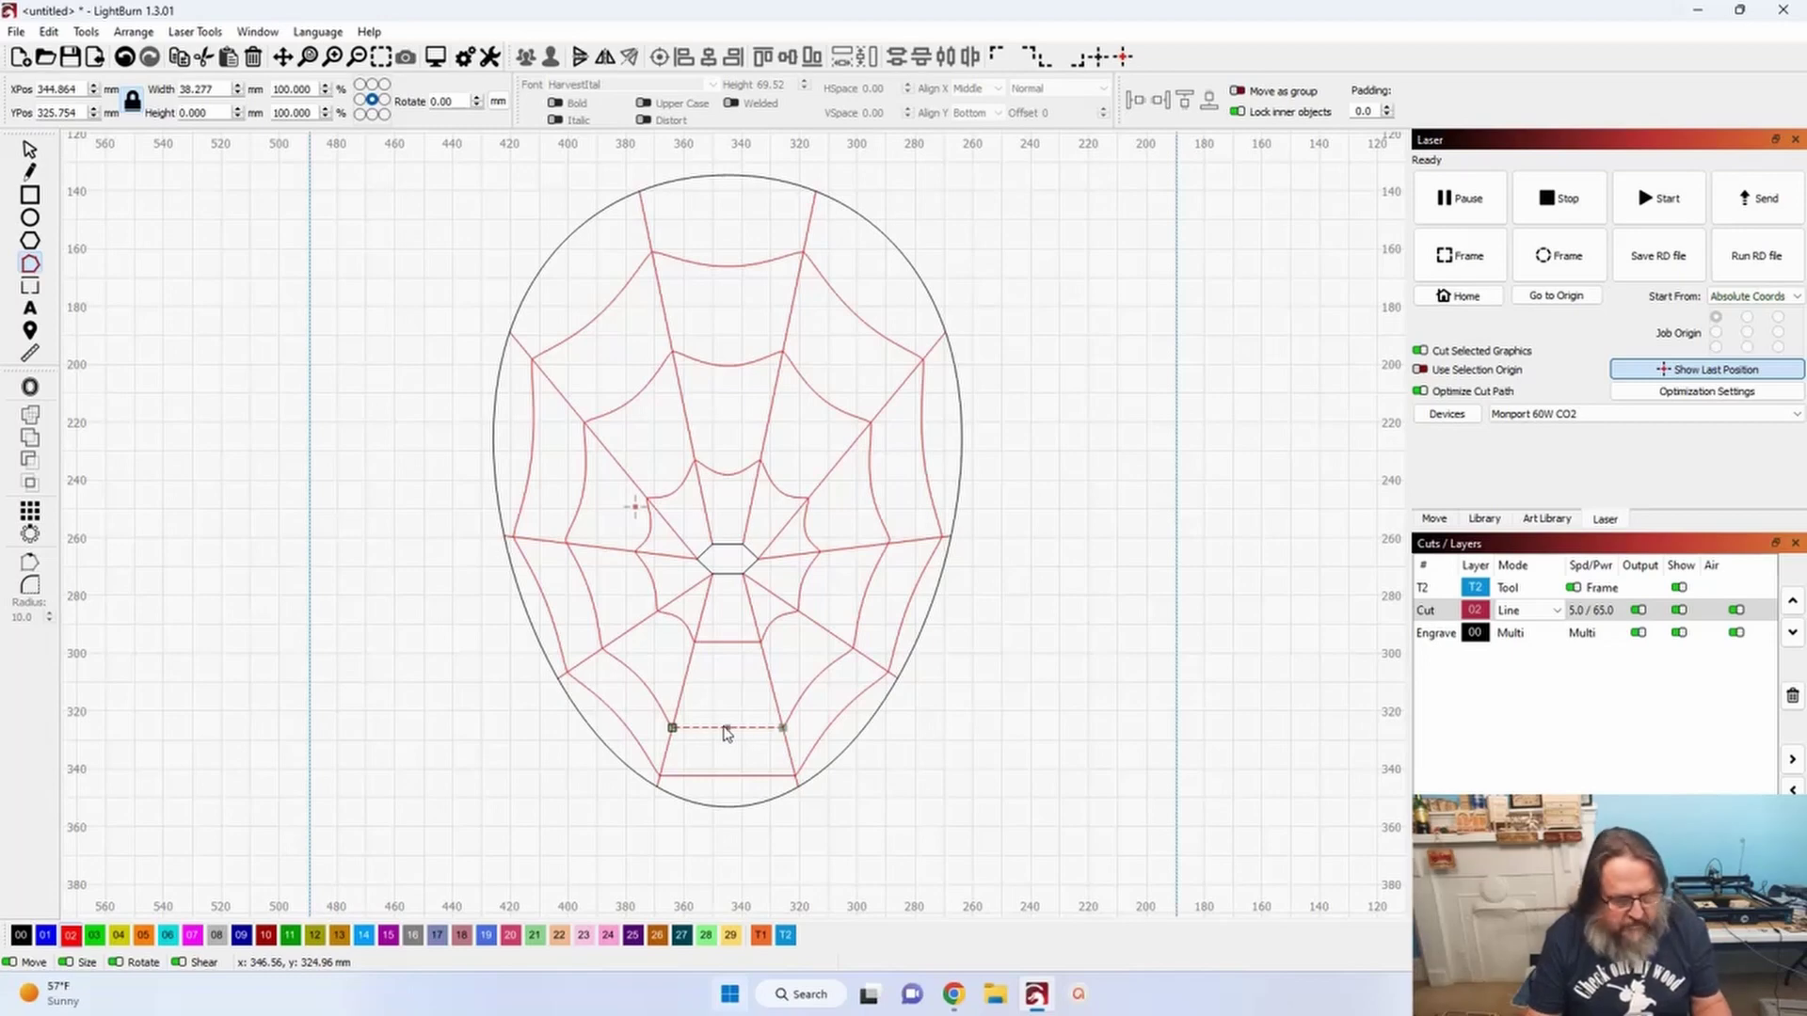
click(723, 776)
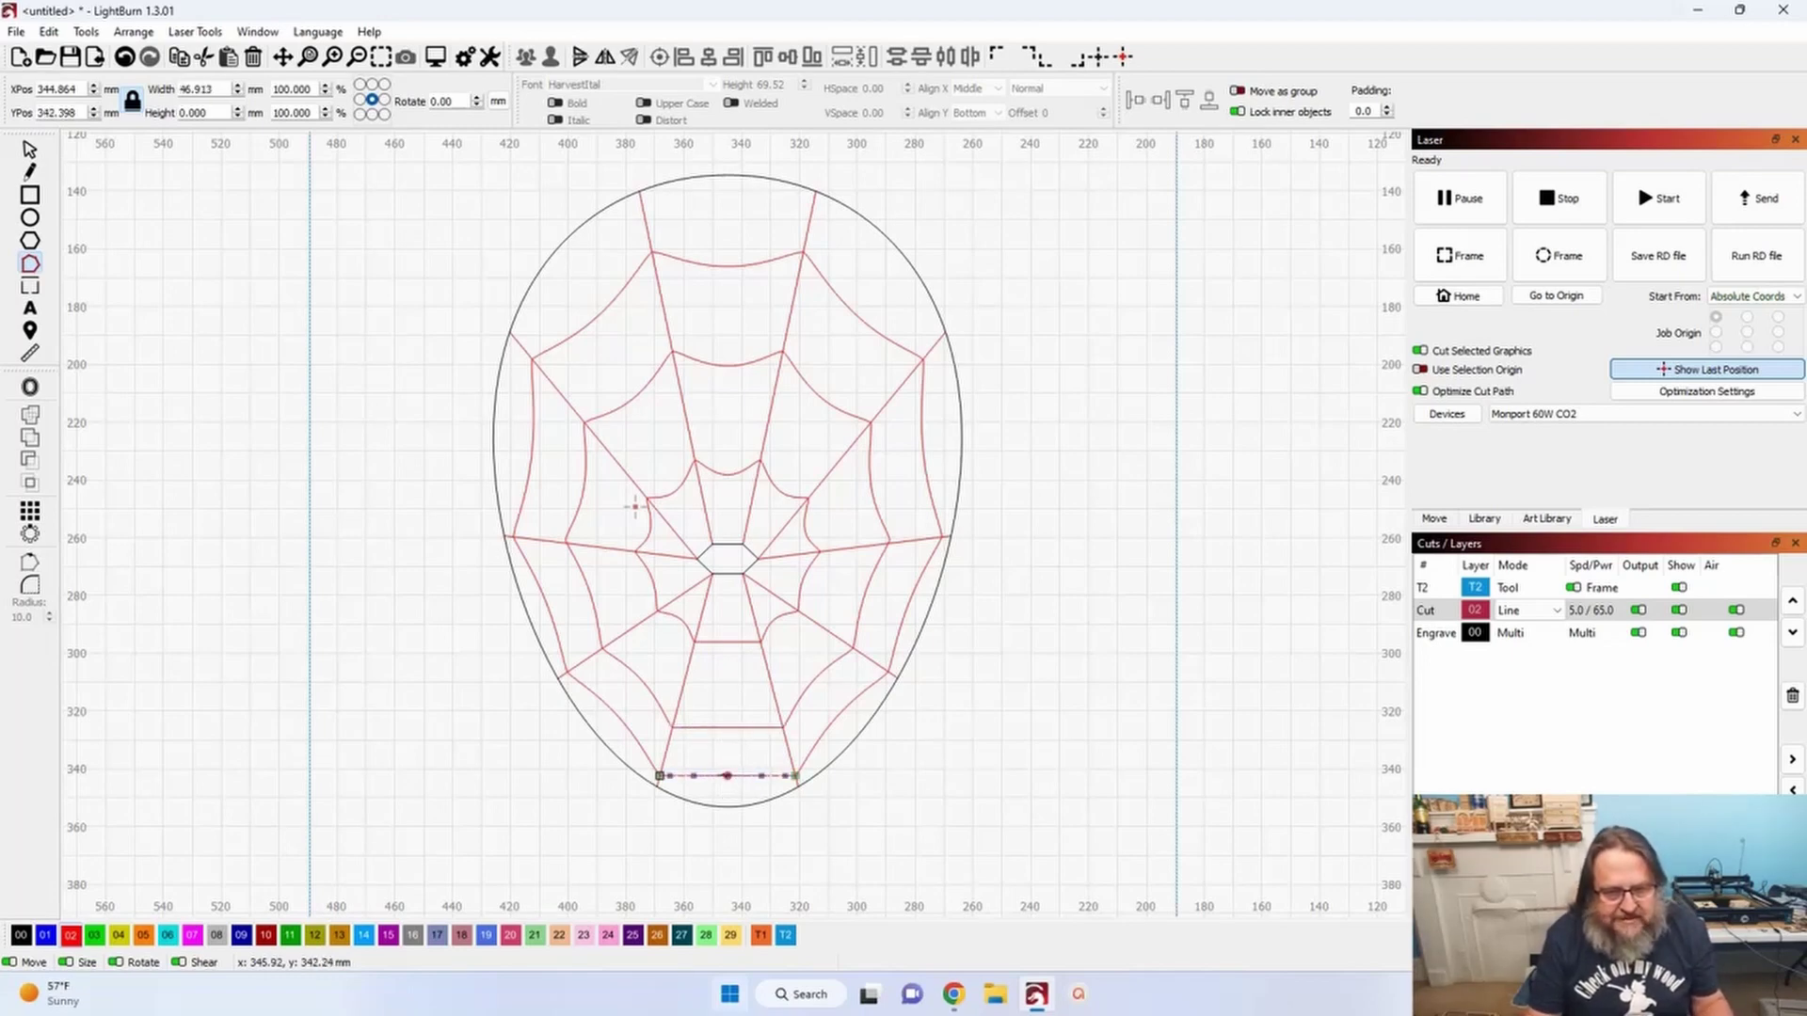
shift+click(727, 729)
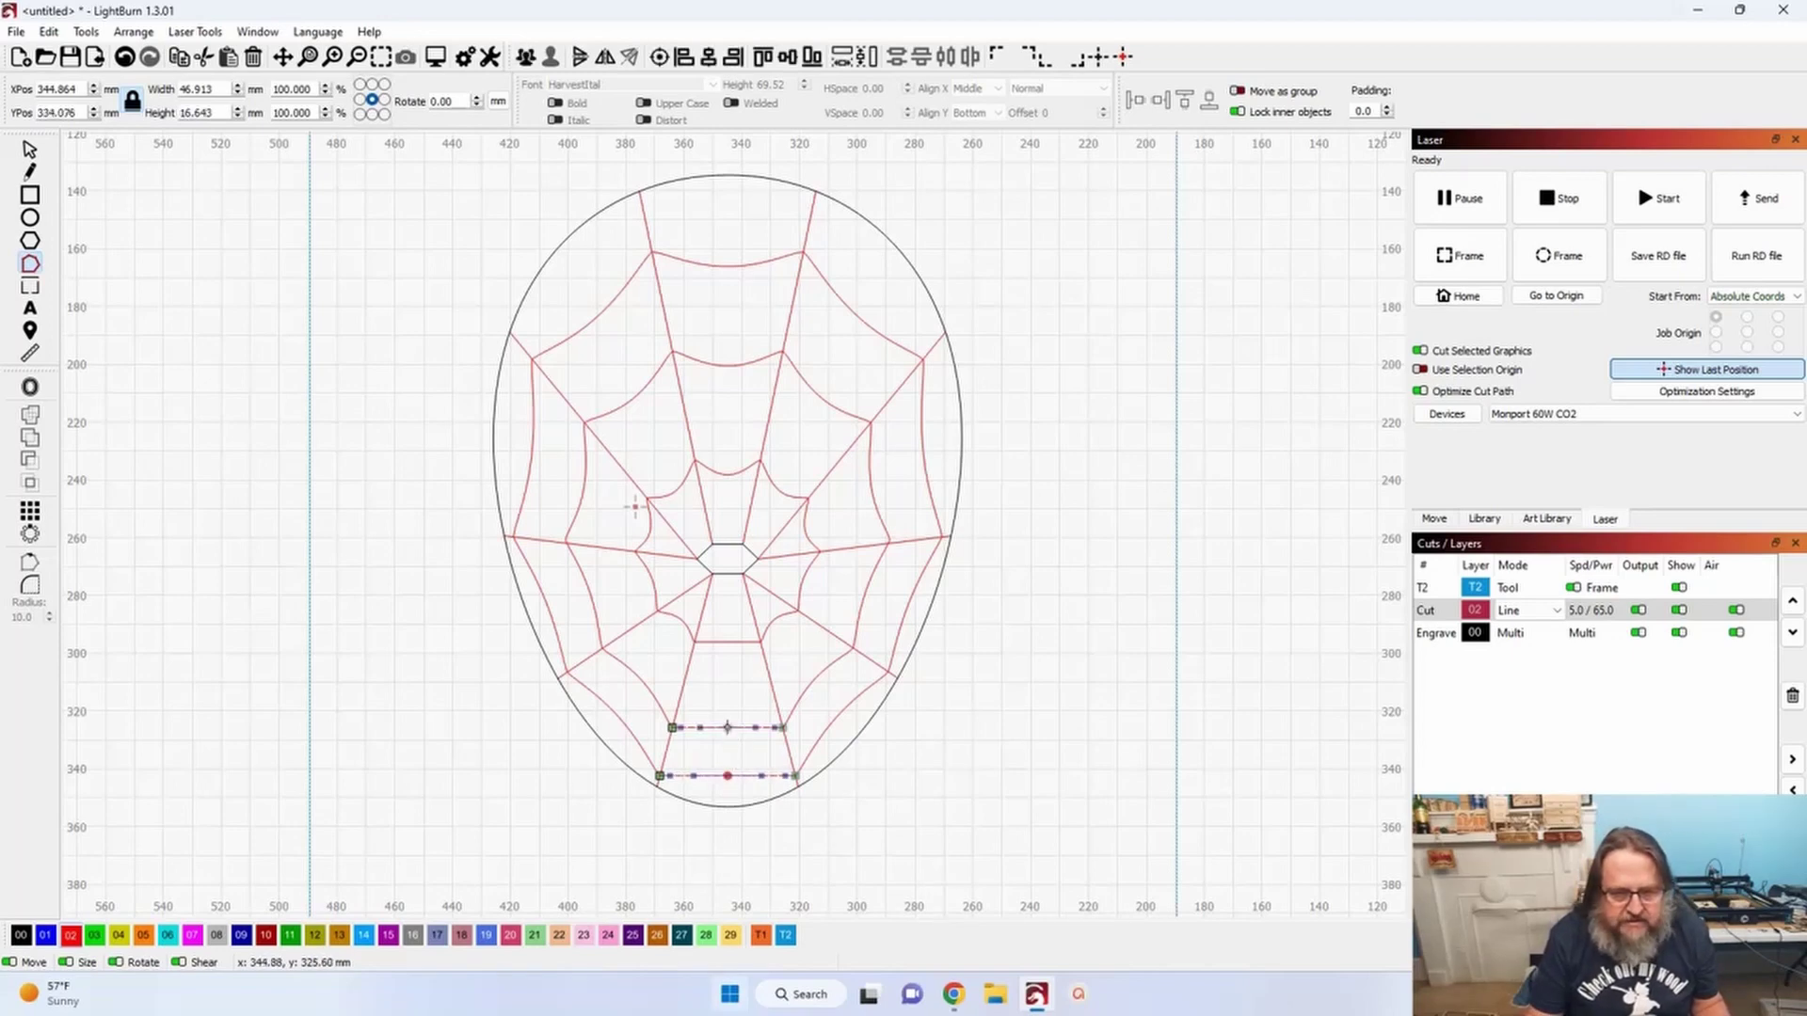
shift+click(725, 642)
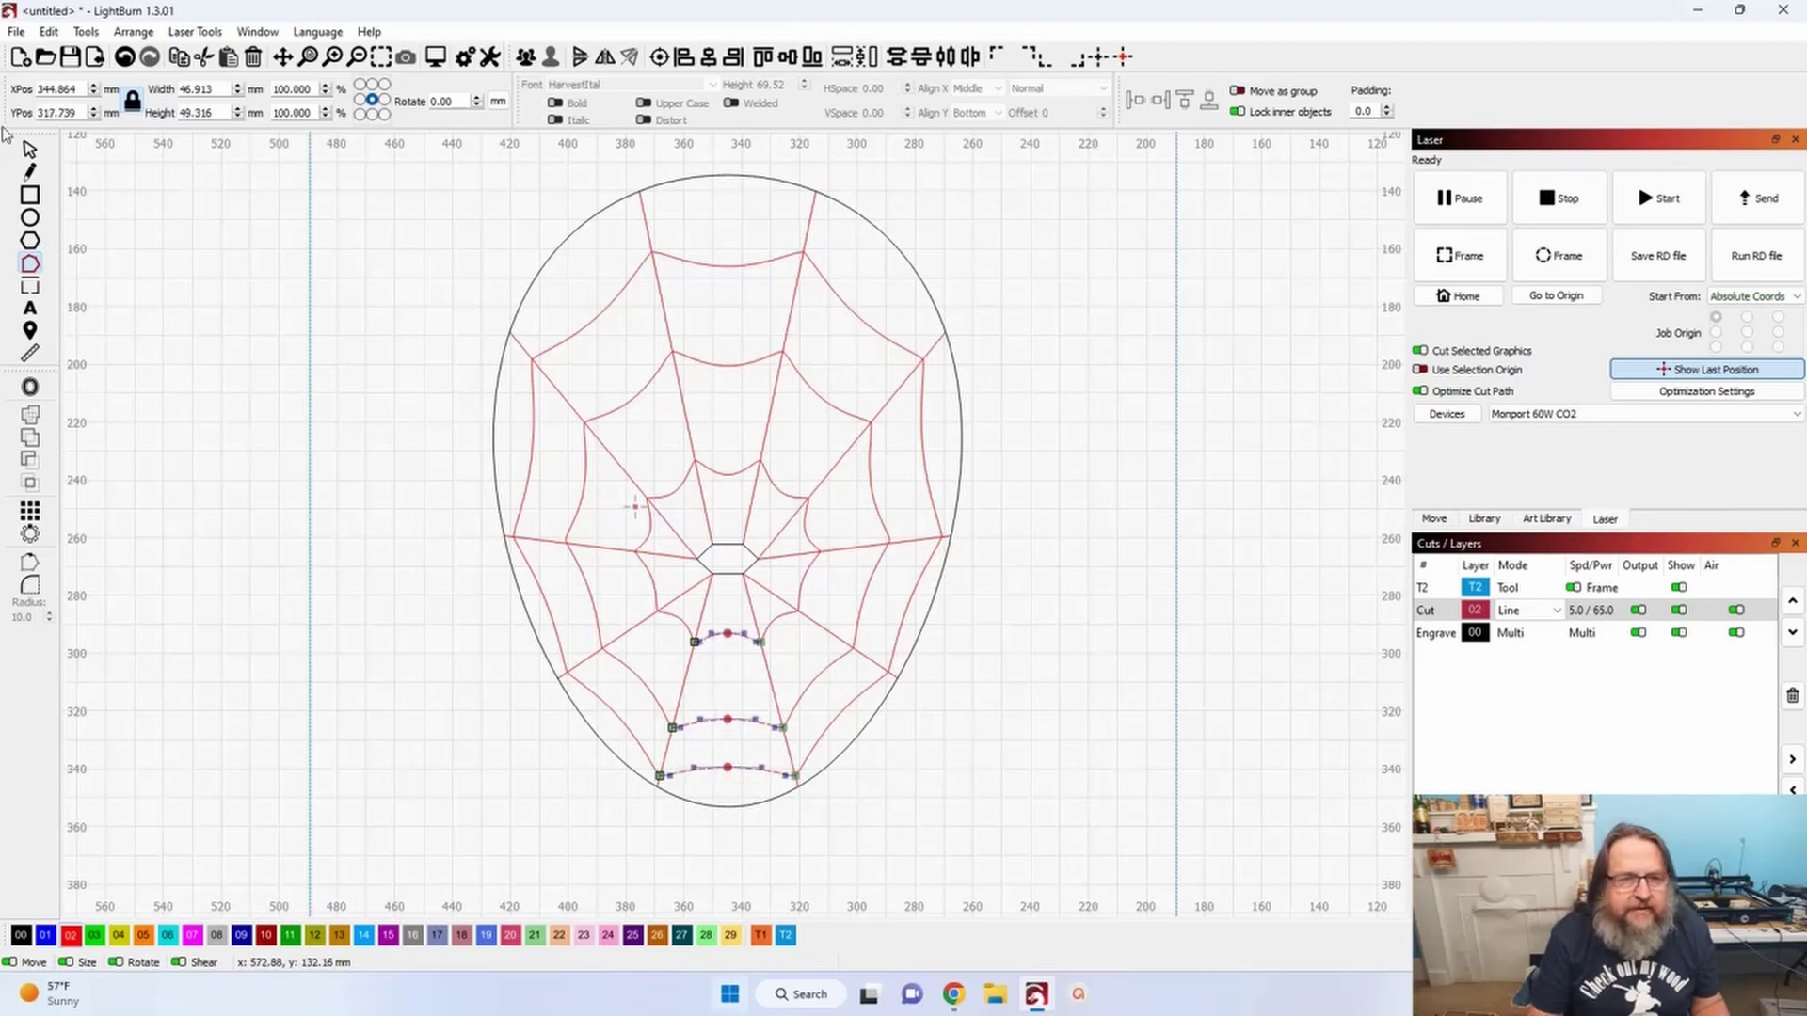
key(Escape)
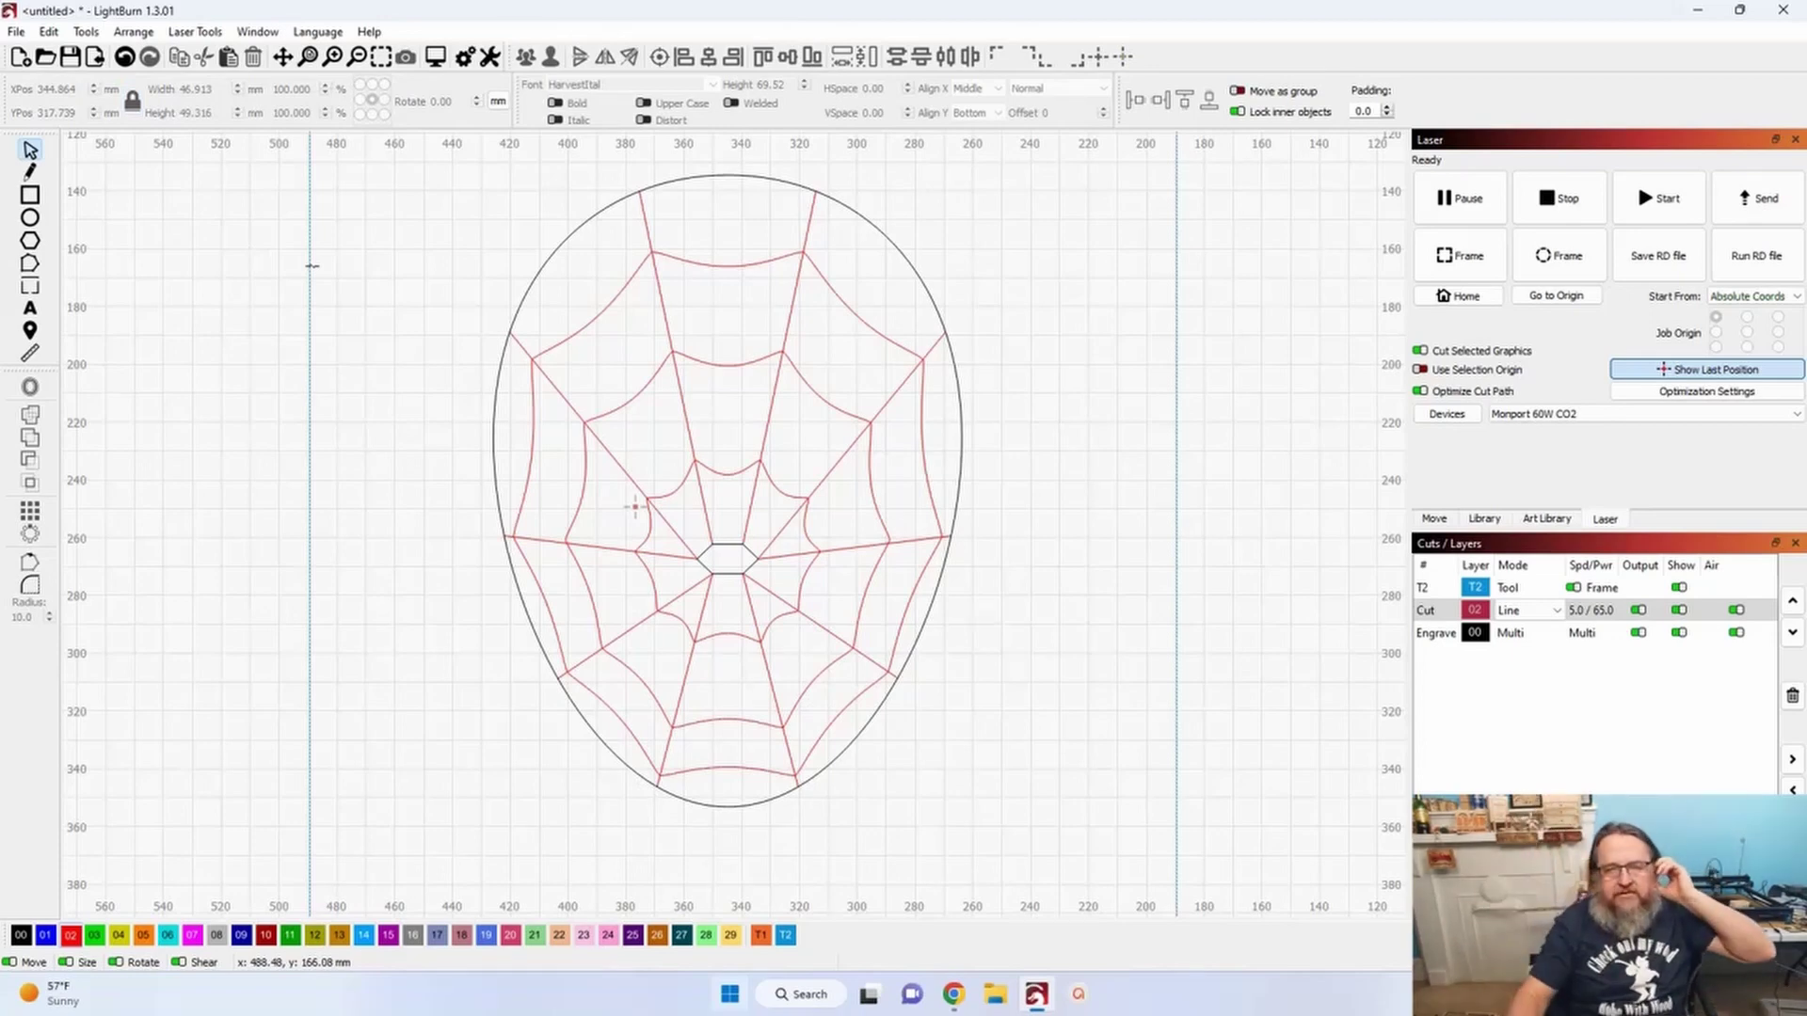
- Assign the central hexagon and the egg outline to Cut layer 02
click(725, 546)
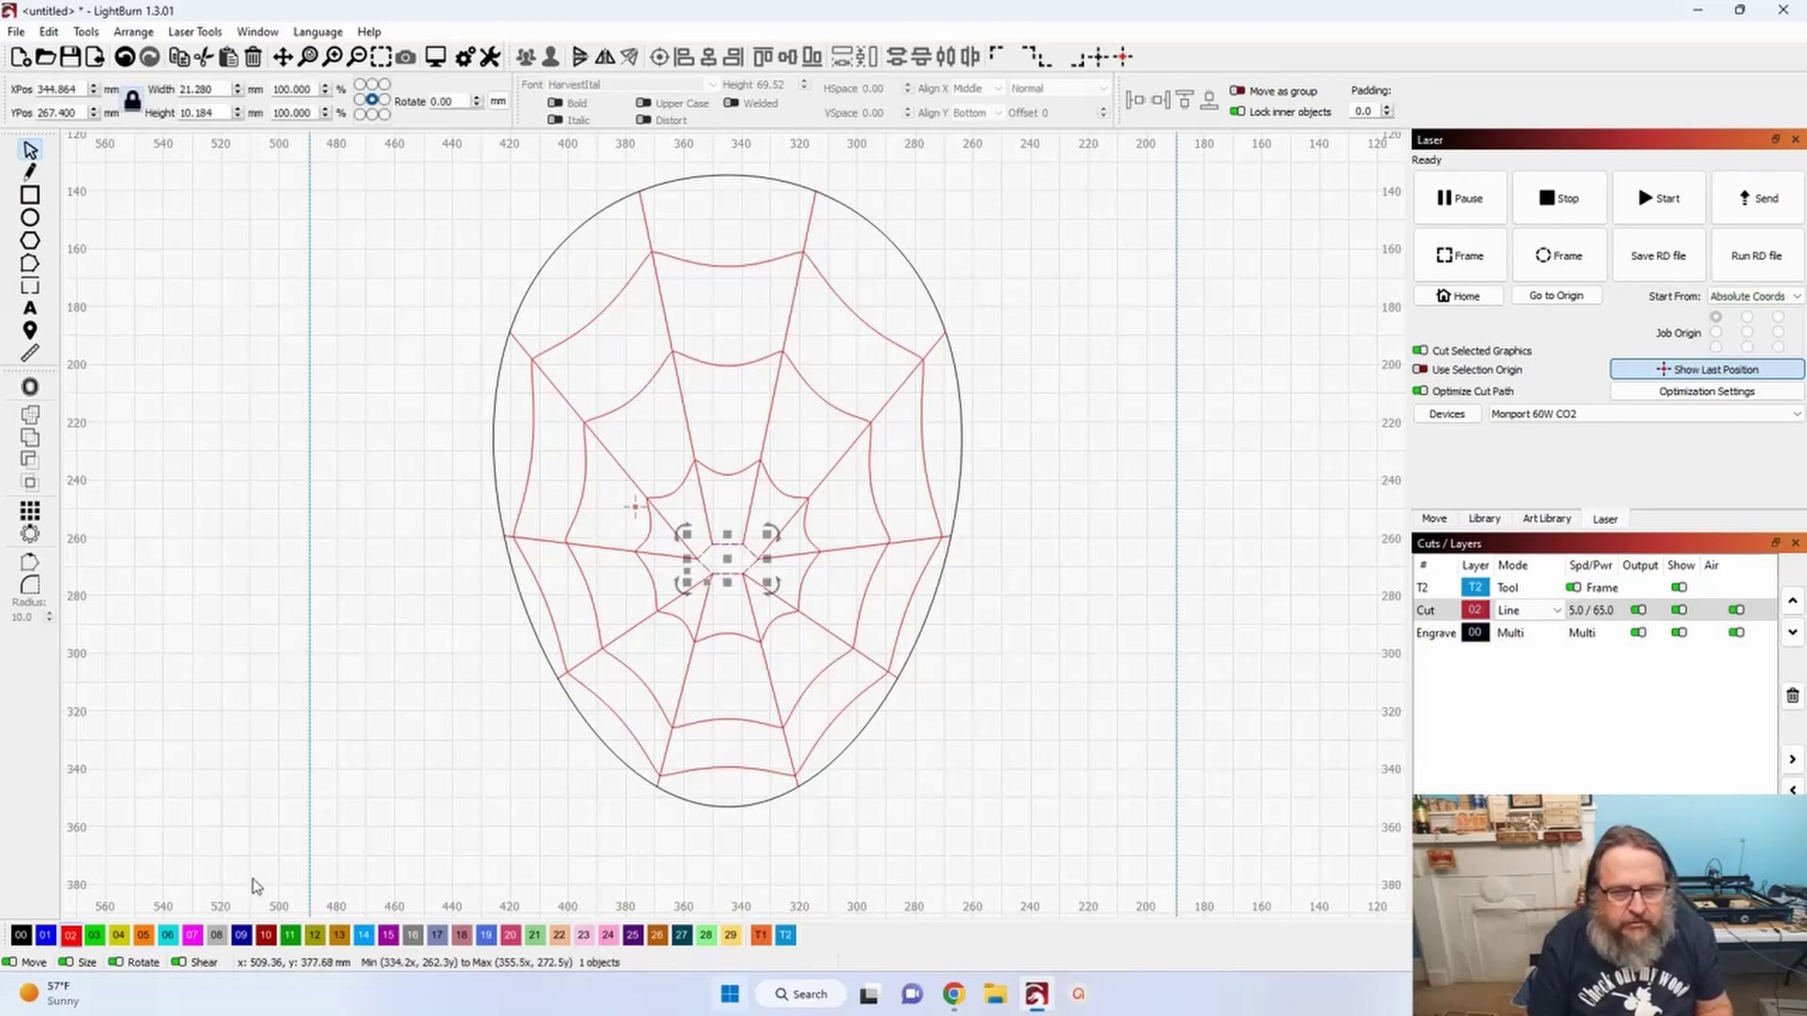
click(331, 837)
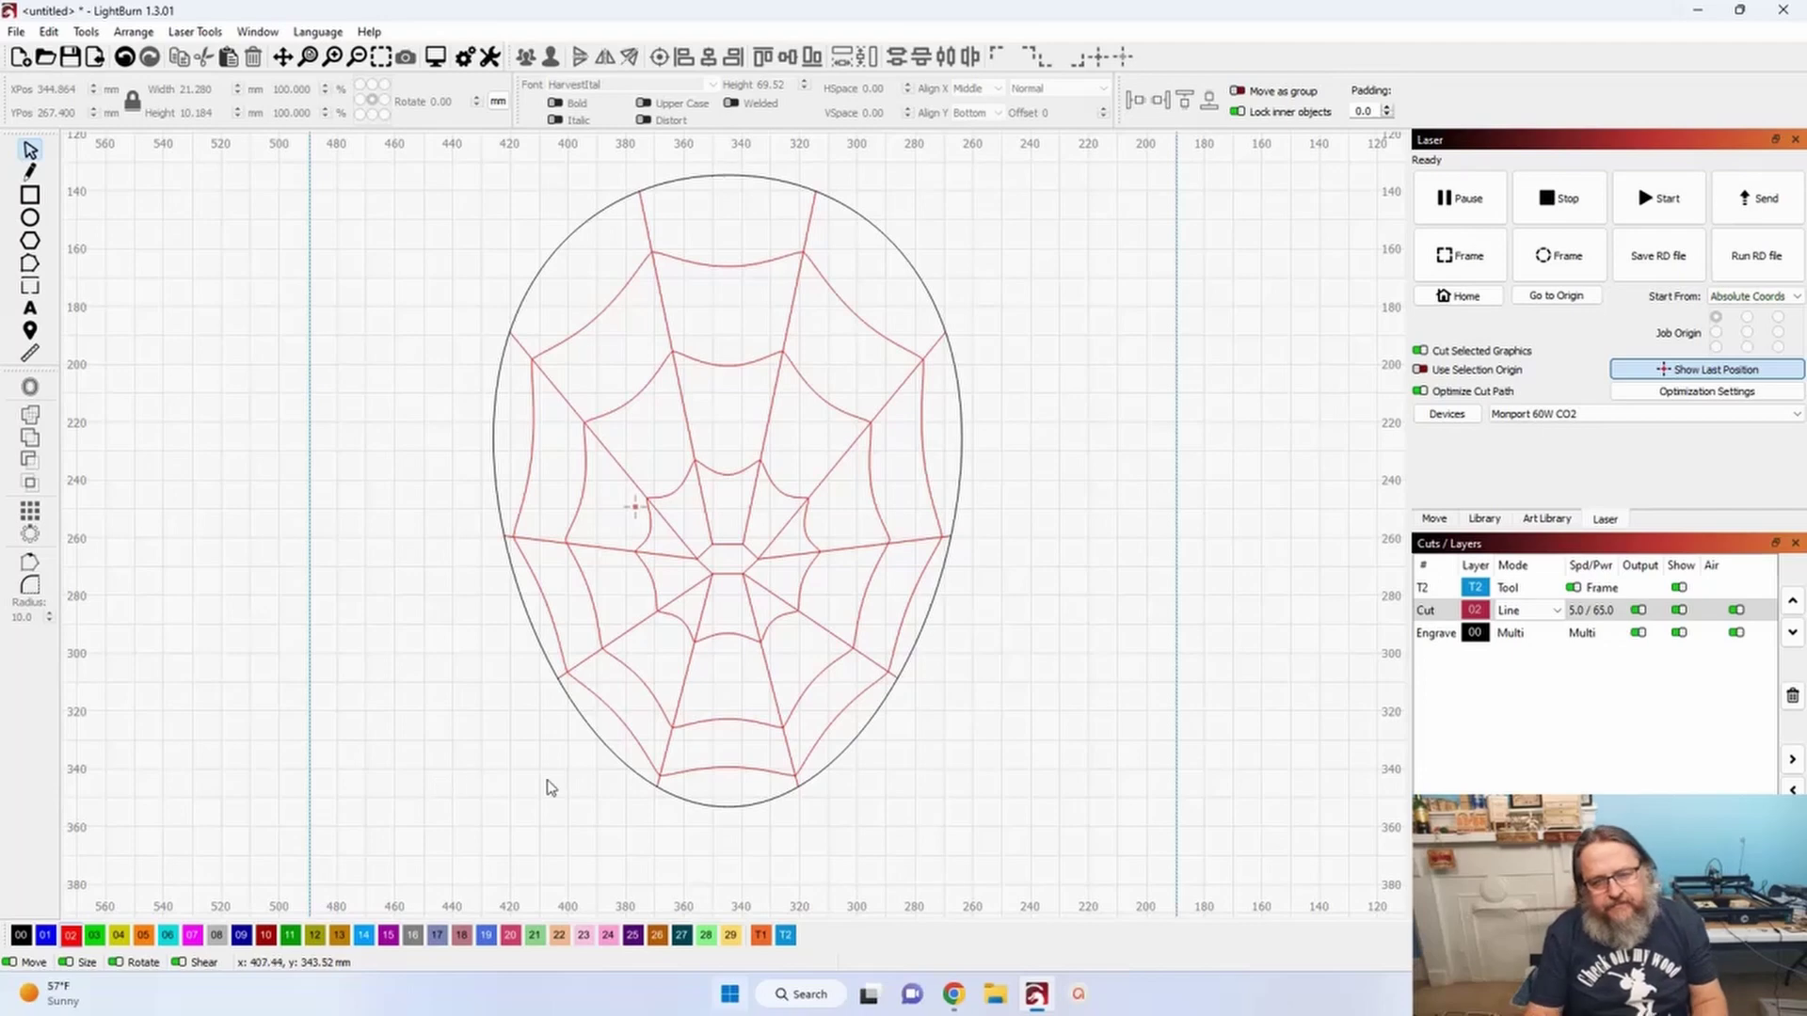
click(691, 808)
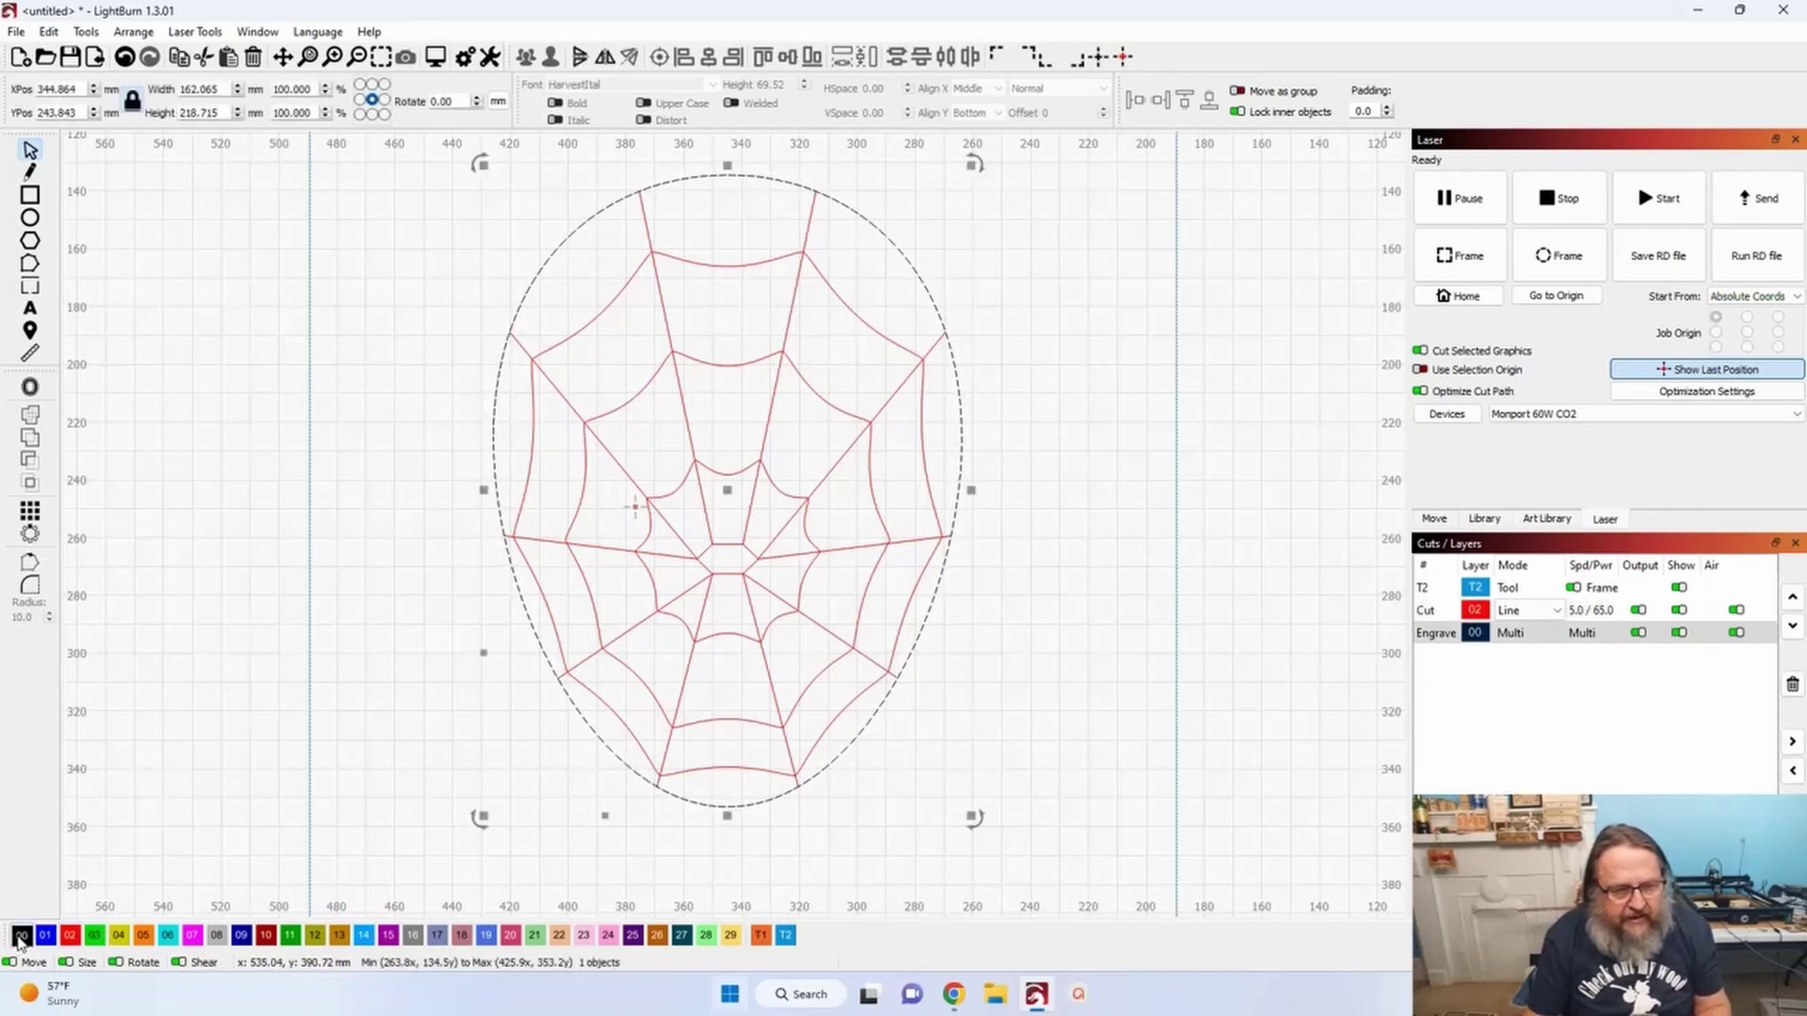
click(69, 934)
click(259, 824)
- Try offsetting the egg, hexagon and web together outward by 1 mm with the Corner style
scroll(364, 715, down, 1)
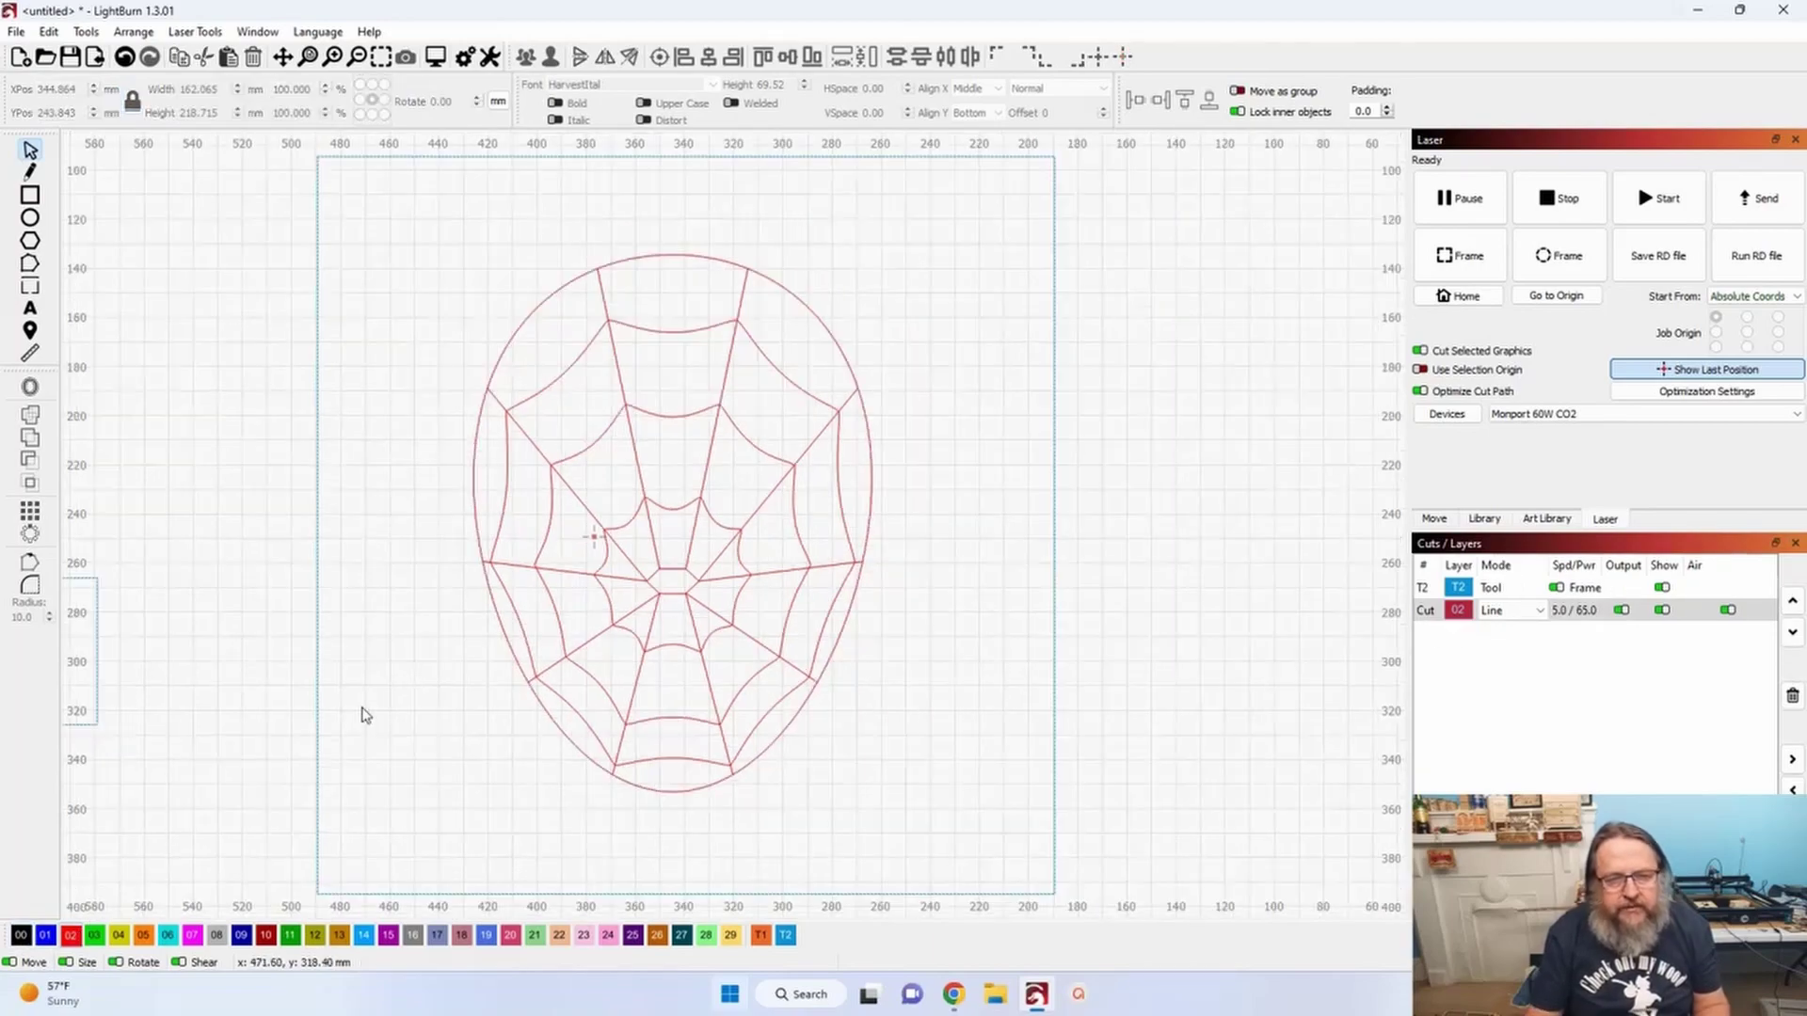
scroll(364, 715, down, 1)
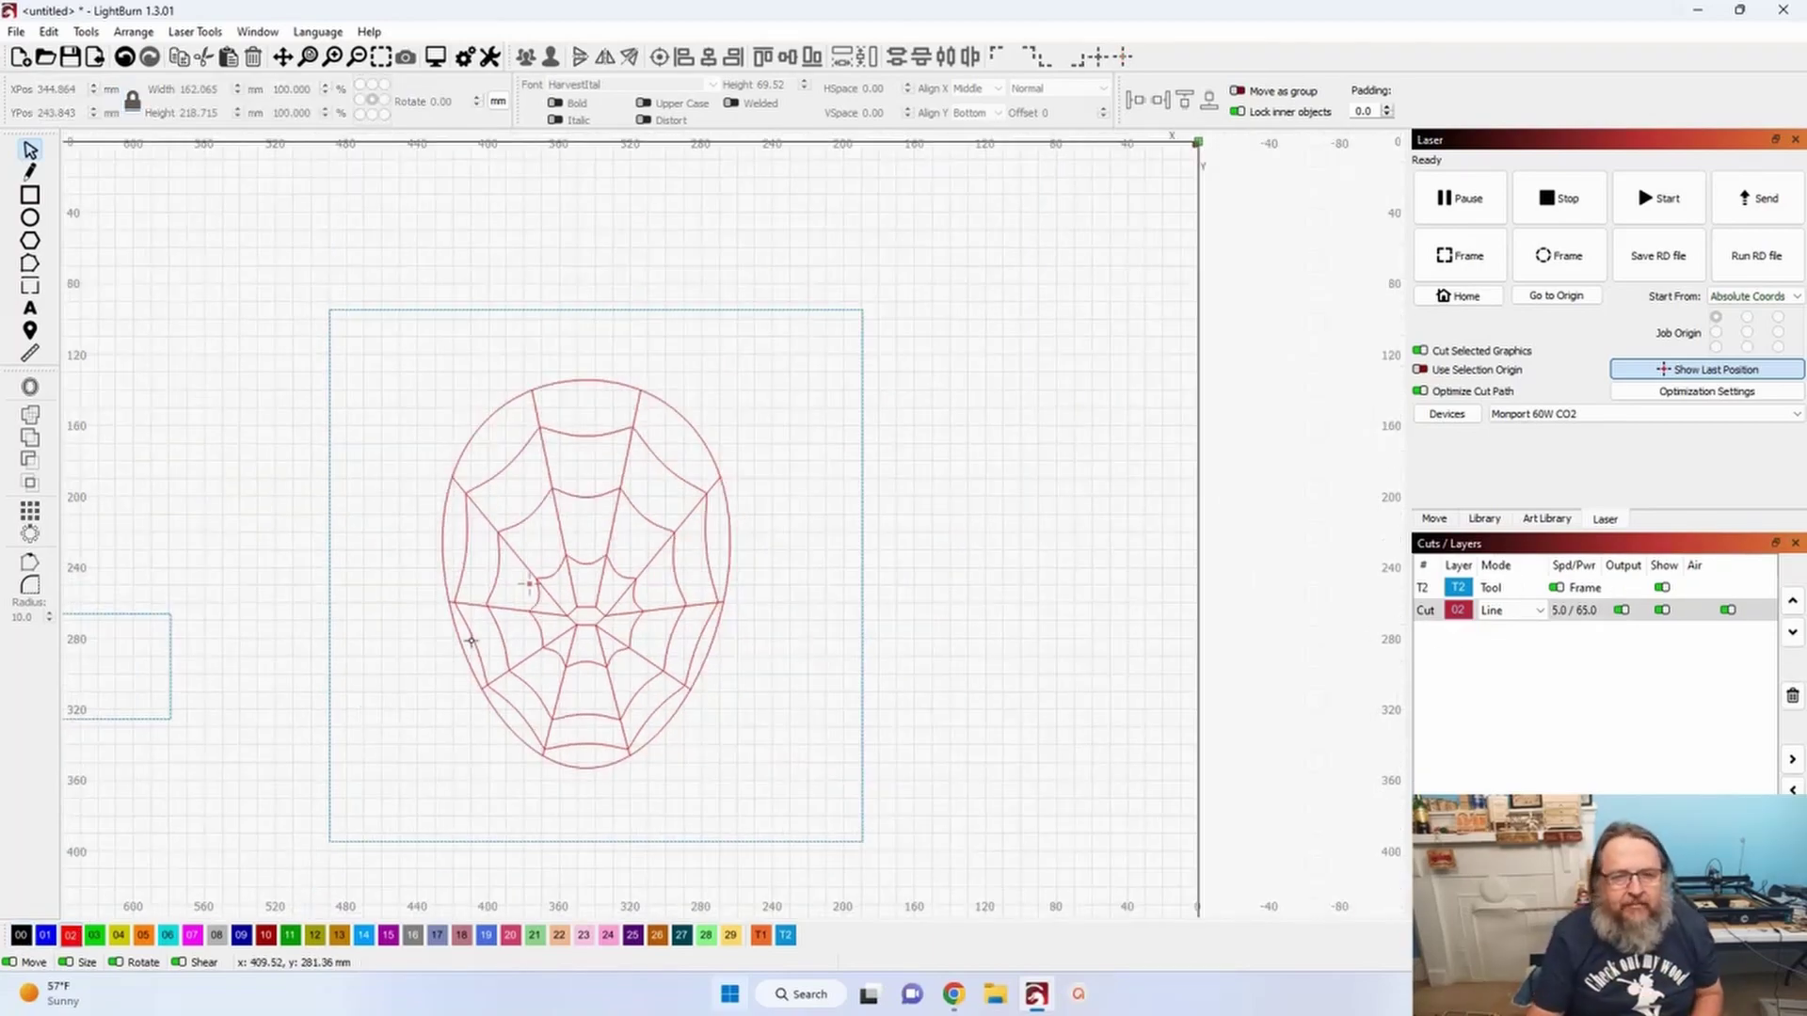
drag(412, 374, 767, 790)
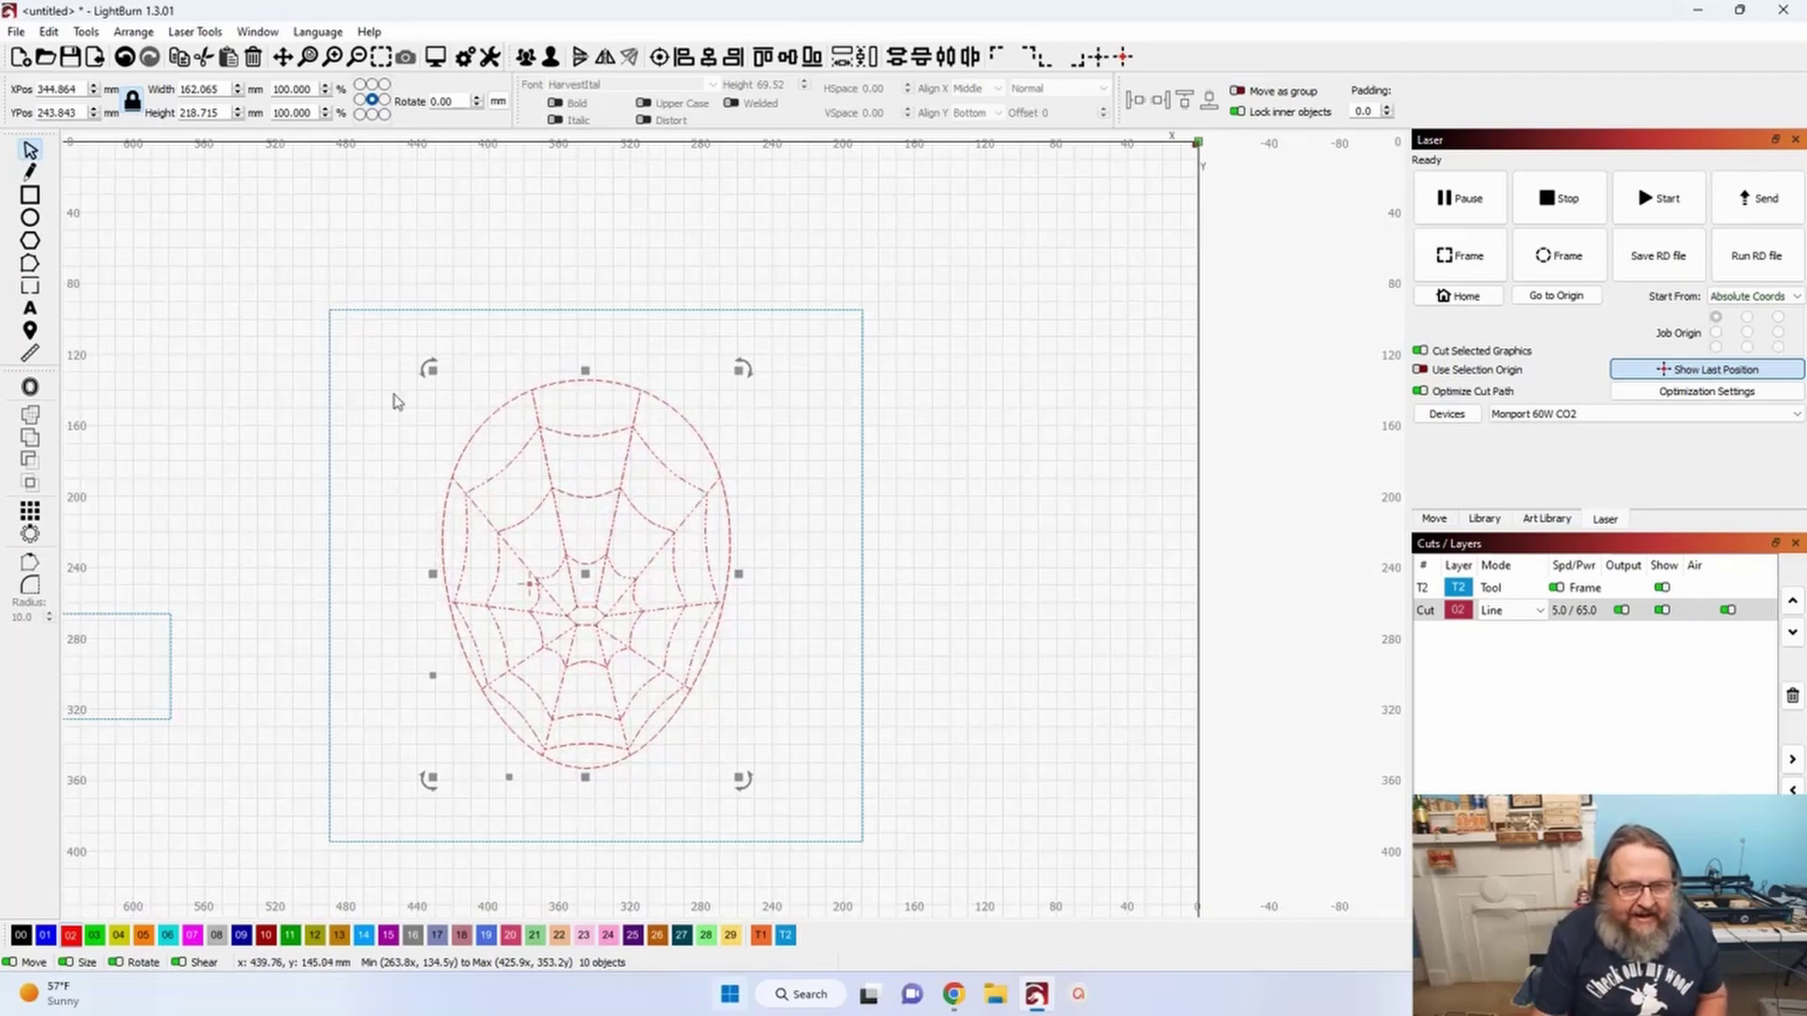
click(29, 393)
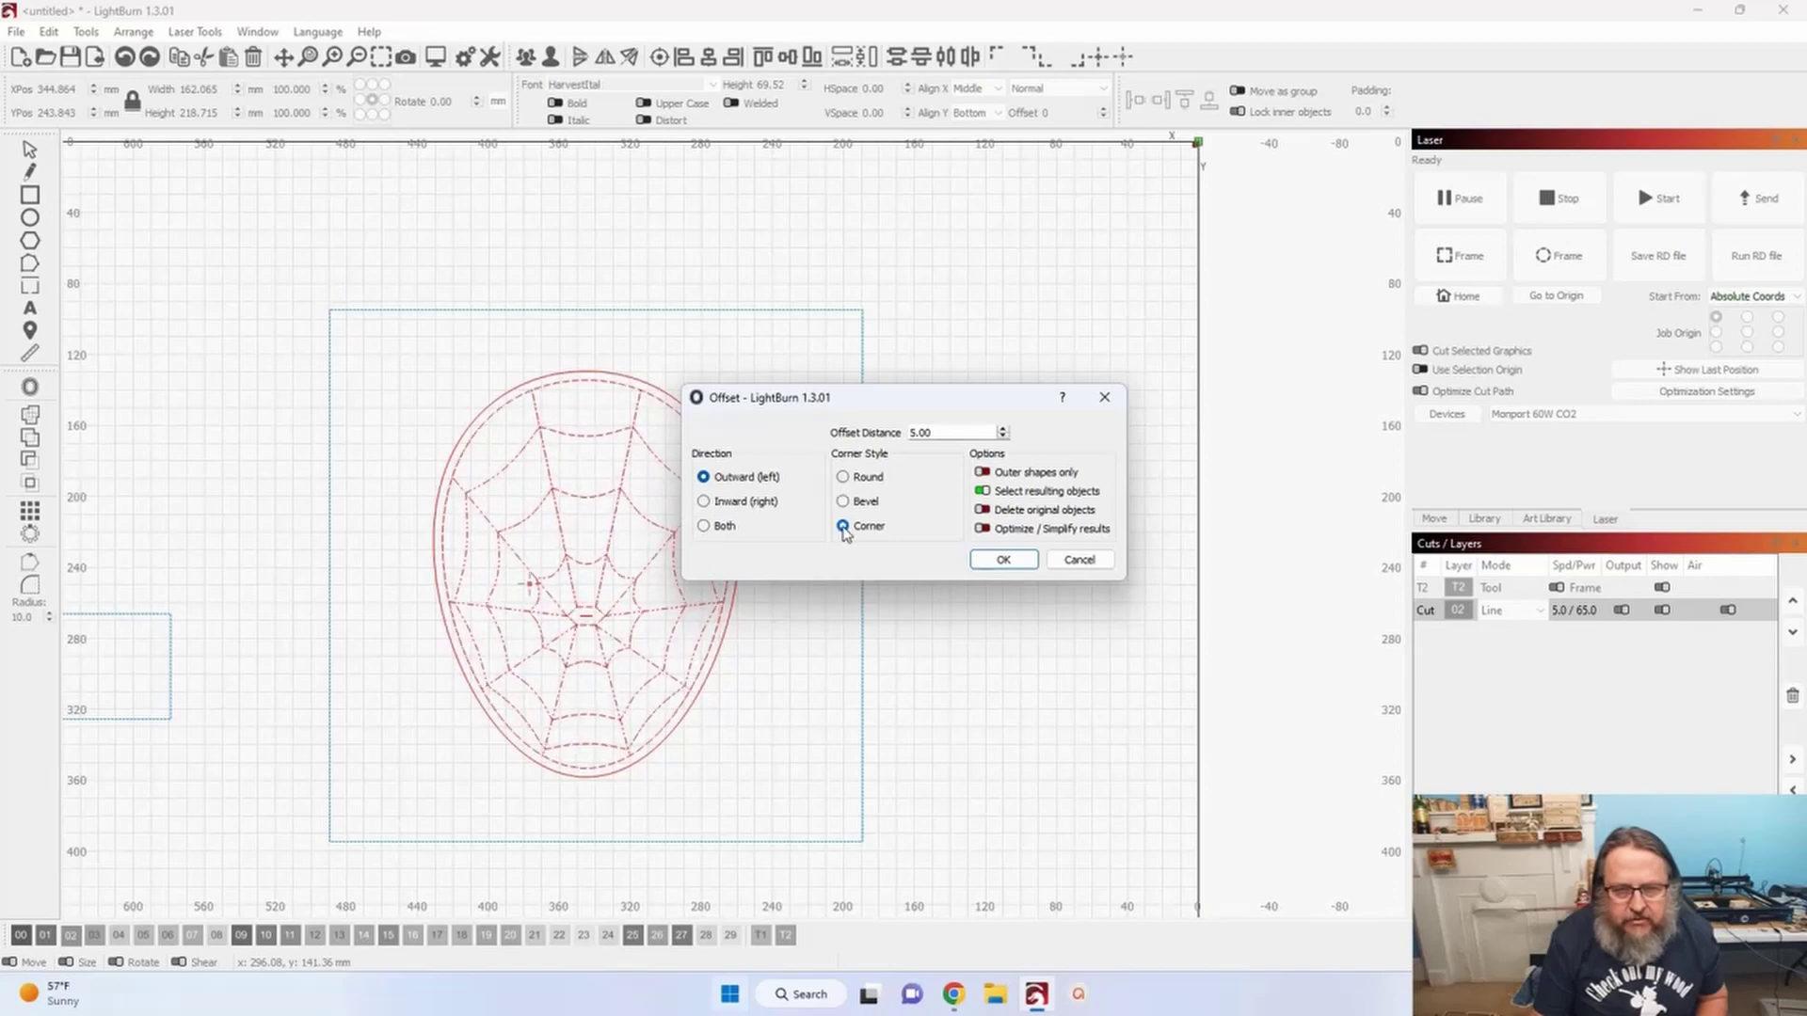
drag(952, 433, 789, 427)
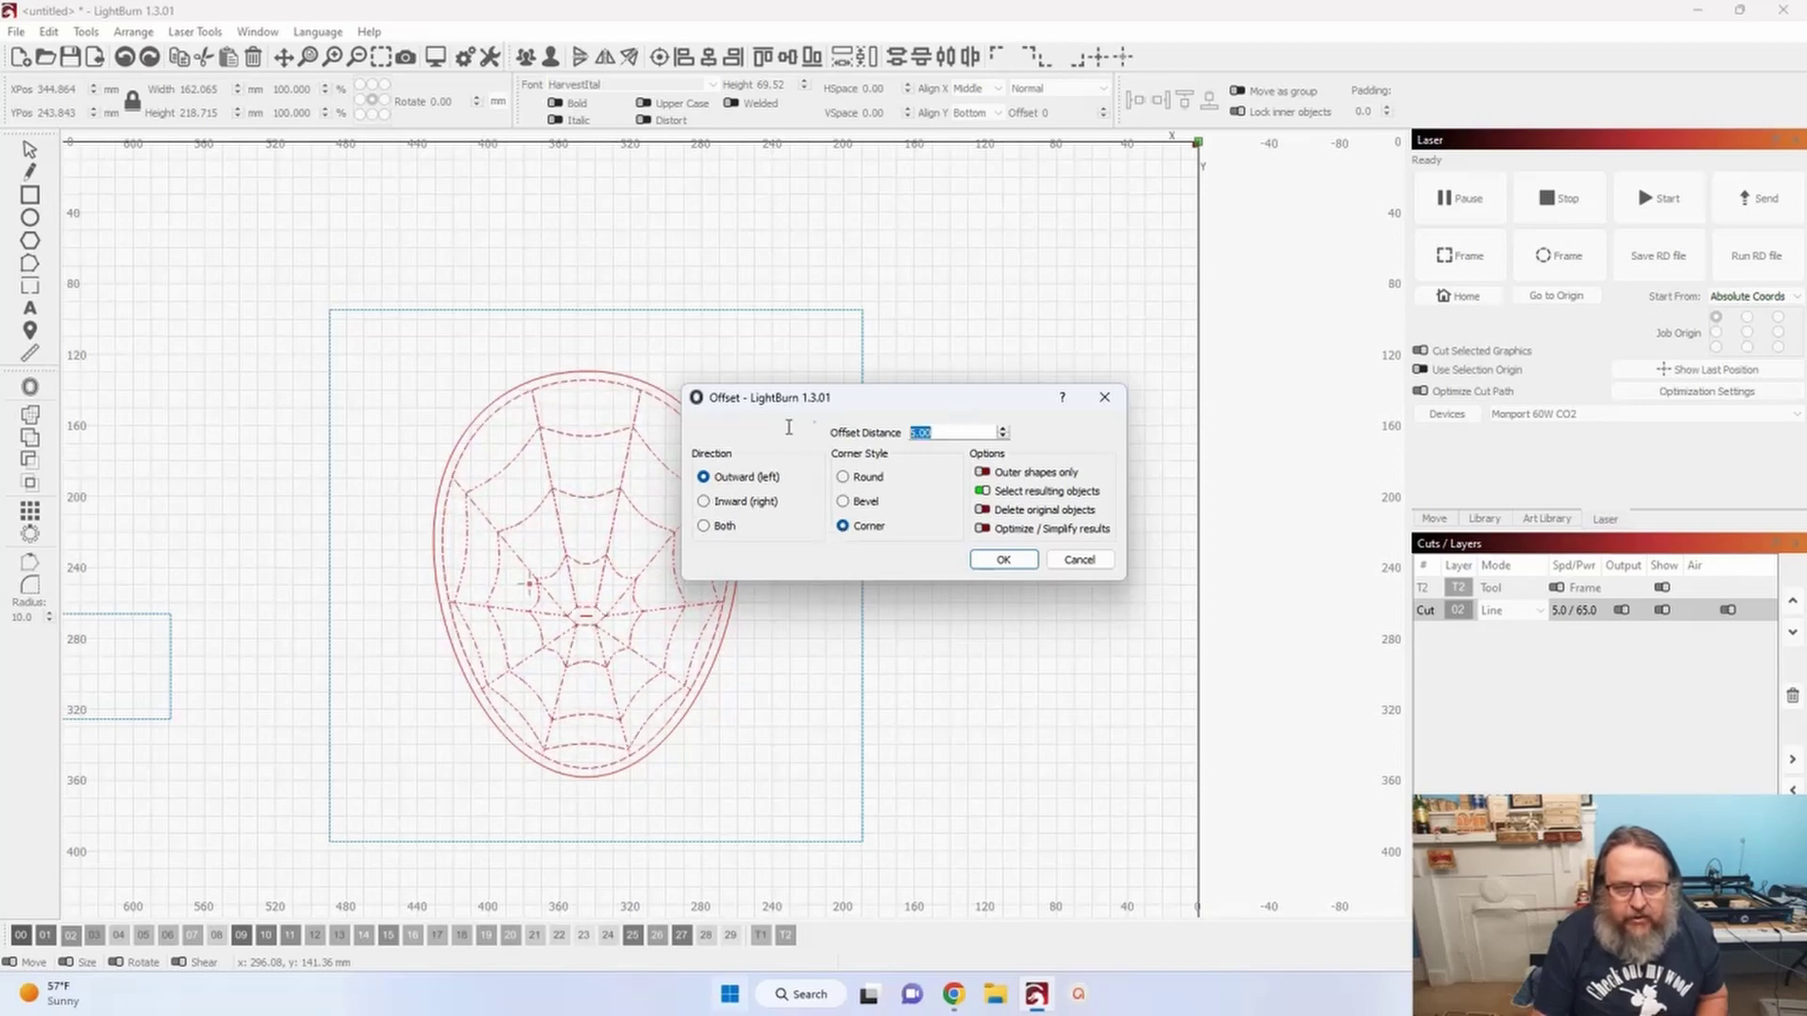
text(1)
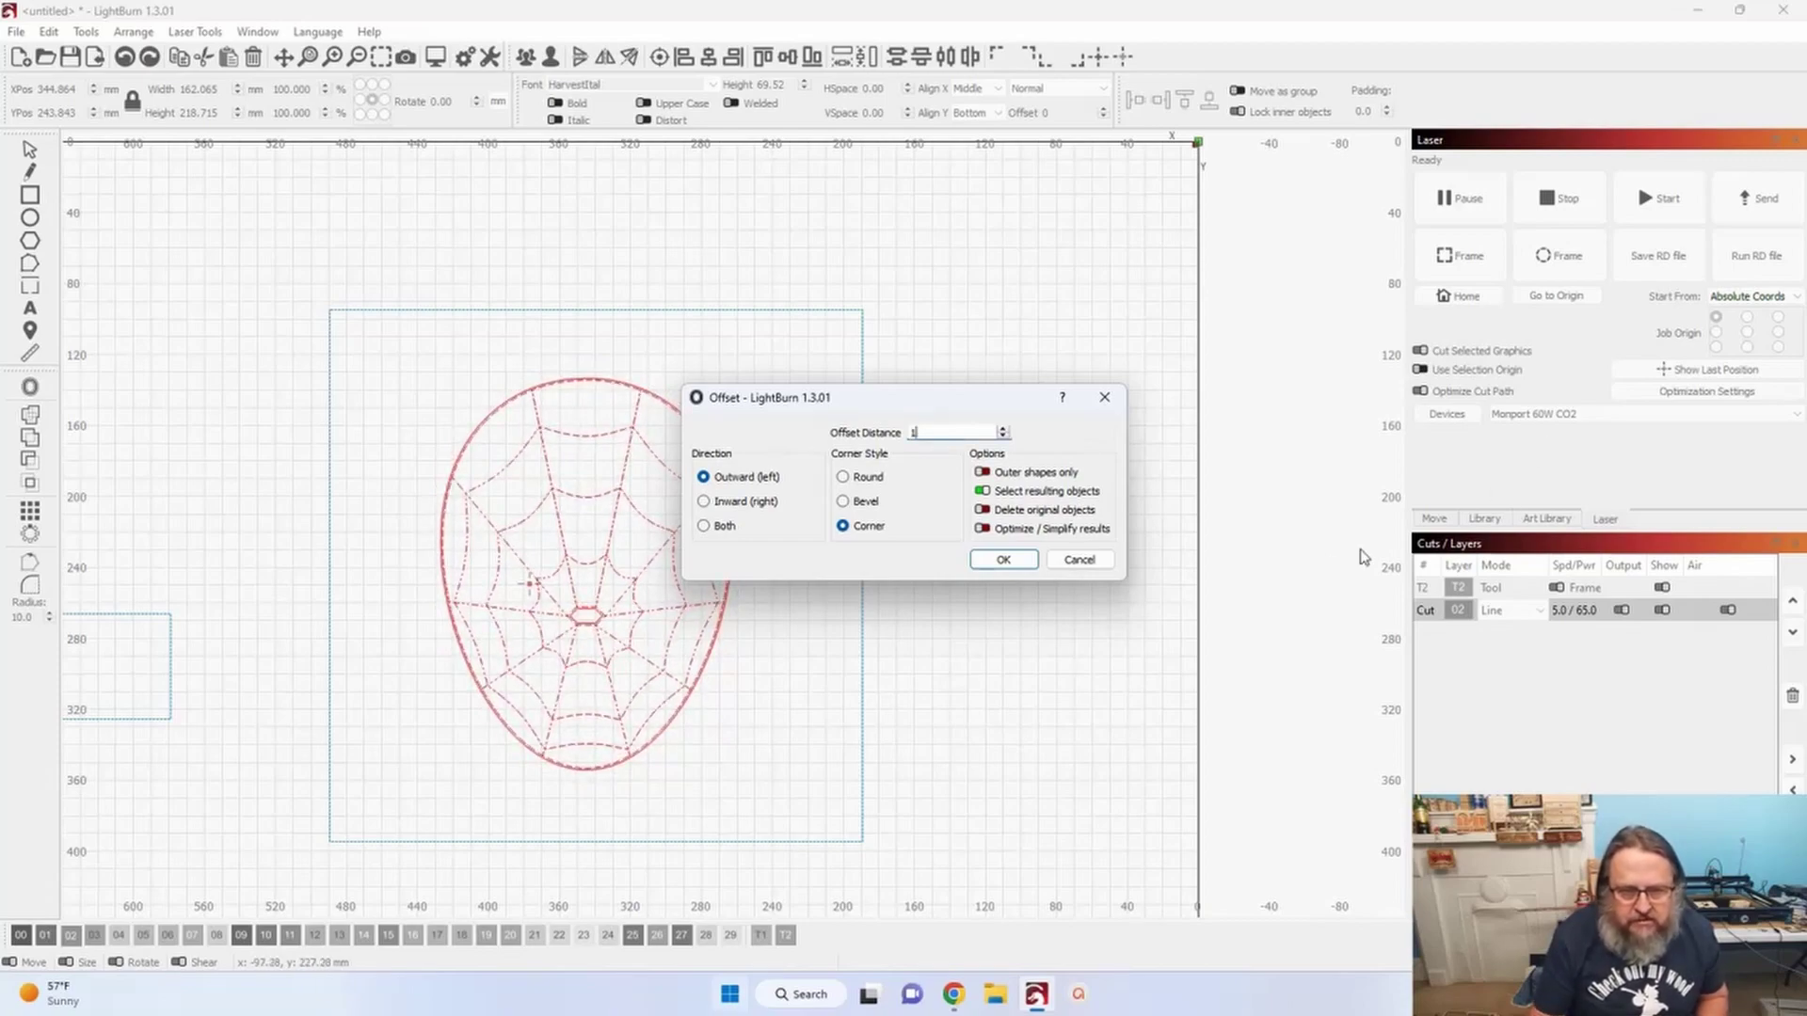
scroll(554, 502, up, 4)
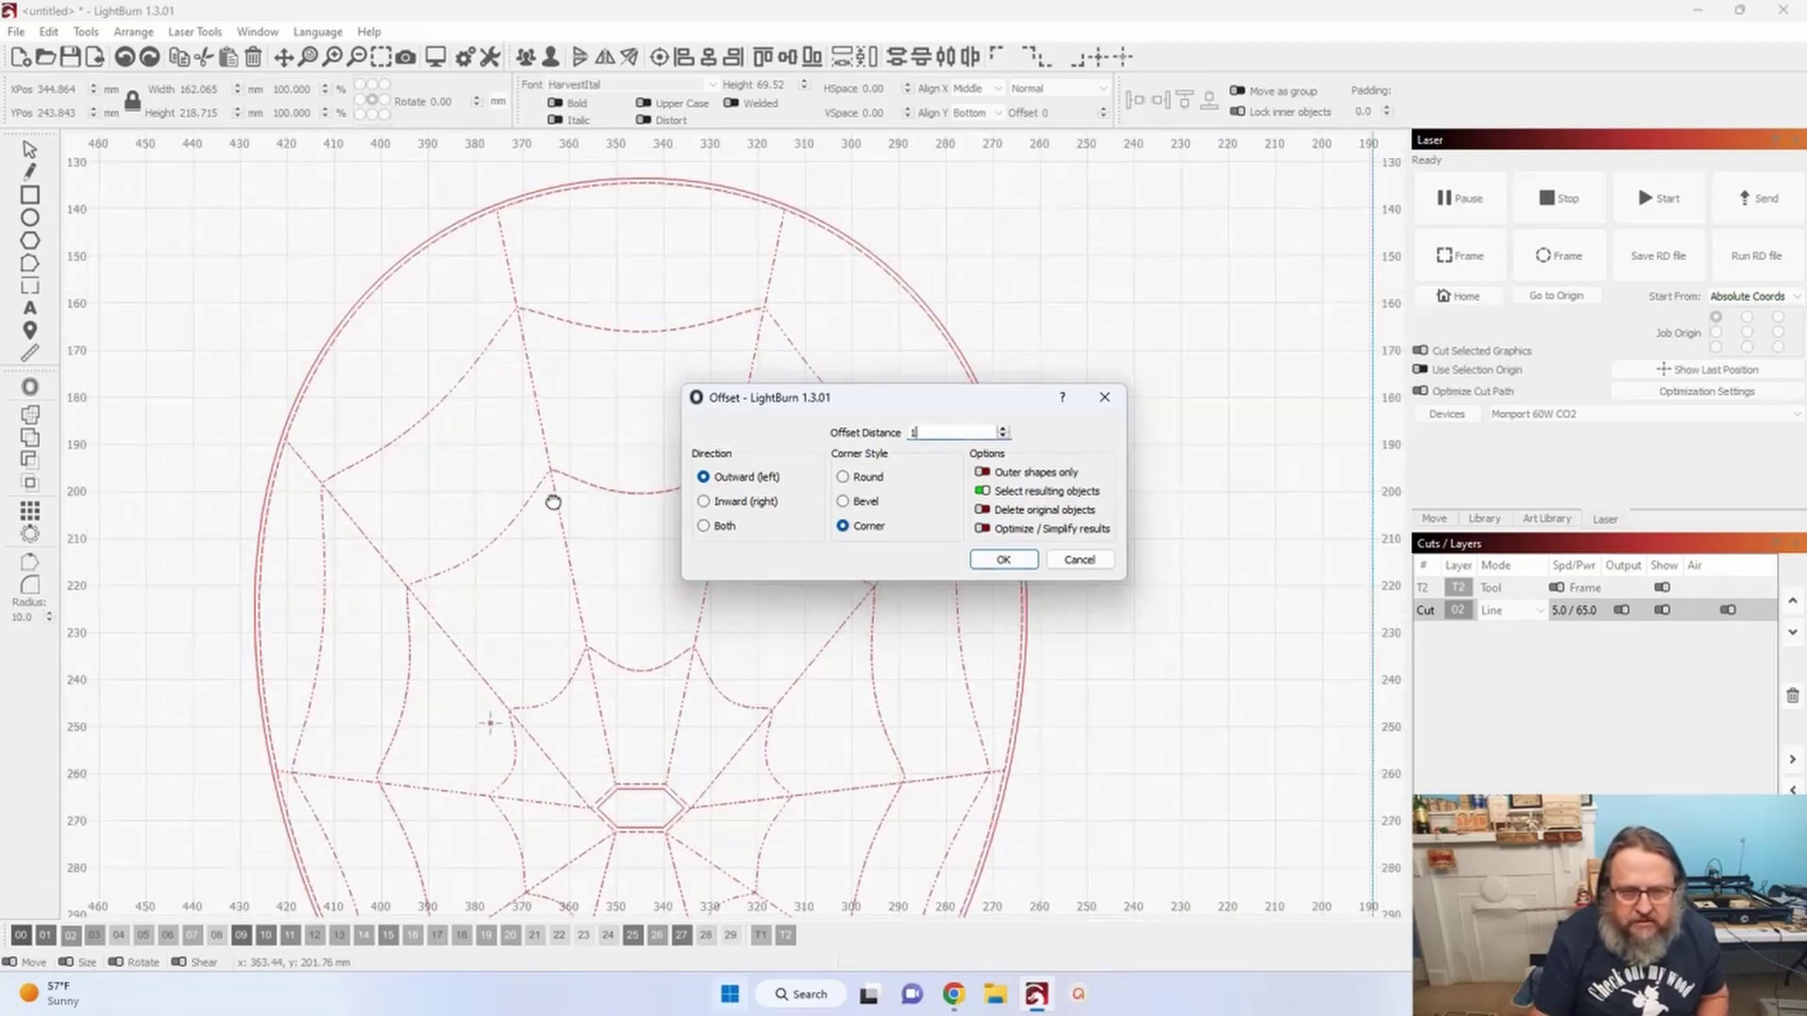
scroll(553, 502, up, 2)
scroll(553, 502, down, 3)
scroll(554, 502, down, 1)
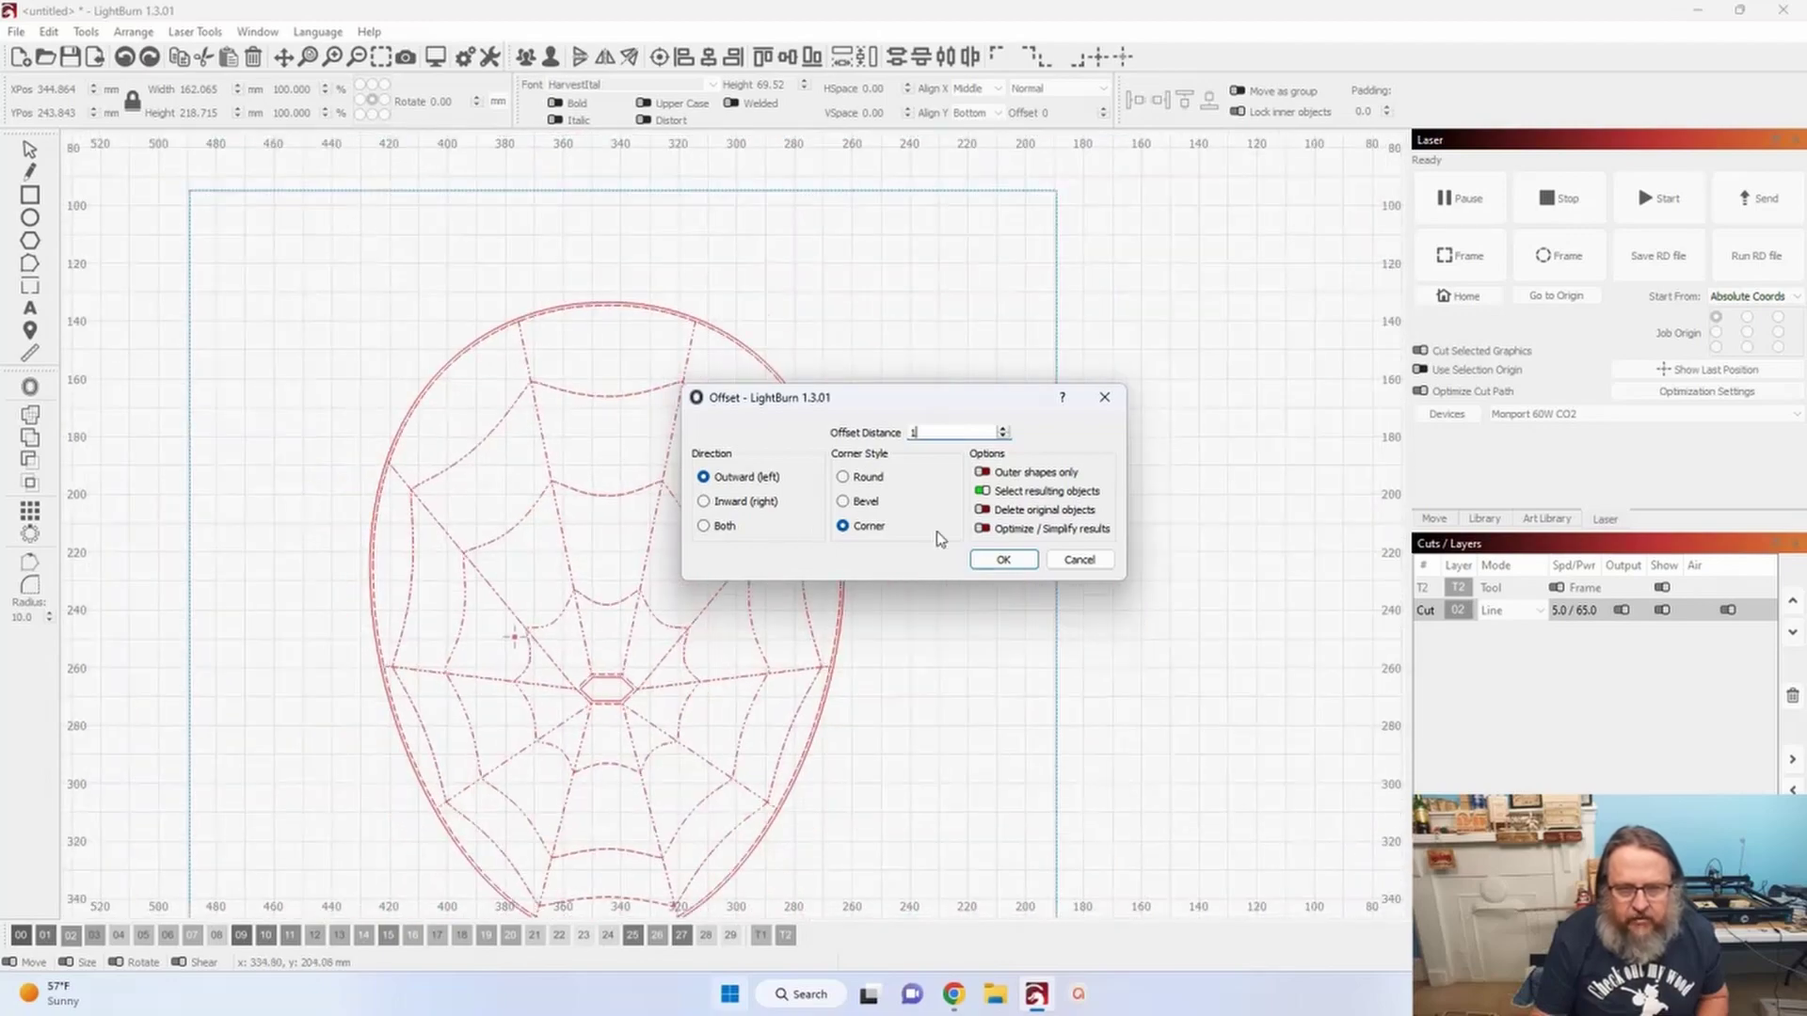
click(1003, 559)
click(898, 481)
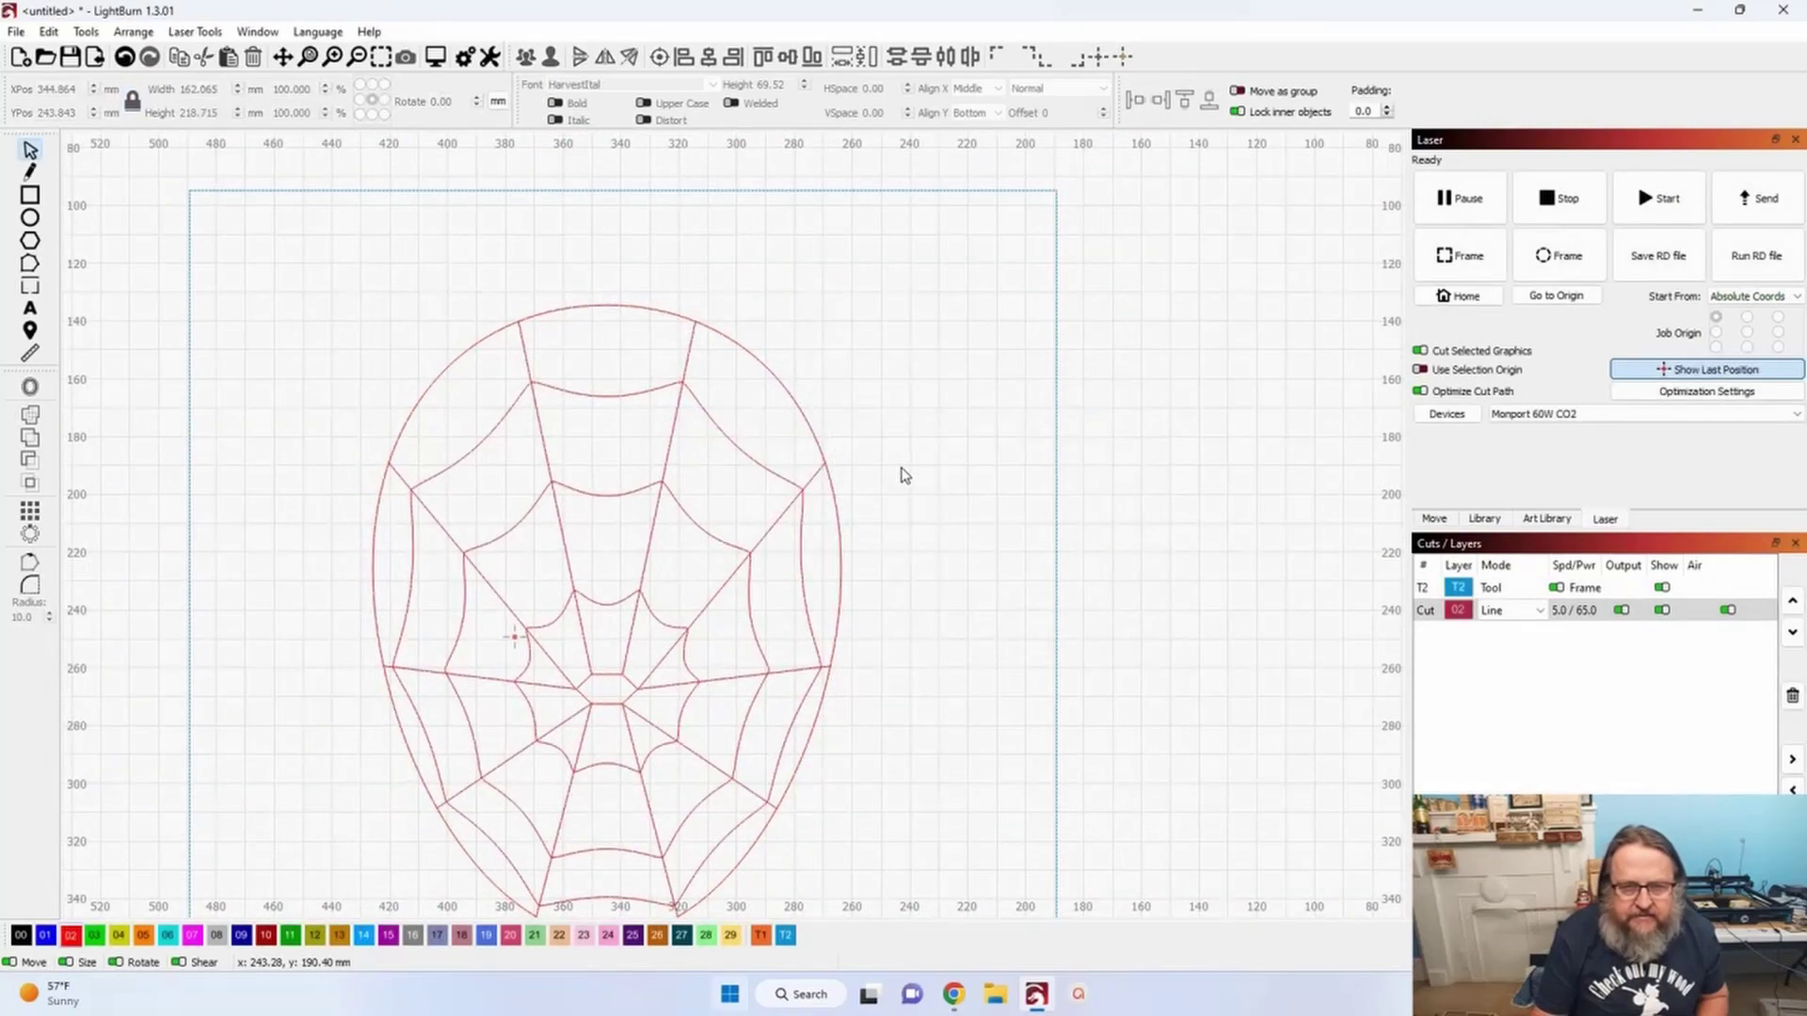
scroll(899, 481, down, 2)
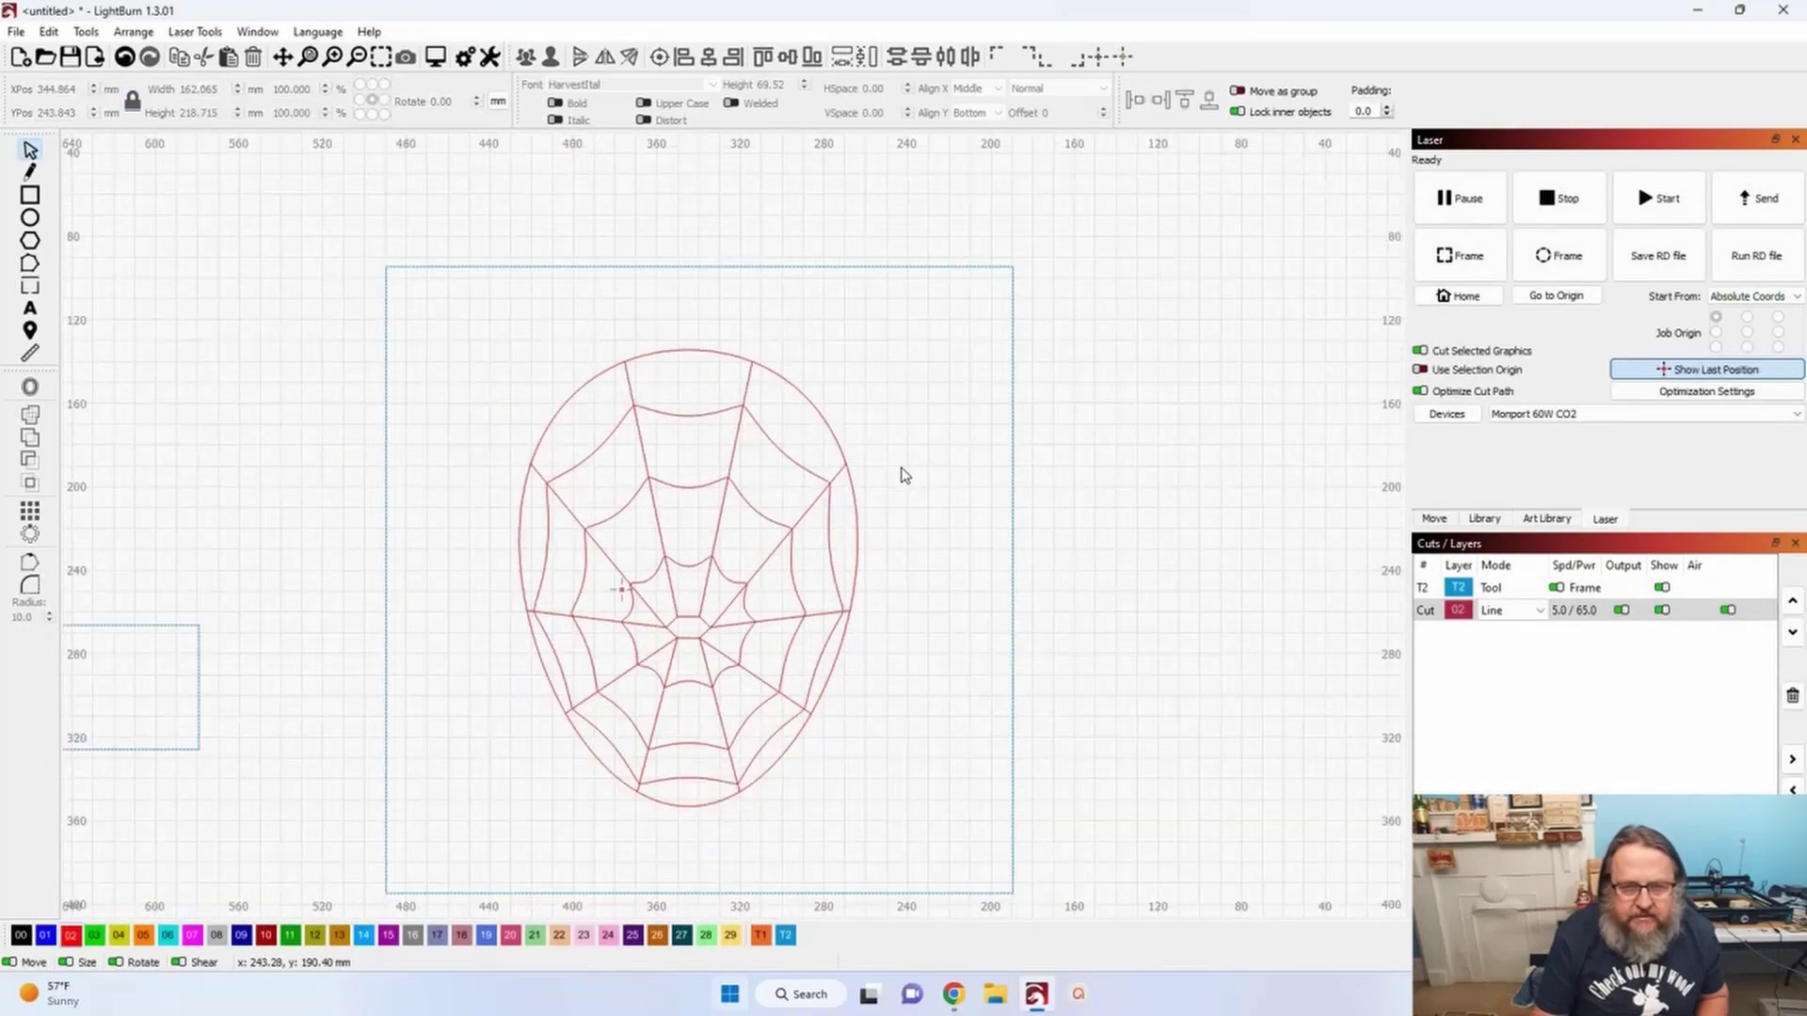
click(769, 520)
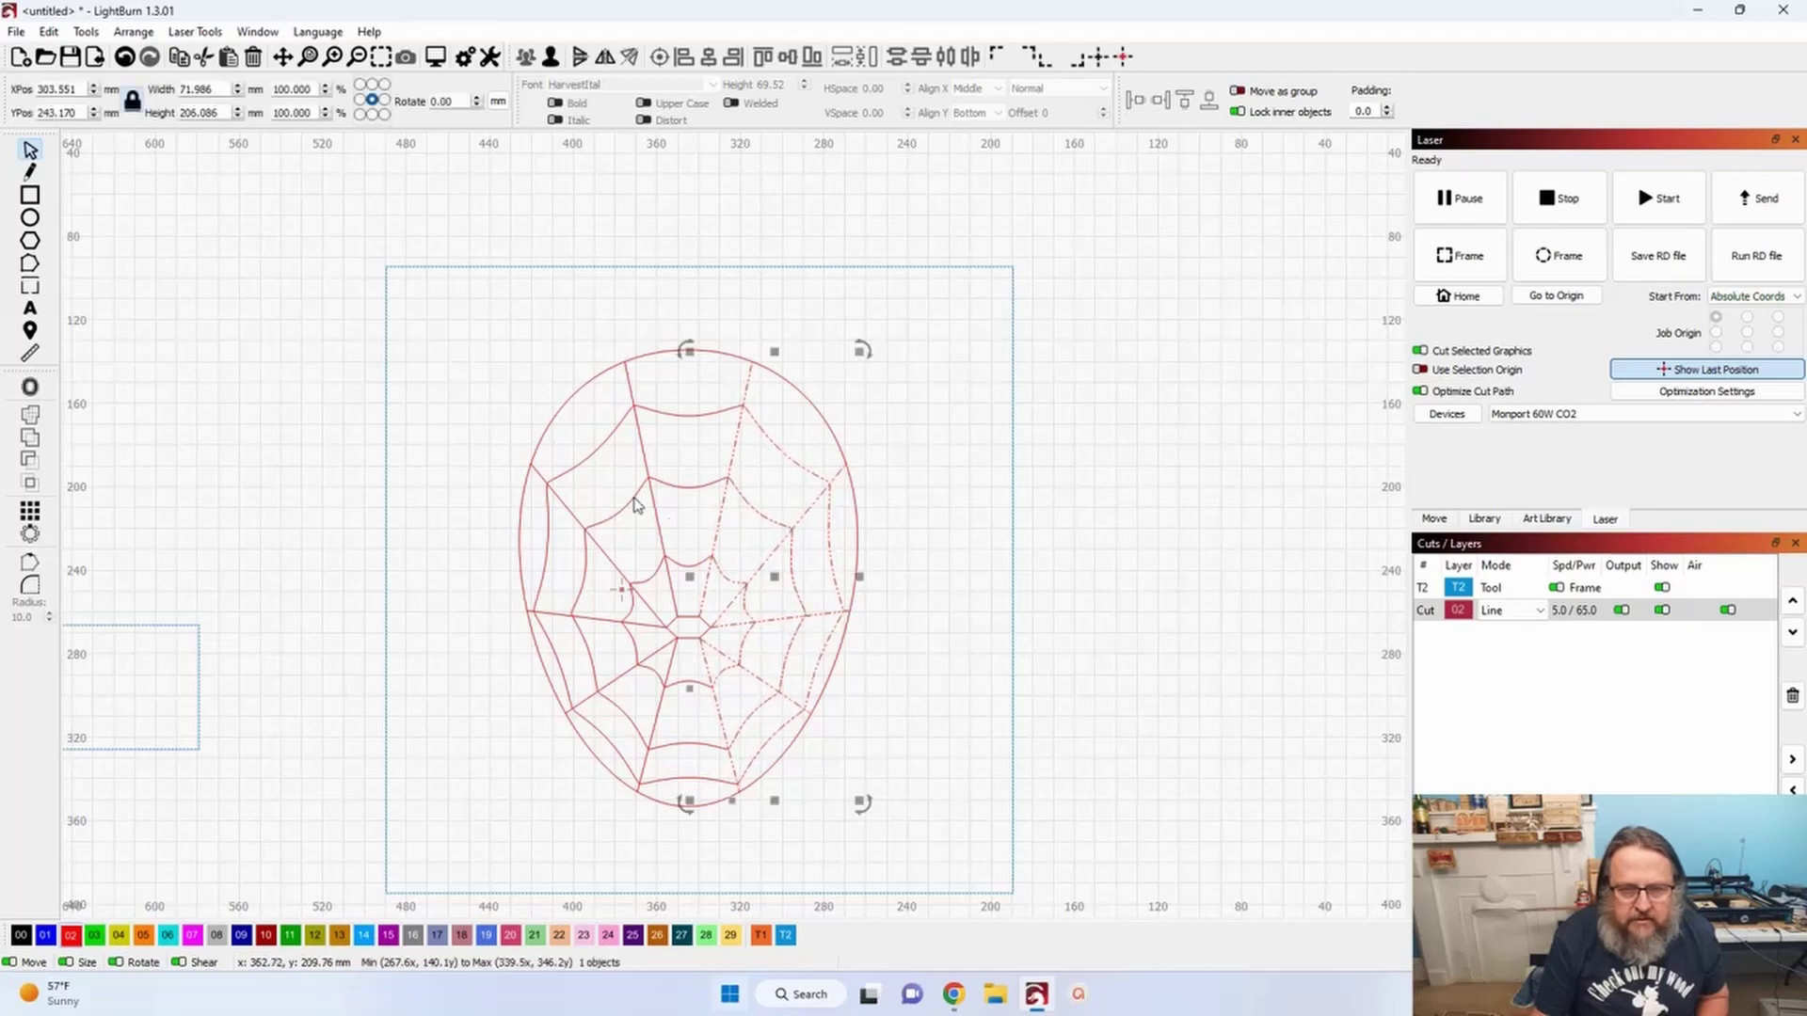
click(30, 387)
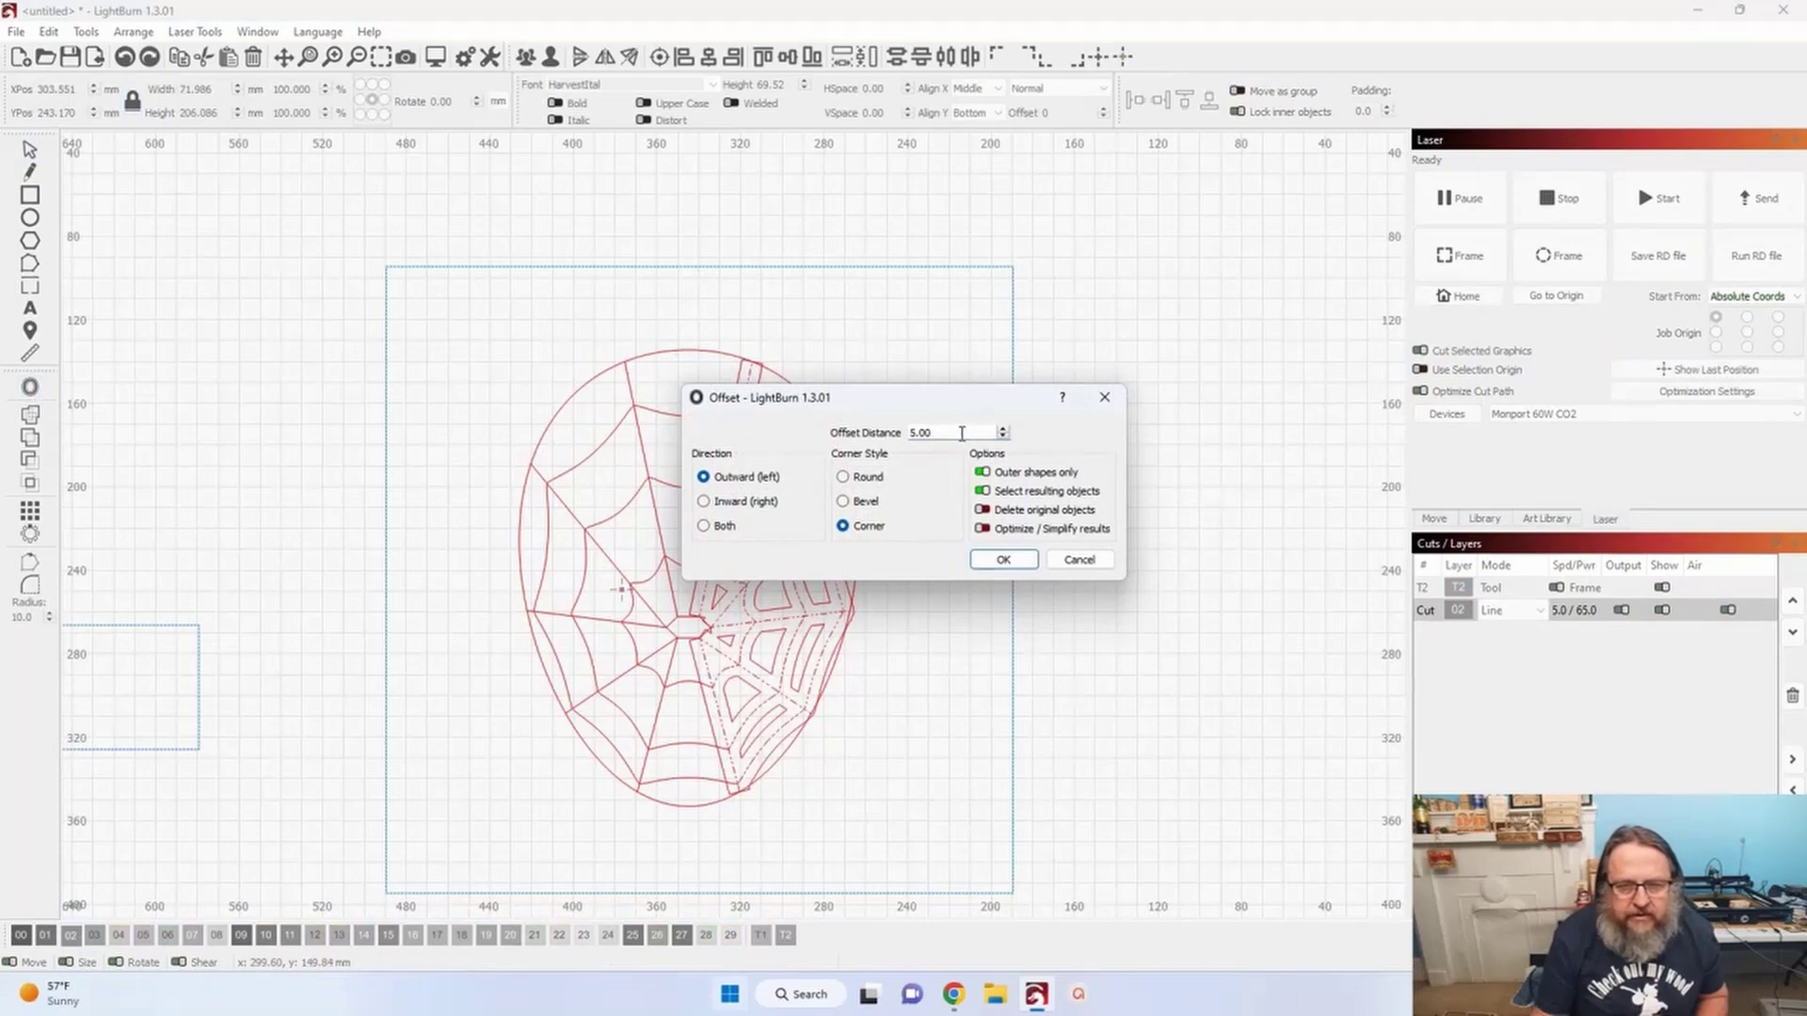
click(1080, 560)
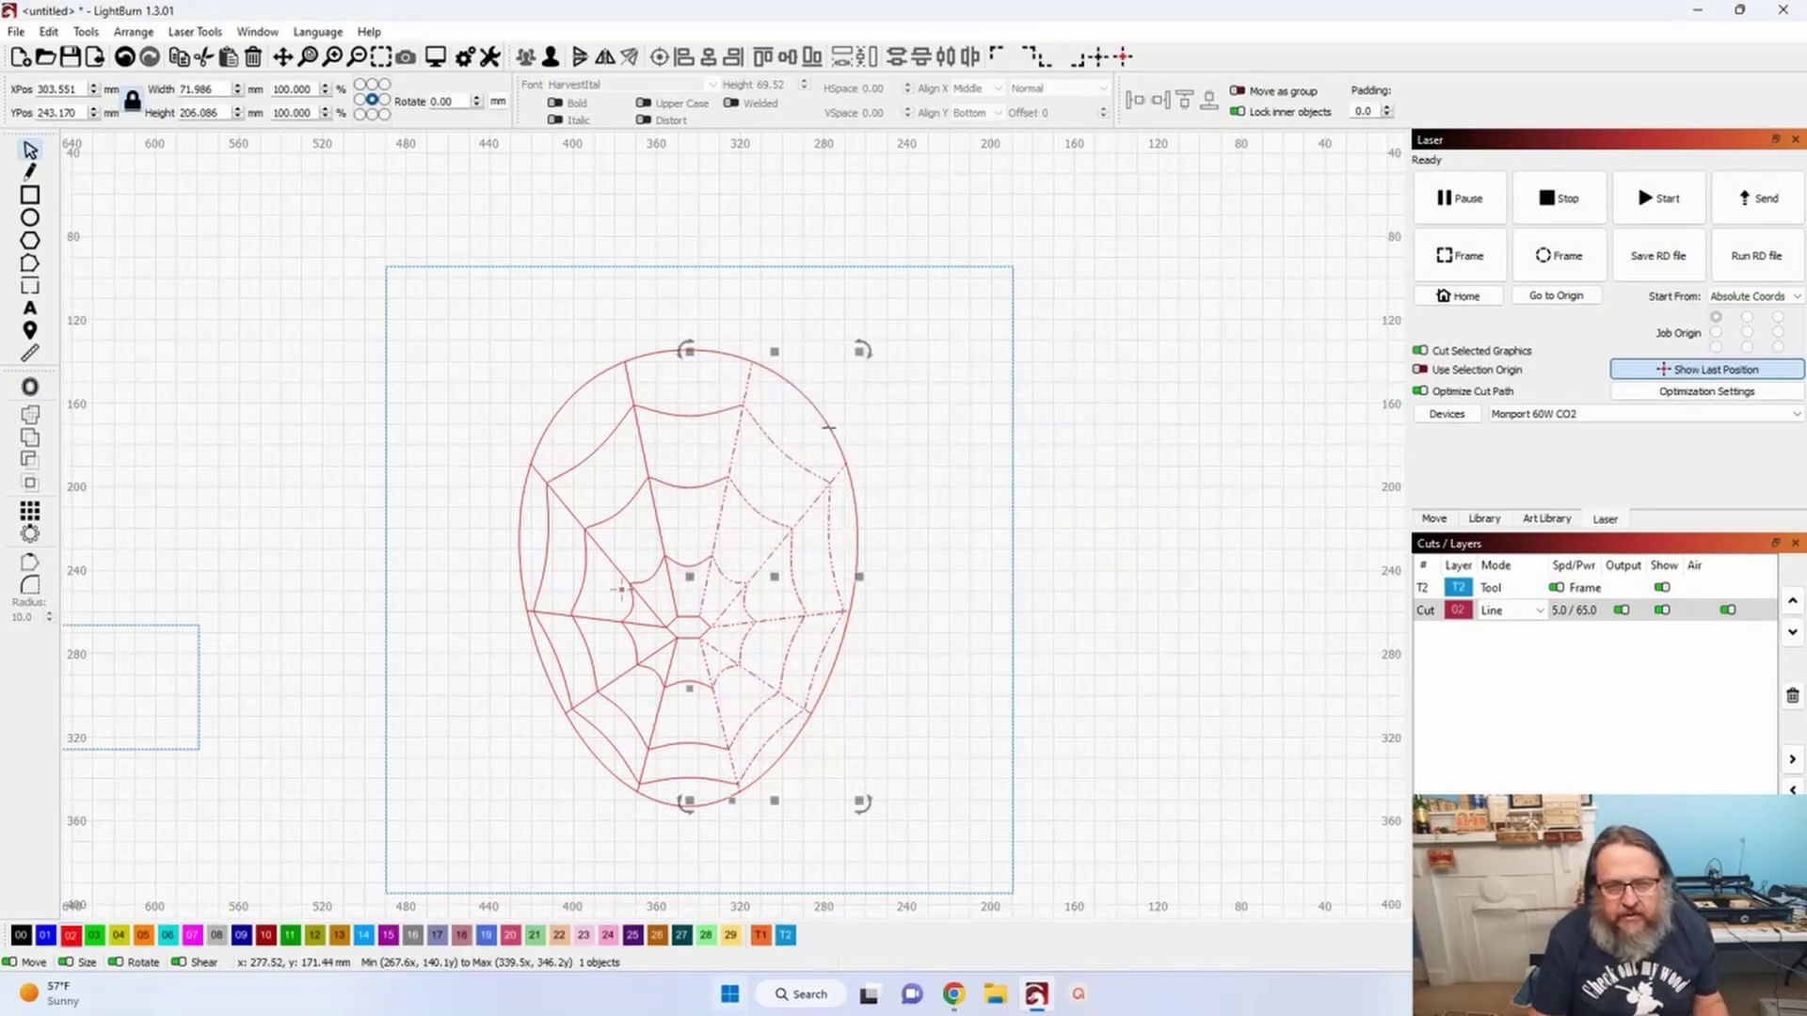
shift+click(645, 462)
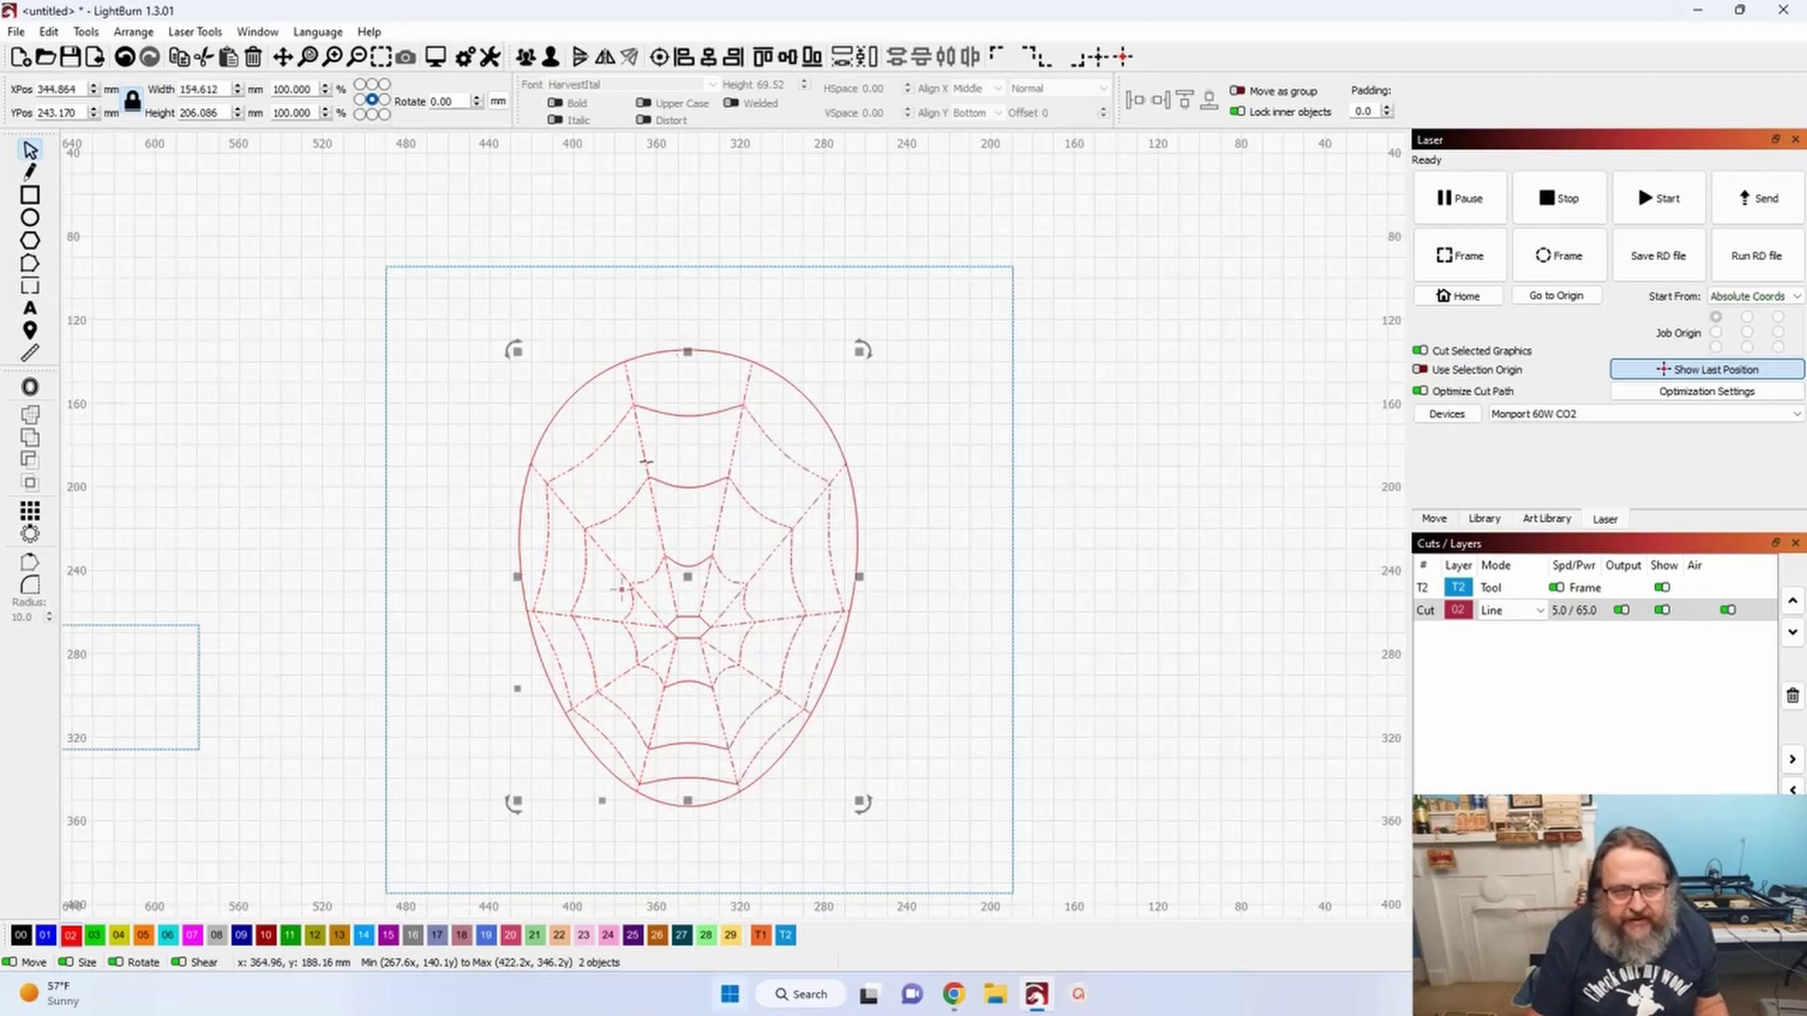
shift+click(682, 415)
shift+click(680, 485)
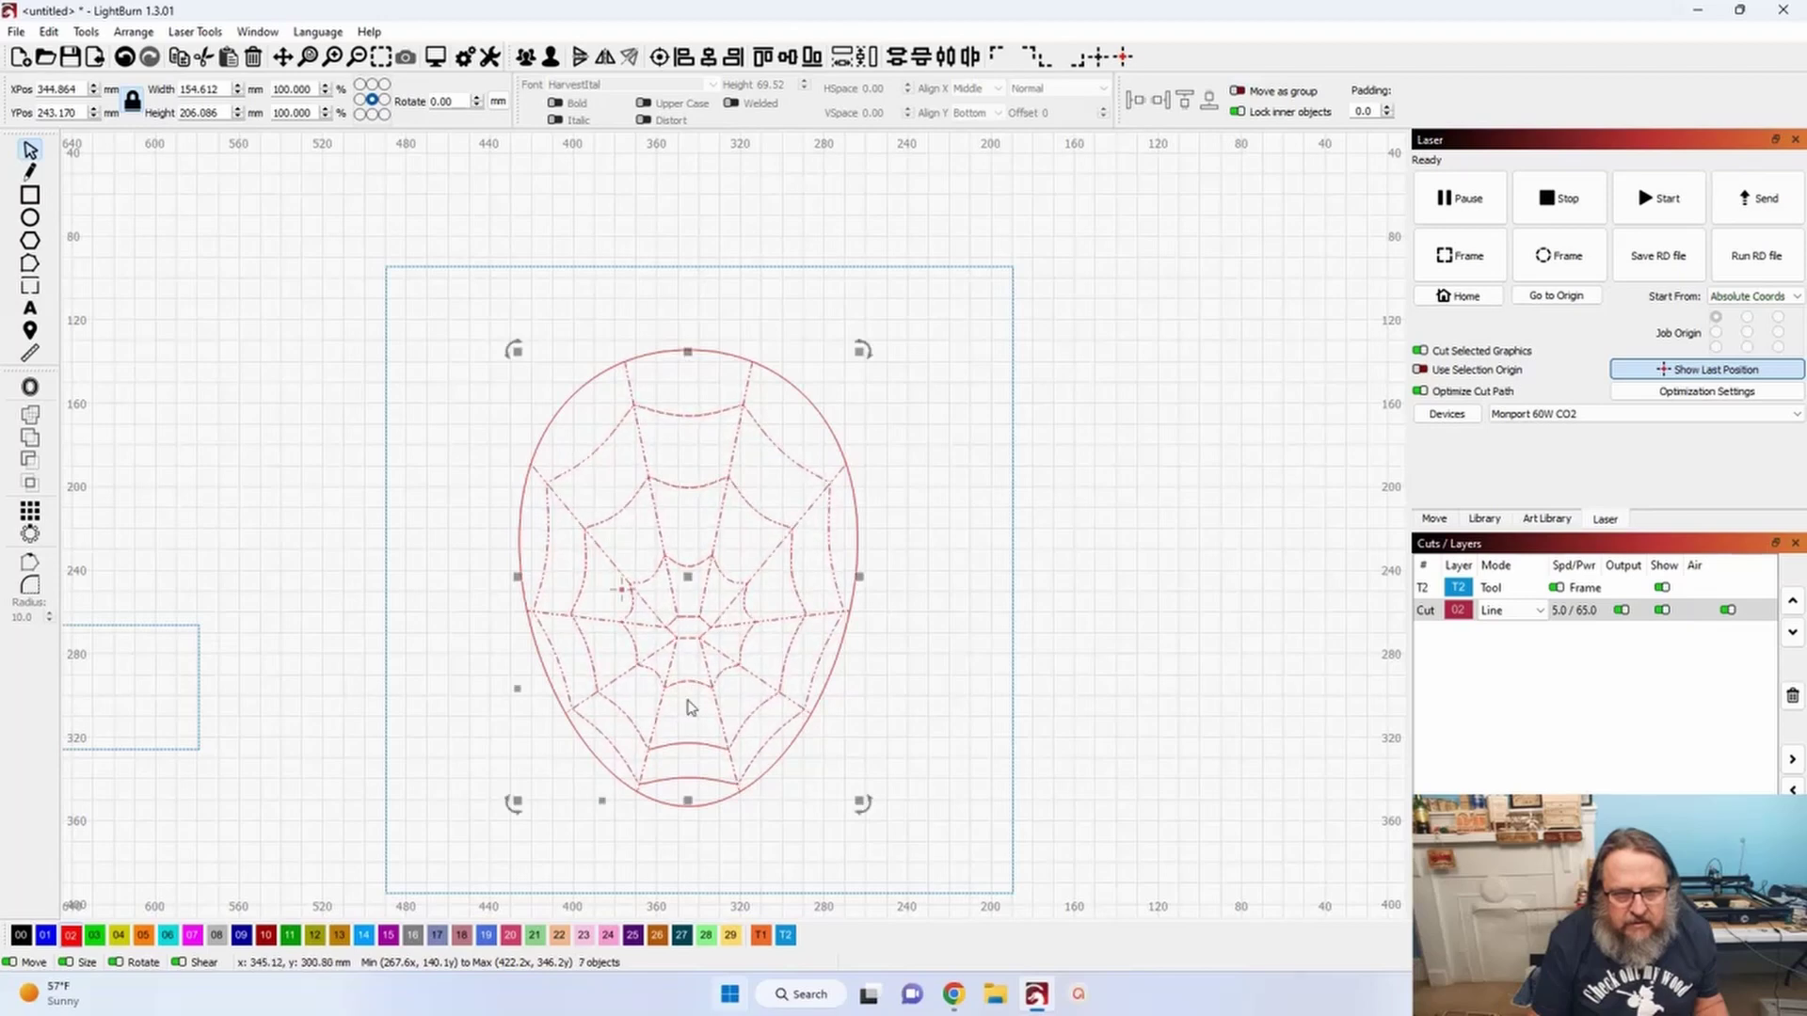
shift+click(683, 753)
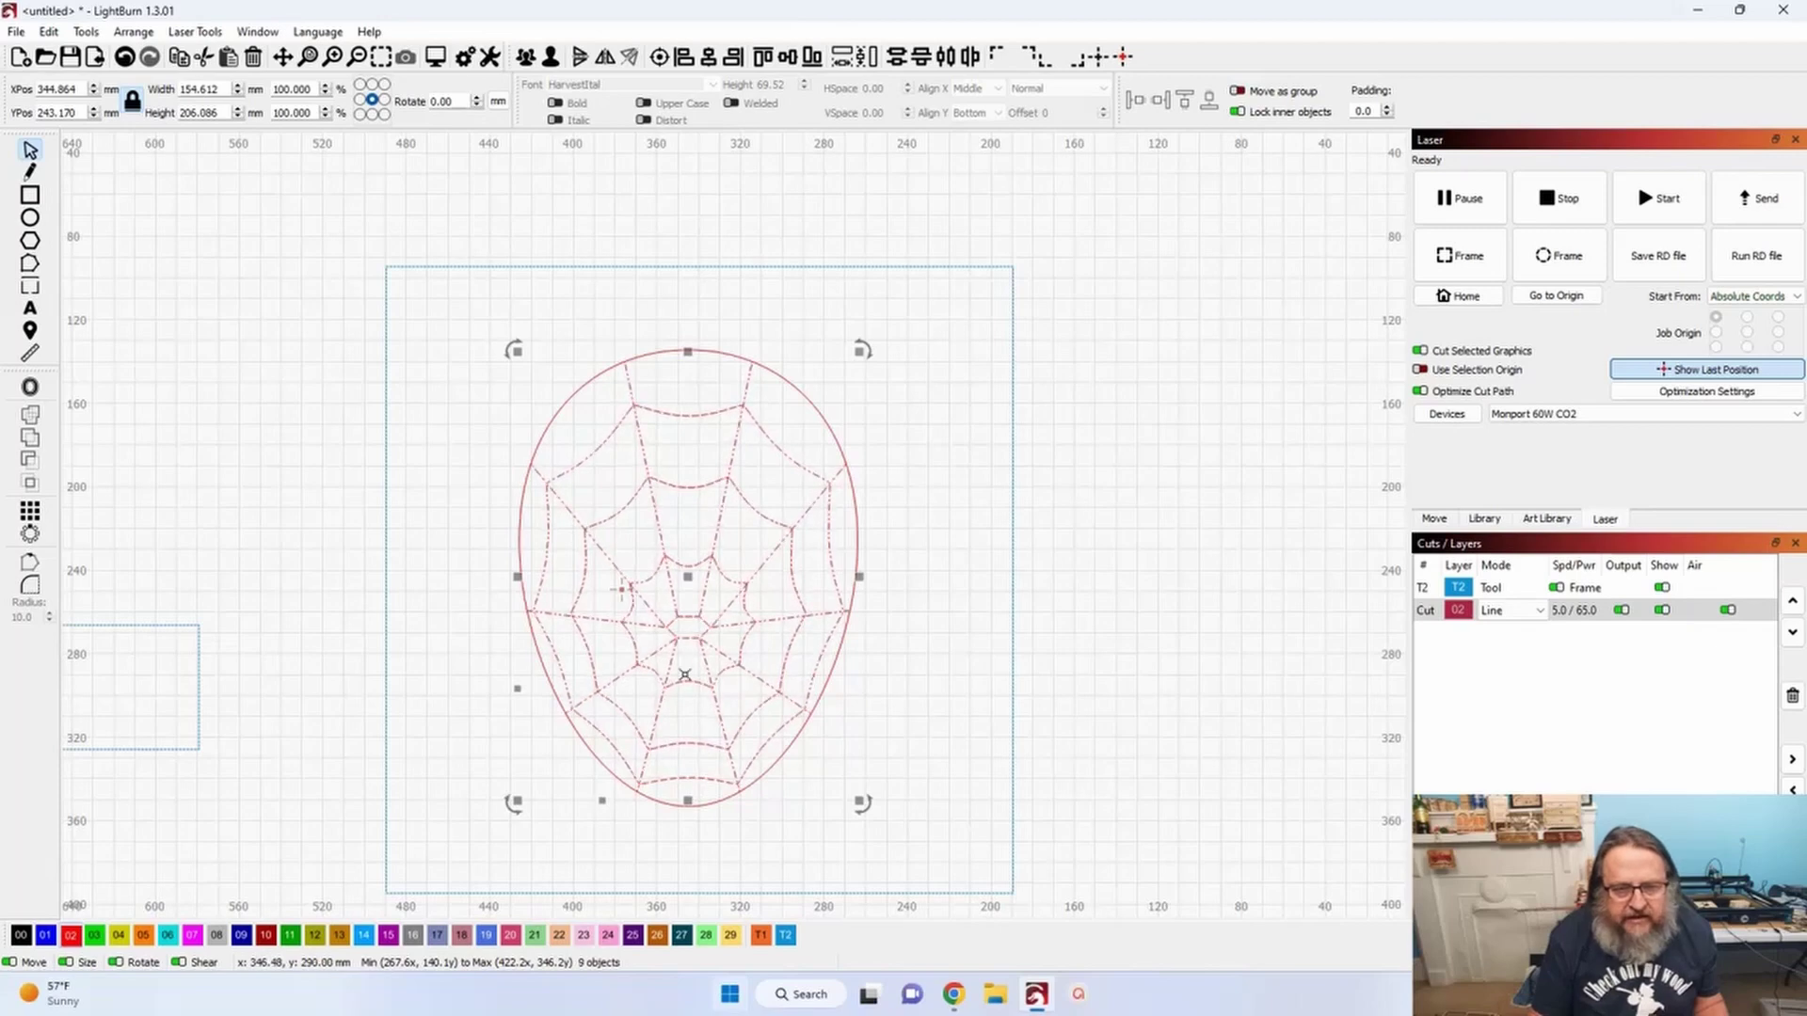
click(974, 584)
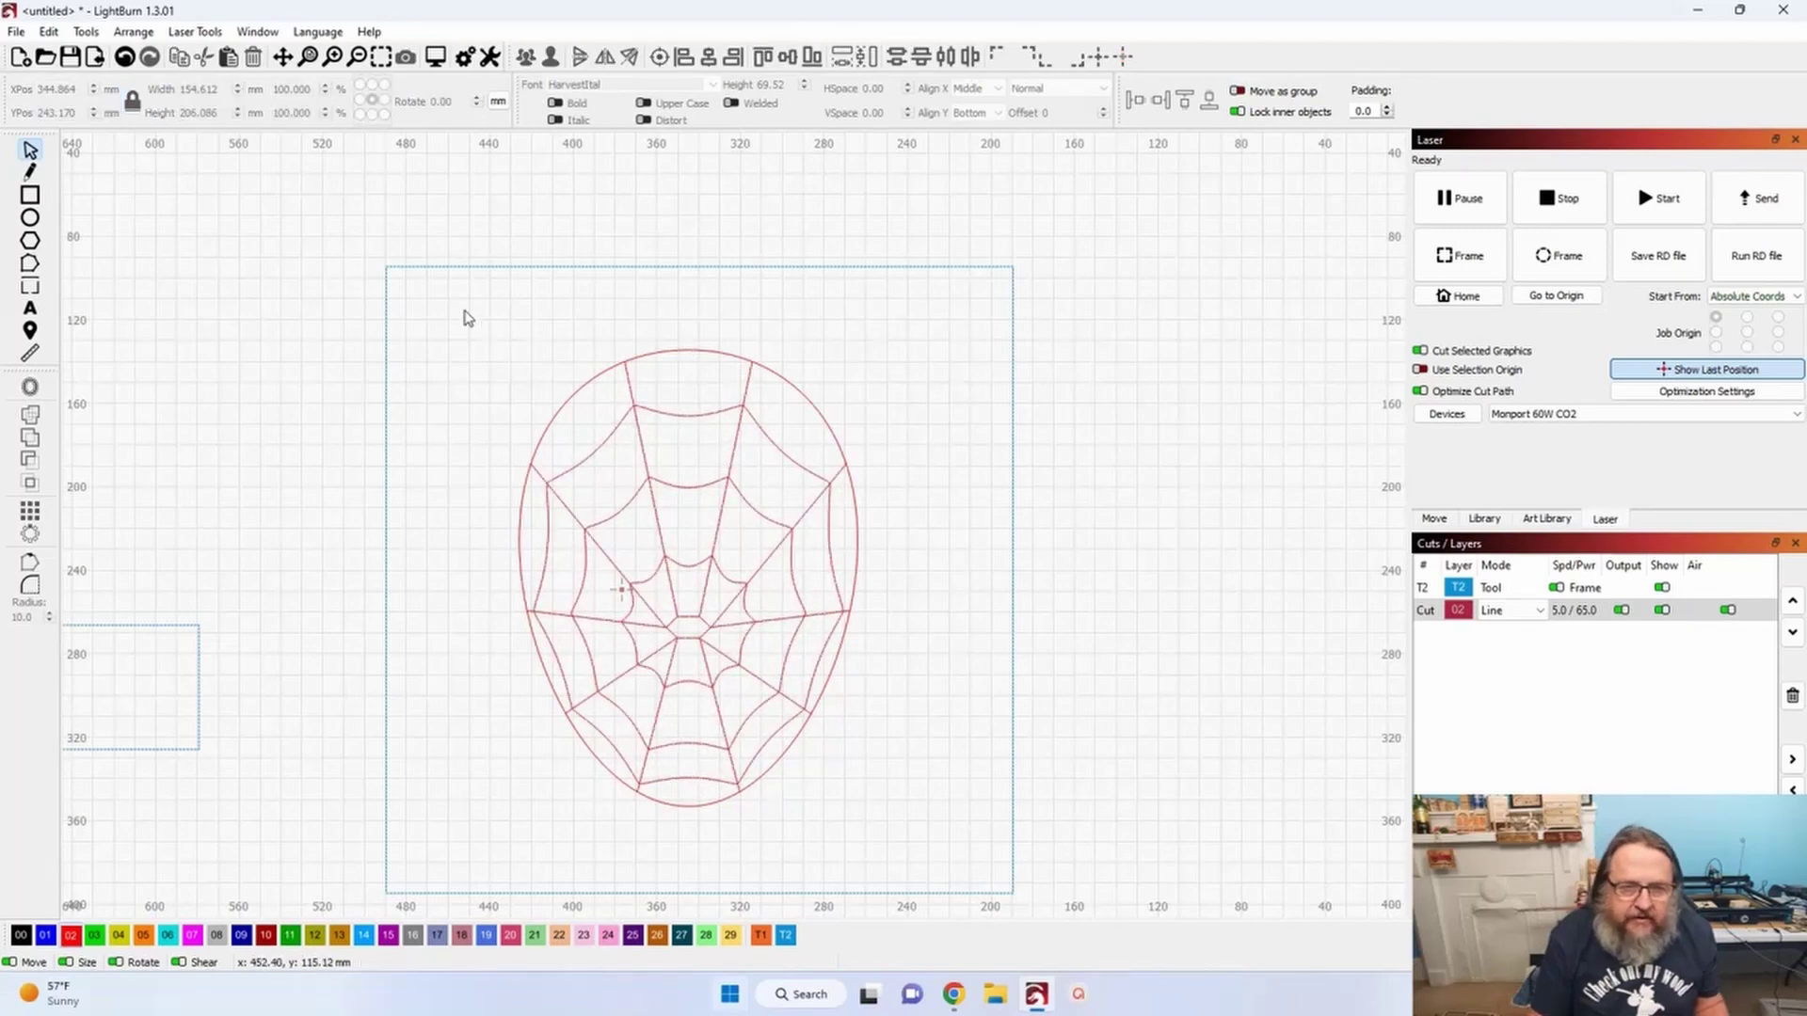
- Offset the web and hexagon, without the egg, outward by 1 mm with the Round corner style, deleting the original objects
drag(464, 308, 944, 846)
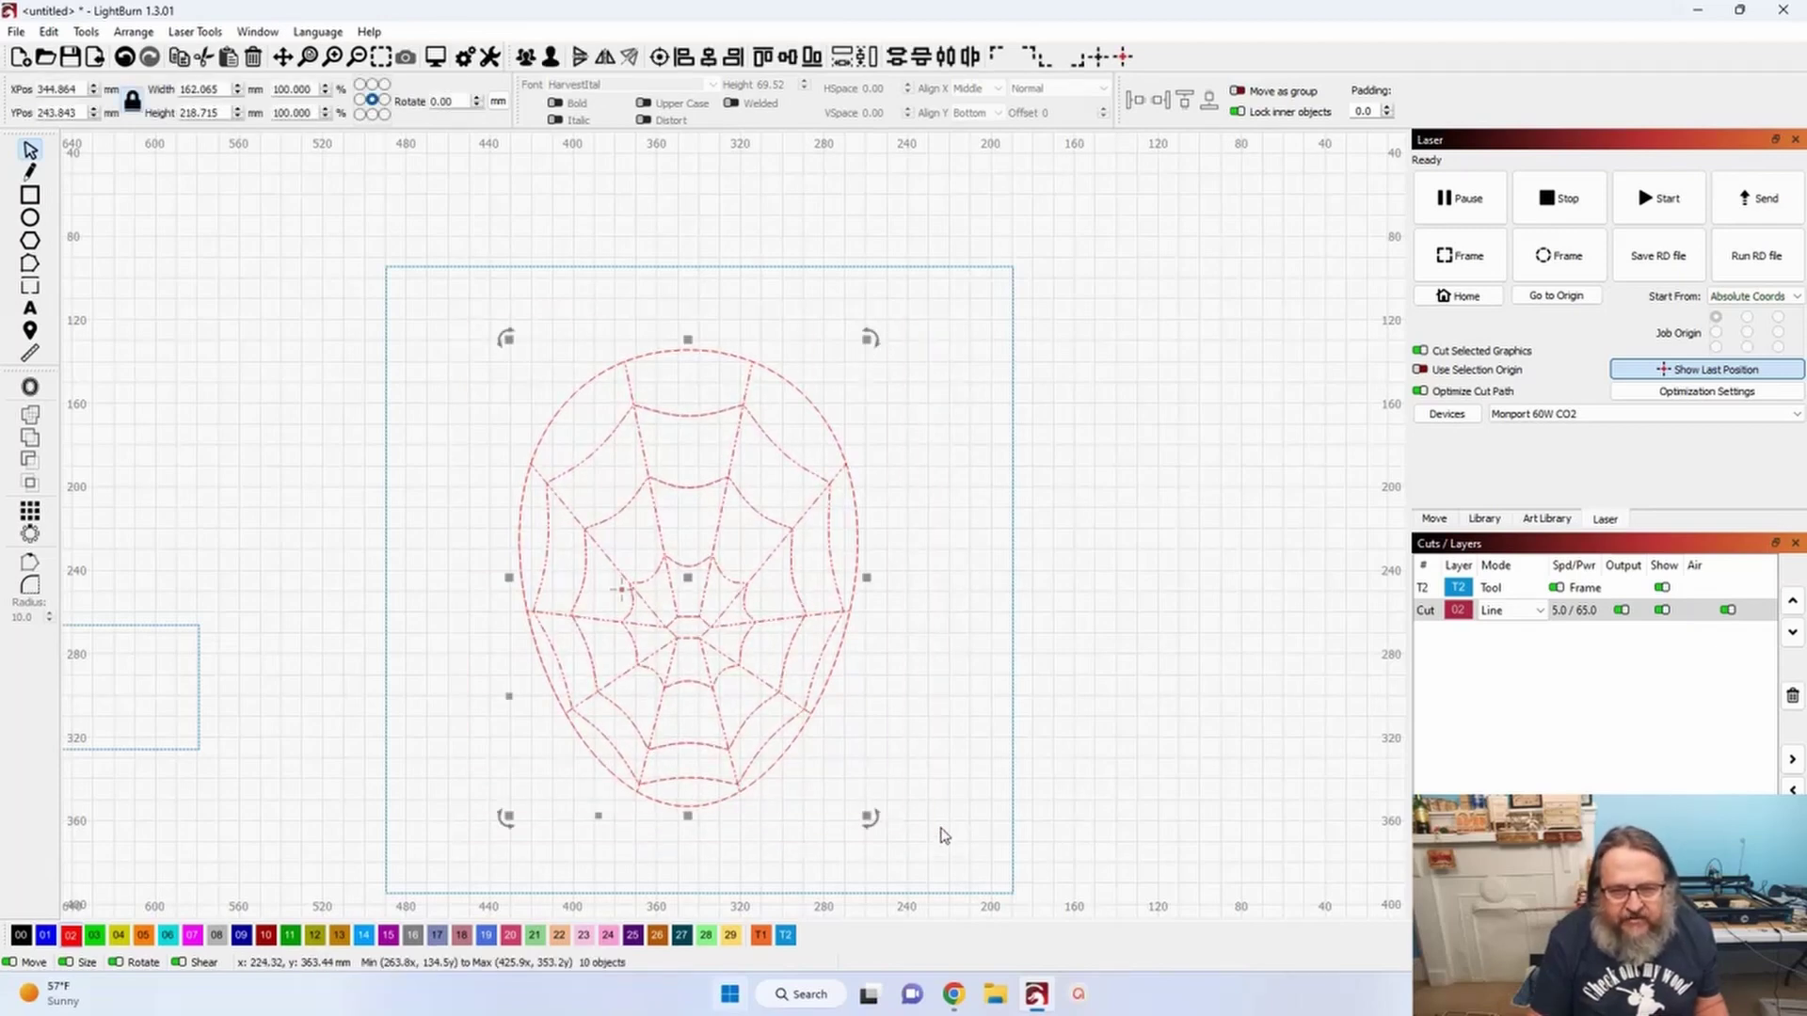
ctrl+click(786, 750)
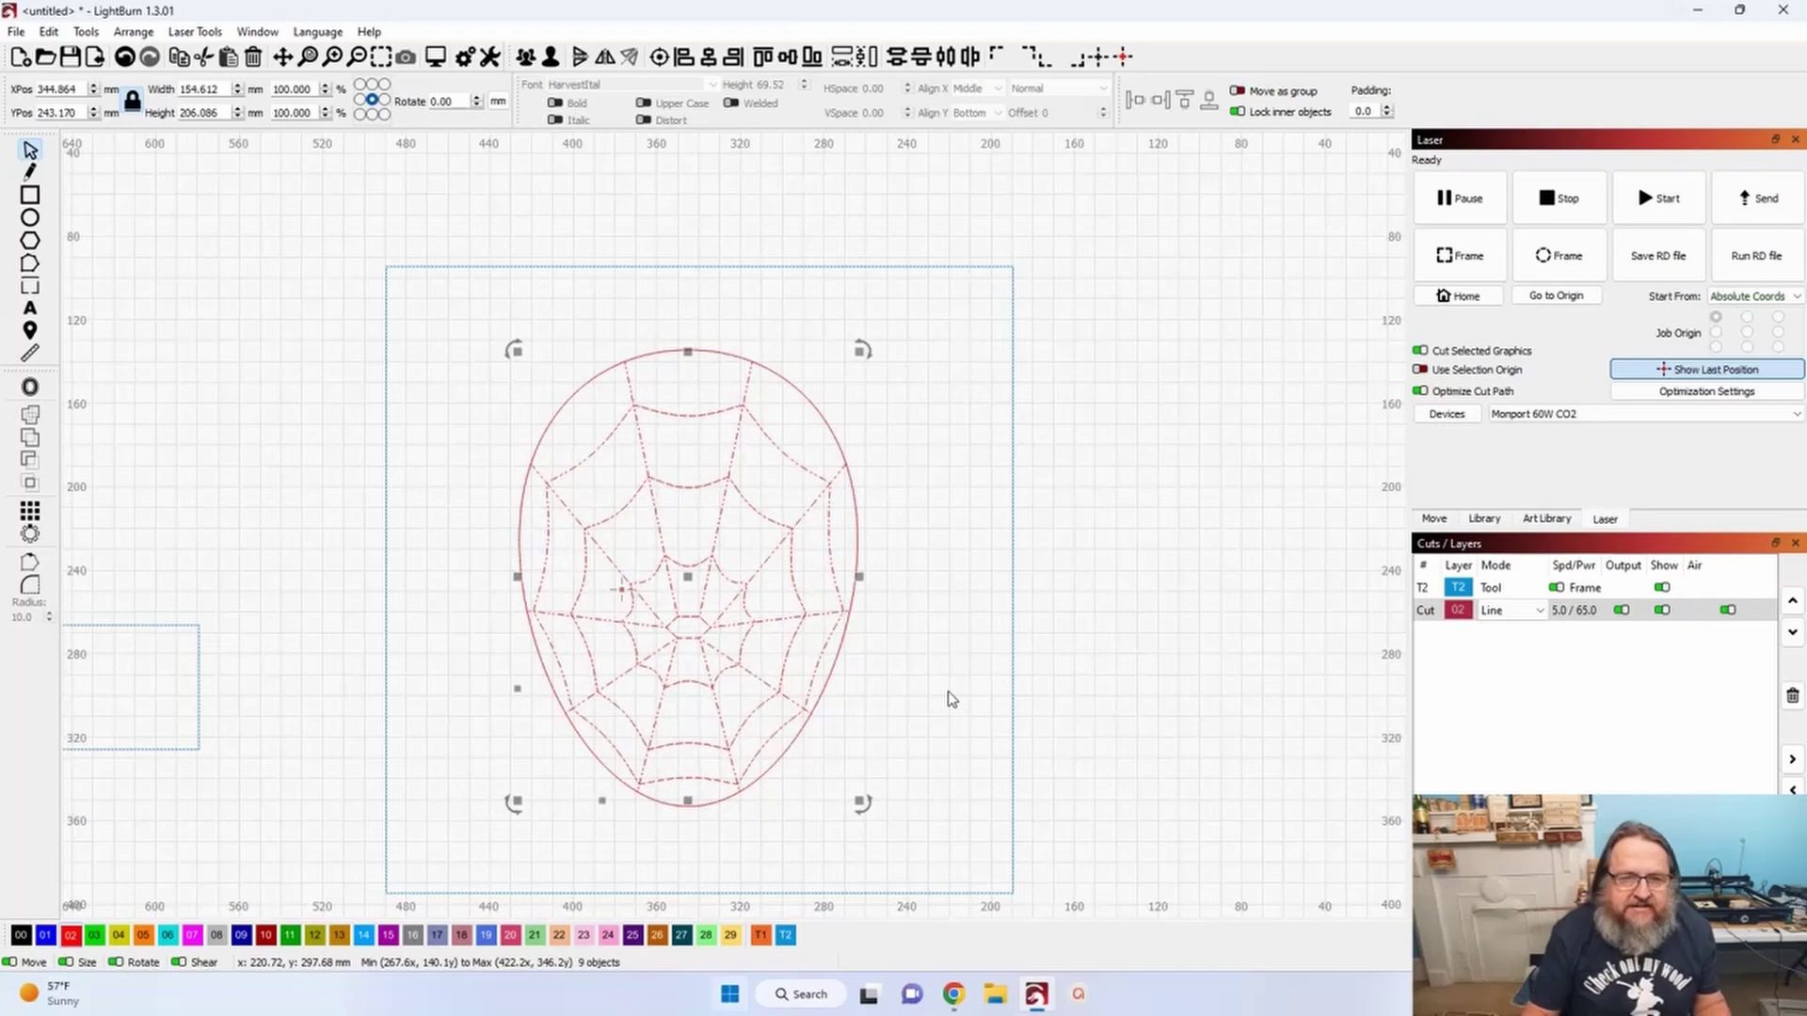
click(30, 387)
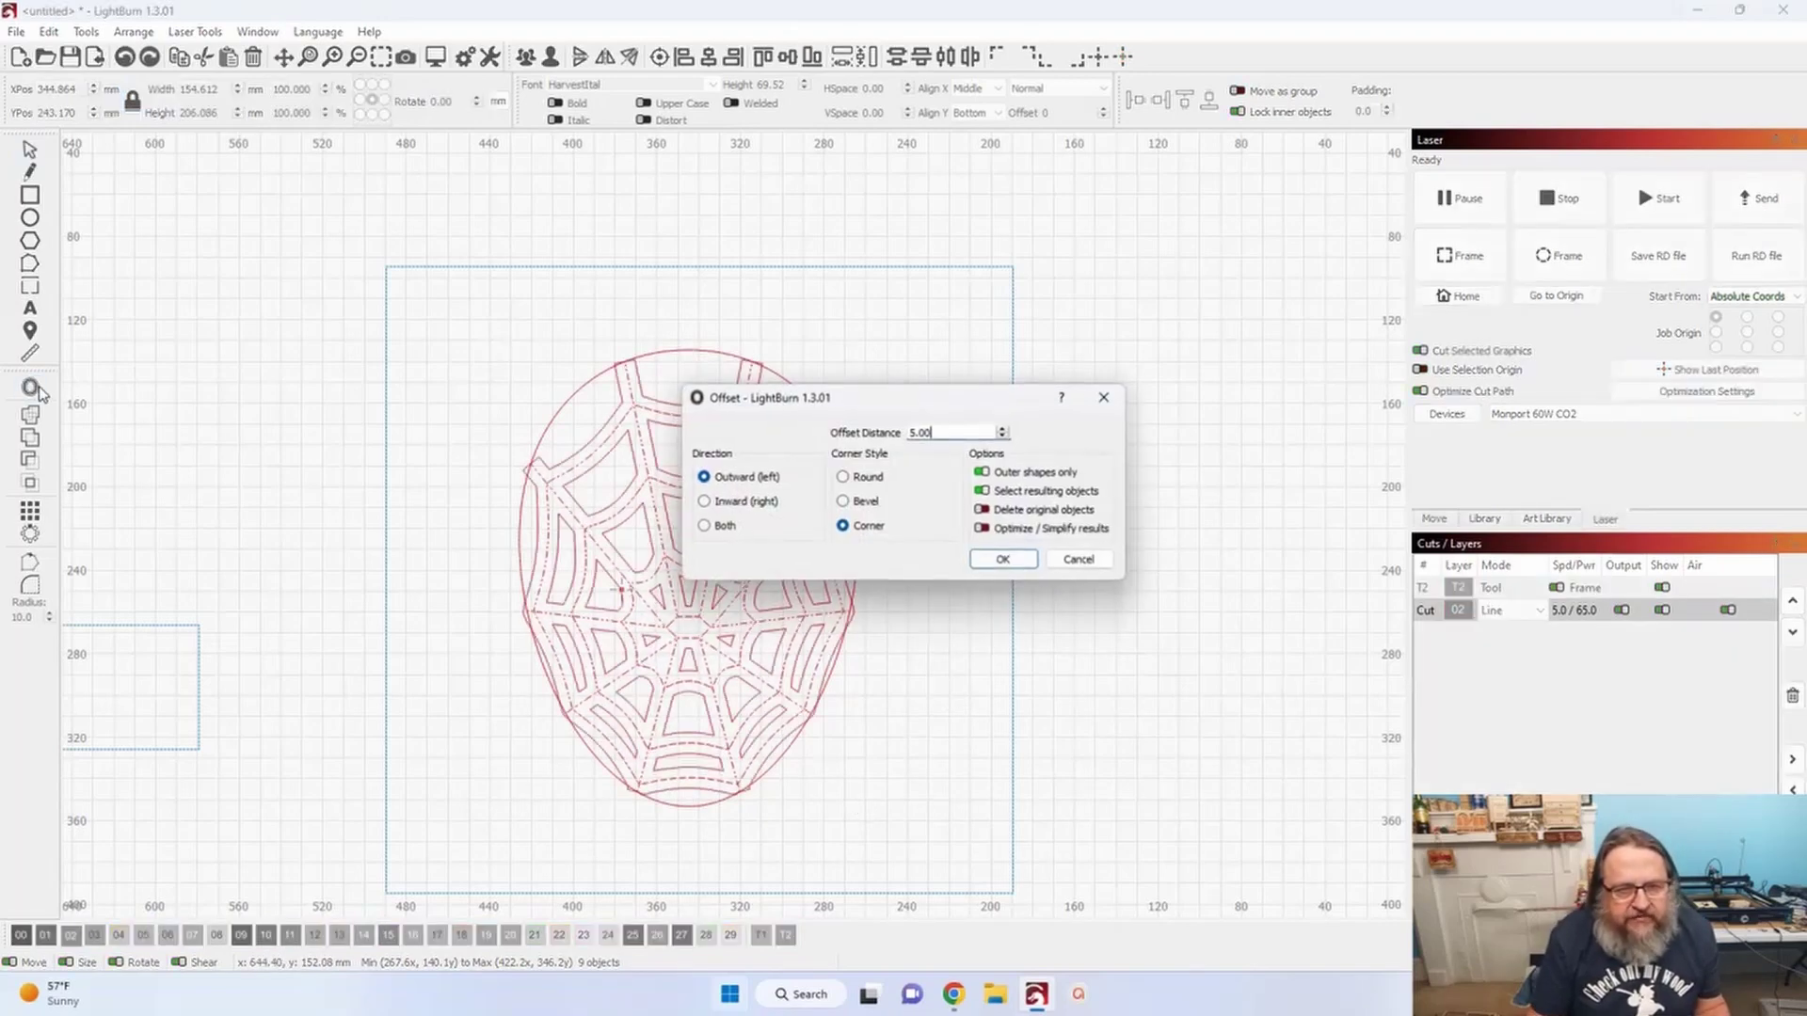
double_click(920, 432)
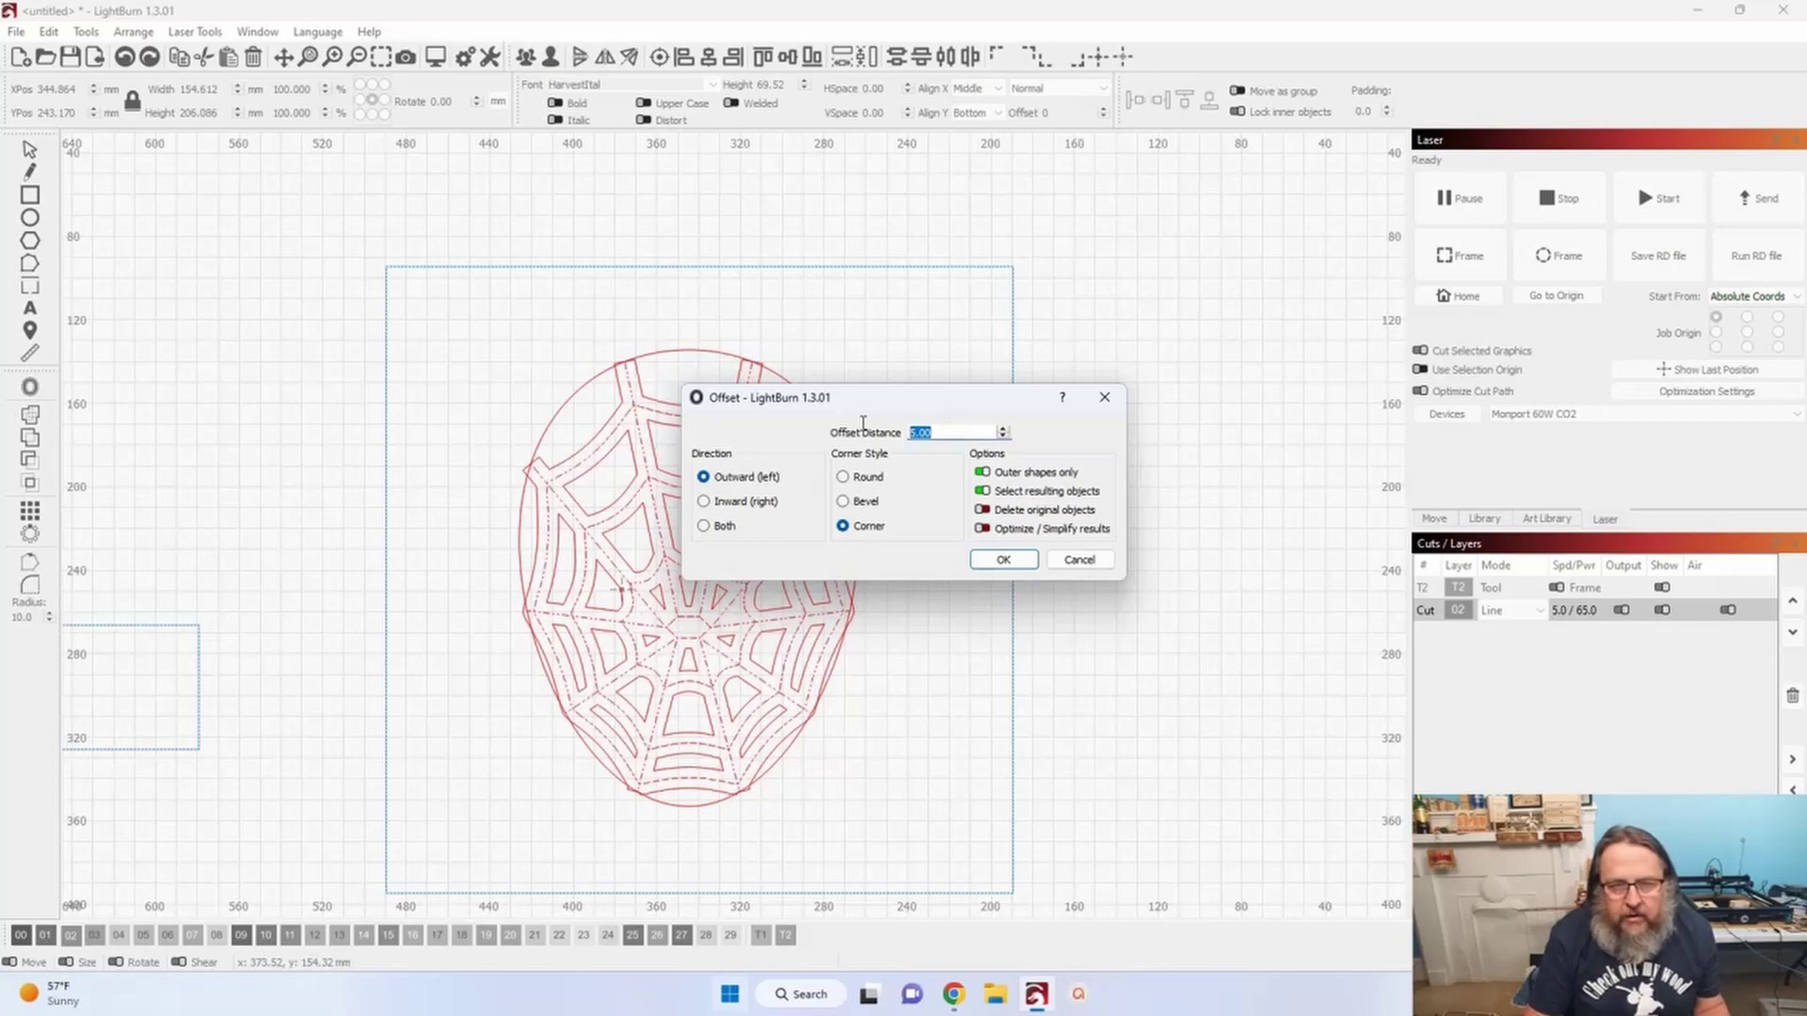
text(1)
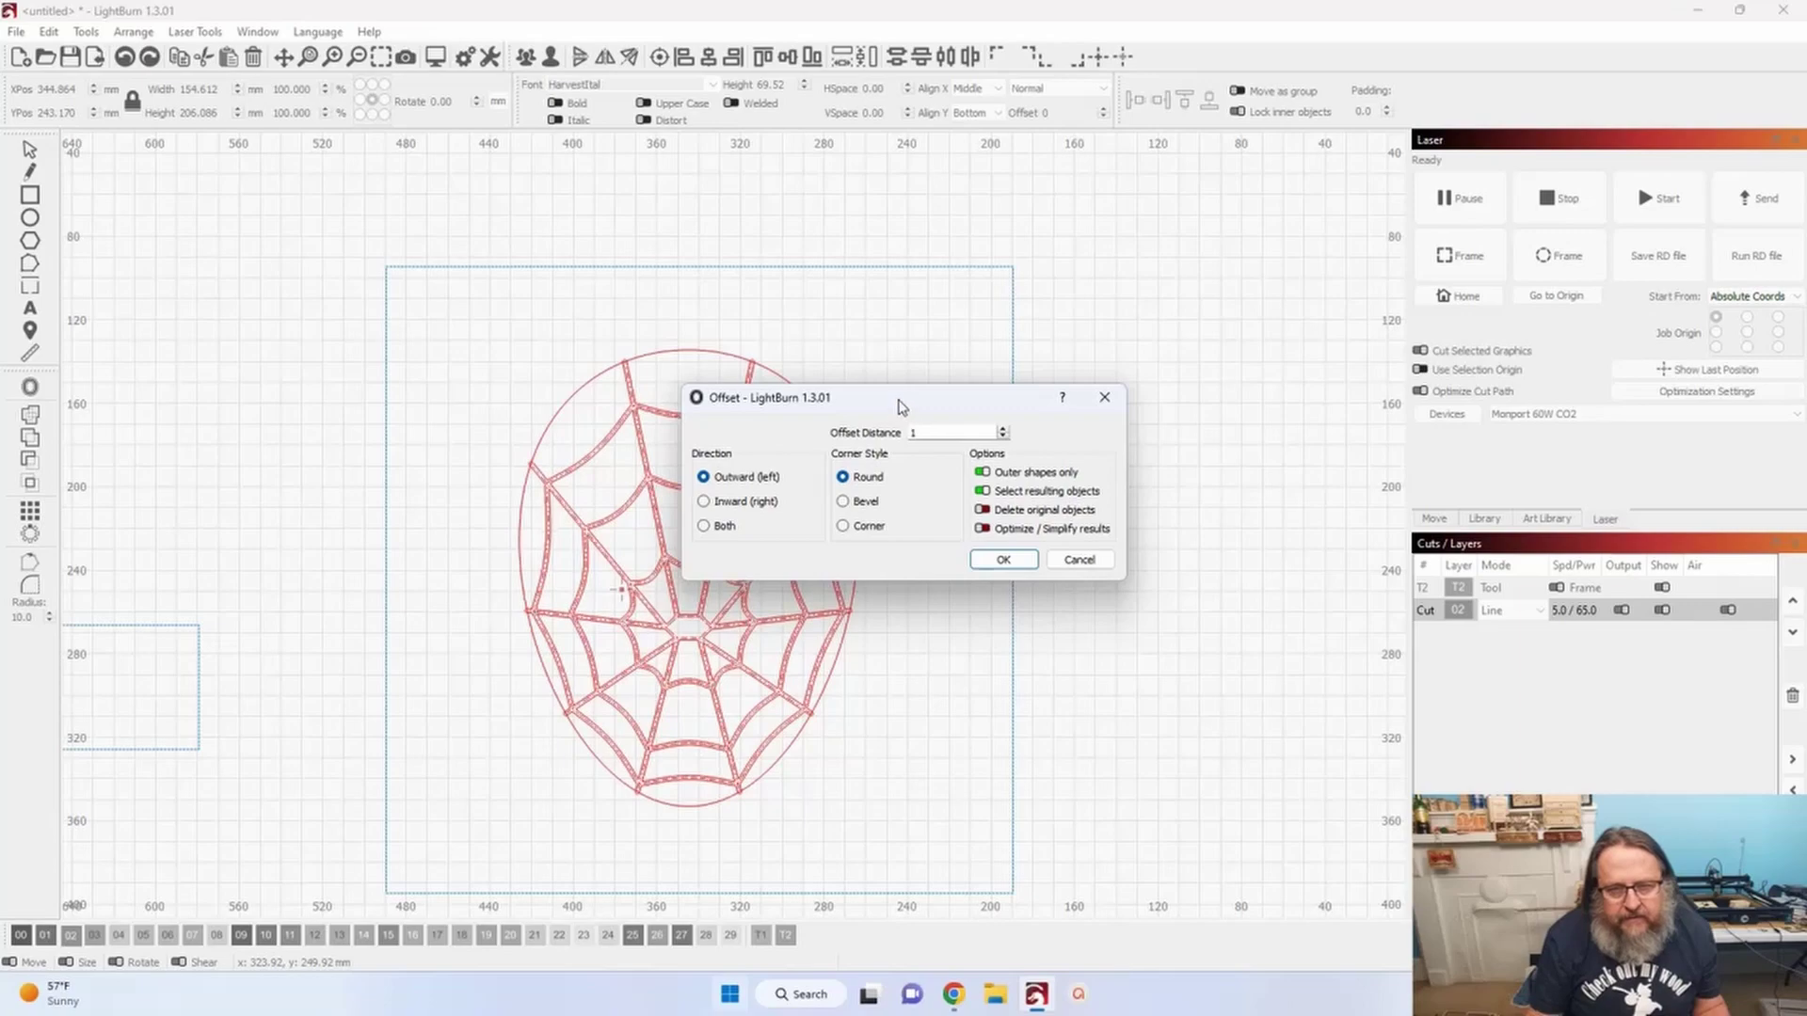
drag(903, 403, 1160, 447)
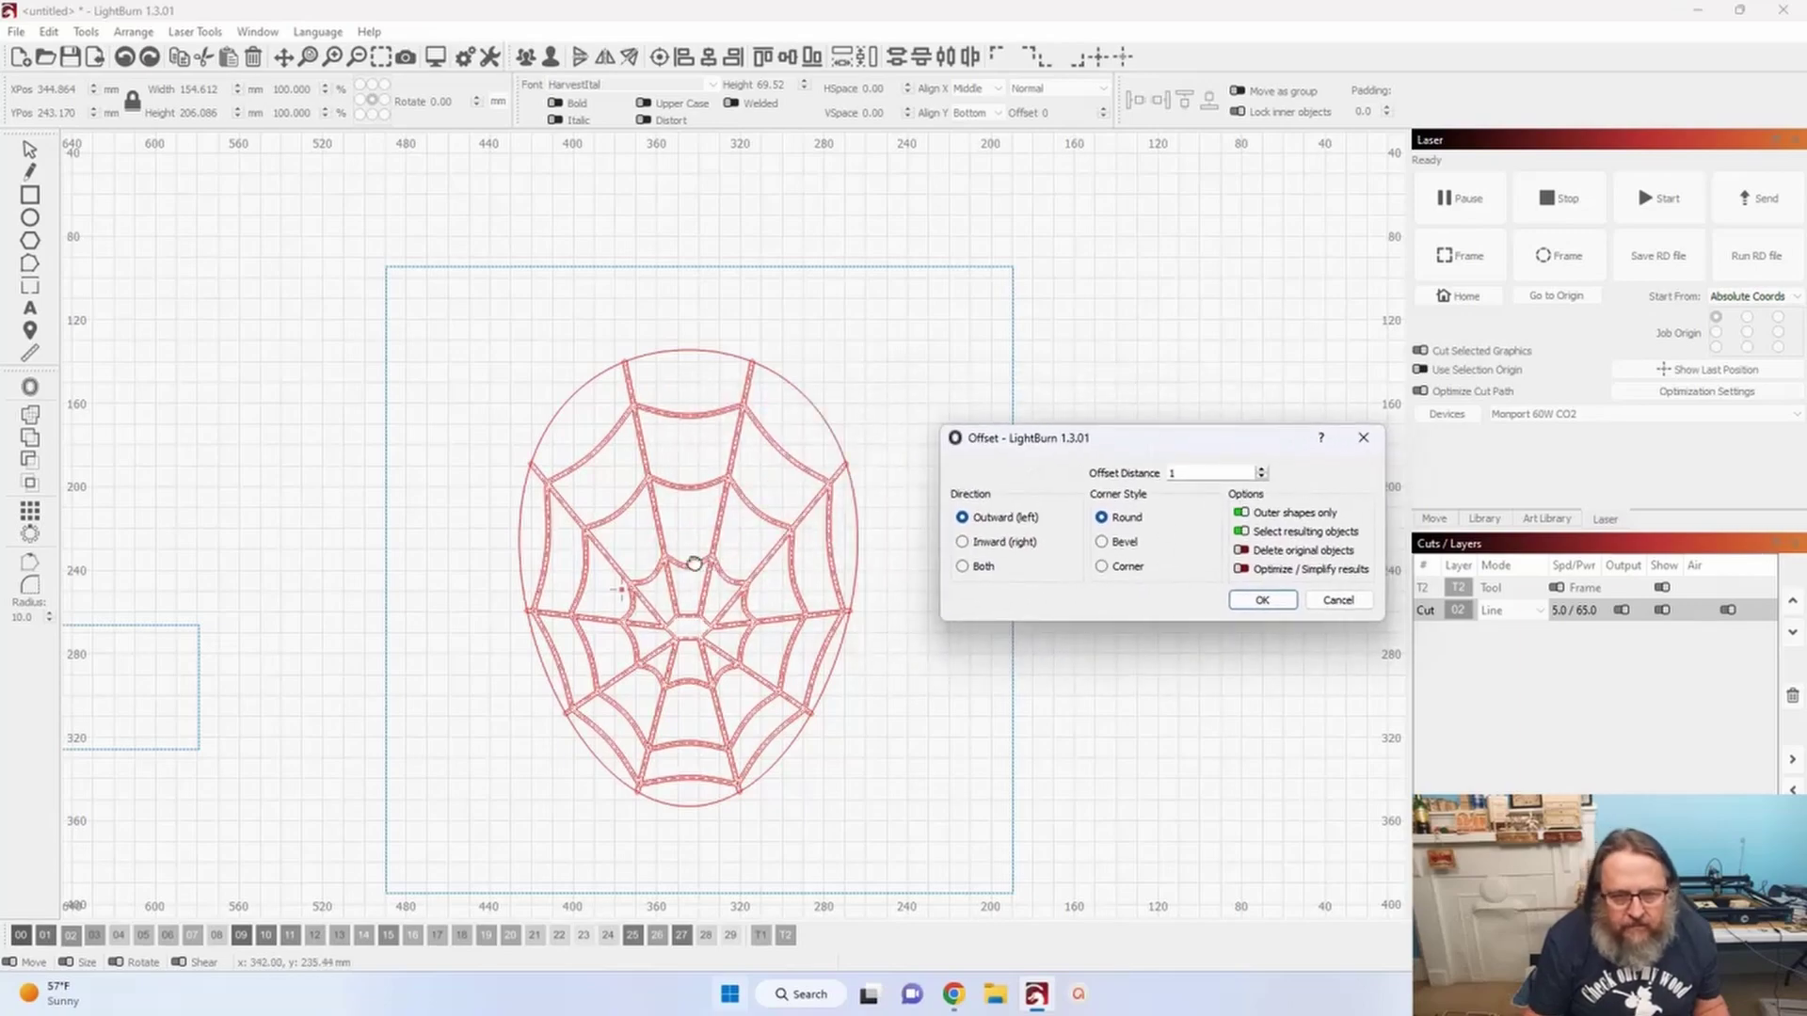
scroll(627, 662, up, 8)
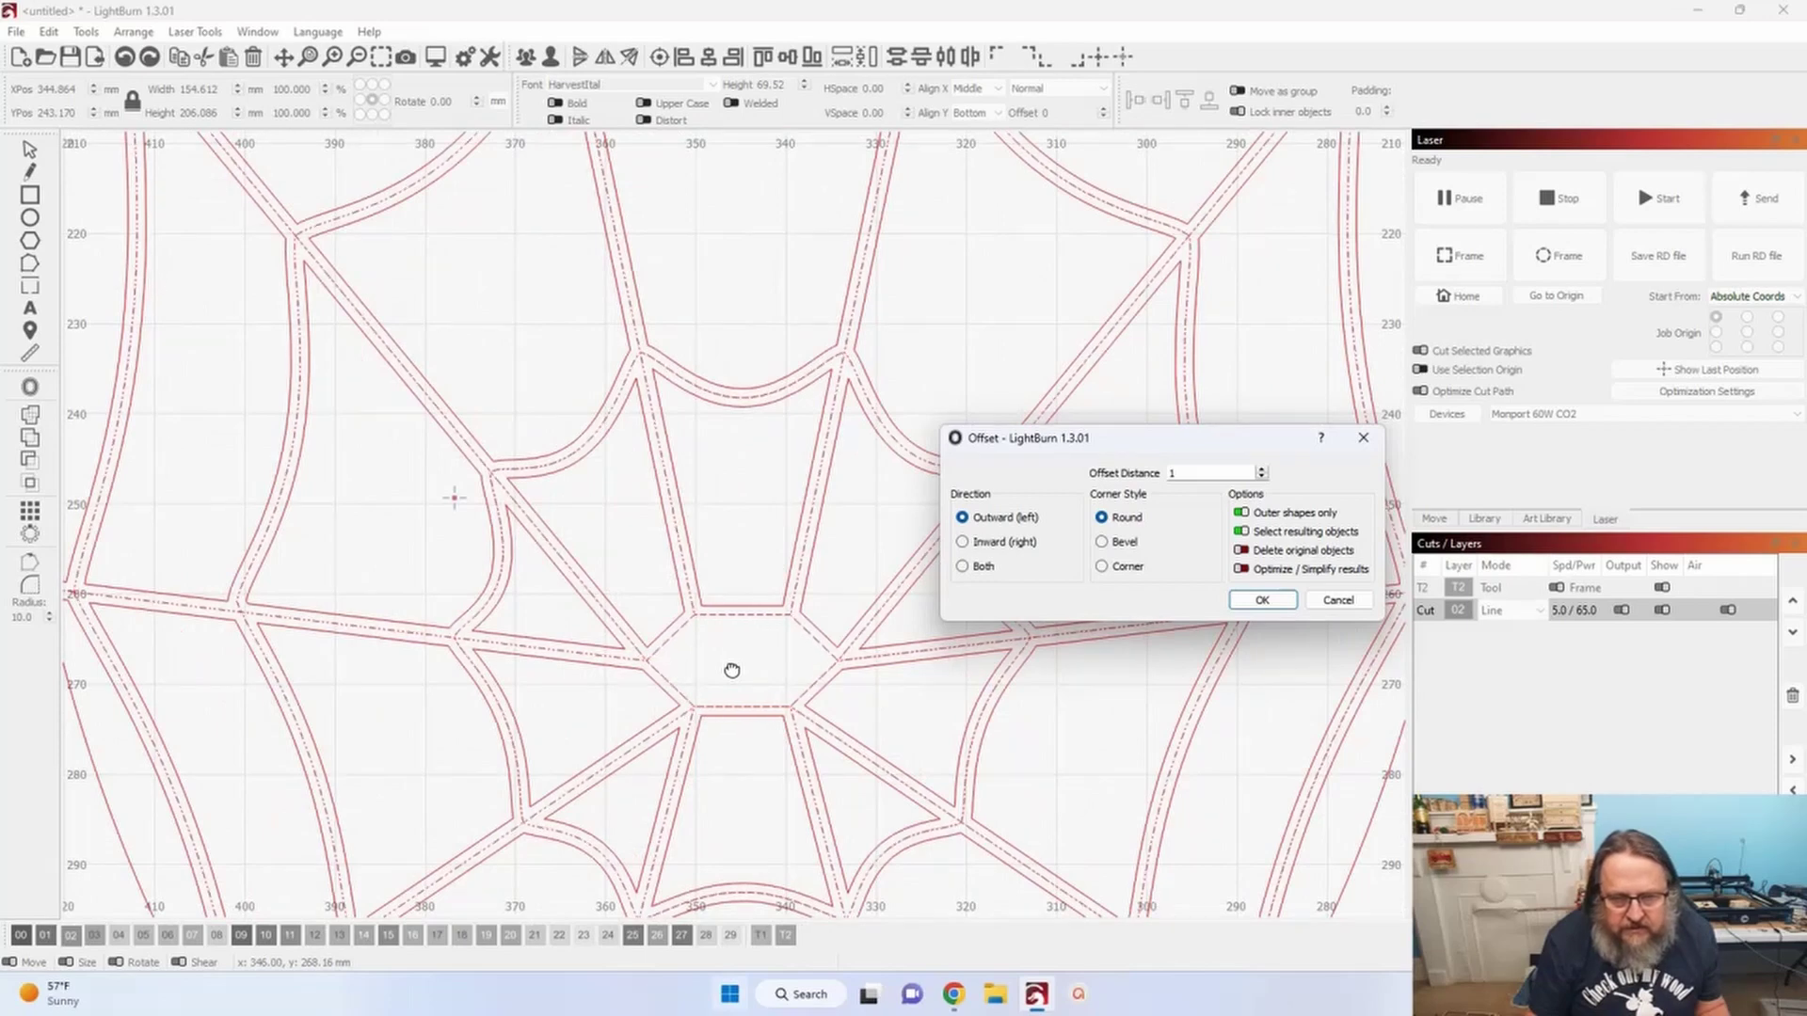
click(1241, 551)
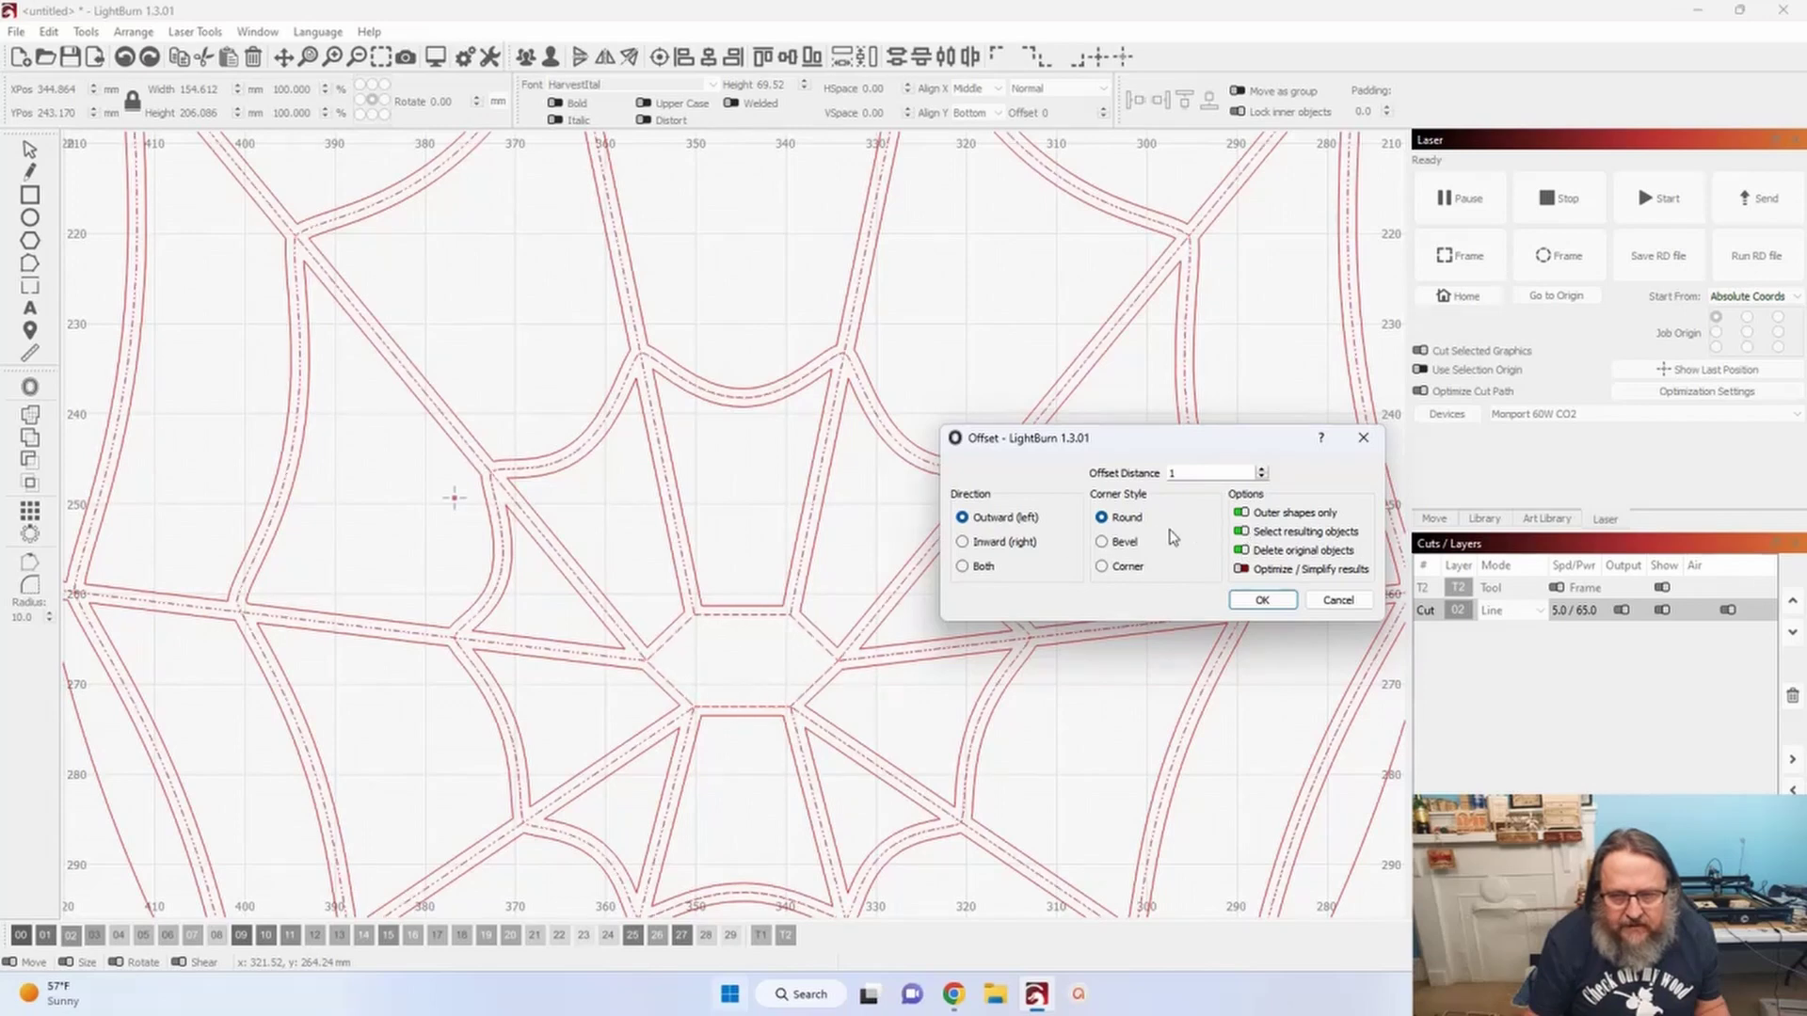
click(1240, 513)
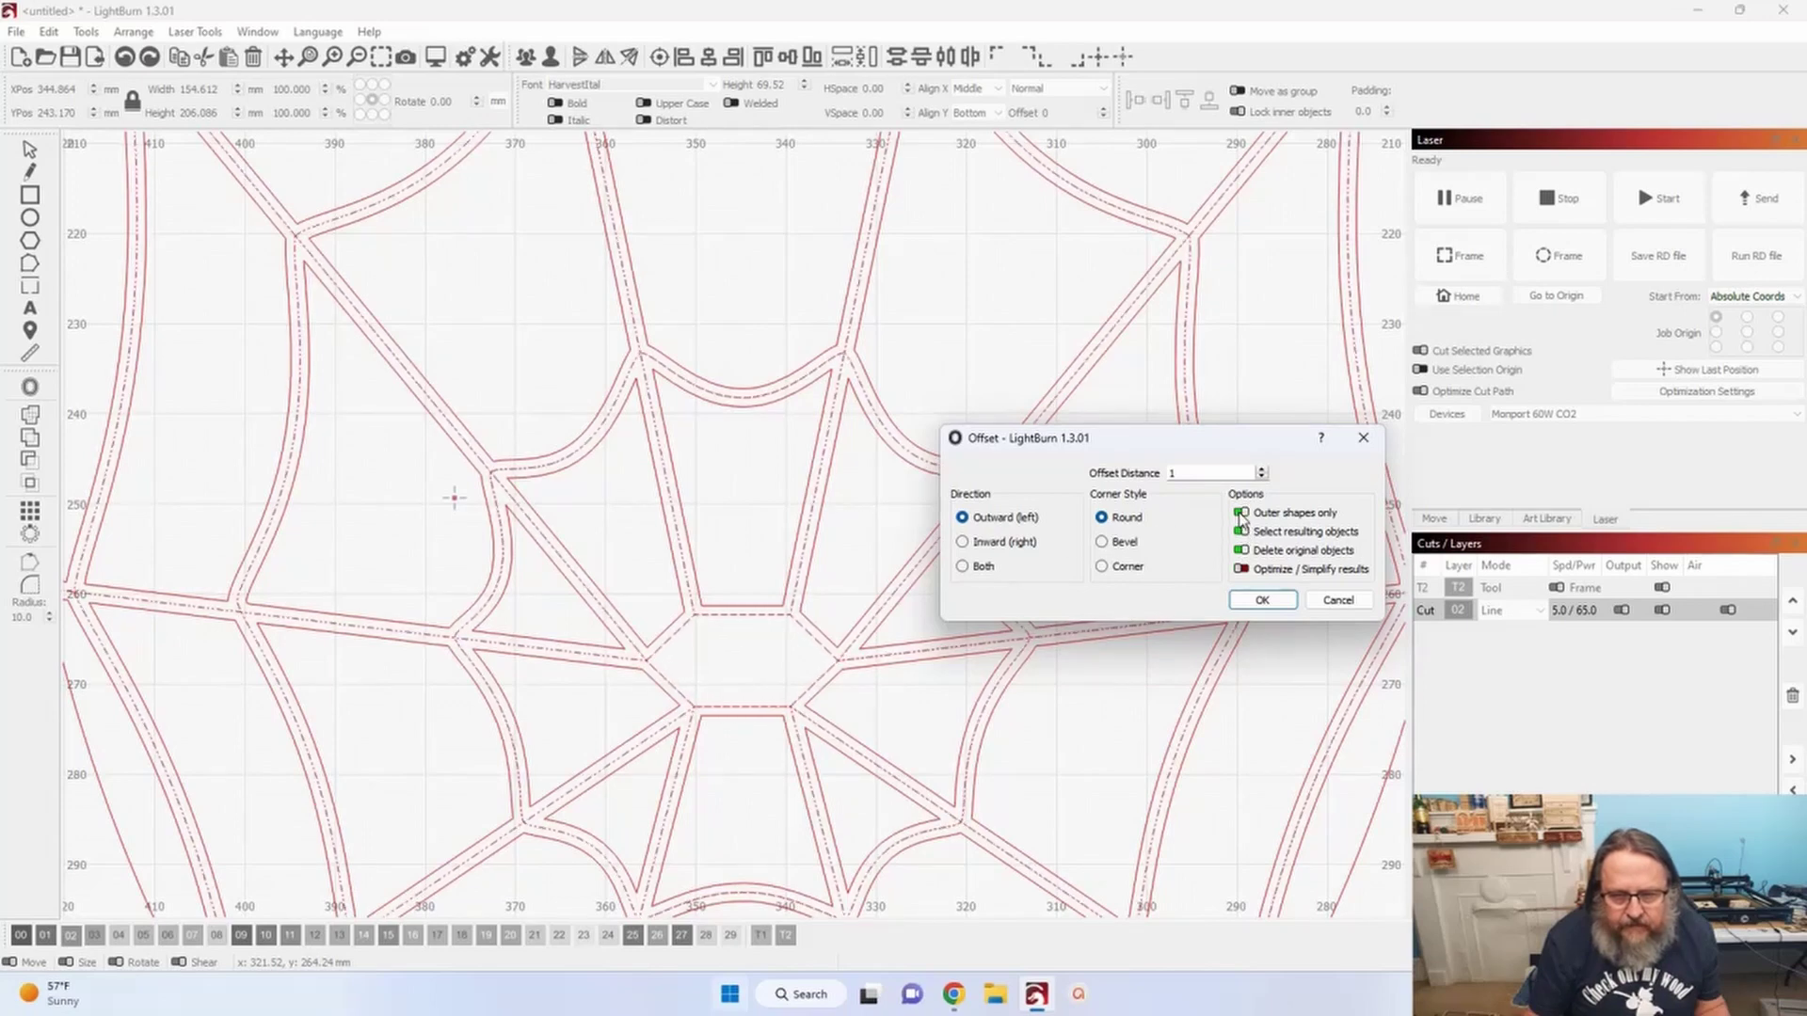
click(1257, 601)
scroll(1252, 602, down, 5)
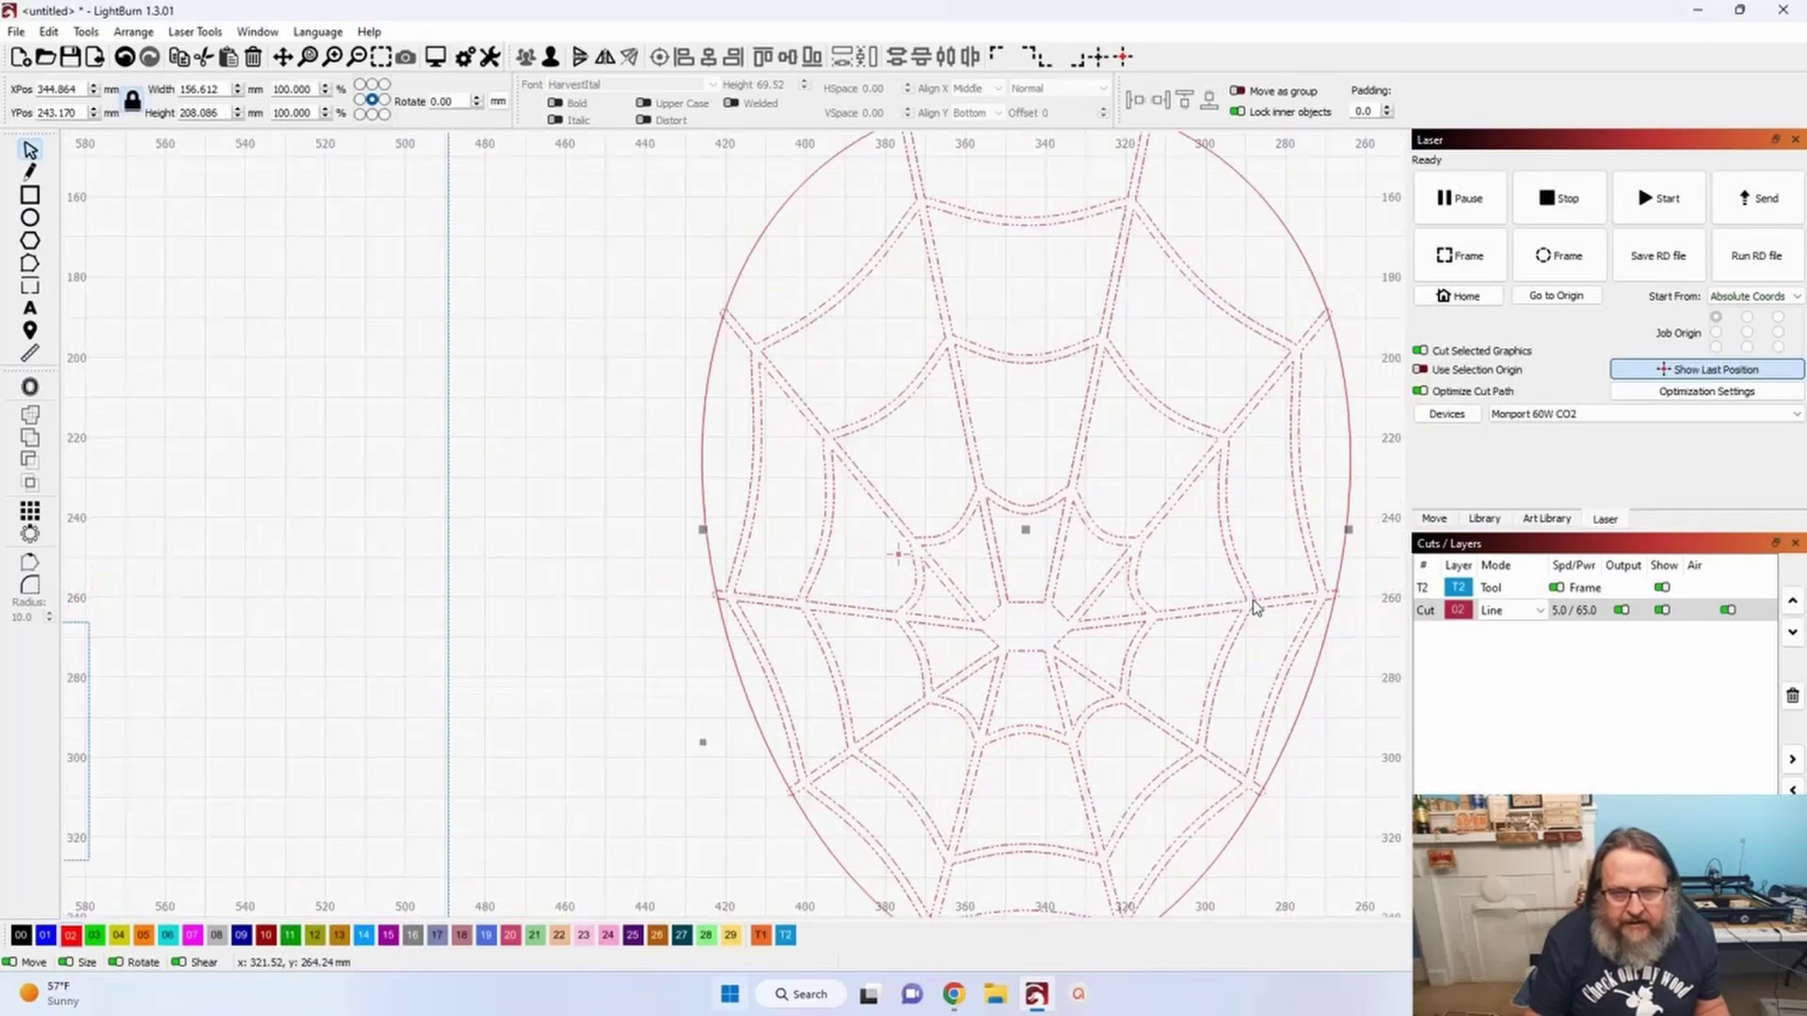
- Offset the egg outline outward by 2 mm with the Round corner style, keeping the original outline
scroll(1224, 711, right, 3)
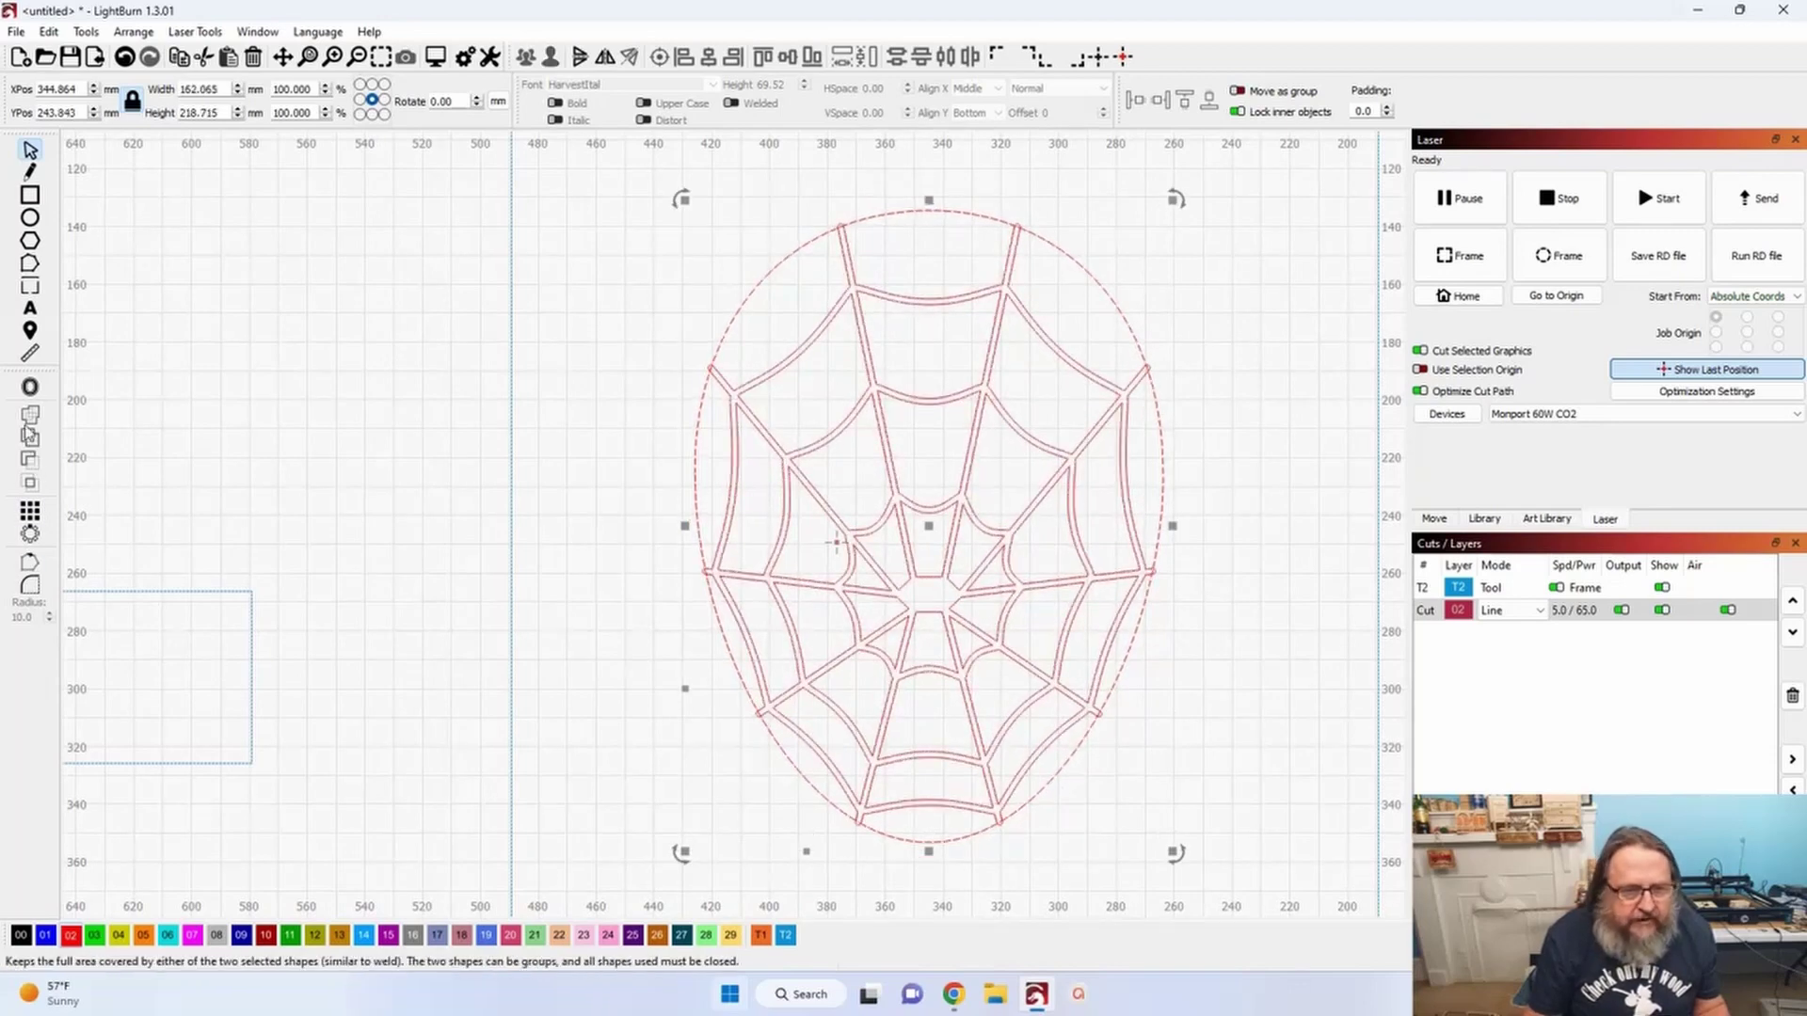
click(30, 387)
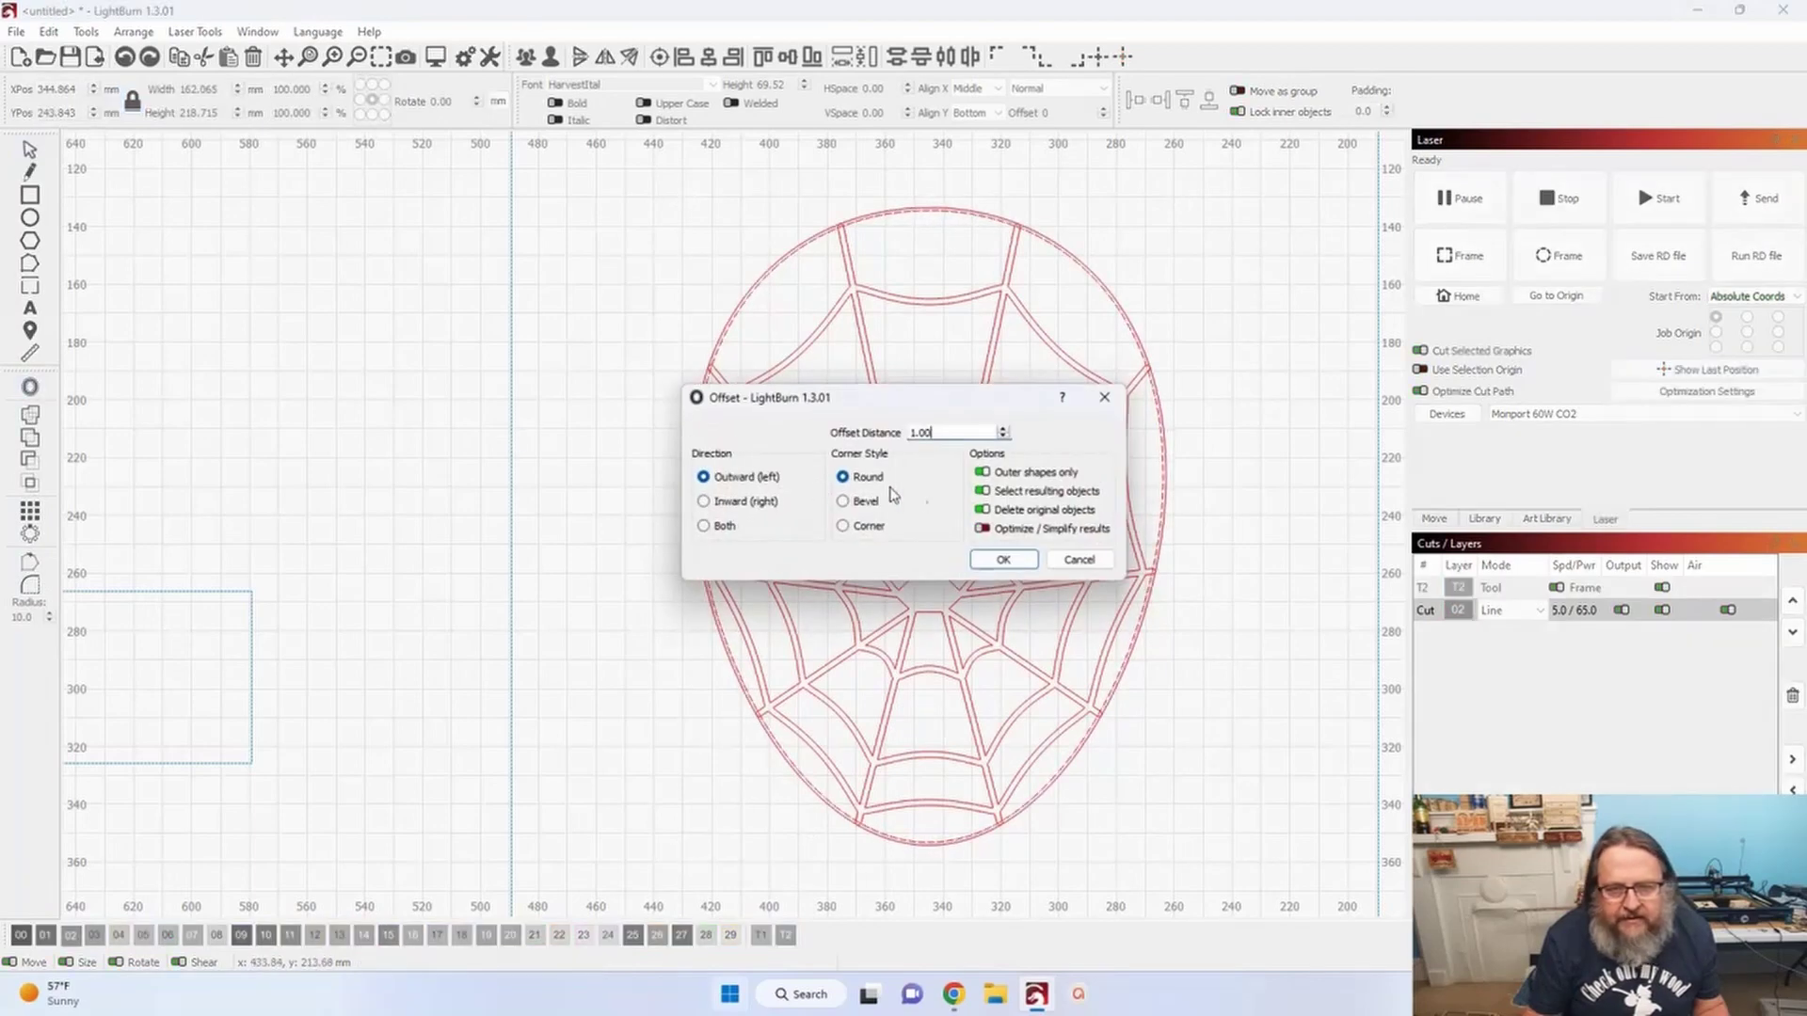
drag(945, 433, 896, 432)
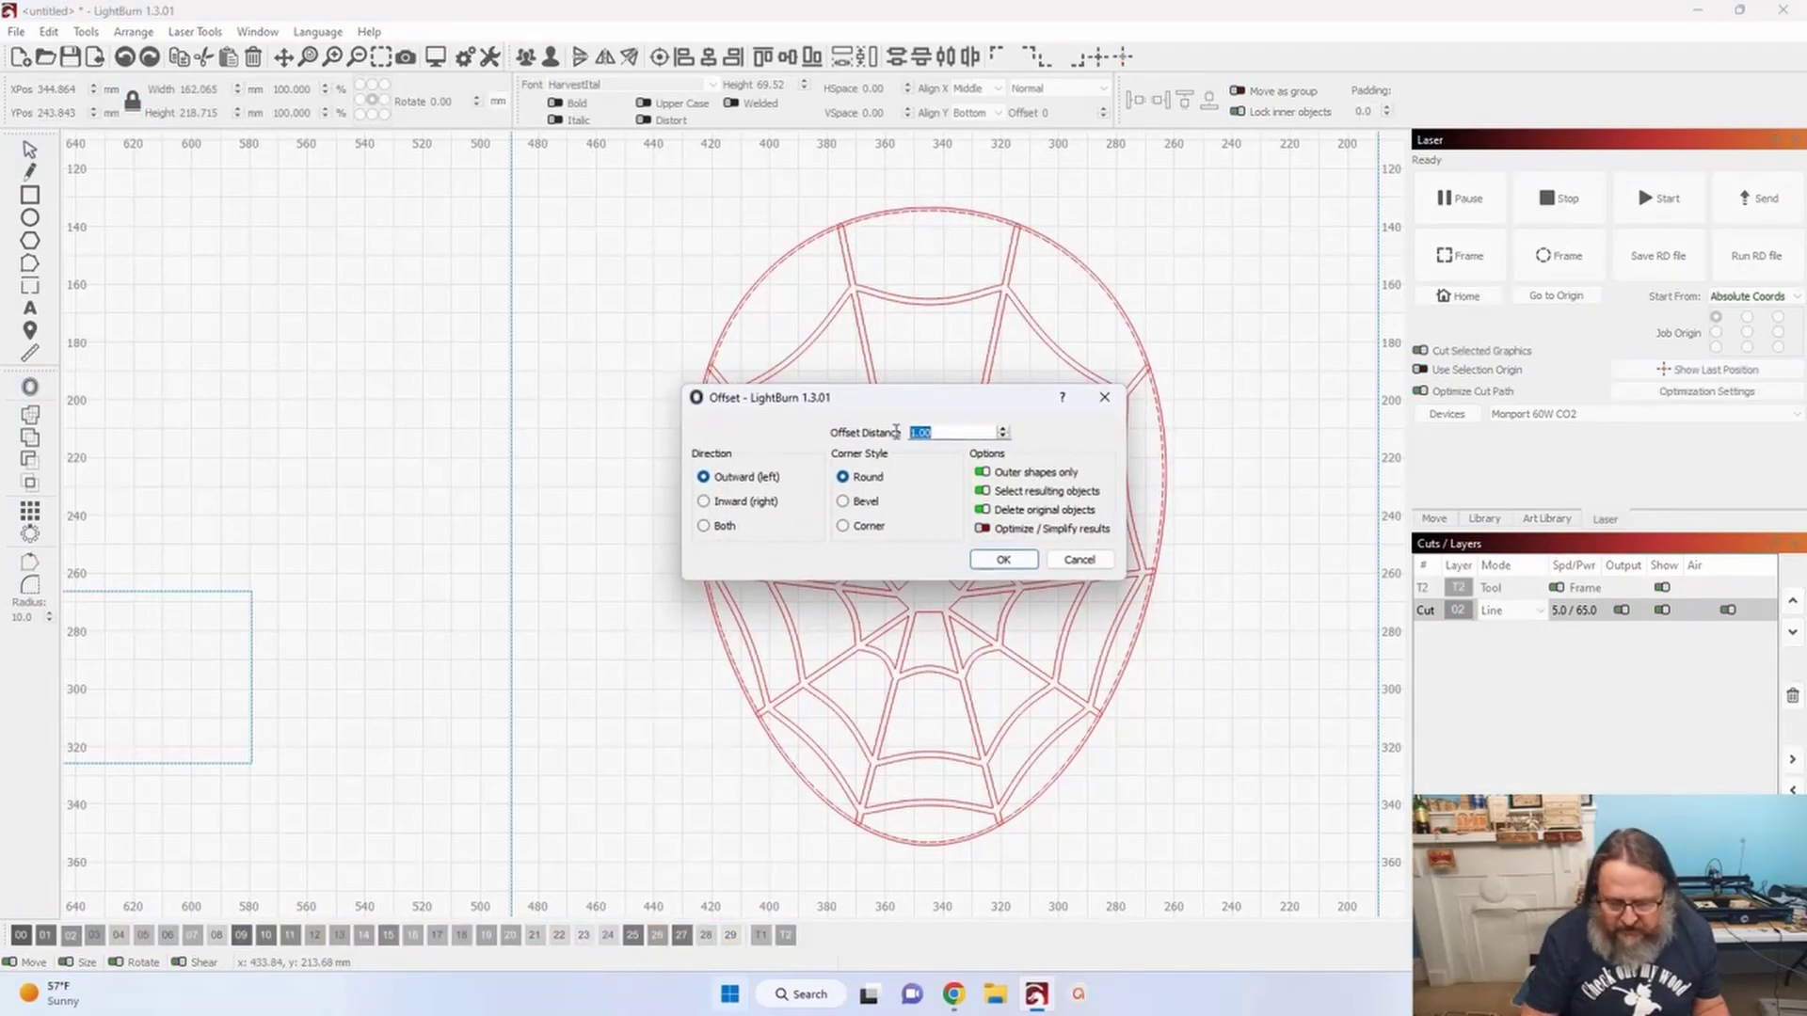
text(2)
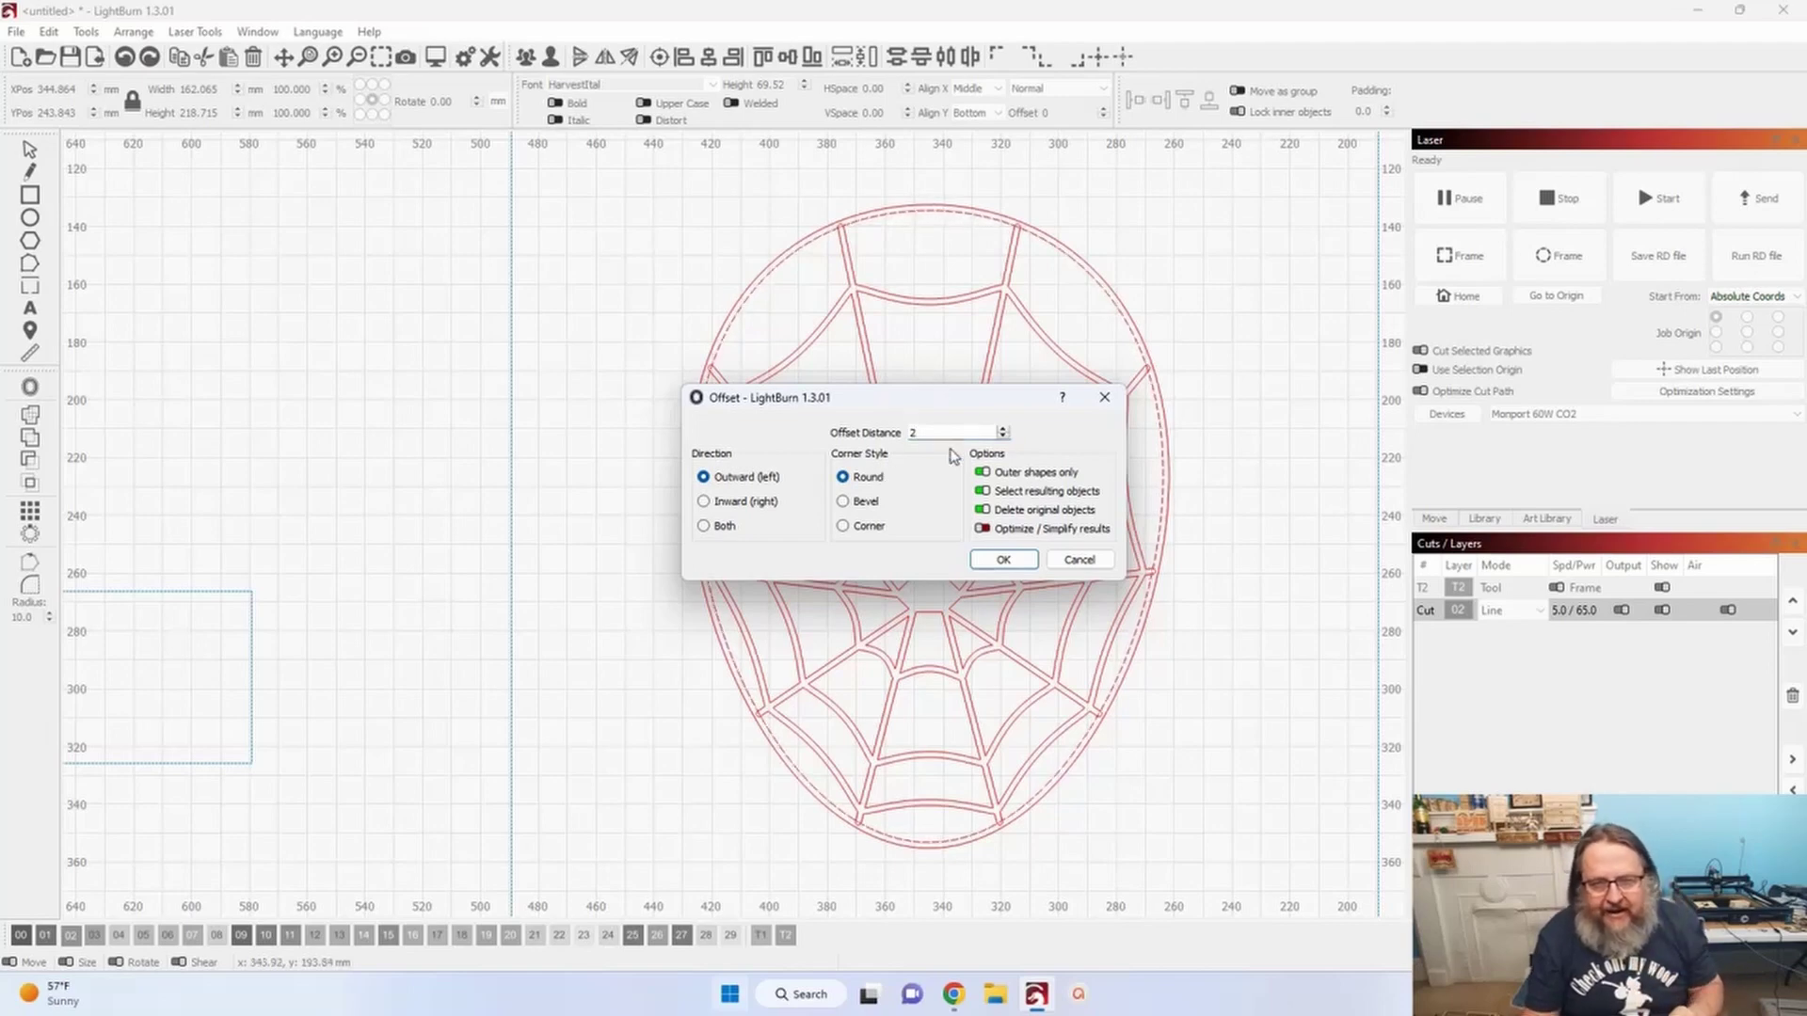
click(984, 510)
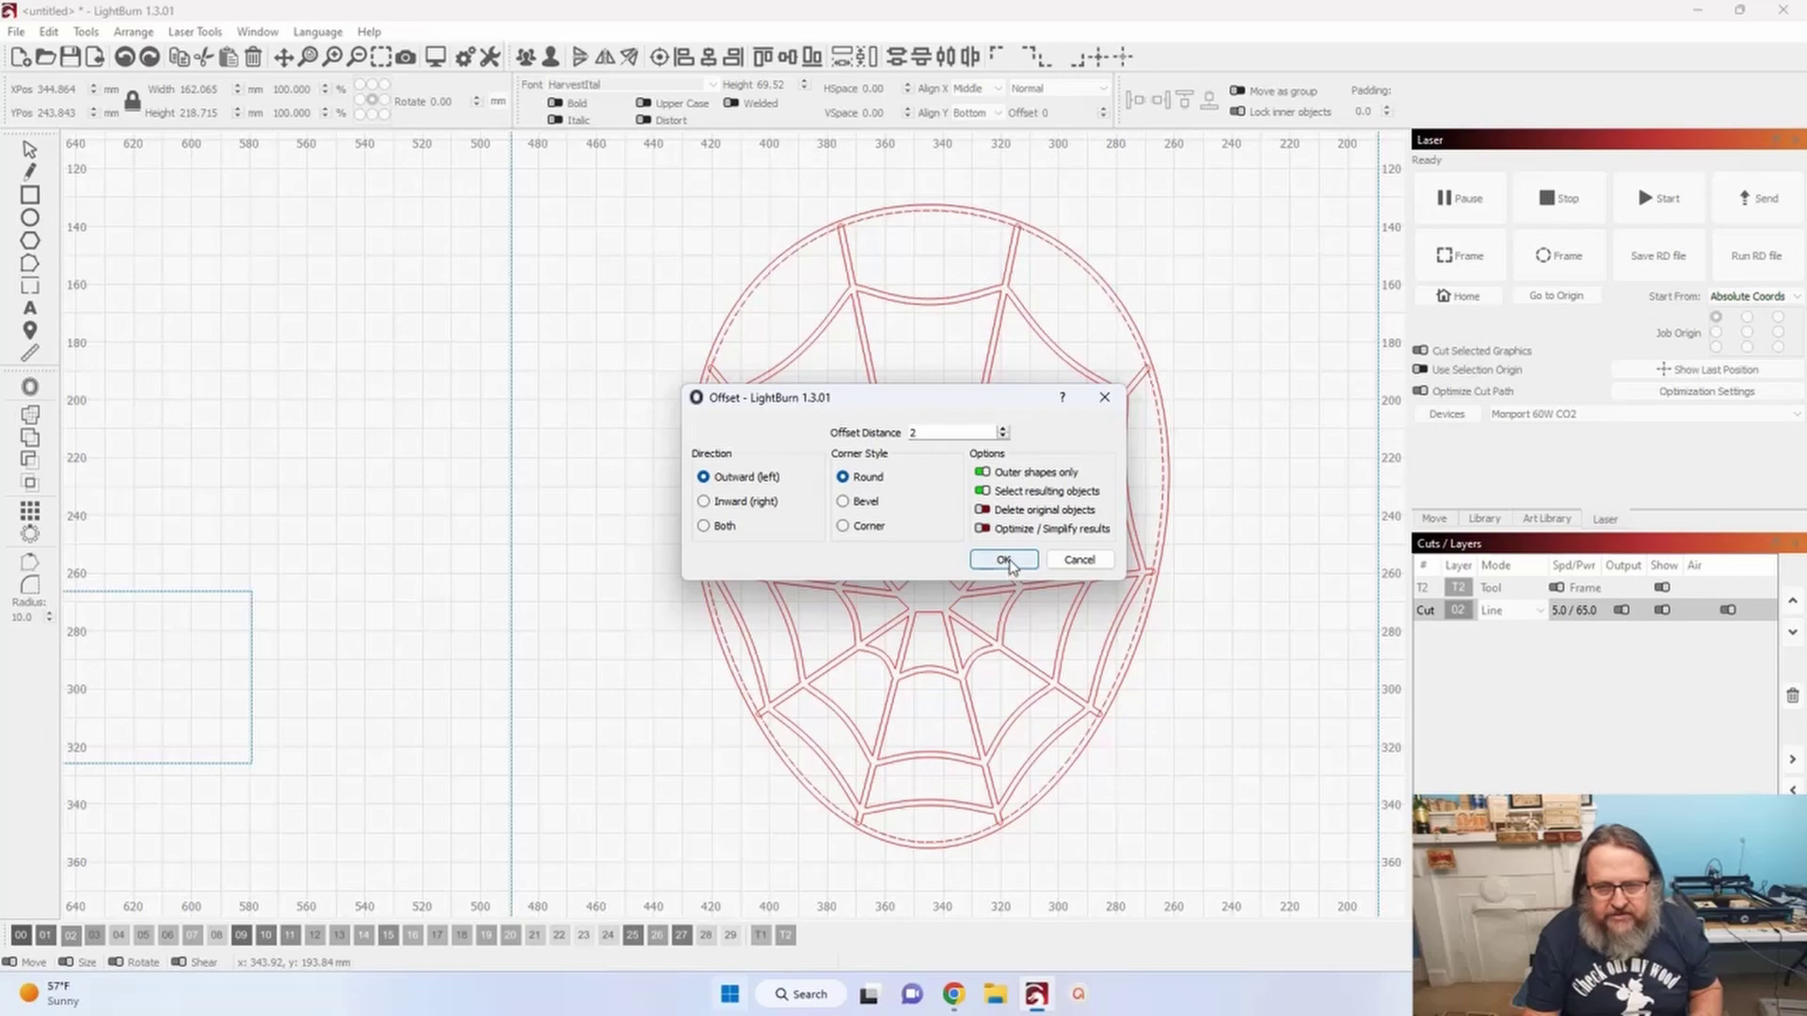
click(1003, 560)
scroll(1191, 421, up, 2)
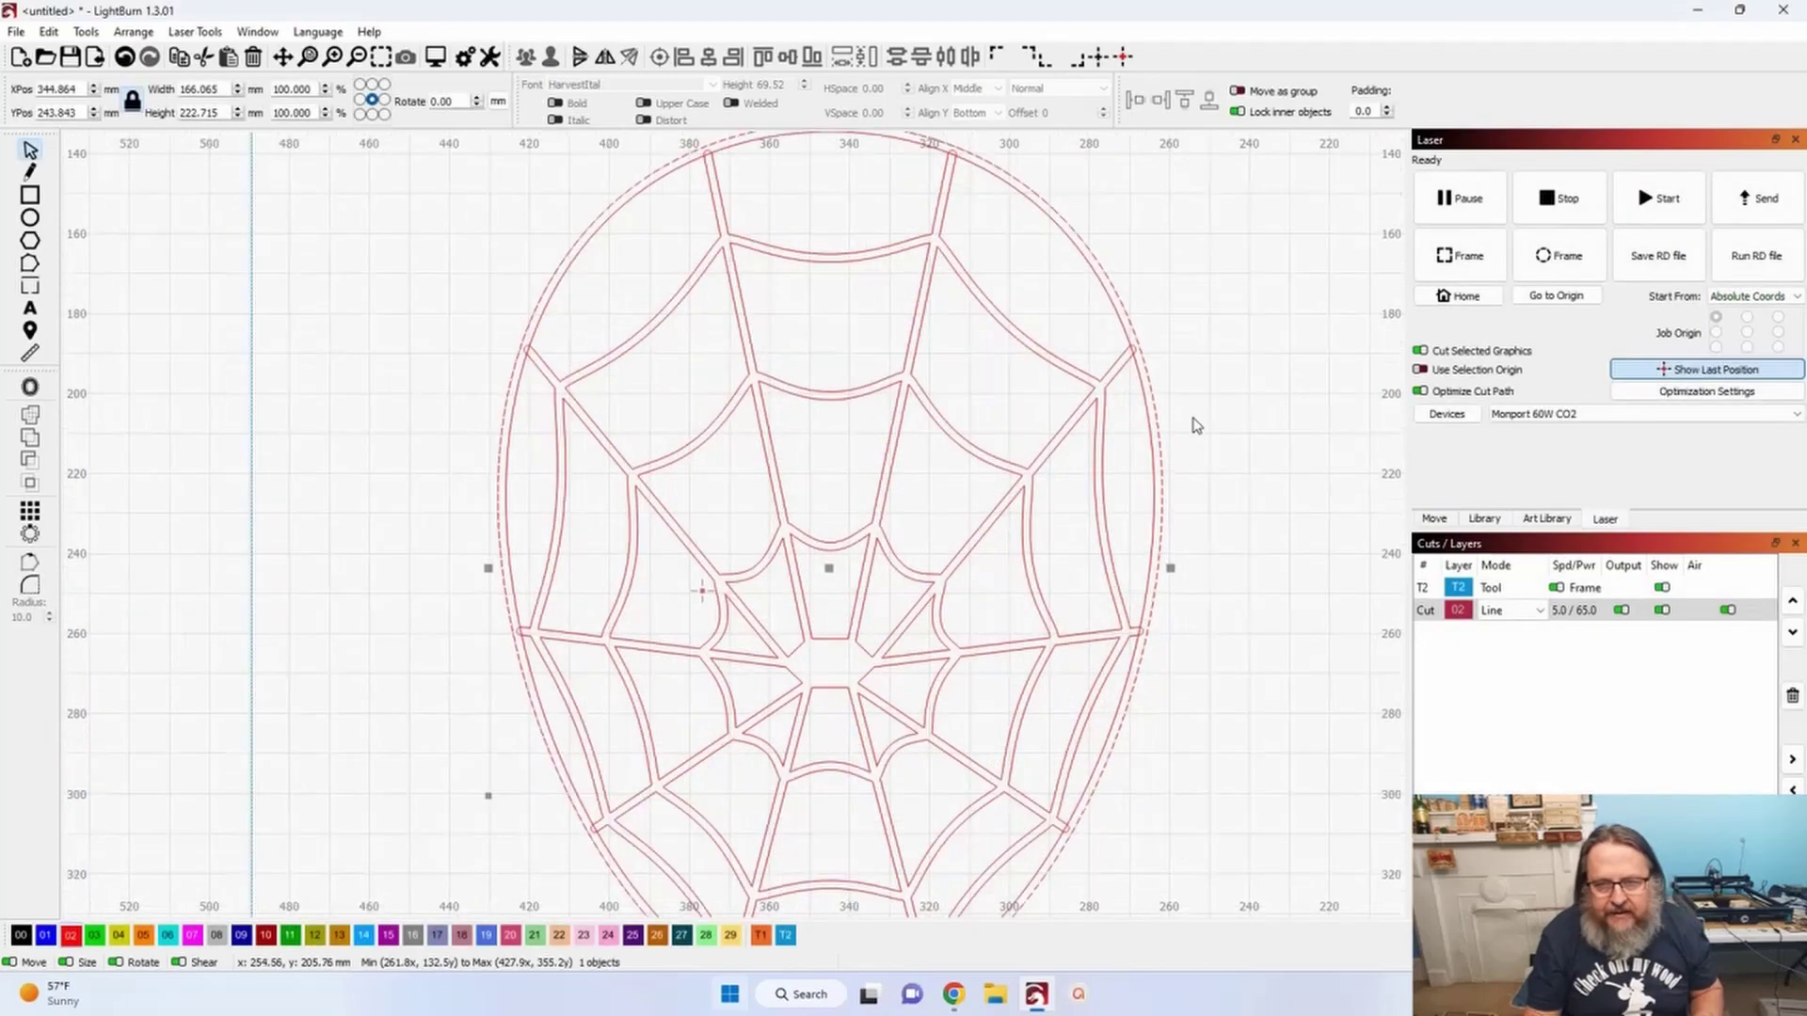
click(1193, 406)
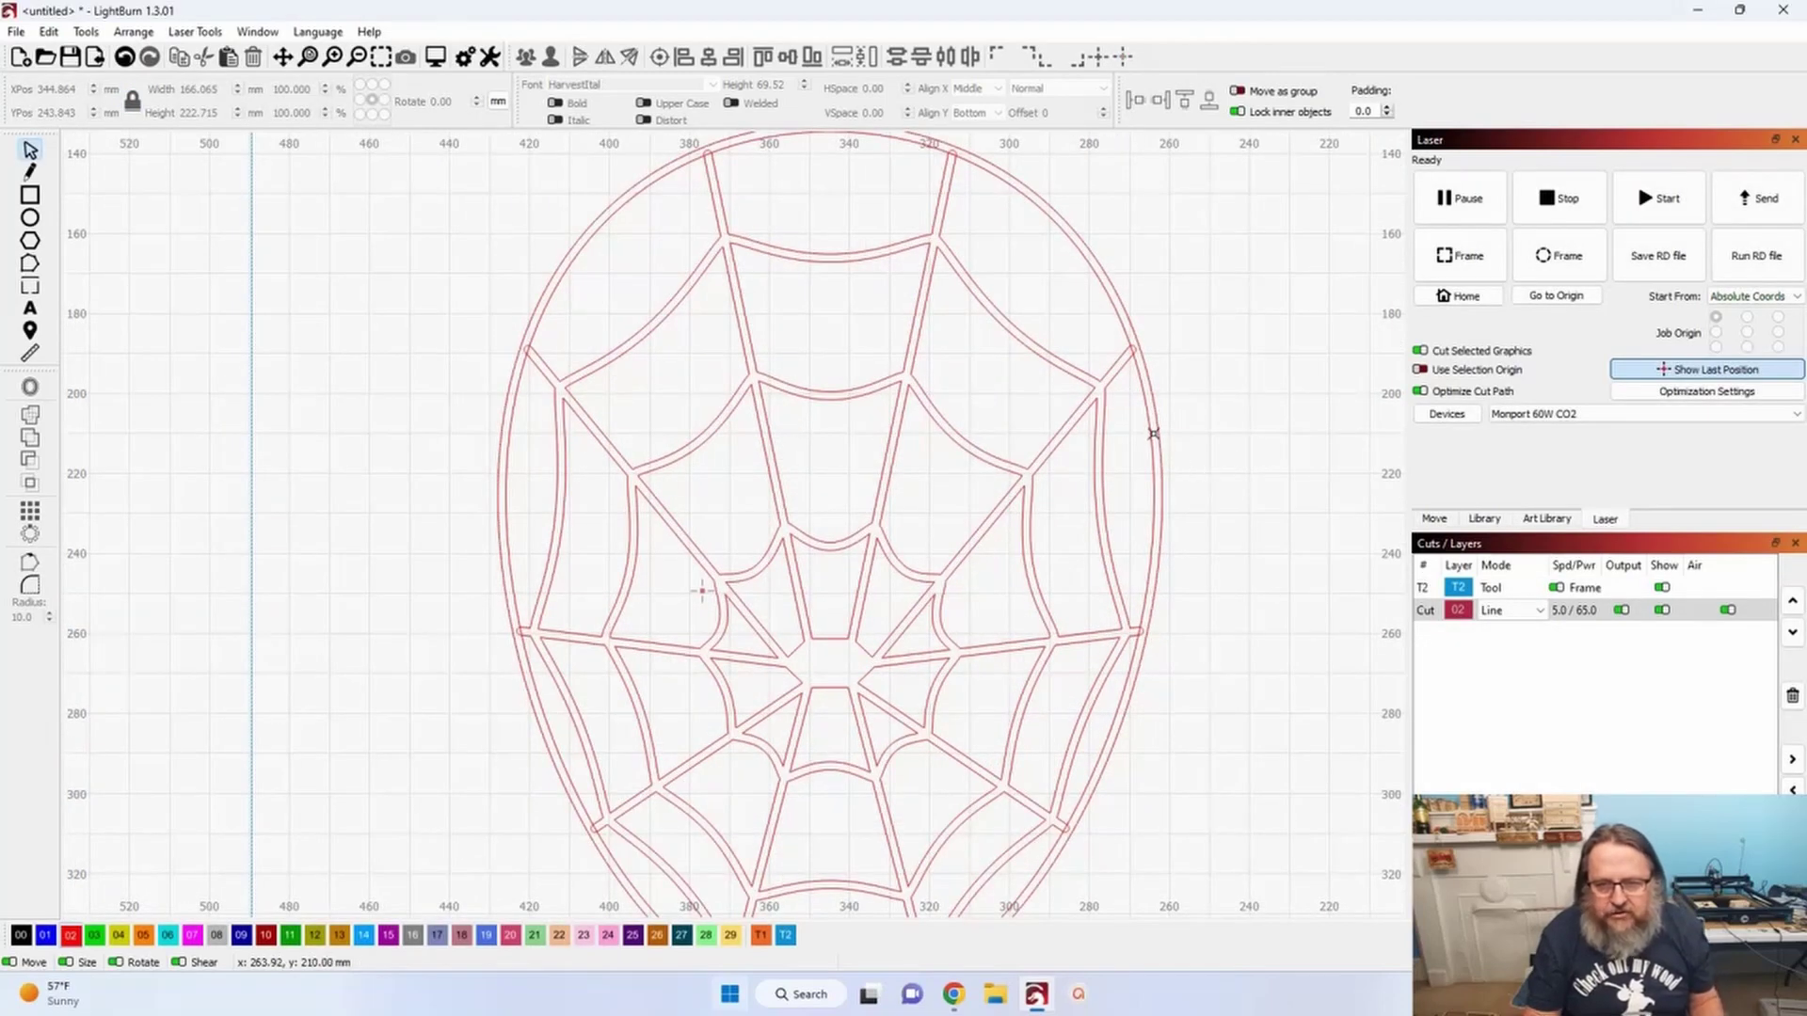
- Subtract the offset web strands from the inner egg outline using Subtract A - B in the Boolean Assistant
scroll(1140, 391, up, 2)
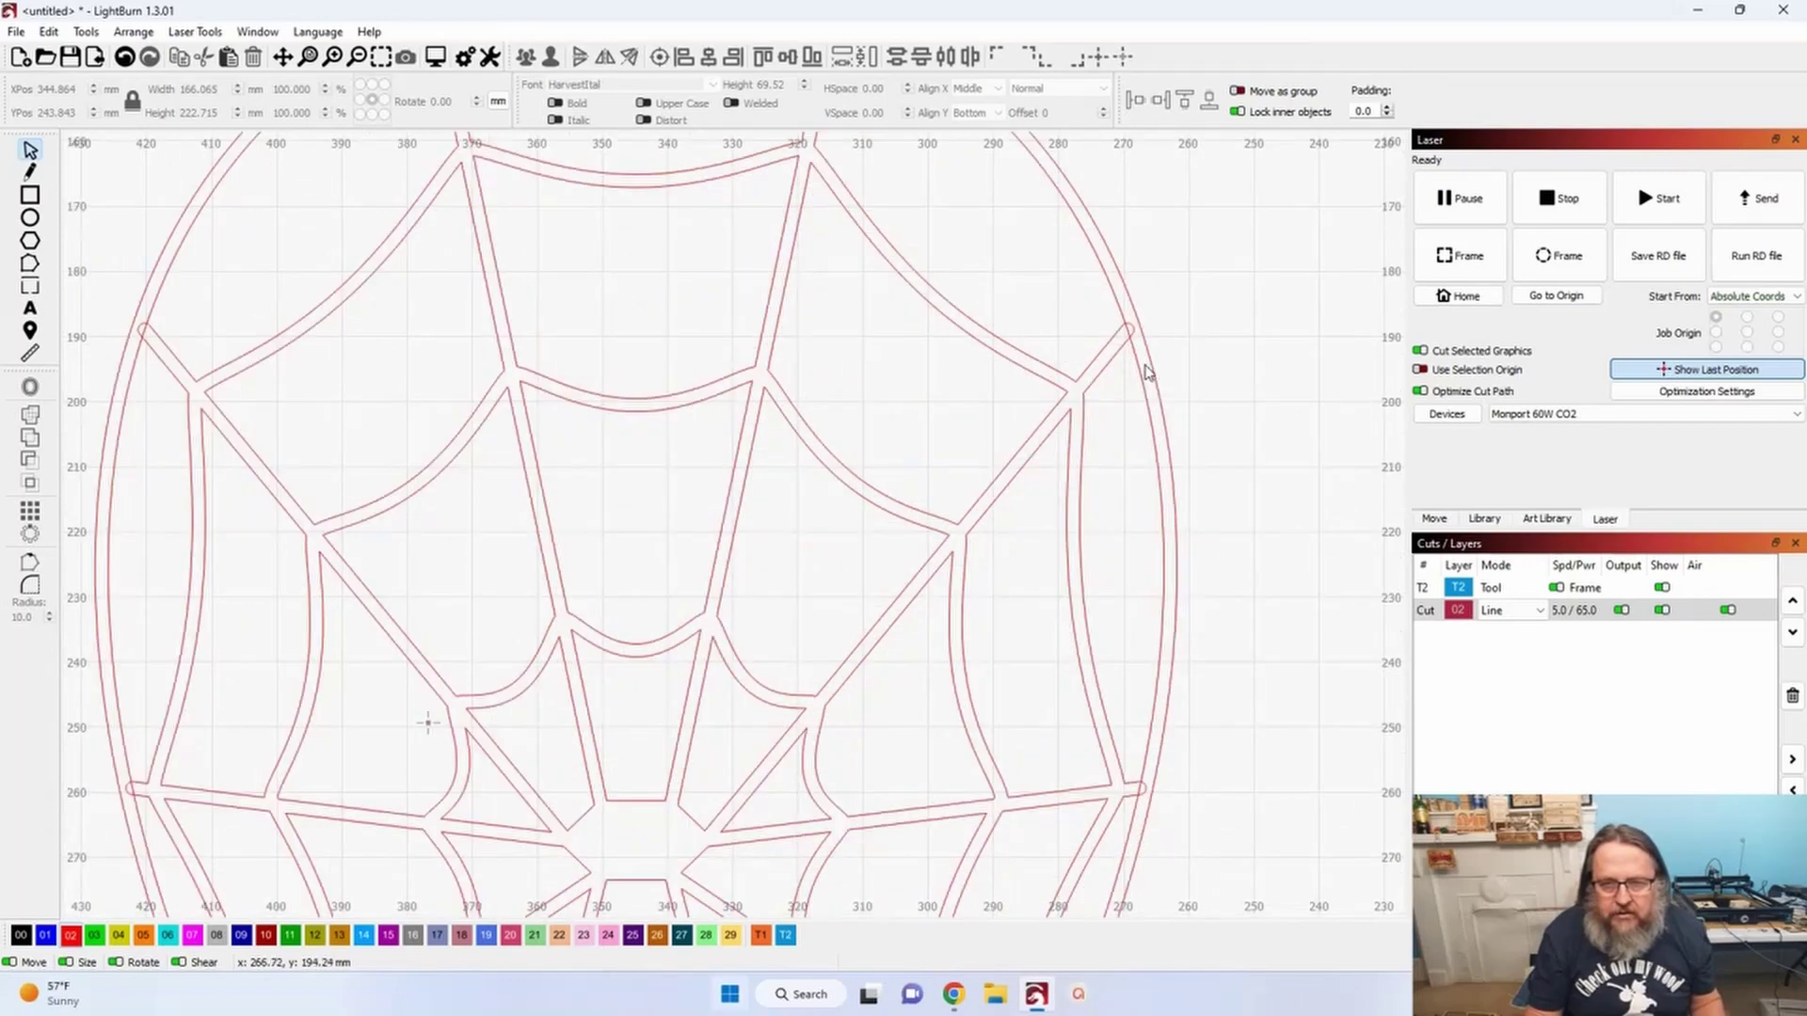
click(1142, 379)
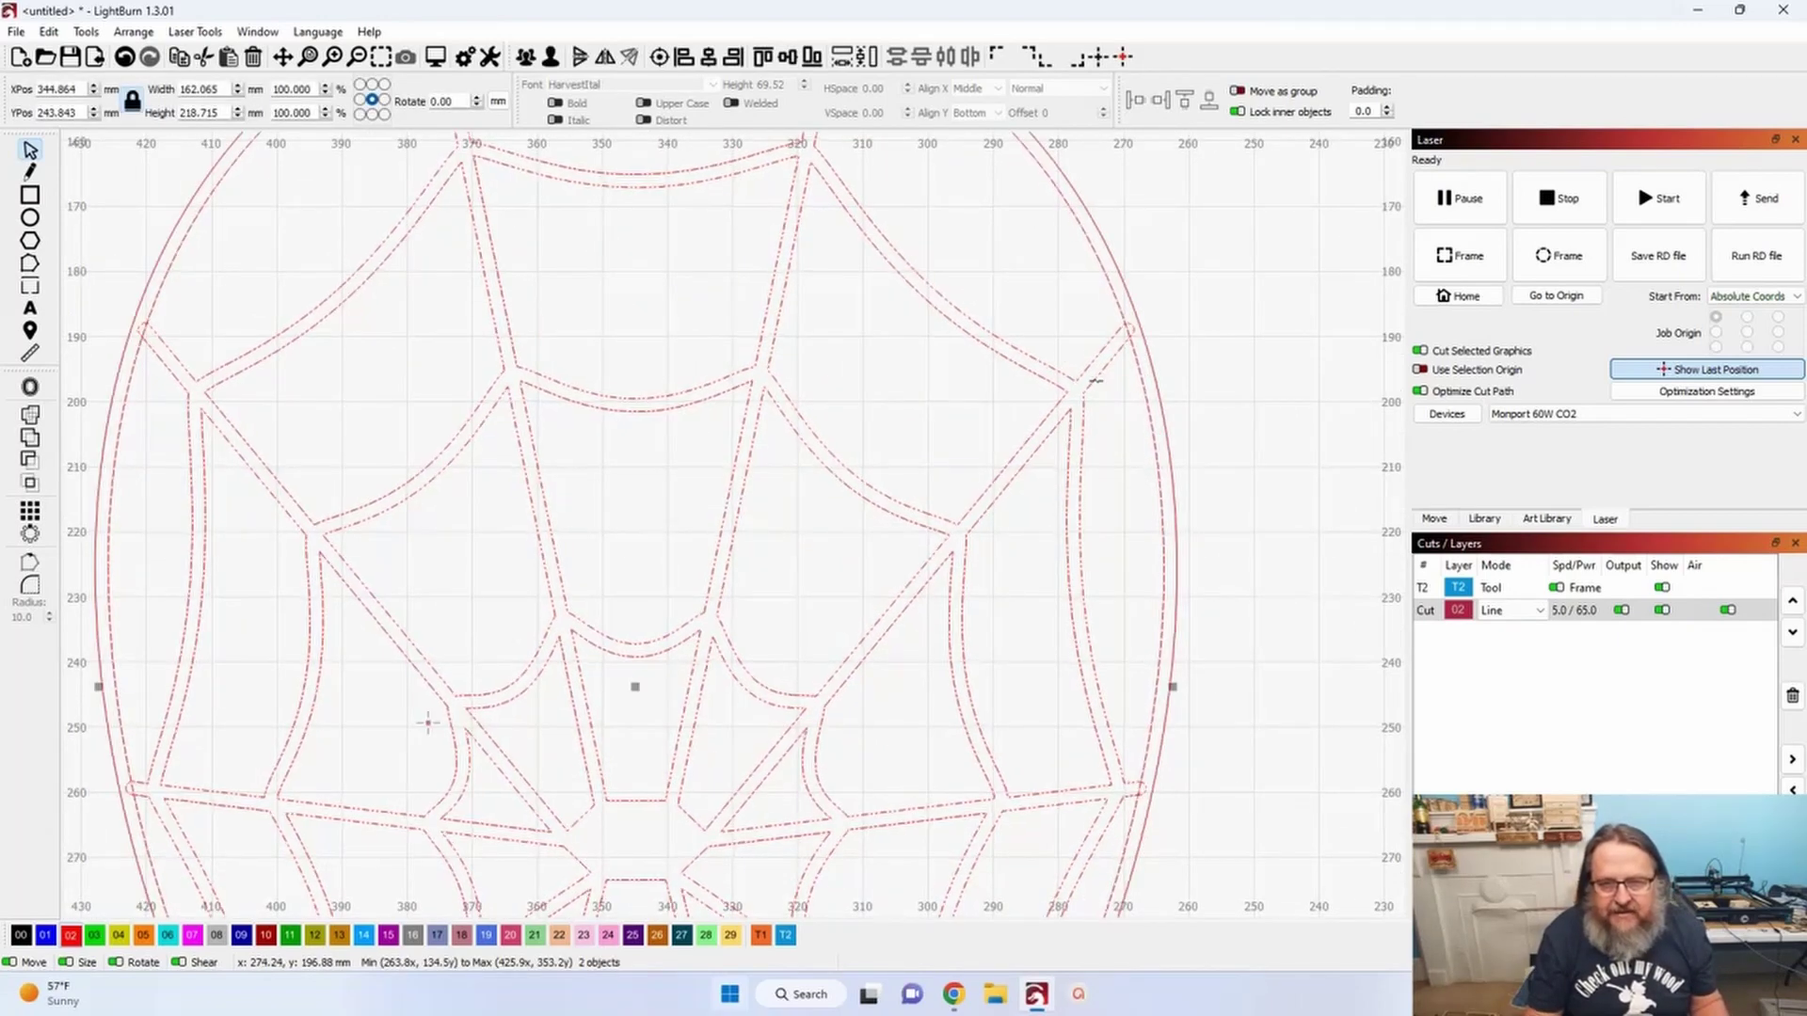
shift+click(428, 192)
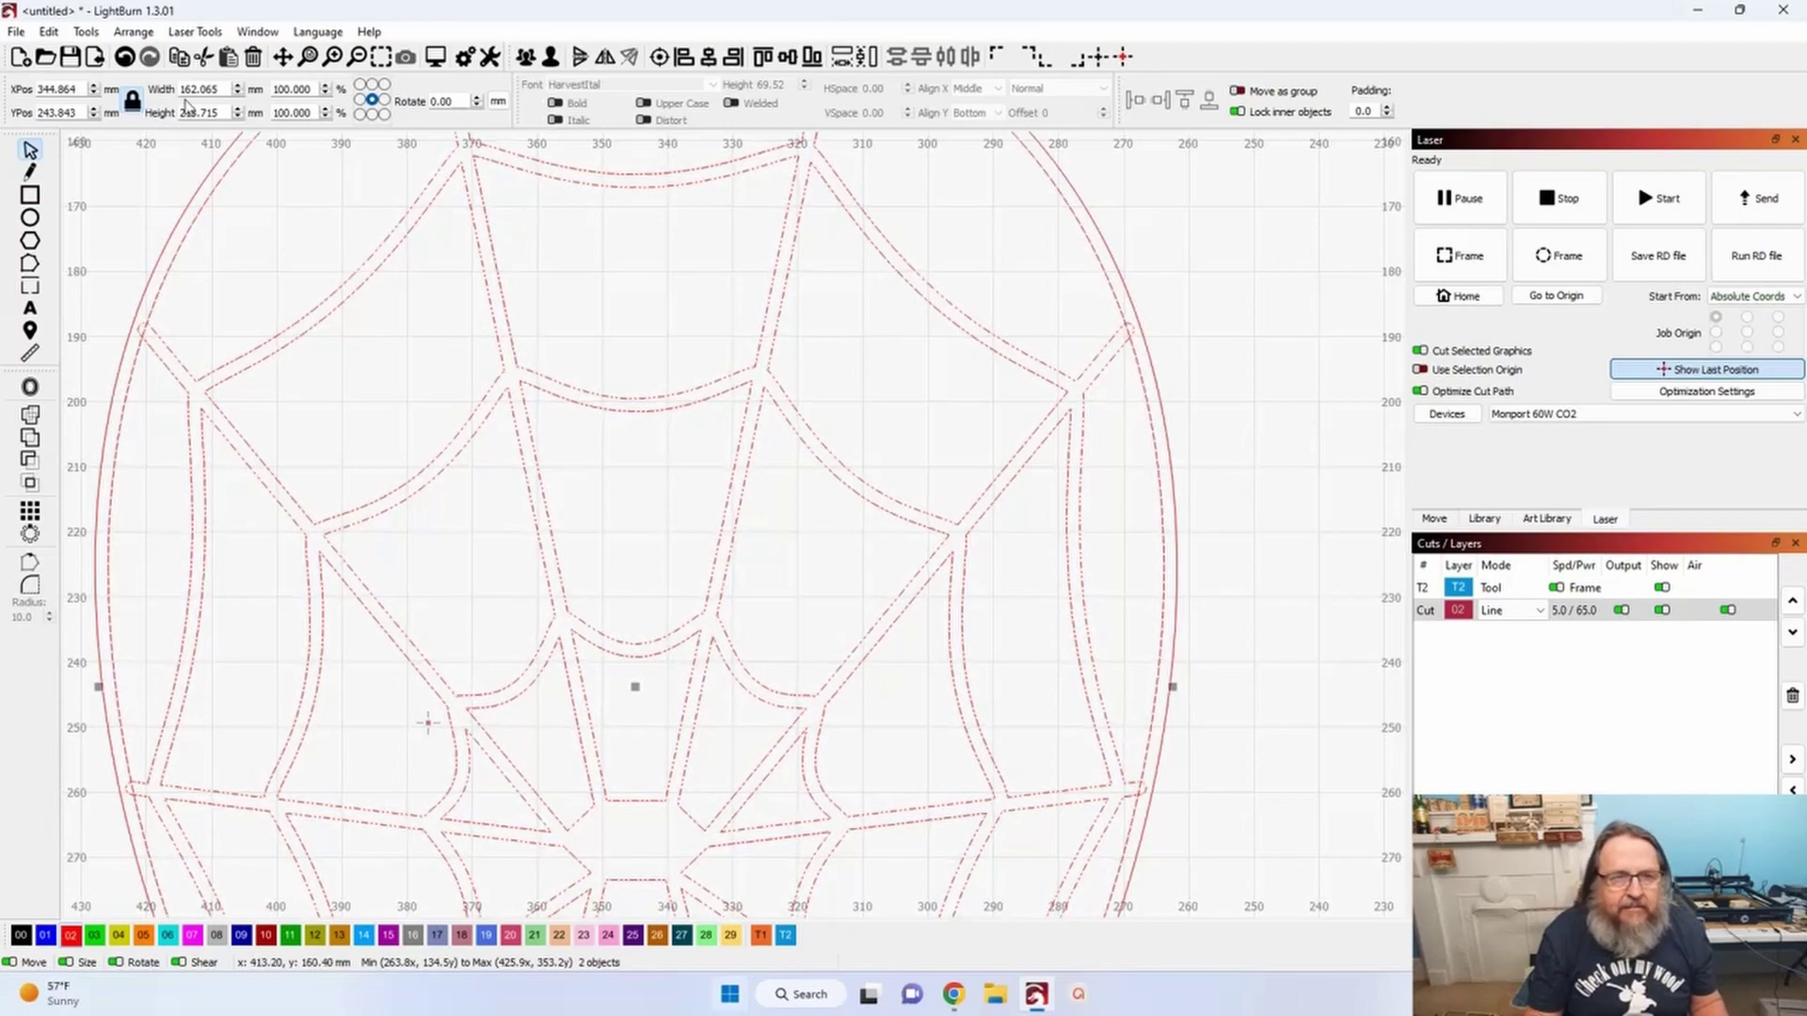
click(52, 35)
mouse_move(86, 32)
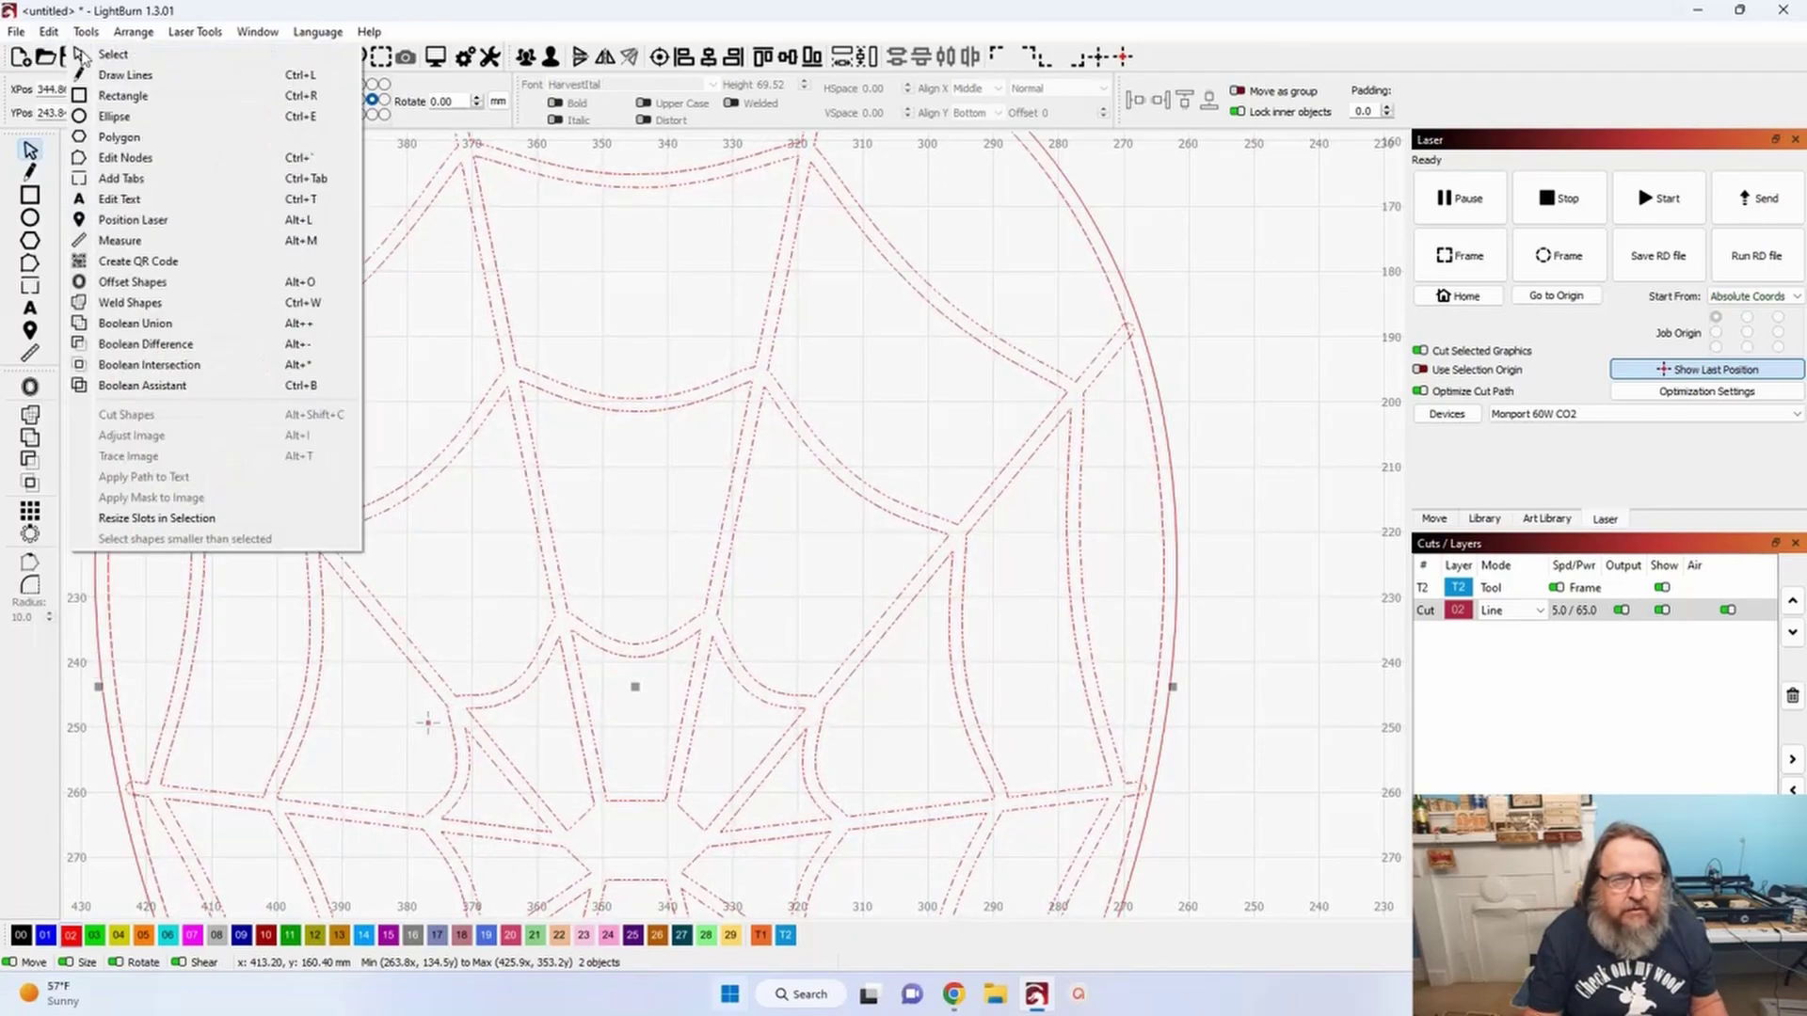
click(141, 365)
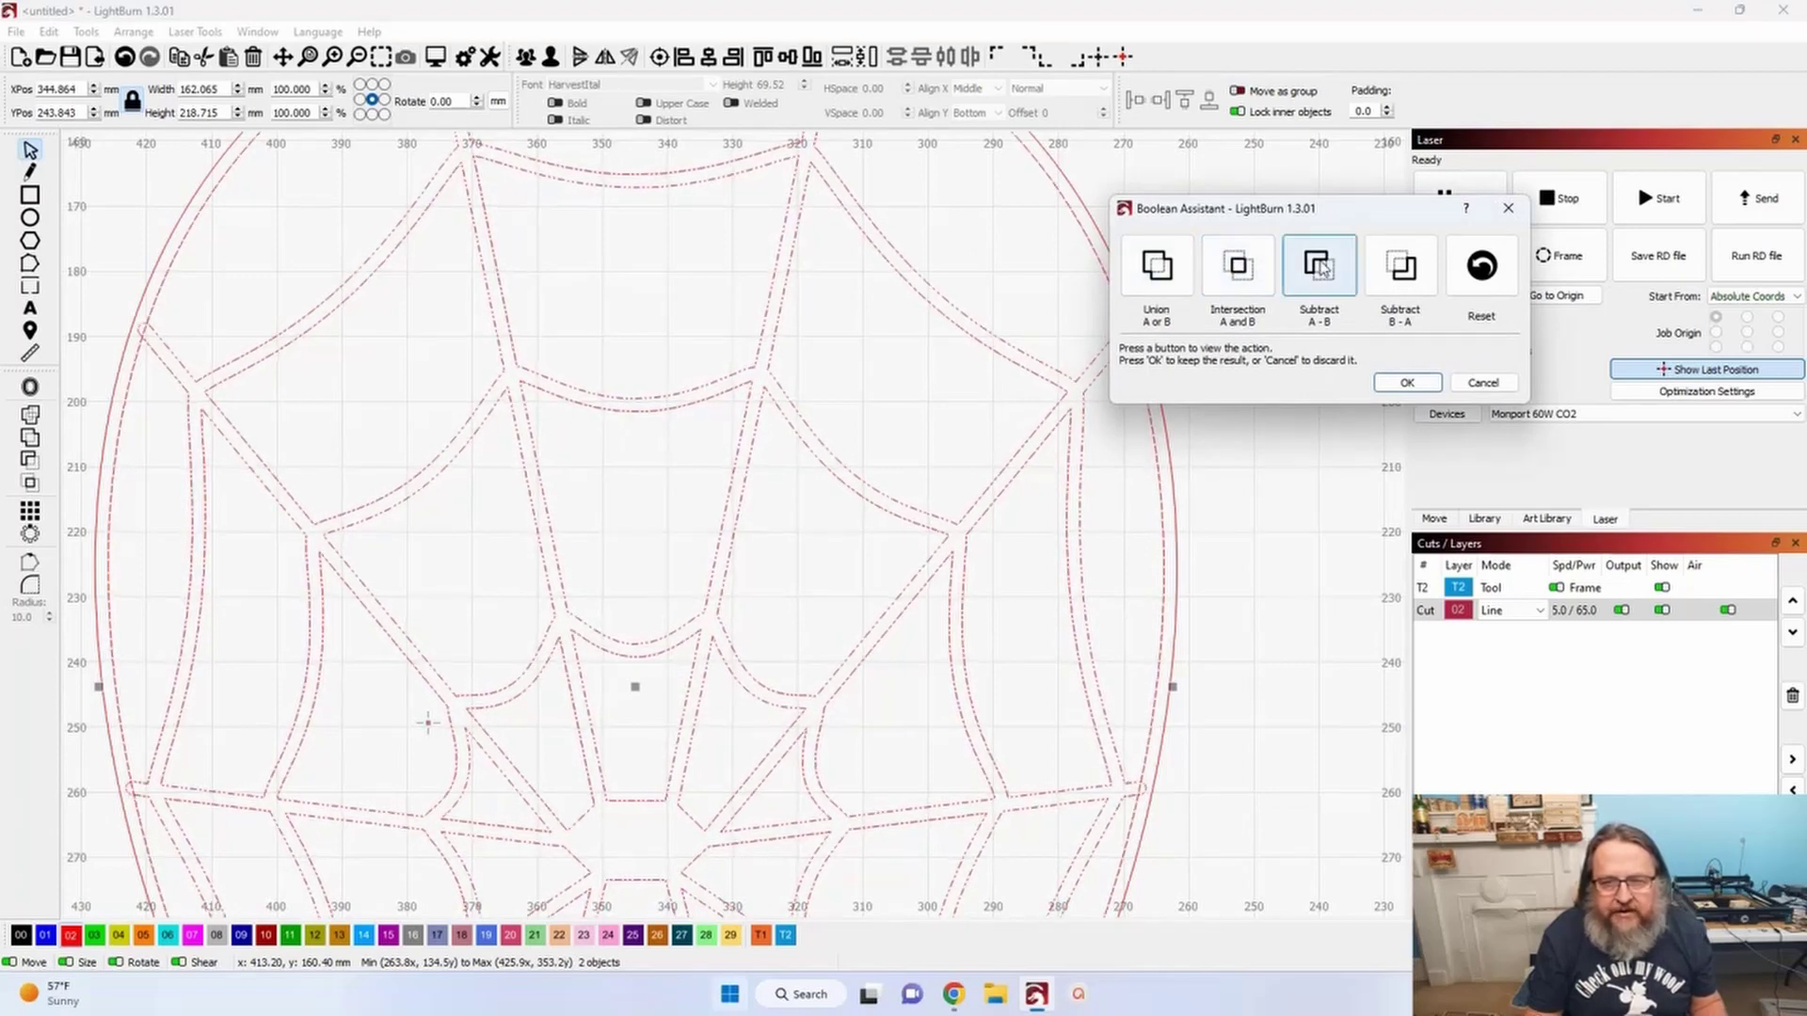
click(1401, 265)
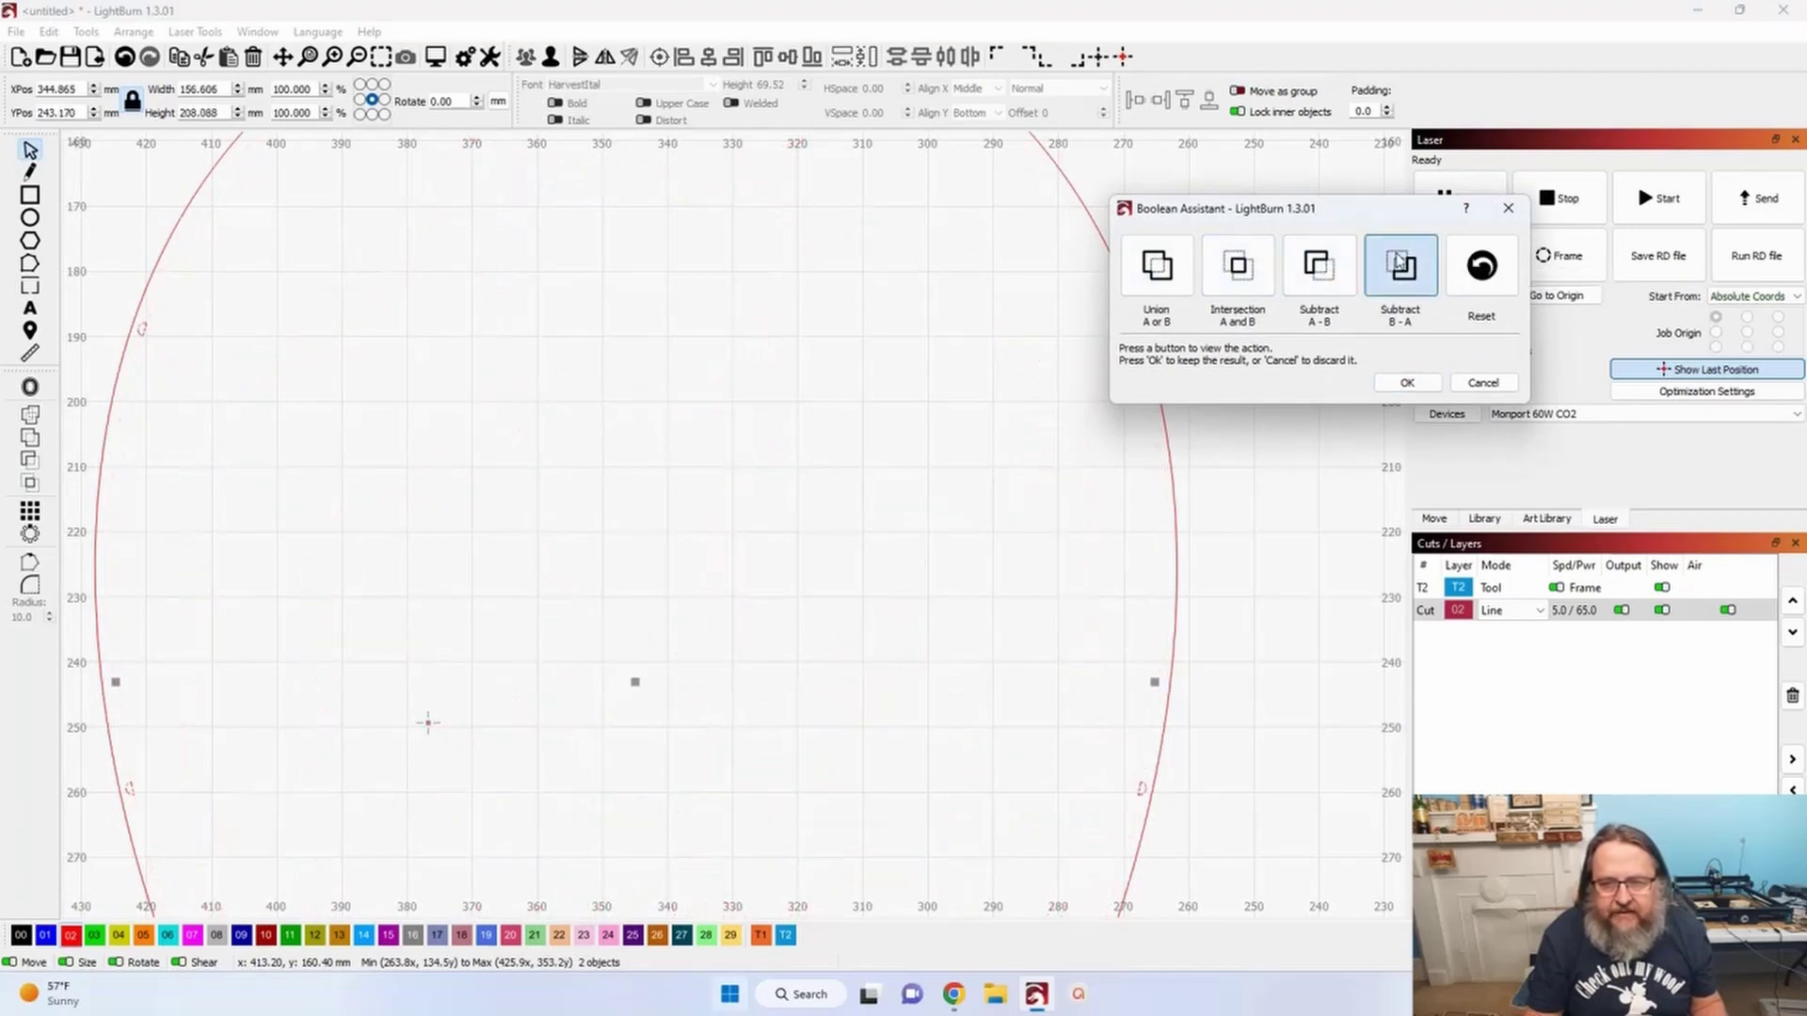
click(1338, 271)
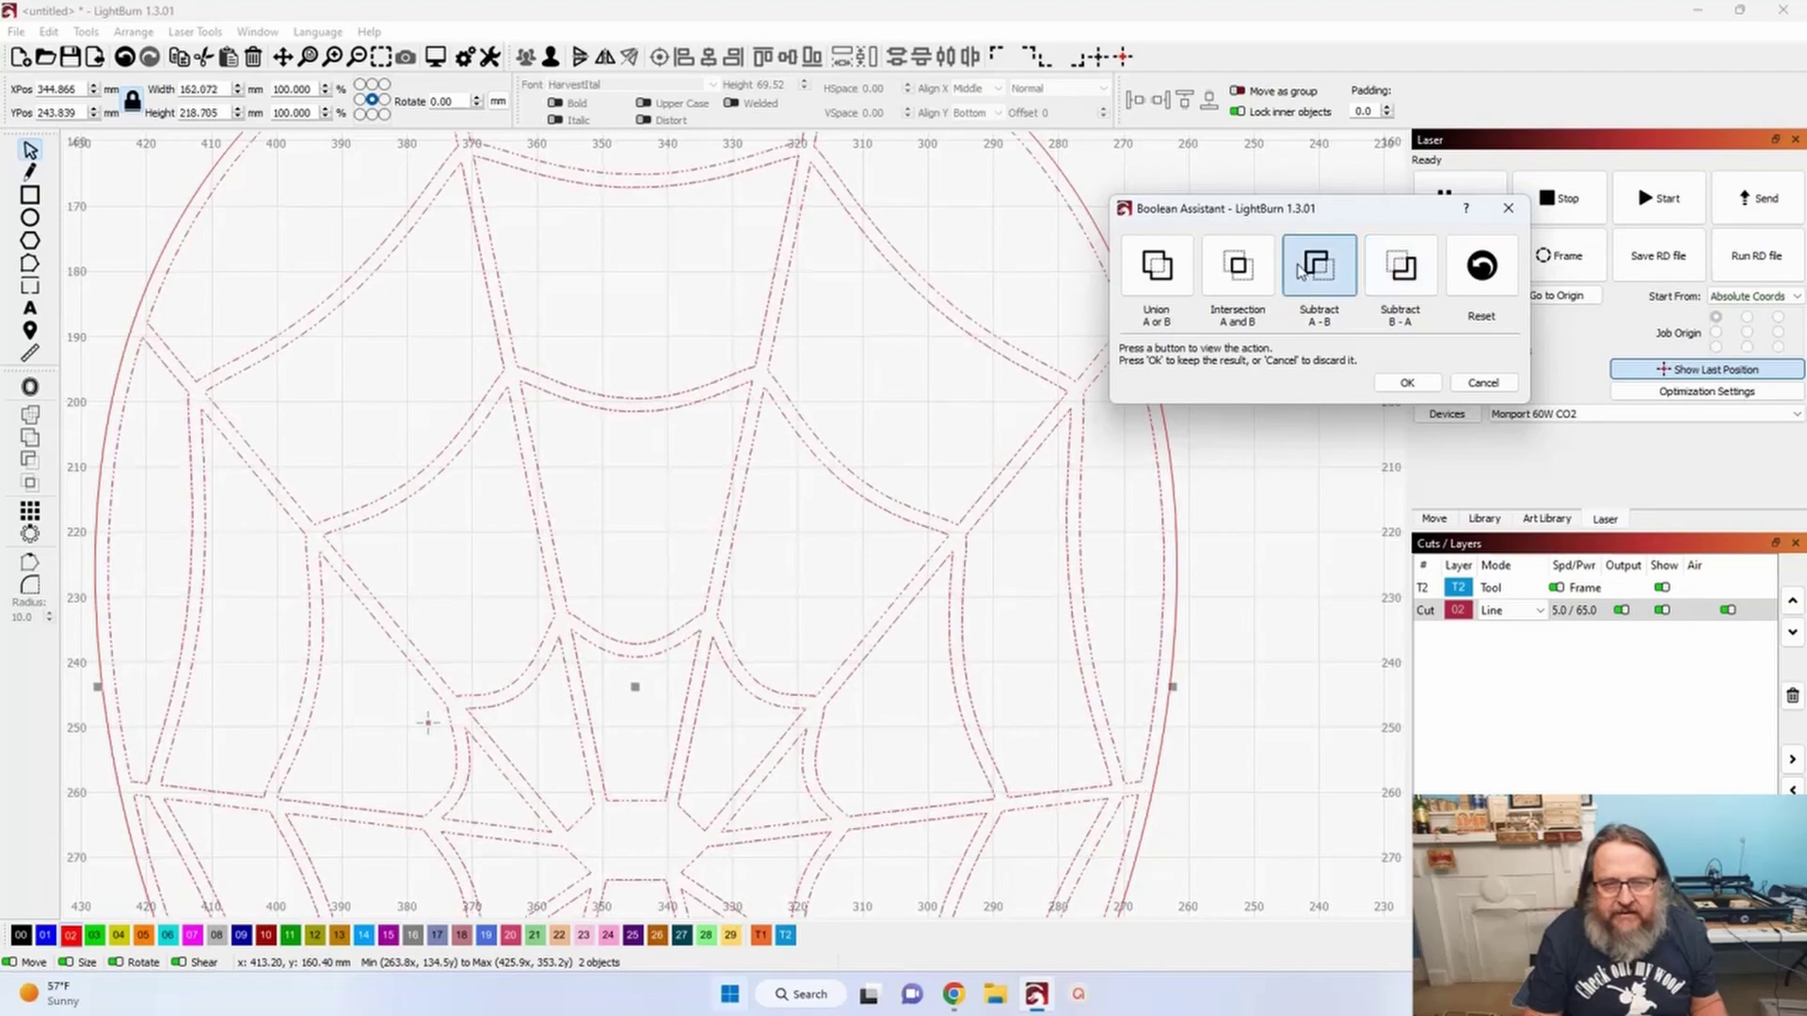
click(1404, 383)
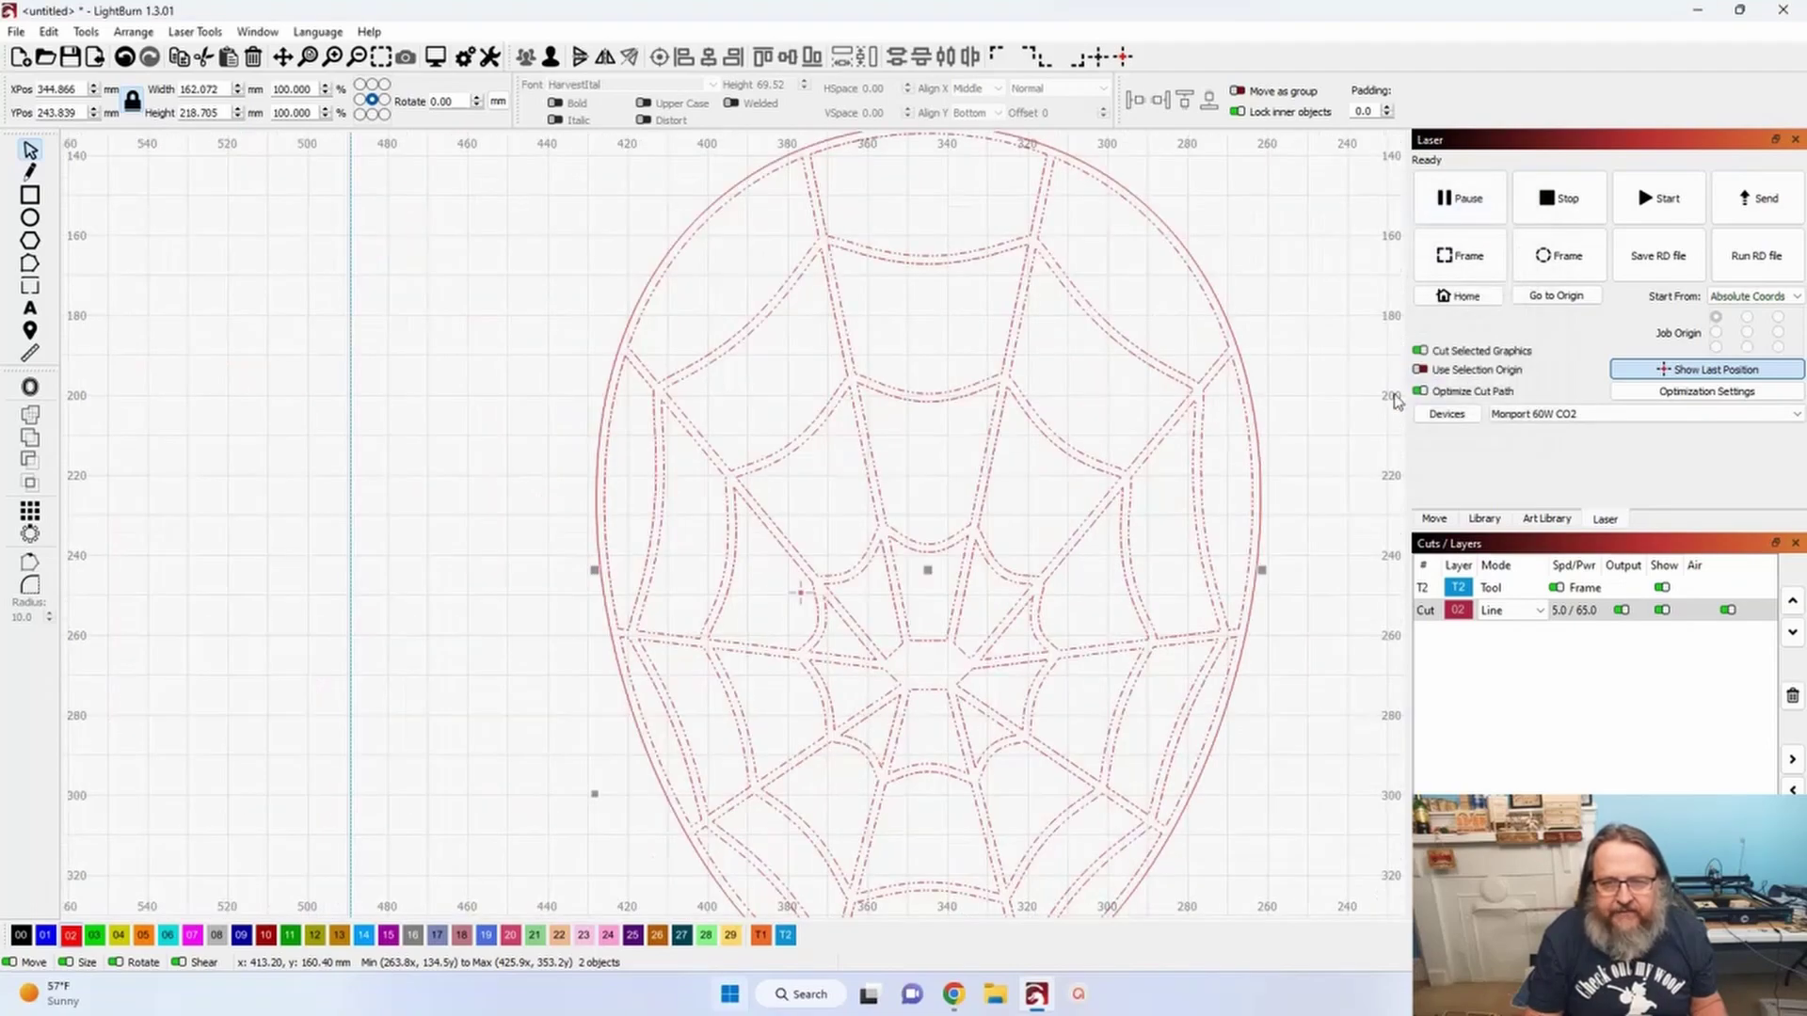
click(653, 500)
drag(653, 500, 445, 436)
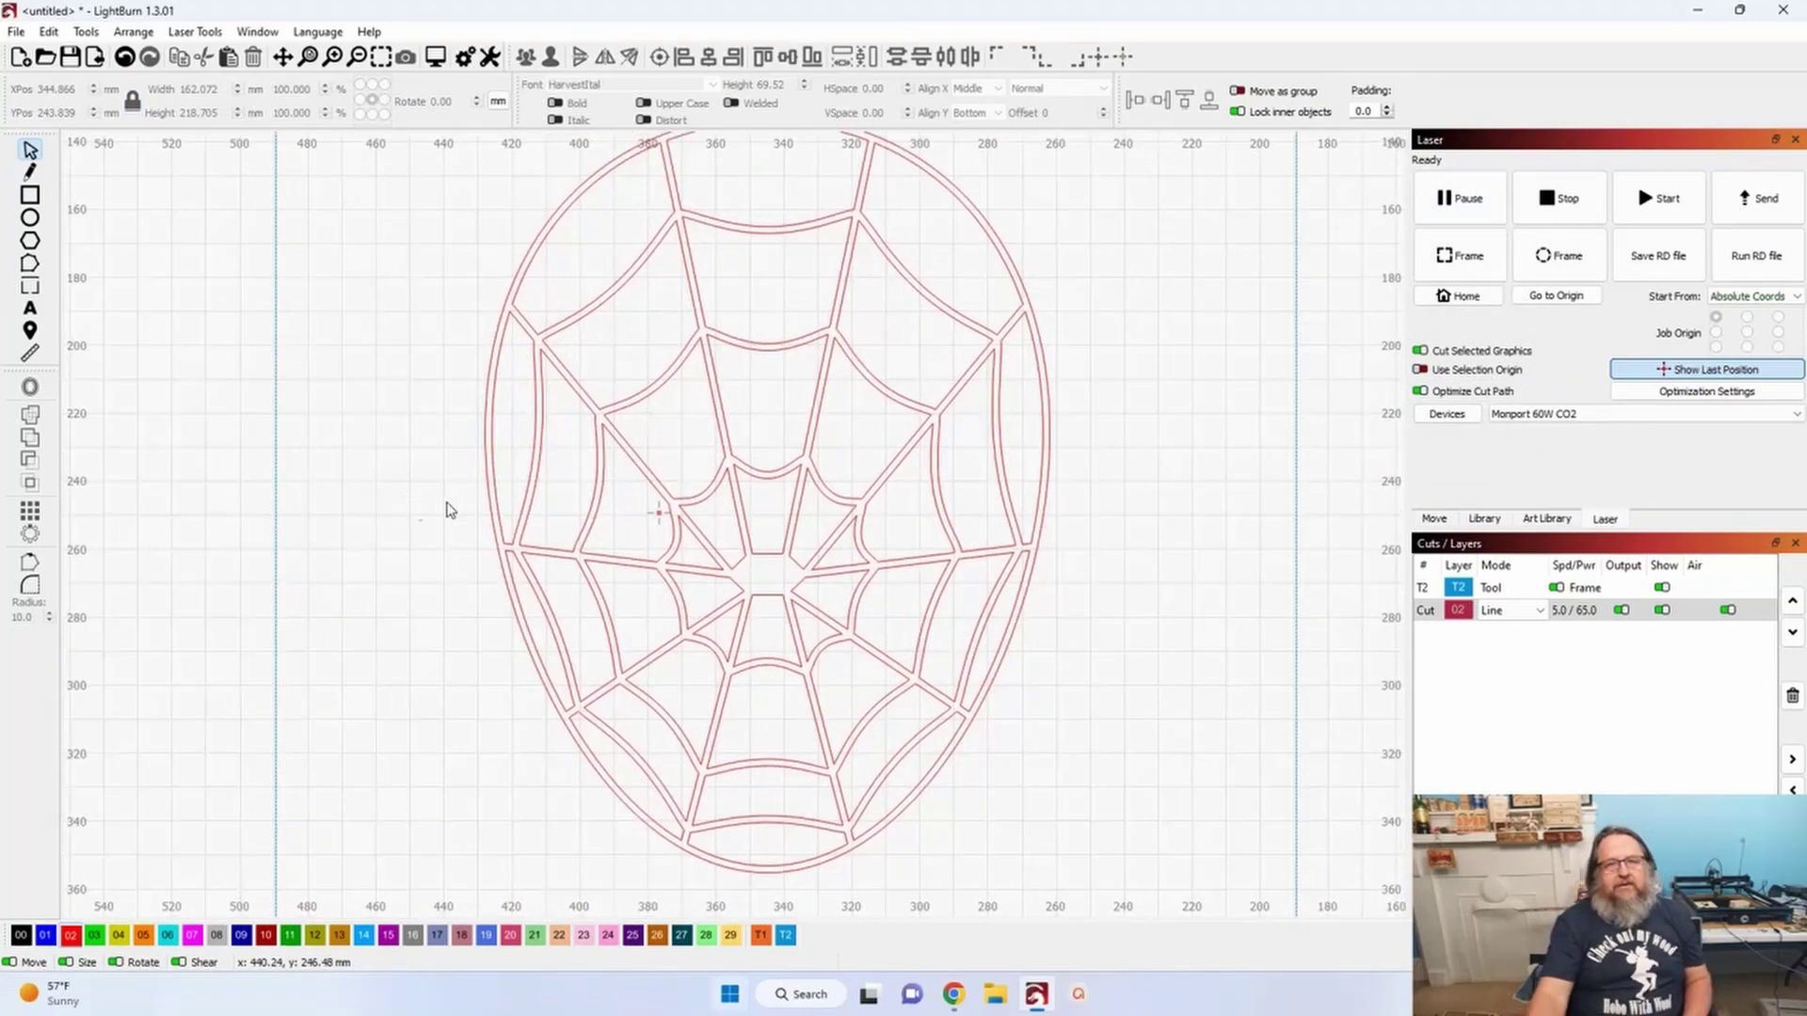
scroll(398, 538, down, 1)
drag(399, 537, 400, 545)
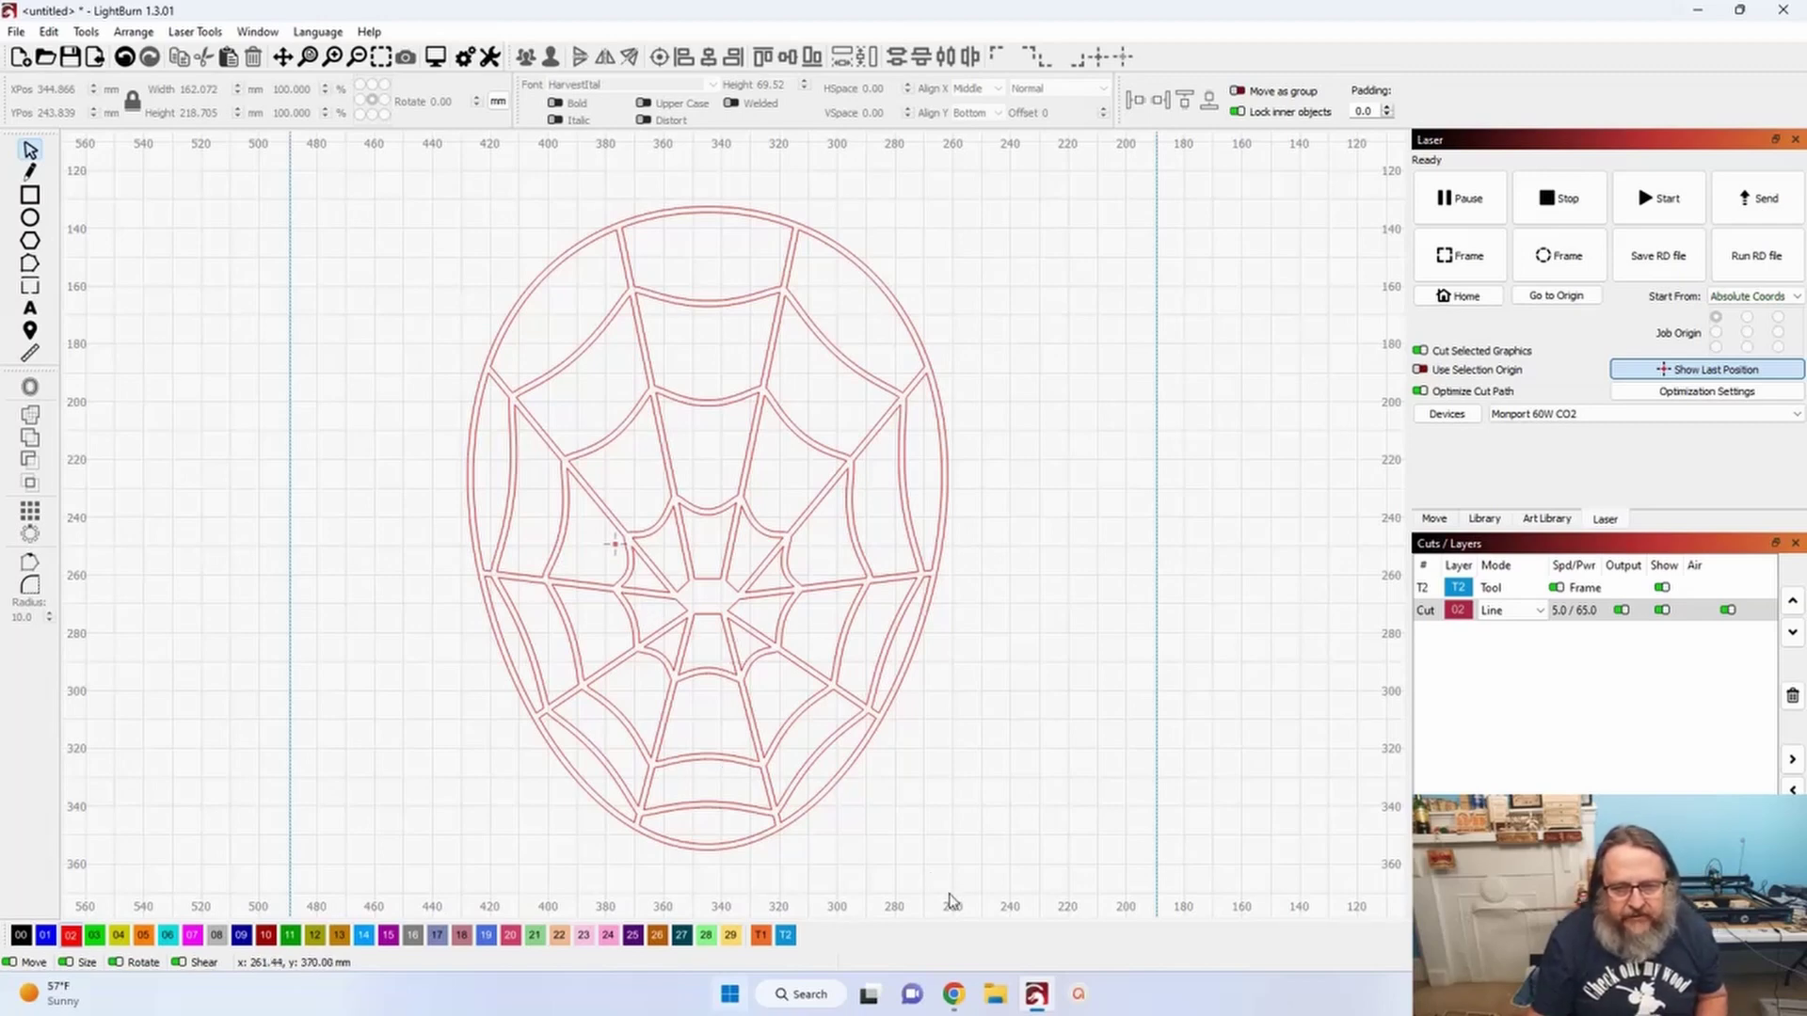
scroll(1034, 847, down, 1)
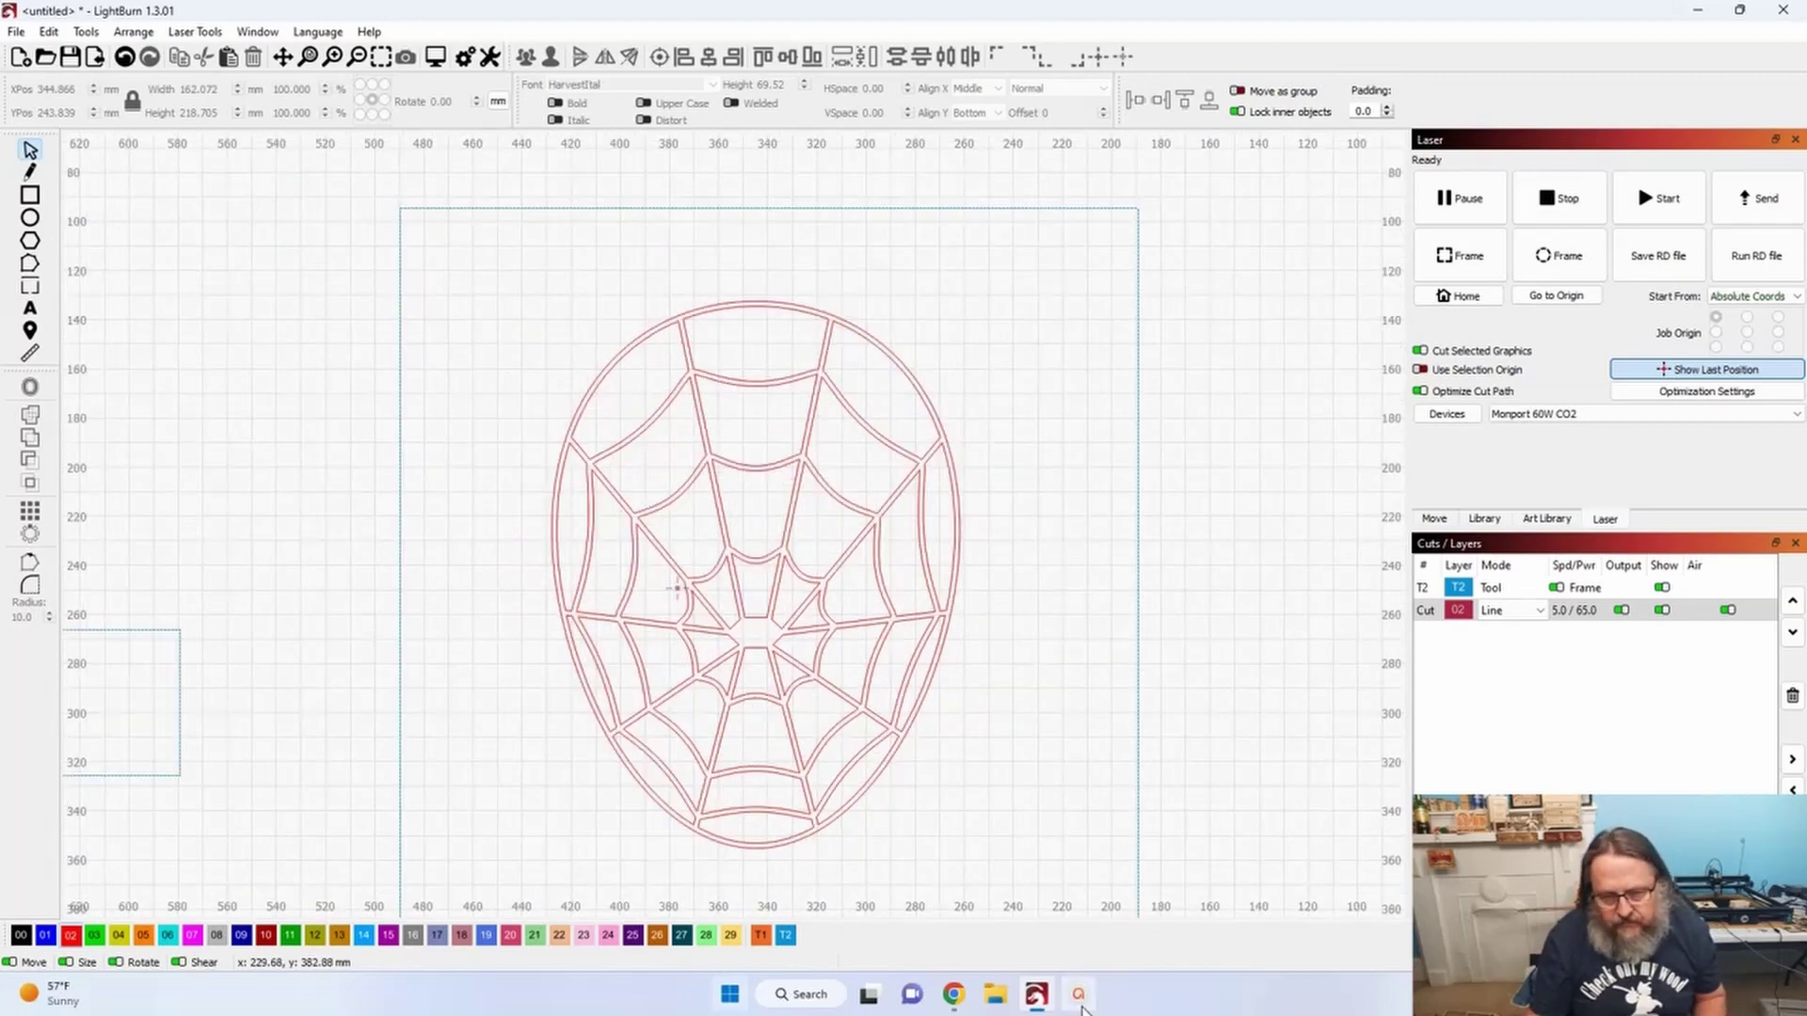
- Switch to Chrome and examine the Spider-Man mask reference image and its Pinterest page, closing that page when done
mouse_move(953, 1005)
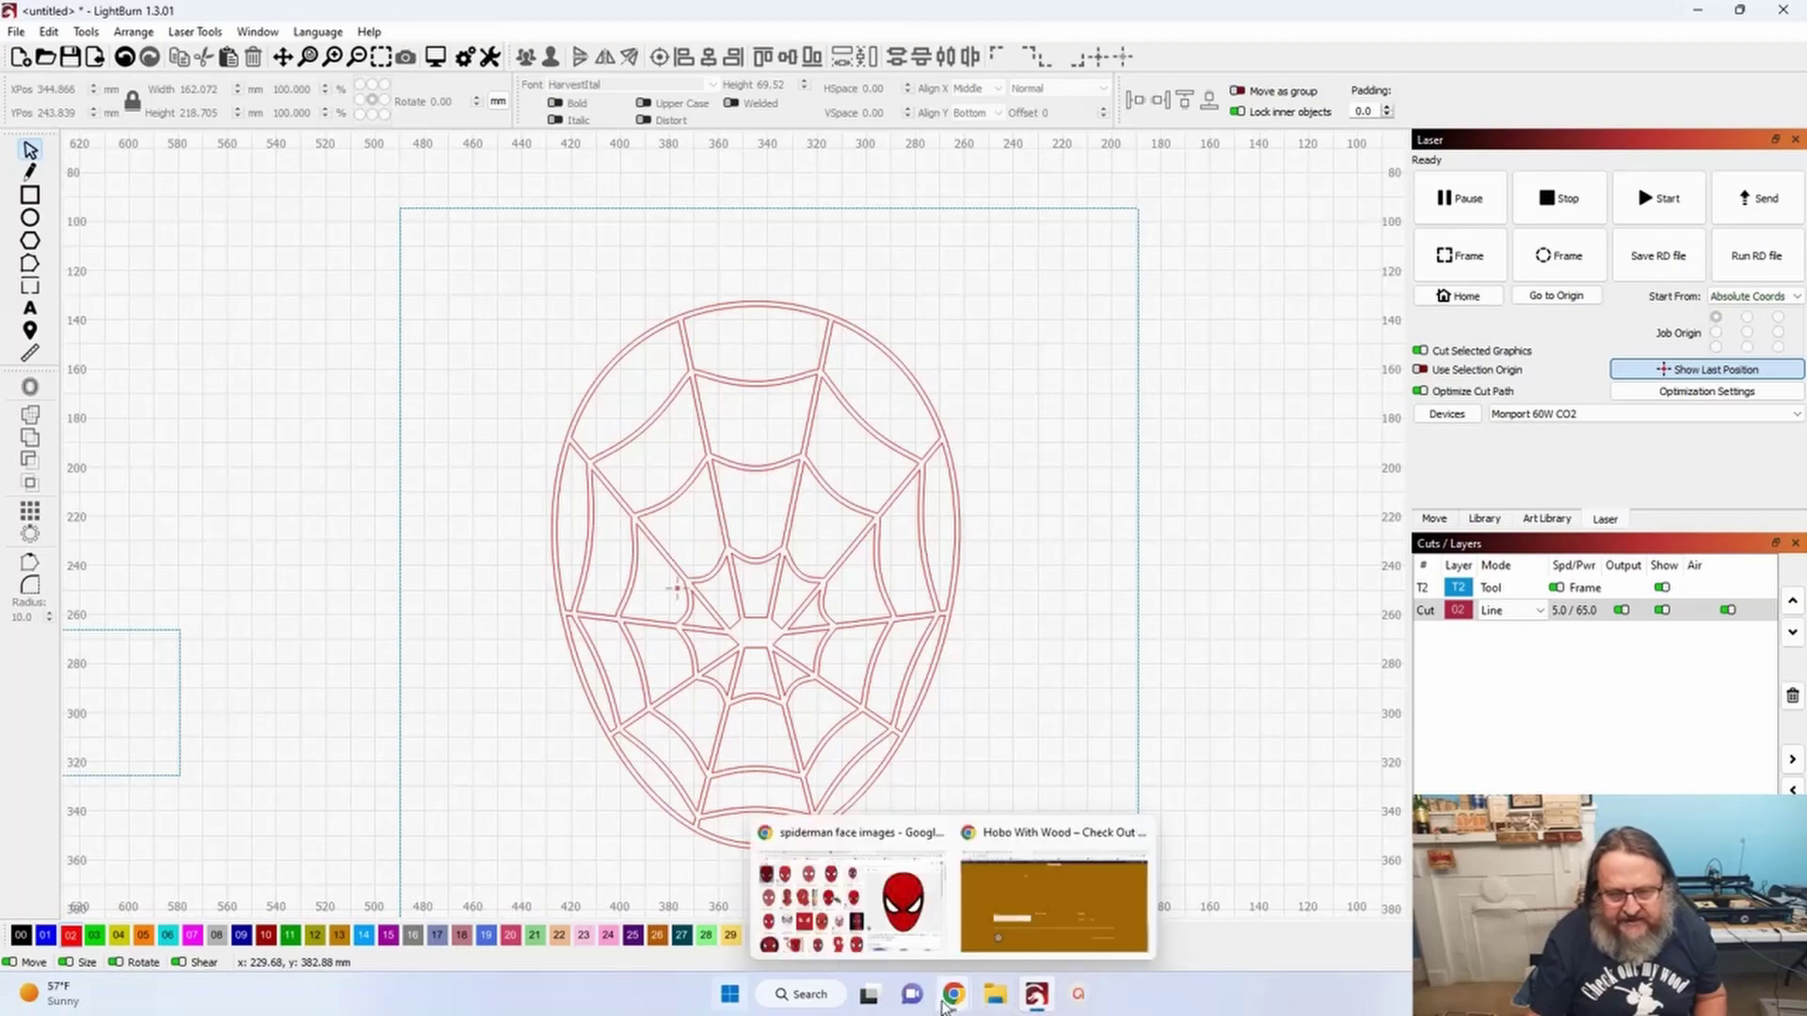
click(875, 932)
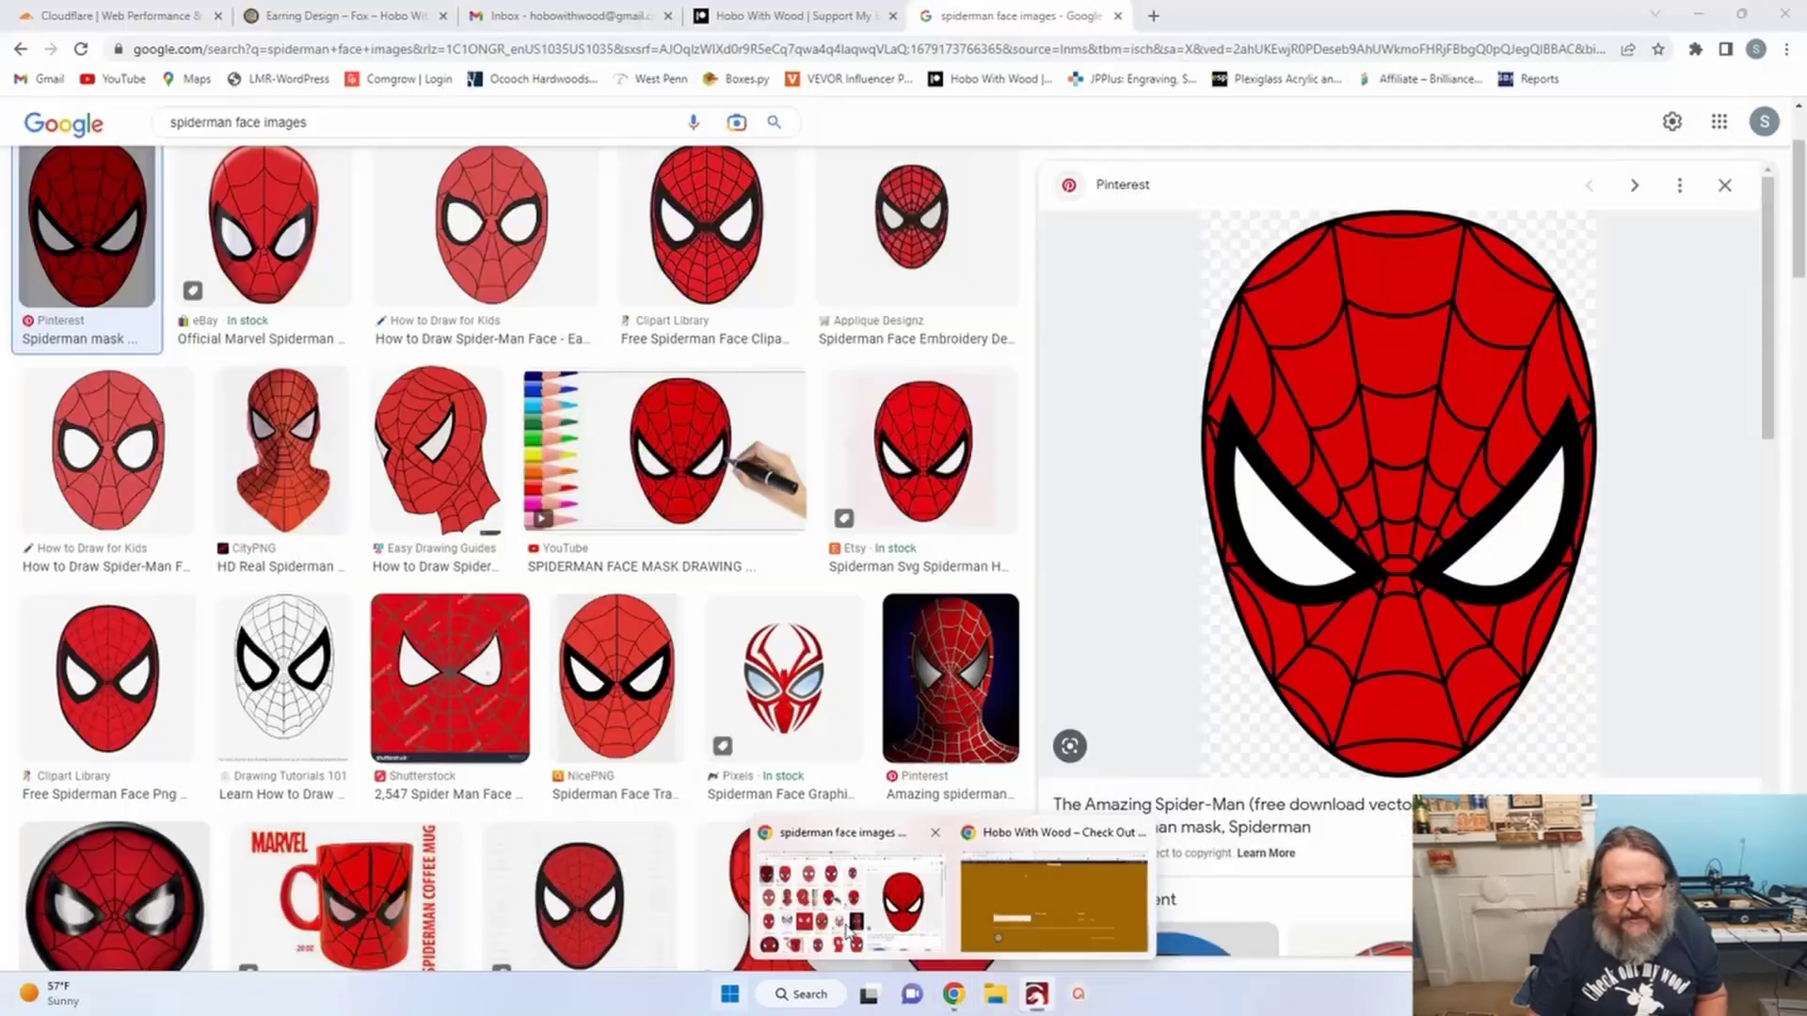
click(1404, 554)
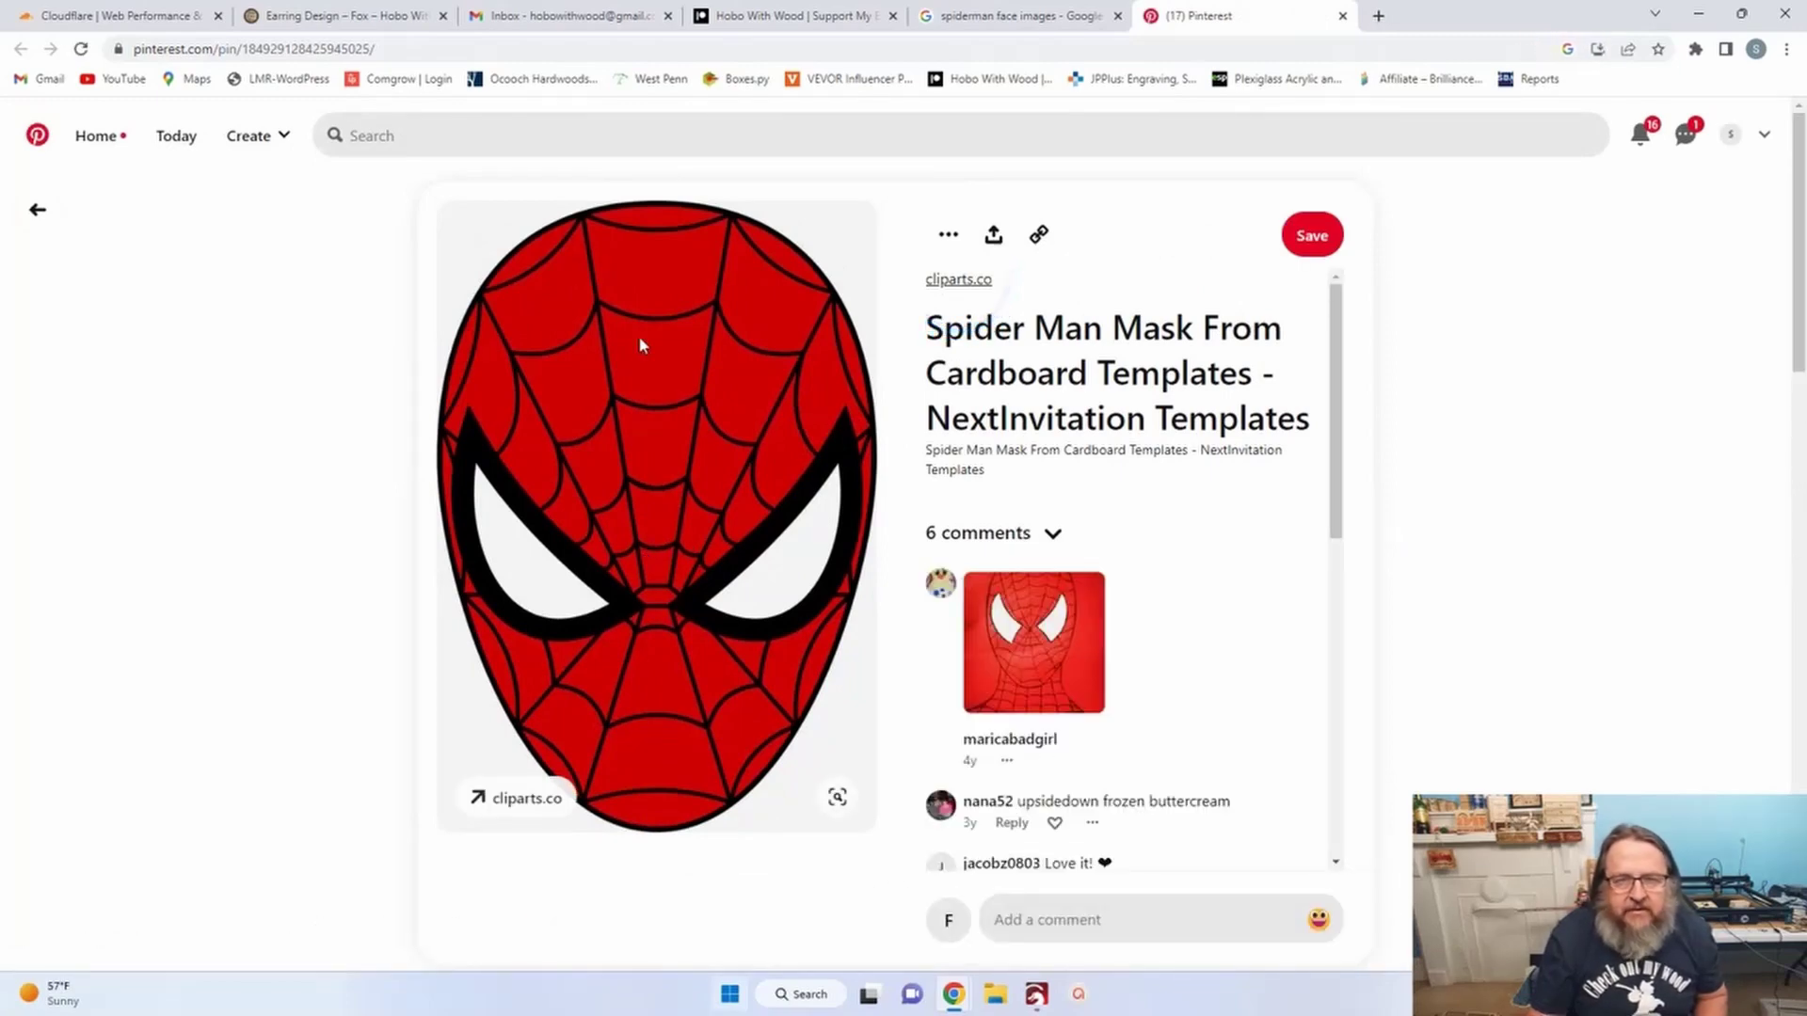
click(1342, 16)
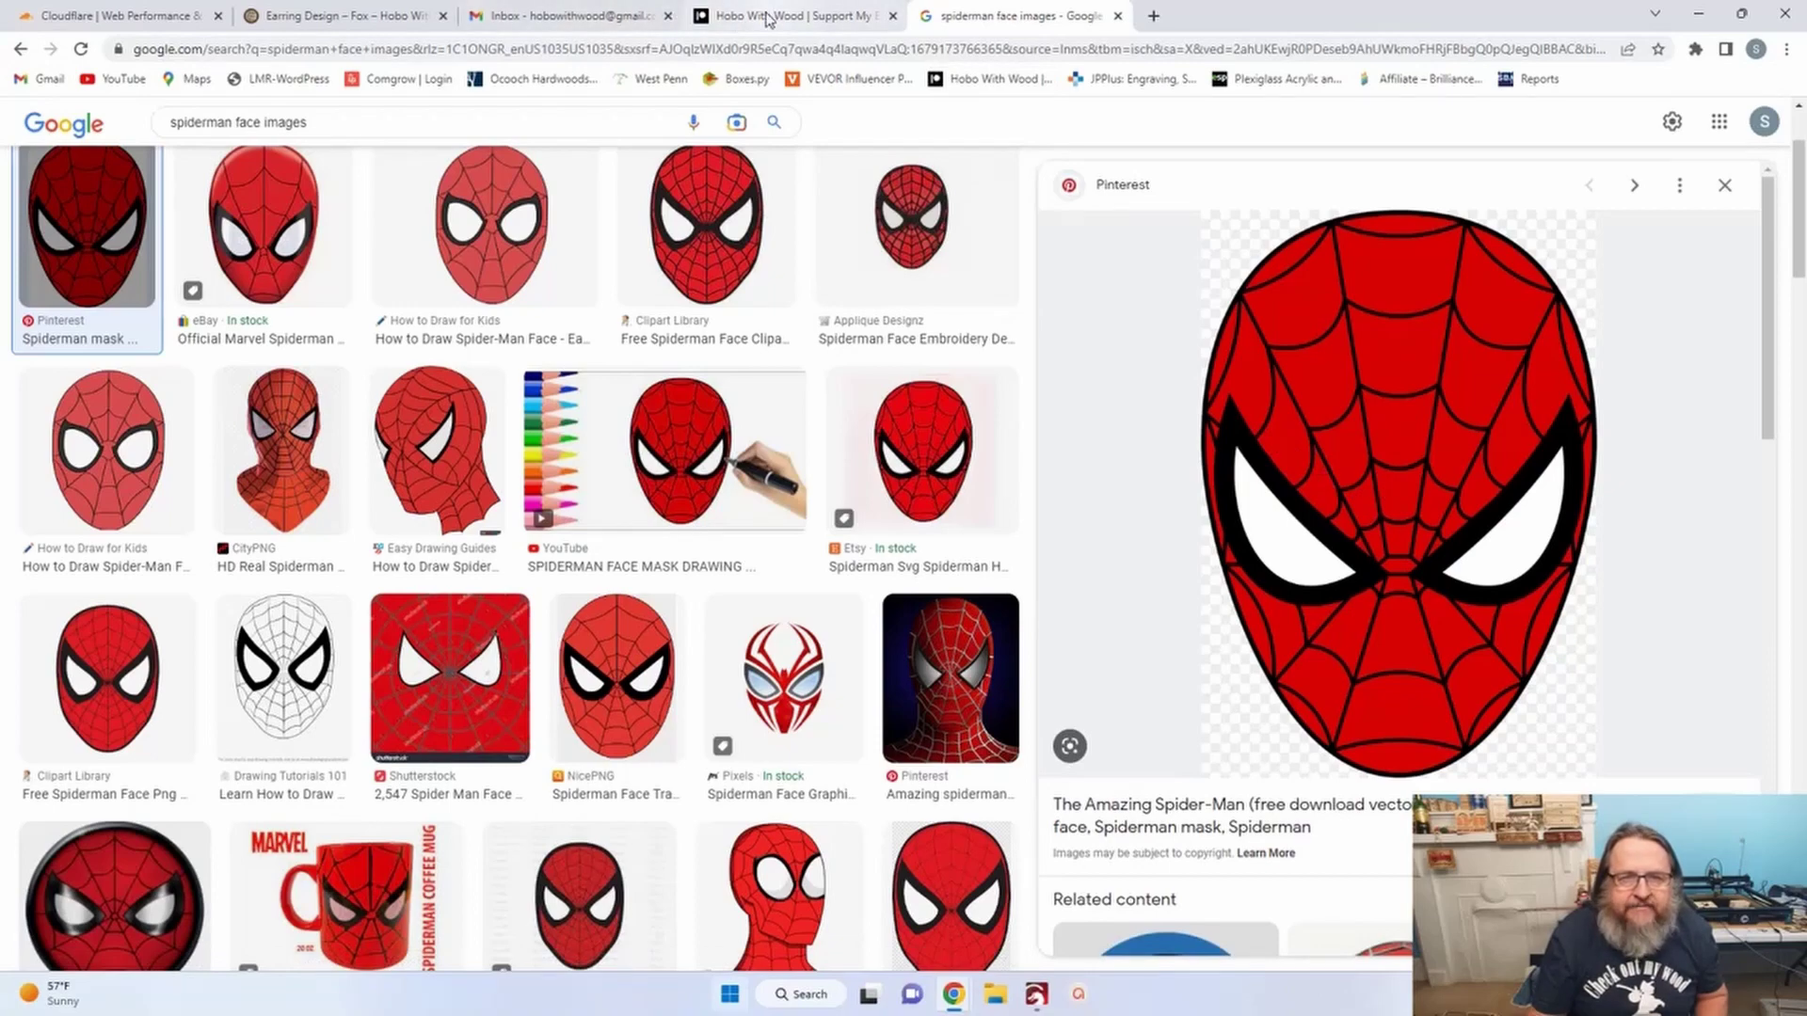
- Switch to LightBurn, add the Spidey1 graphic from the Spidey art library and place it beside the square template, inside the work area
click(1043, 999)
scroll(984, 815, down, 5)
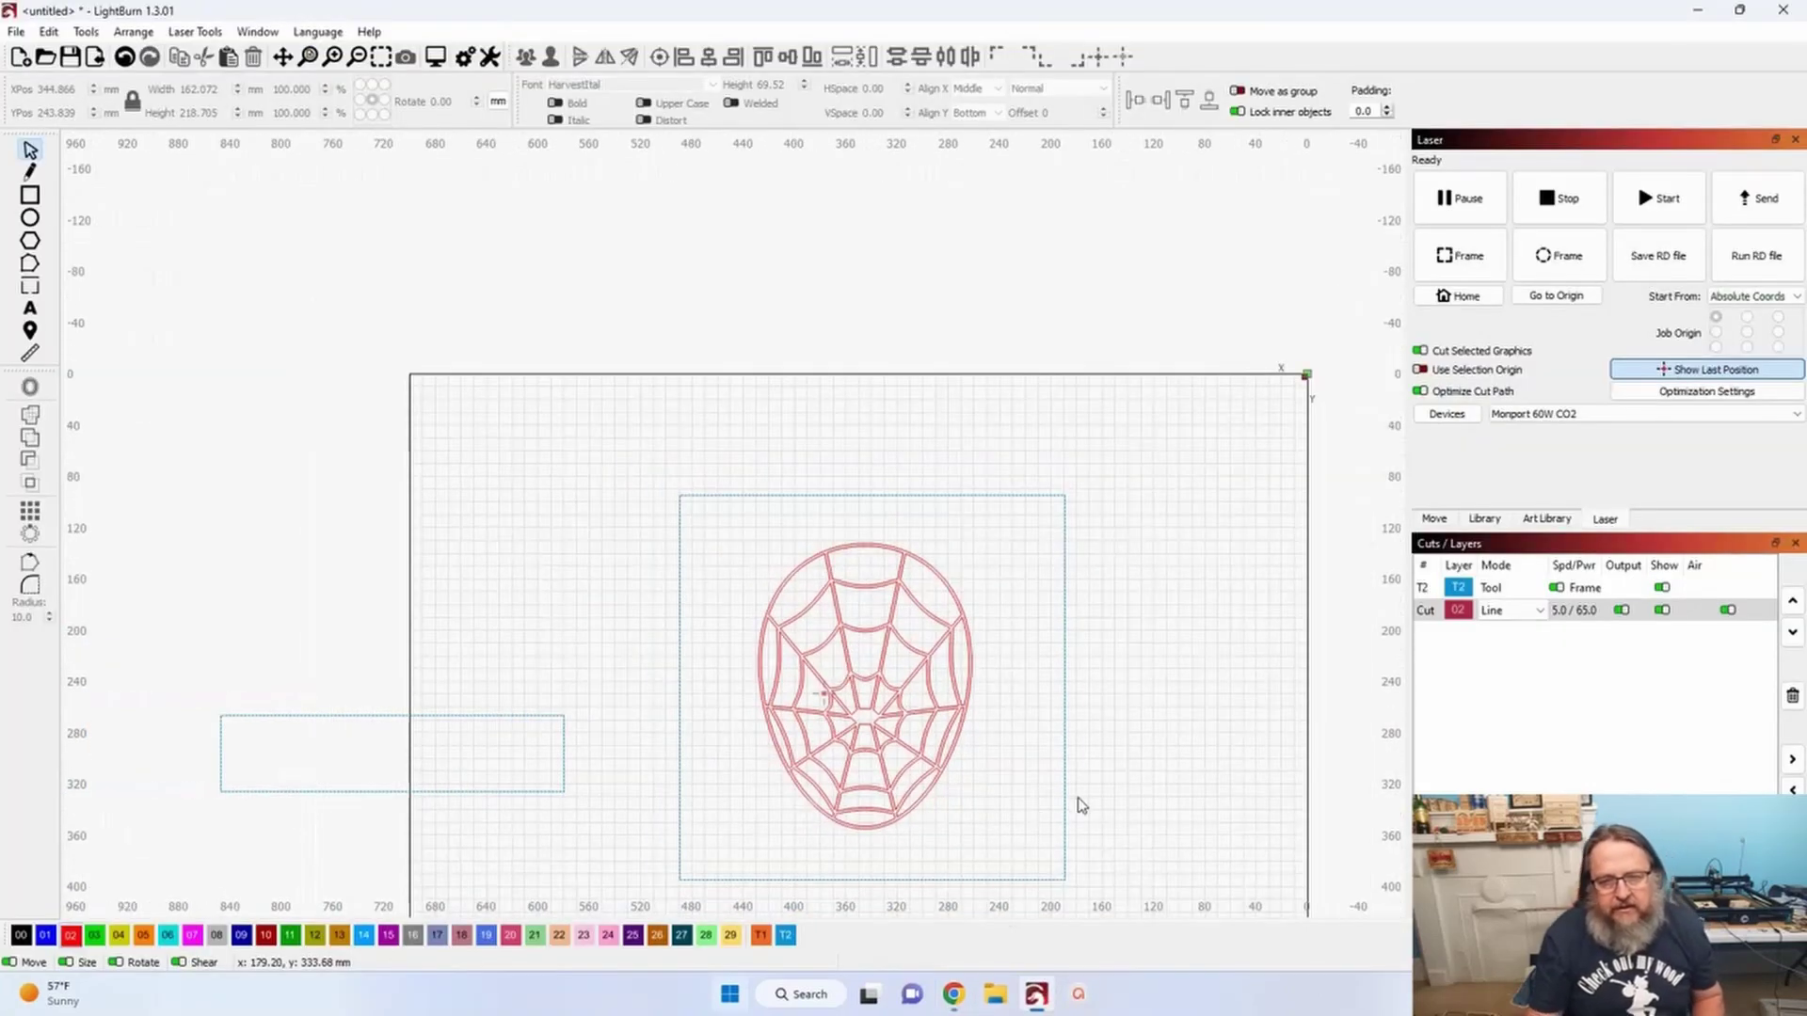
drag(977, 694, 981, 688)
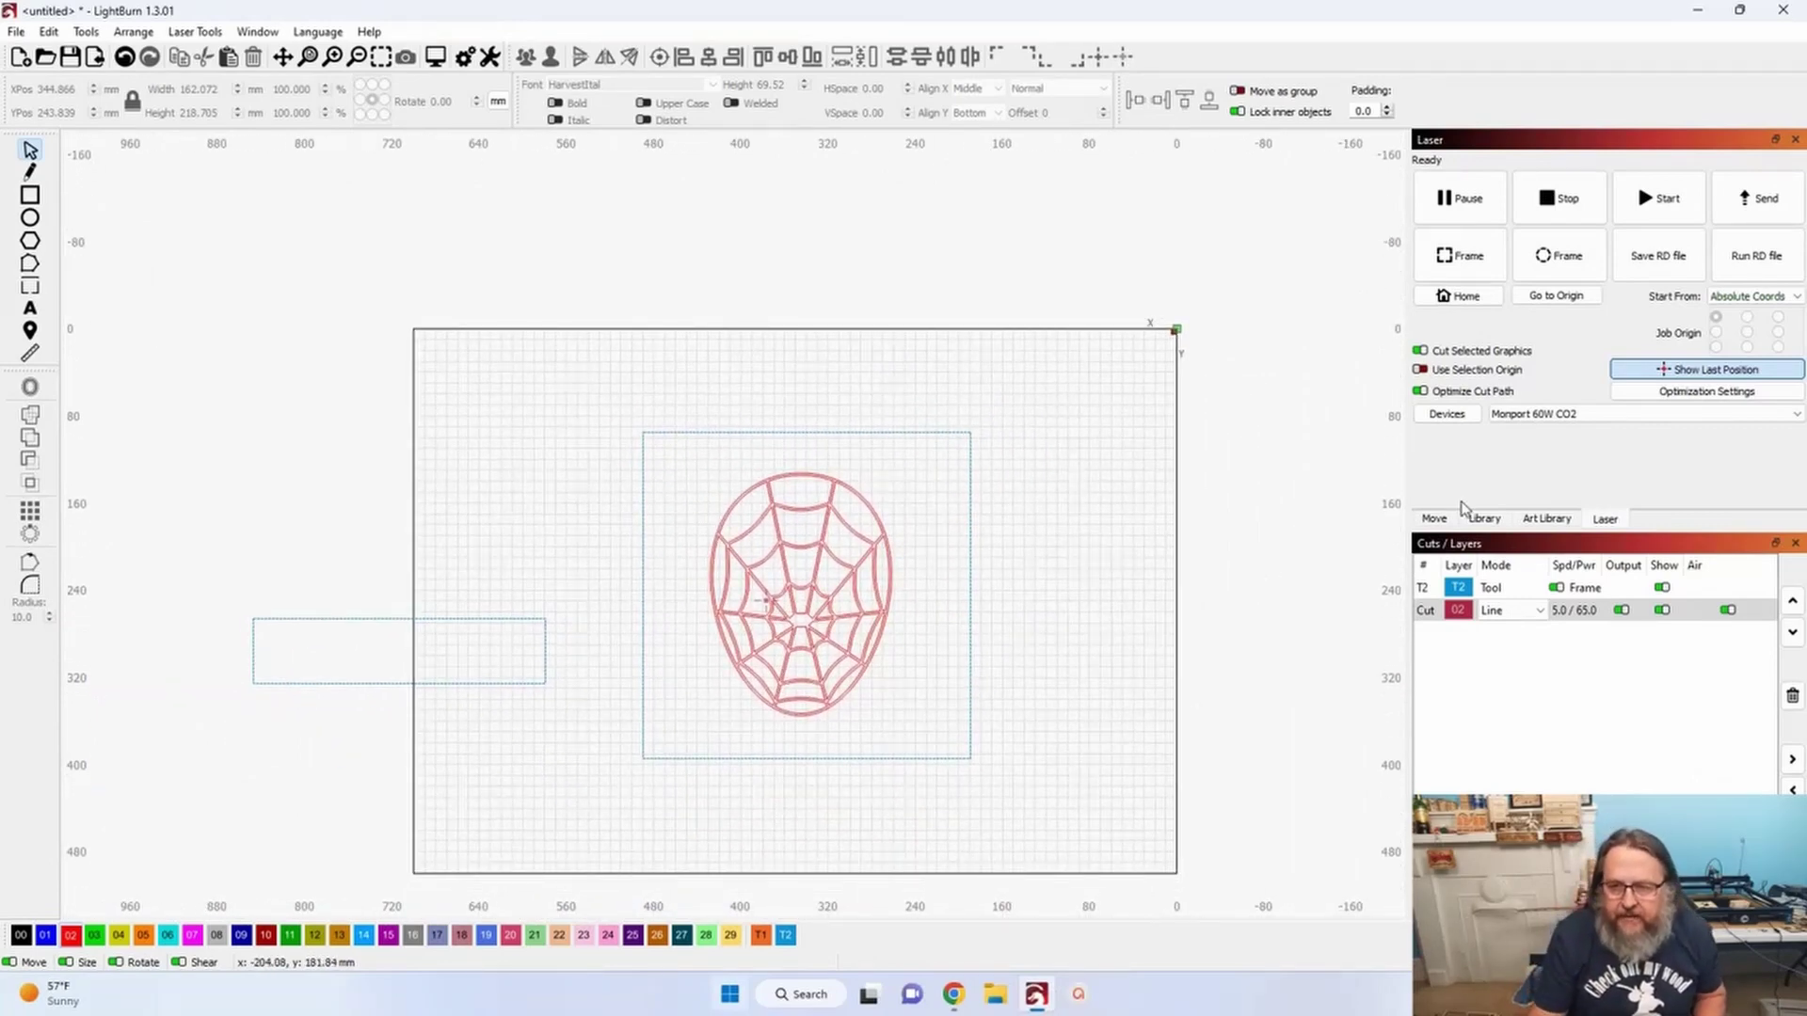
click(1480, 520)
click(1534, 523)
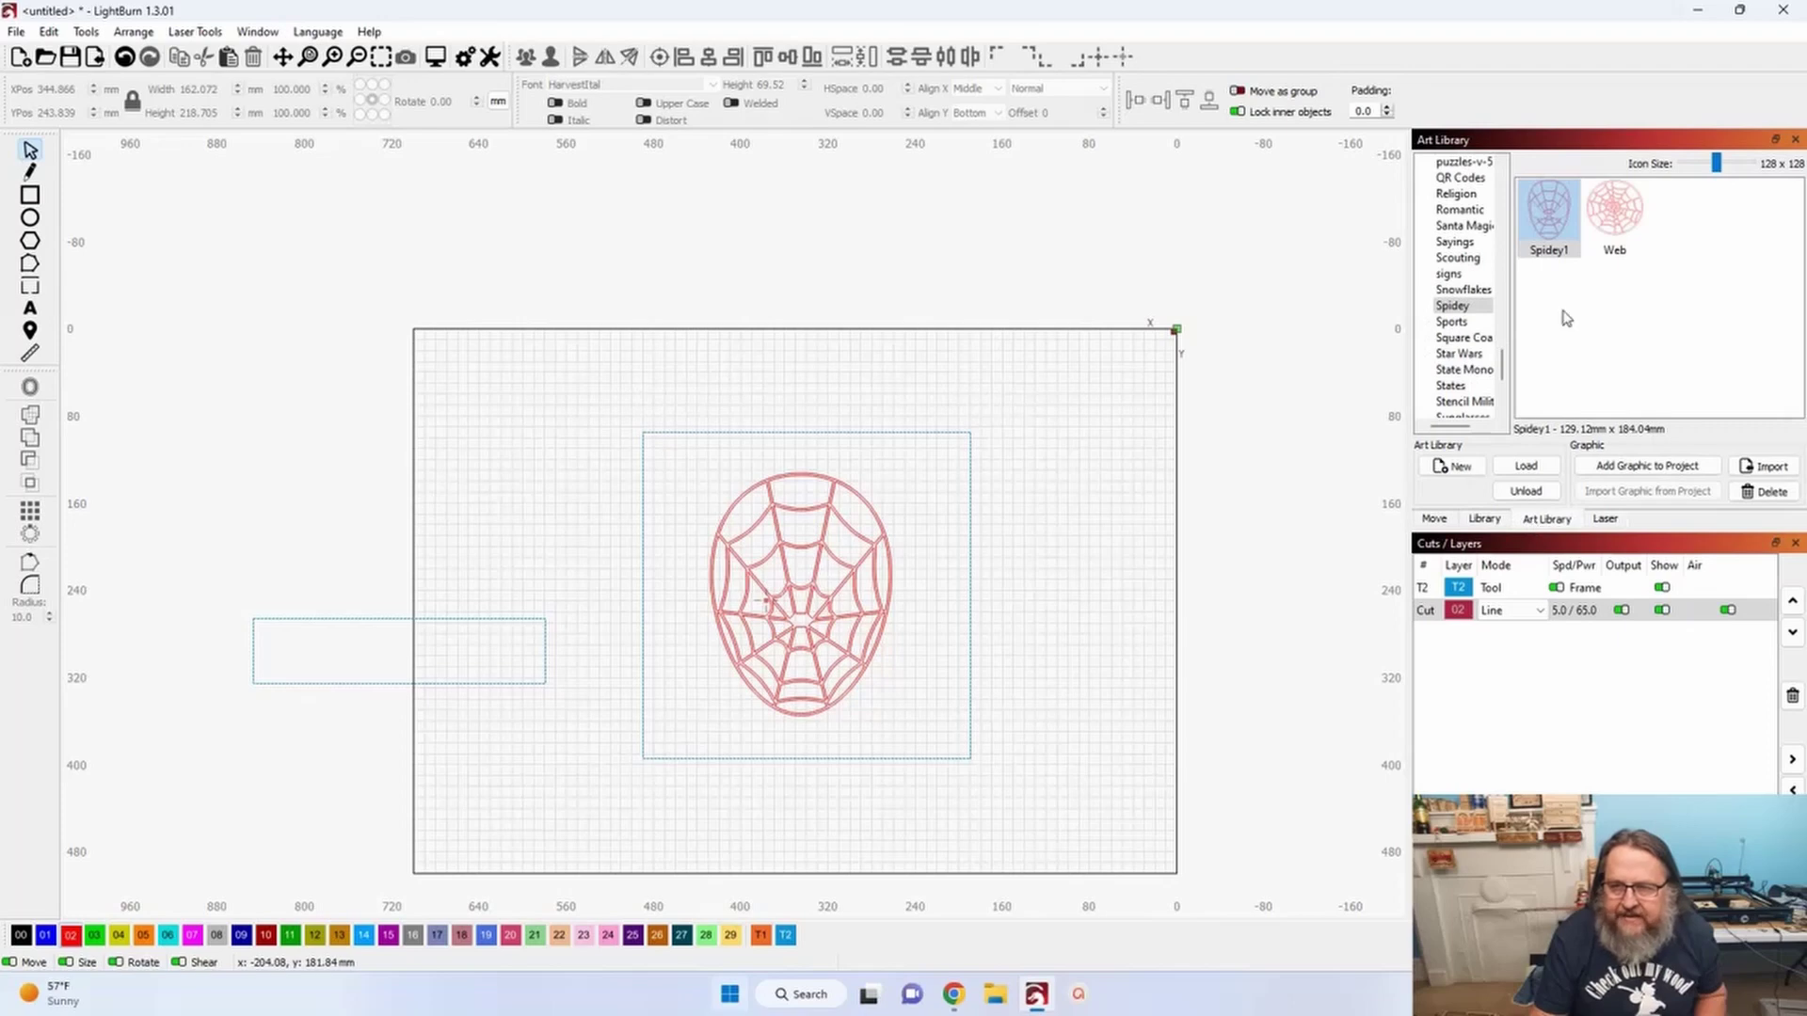
click(1564, 207)
click(1646, 466)
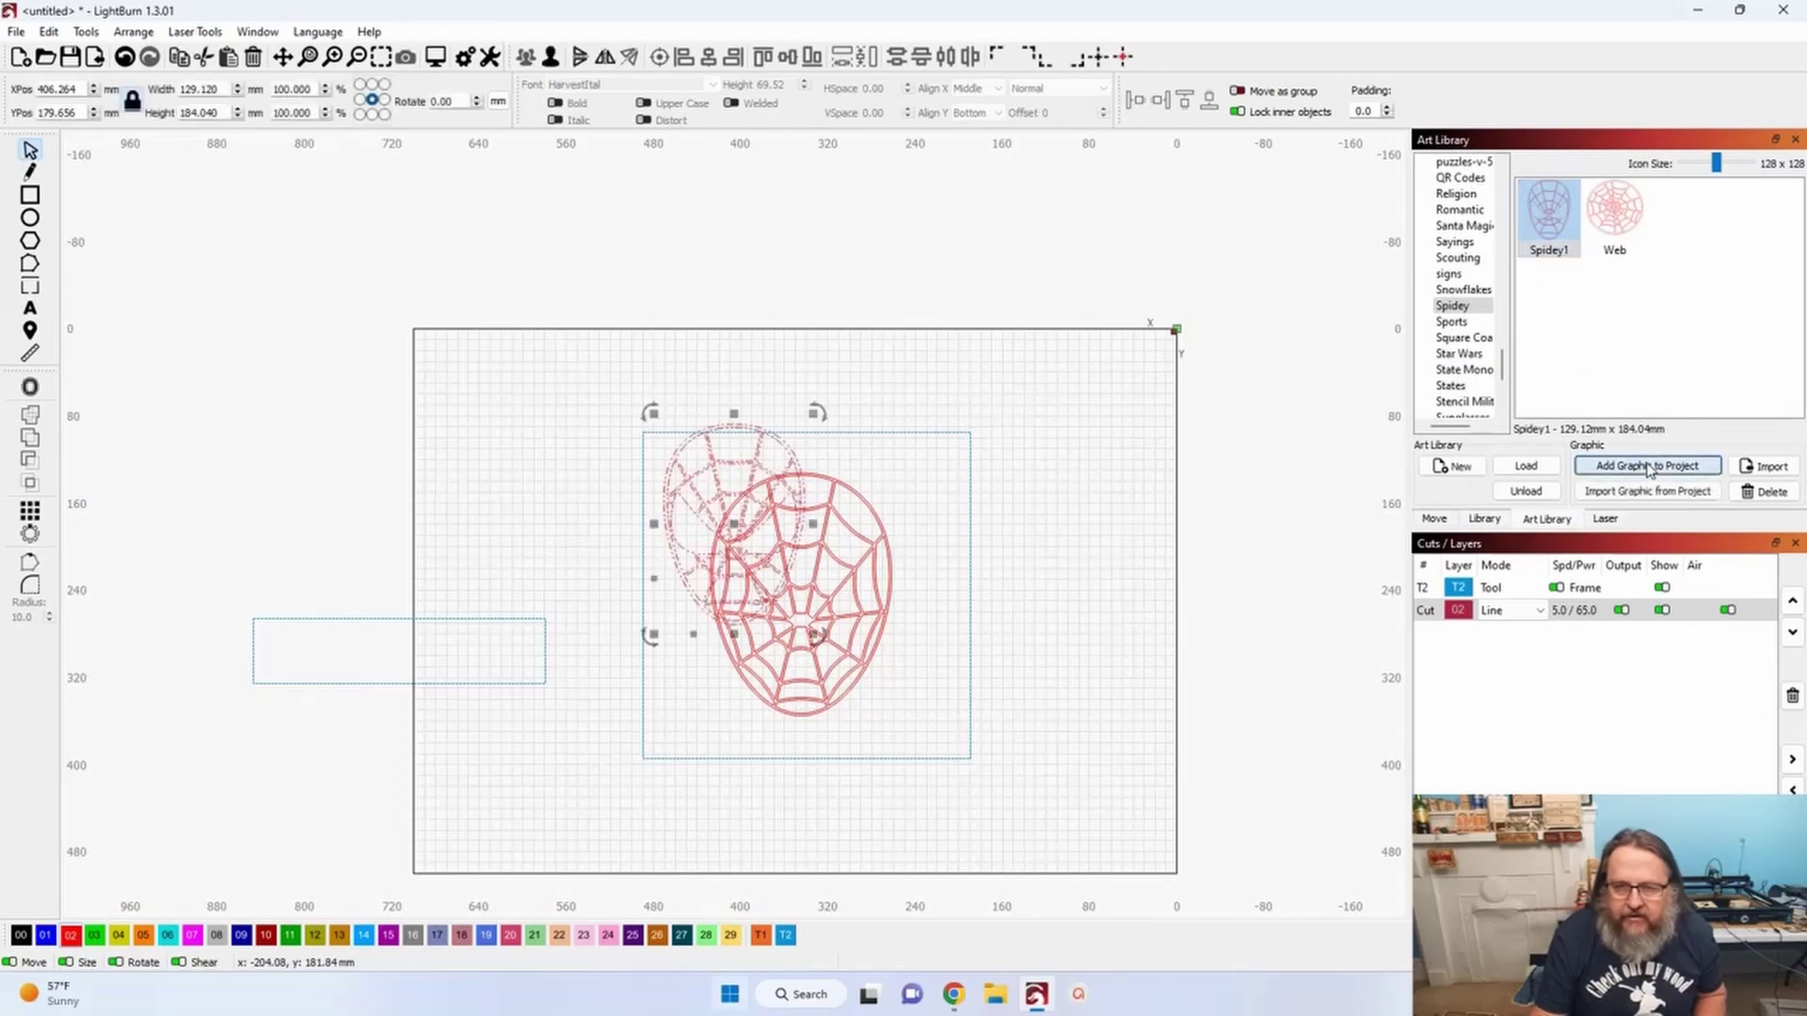
drag(726, 531, 1065, 602)
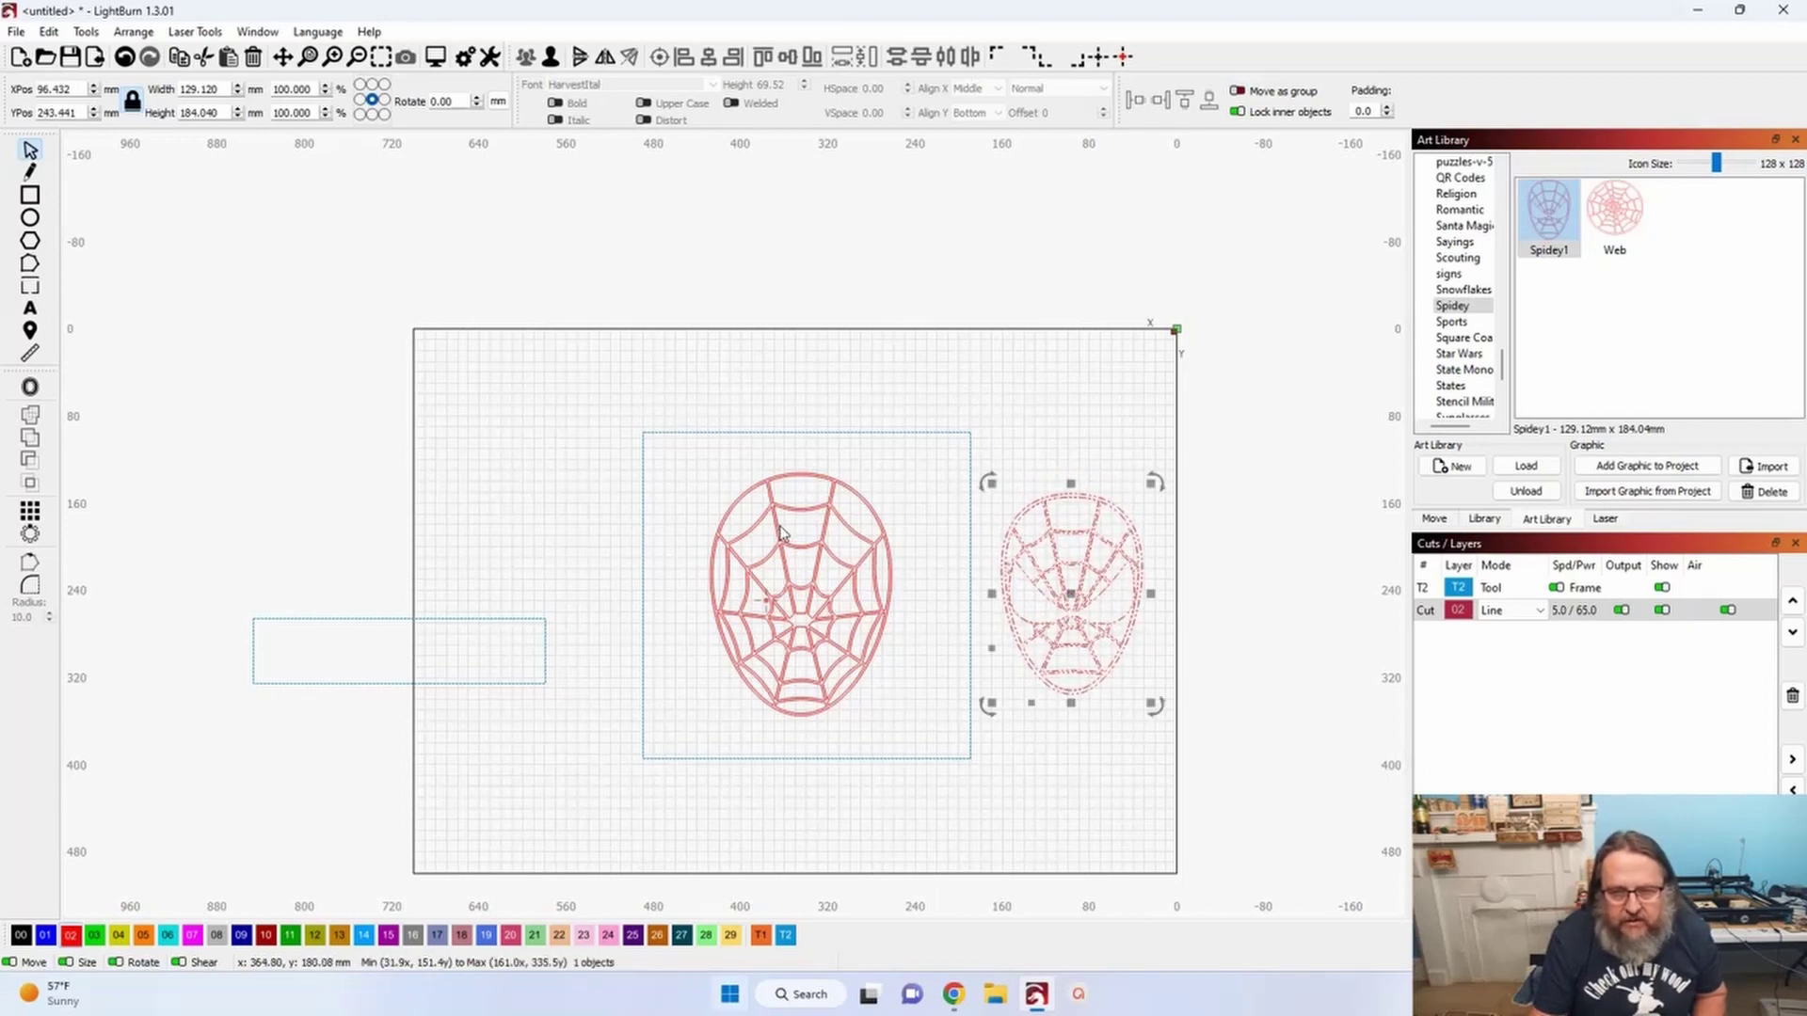
- Resize the egg-shaped web mask inside the square template to about 156 mm wide and 218 mm high
drag(700, 468, 927, 739)
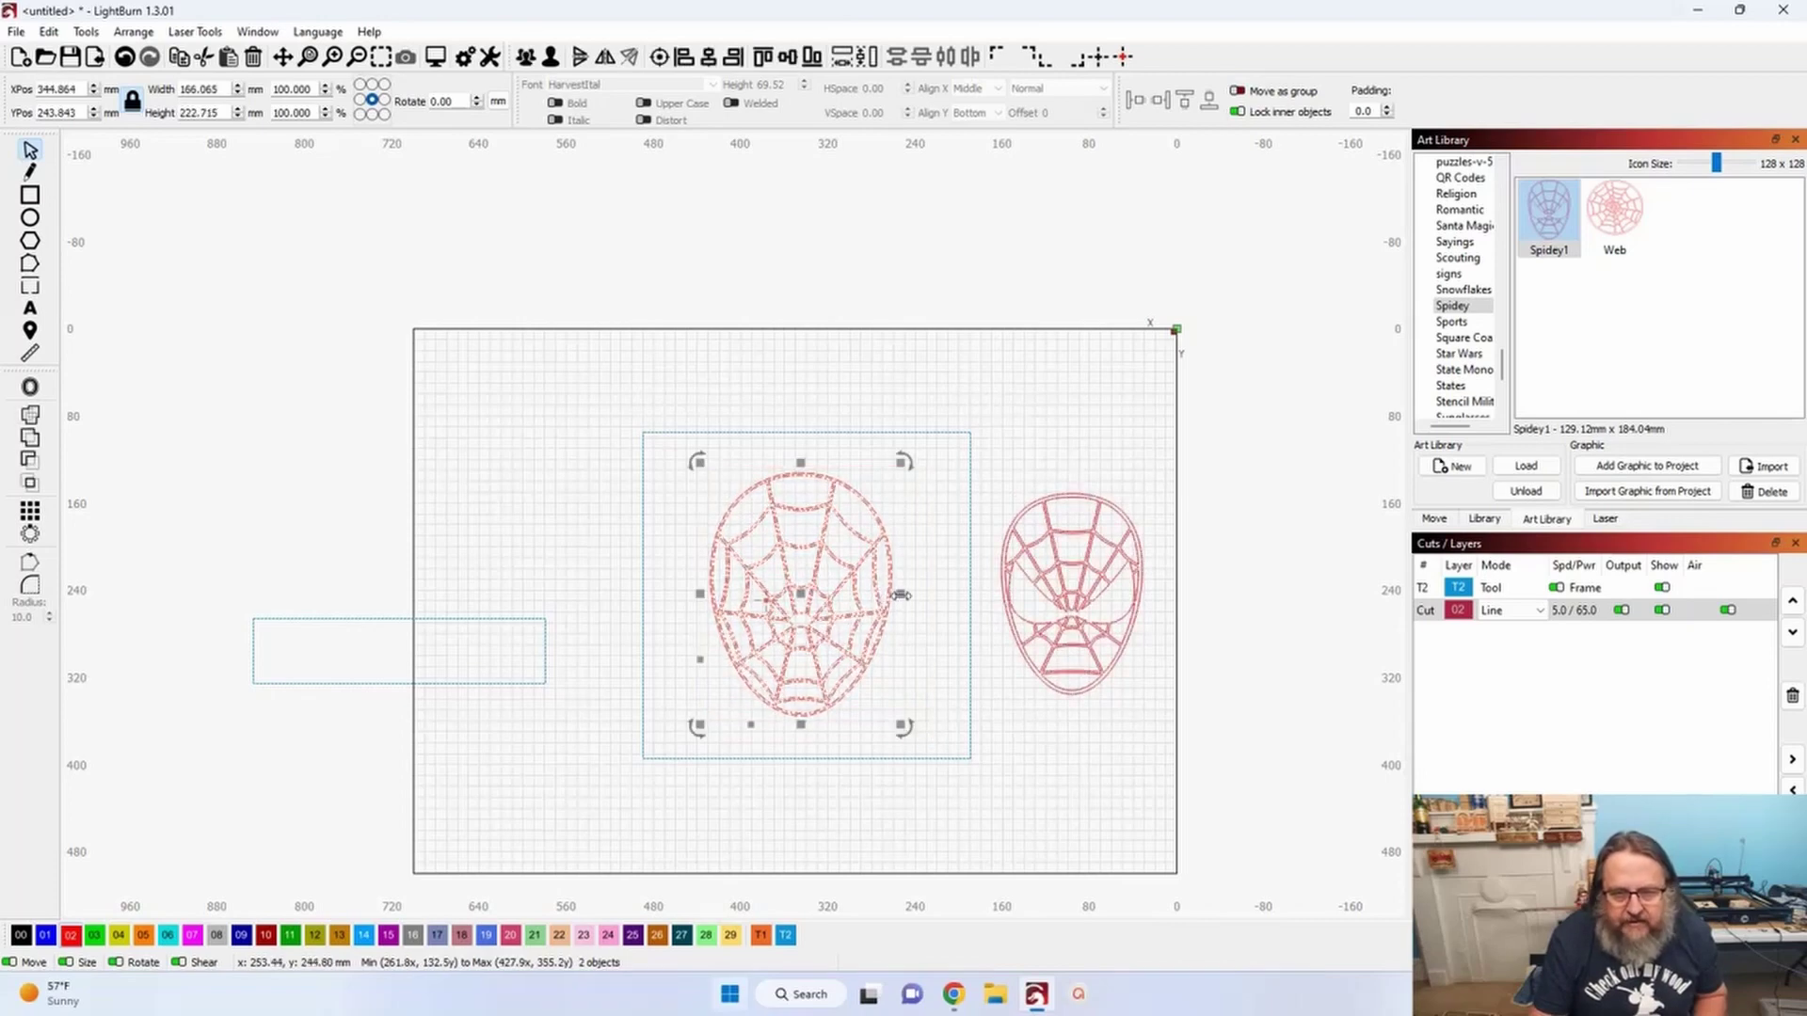
drag(900, 598, 889, 598)
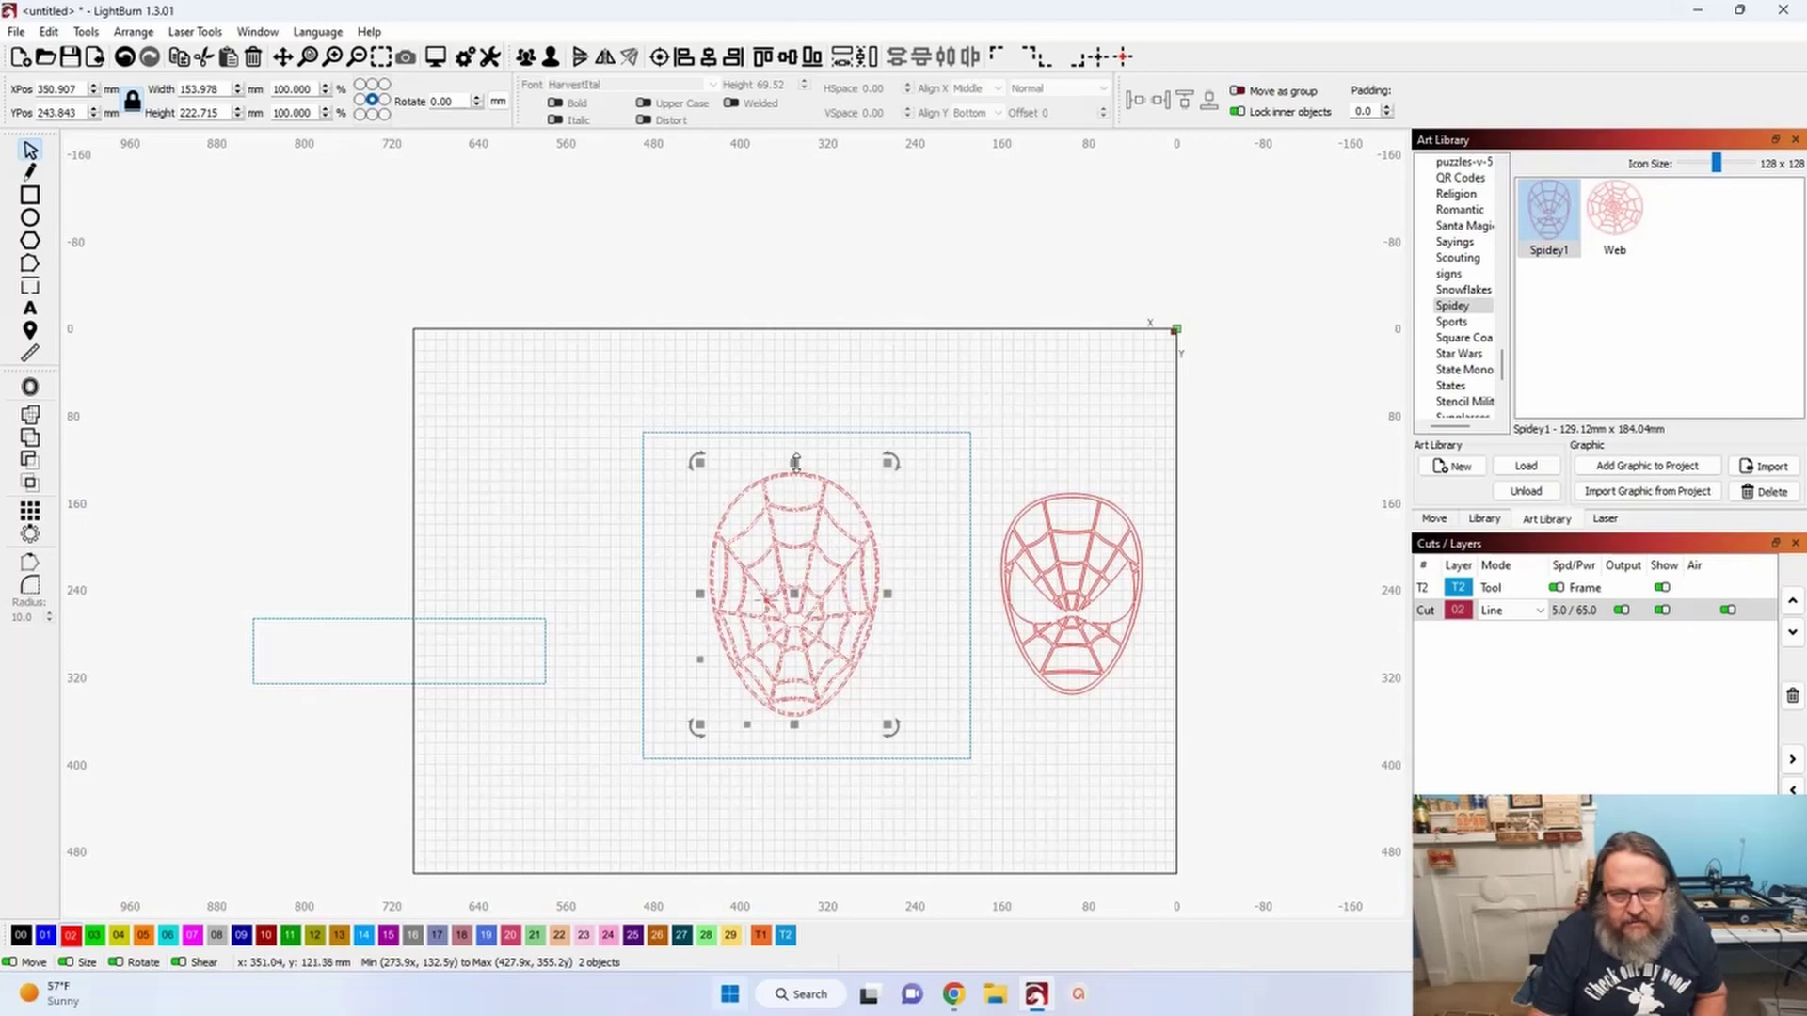
drag(795, 461, 795, 467)
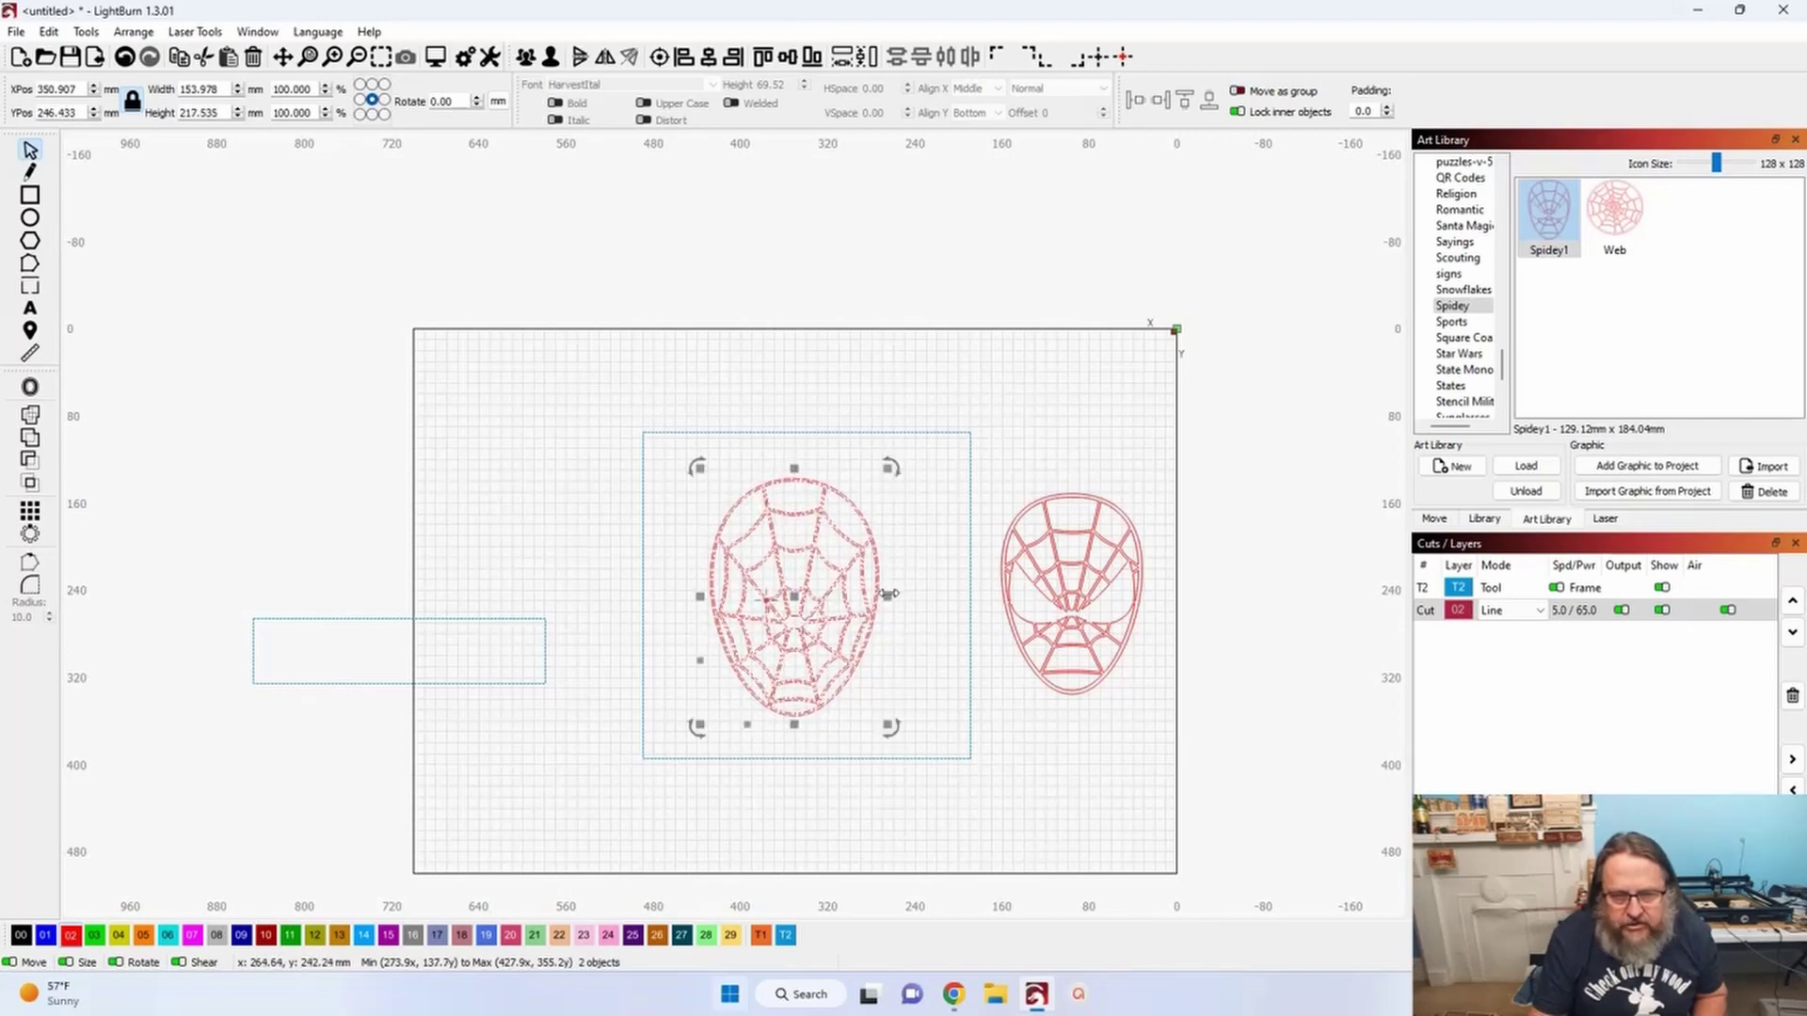
drag(890, 594, 890, 595)
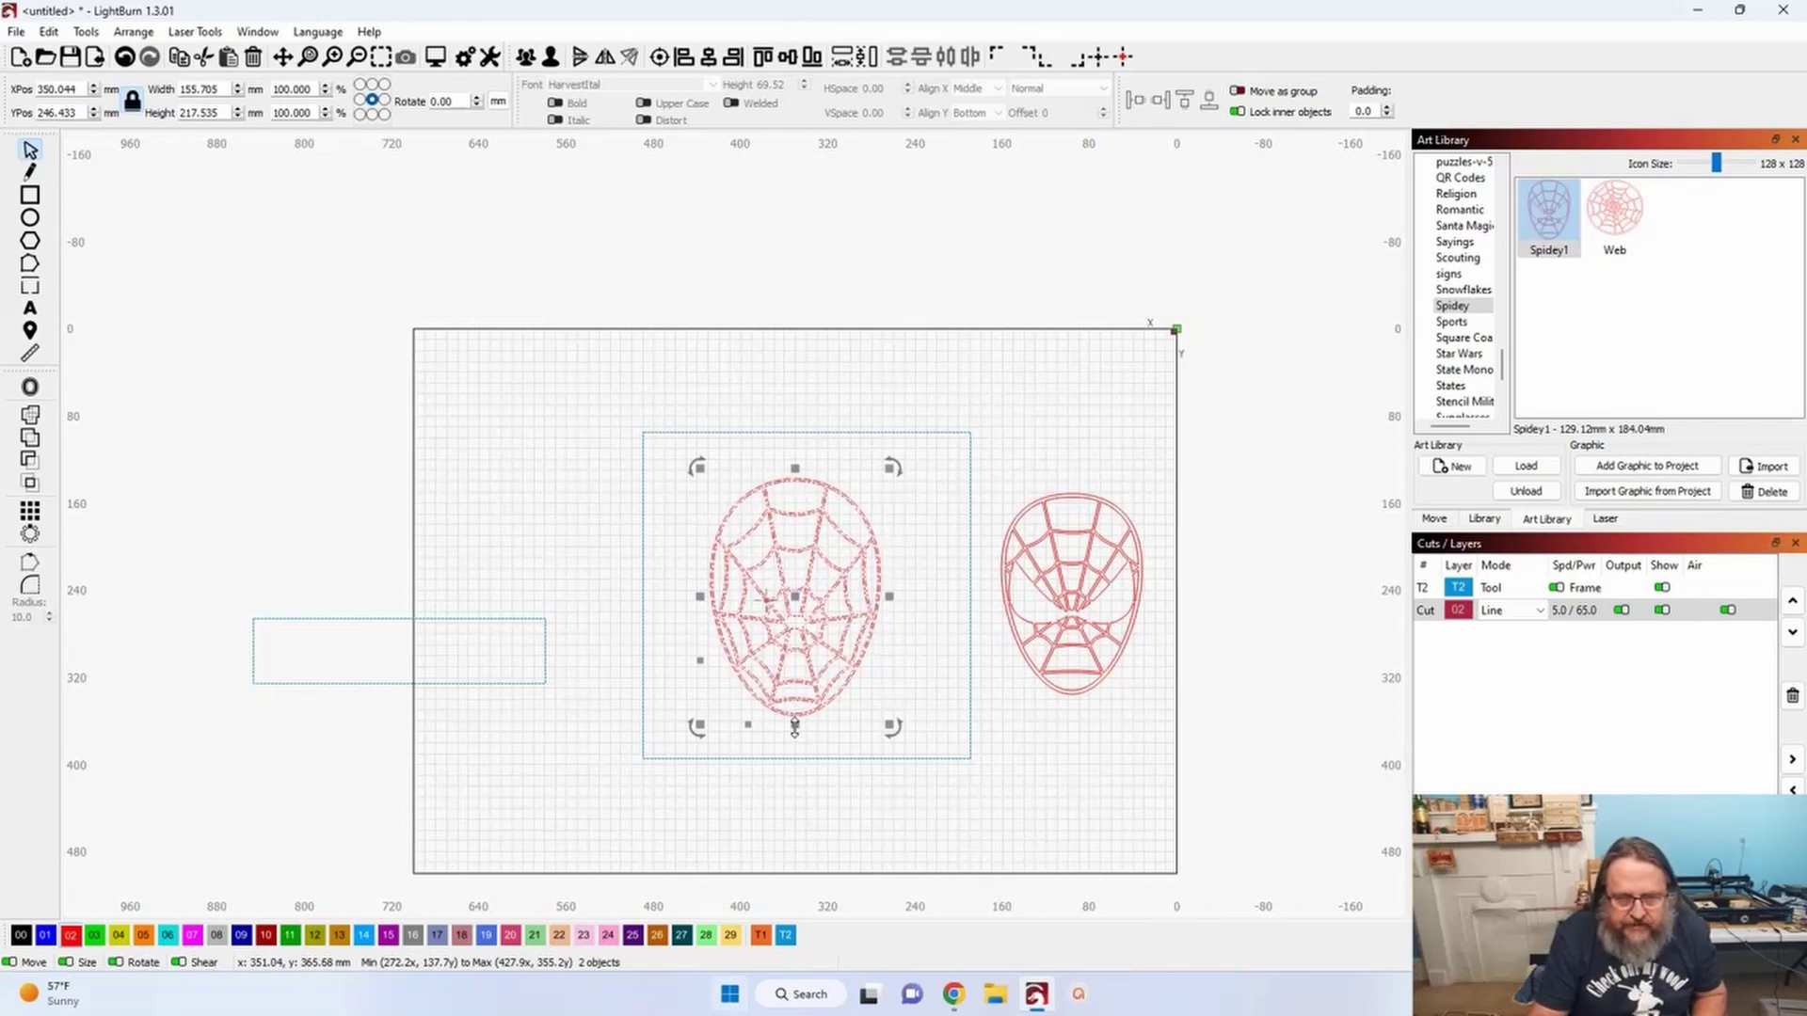
click(936, 690)
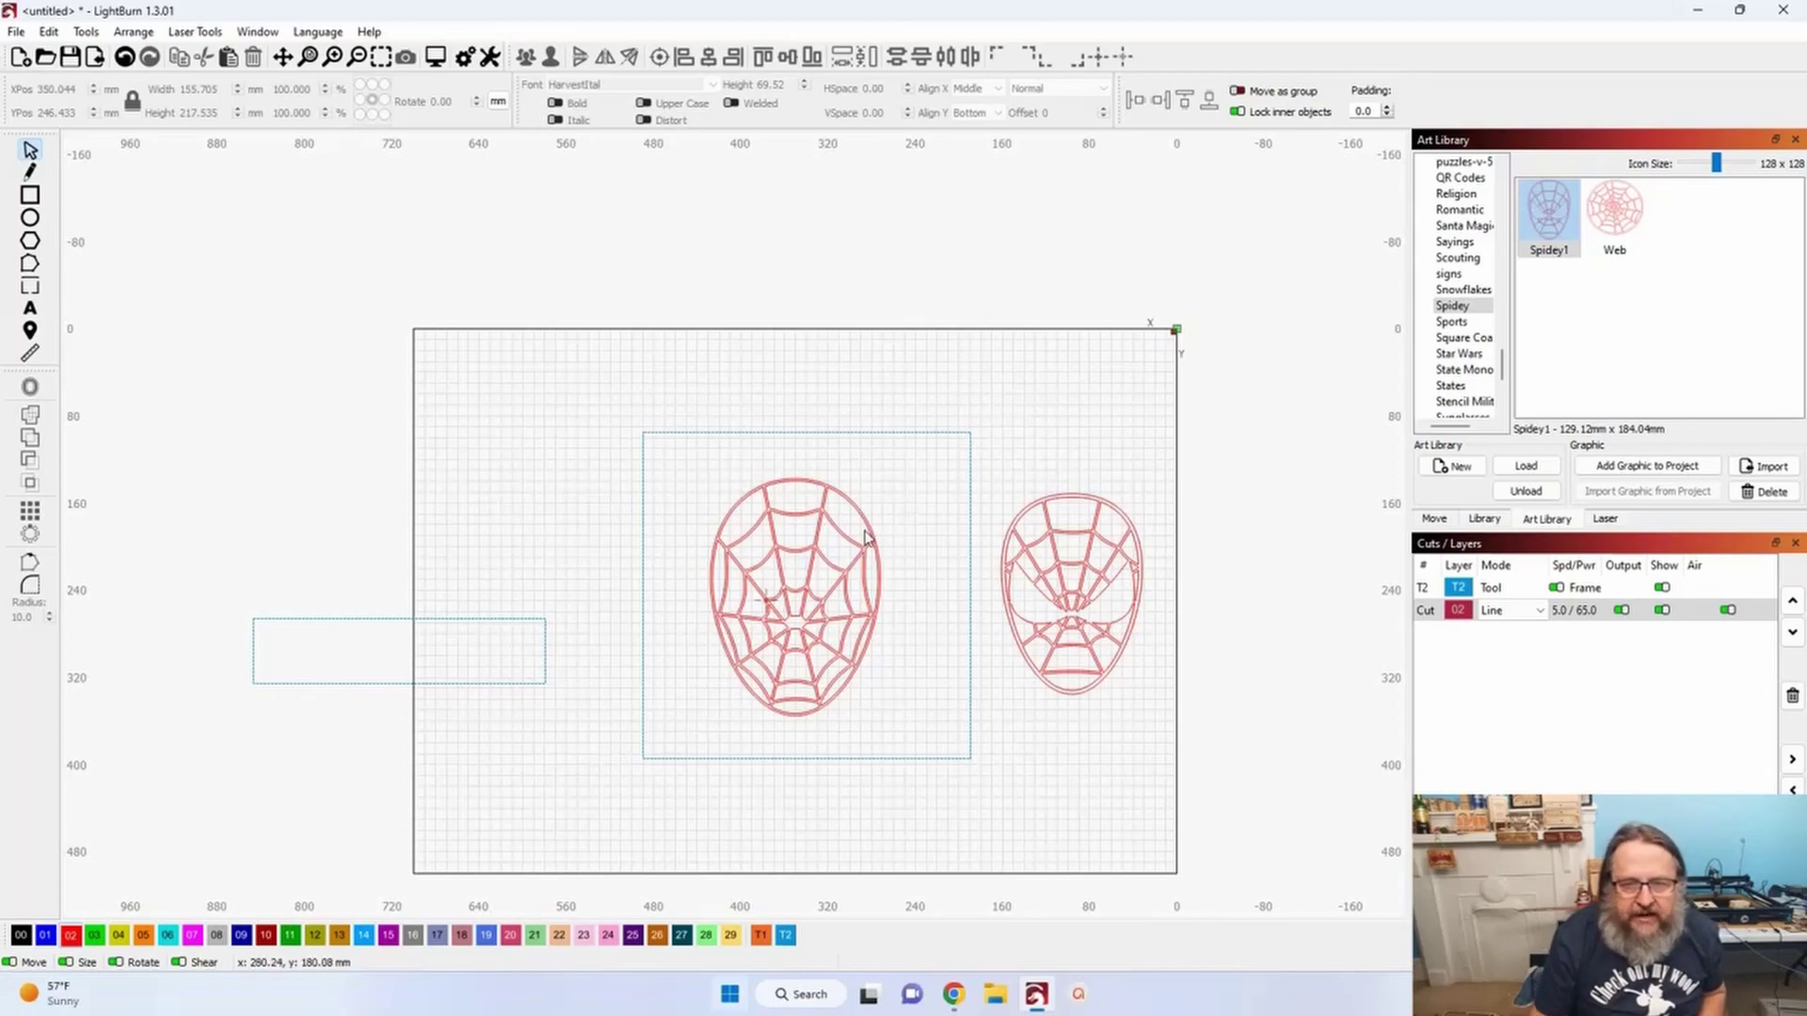
- Add the Web graphic from the Spidey art library and place it outside the work area, beyond the Spidey1 mask
scroll(771, 607, up, 5)
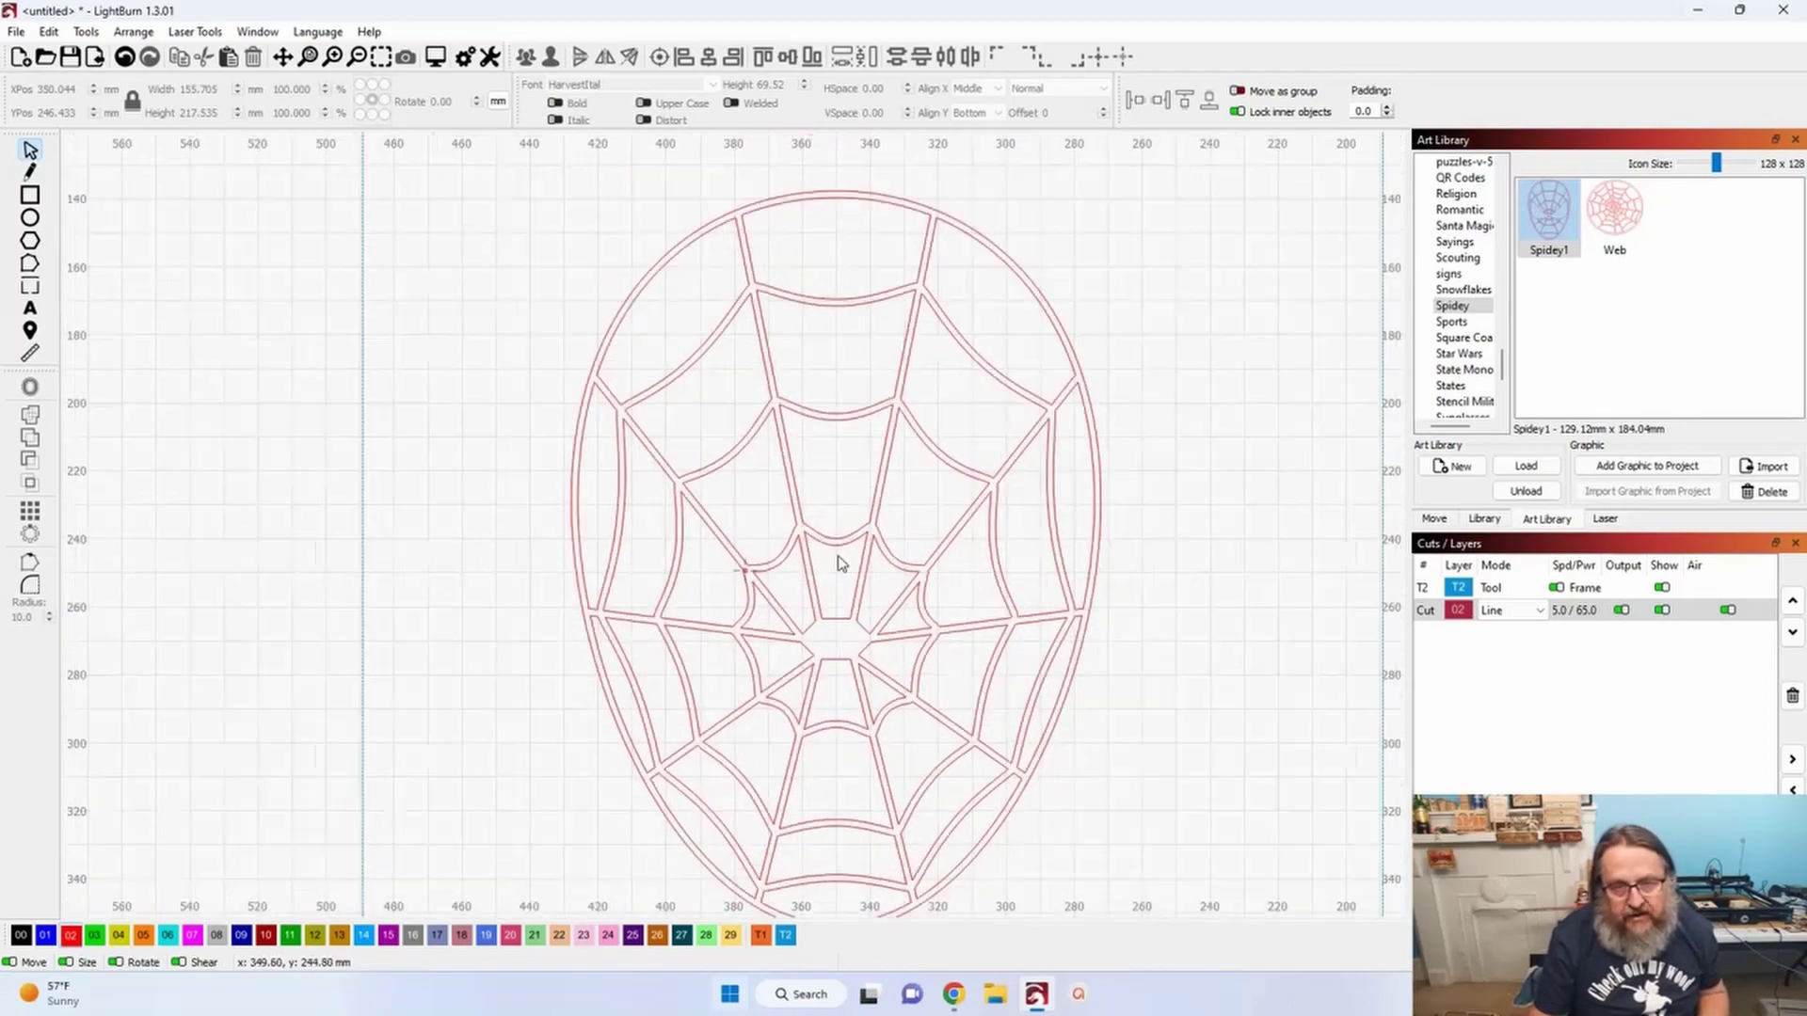
scroll(841, 562, down, 3)
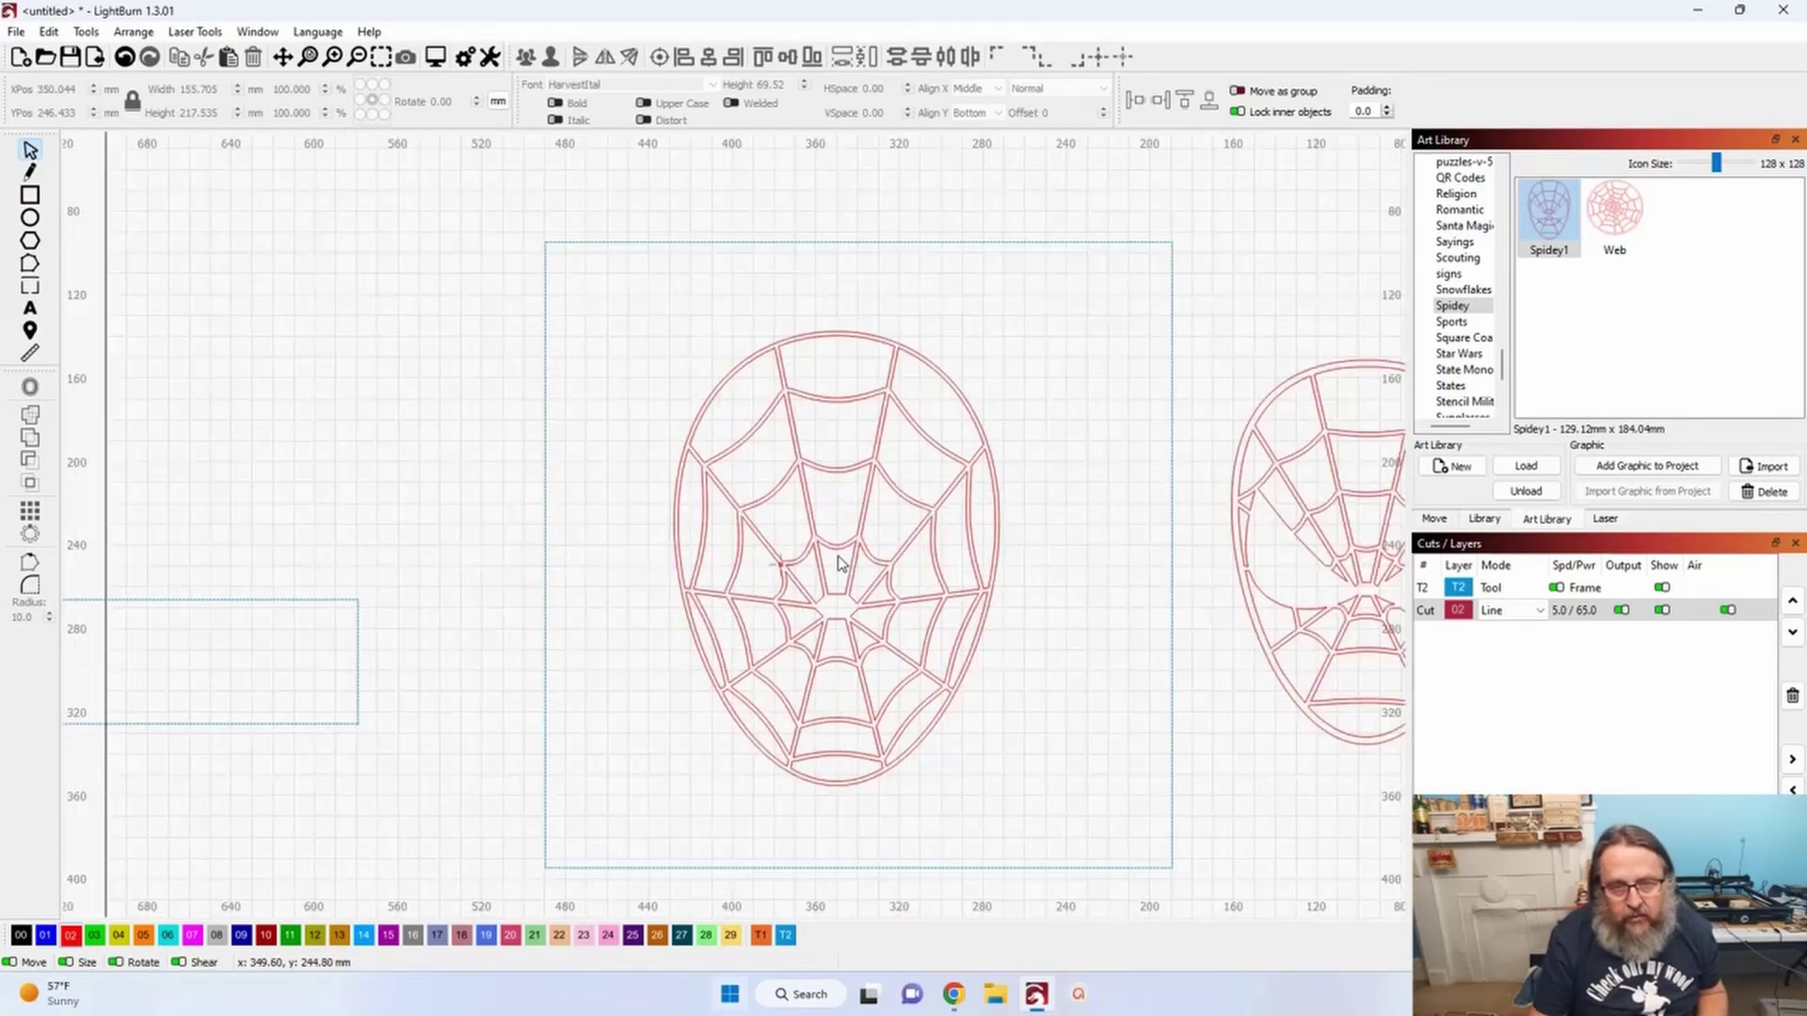
click(1598, 218)
click(1645, 469)
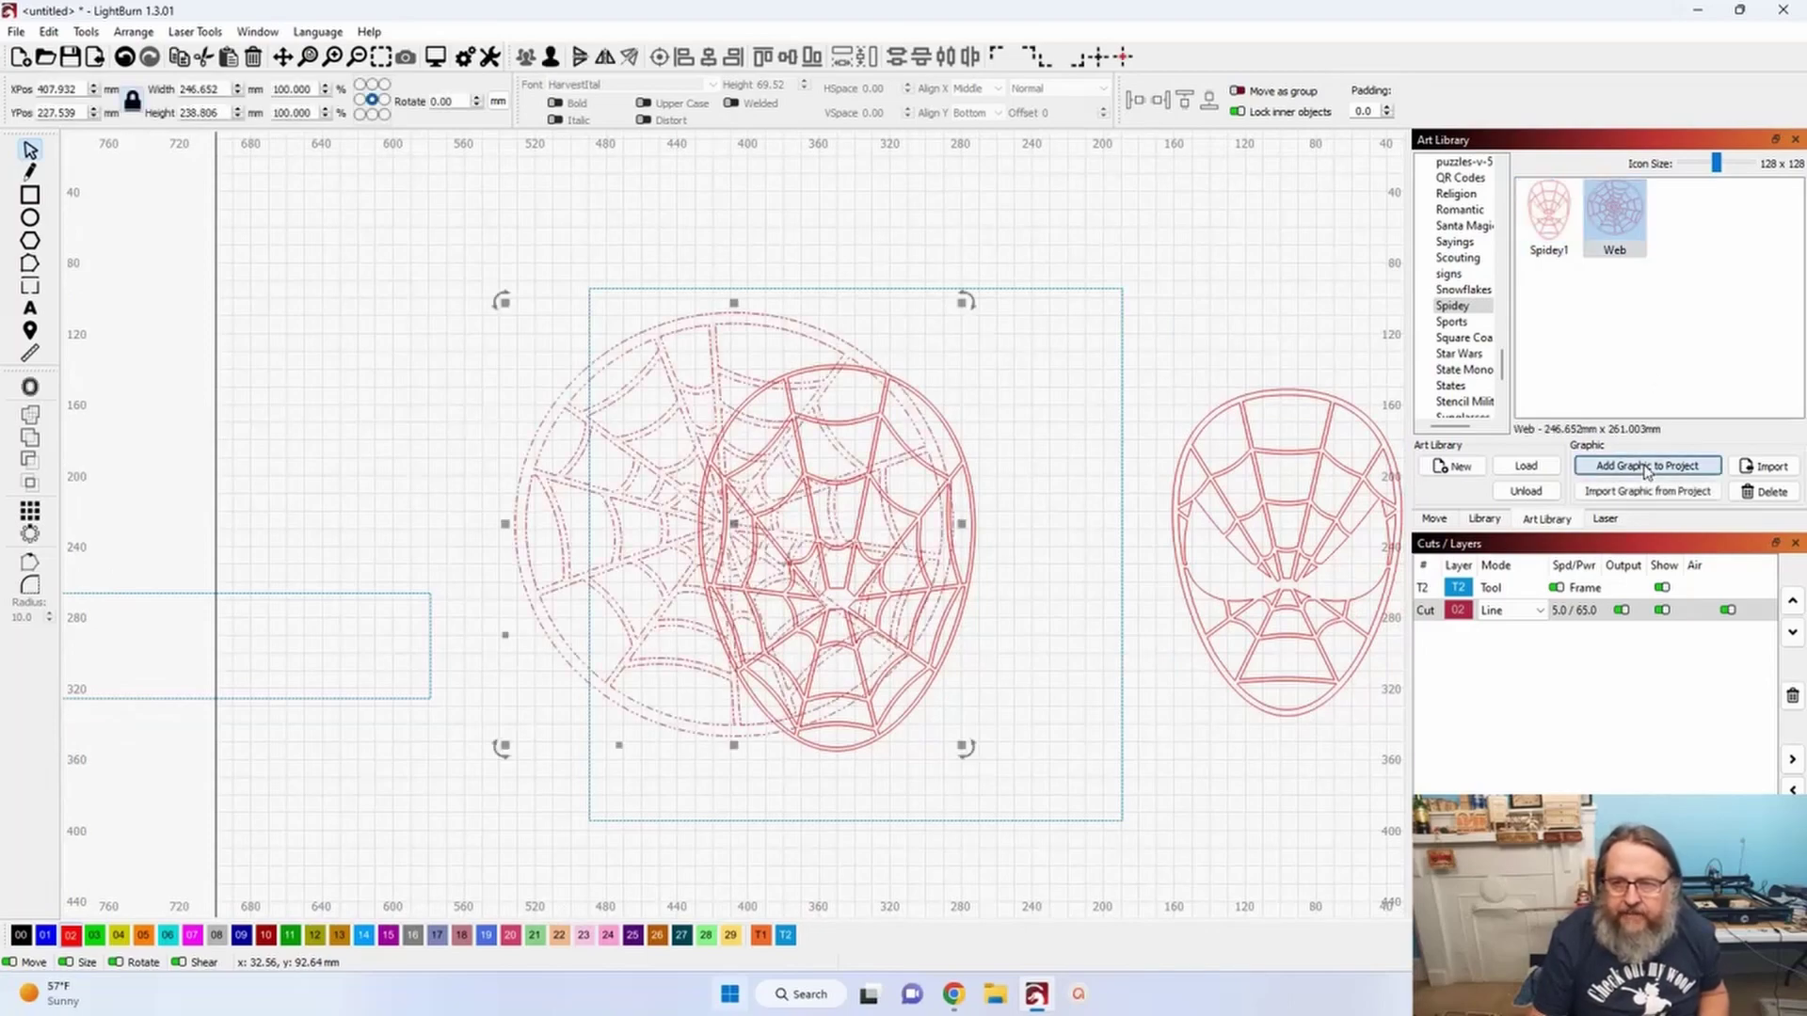
drag(689, 523, 399, 370)
scroll(404, 372, down, 2)
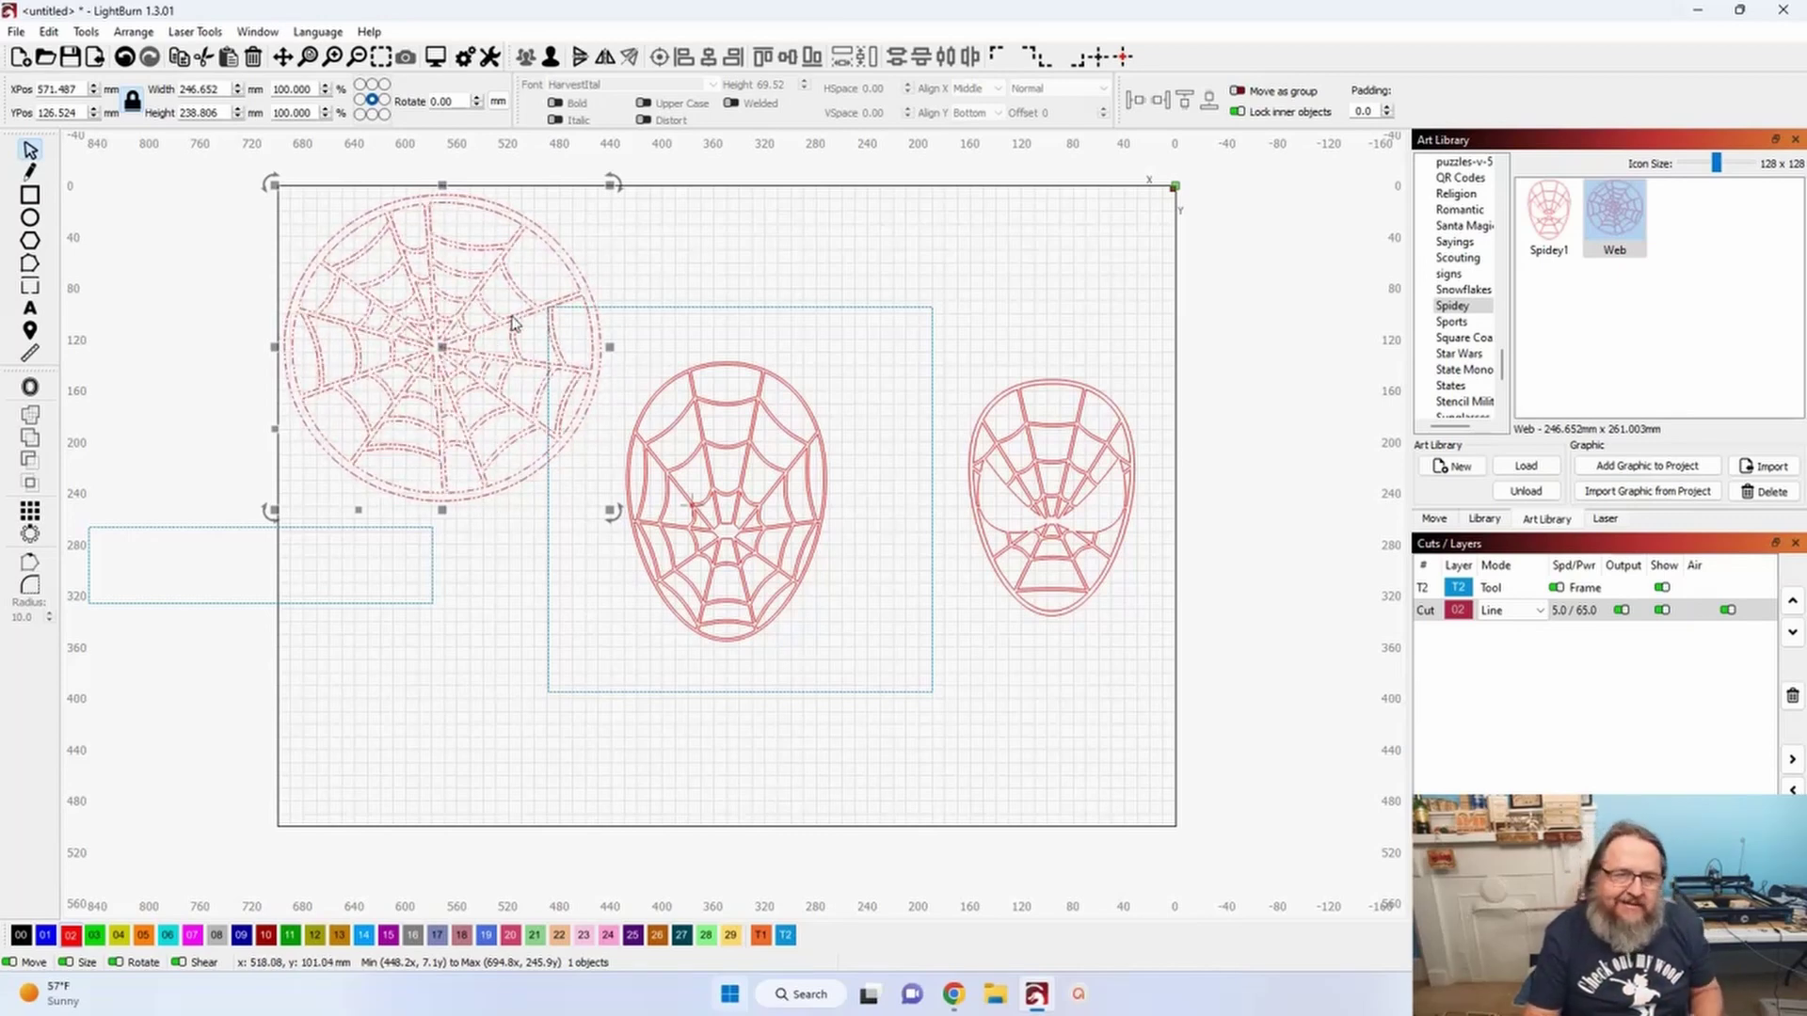
drag(436, 347, 345, 351)
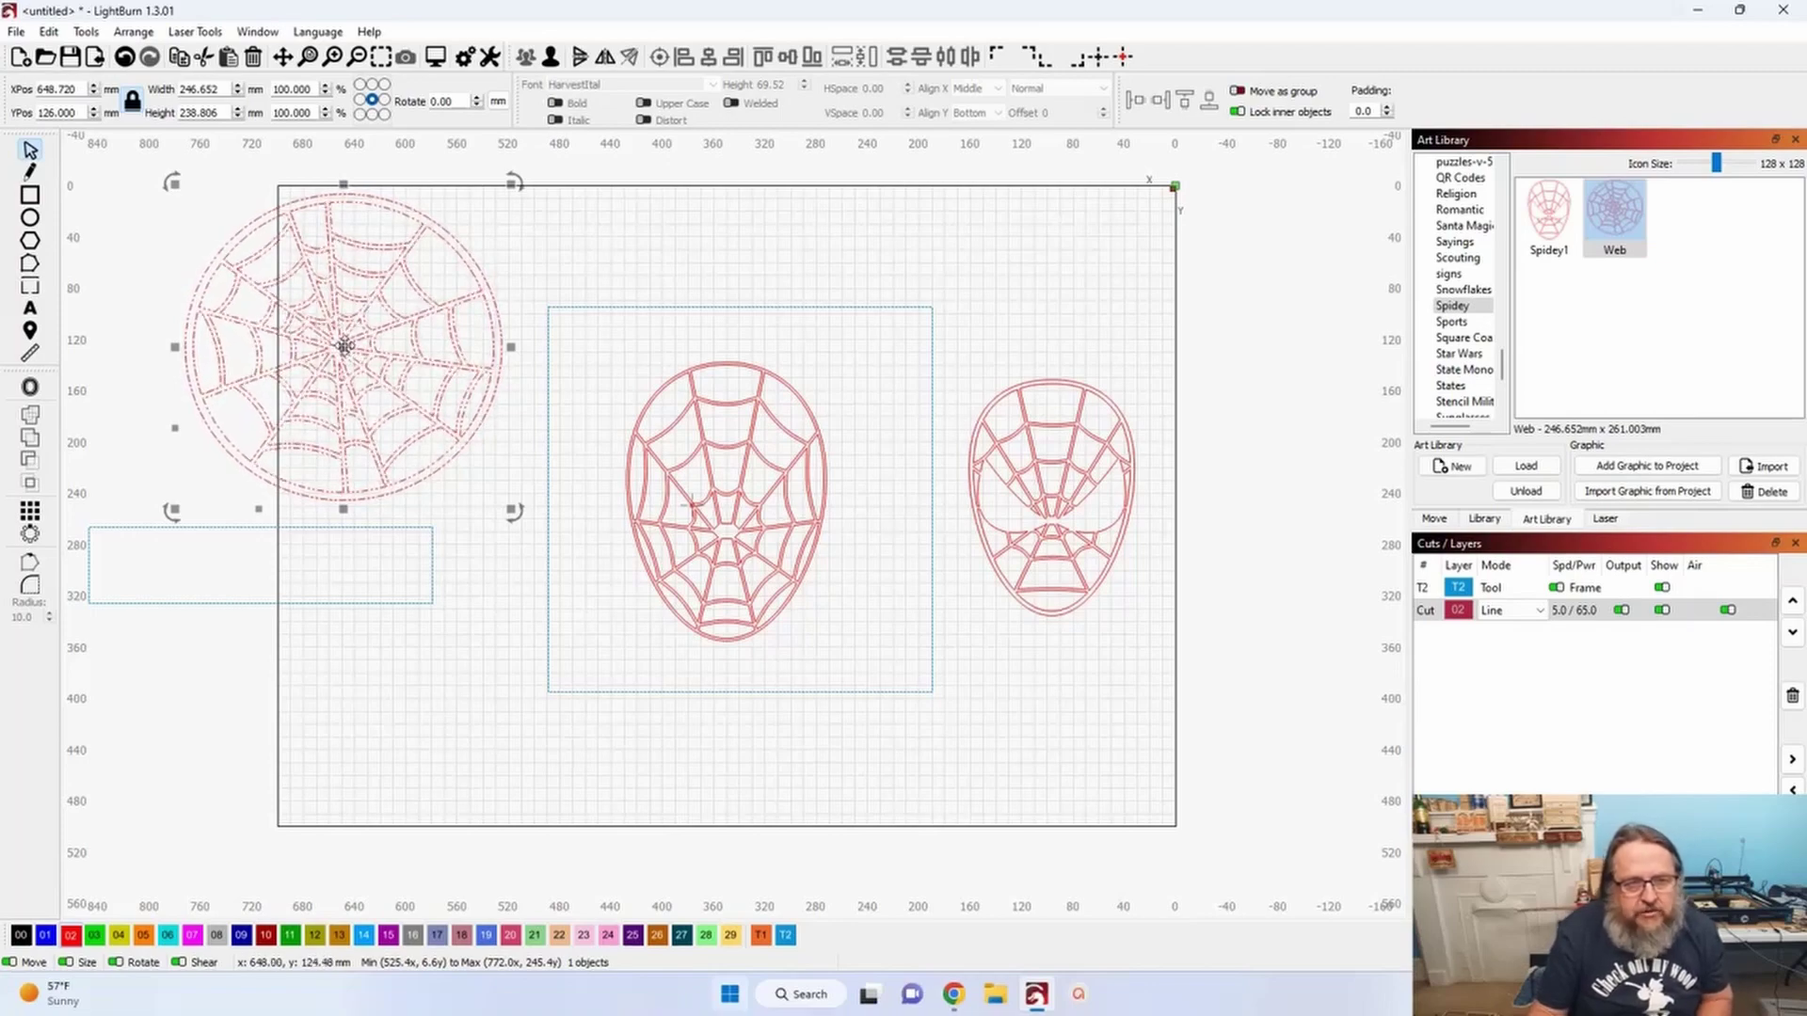
drag(344, 346, 298, 343)
scroll(298, 342, down, 3)
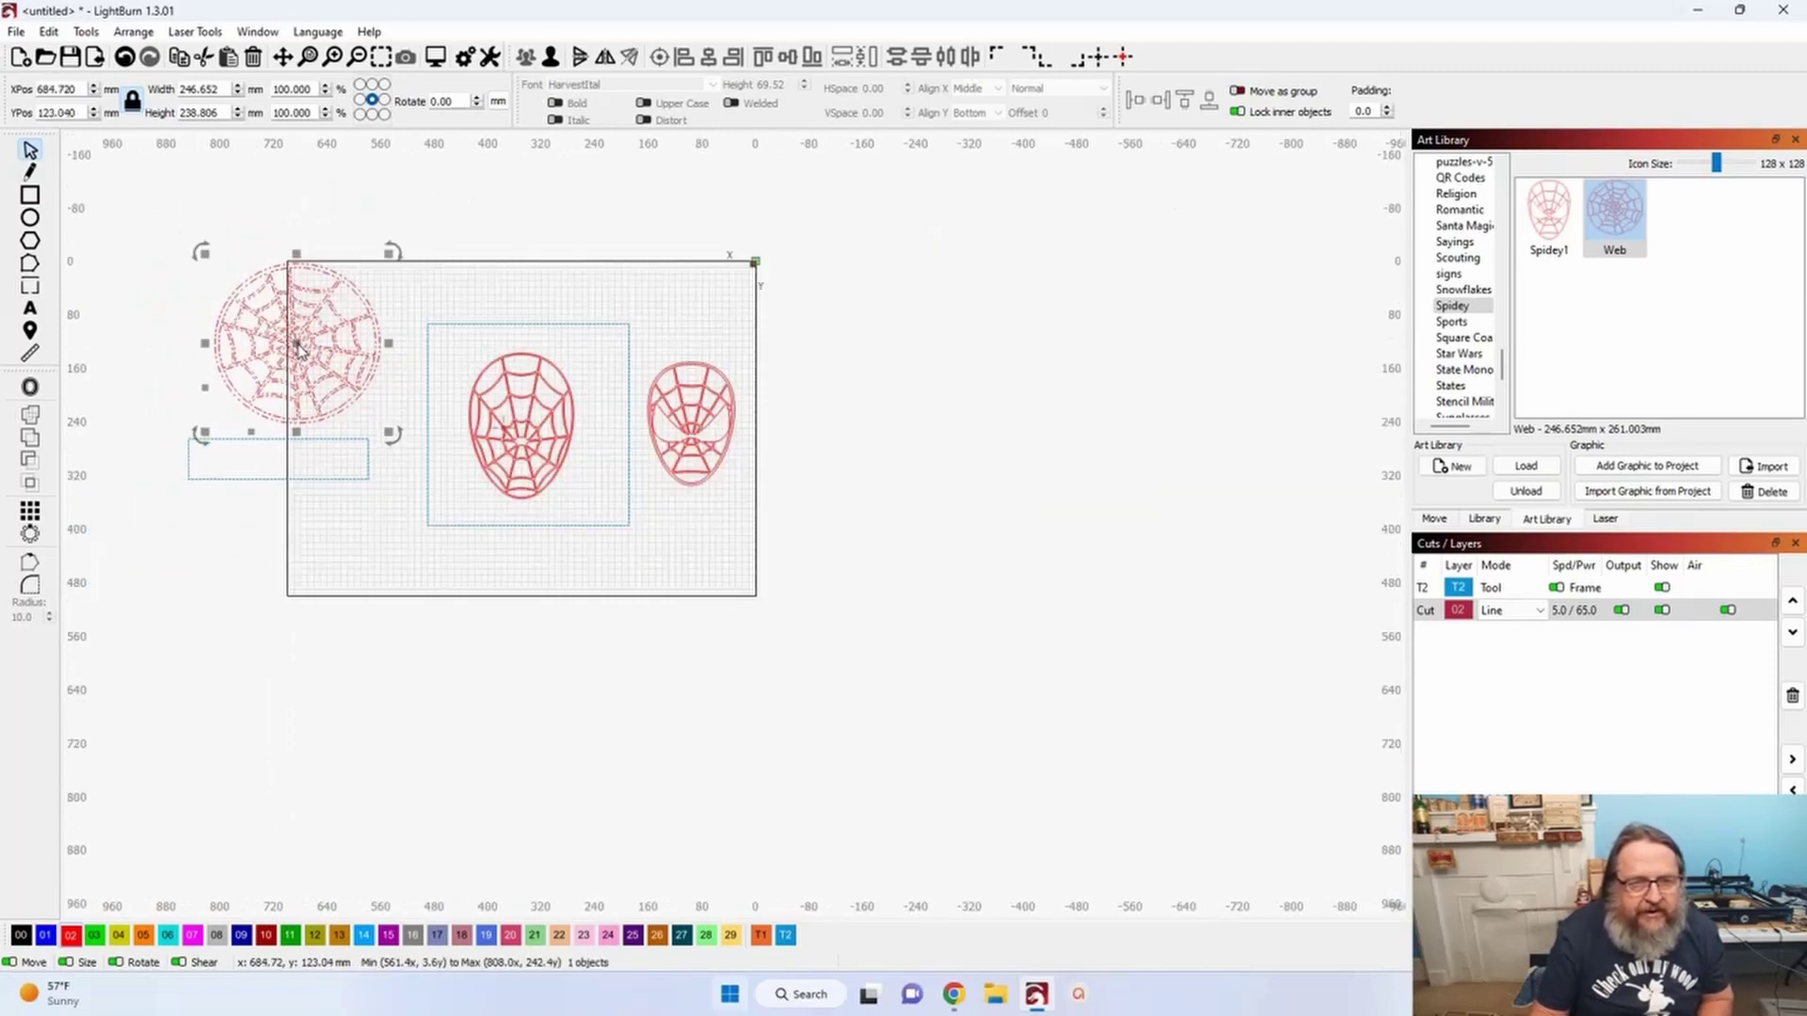
scroll(298, 344, down, 1)
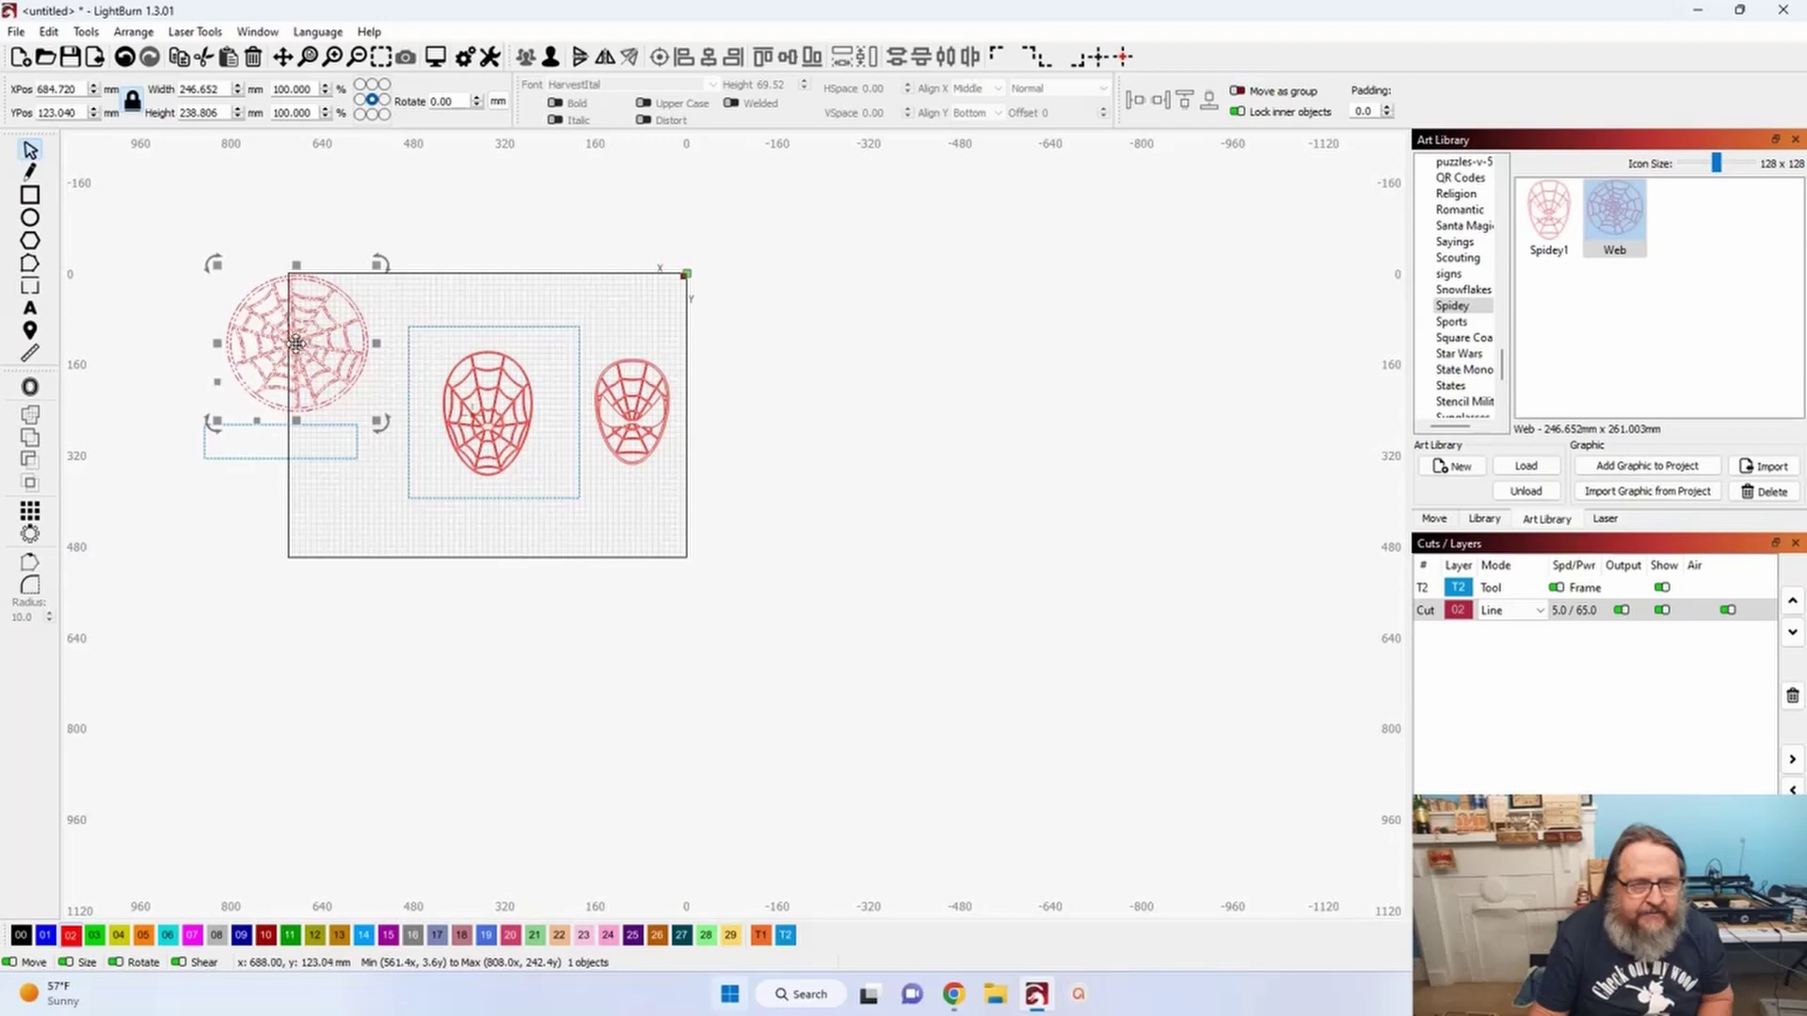
drag(297, 343, 789, 374)
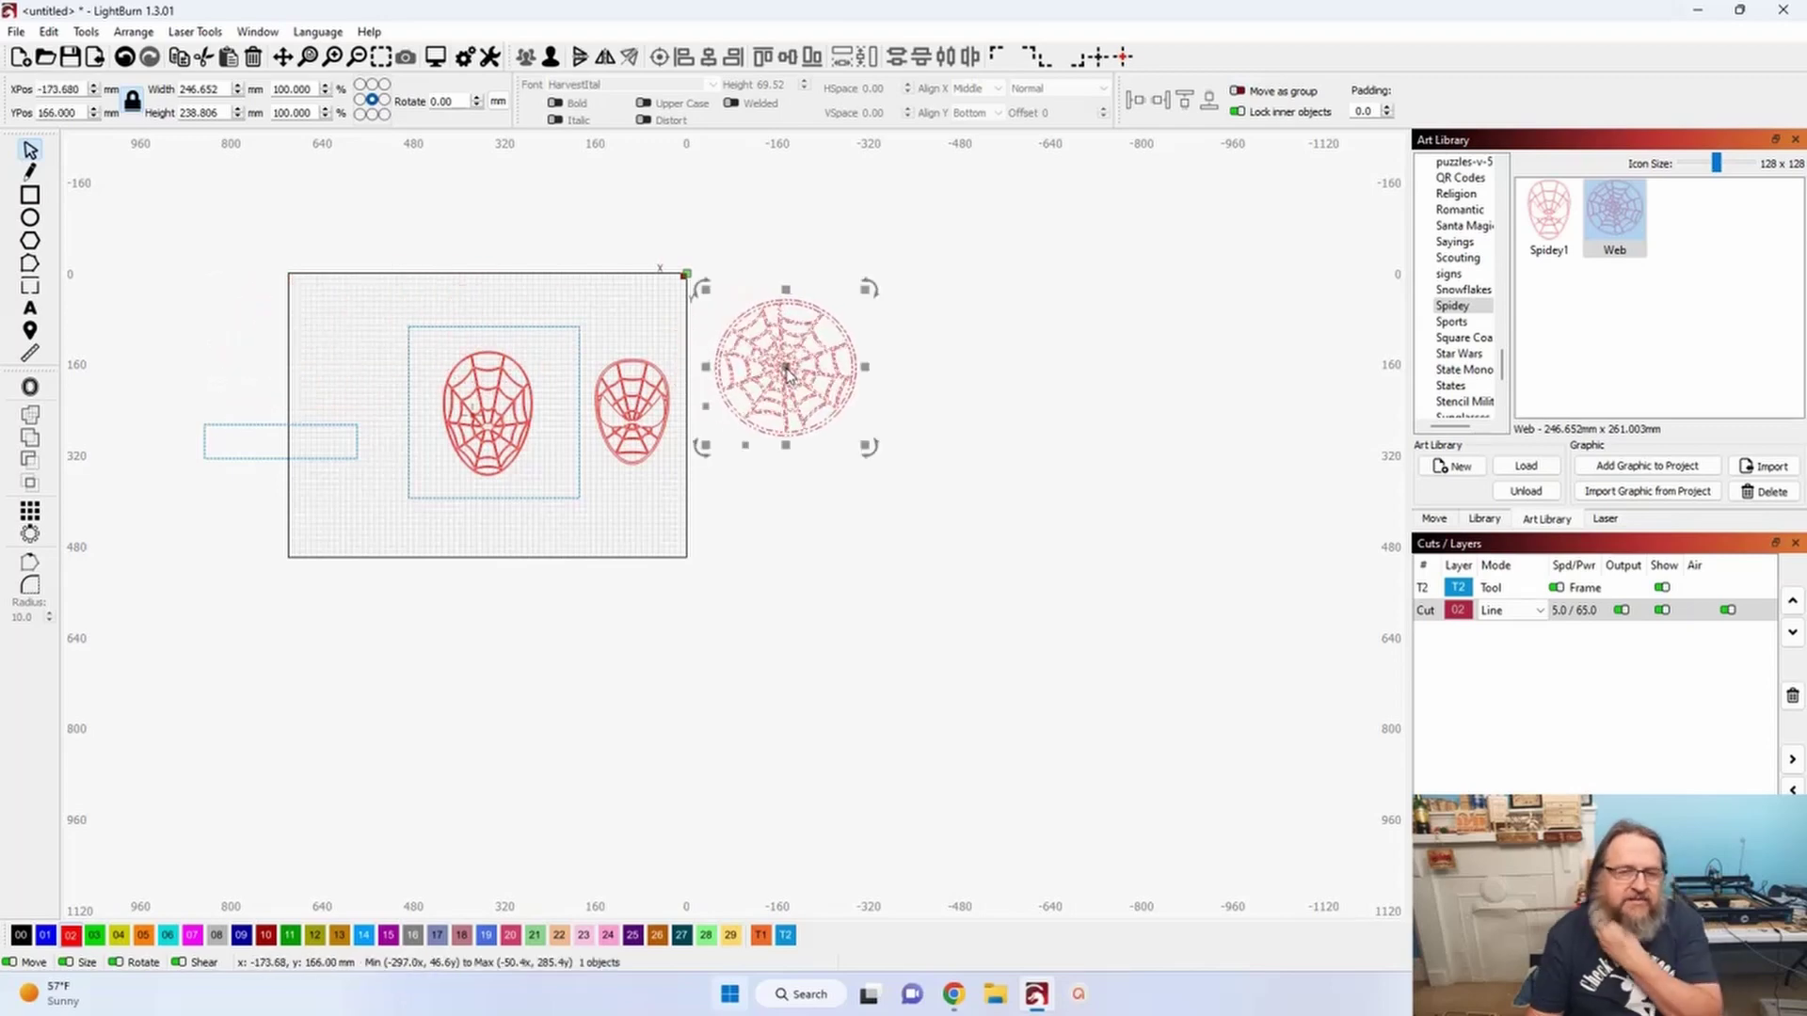
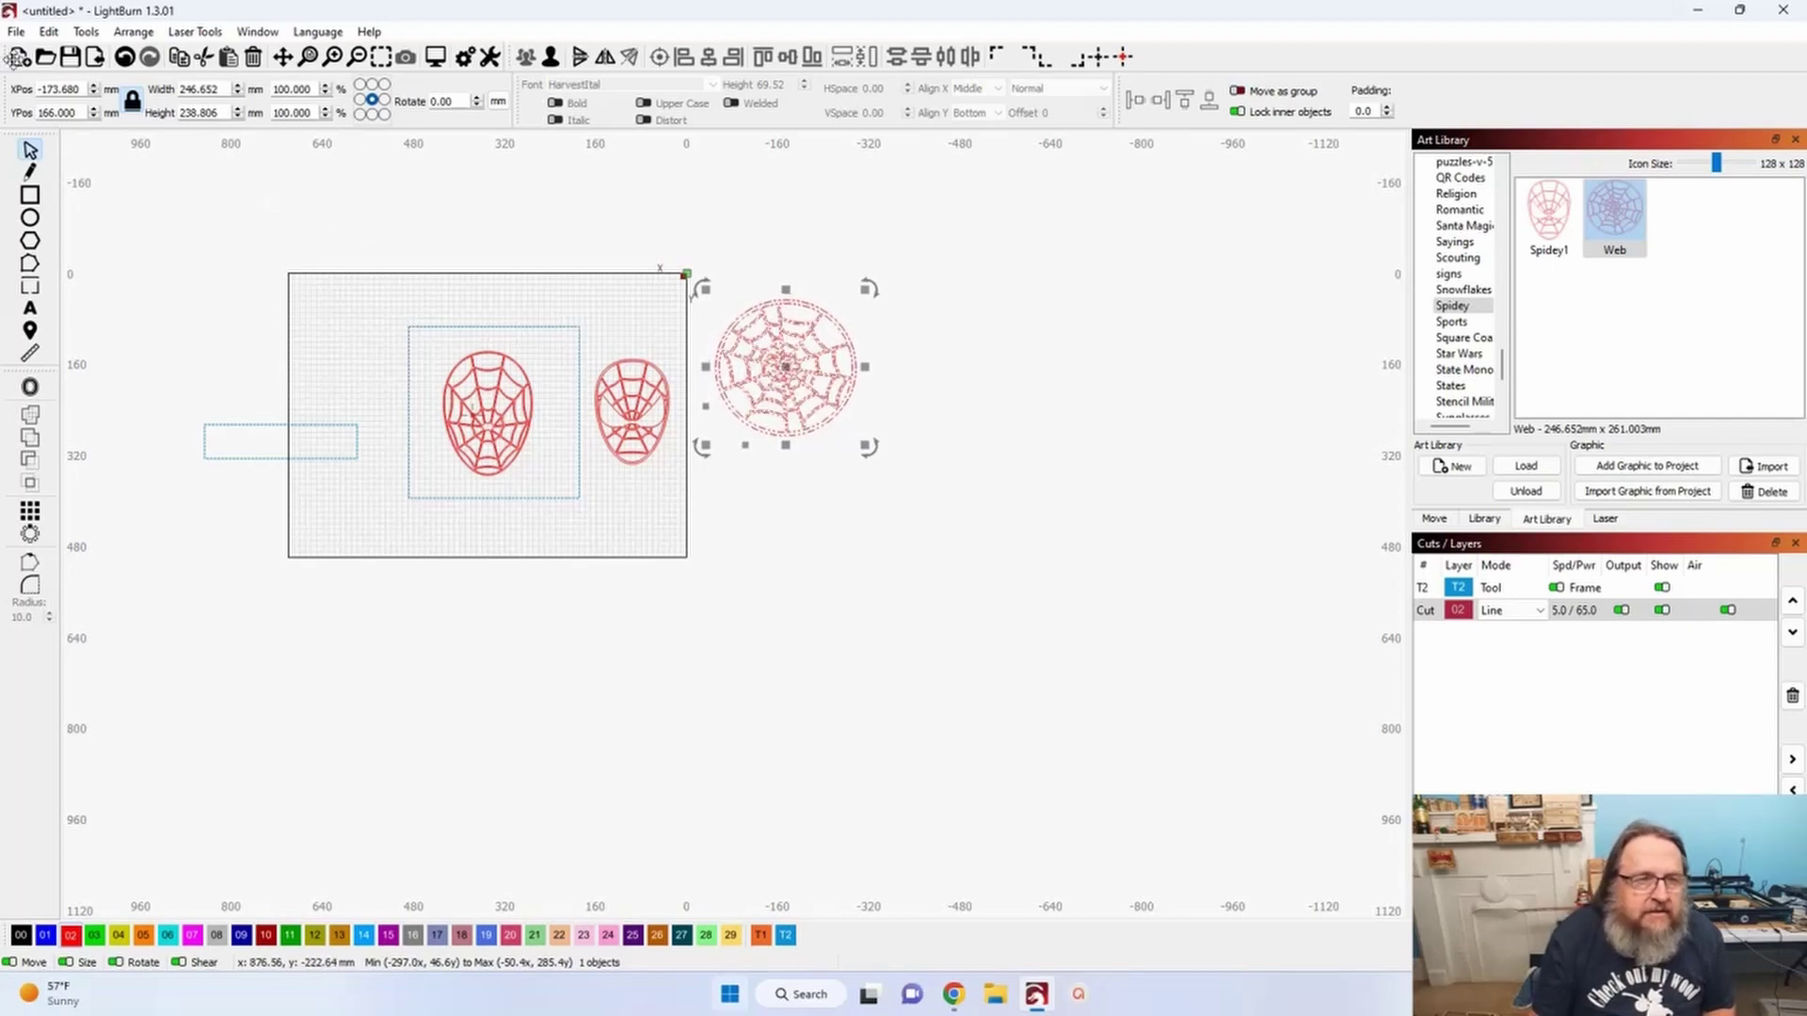
- Start a new project without saving the current one, and open the SpideyNameTemplate project from the Spidey Names folder
click(21, 56)
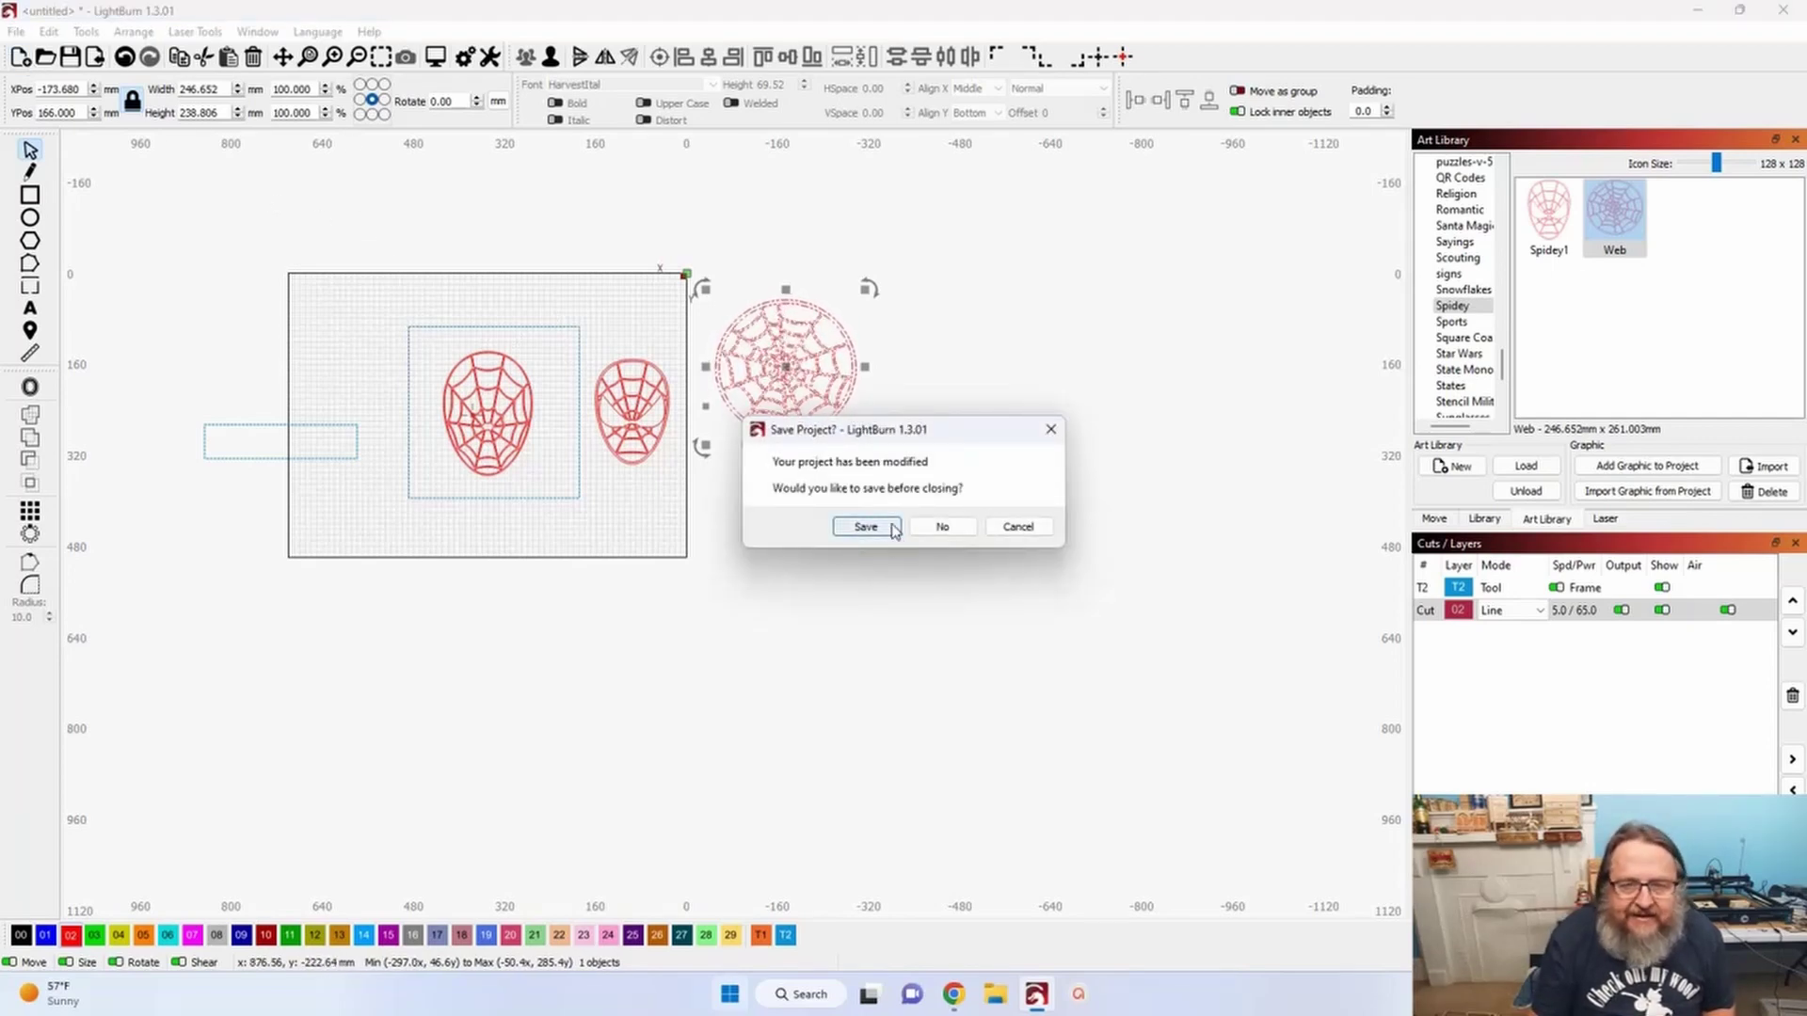
click(941, 527)
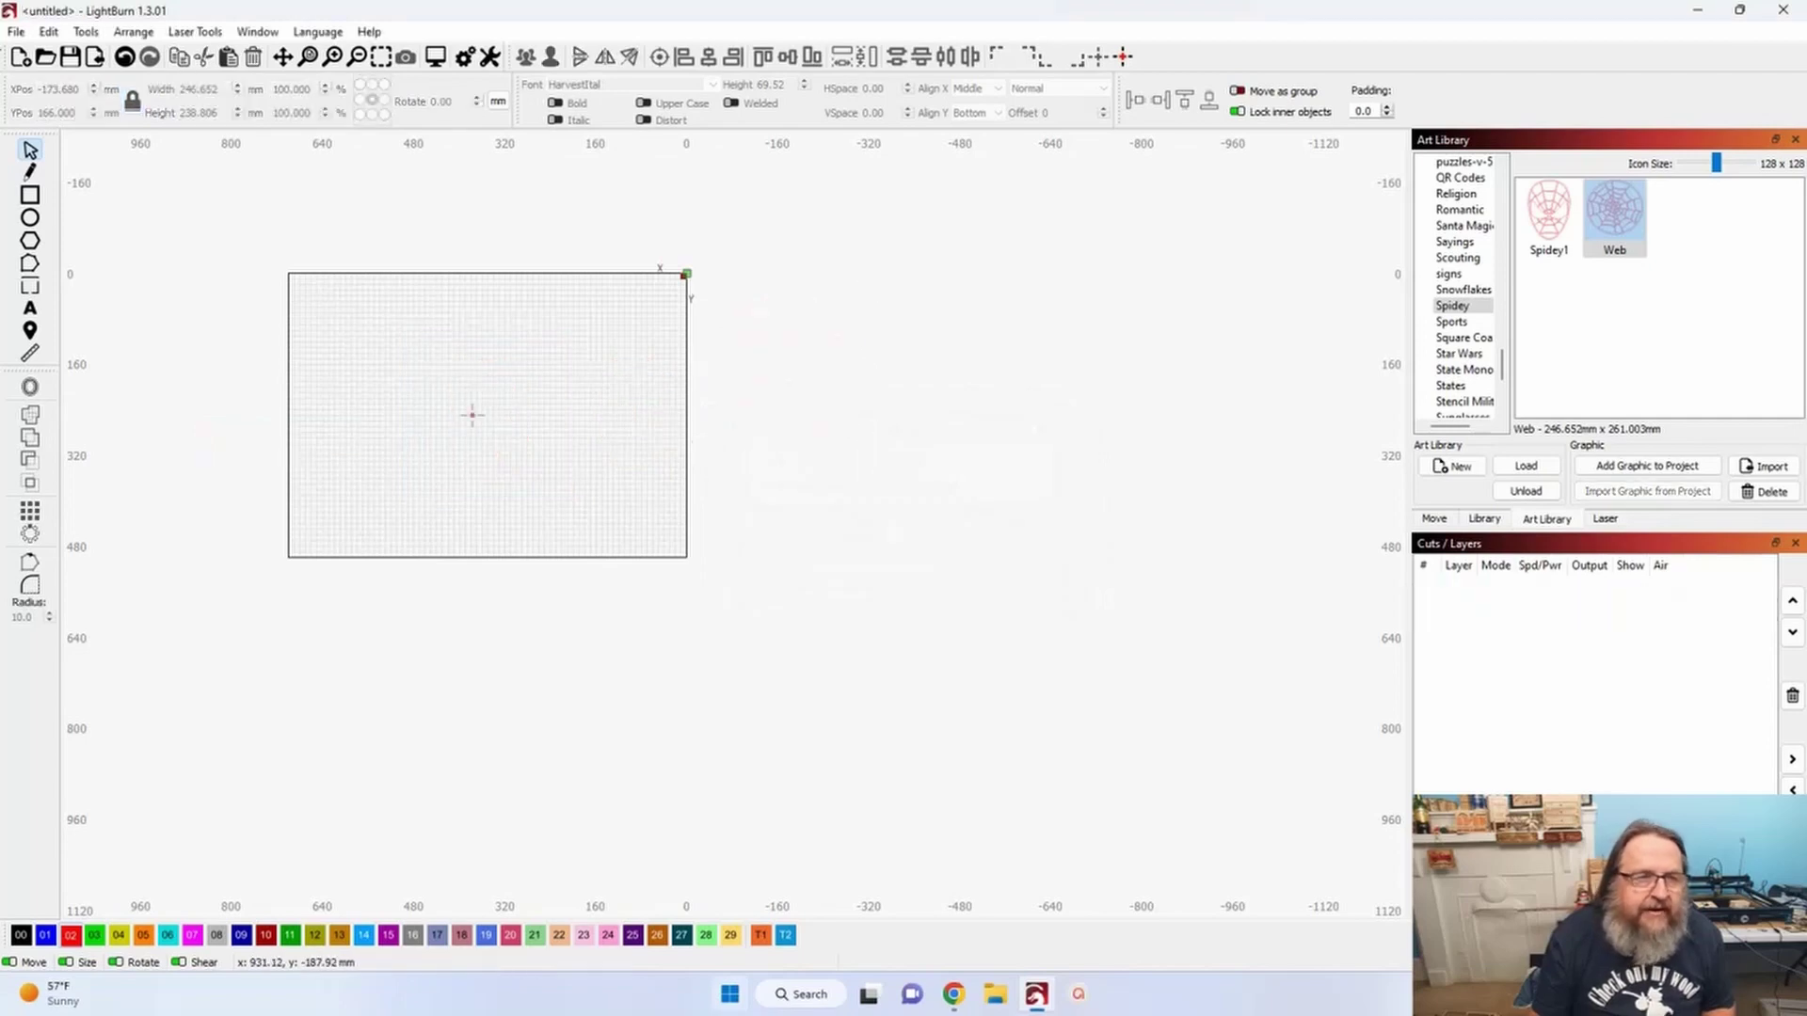
click(16, 31)
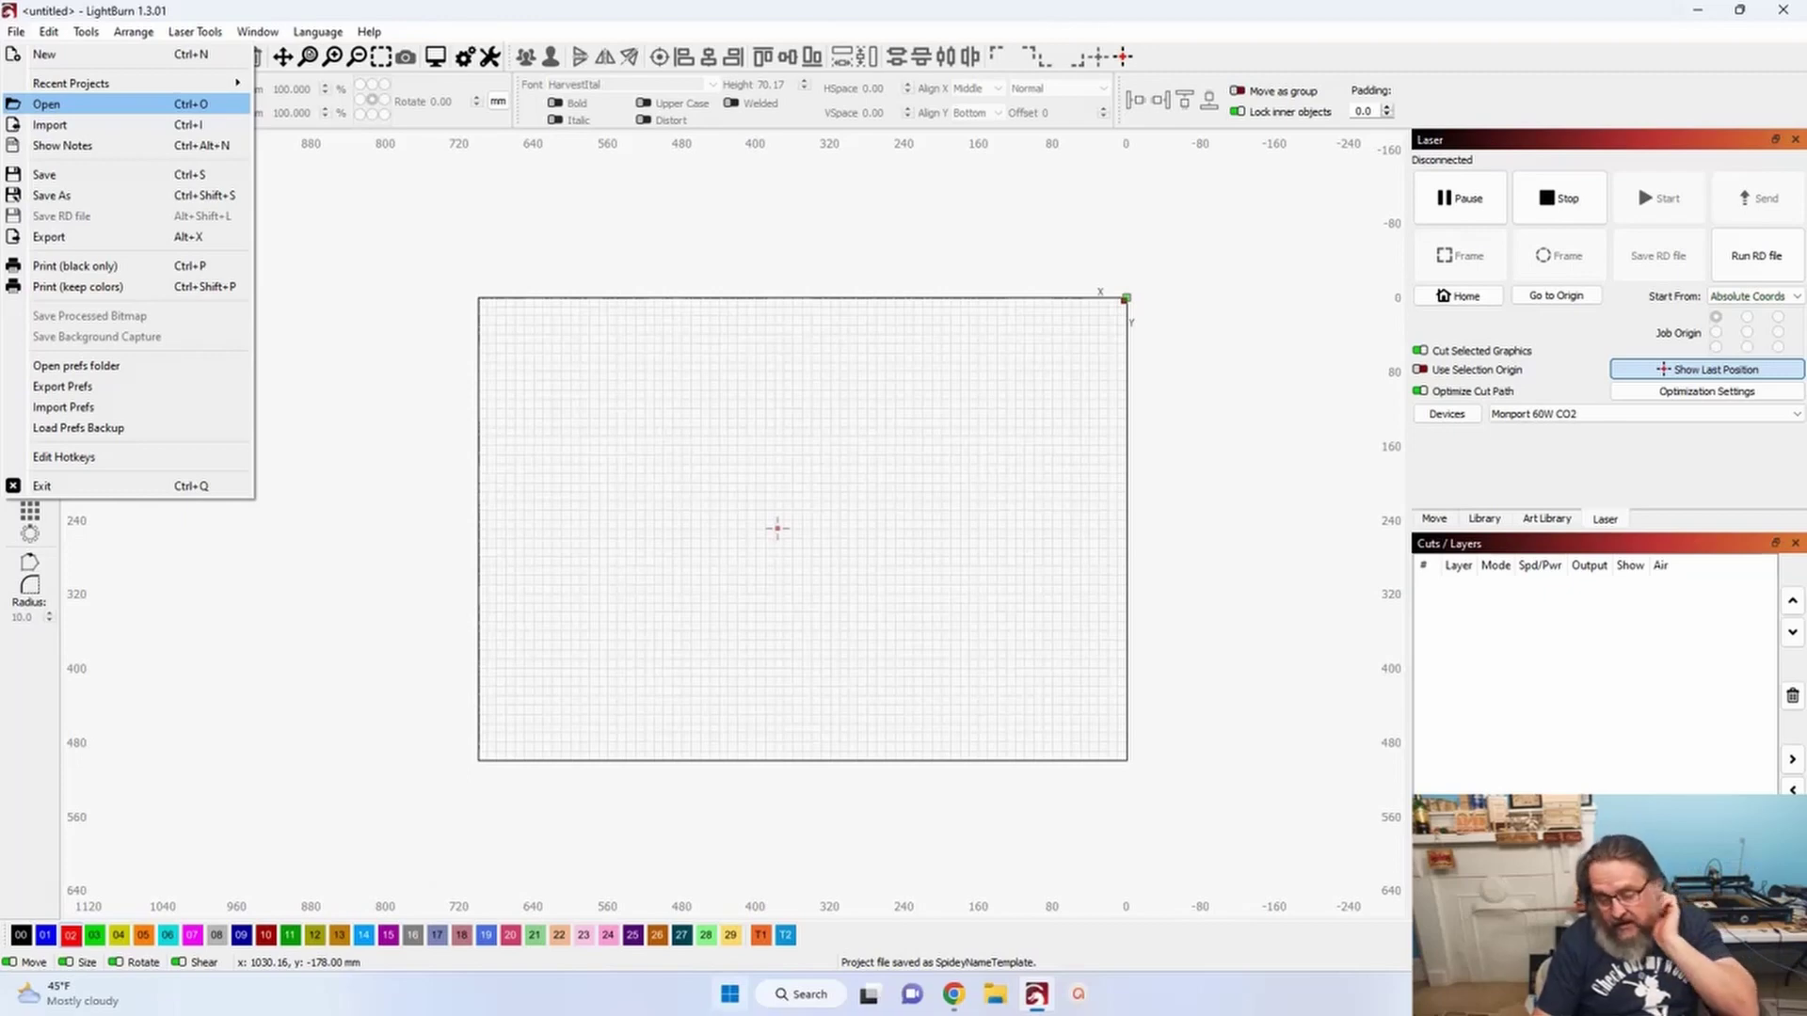
click(76, 113)
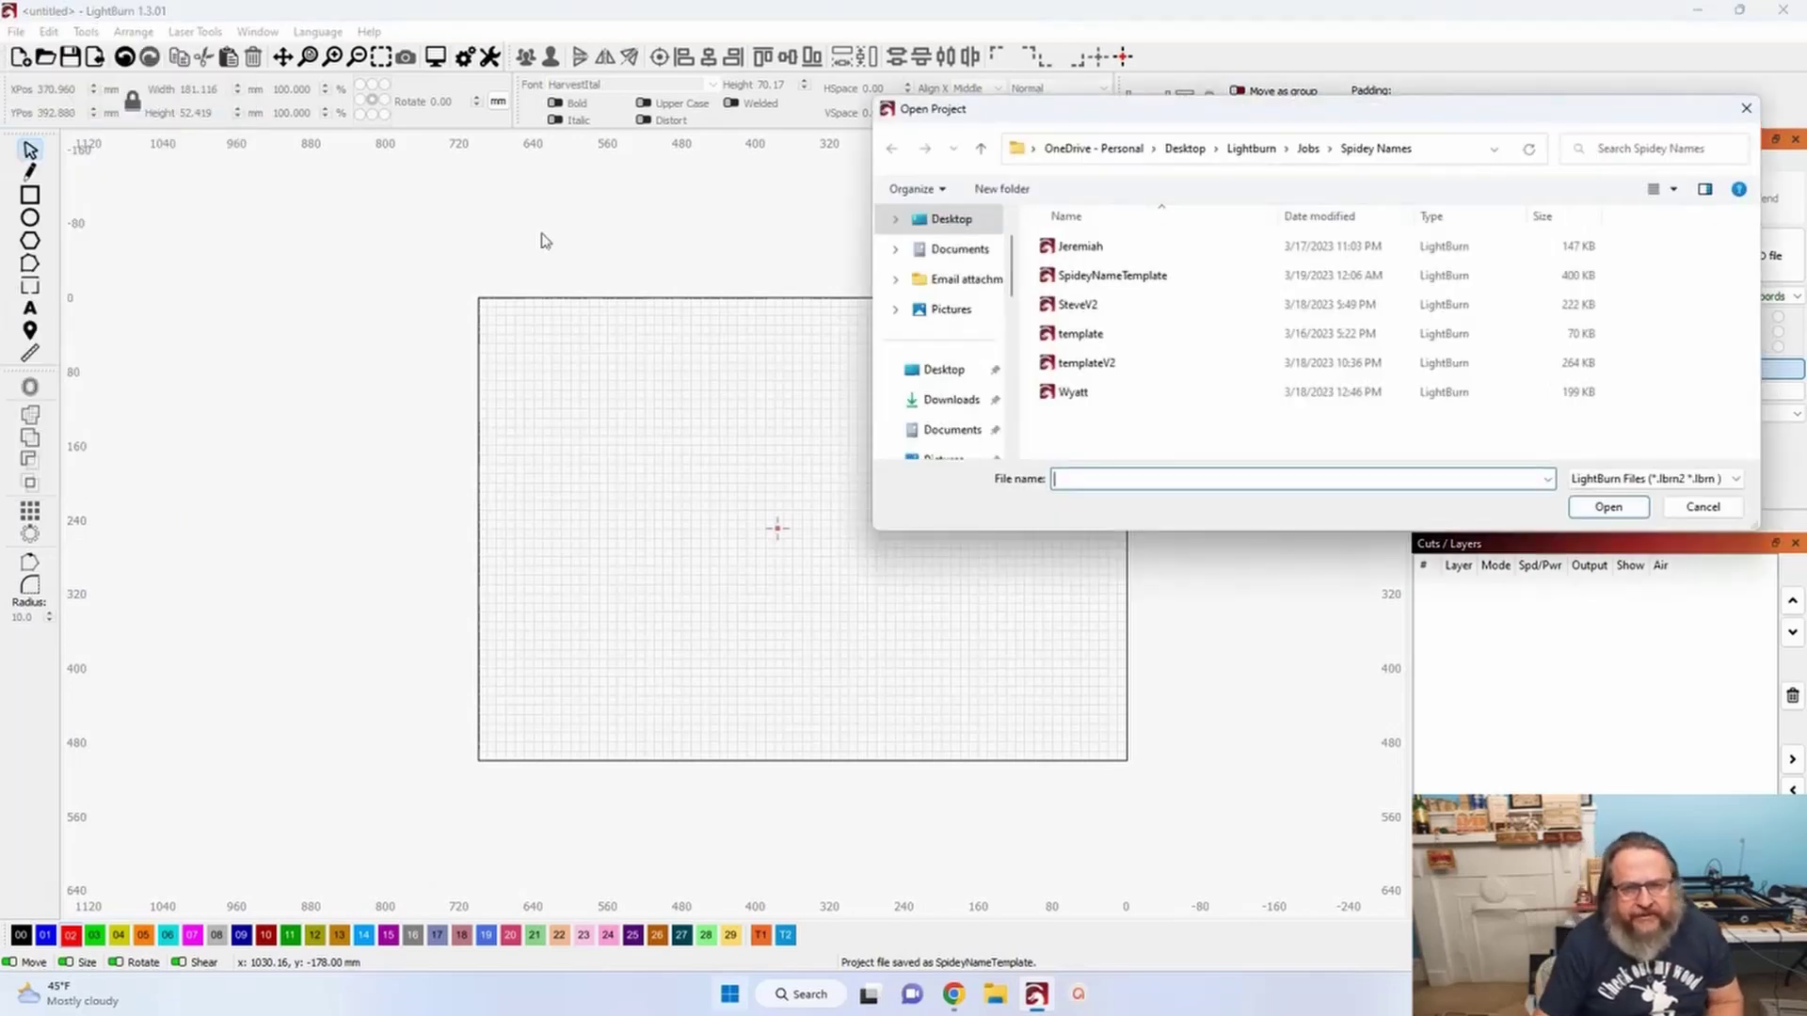
click(1112, 278)
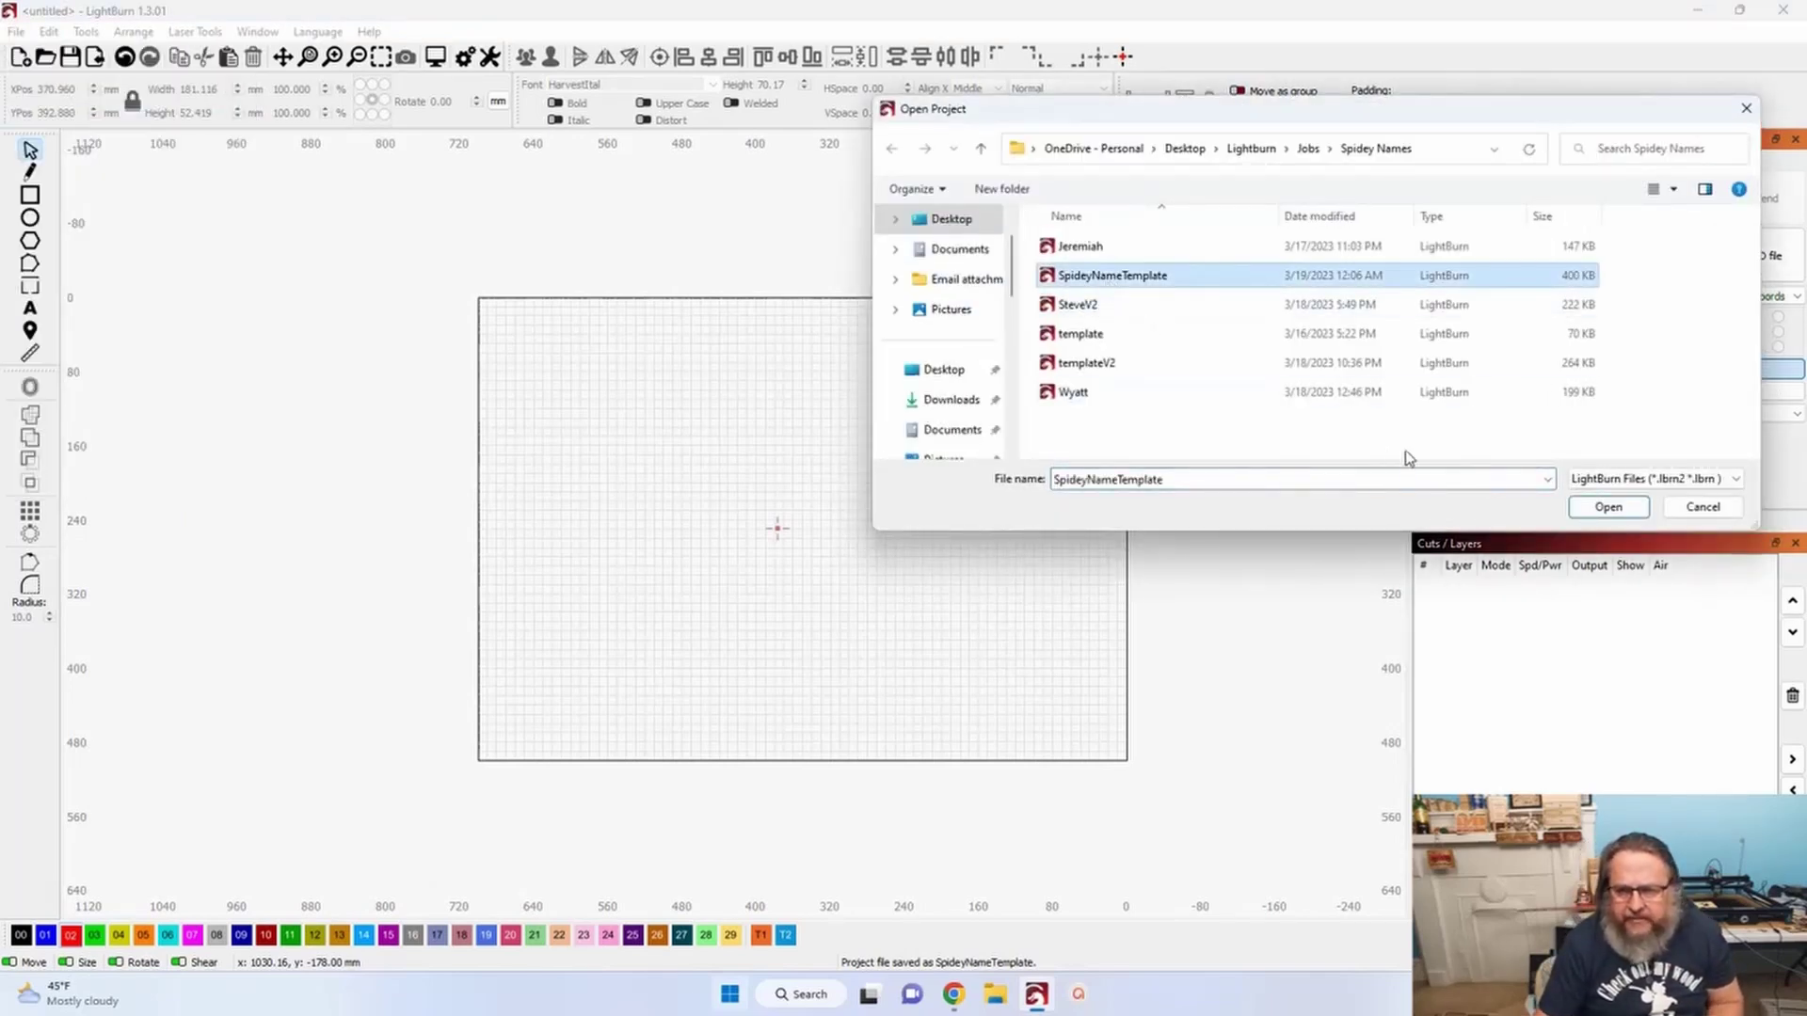
click(1607, 508)
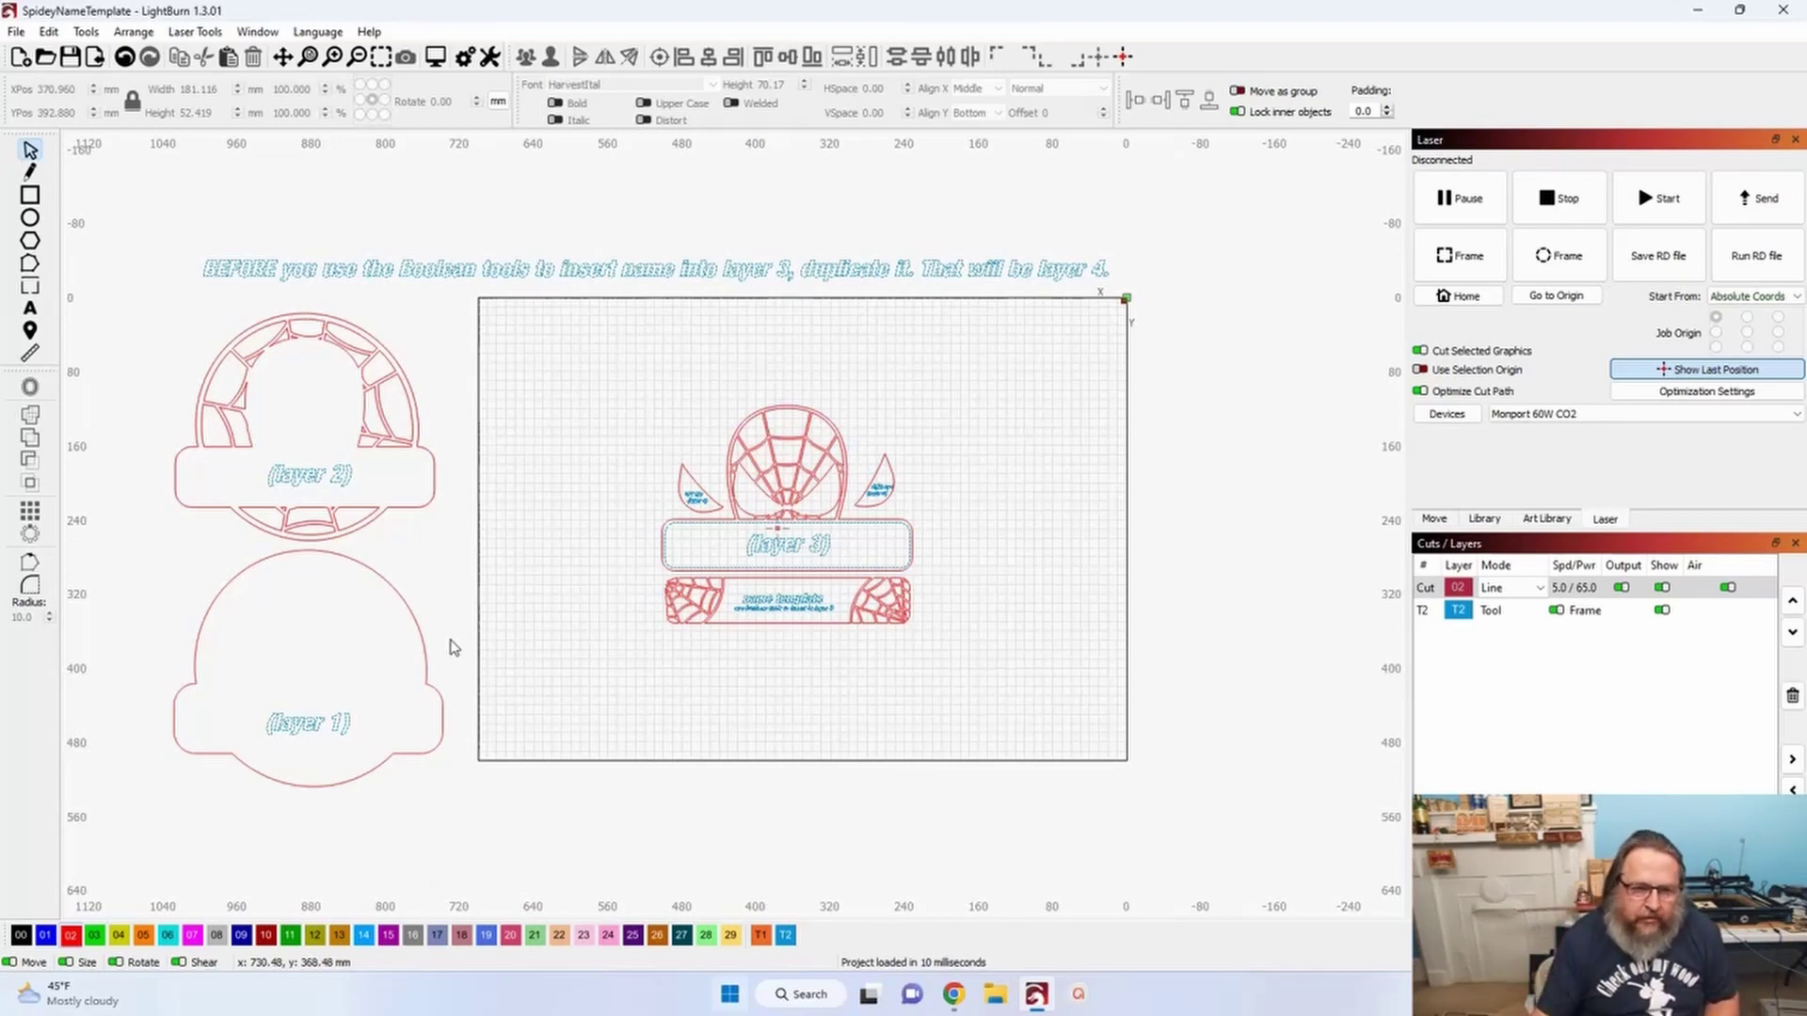
- Examine the template's layer 1 base, layer 2 web ring, layer 3 mask with name plate, layer 4 eyes and name template
scroll(346, 722, up, 2)
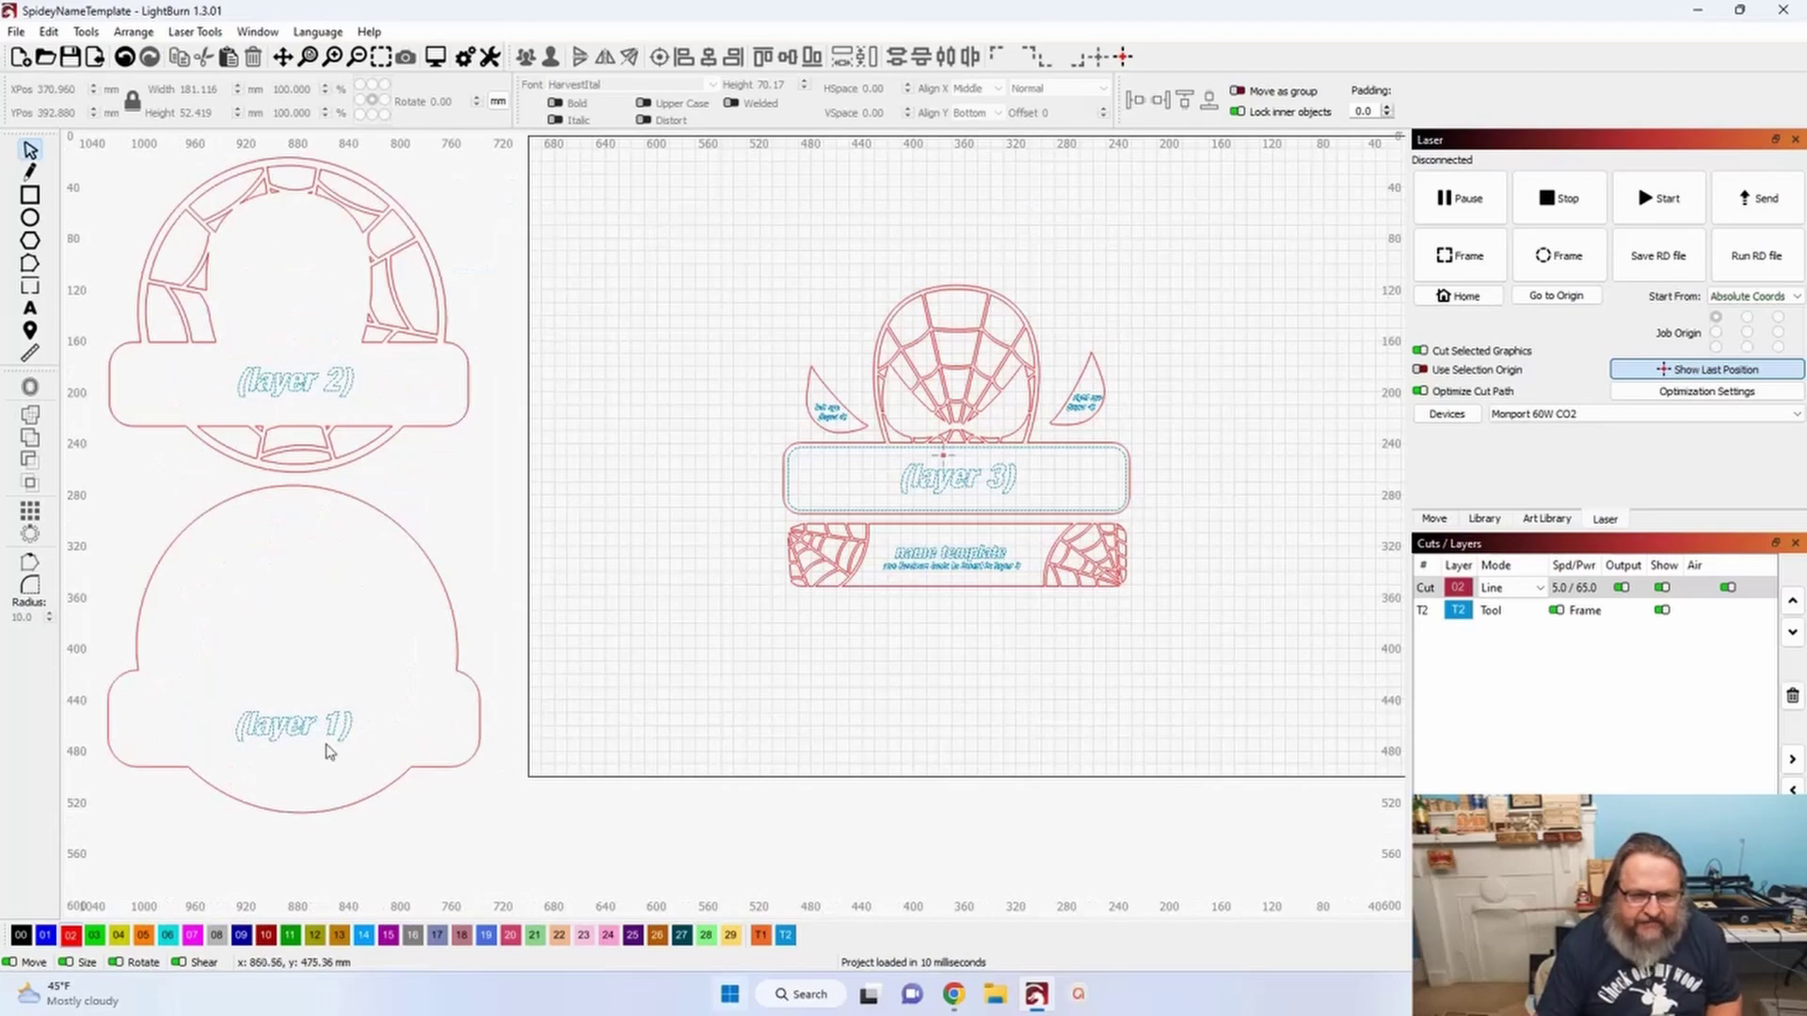
scroll(311, 753, up, 3)
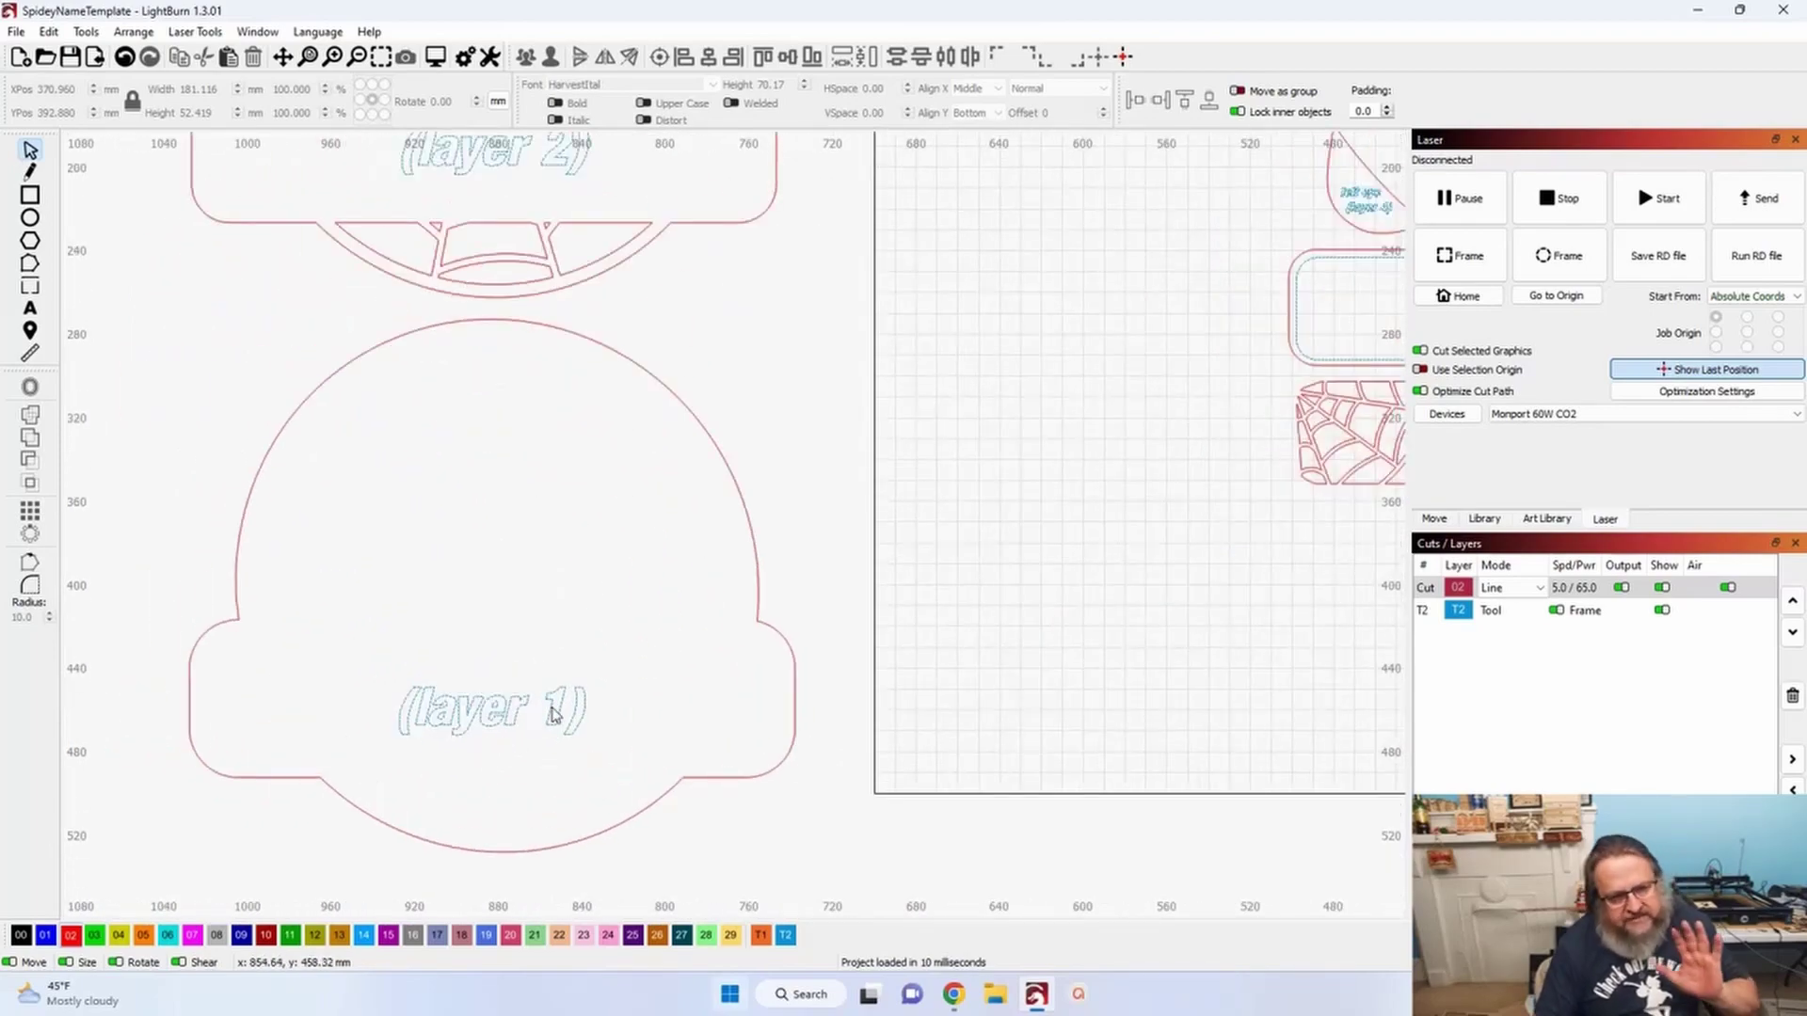
scroll(553, 616, up, 3)
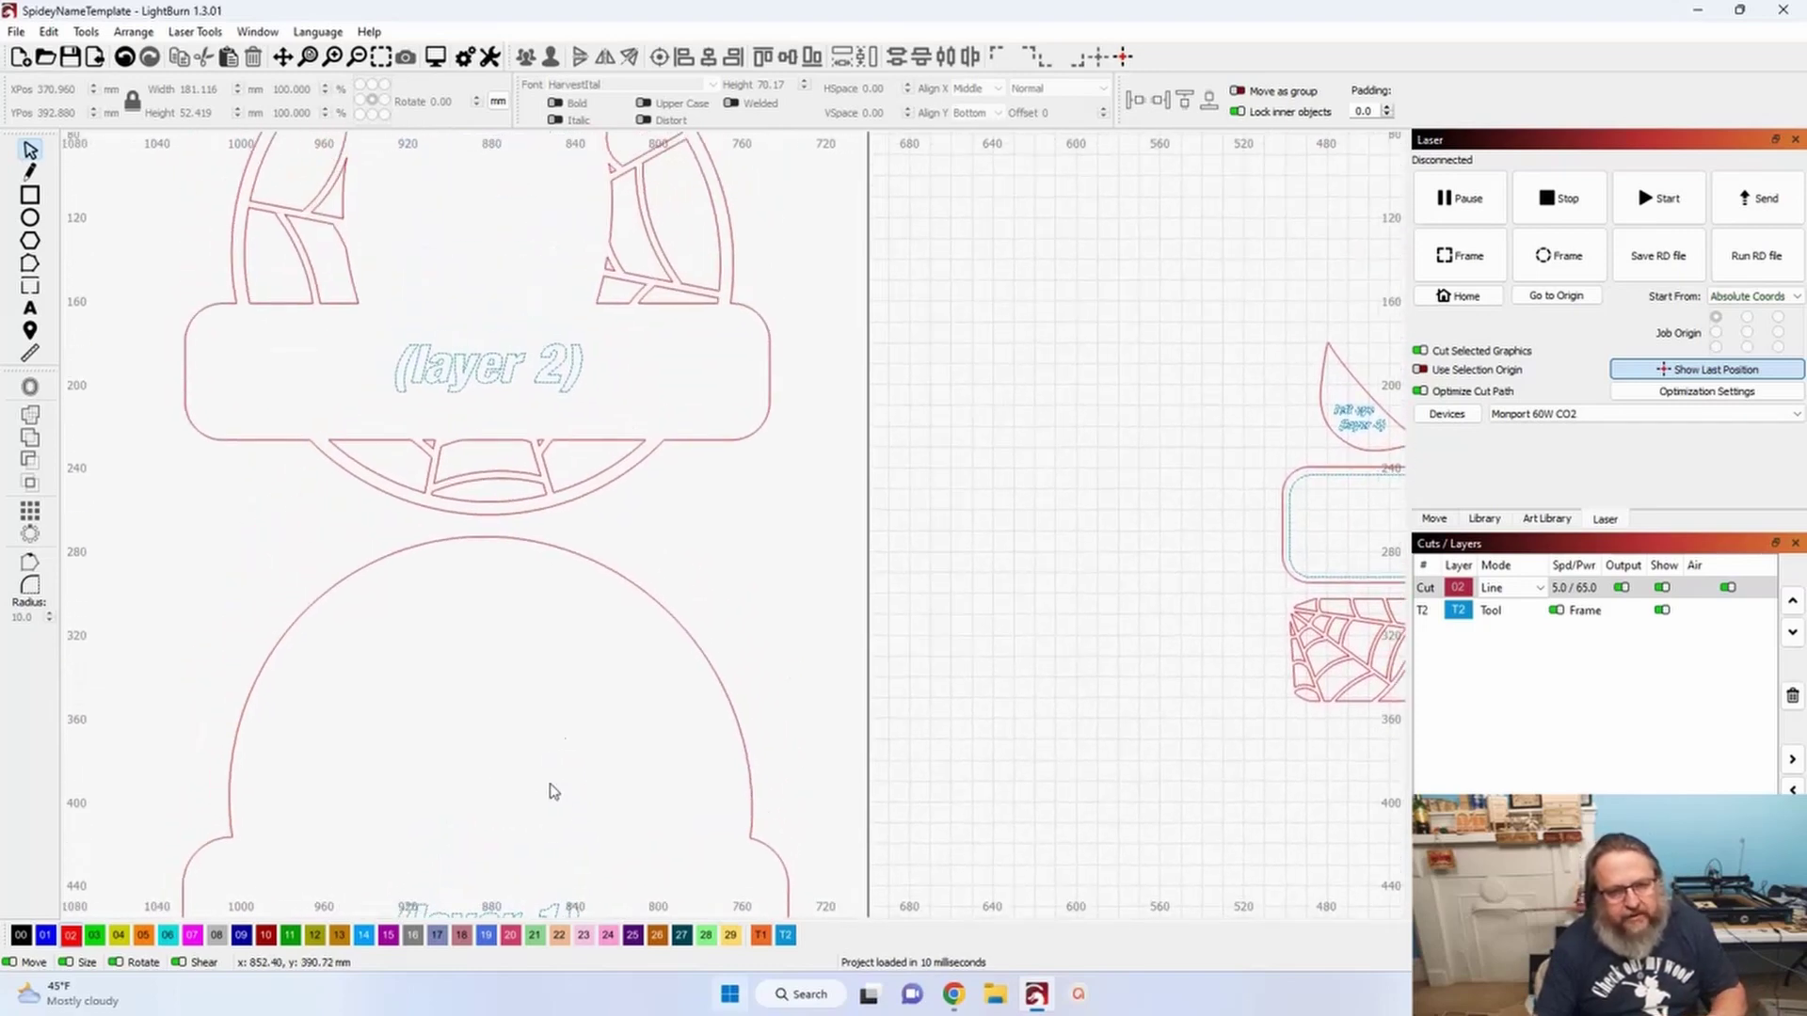
scroll(577, 533, down, 3)
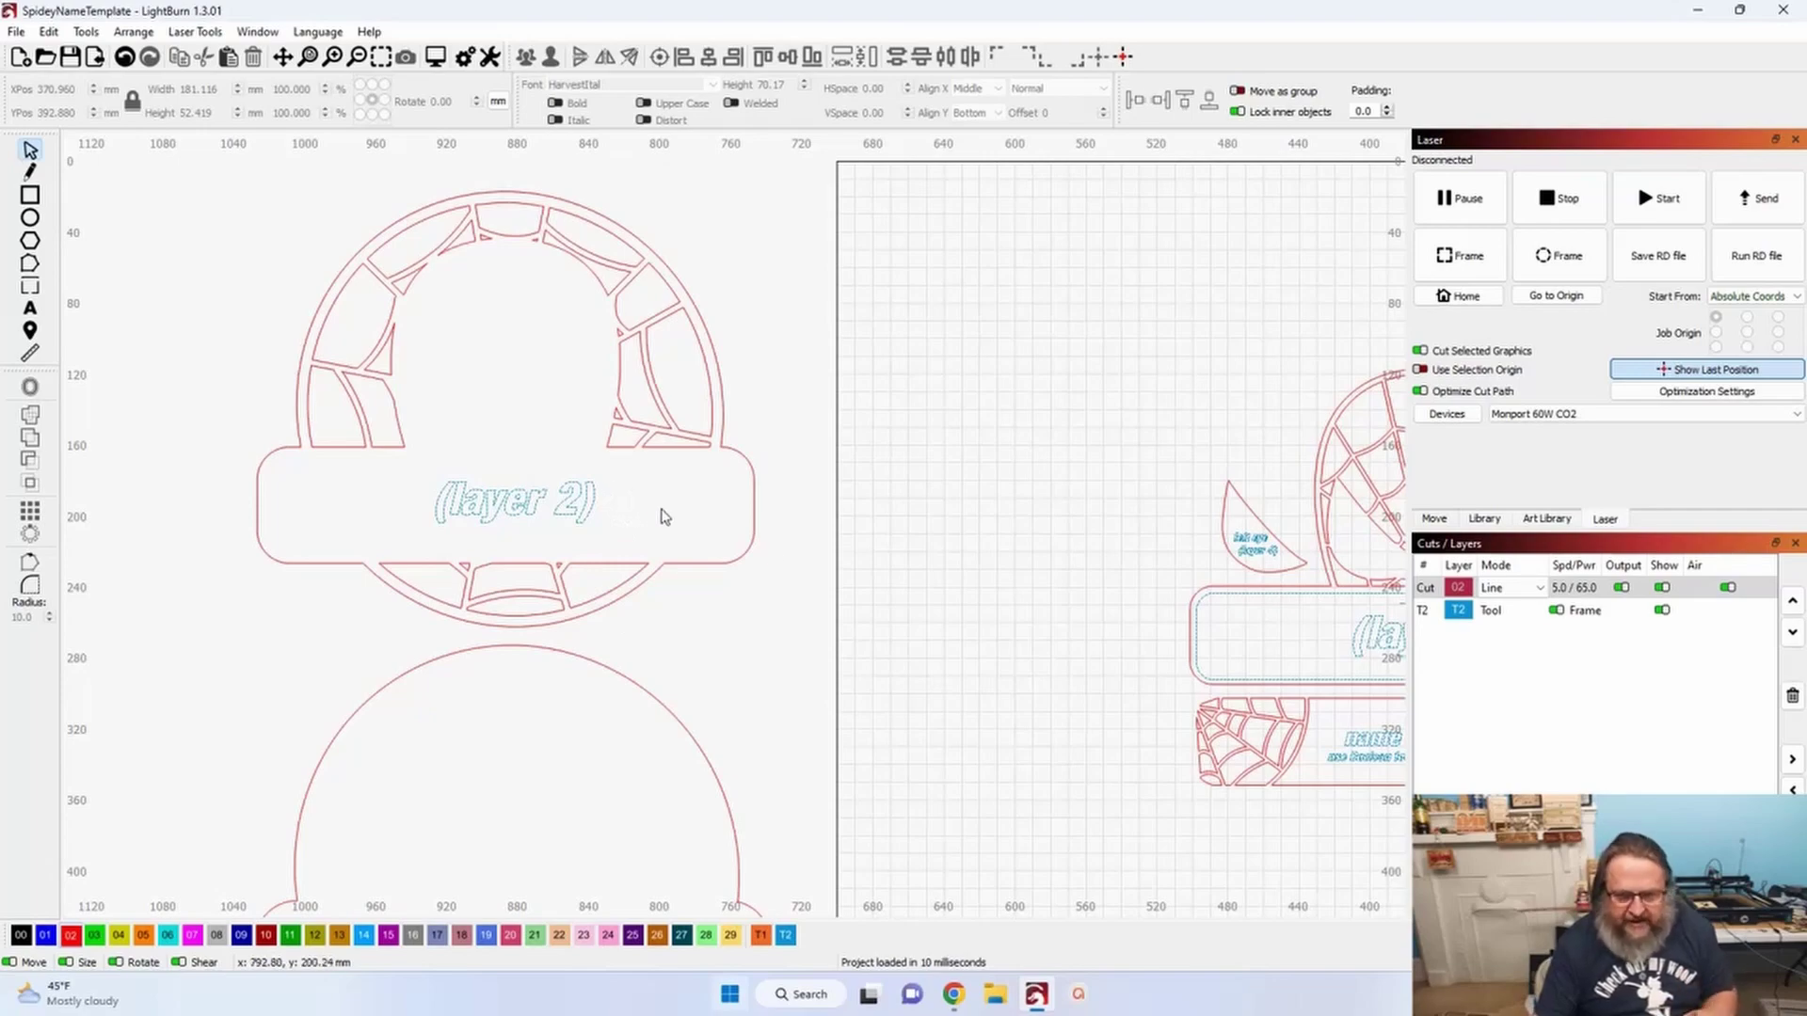
scroll(935, 589, right, 6)
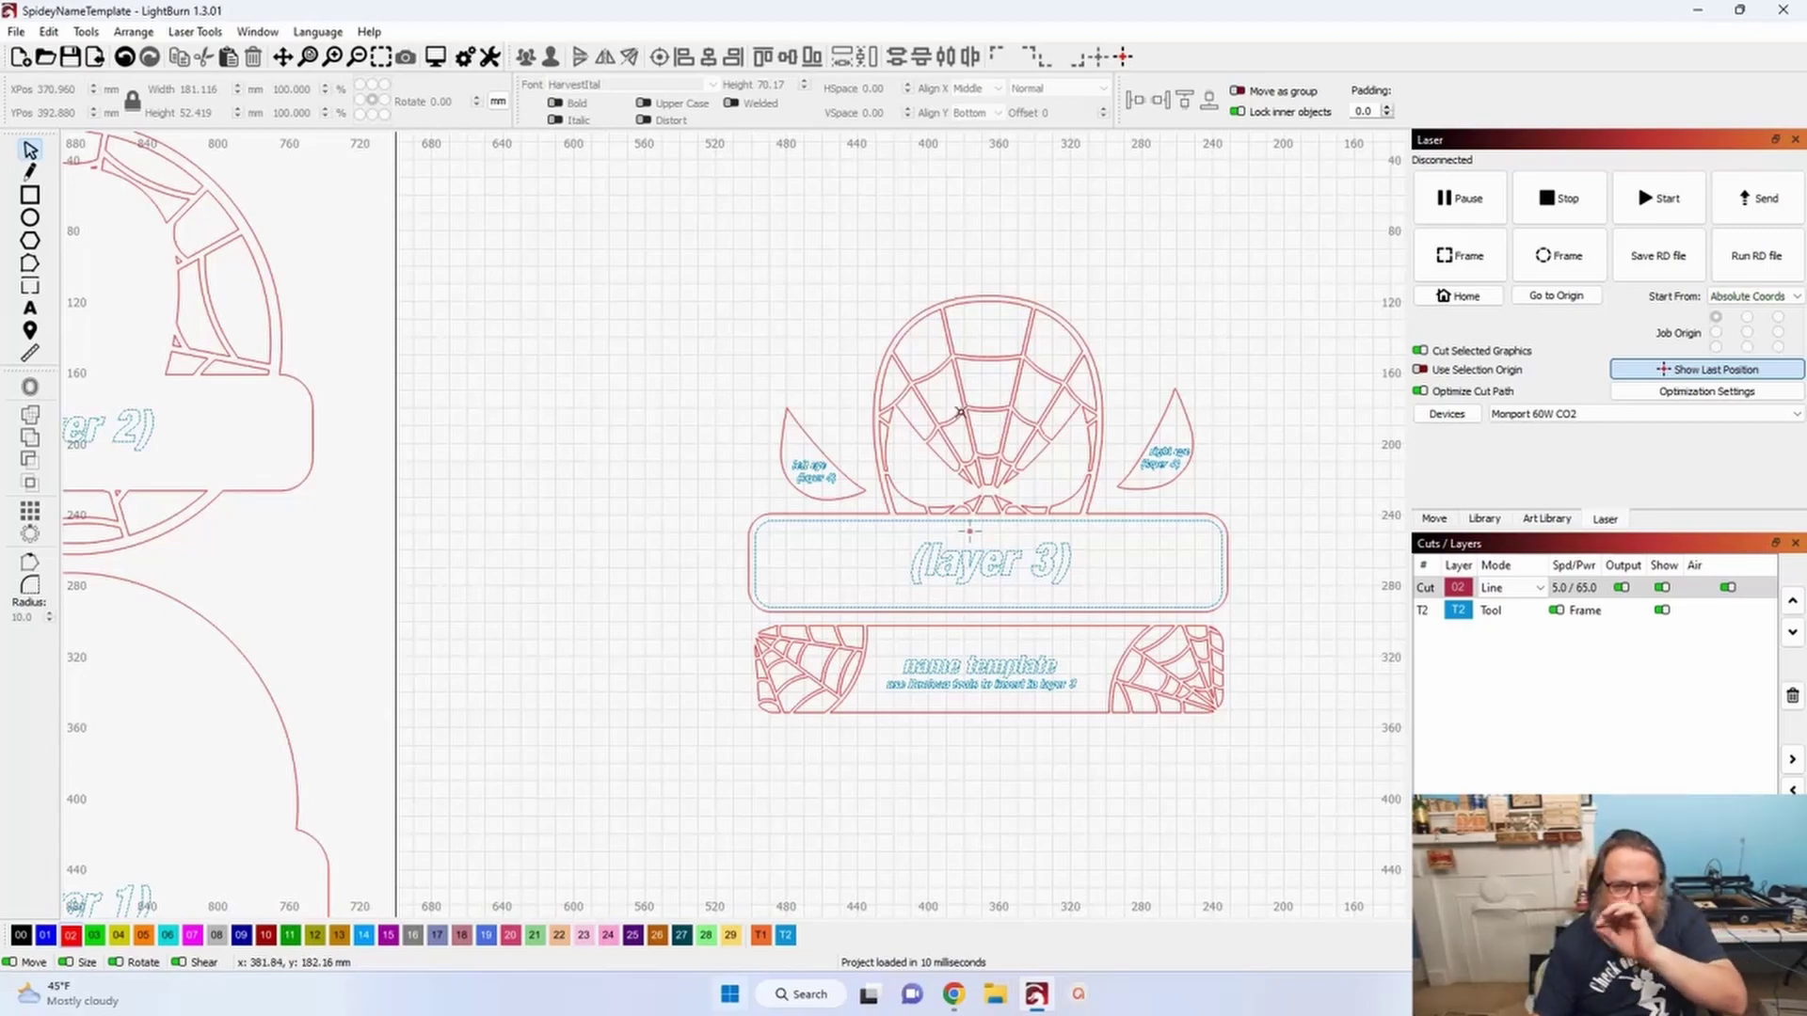
scroll(739, 517, down, 2)
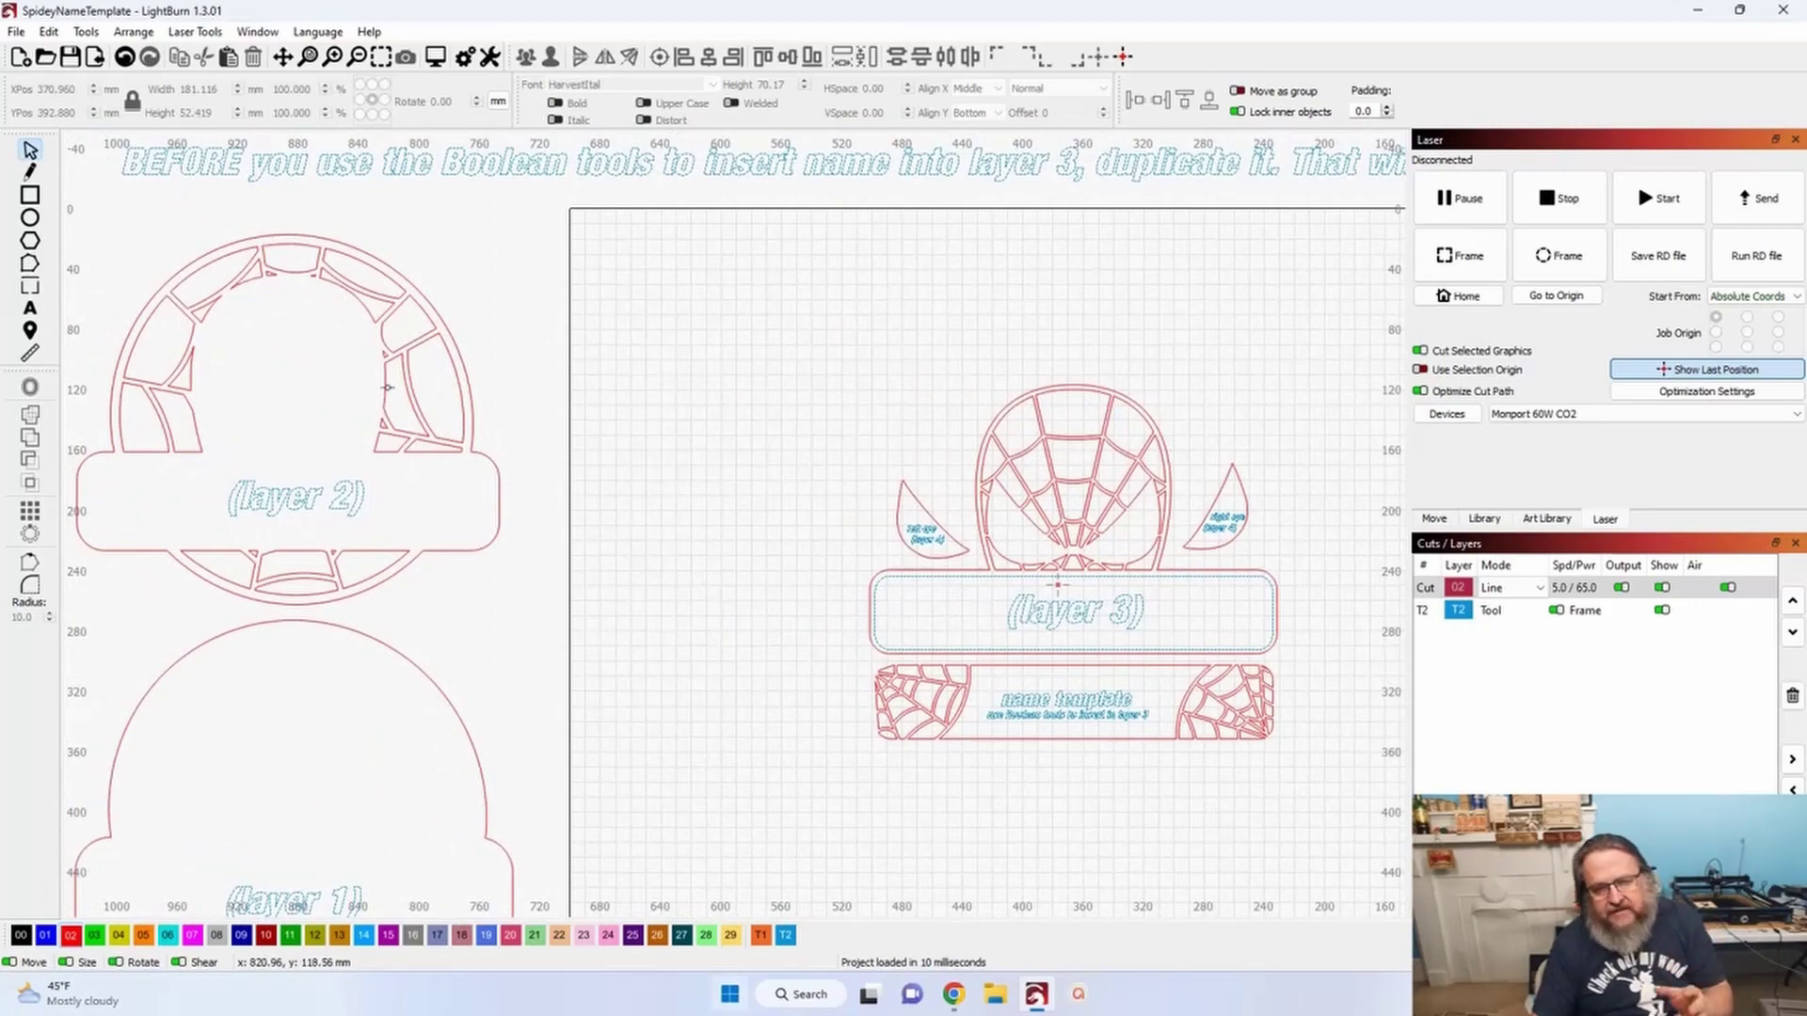
drag(782, 403, 563, 408)
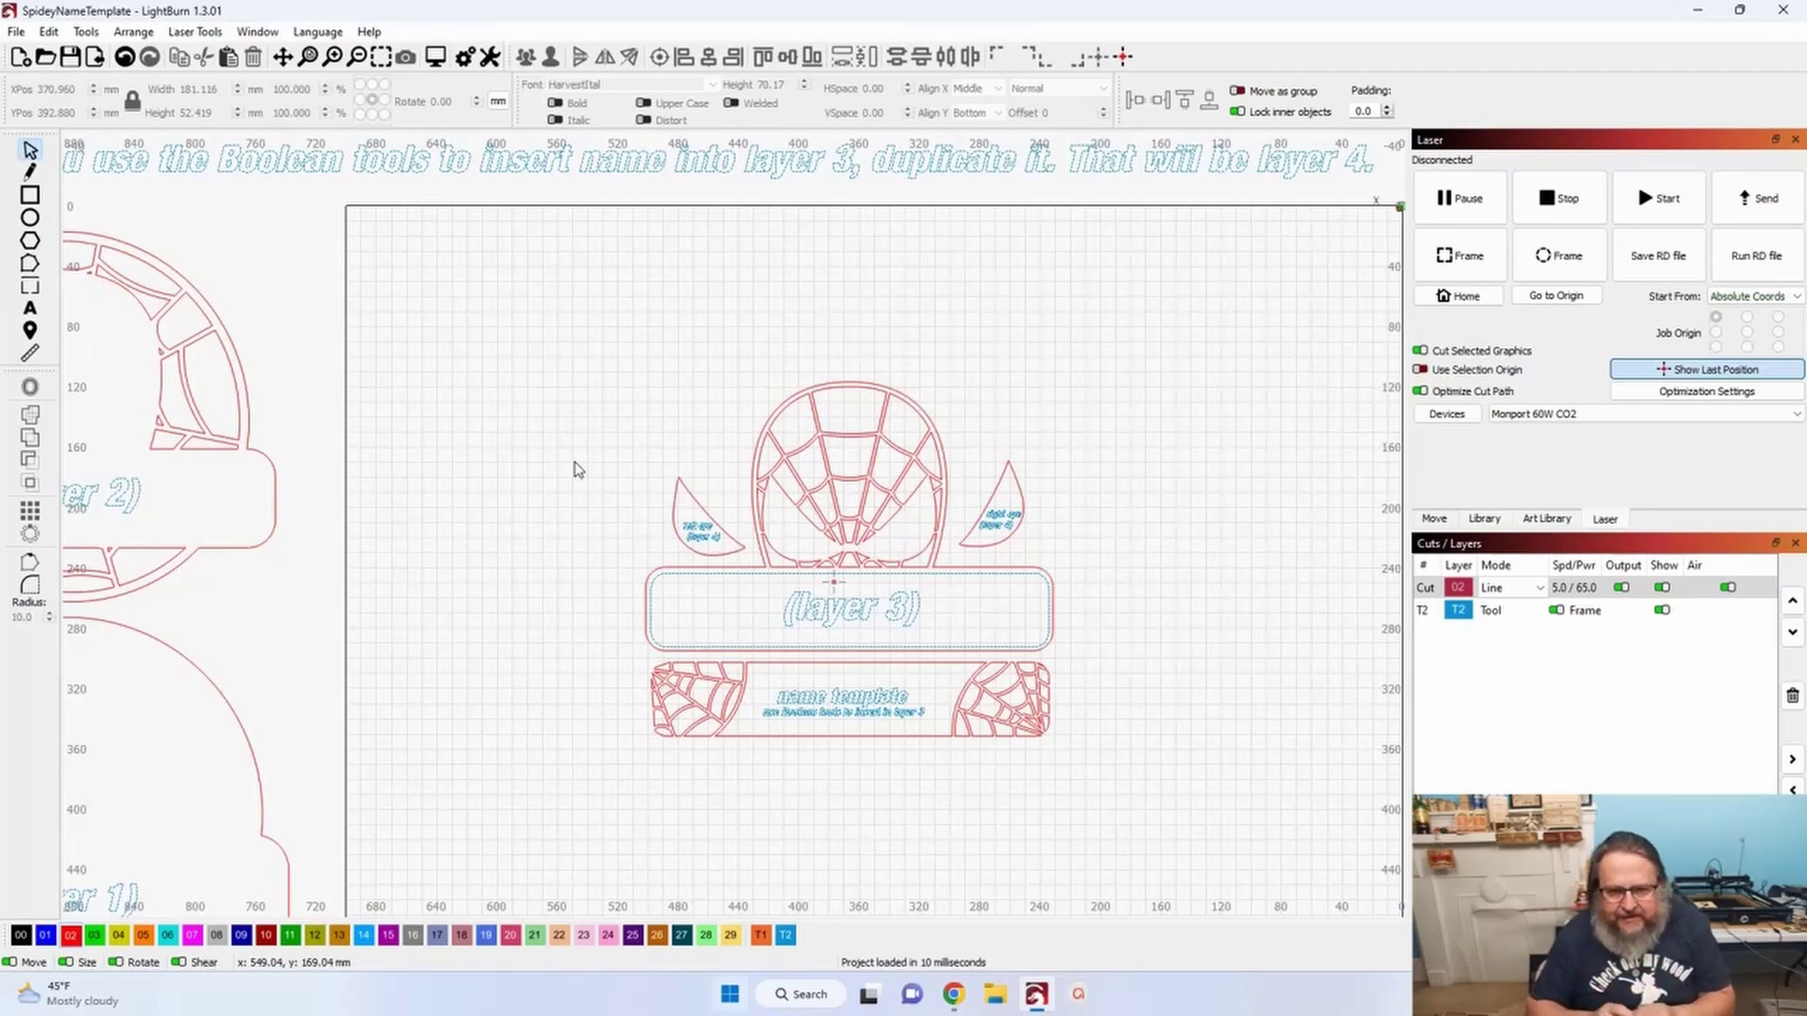
scroll(677, 654, up, 2)
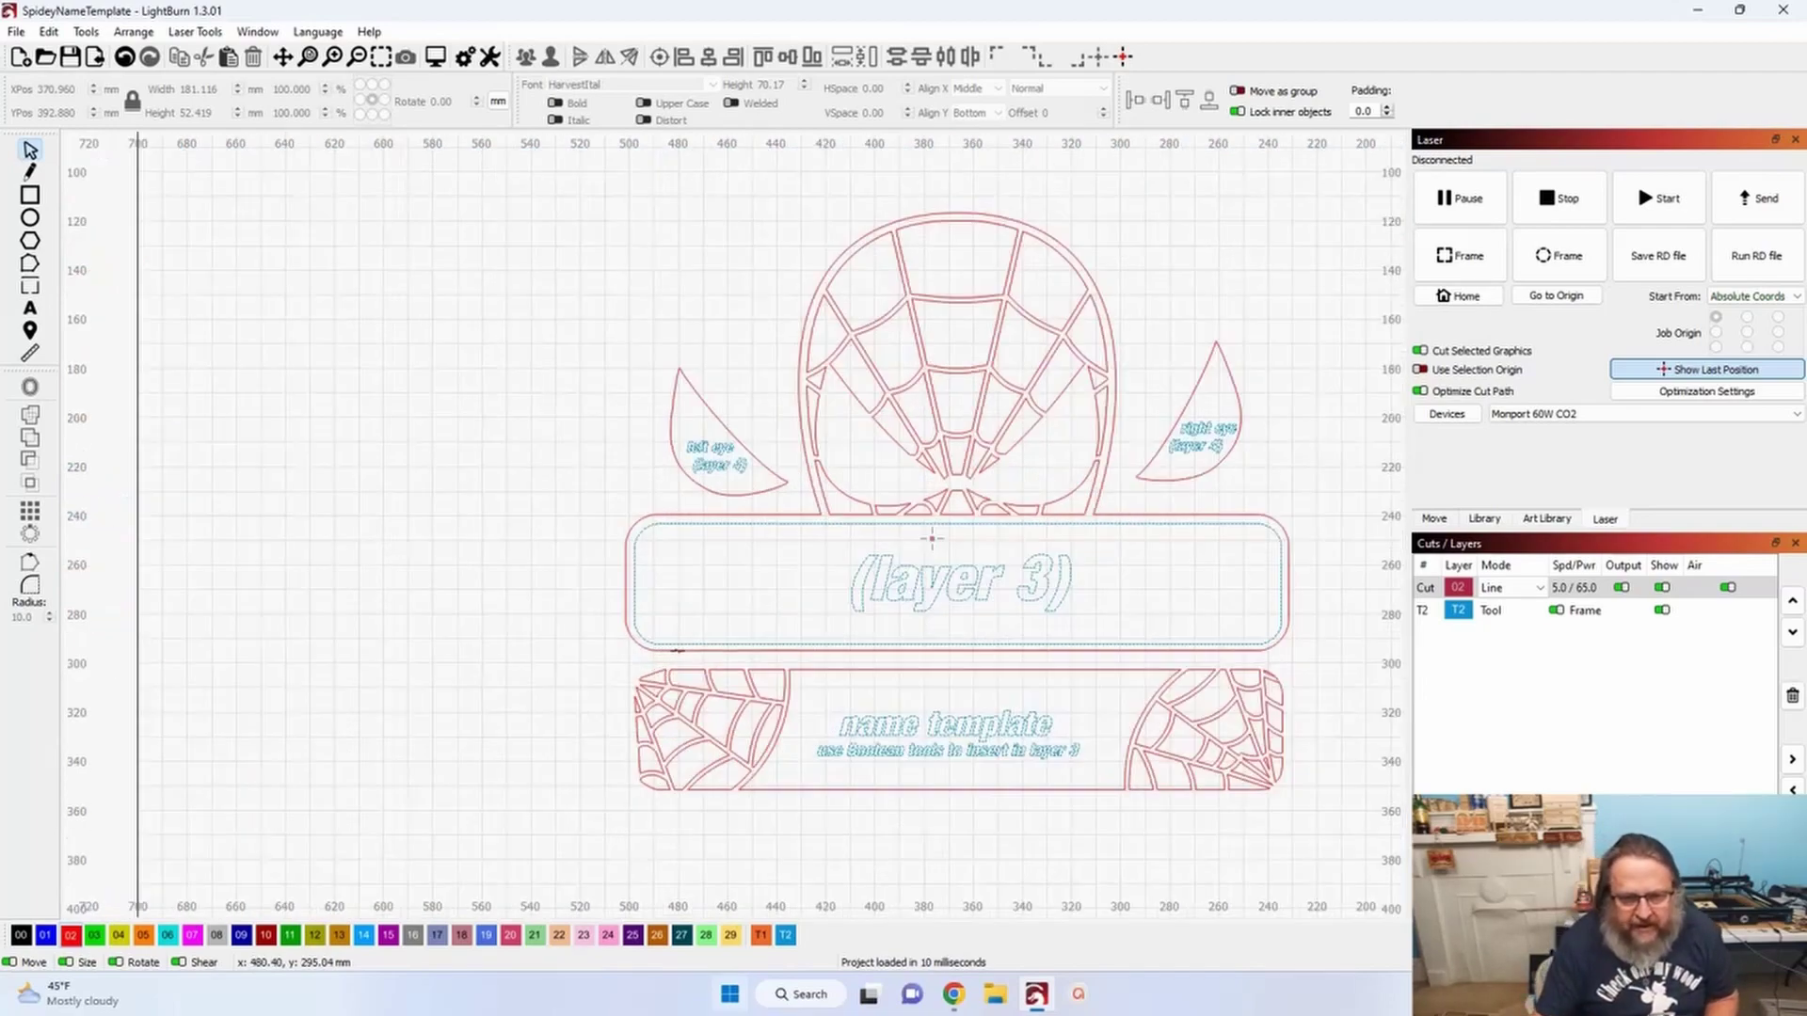
scroll(720, 506, up, 4)
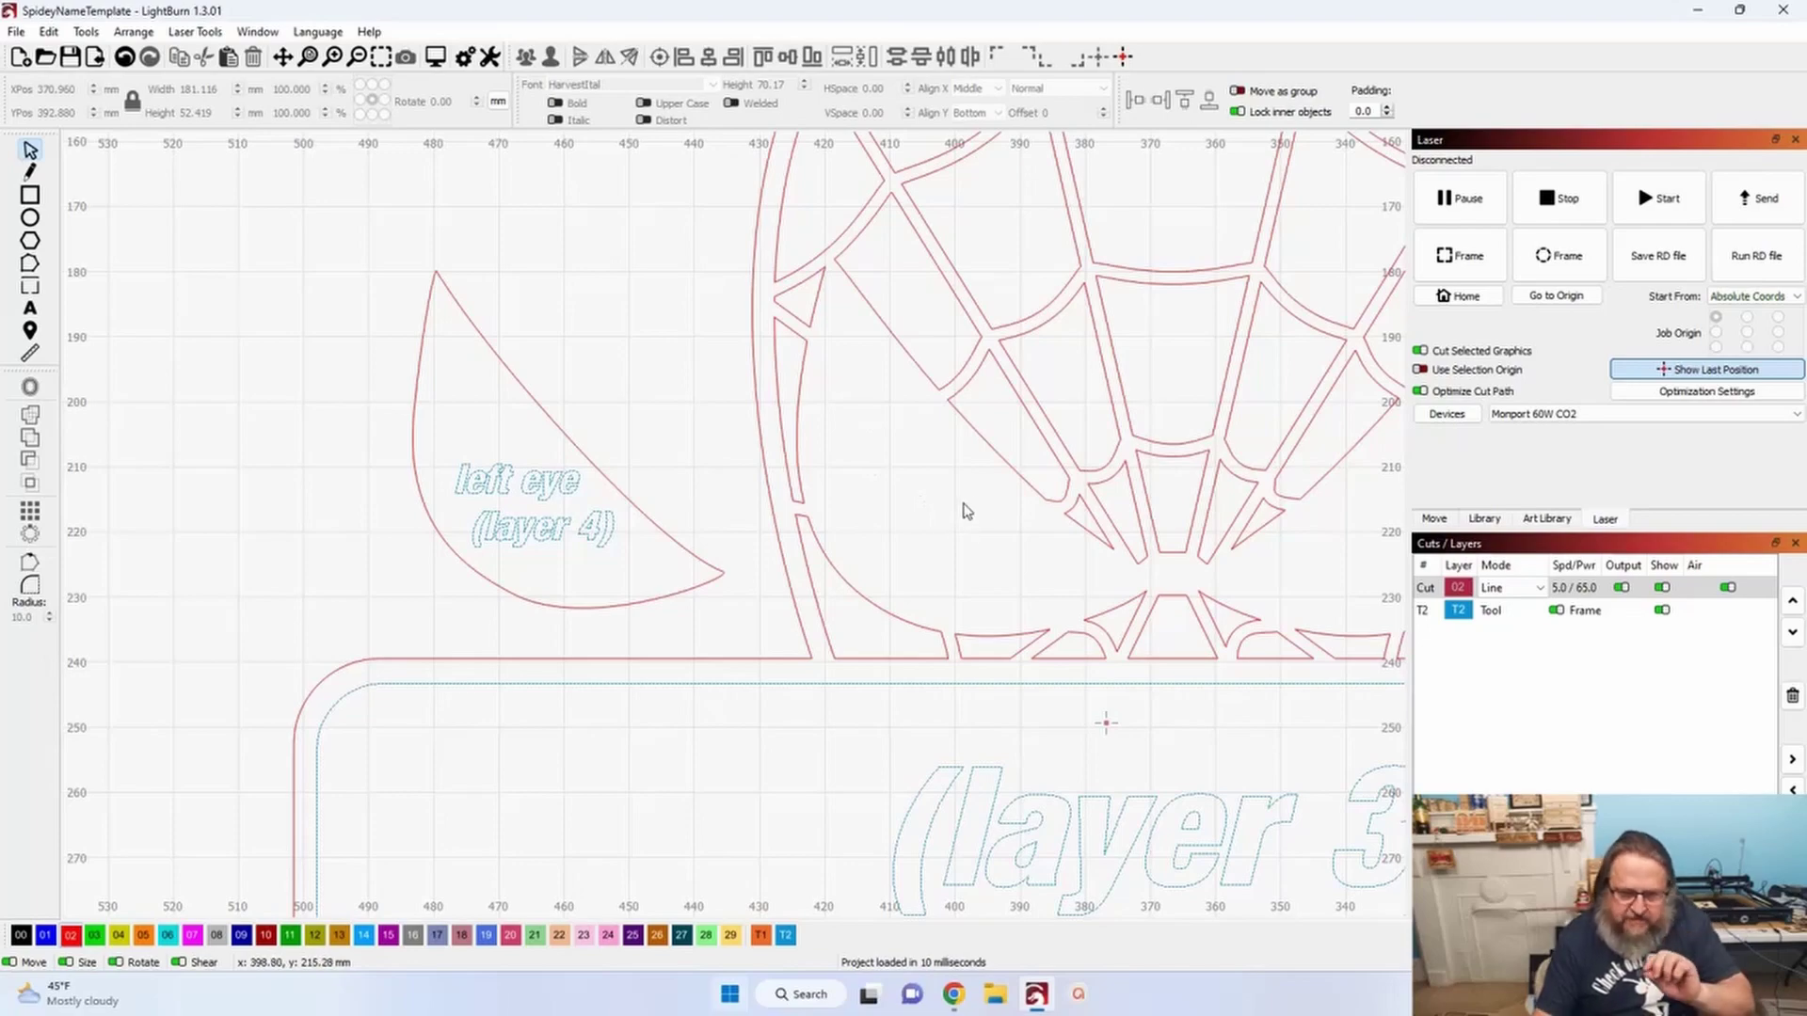
scroll(692, 494, down, 5)
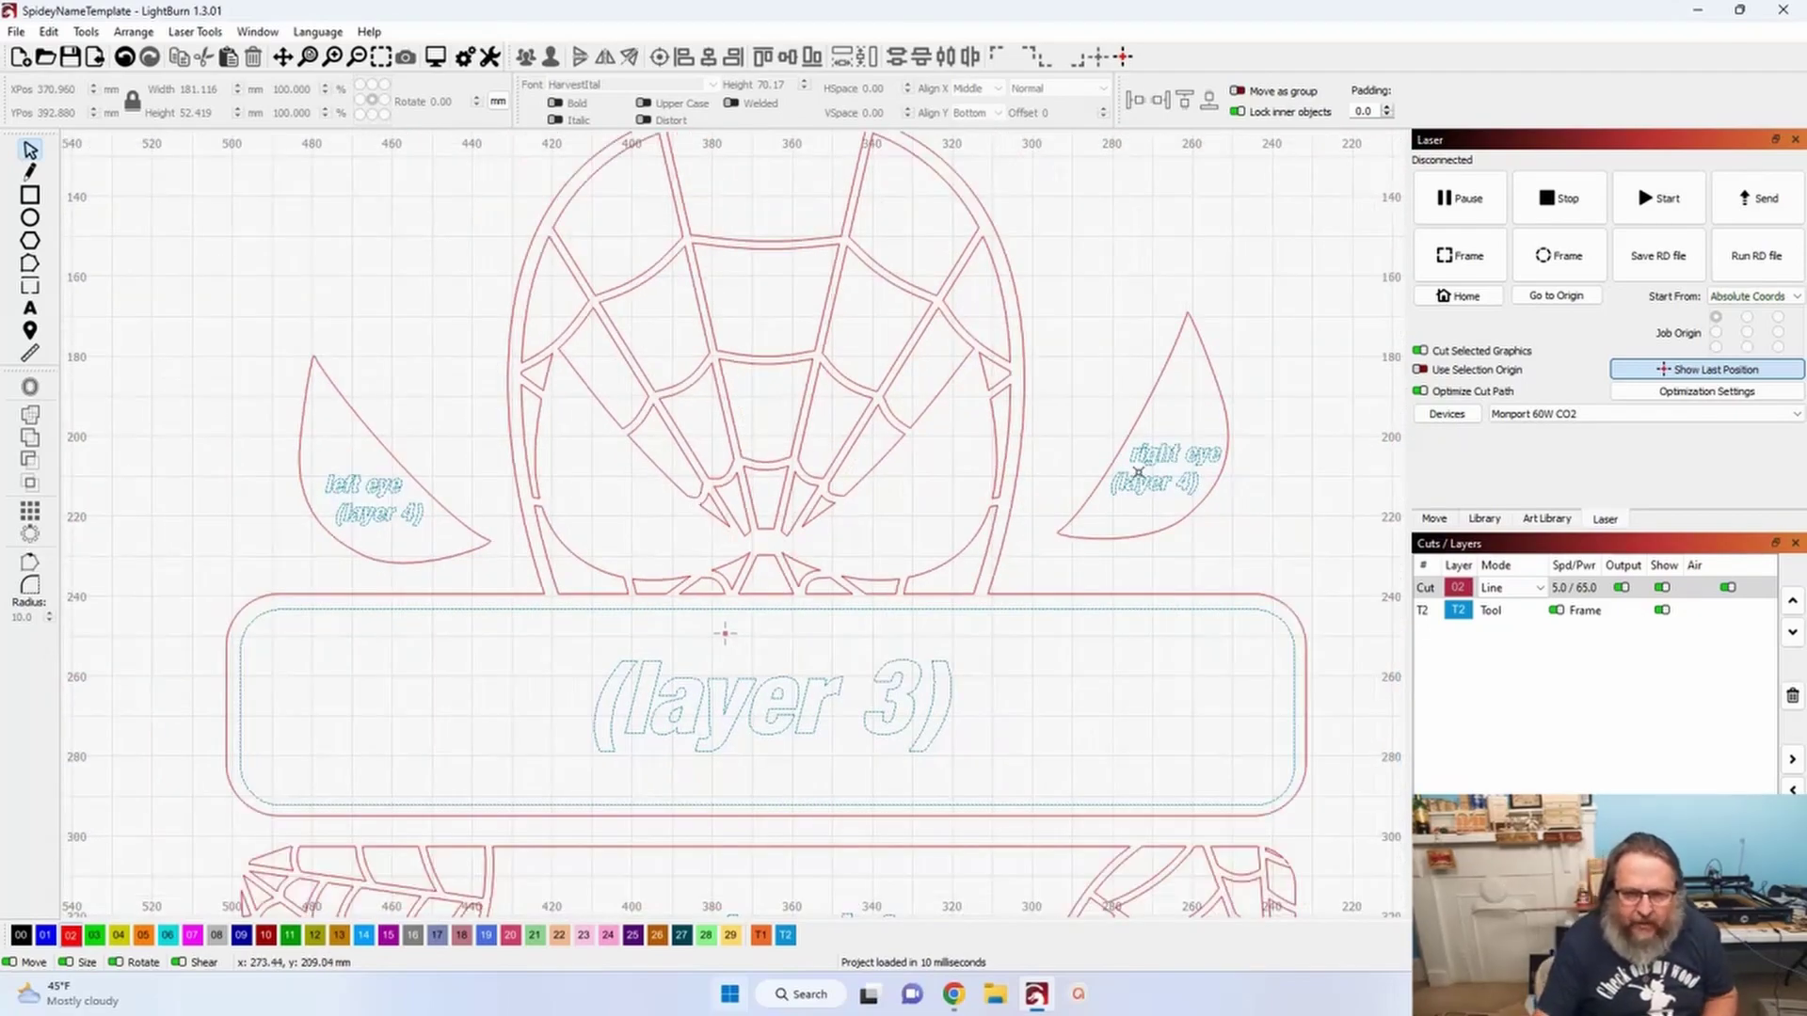
- Examine the note about duplicating layer 3 before using the Boolean tools, and the name template with its Boolean instruction below the layer 3 plate
scroll(1139, 474, down, 2)
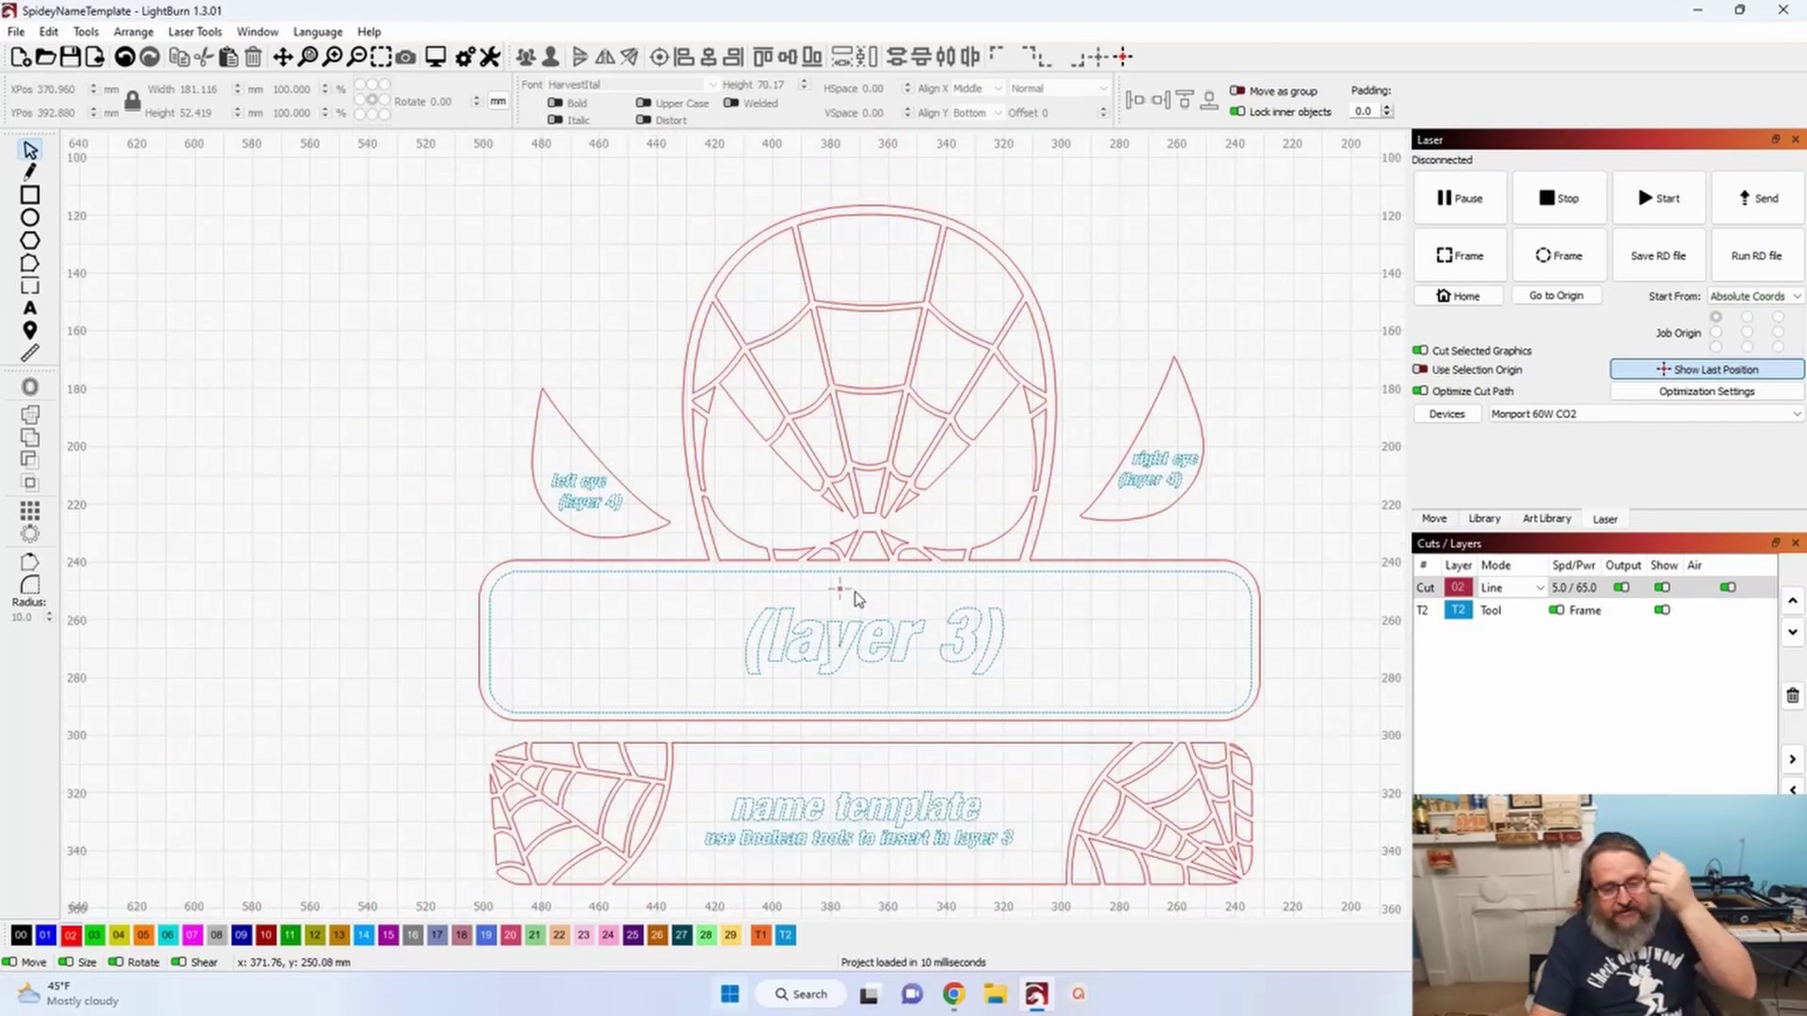
scroll(857, 596, down, 2)
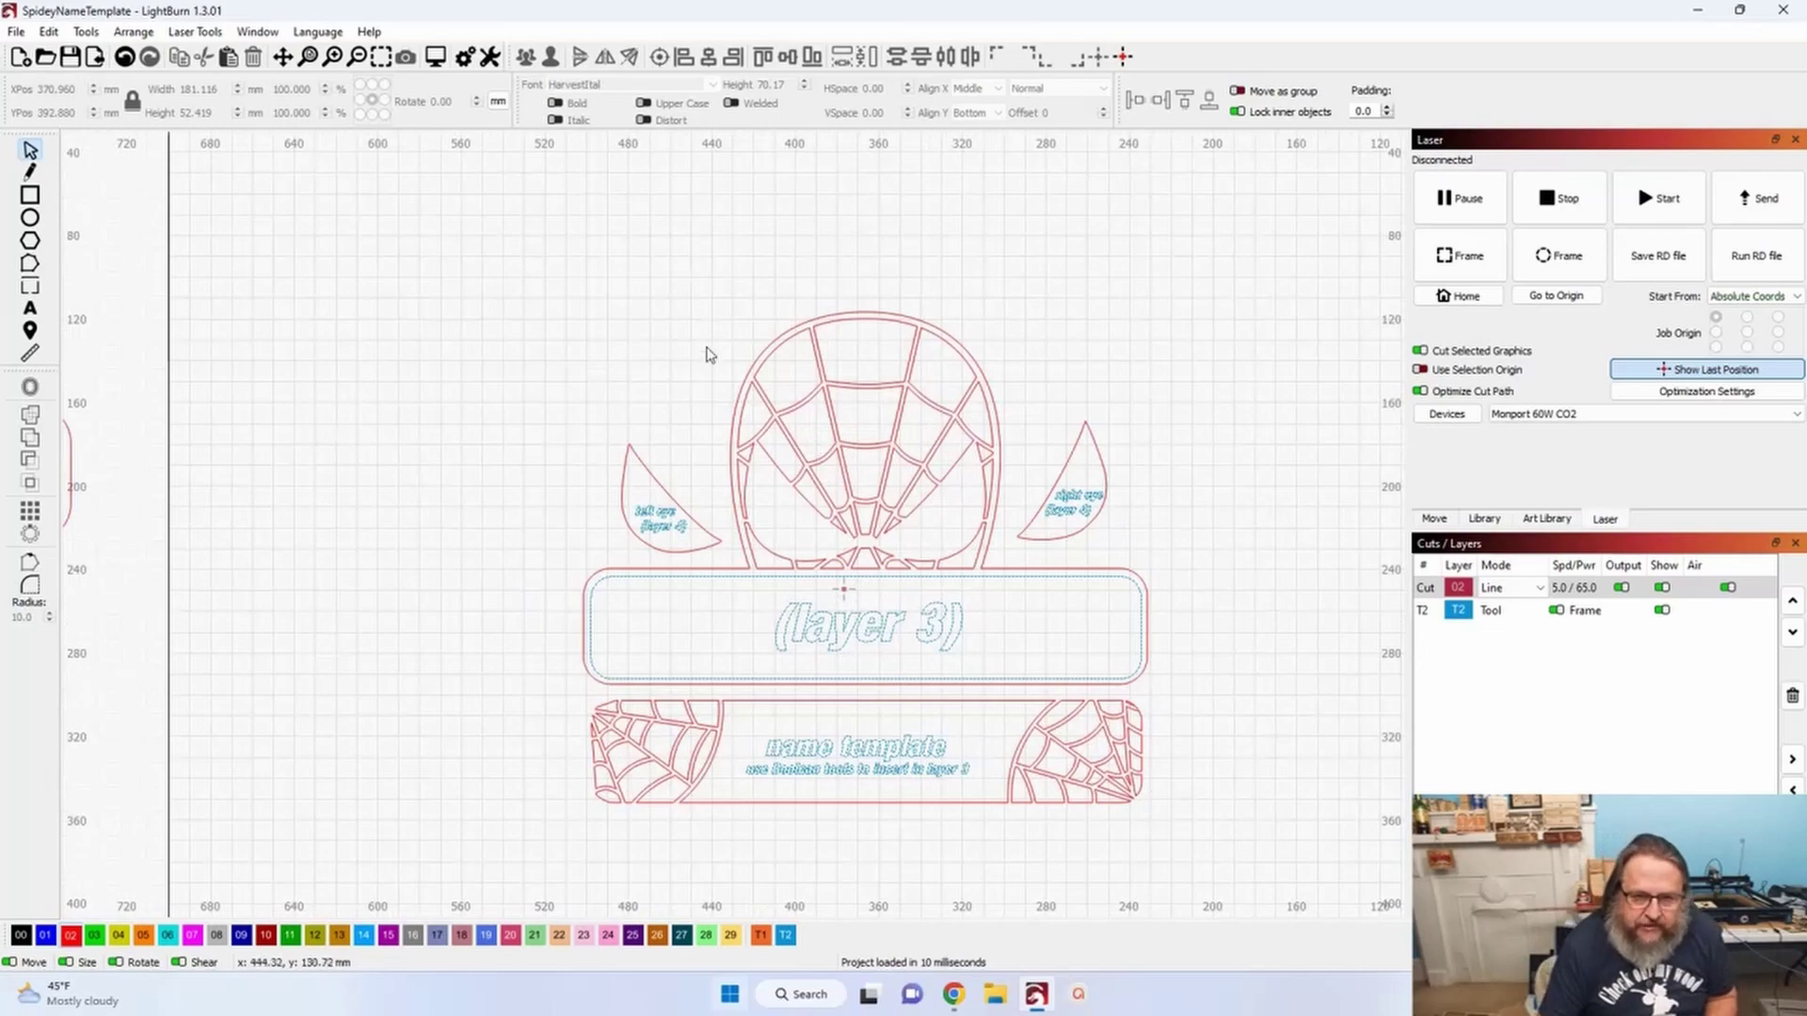
scroll(697, 363, down, 2)
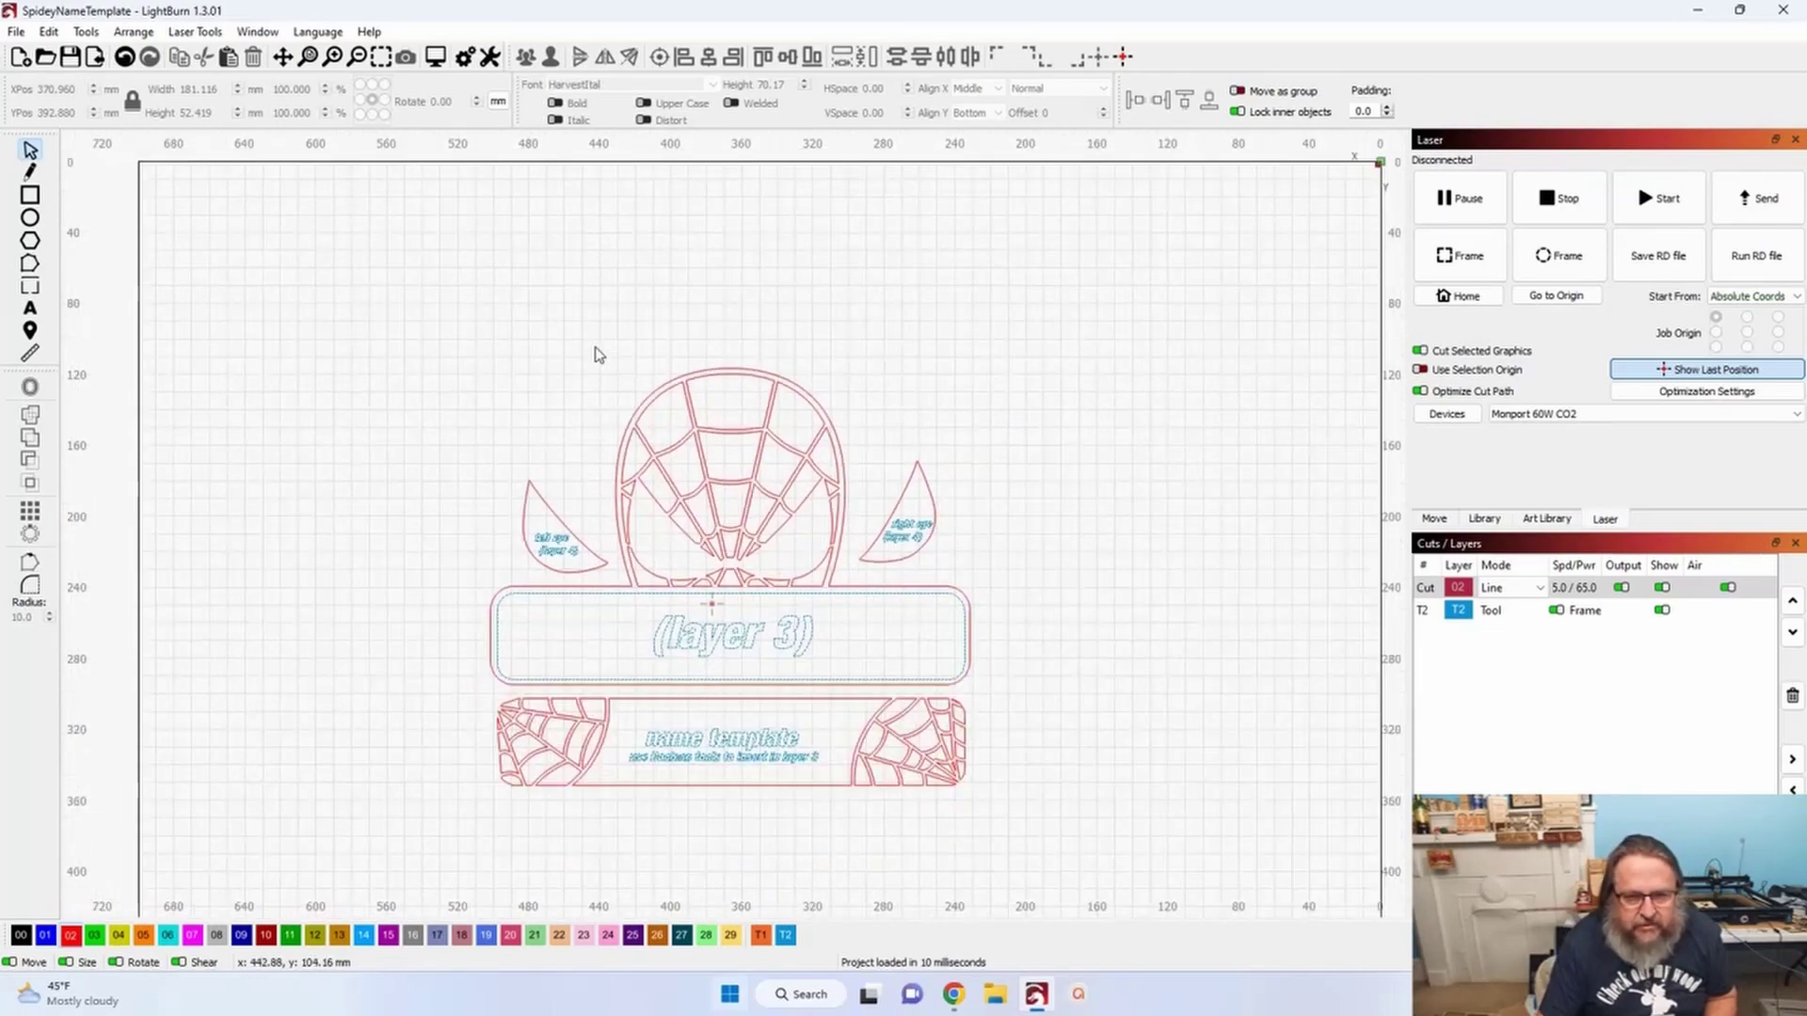
scroll(718, 302, down, 3)
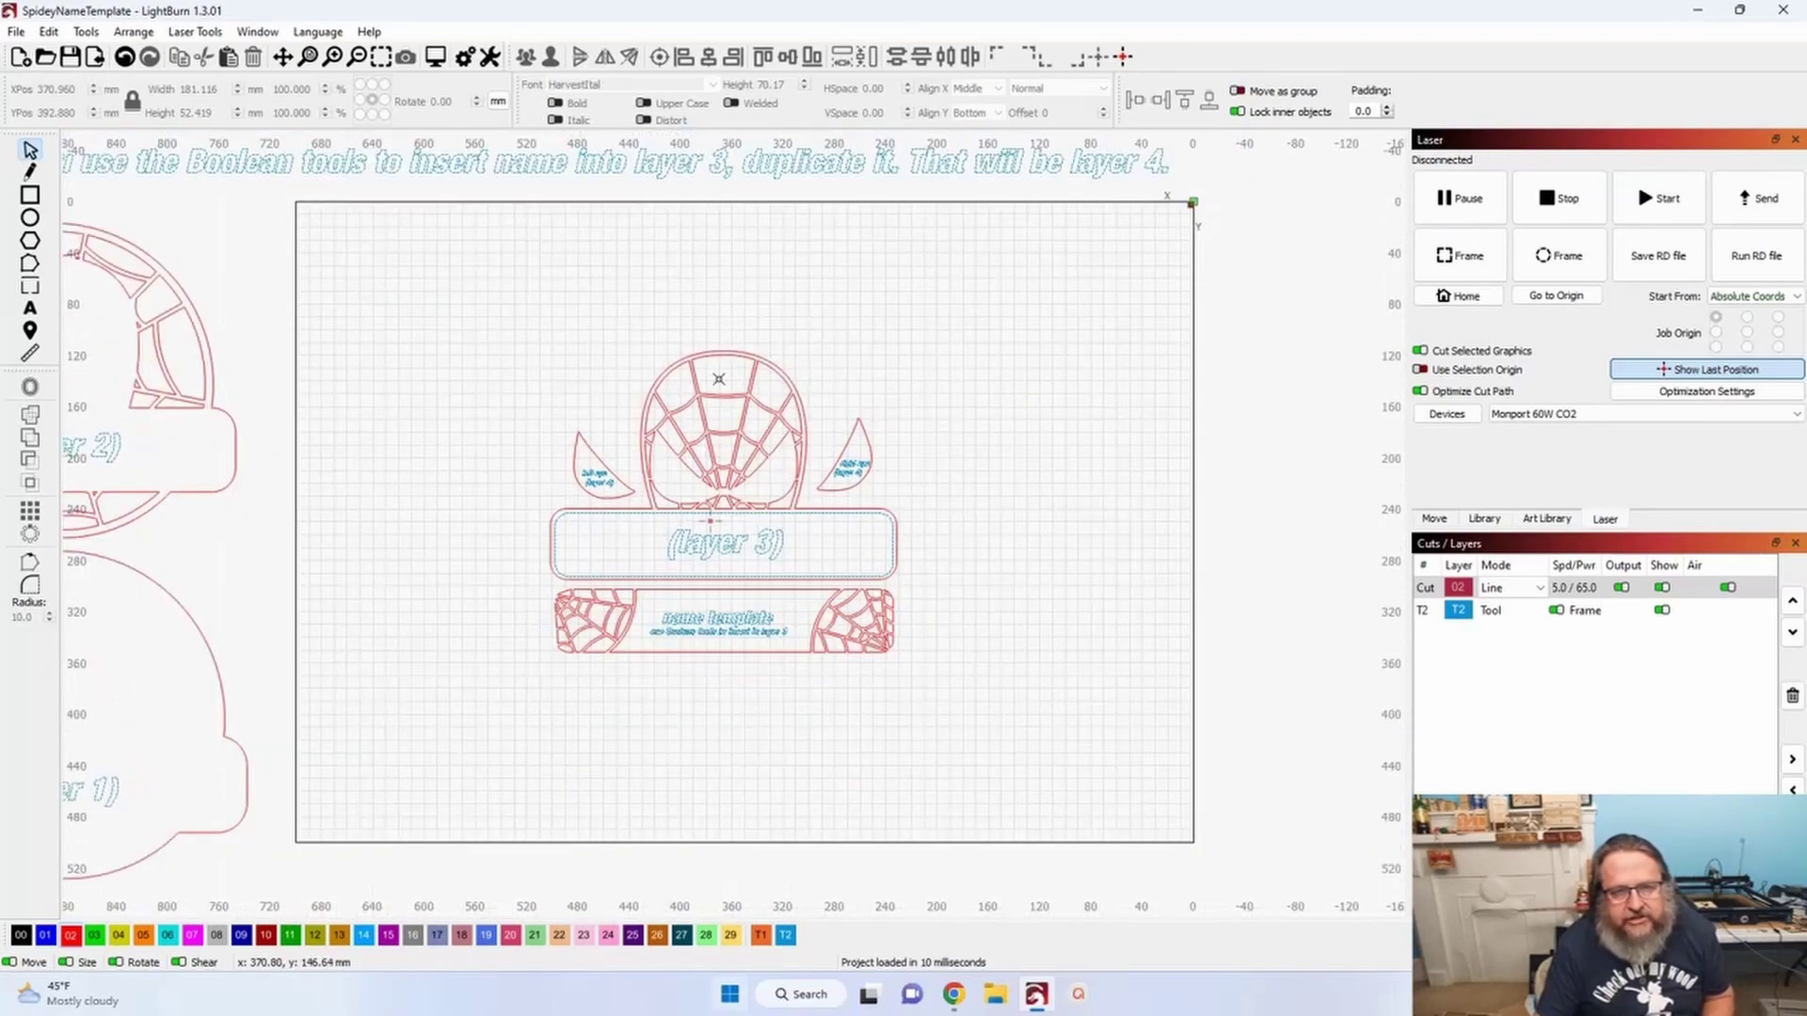
drag(734, 302, 932, 407)
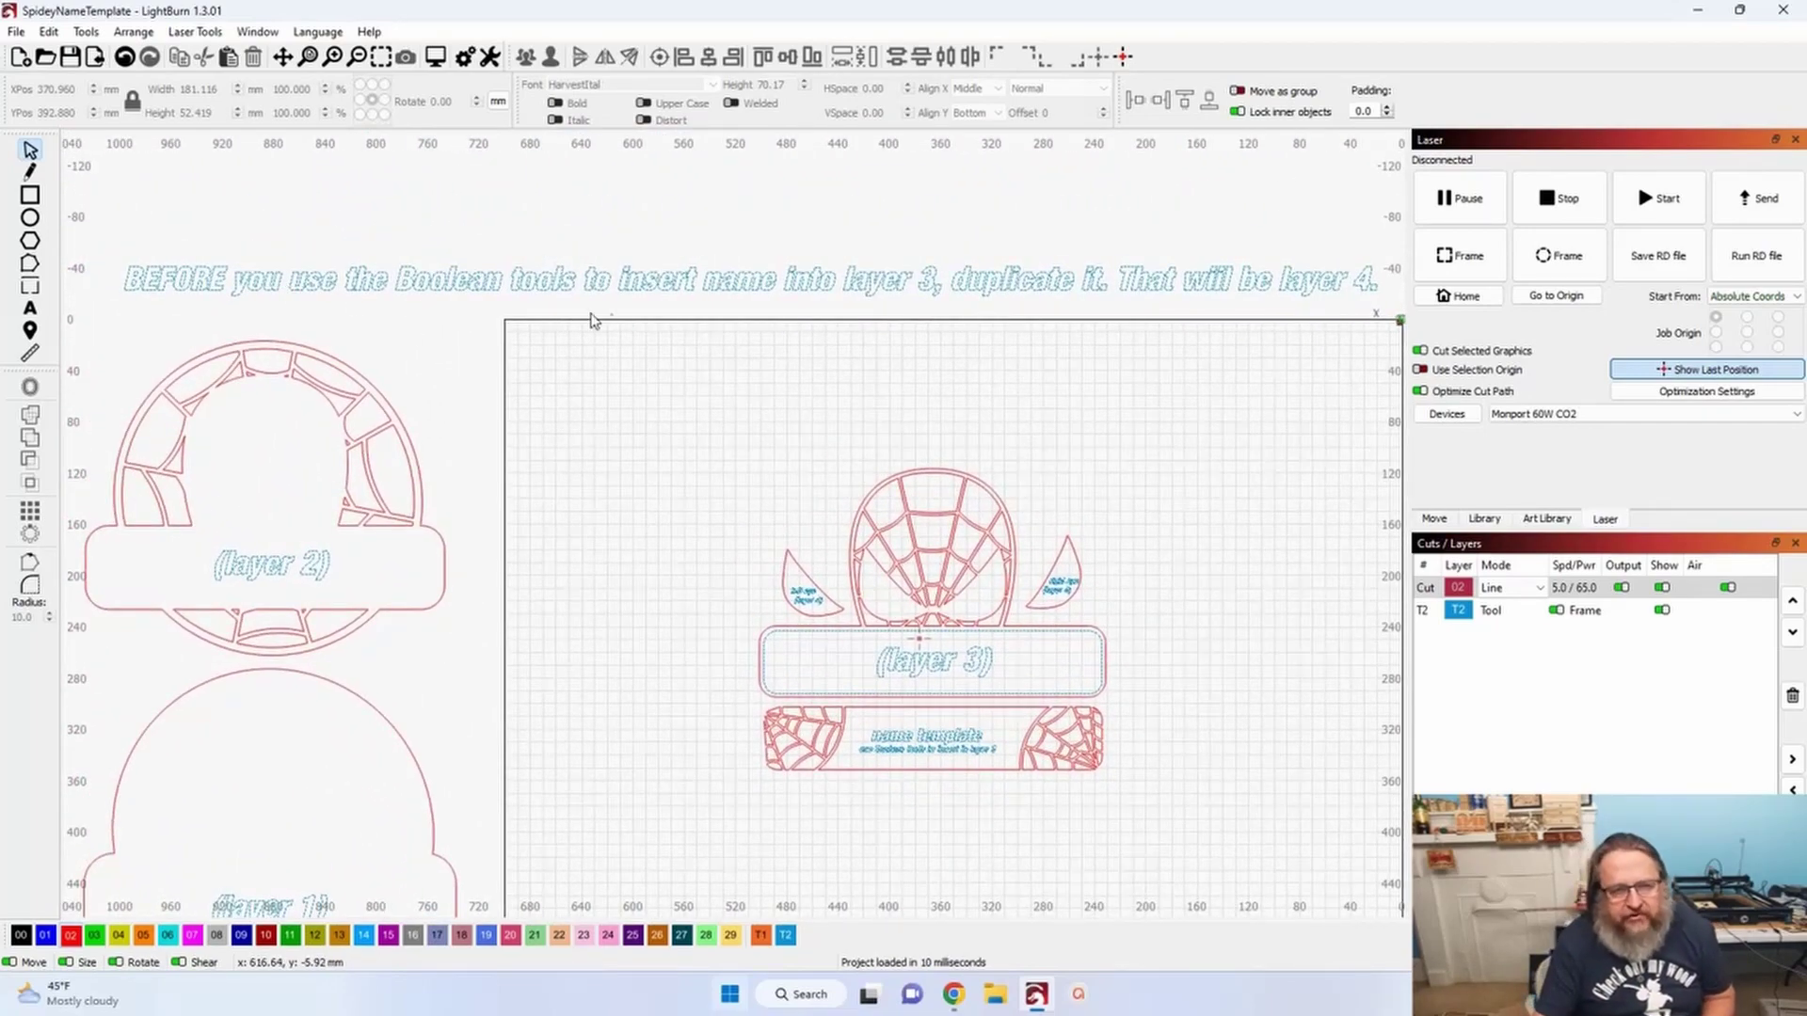
drag(935, 331, 780, 347)
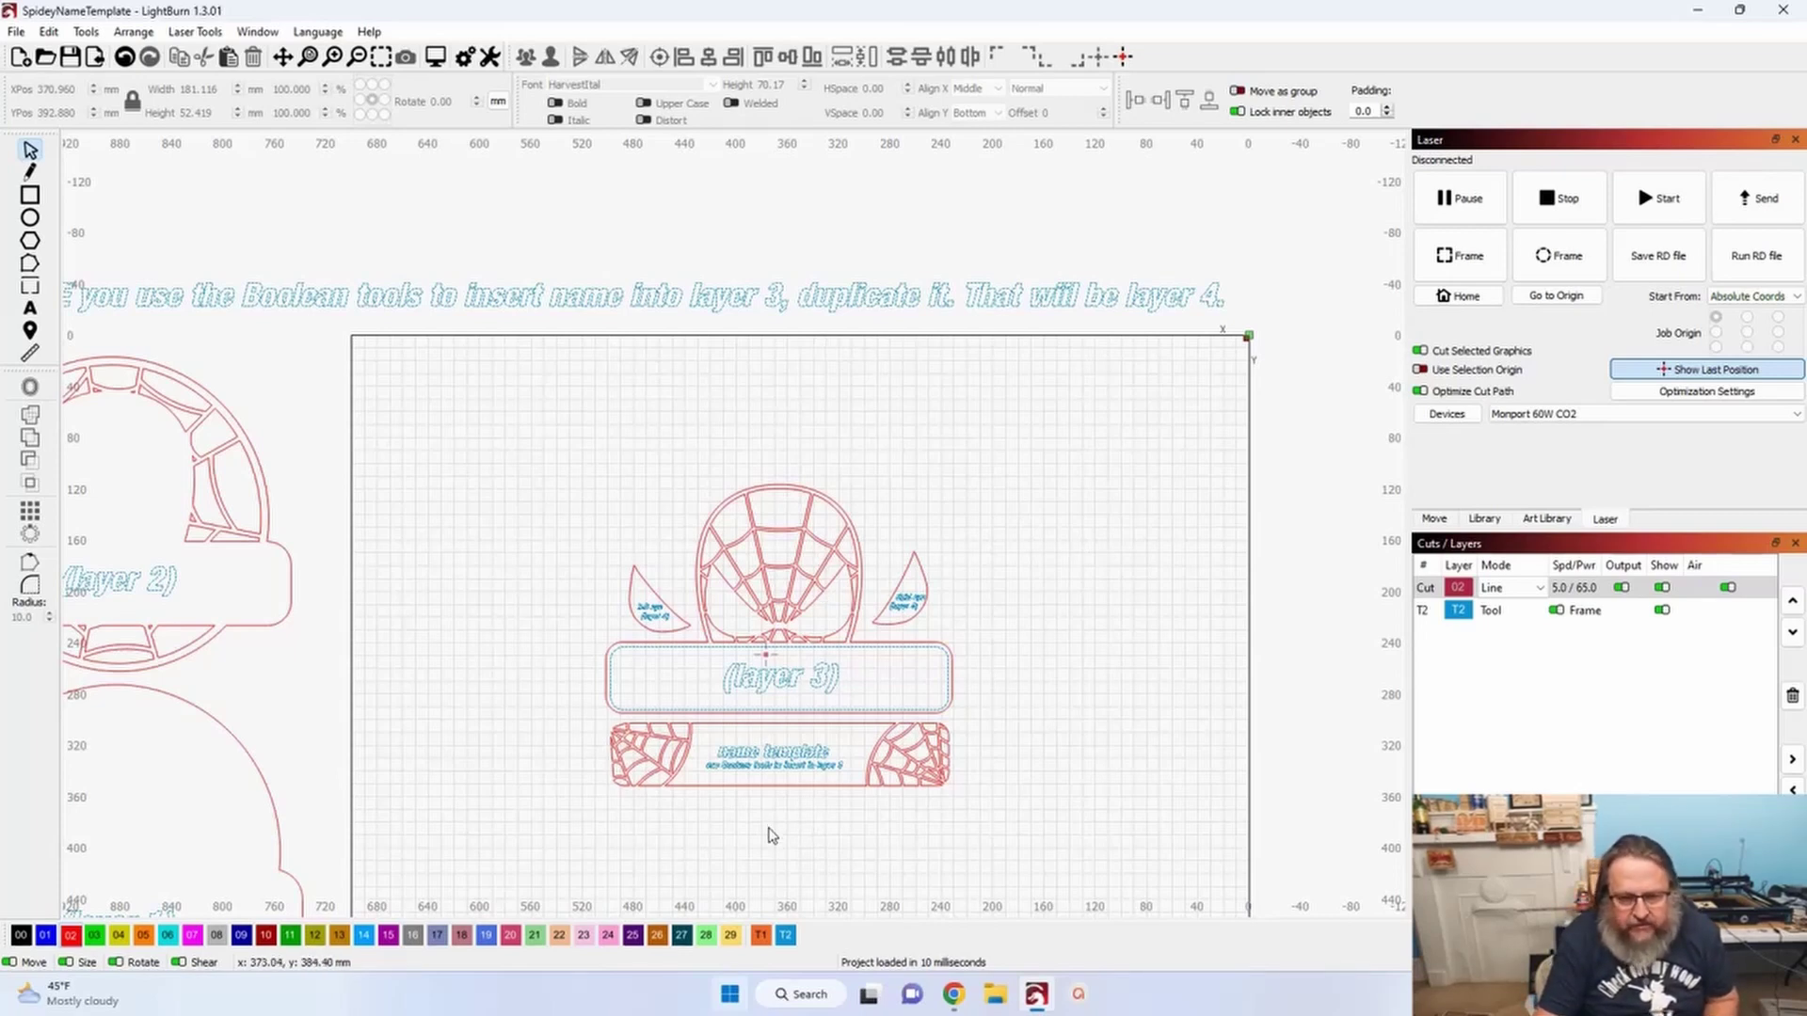
drag(777, 832, 765, 755)
scroll(767, 756, up, 5)
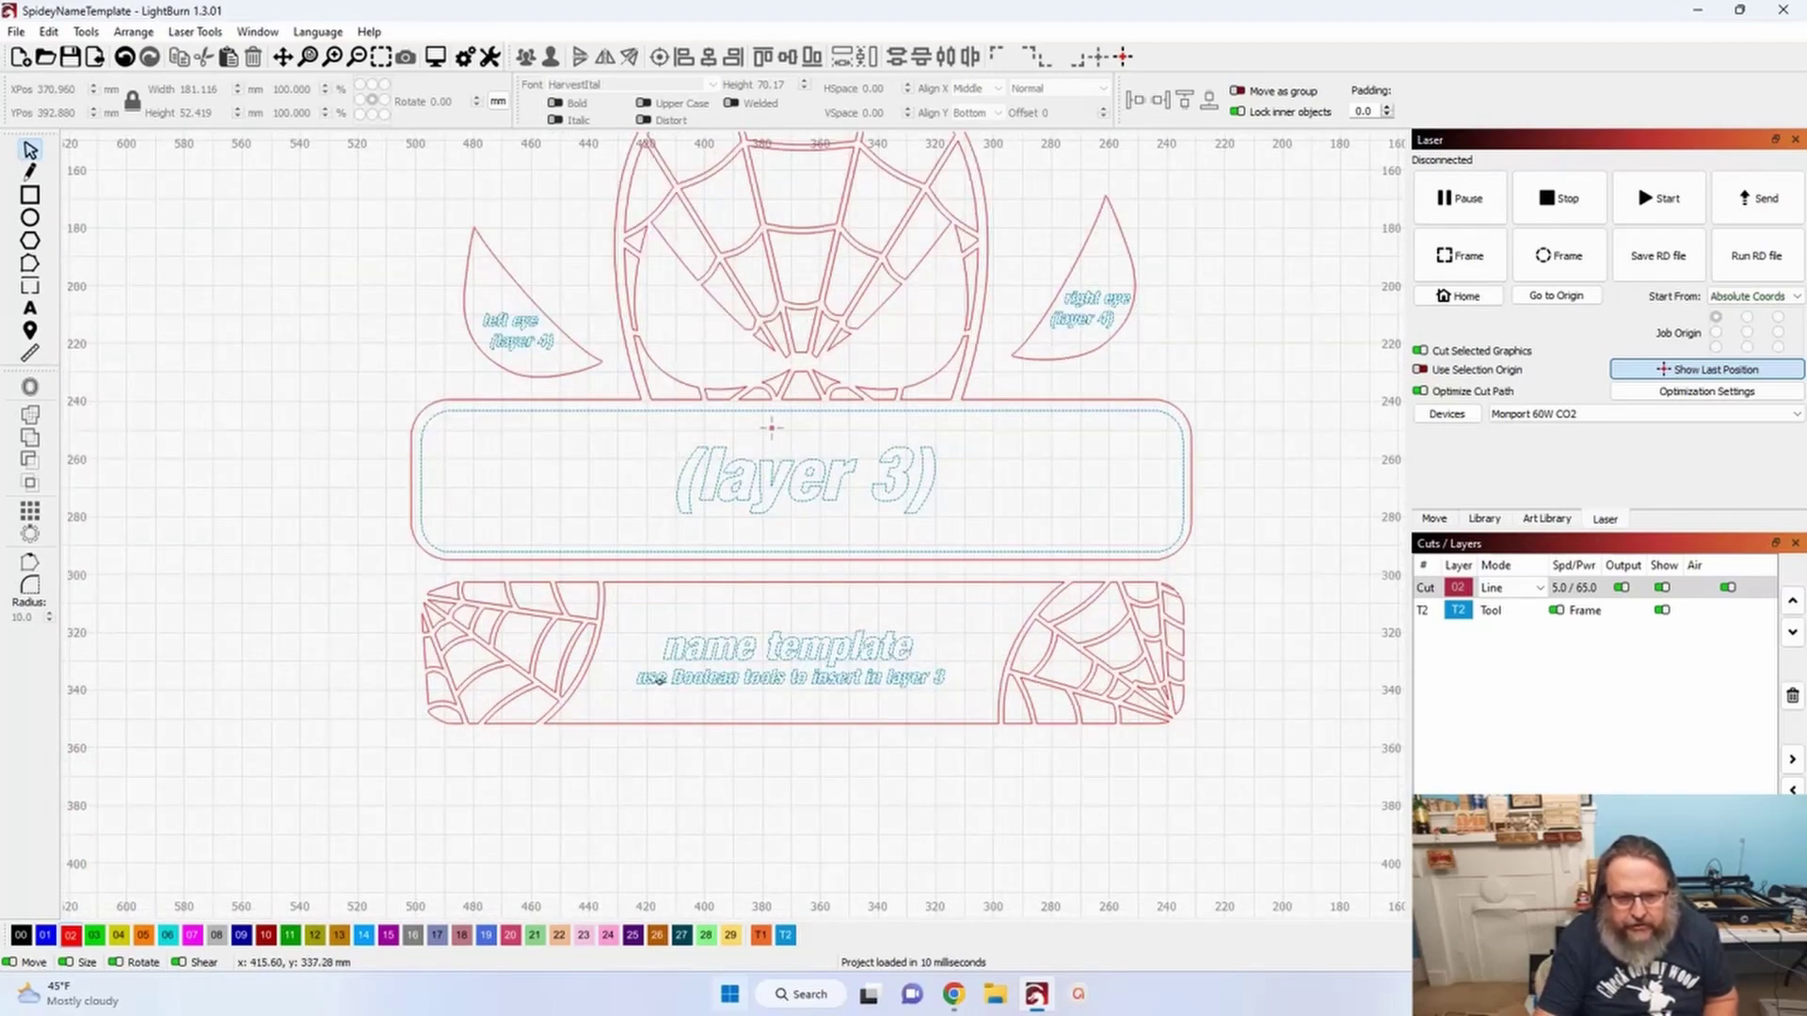
scroll(769, 677, up, 2)
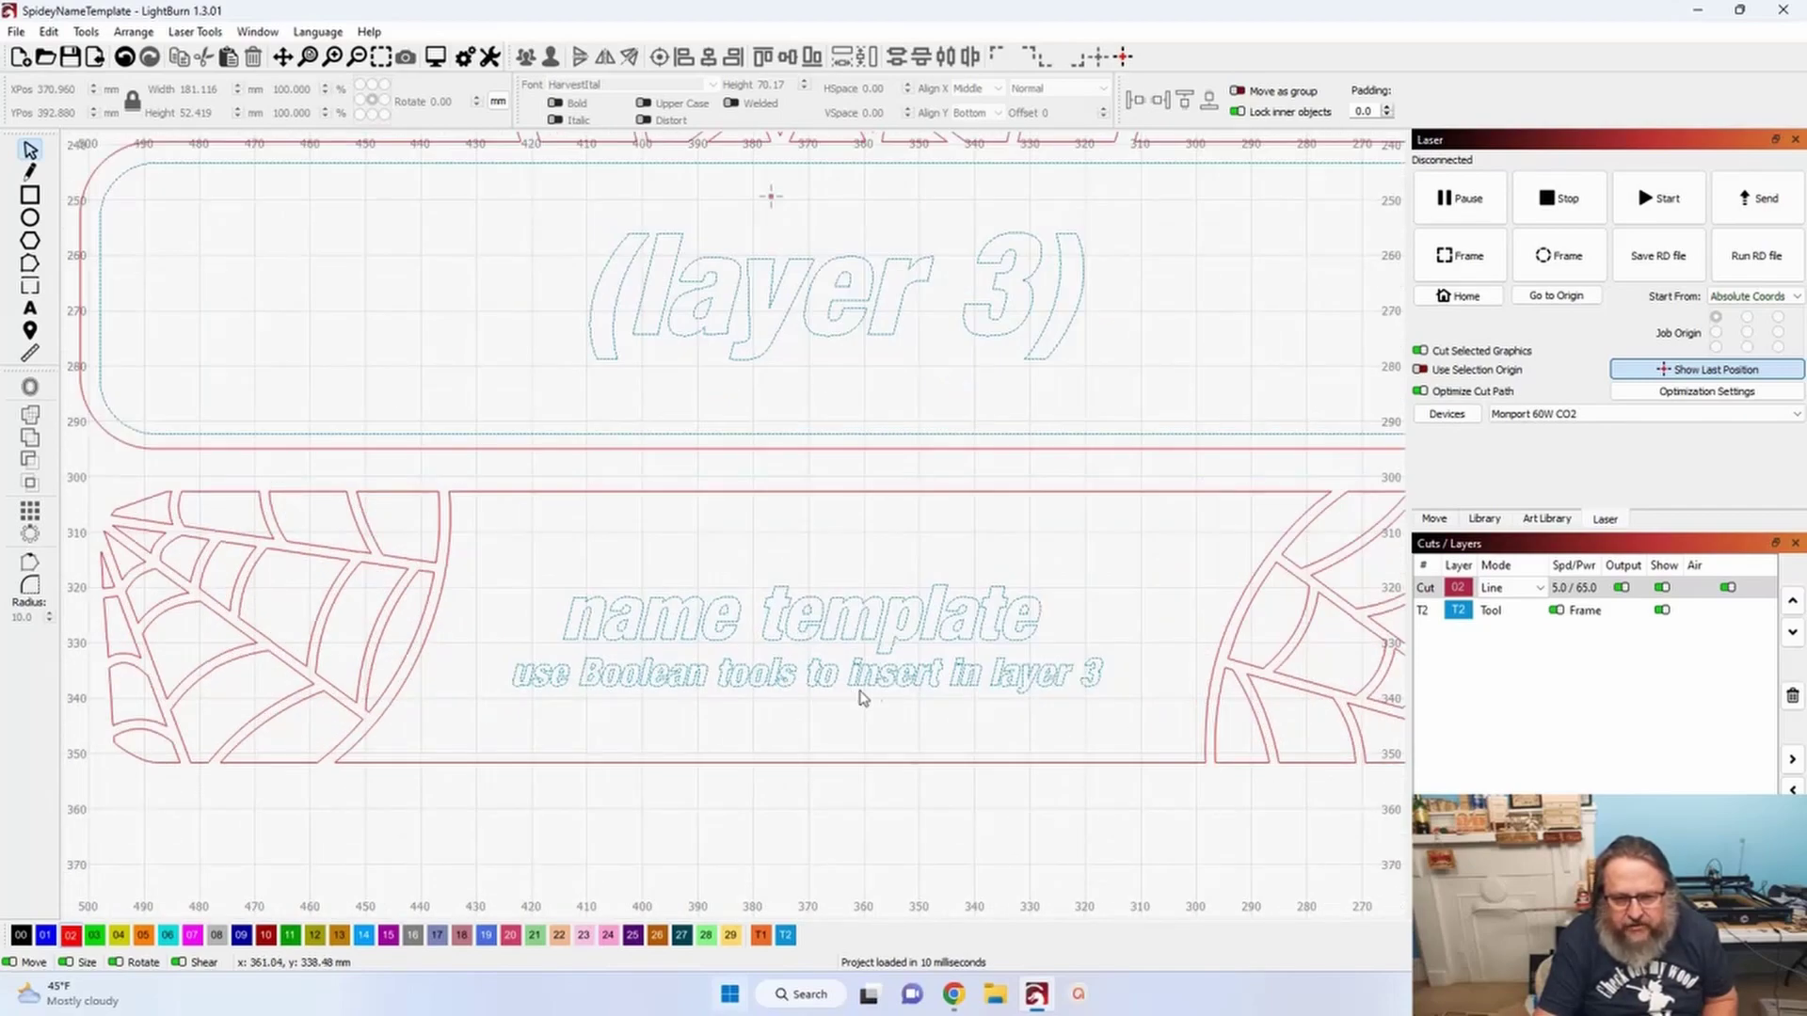
scroll(1077, 694, down, 3)
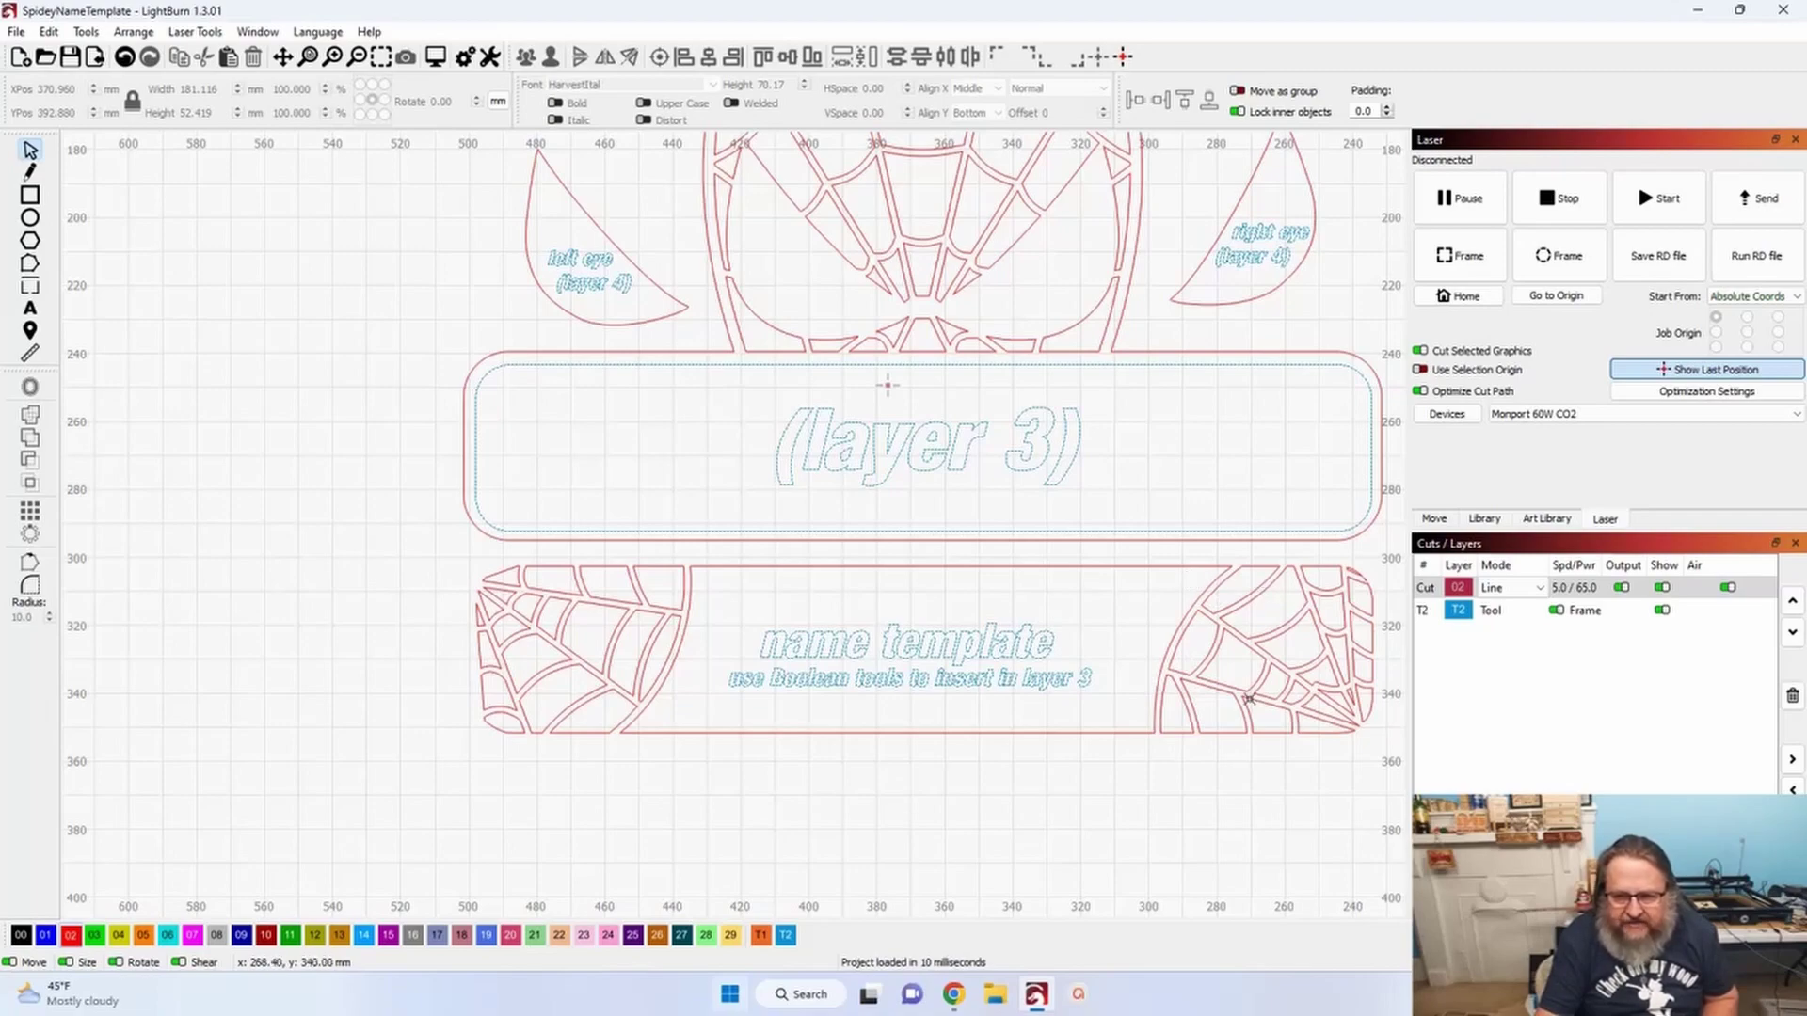
scroll(896, 563, up, 4)
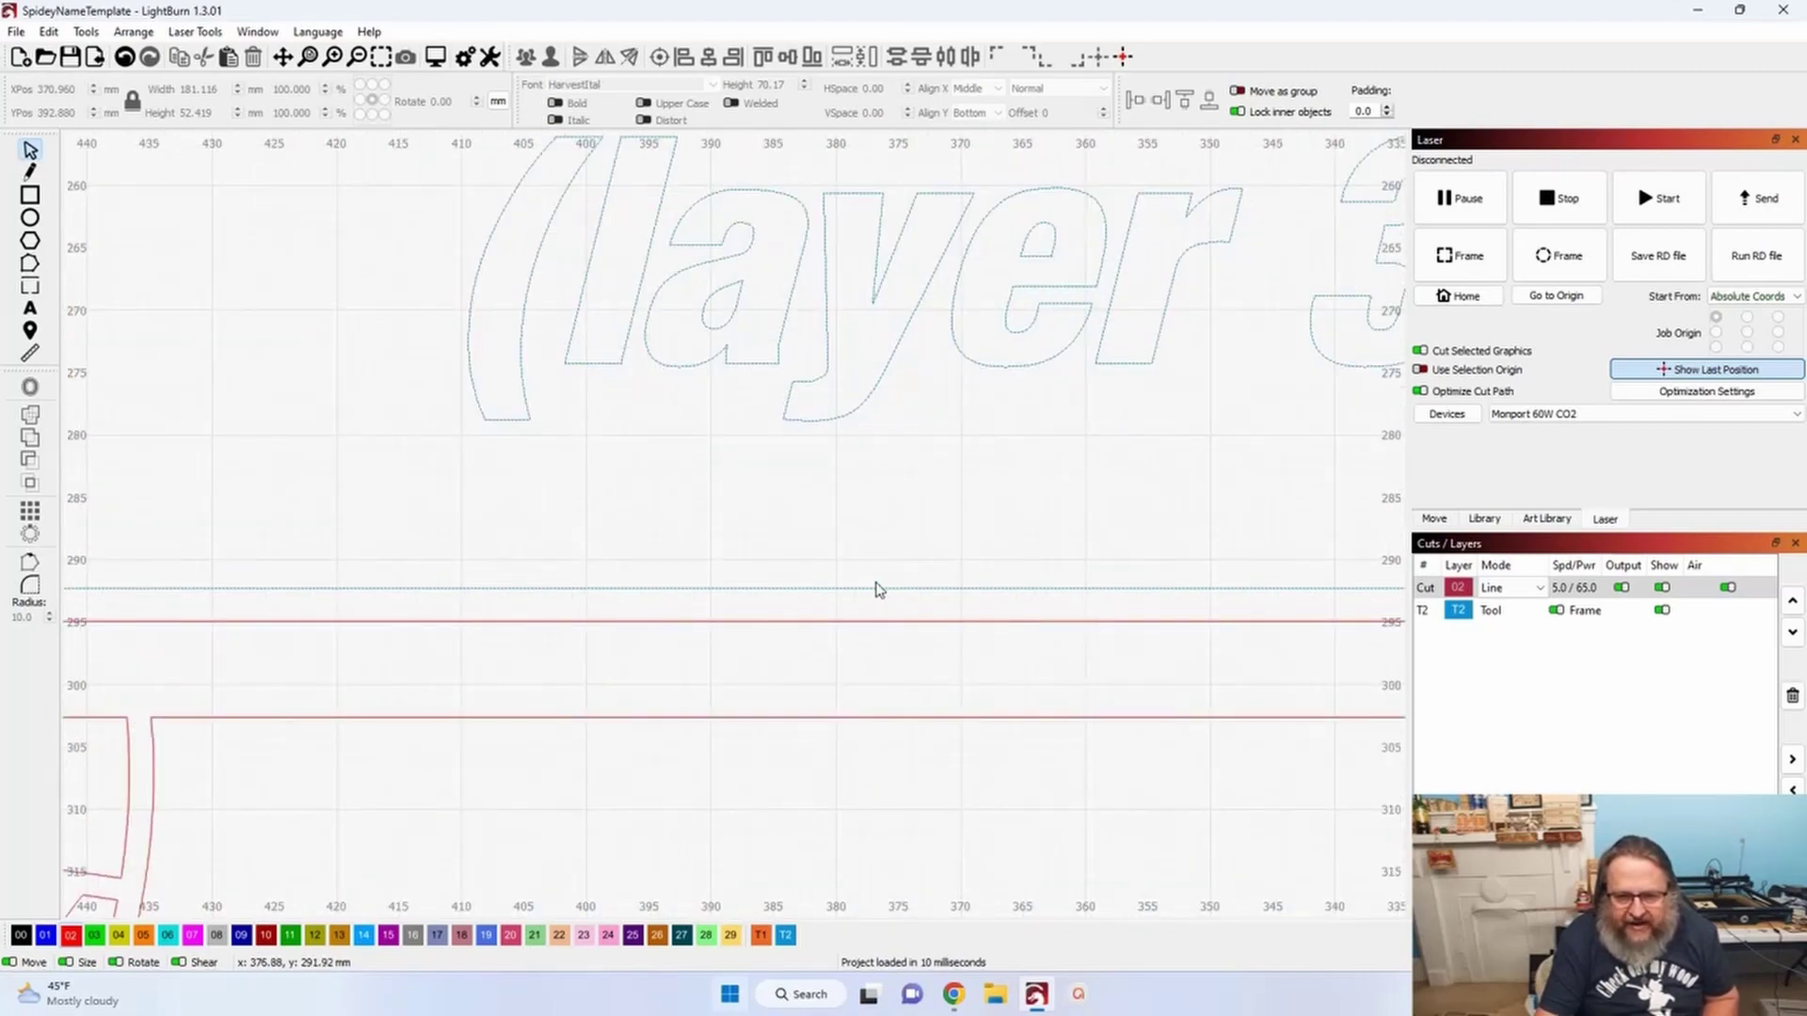
scroll(873, 588, down, 4)
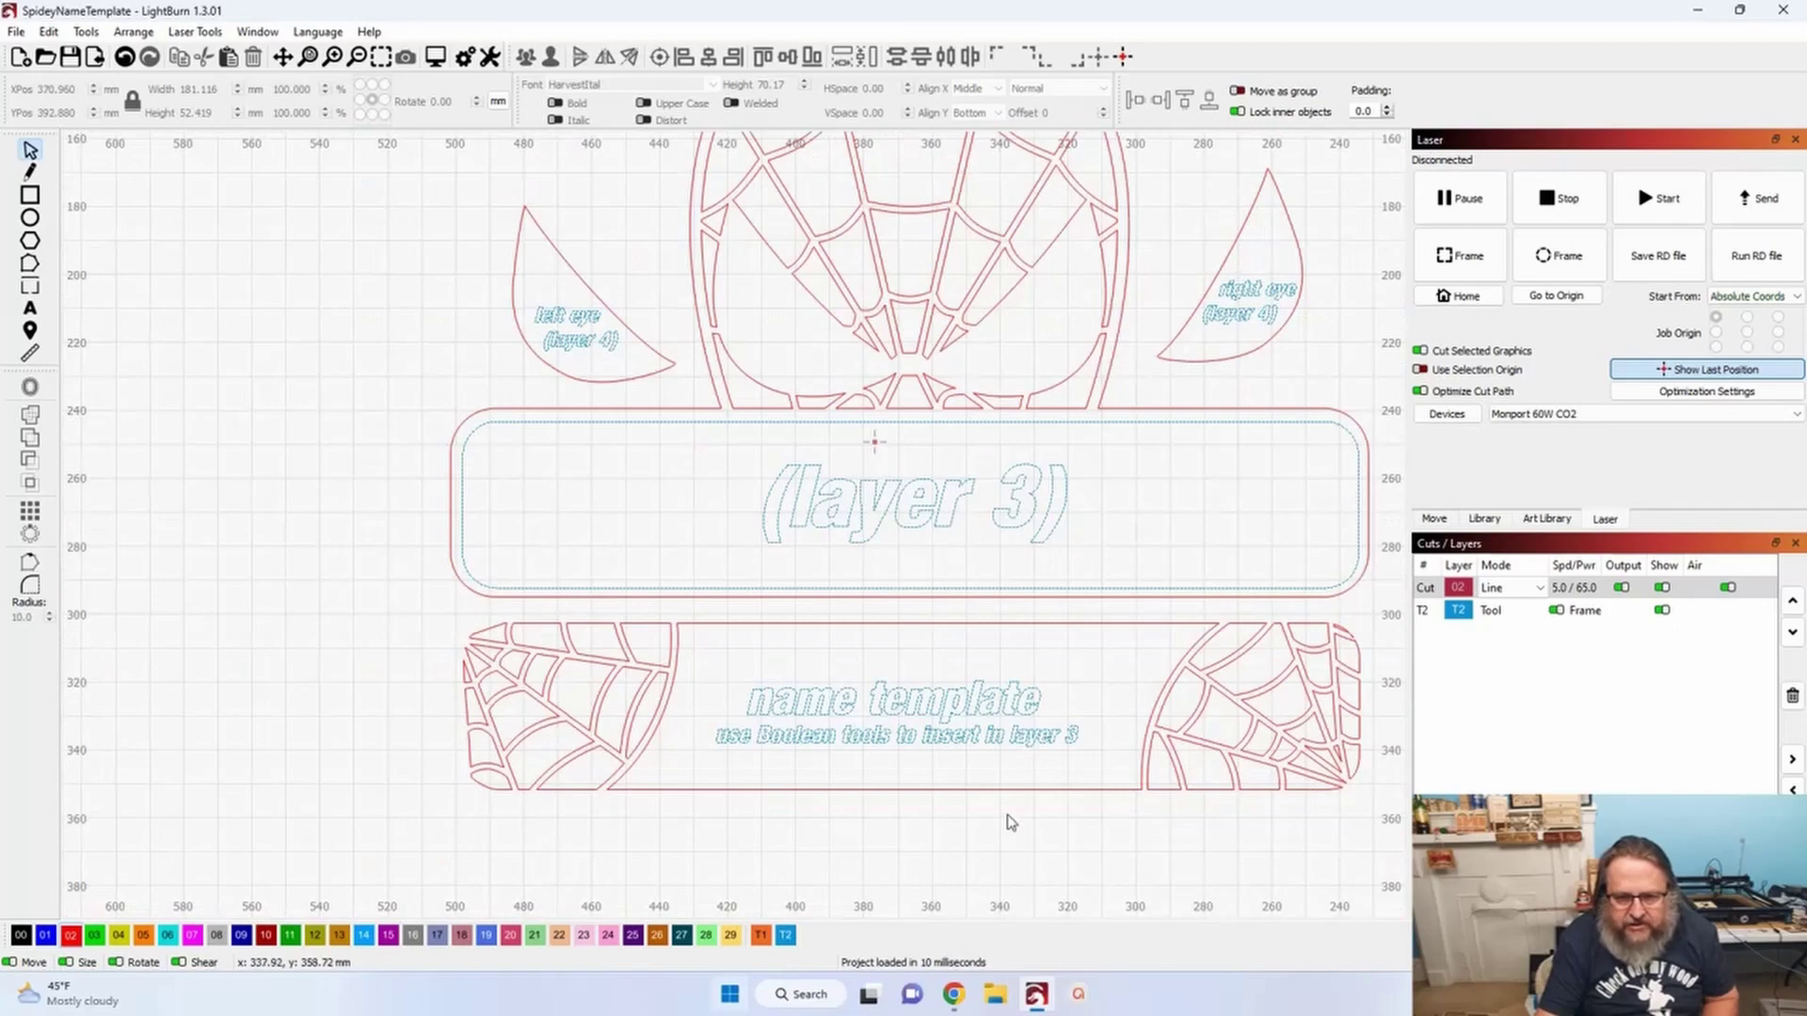
- Add the five-letter first name in capitals using the HarvestItal font at height 70.17, and place it below the name template
drag(1035, 858, 780, 758)
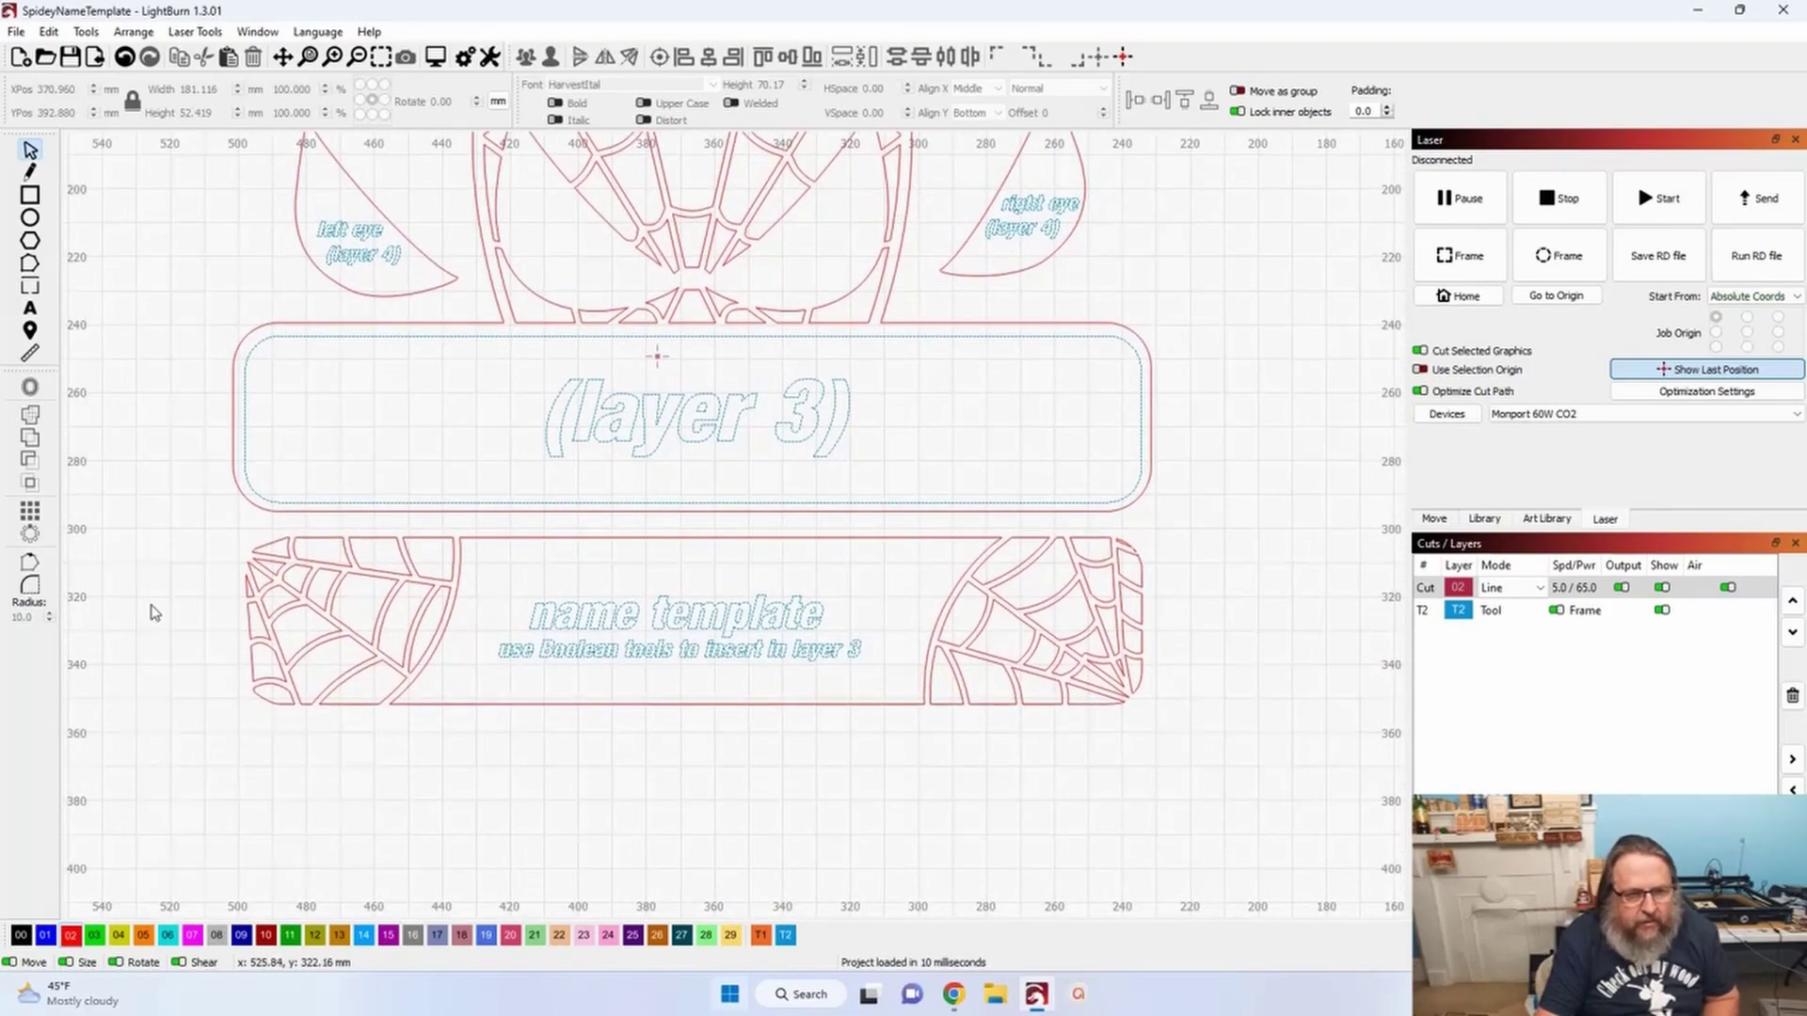
click(31, 310)
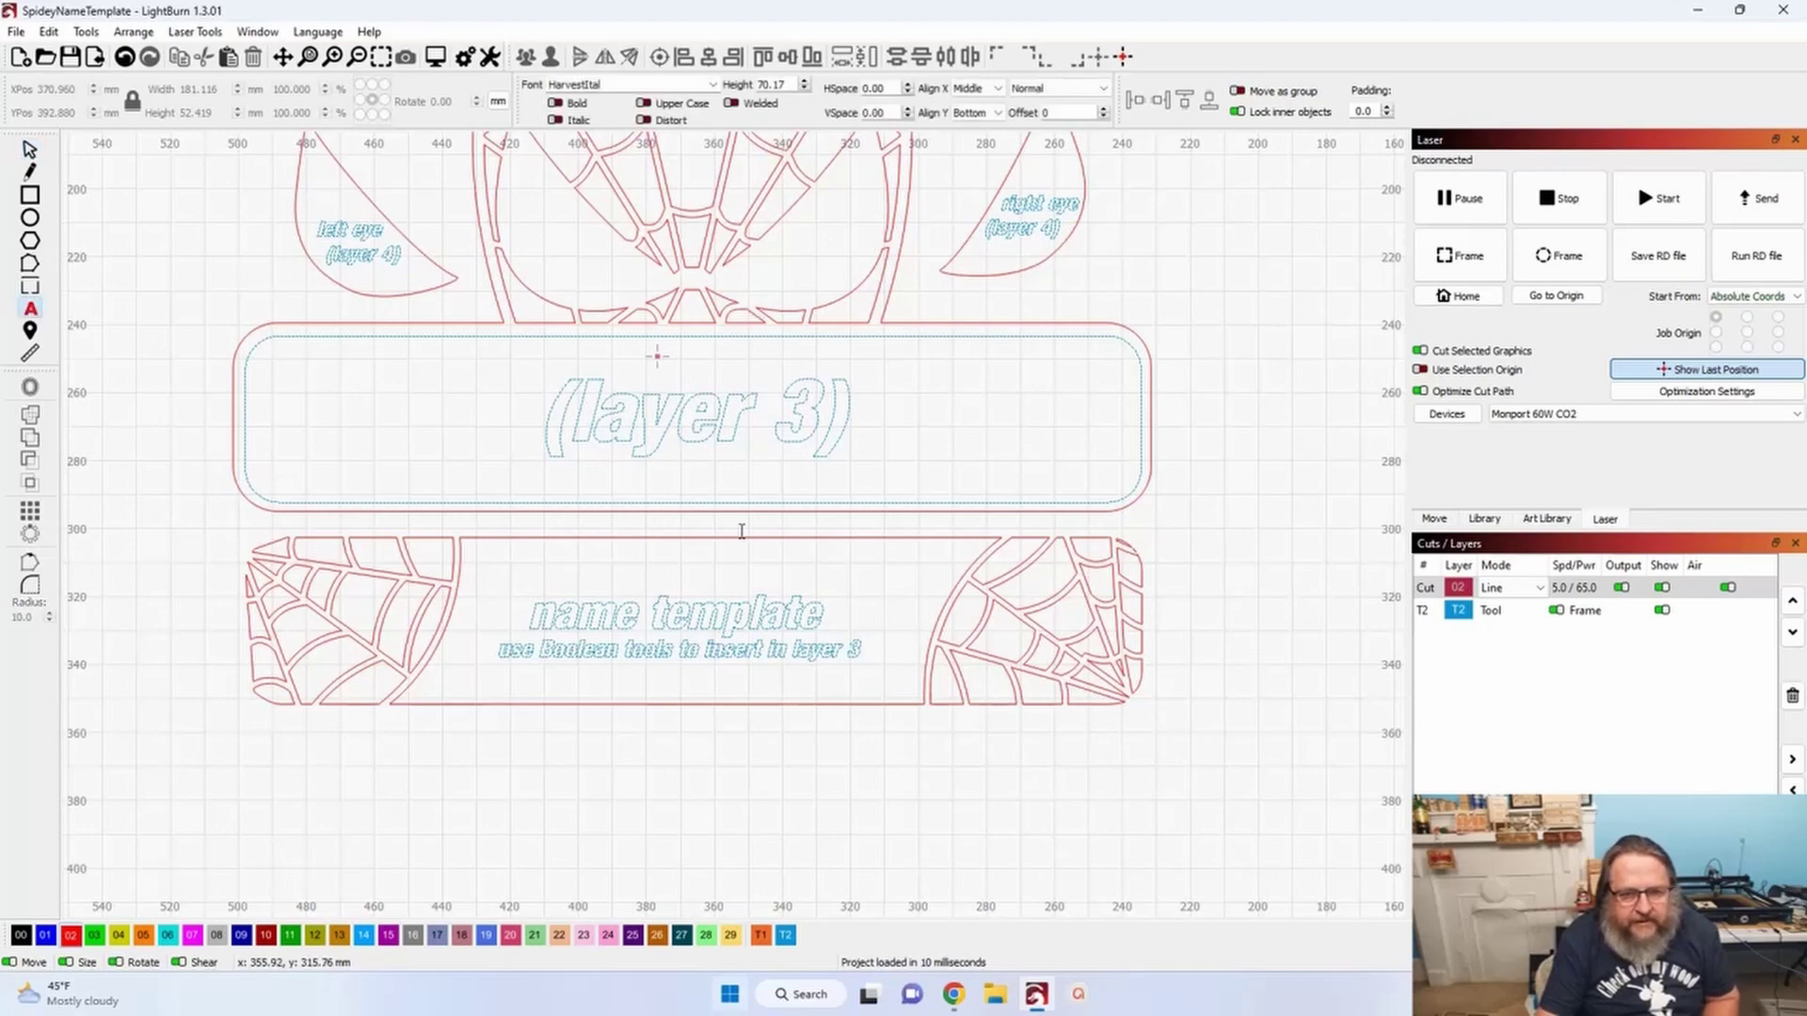
click(547, 803)
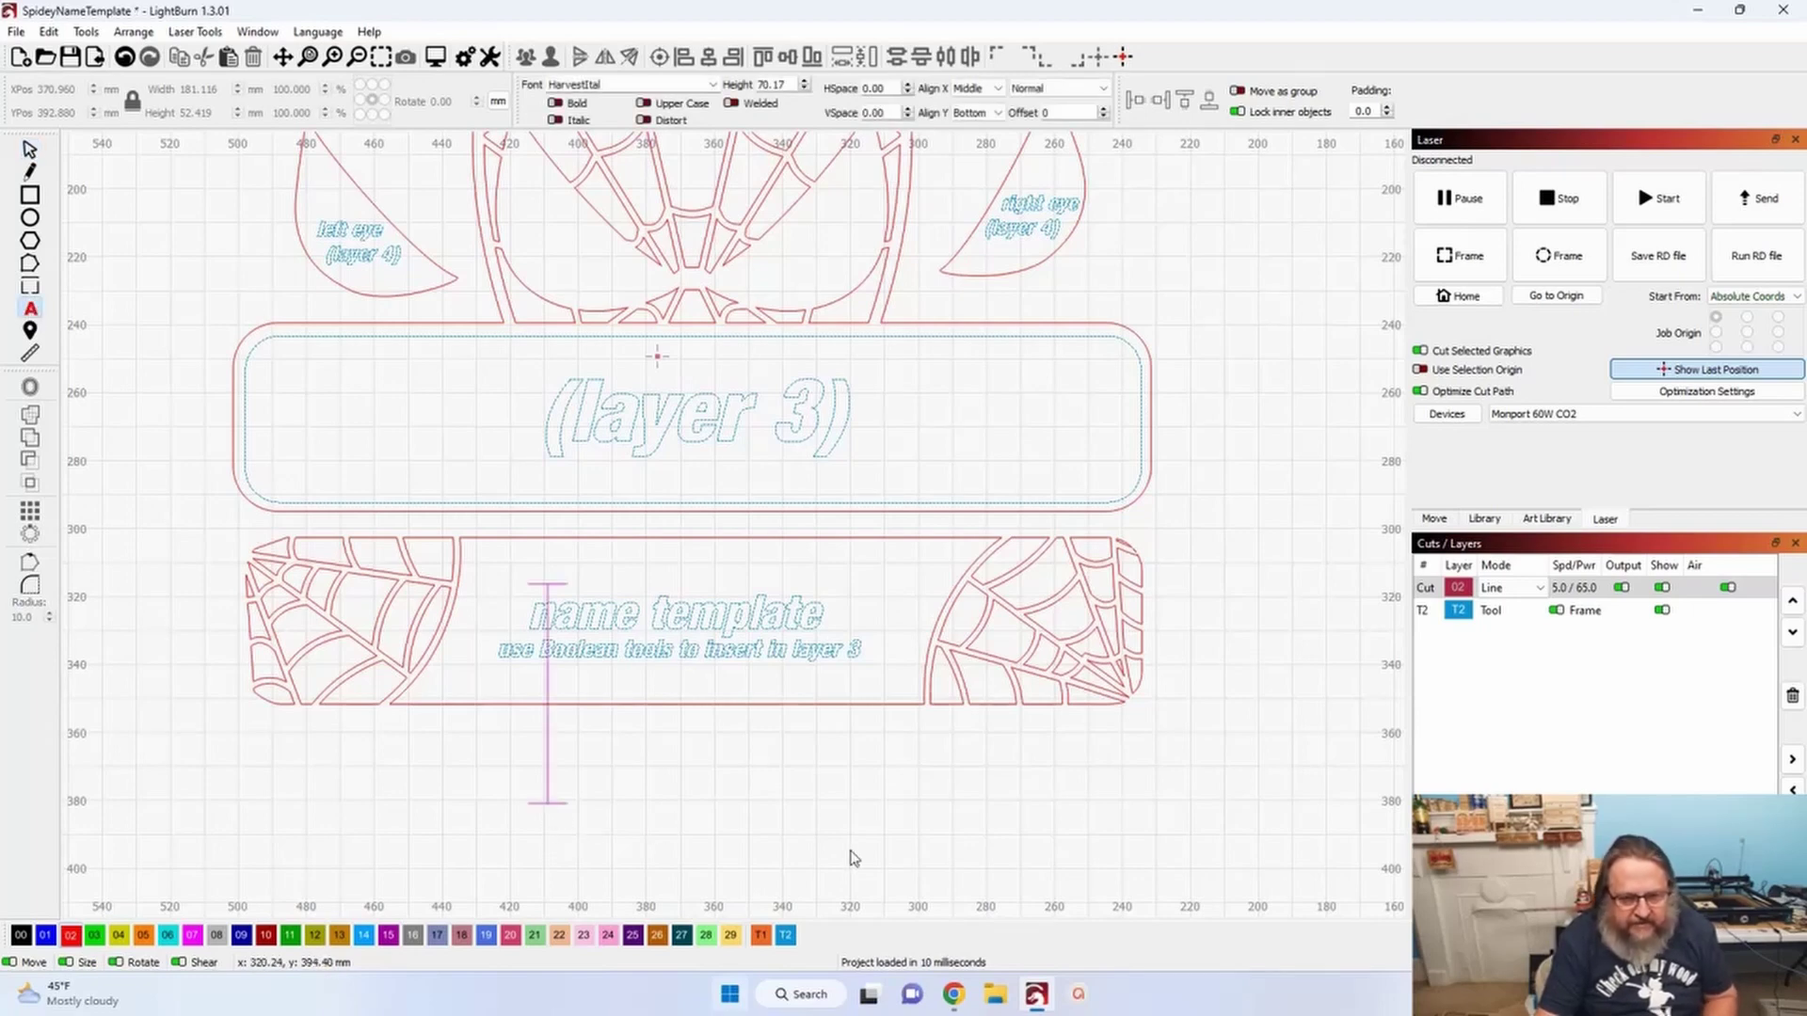
text(S)
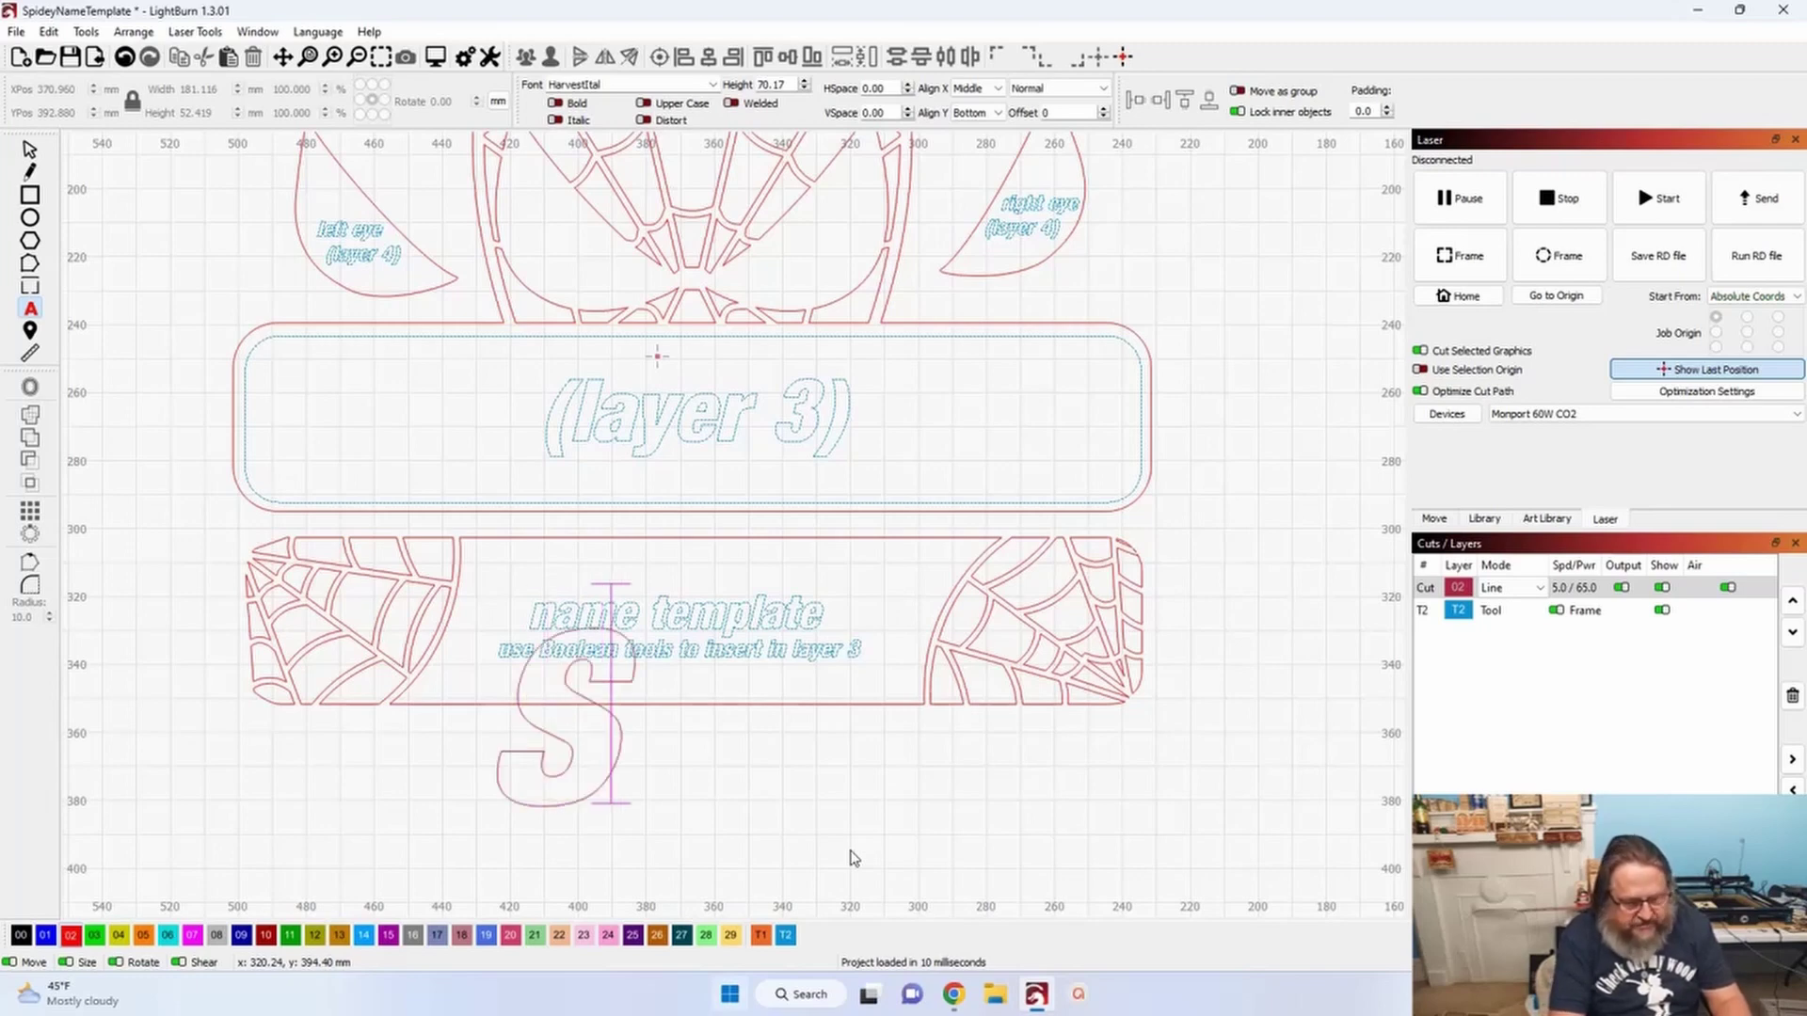
text(TEVE)
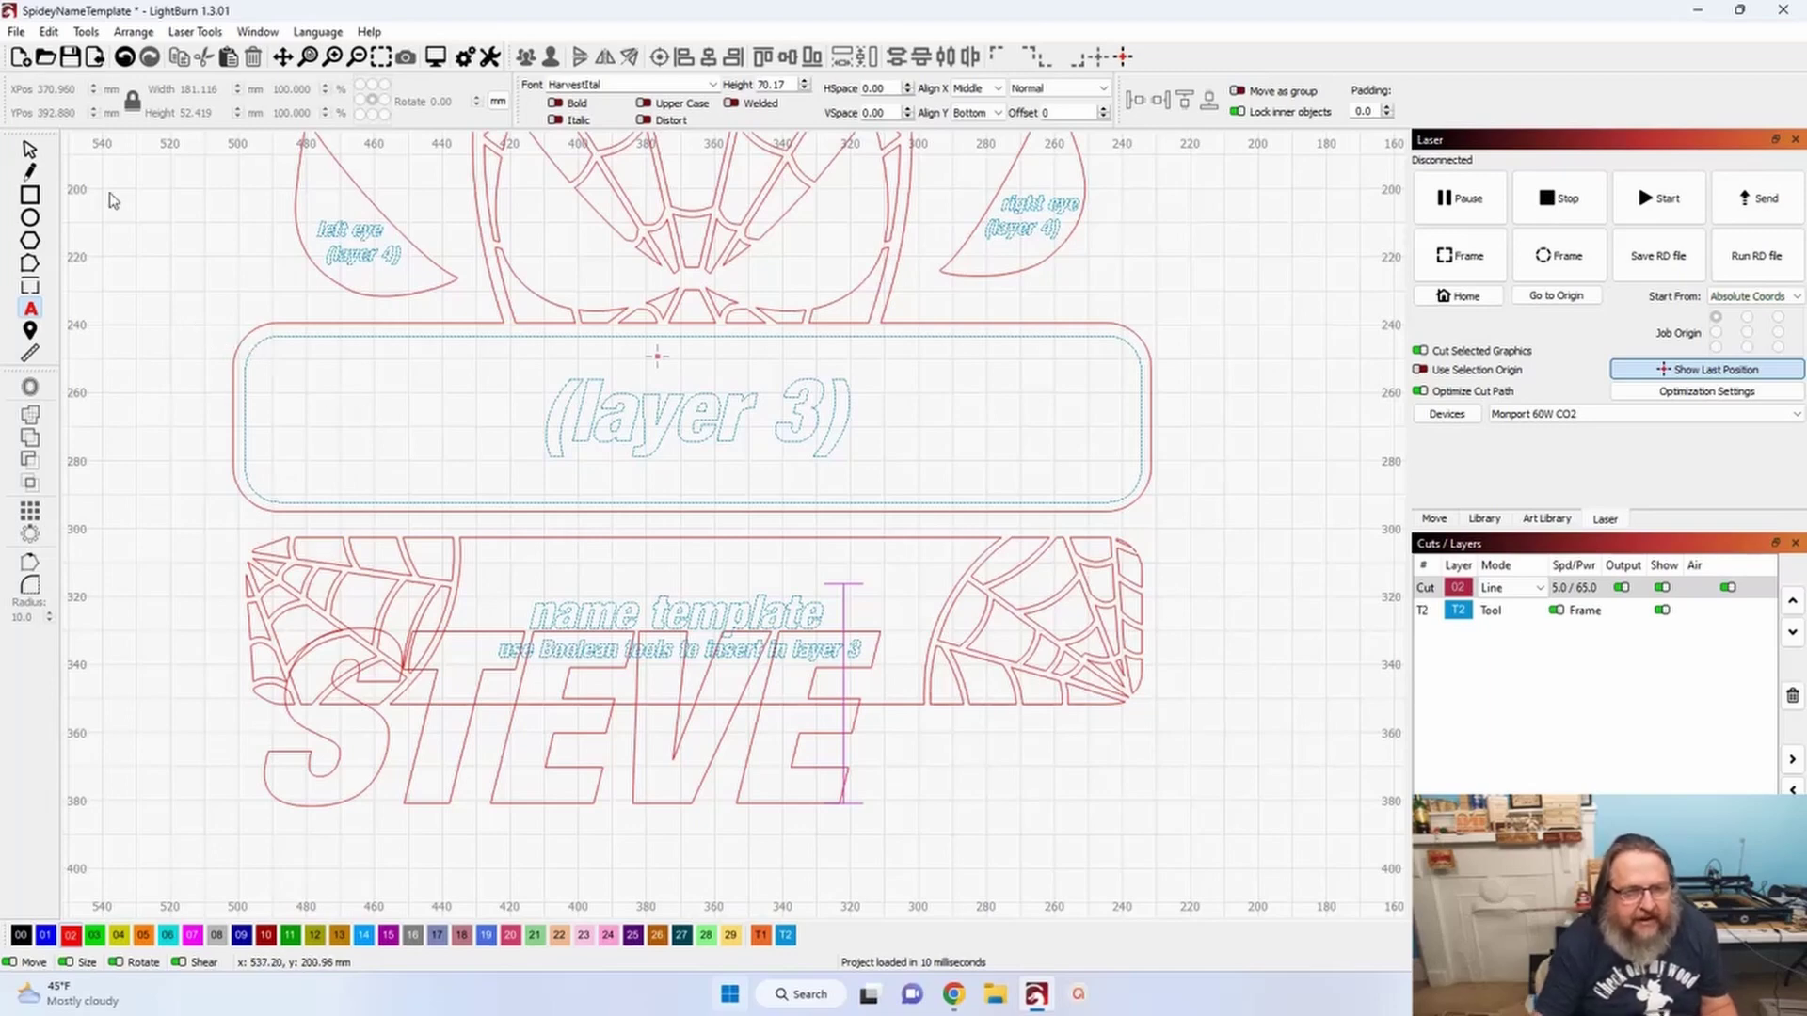
click(32, 152)
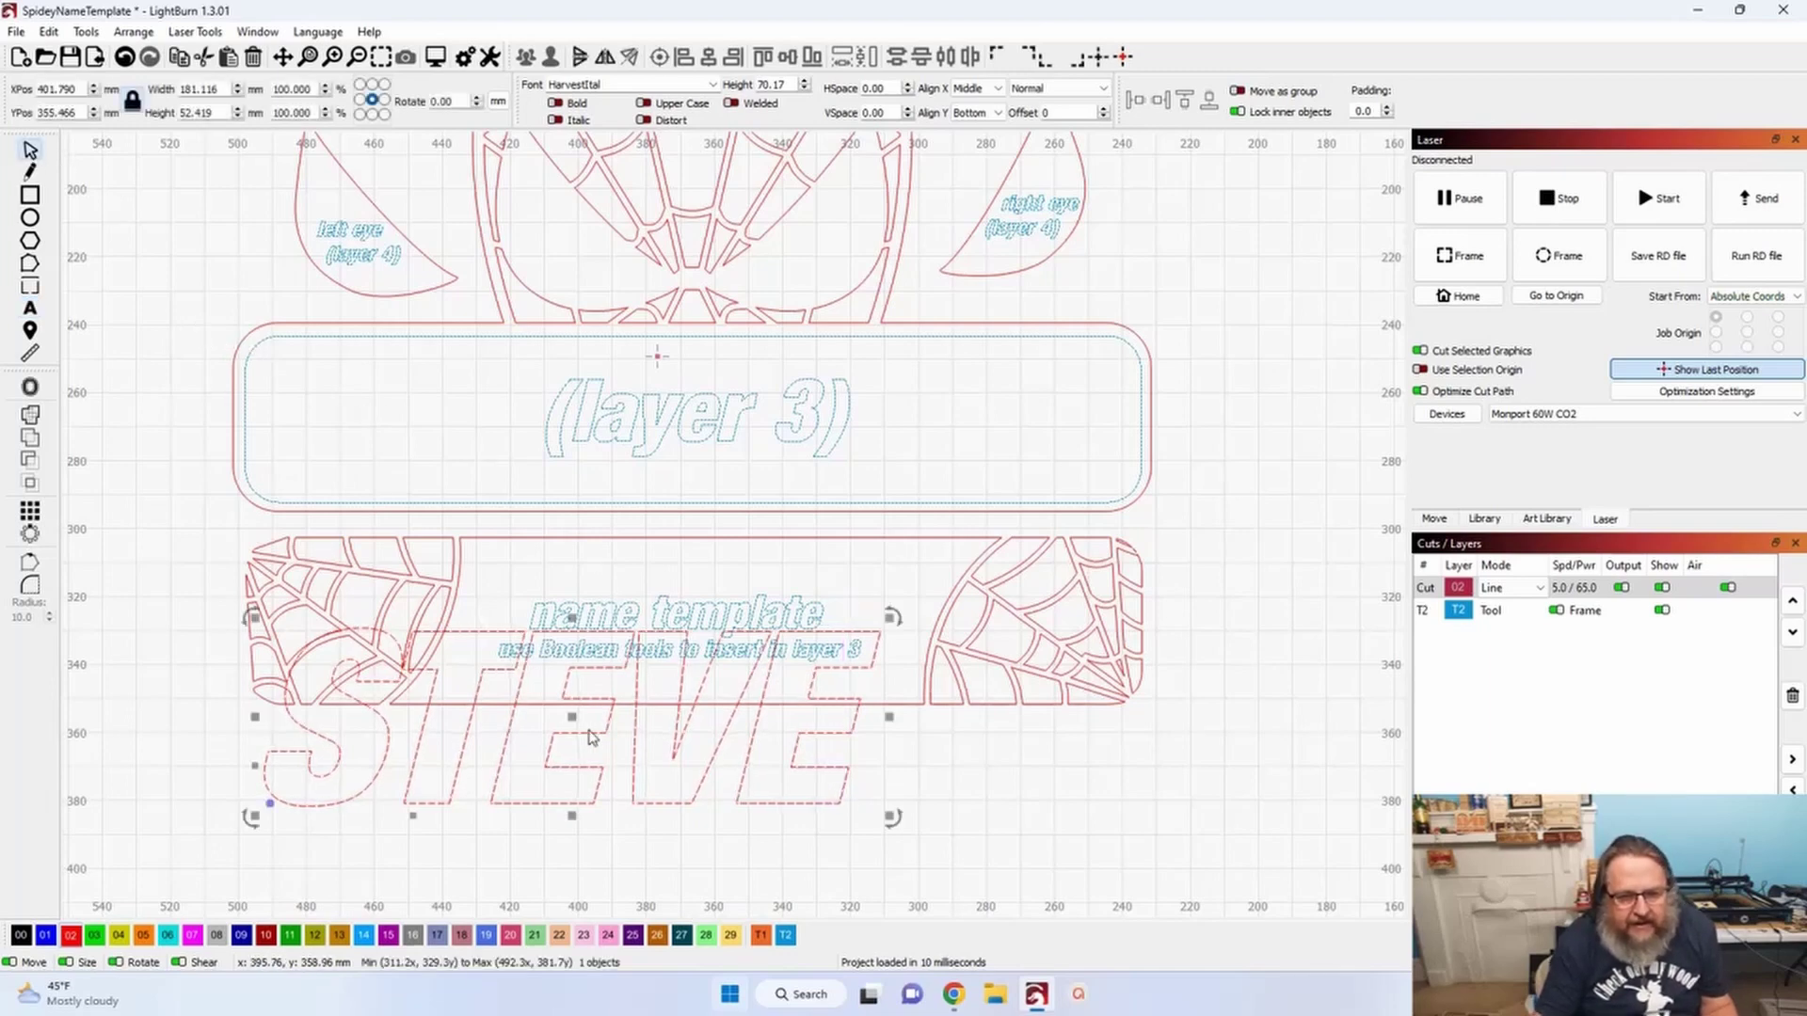
drag(567, 724, 679, 858)
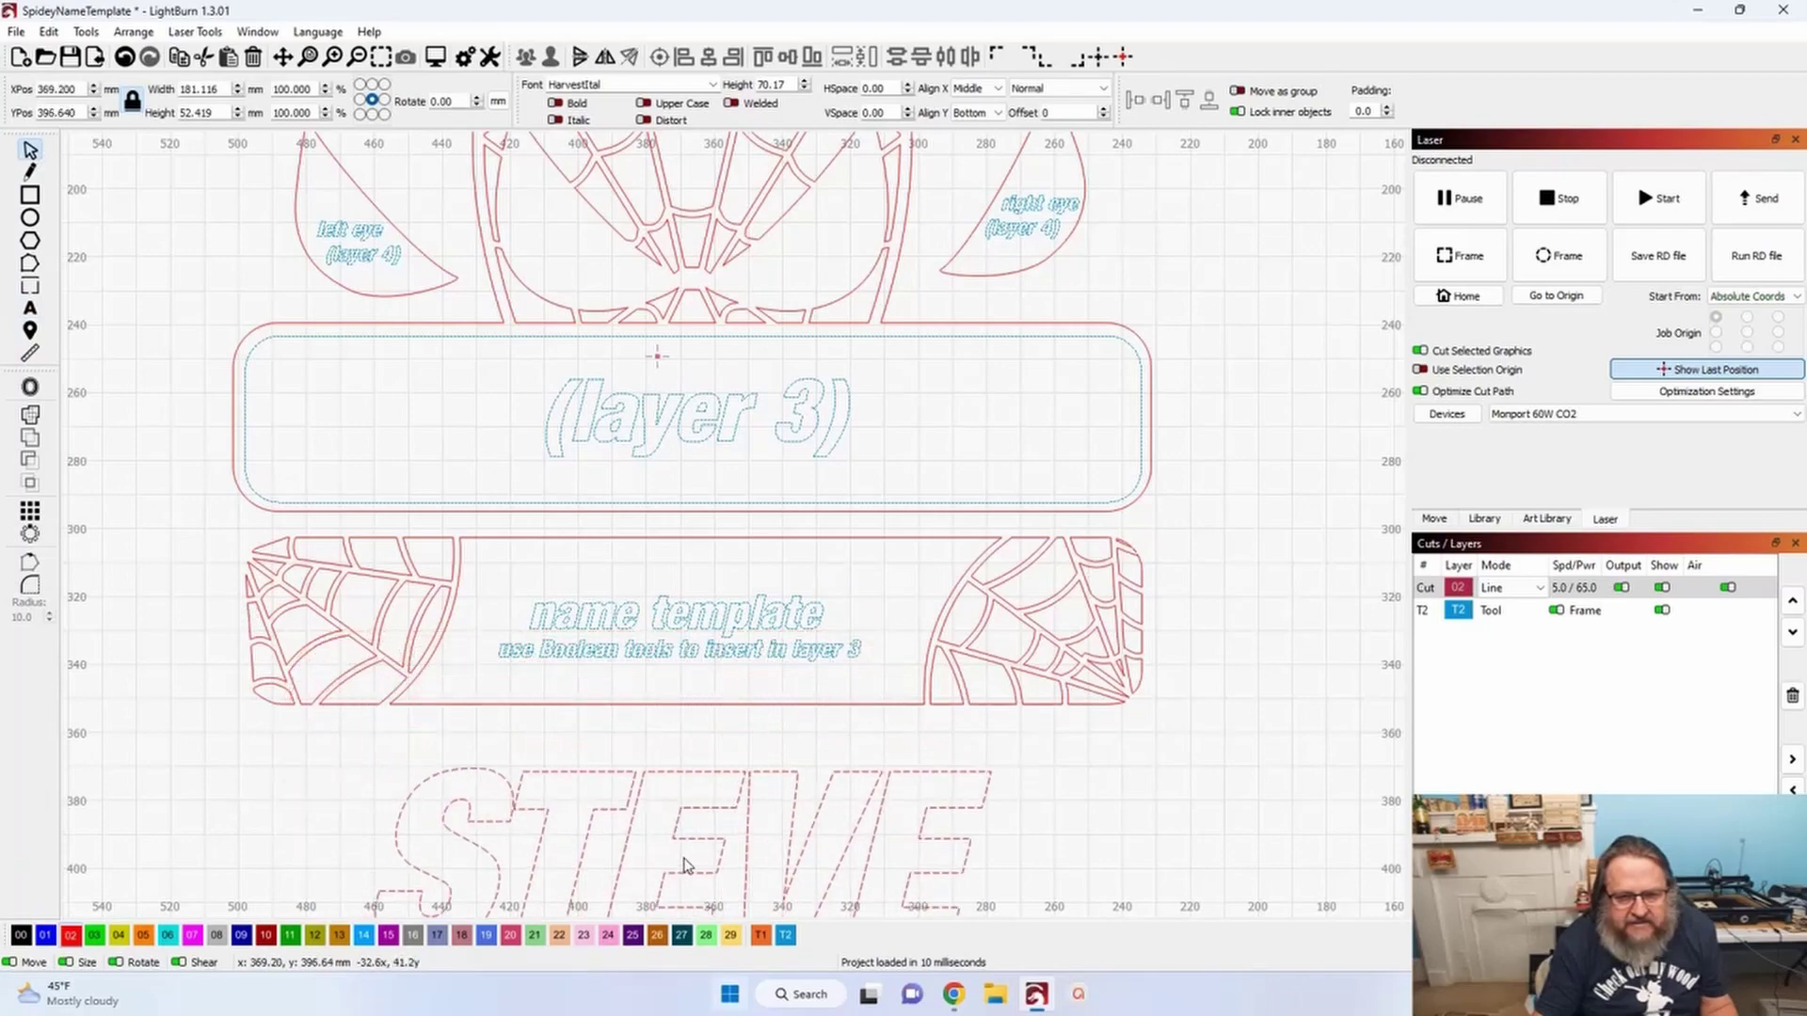
- Centre the name text on the web-cornered name template, both horizontally and vertically
click(846, 706)
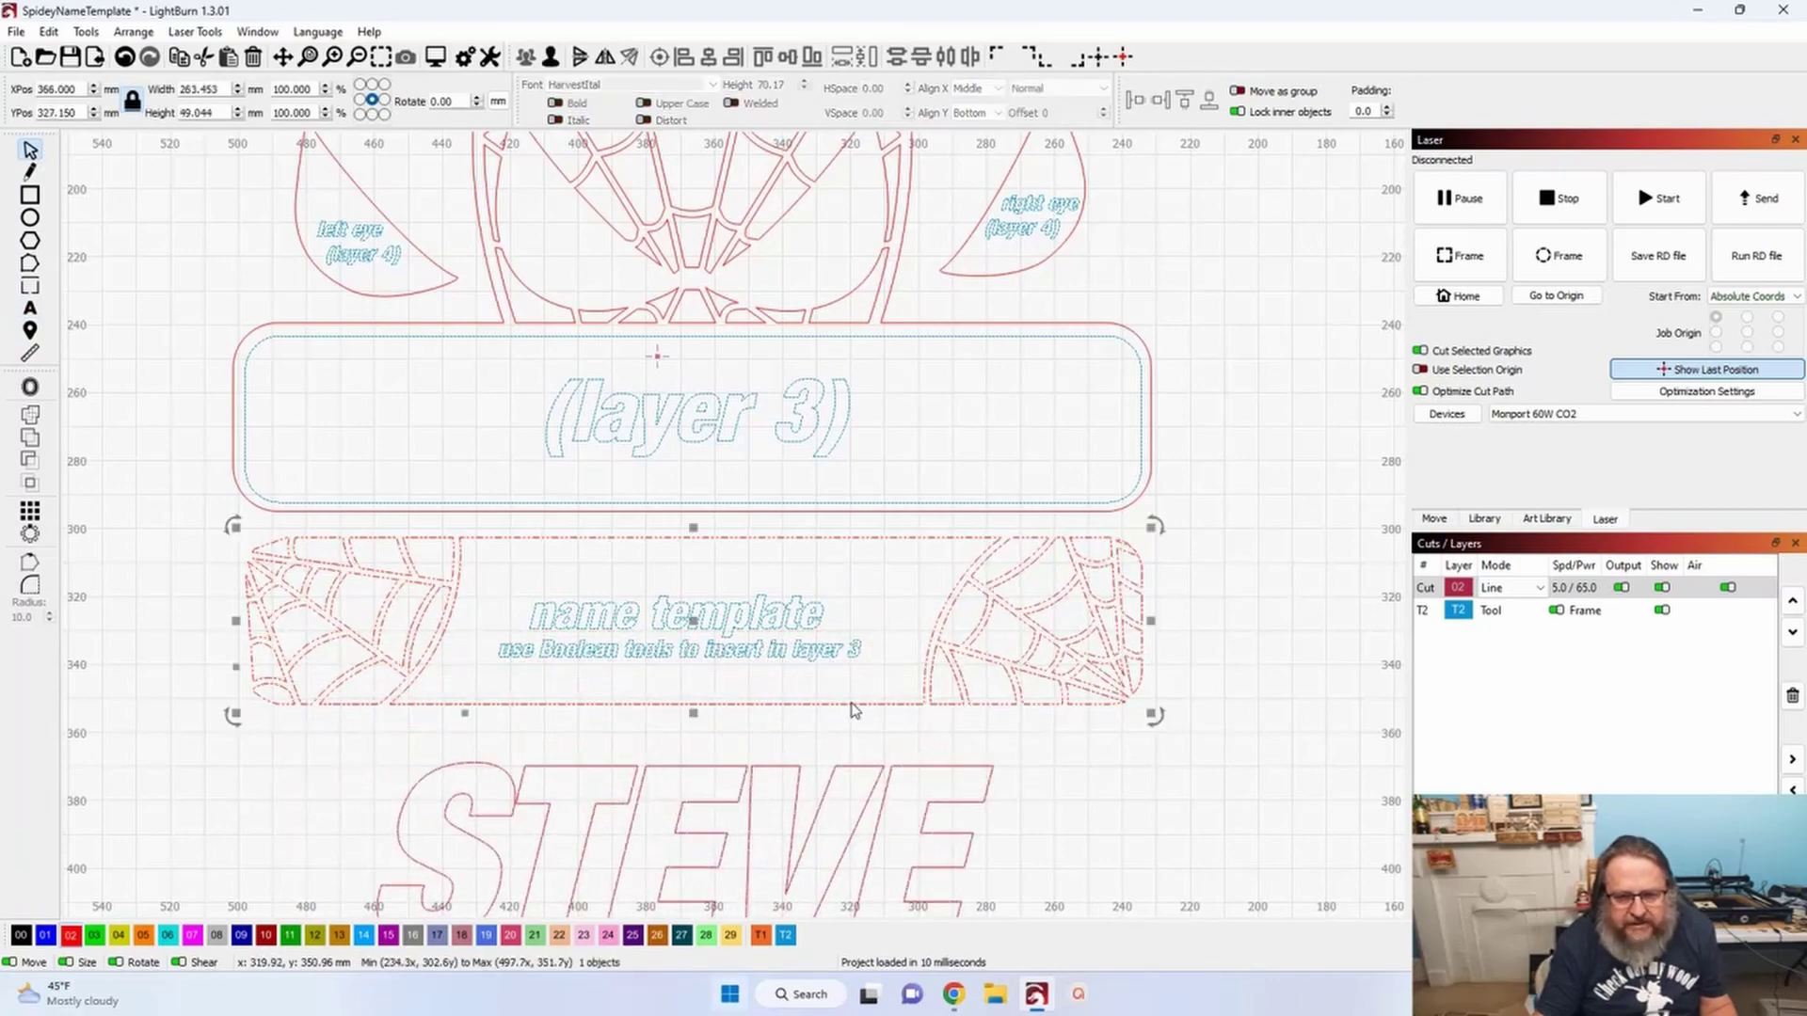
scroll(851, 796, down, 1)
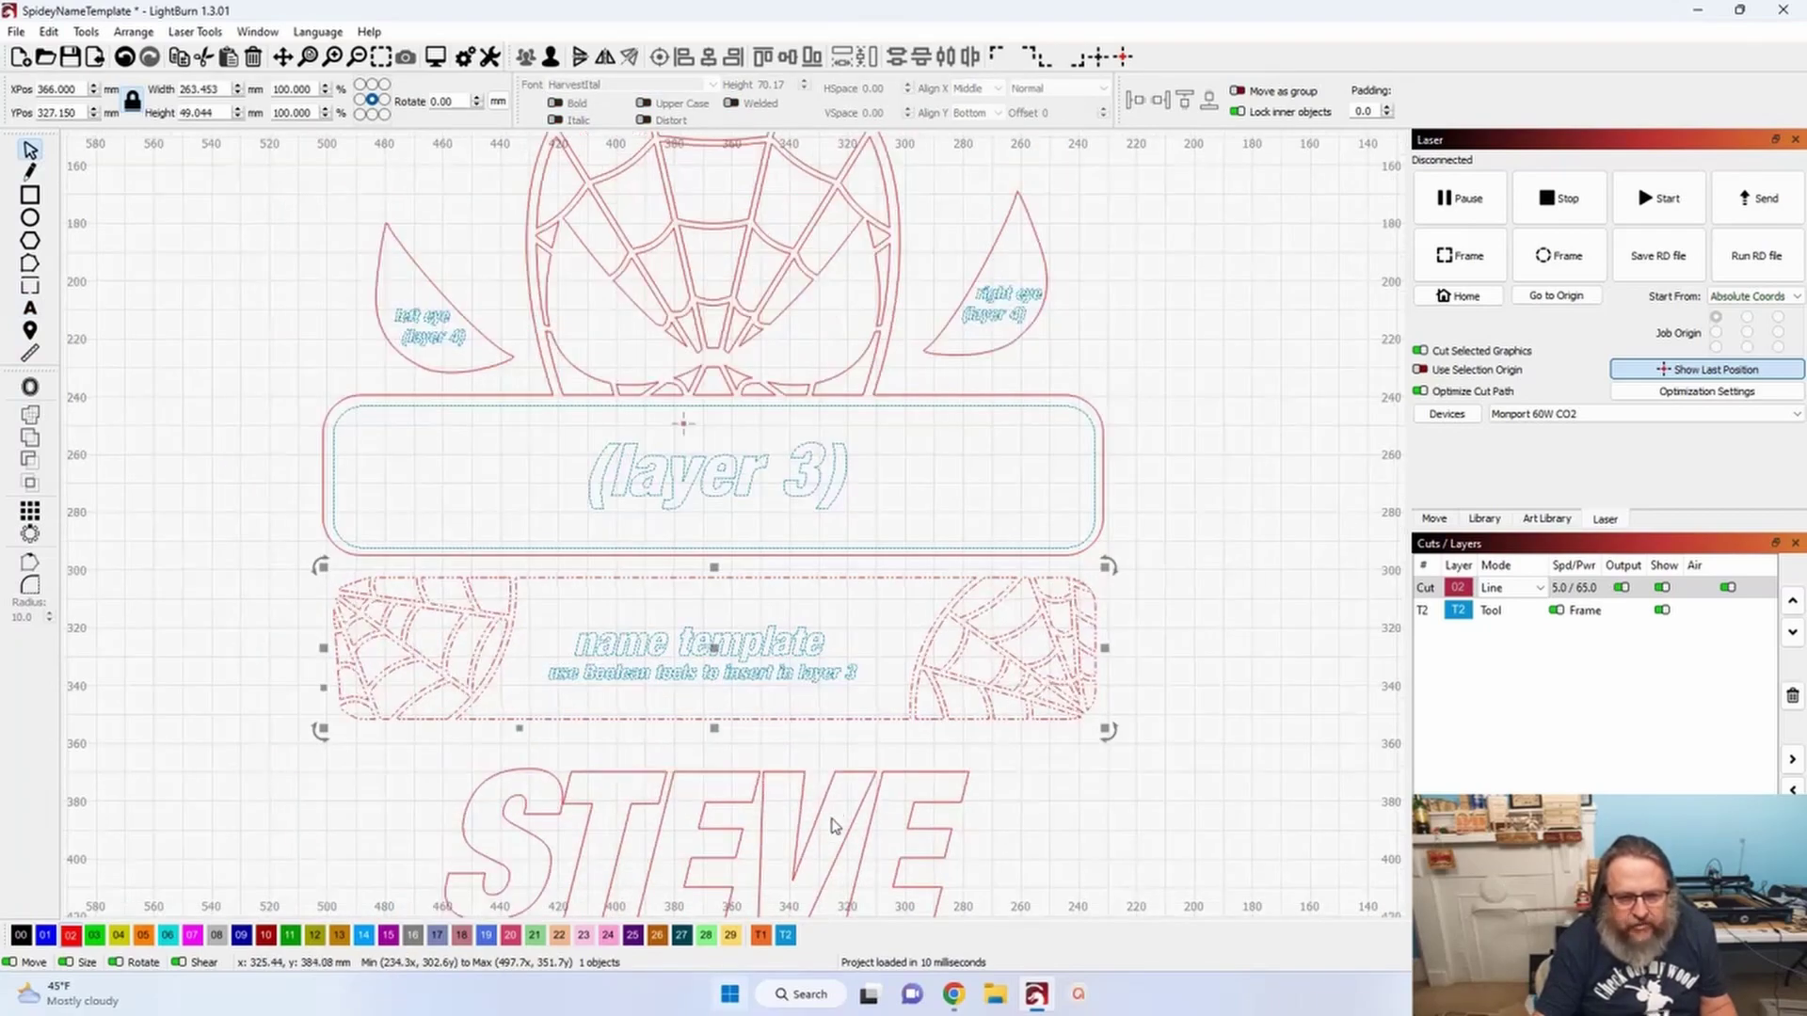
click(759, 836)
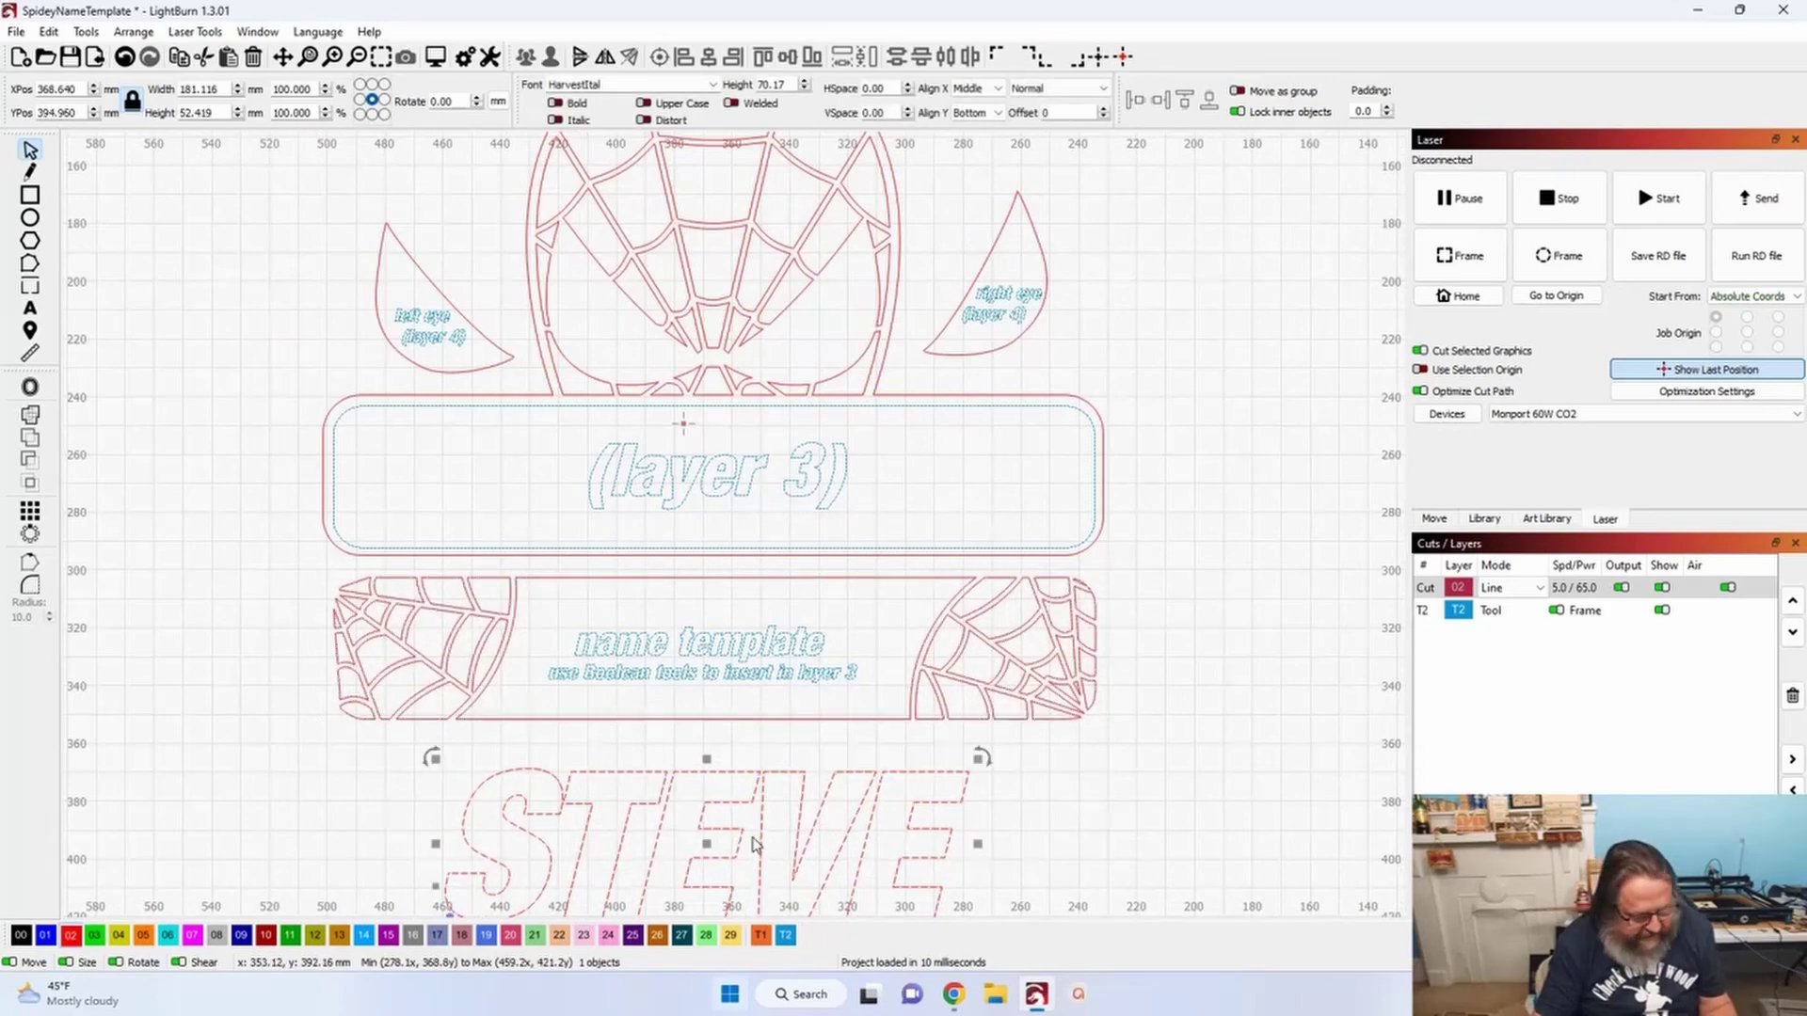
shift+click(748, 720)
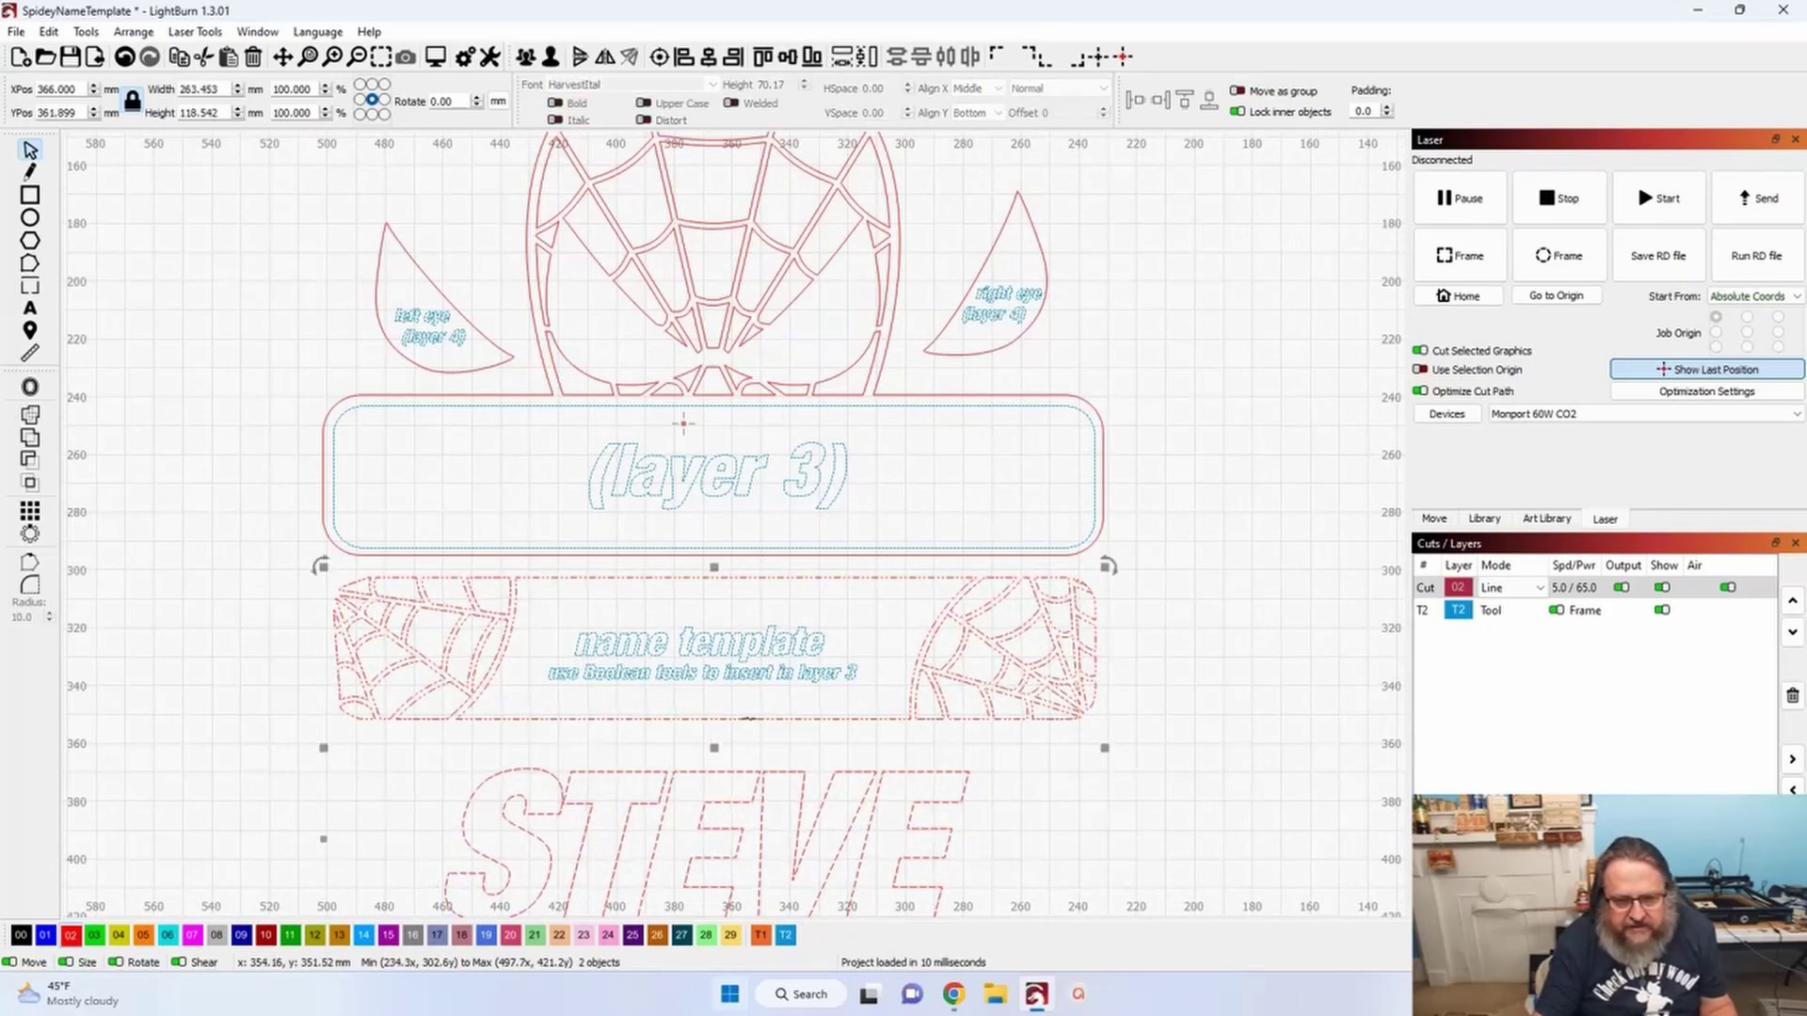
click(659, 57)
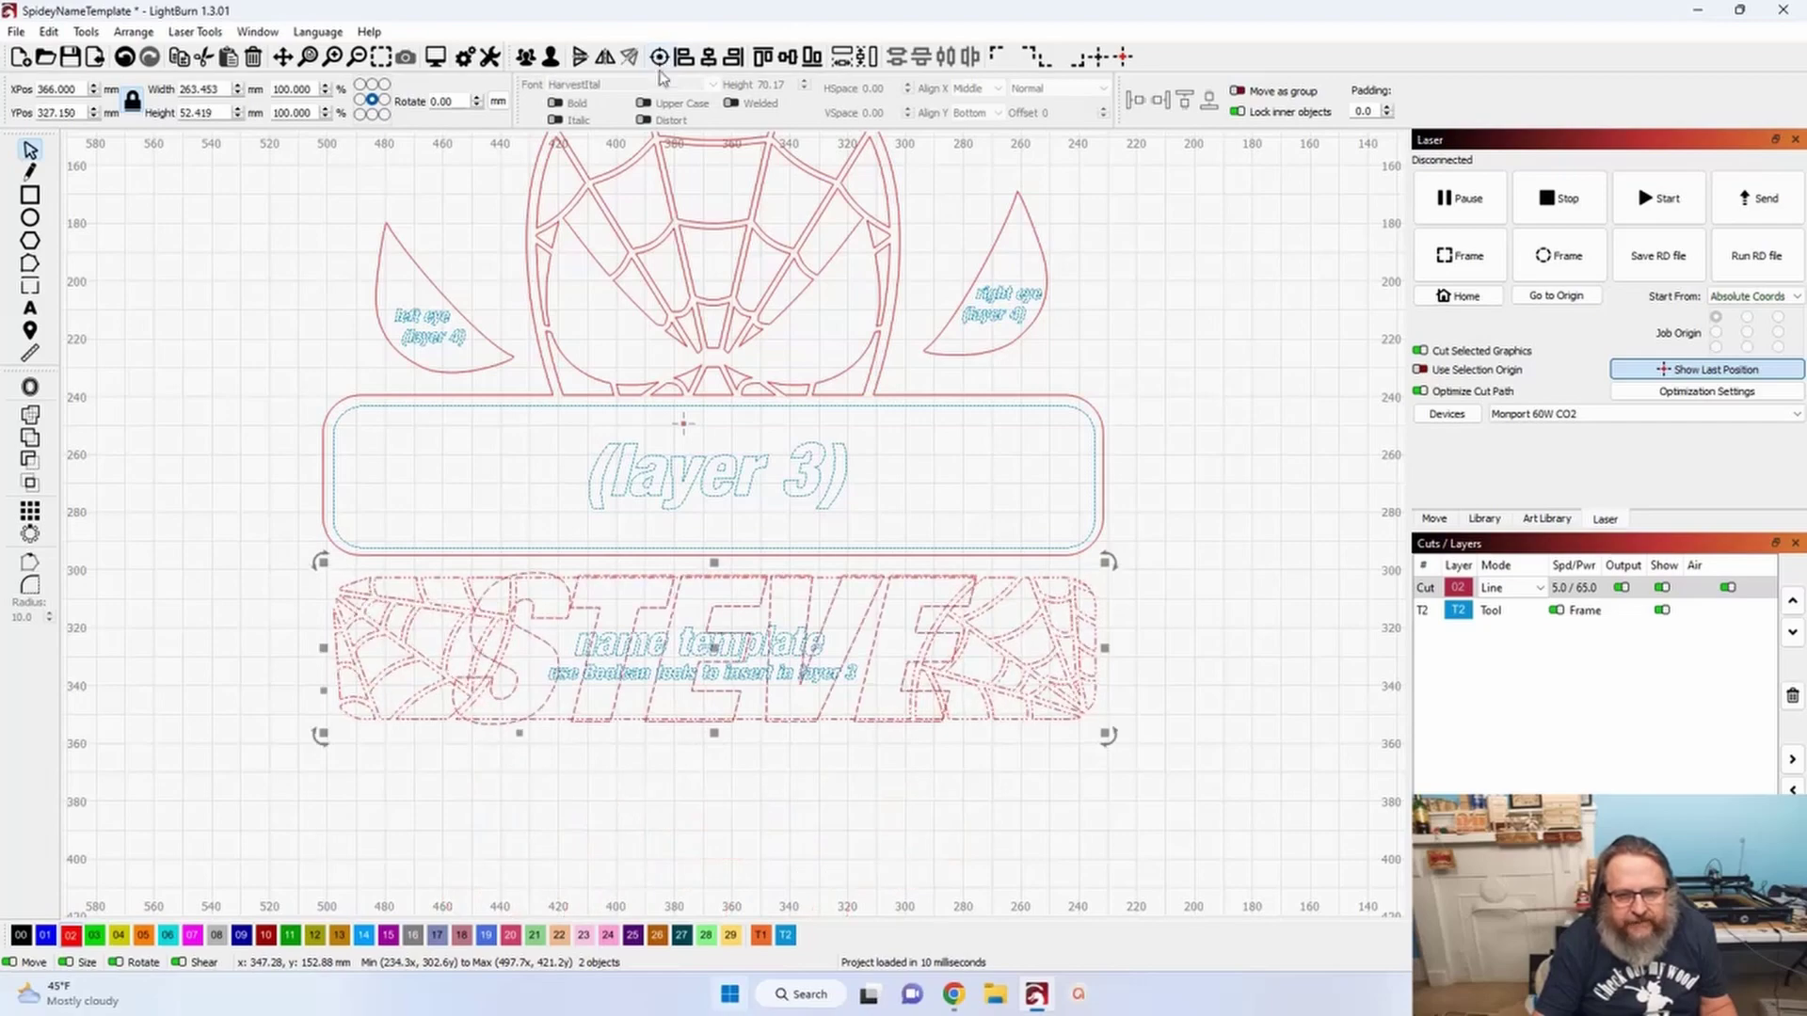
click(684, 756)
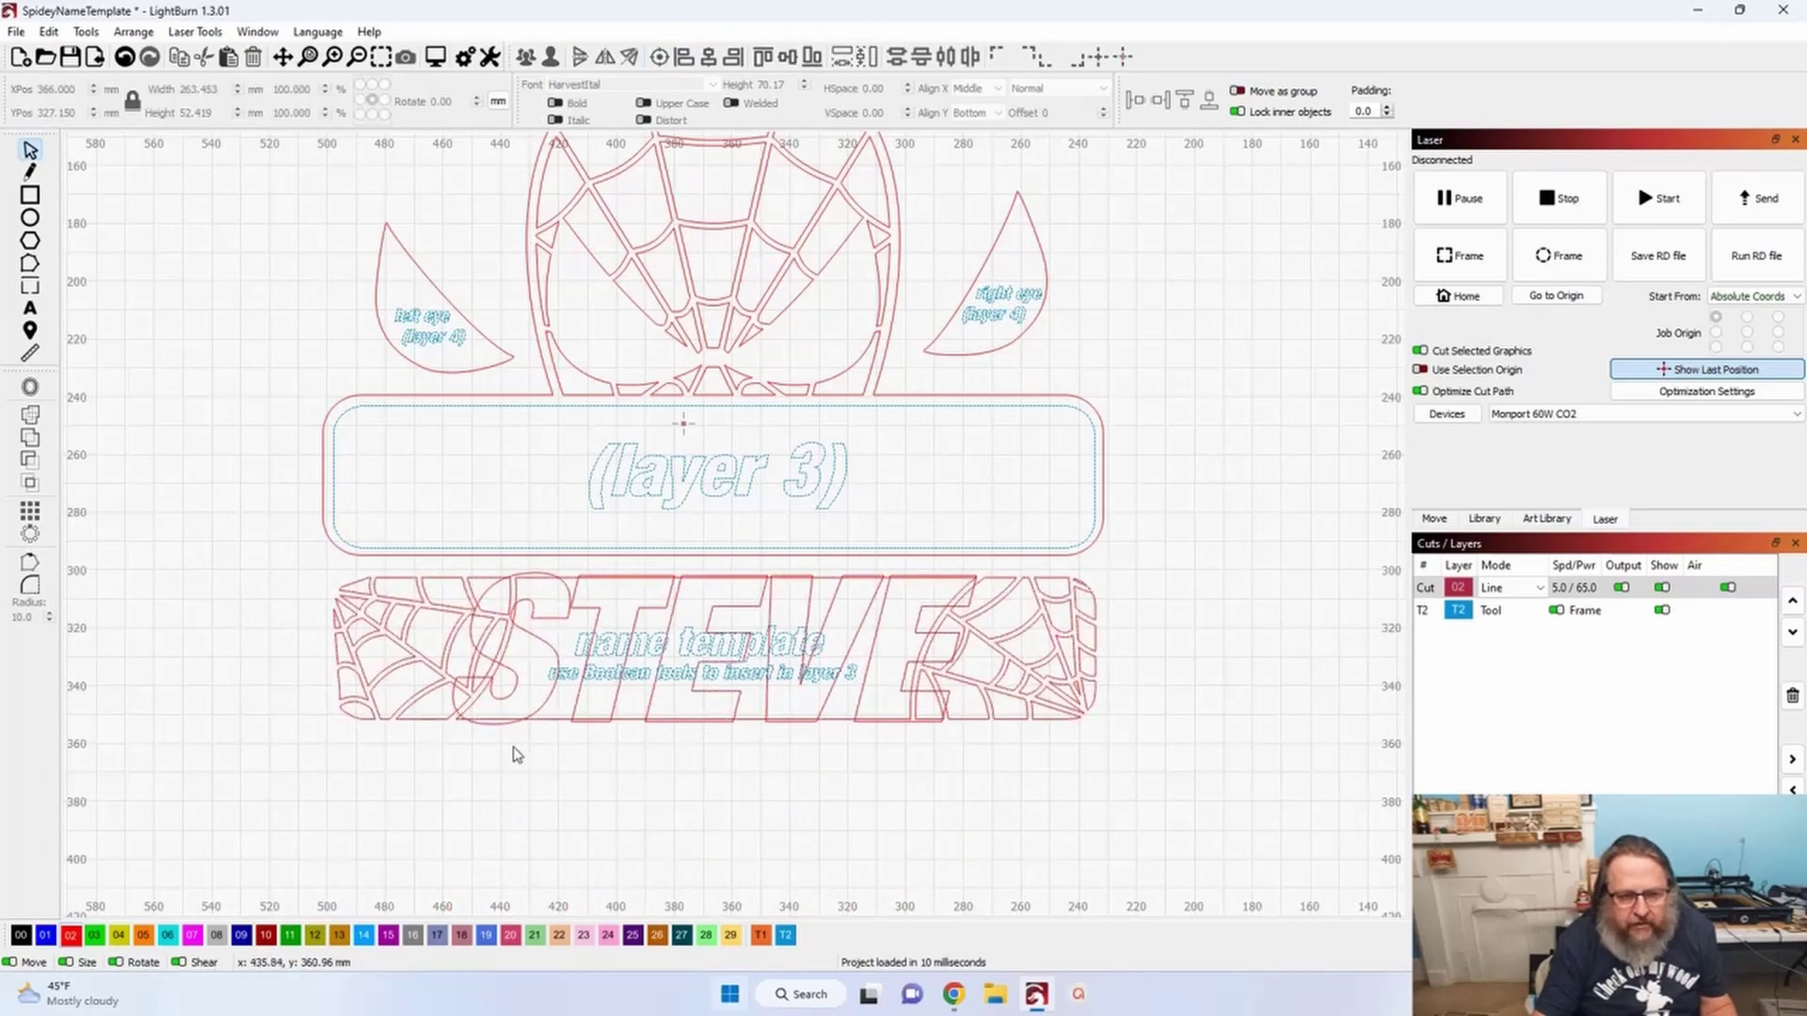
- Examine how the letters overlap the upper and lower edges of the name template
scroll(516, 755, up, 3)
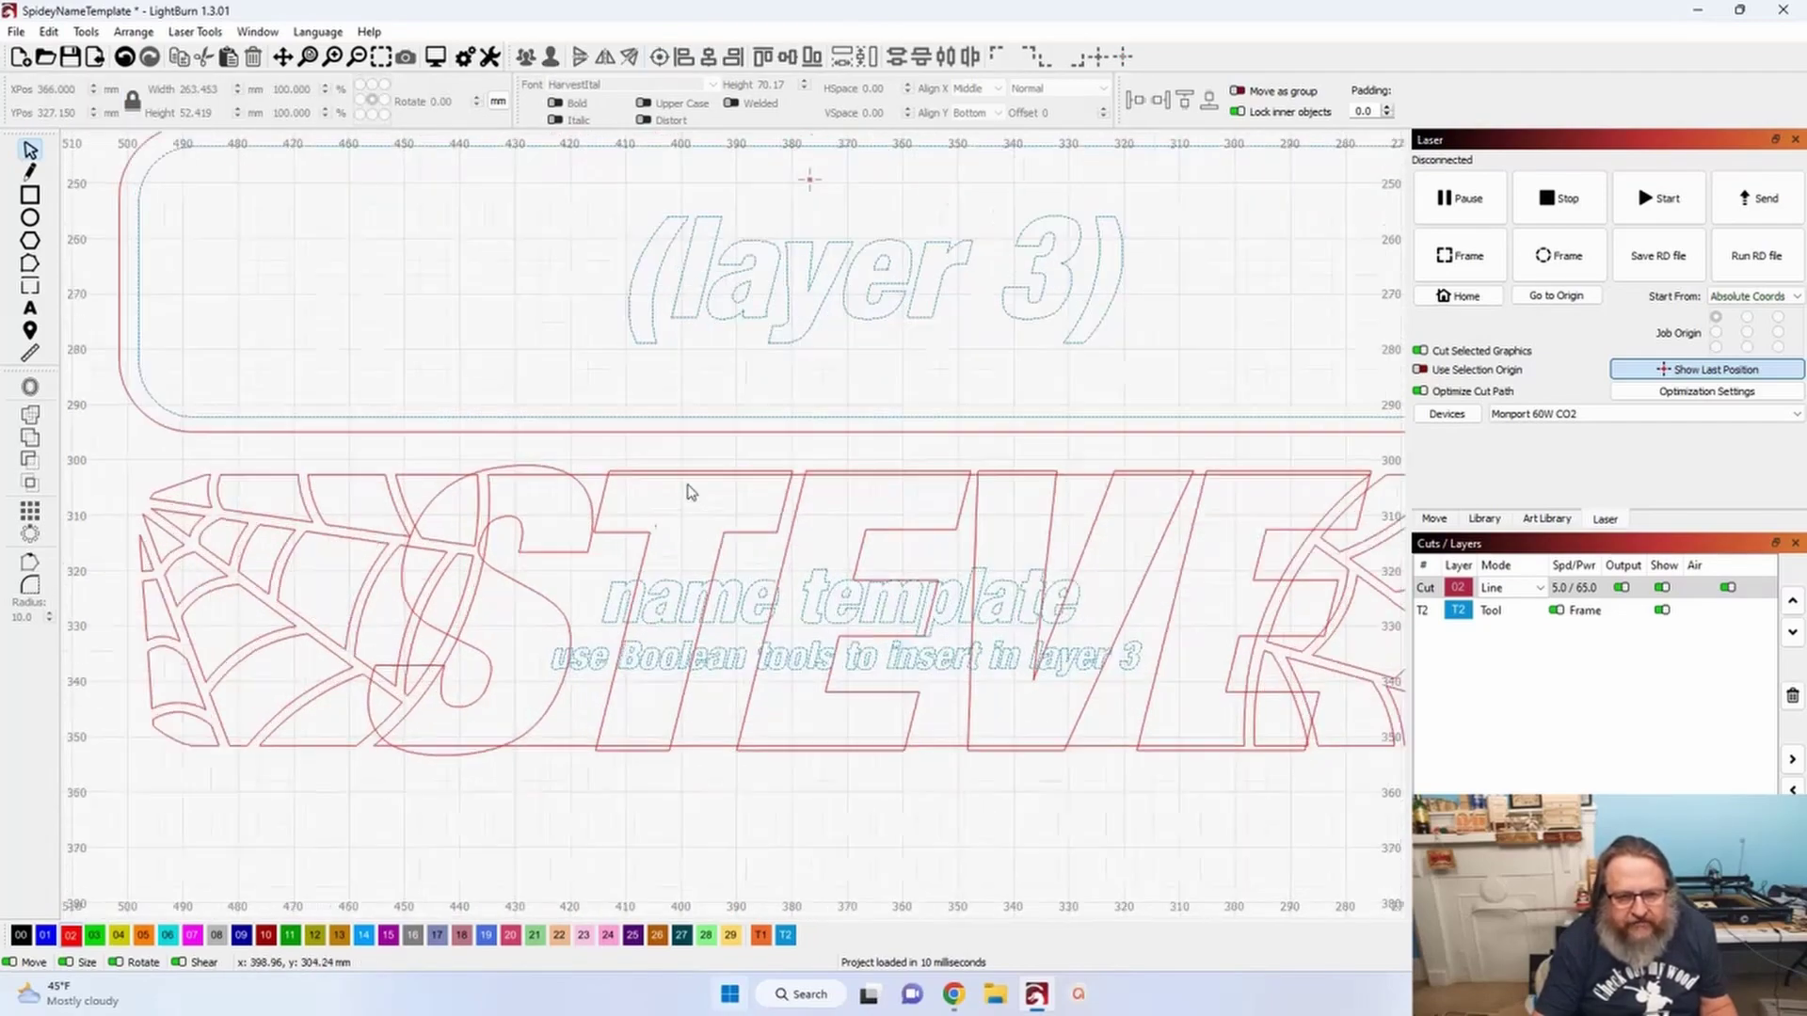
scroll(688, 491, up, 3)
scroll(664, 437, down, 3)
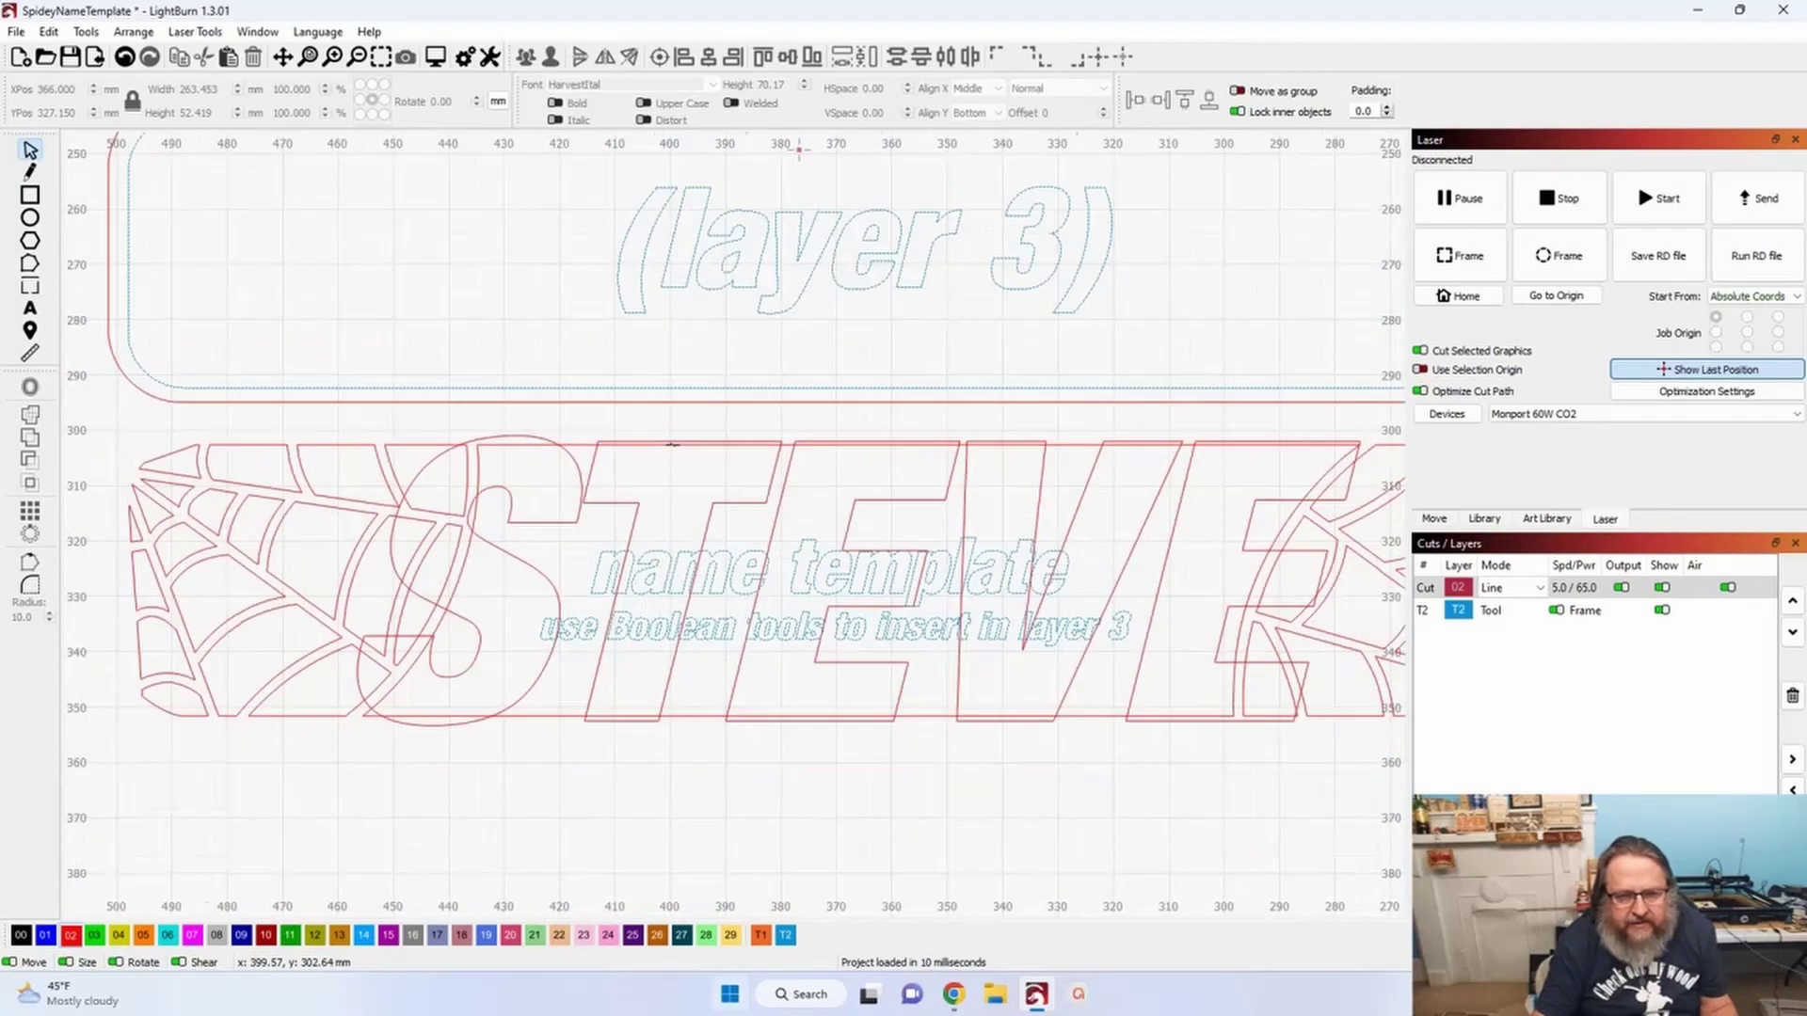
scroll(672, 444, down, 1)
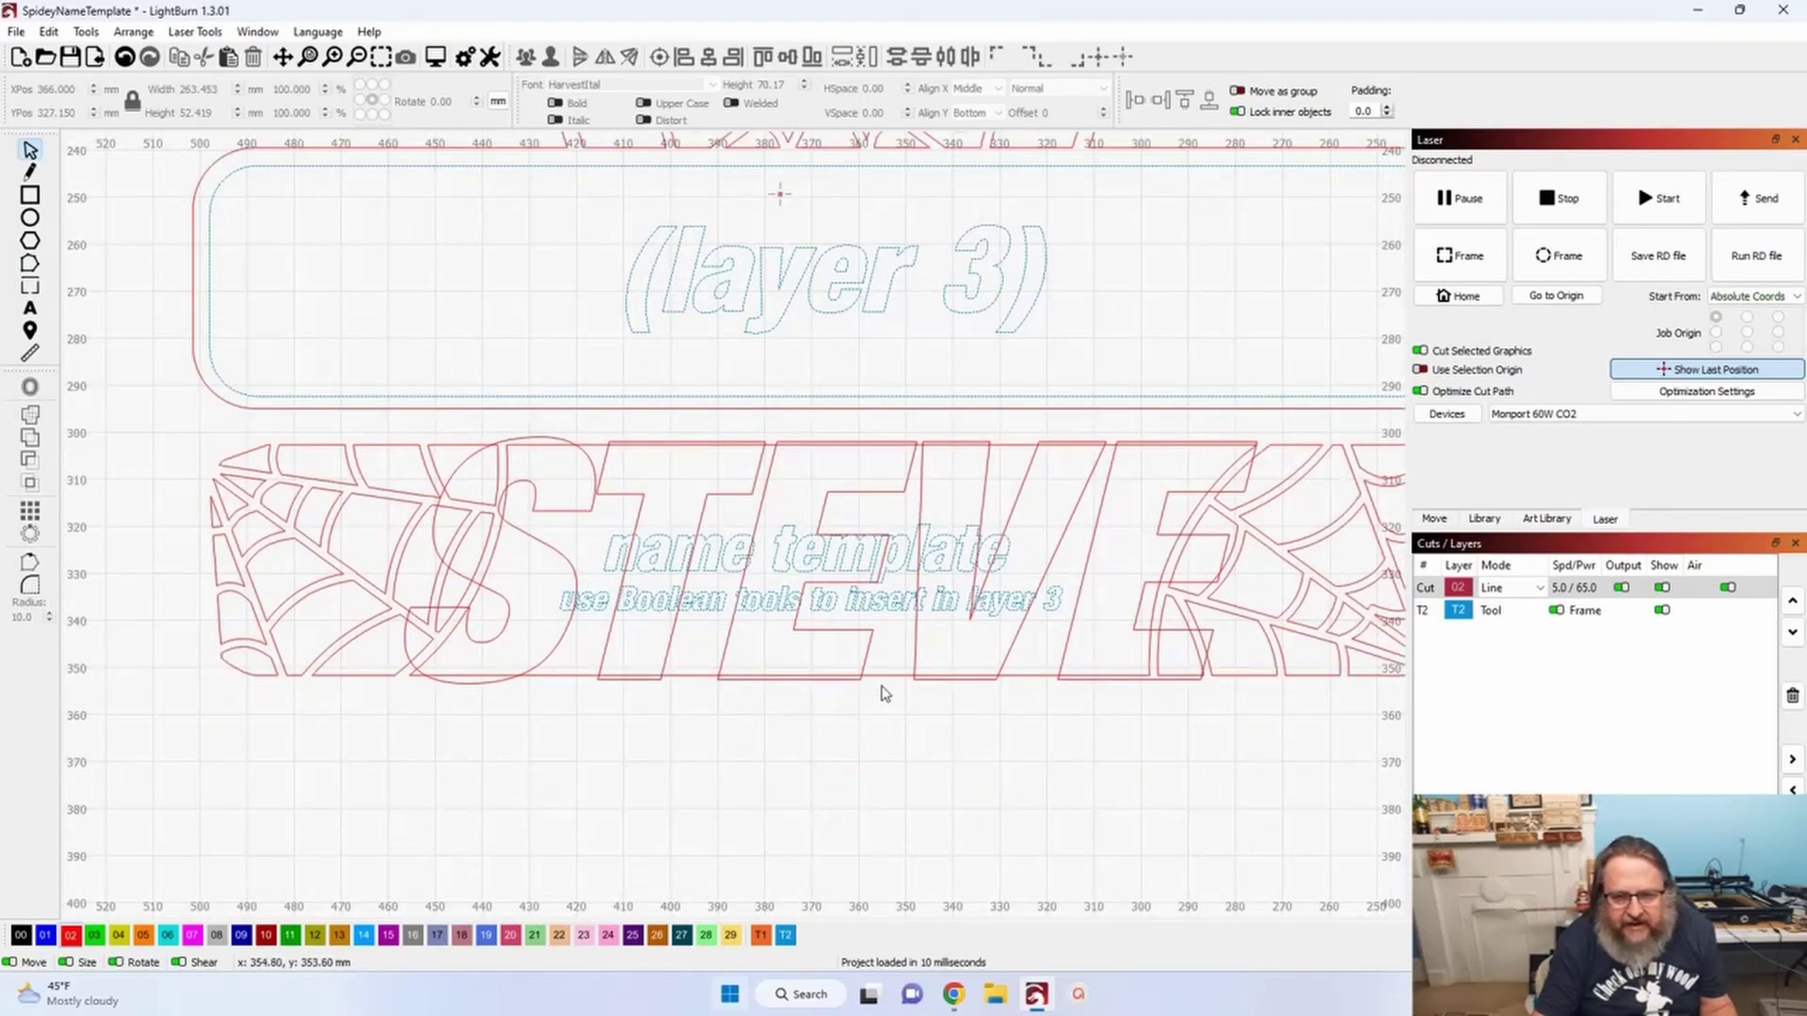
scroll(879, 690, up, 2)
scroll(856, 676, down, 1)
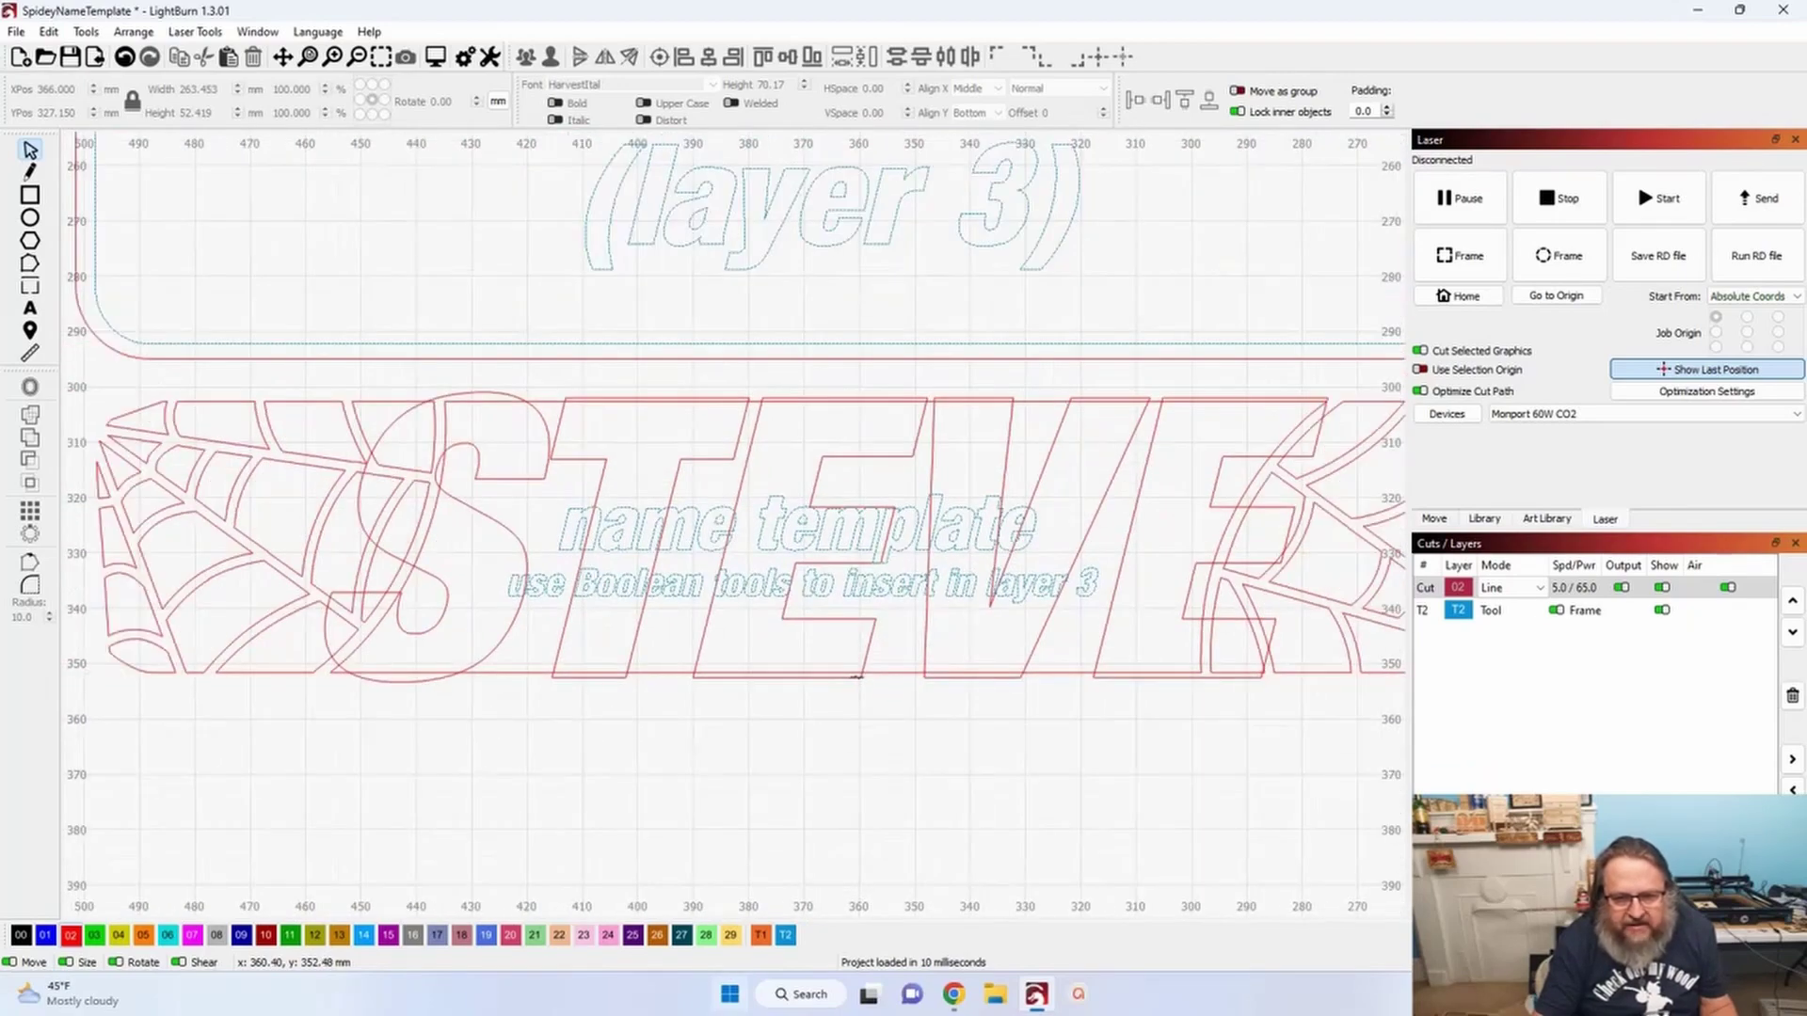
scroll(856, 675, down, 2)
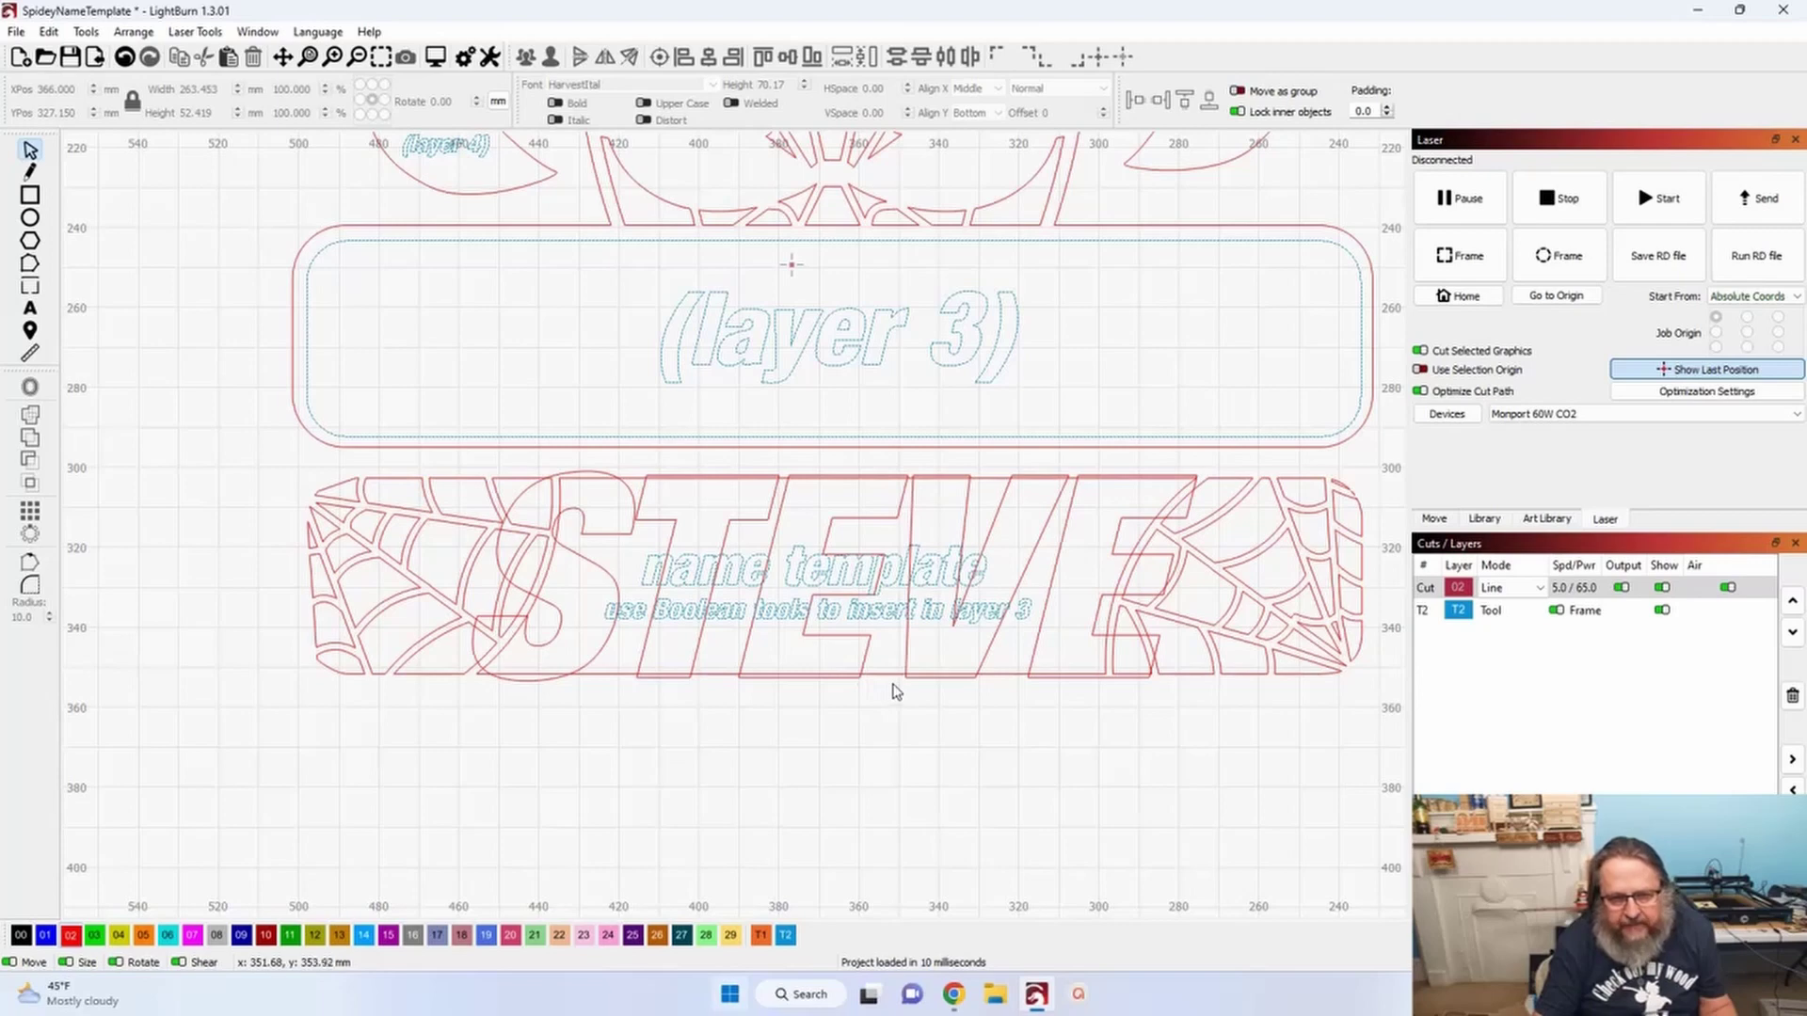
- Compare the Boolean Assistant's union, intersection and subtraction results for the web-cornered template and name text, applying Subtract A - B with the template as A
click(1235, 639)
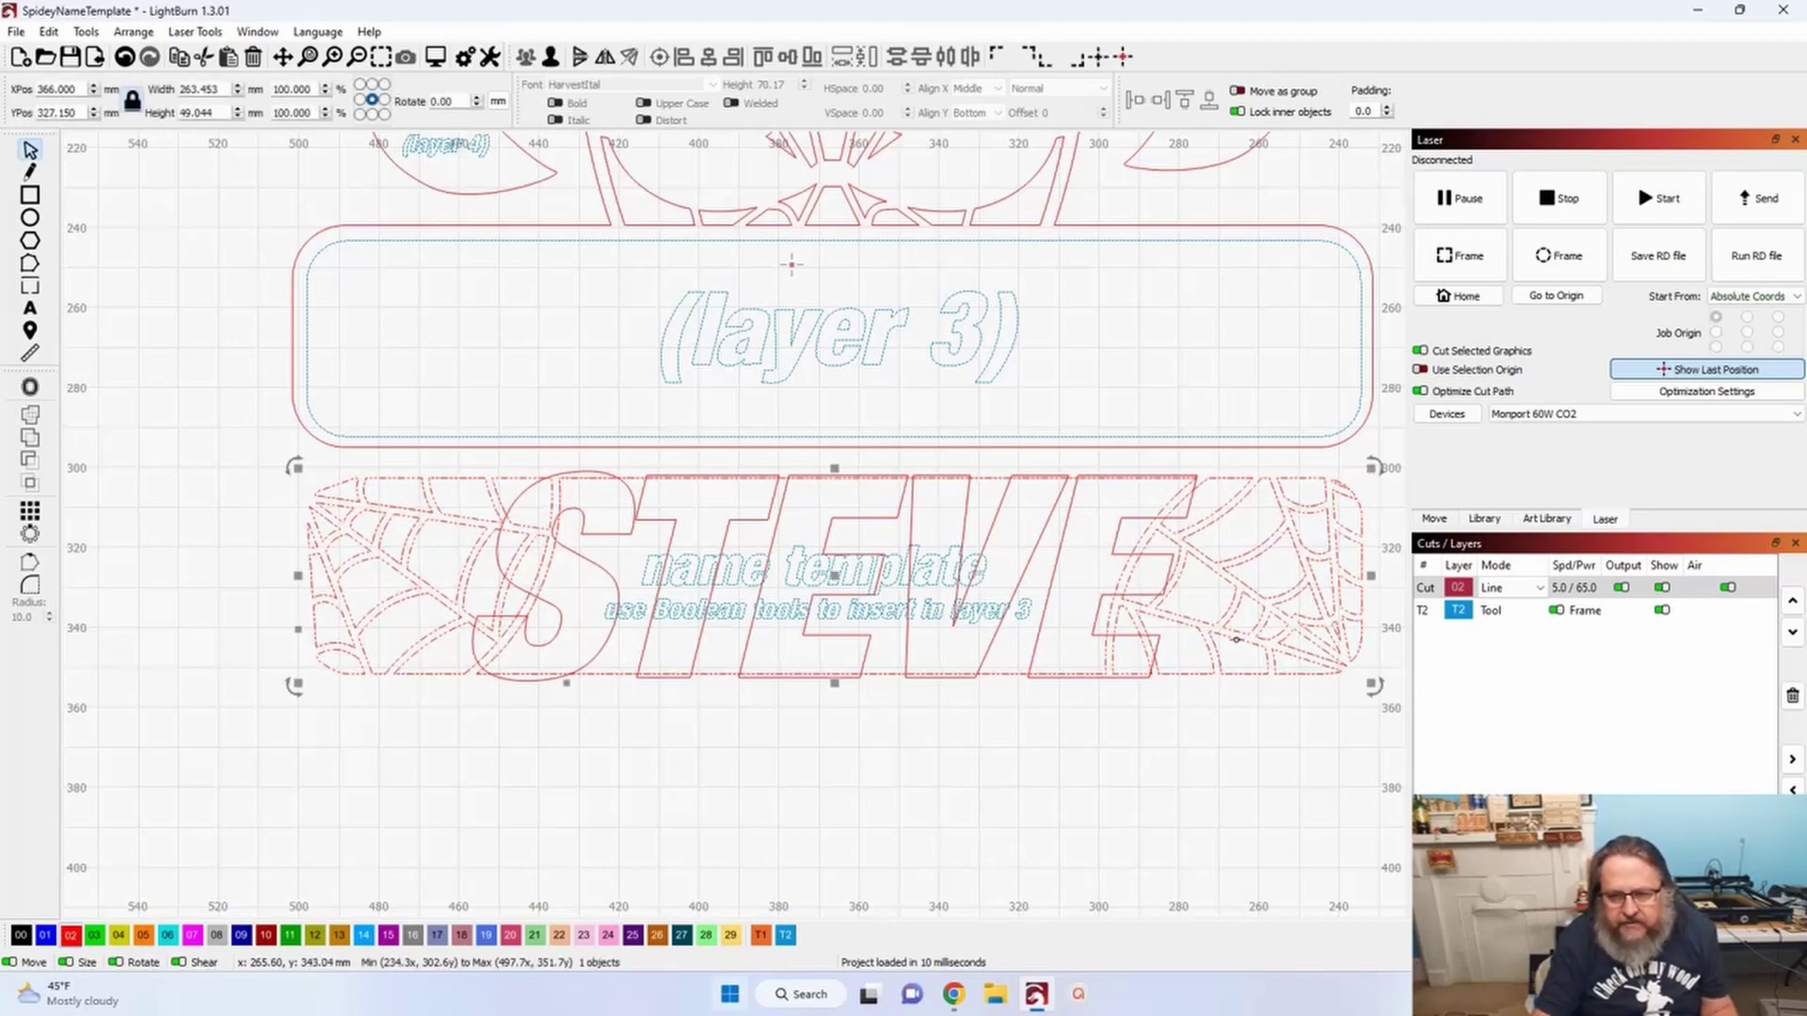
shift+click(1020, 580)
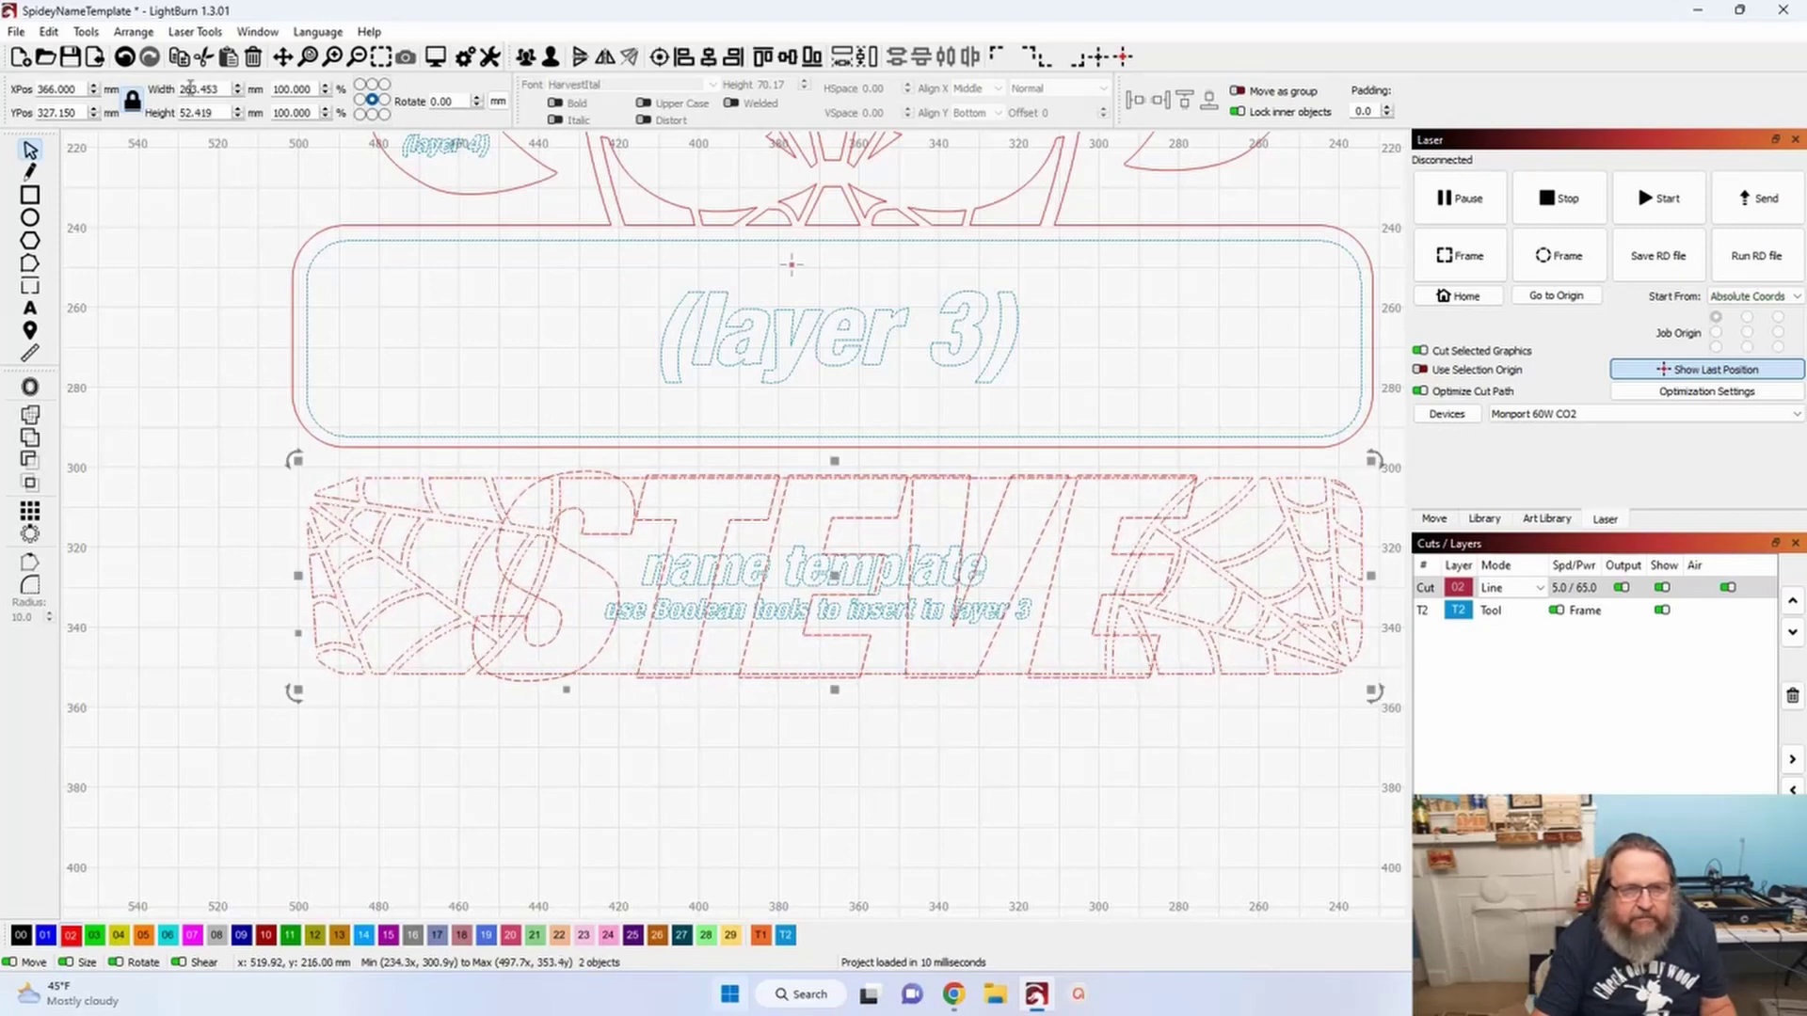
click(87, 34)
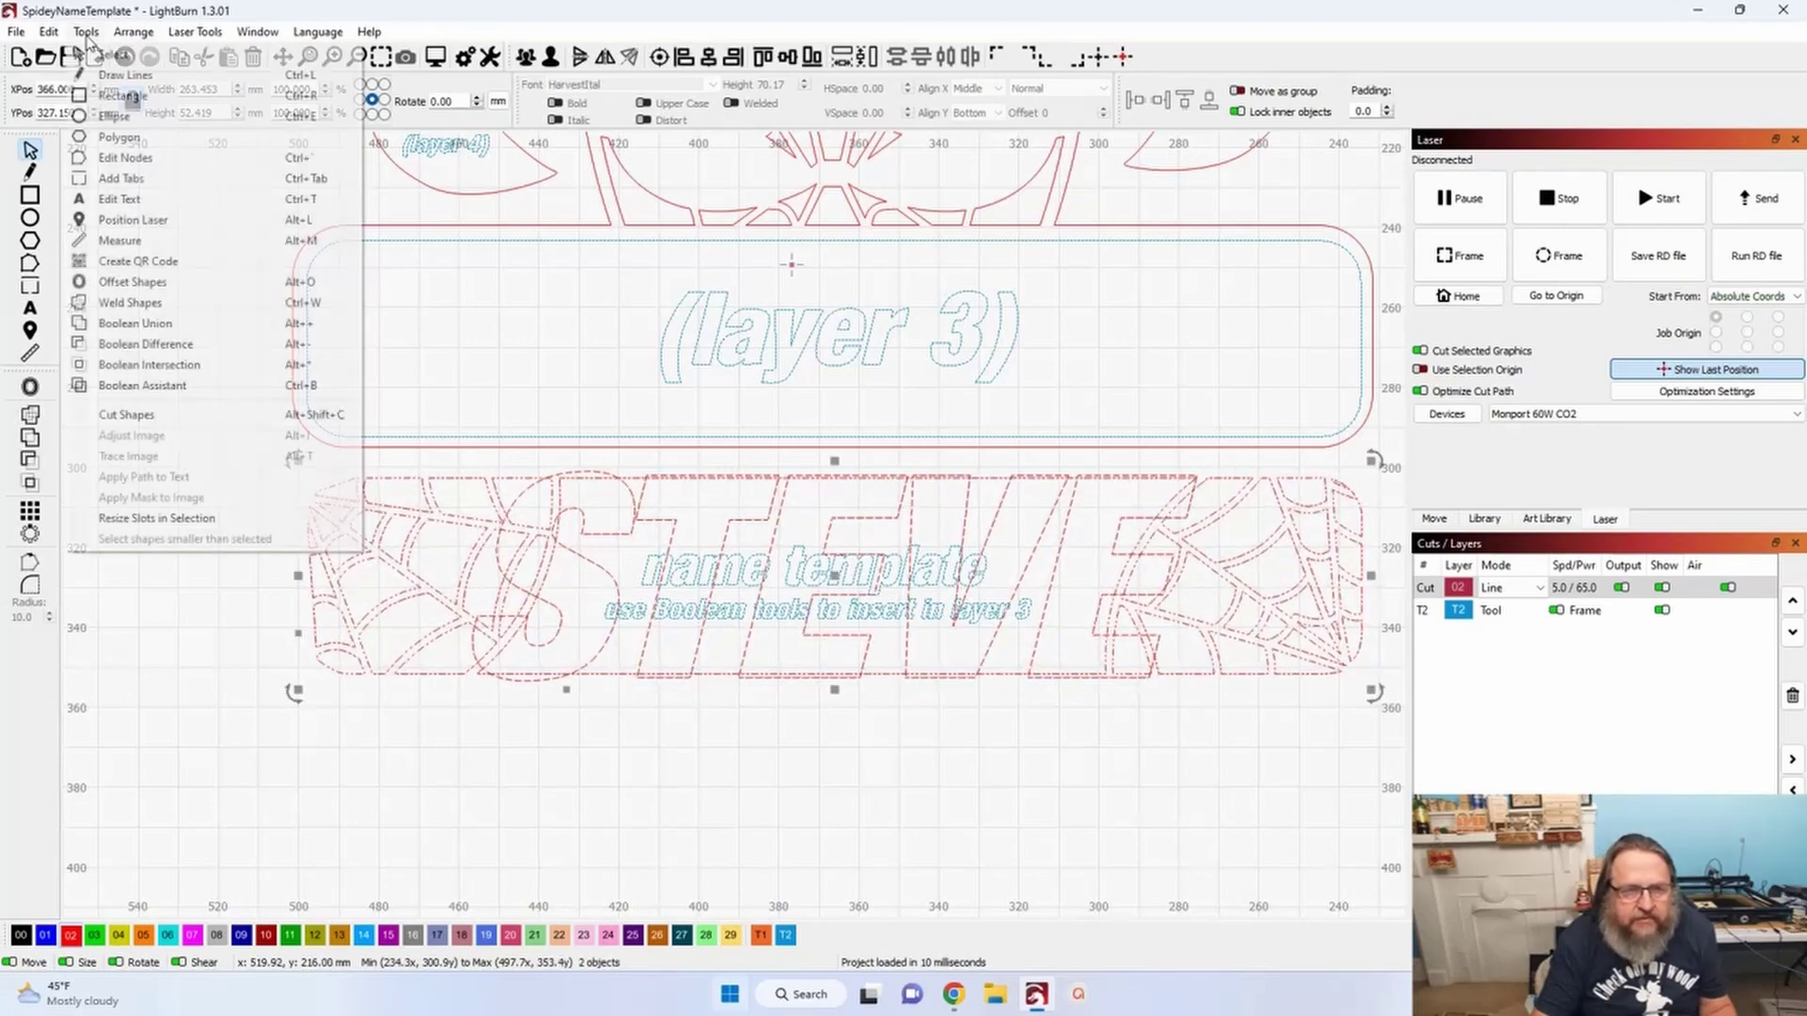
click(143, 385)
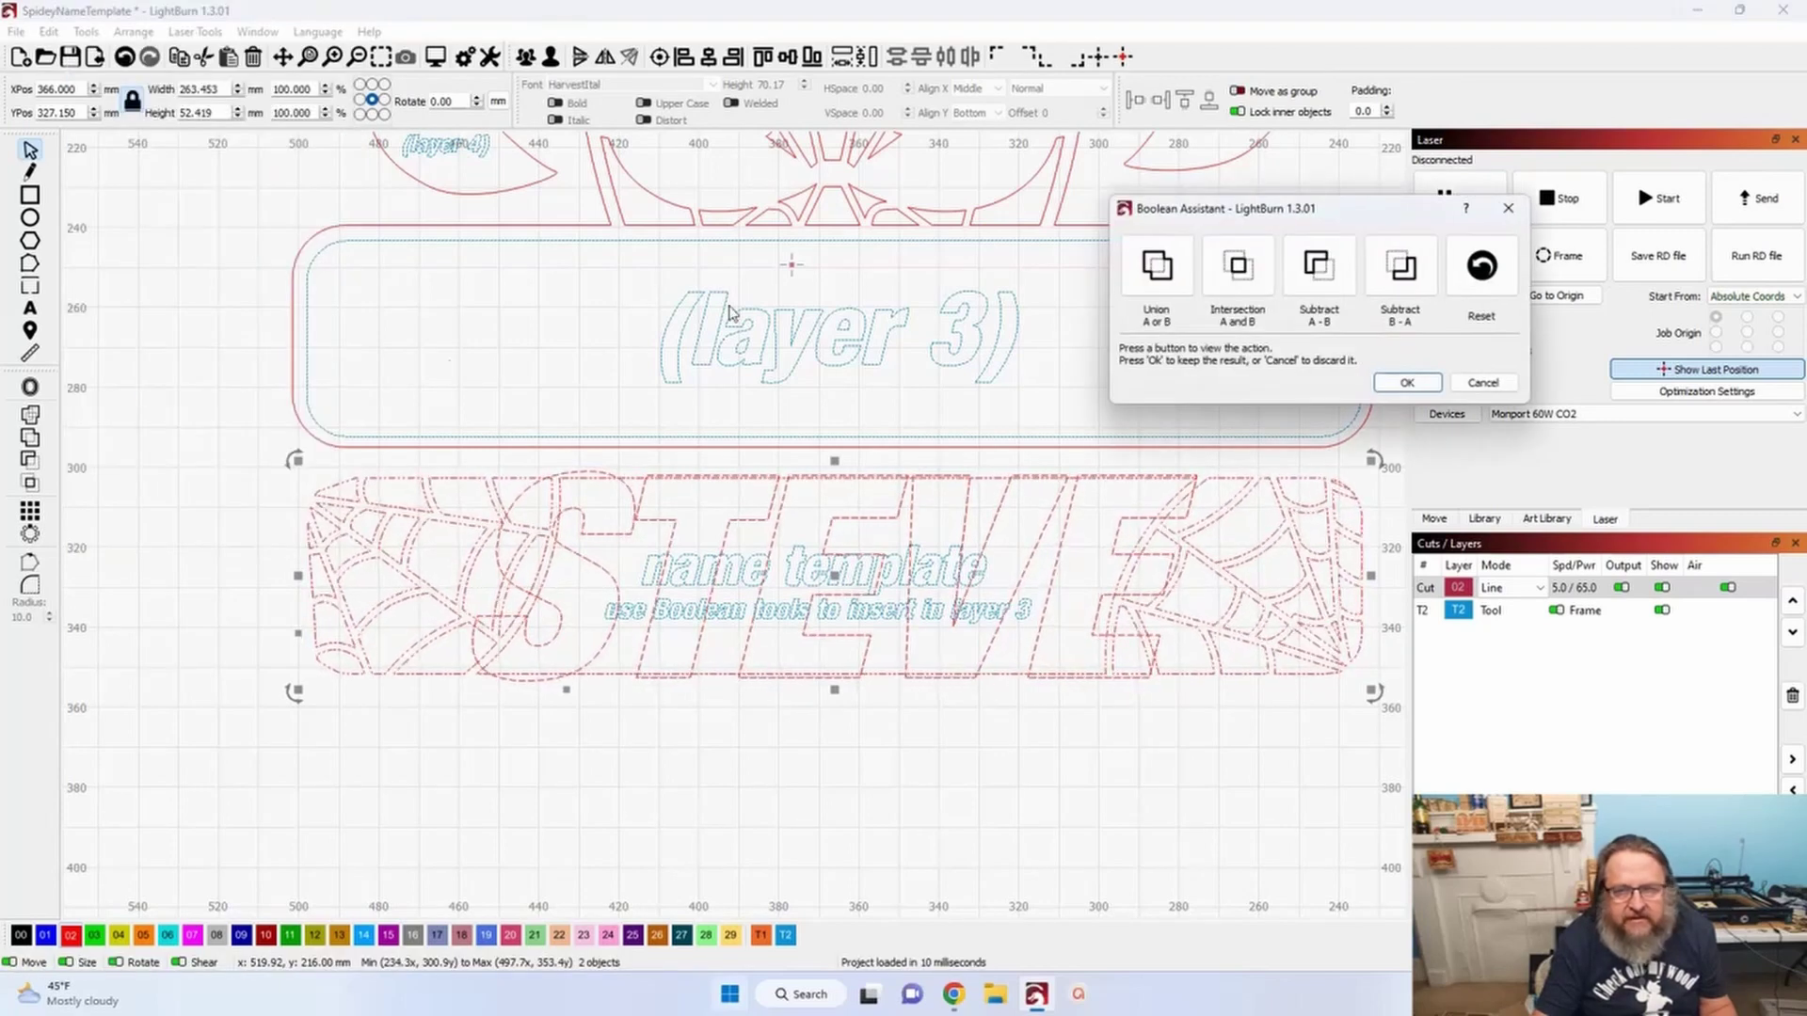
click(1148, 267)
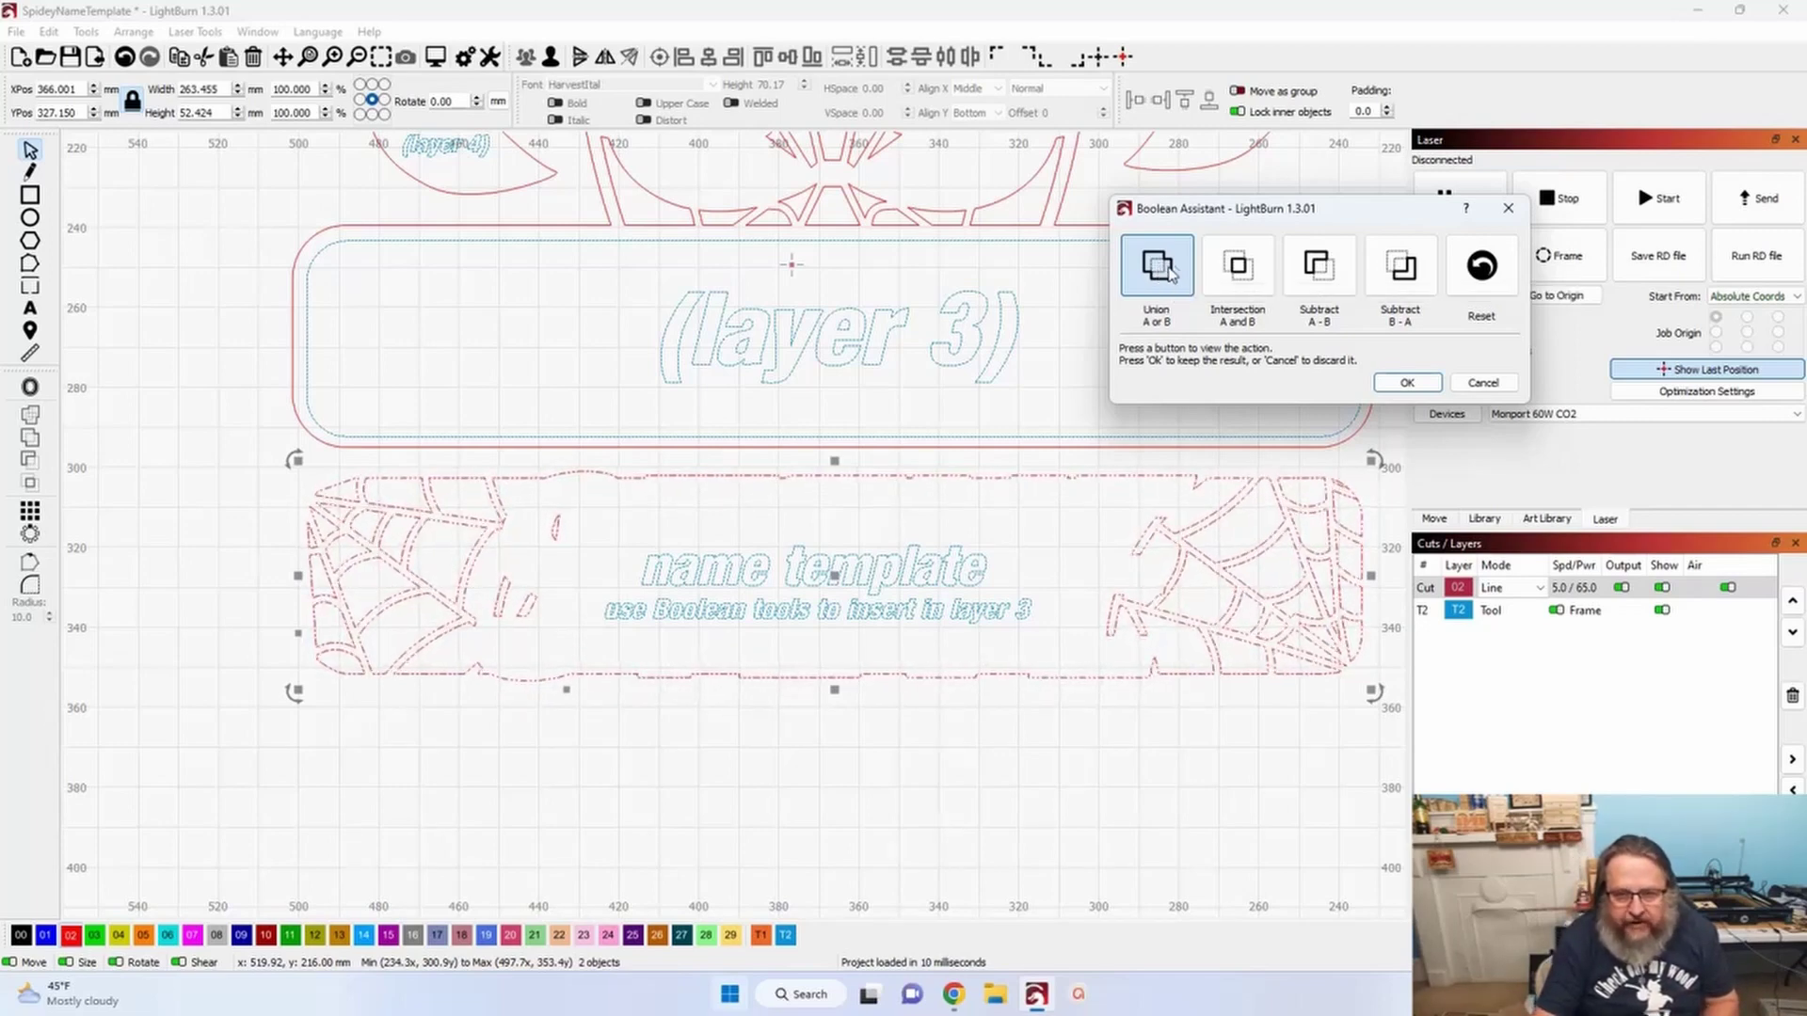
click(1236, 270)
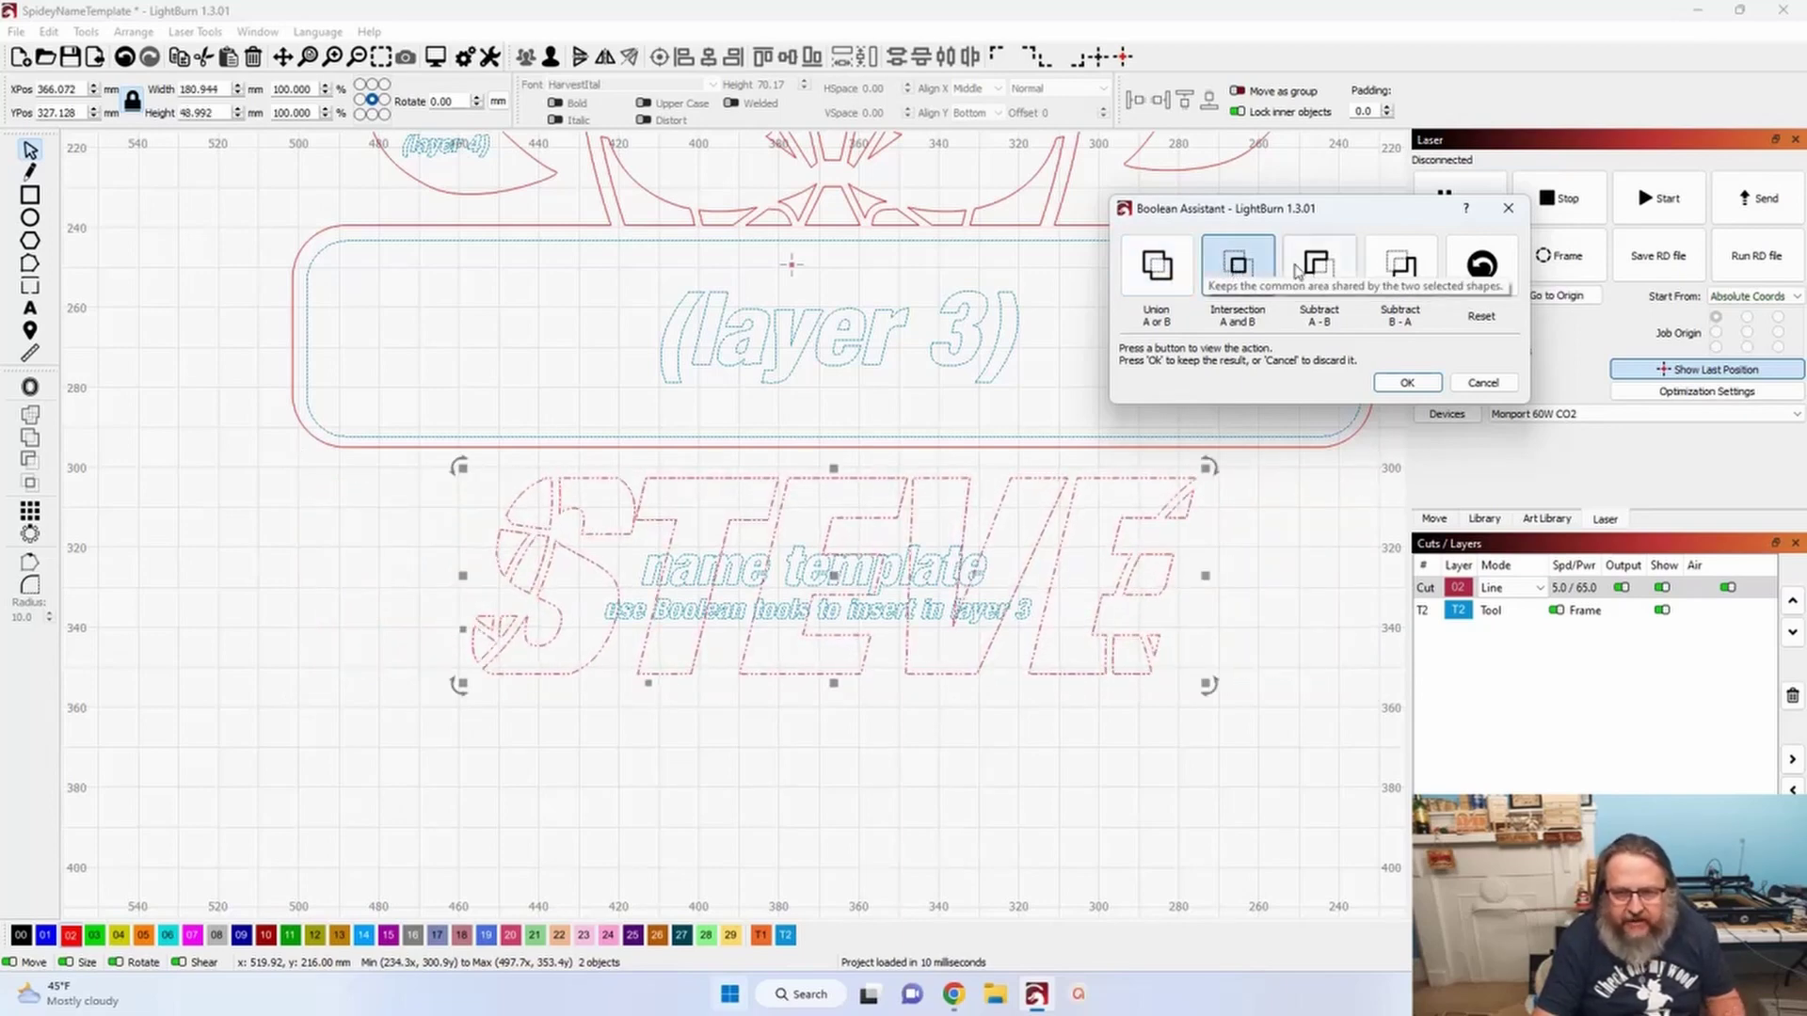
click(1329, 272)
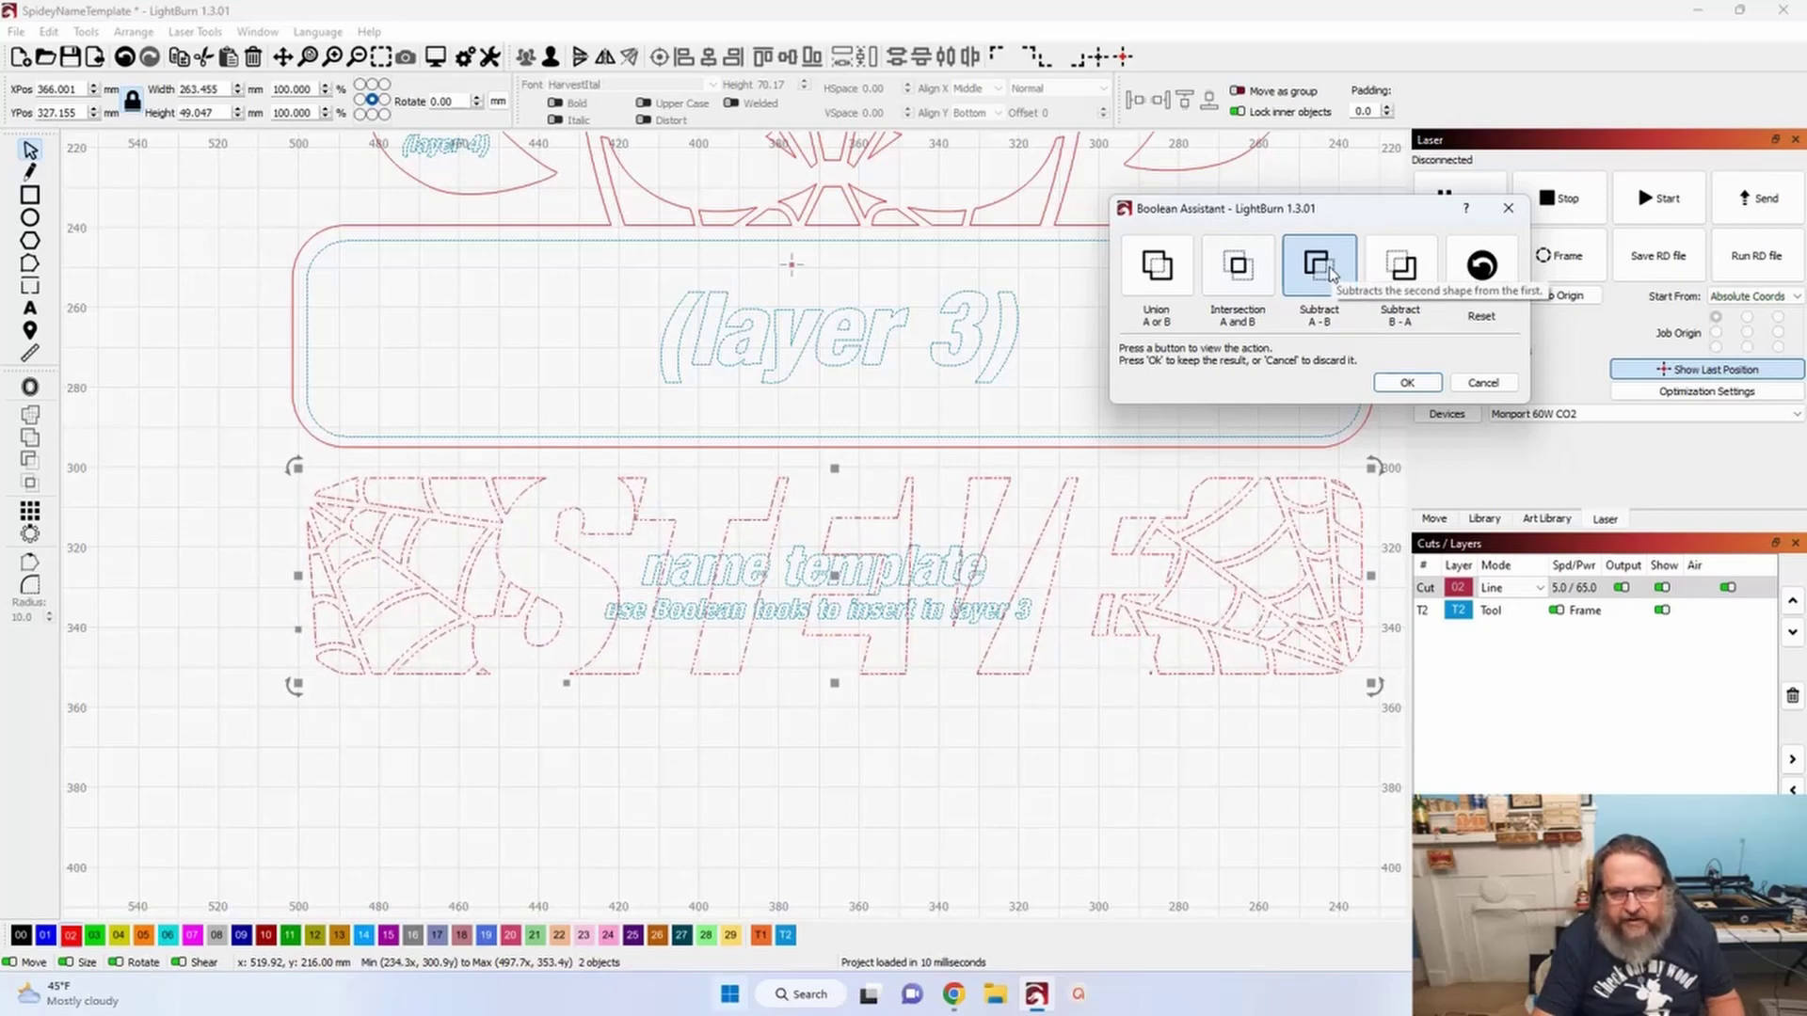
click(1400, 270)
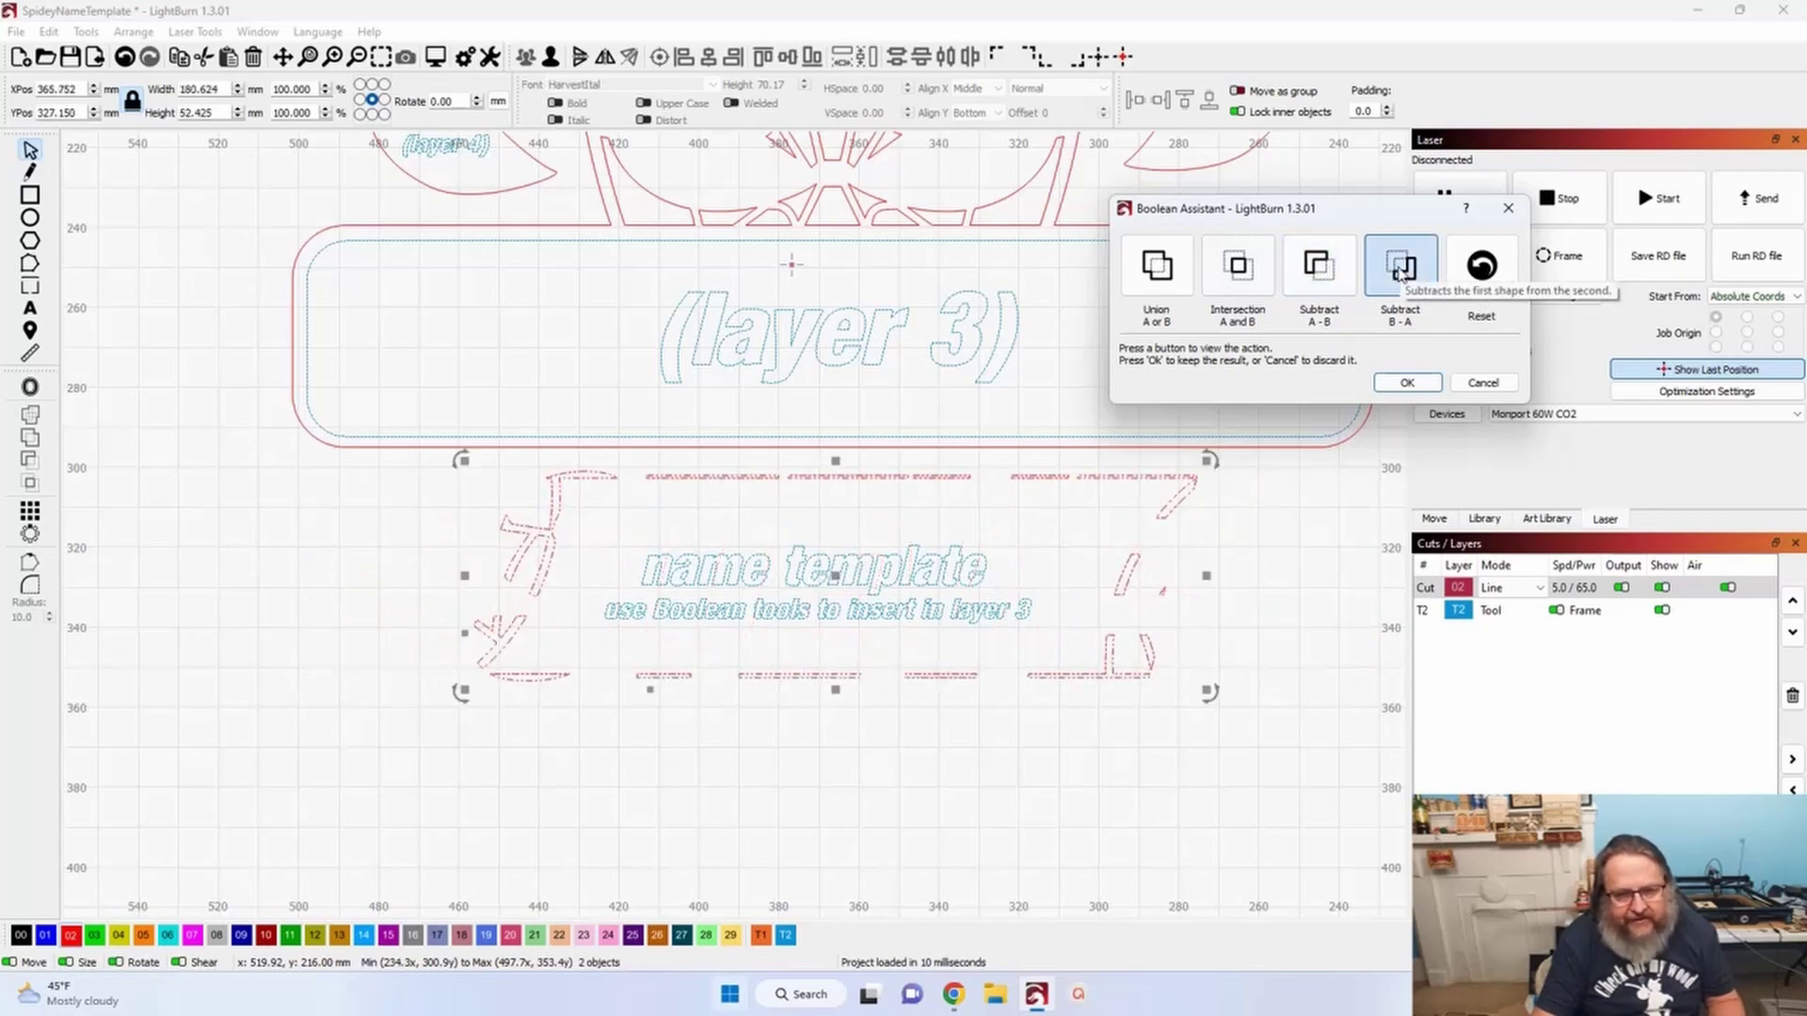
click(1309, 276)
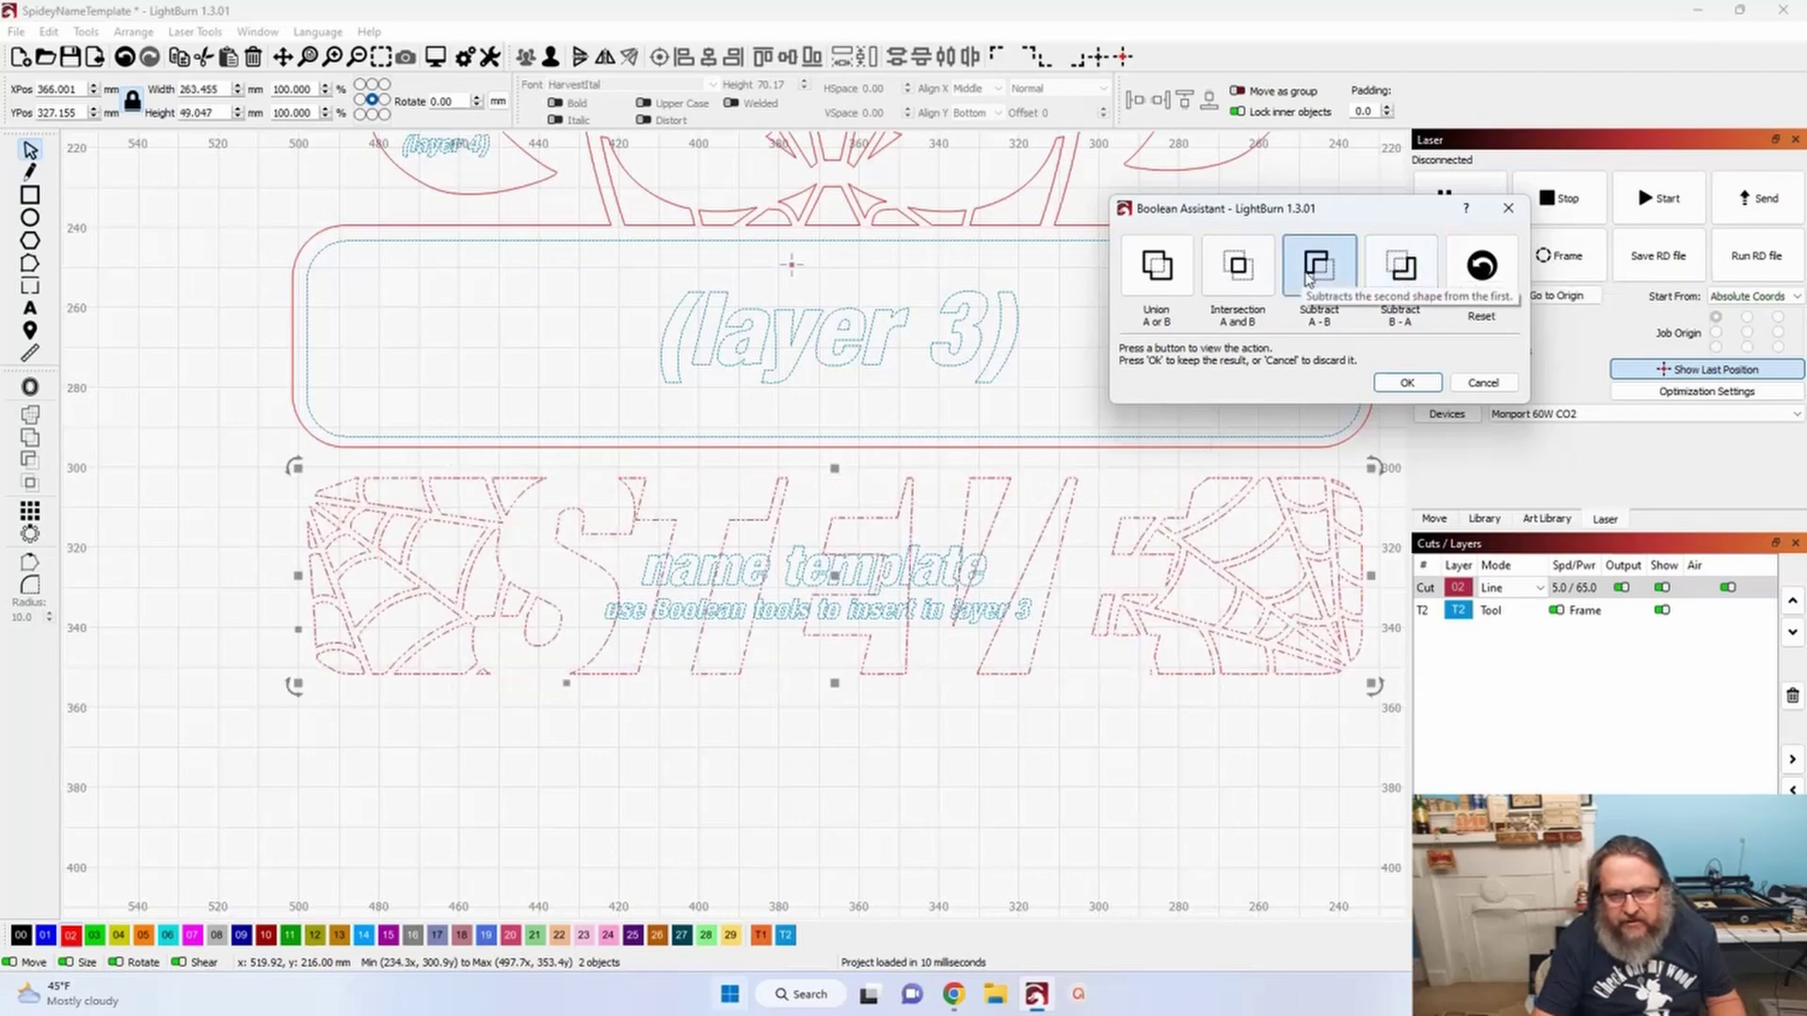
click(1406, 383)
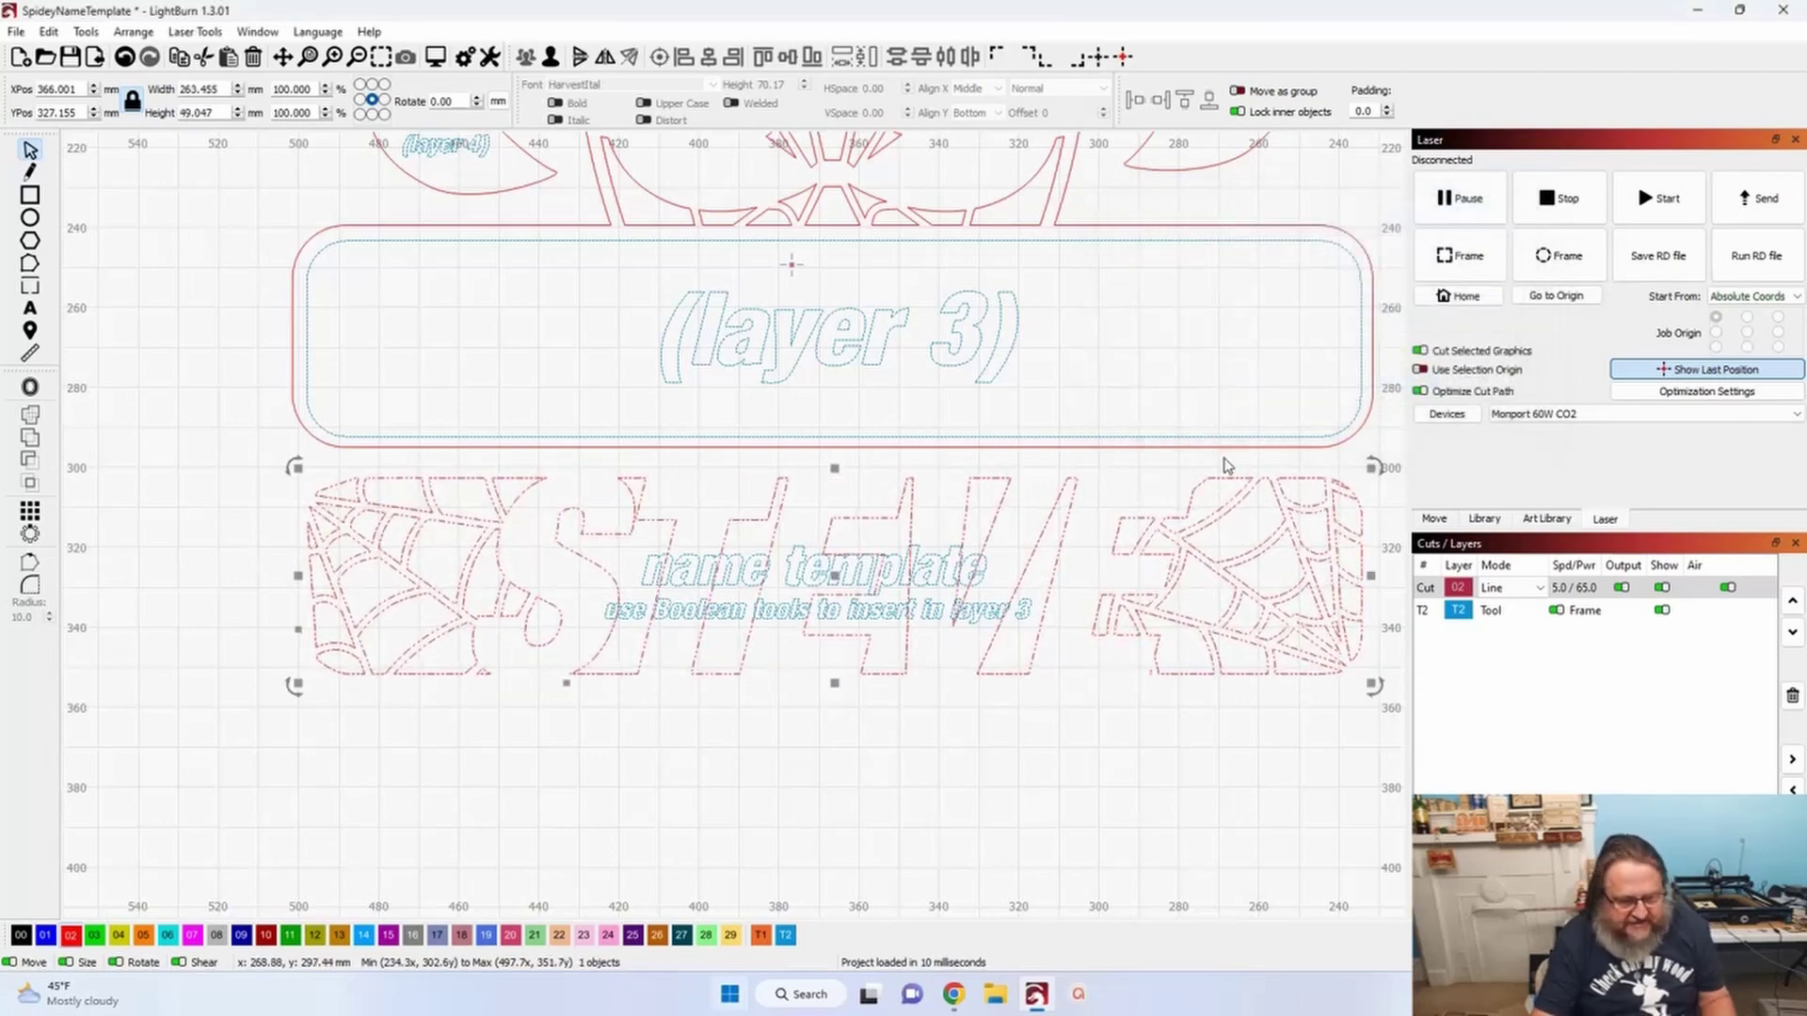
- Centre the subtracted name template inside the layer 3 plate, aligning both their horizontal and vertical centres
shift+click(876, 436)
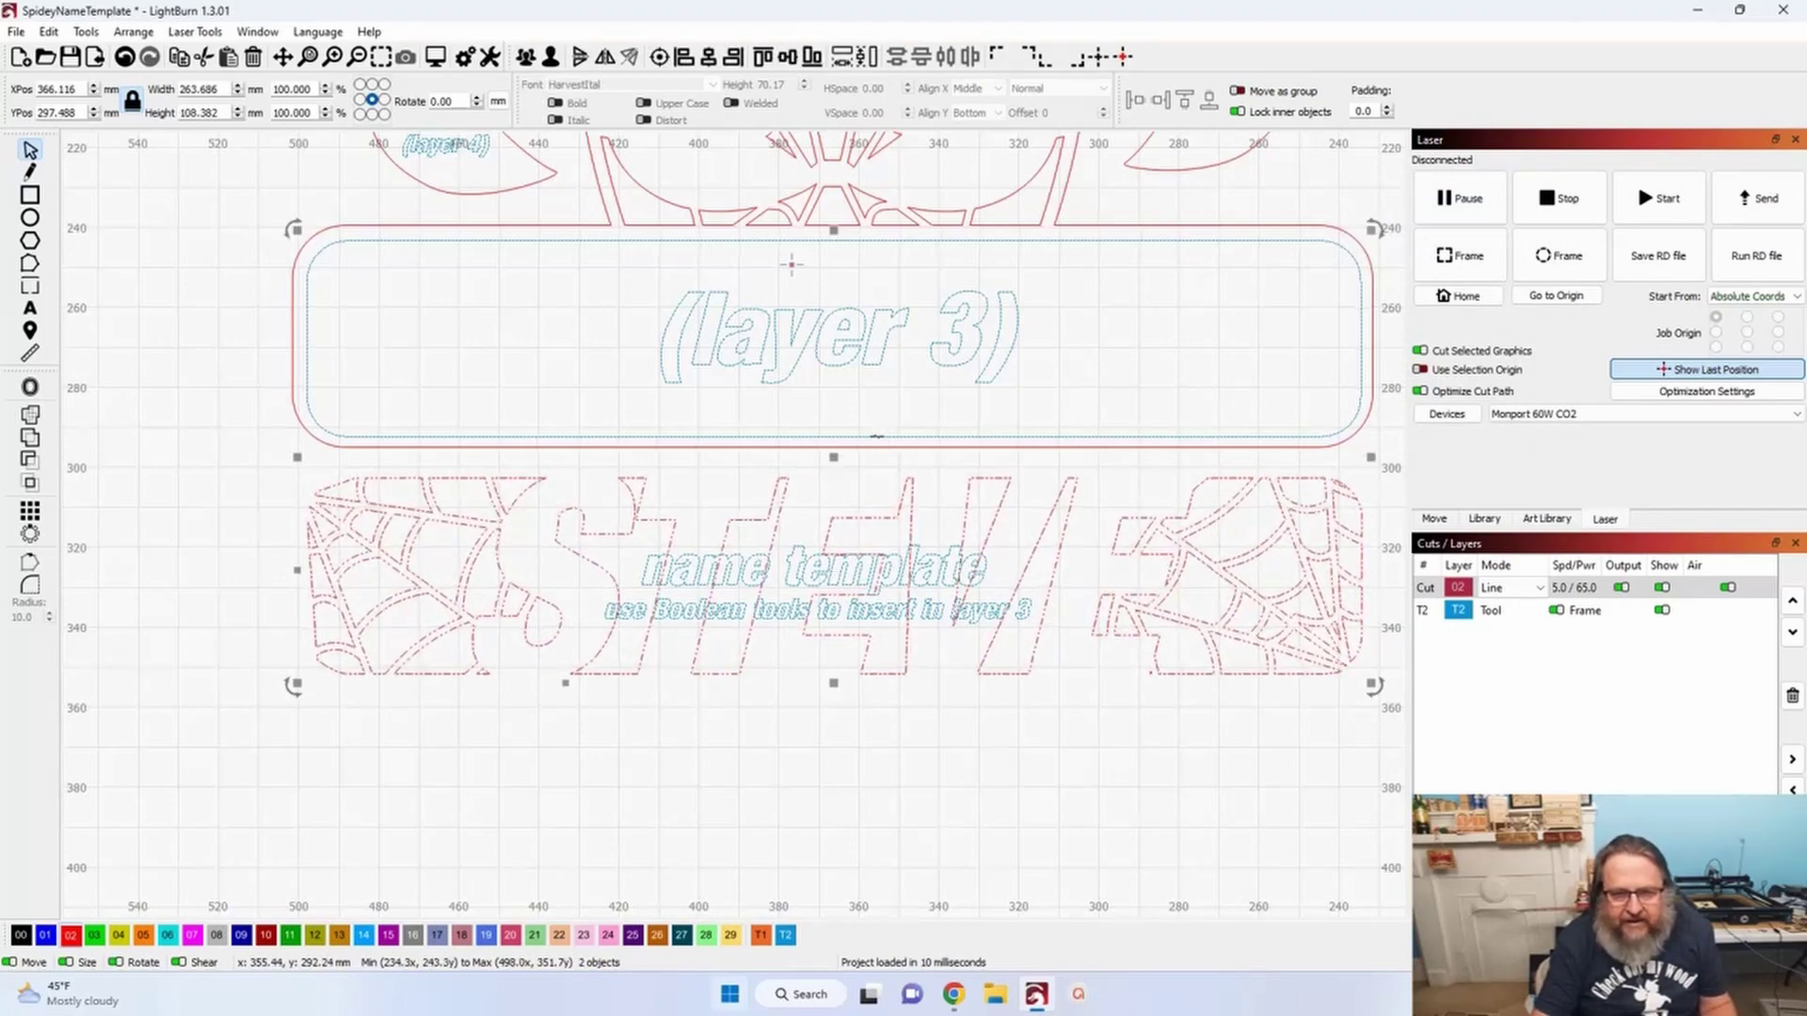
click(659, 58)
click(818, 515)
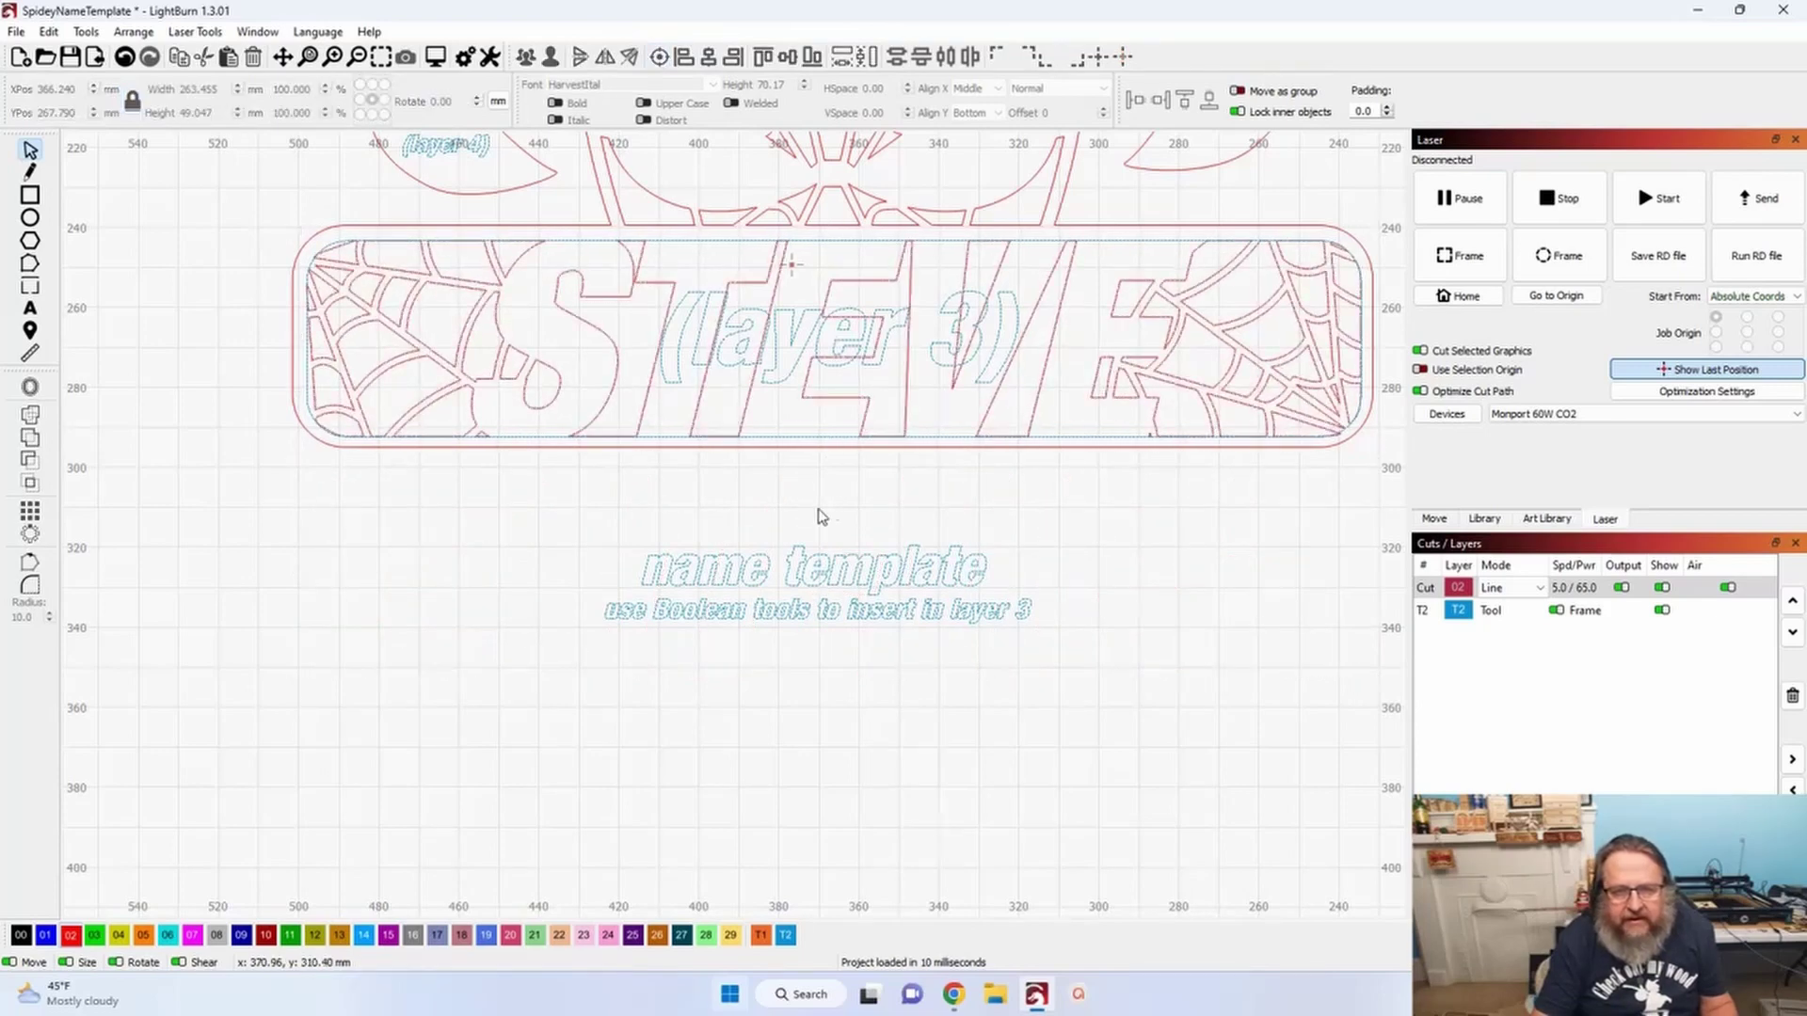
- Move the "(layer 3)" label out of the plate to below the name template's Boolean instruction
click(785, 377)
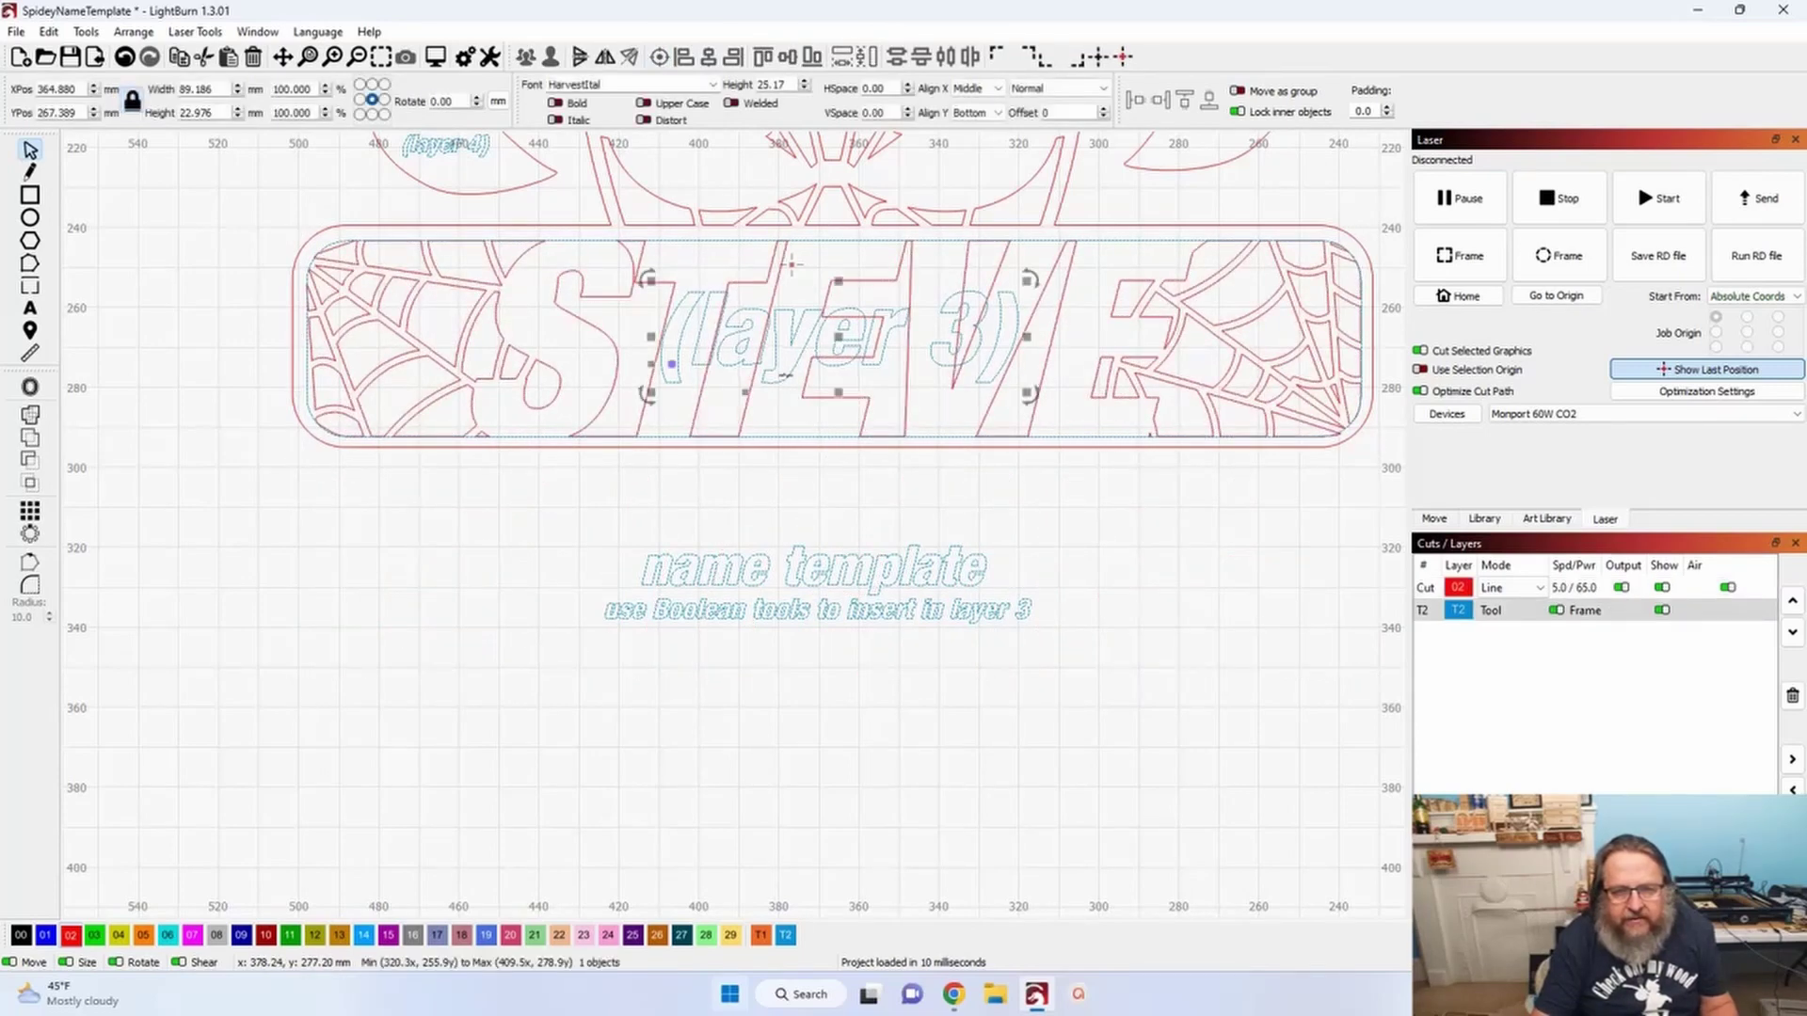
drag(832, 338, 838, 717)
drag(1053, 571, 1041, 642)
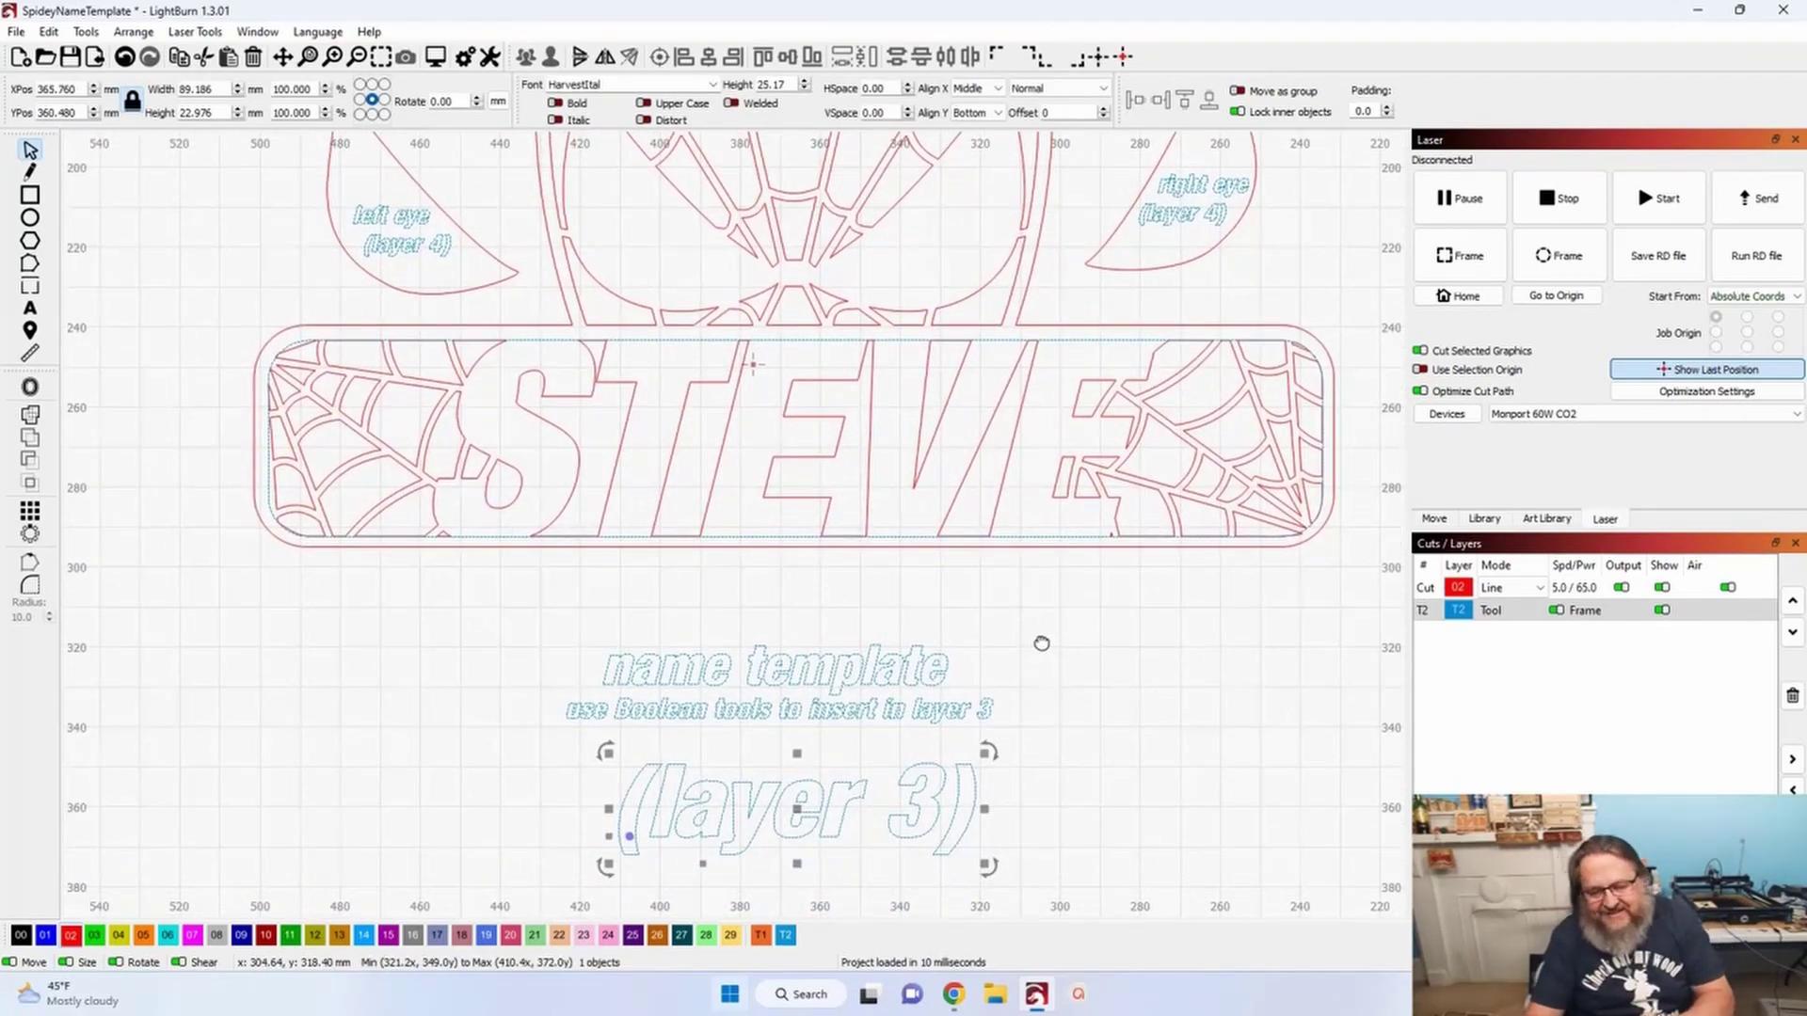
scroll(1041, 643, up, 2)
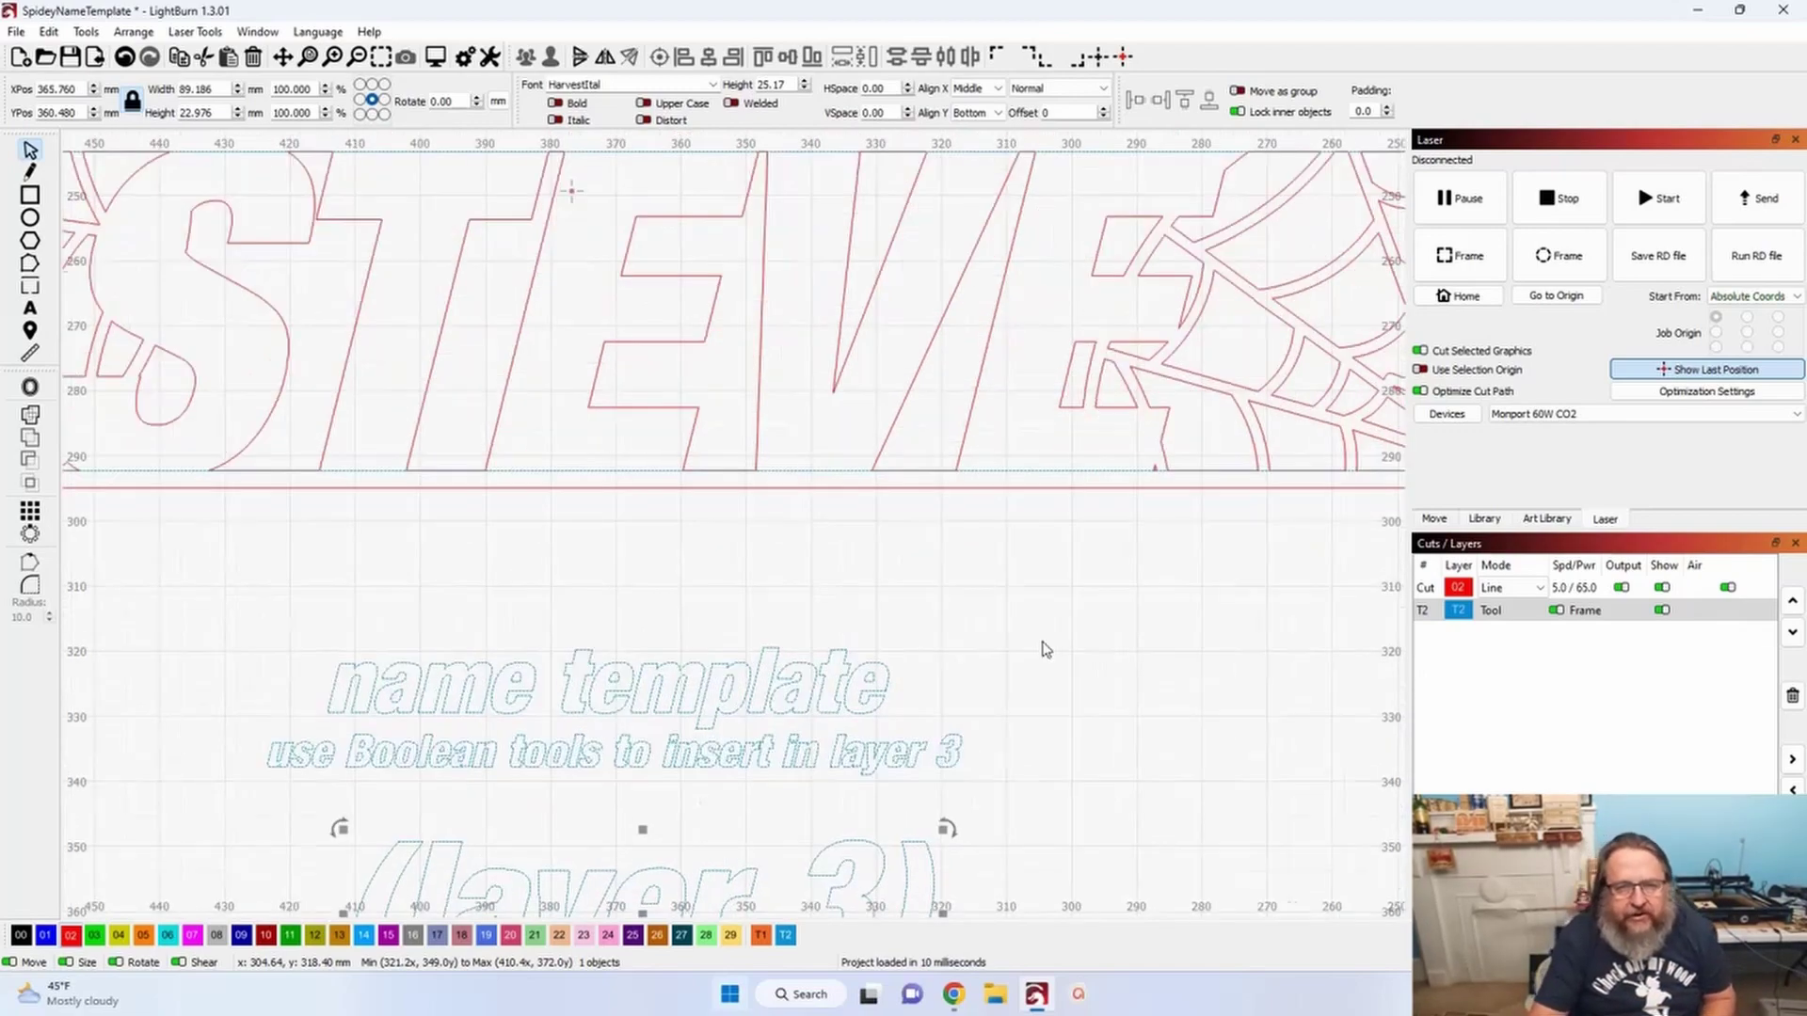
scroll(1043, 646, down, 6)
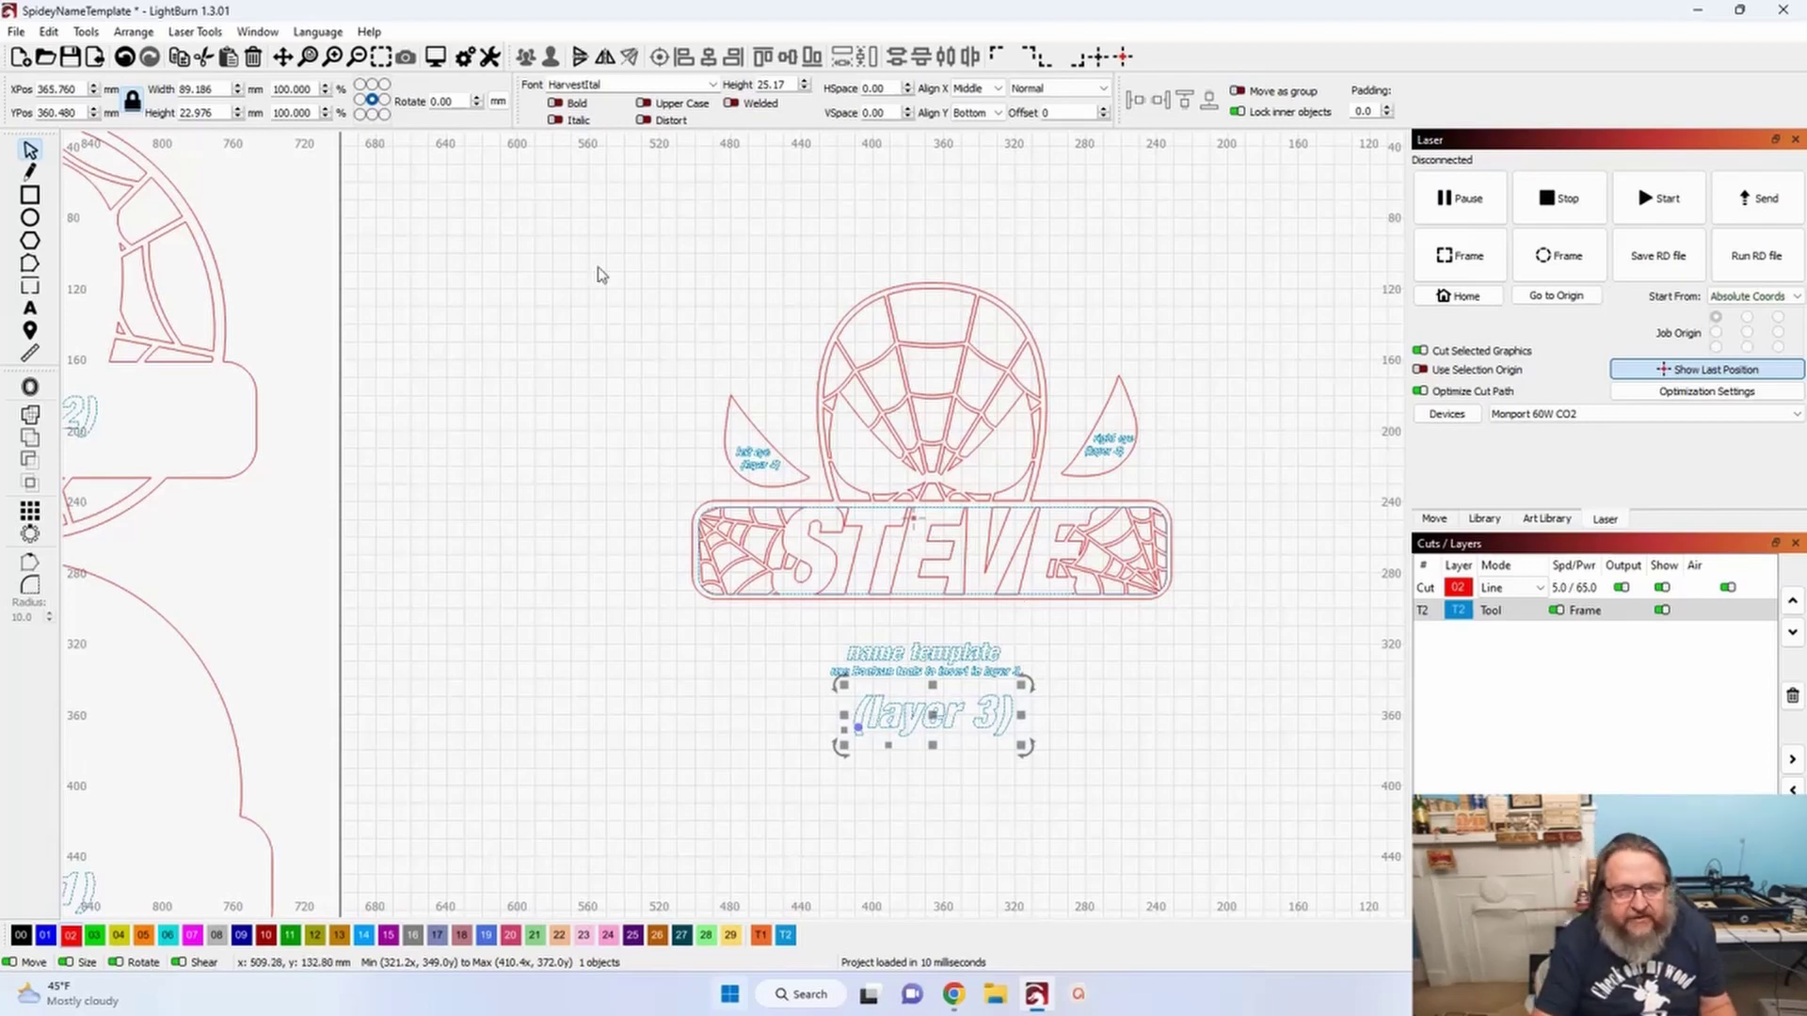
- Undo the label move, the centring in the layer 3 plate and the Boolean subtraction
click(120, 60)
click(124, 60)
click(125, 61)
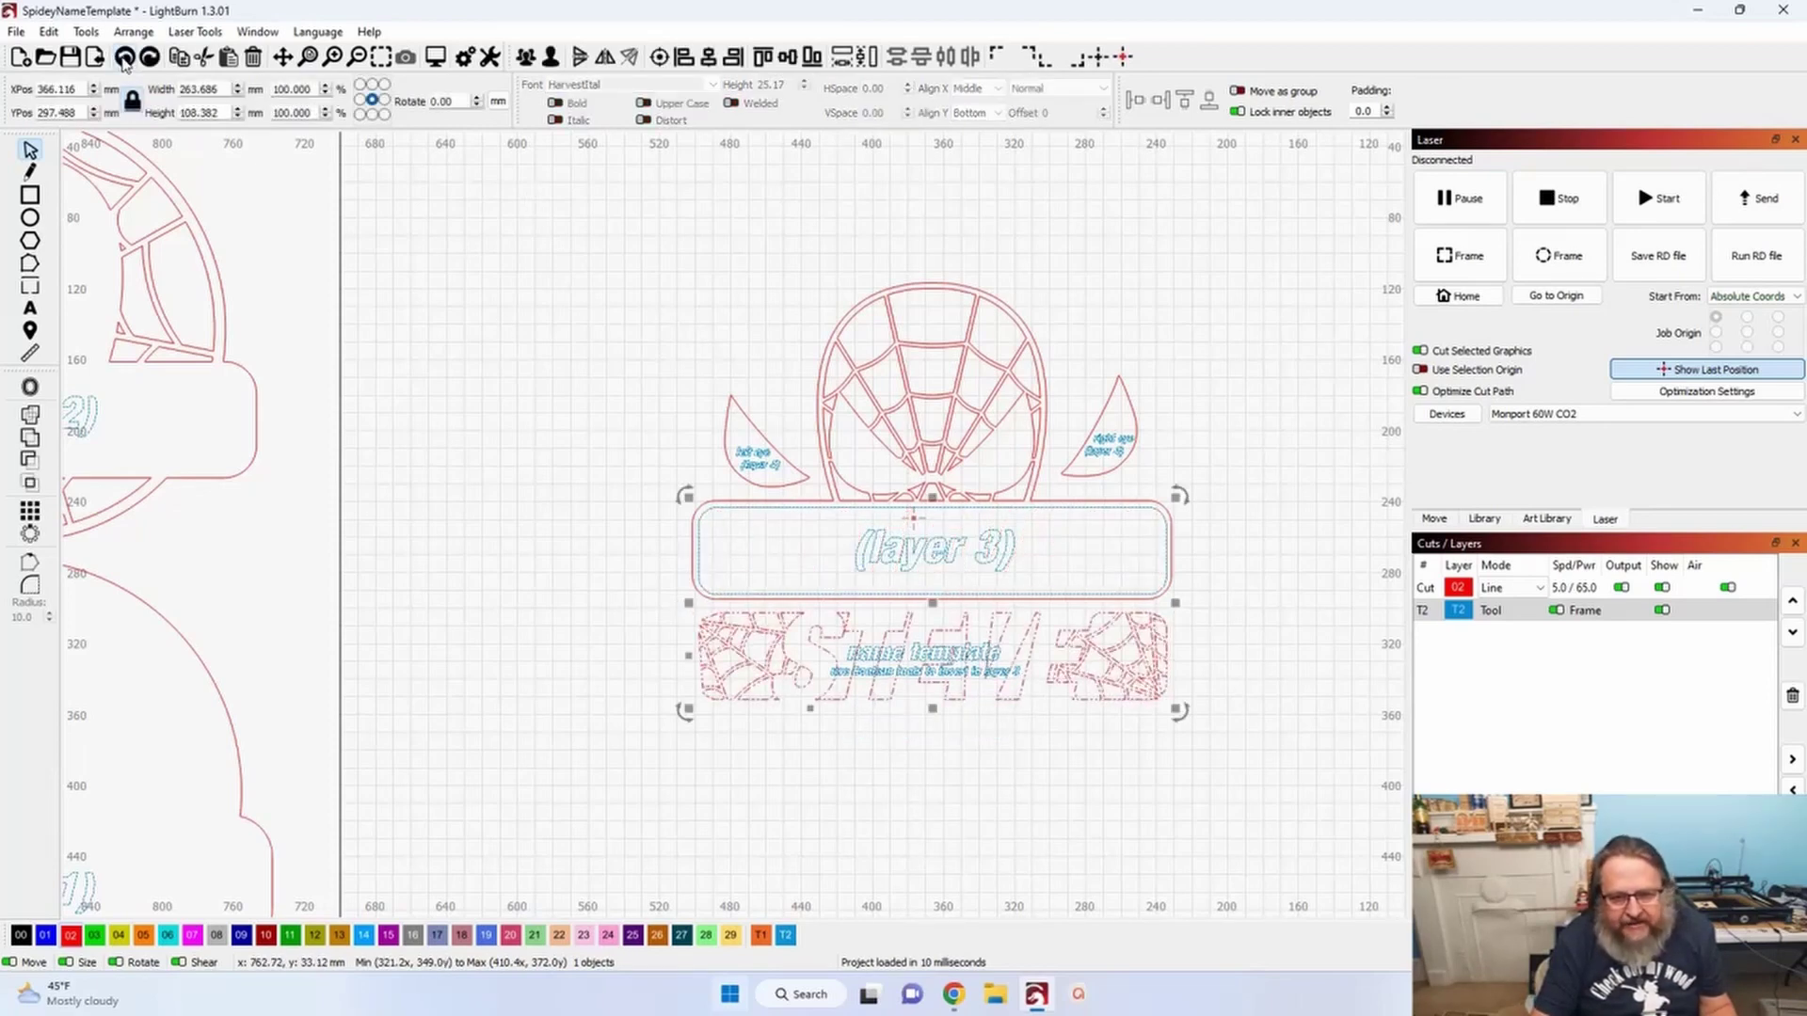
click(124, 62)
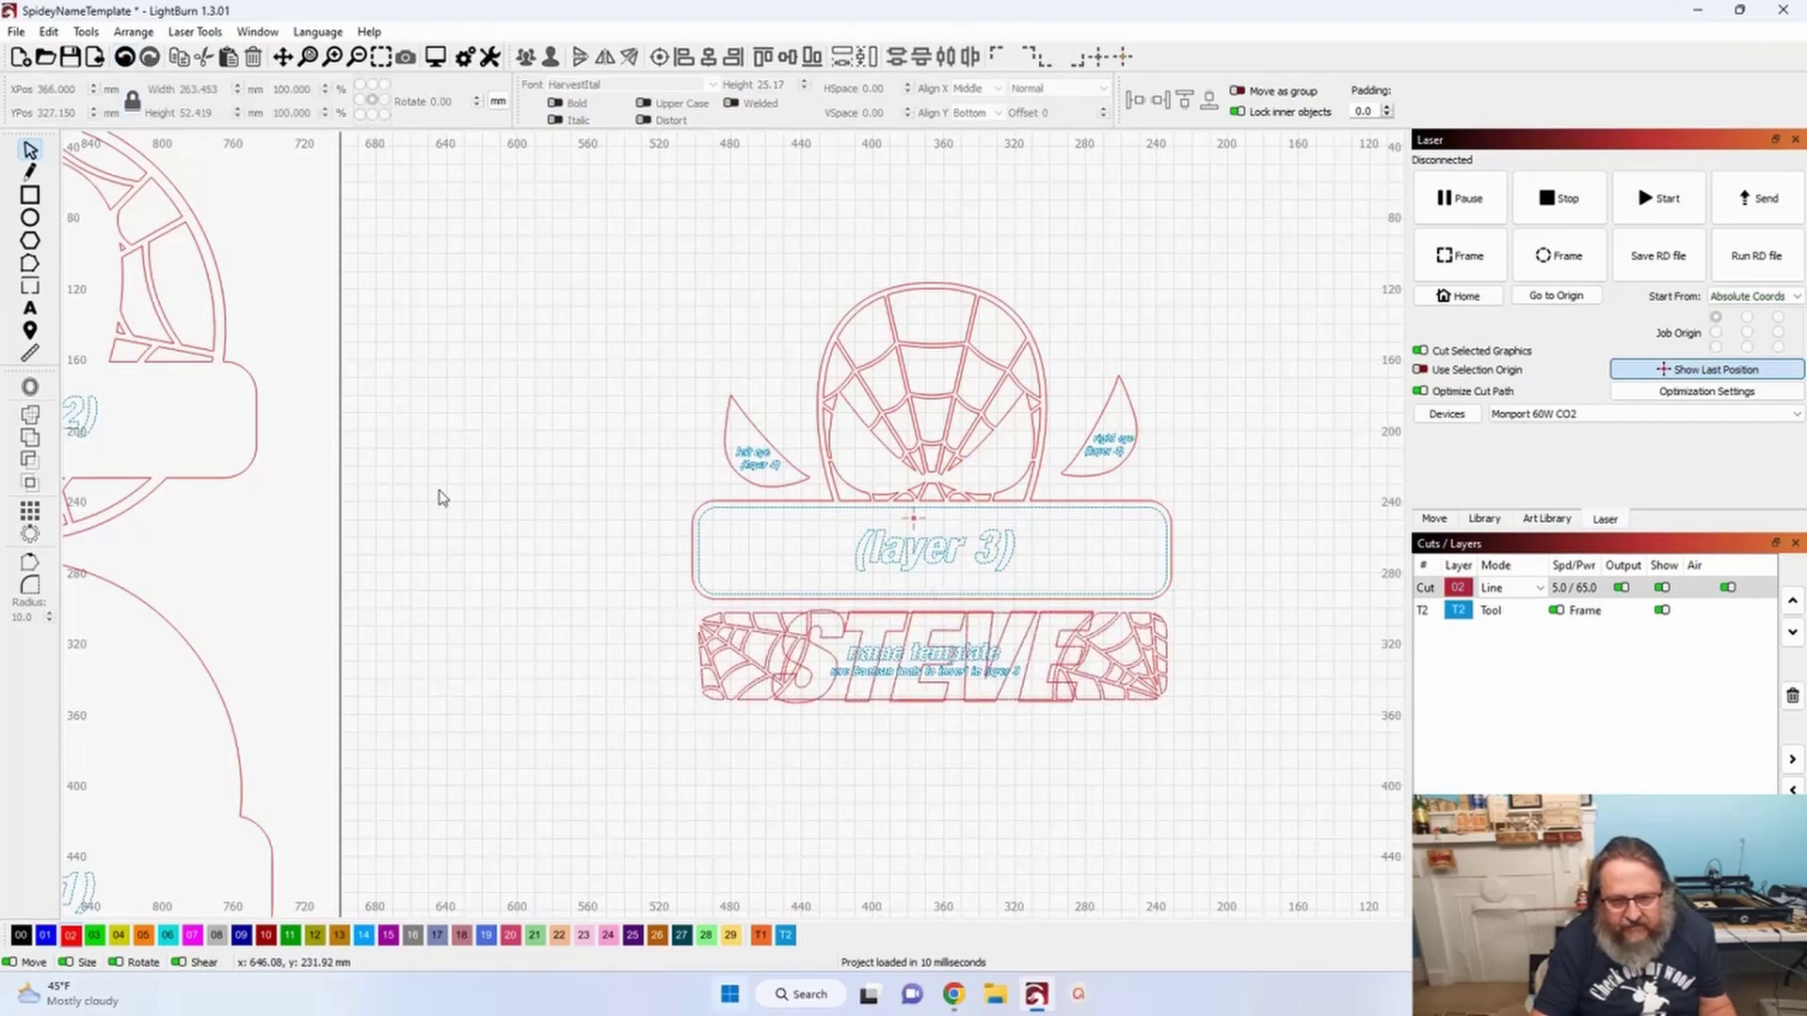
- Duplicate the name text and move the copy about 65 mm straight down, clear of the name template
drag(442, 497, 226, 383)
scroll(565, 597, up, 6)
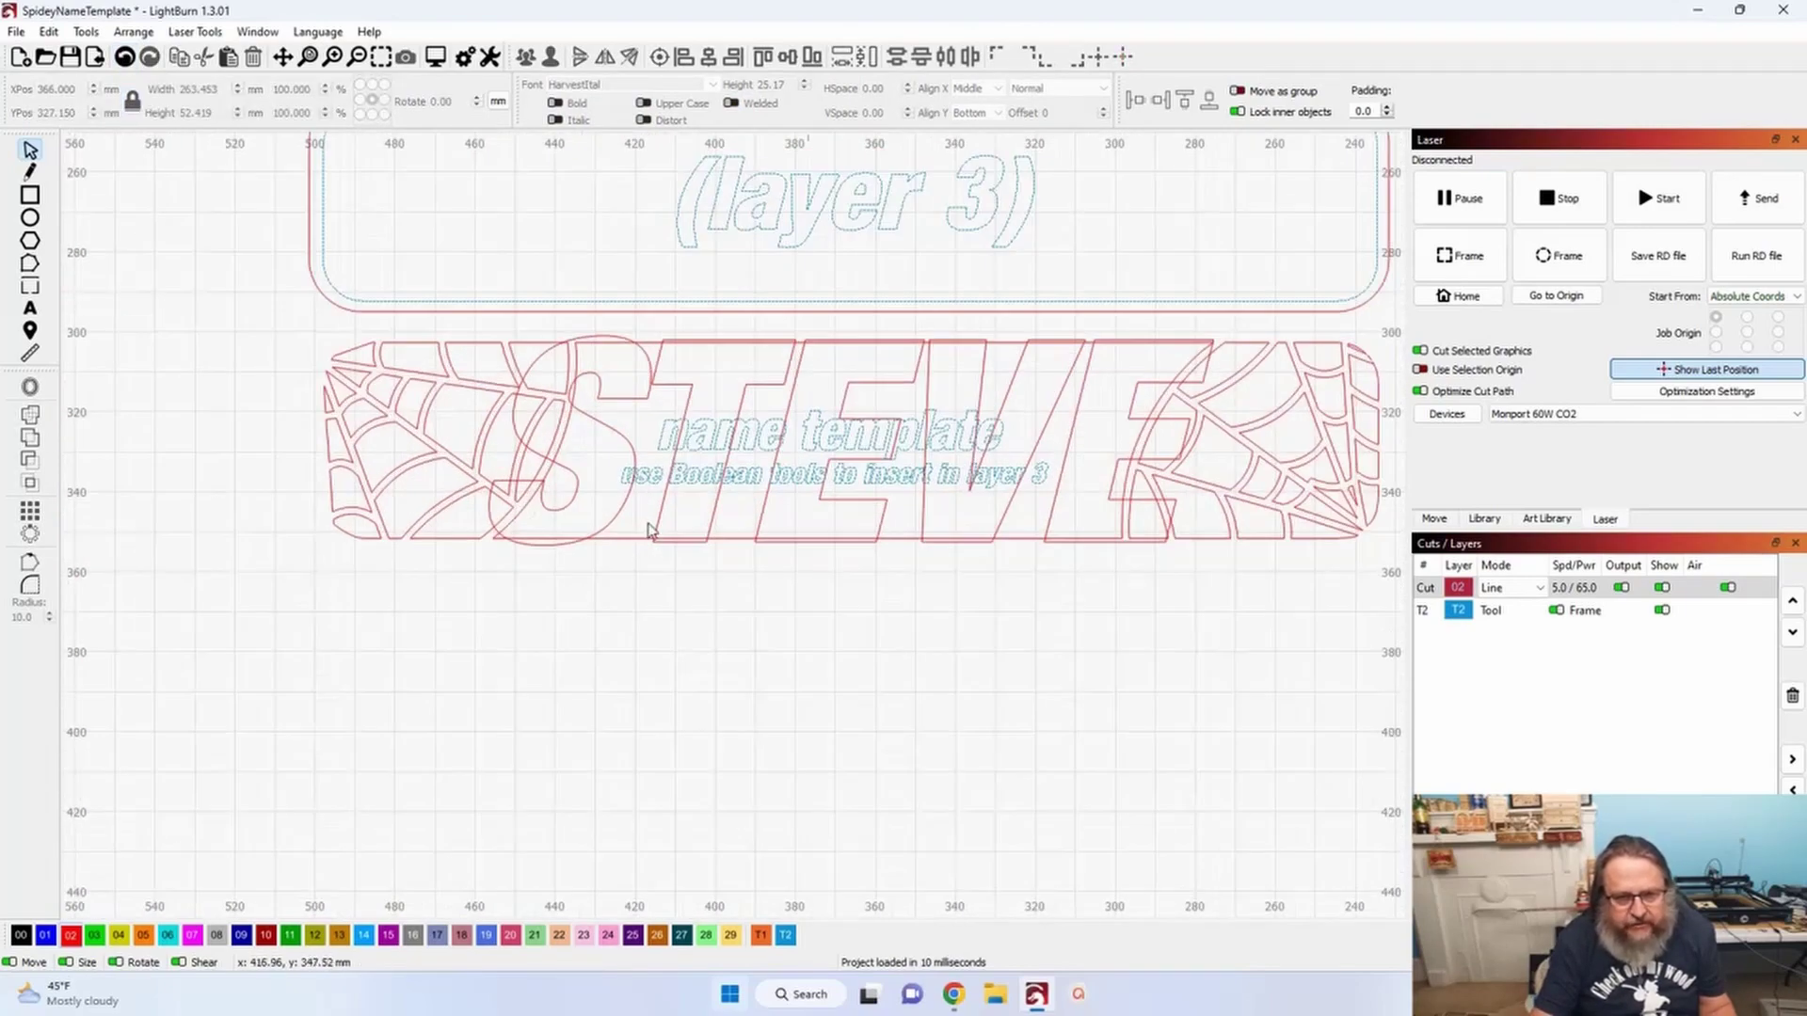
click(657, 517)
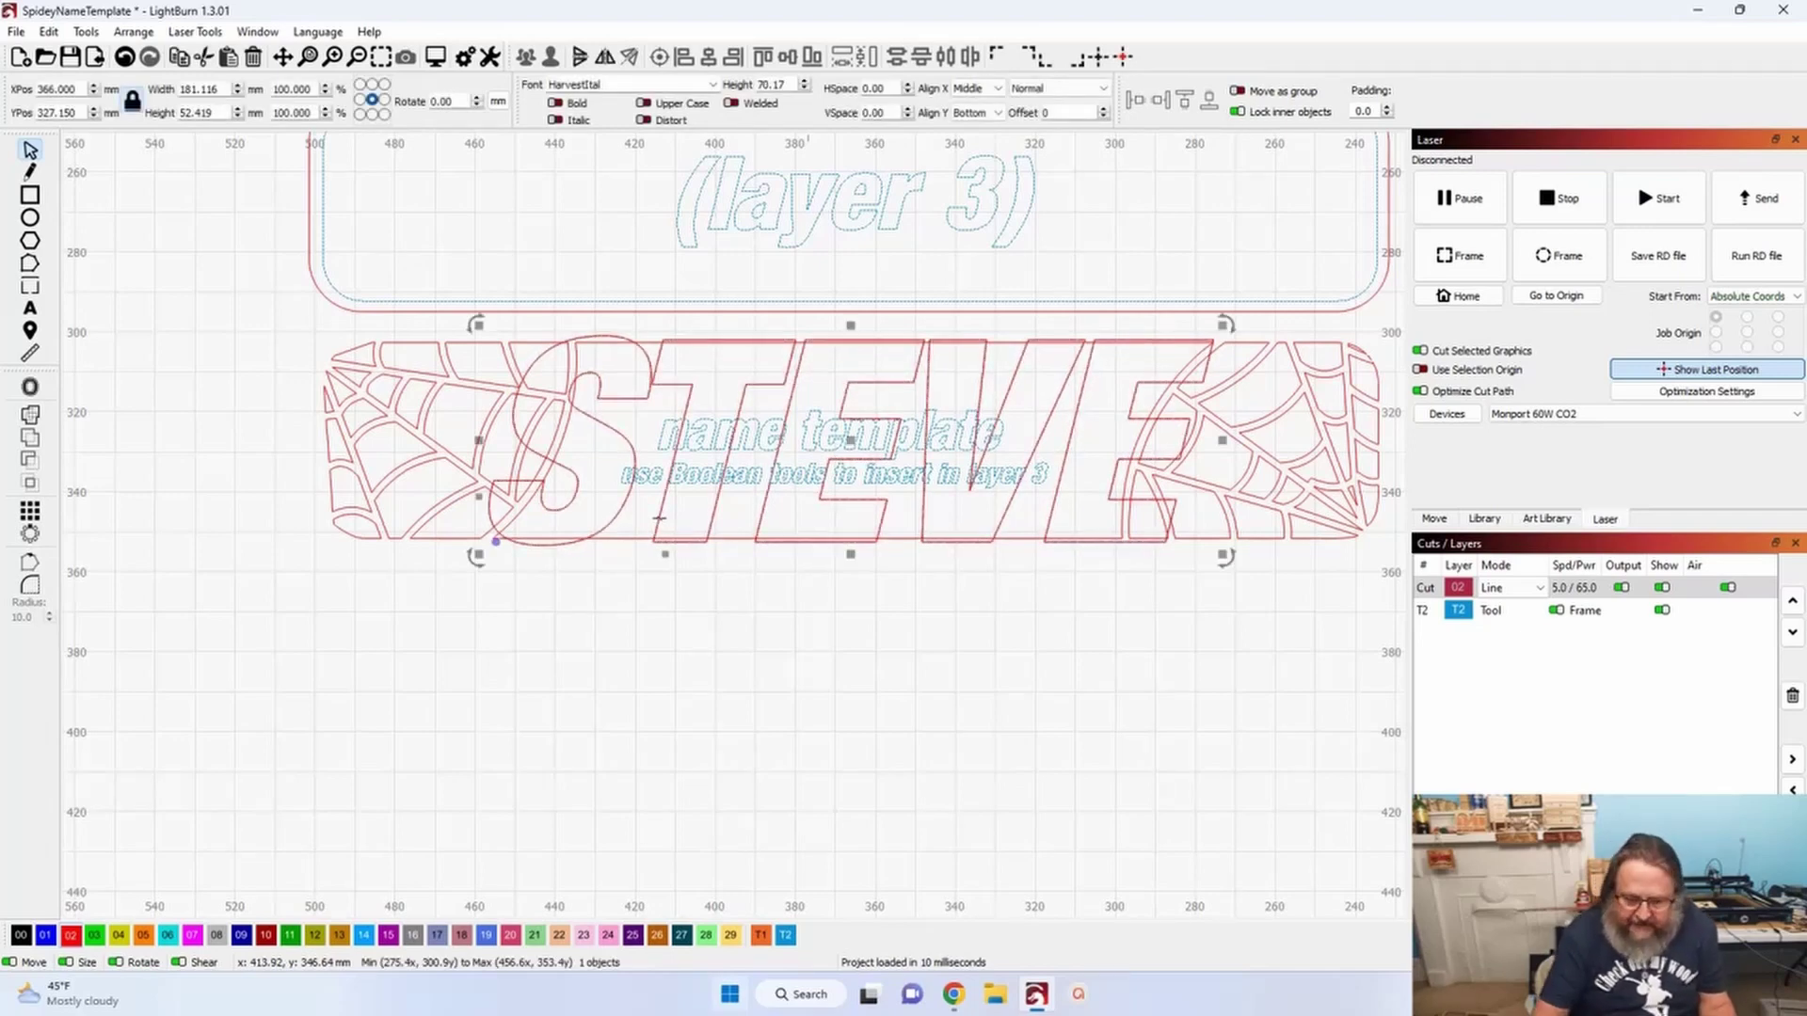
key(Down)
key(Down)
key(Down)
key(Down)
key(Down)
key(Down)
key(Down)
key(Down)
key(Down)
key(Down)
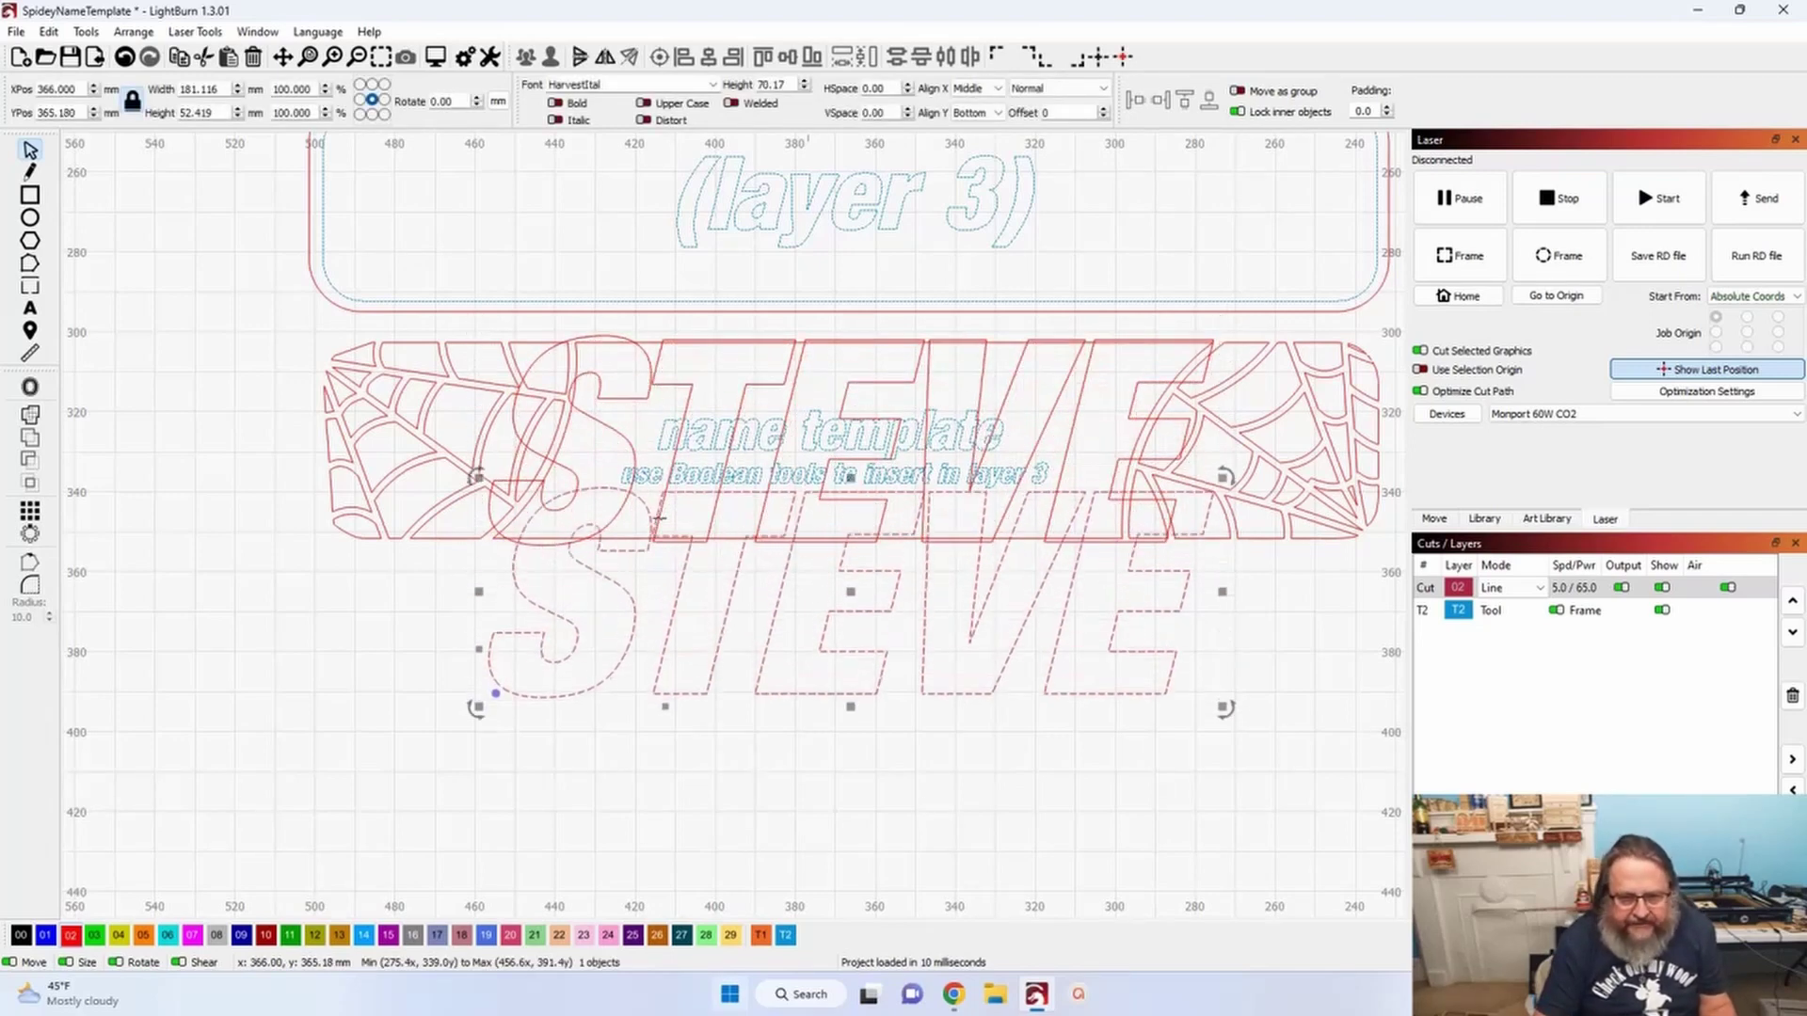
key(Down)
key(Down)
key(Down)
key(Down)
key(Down)
key(Down)
key(Down)
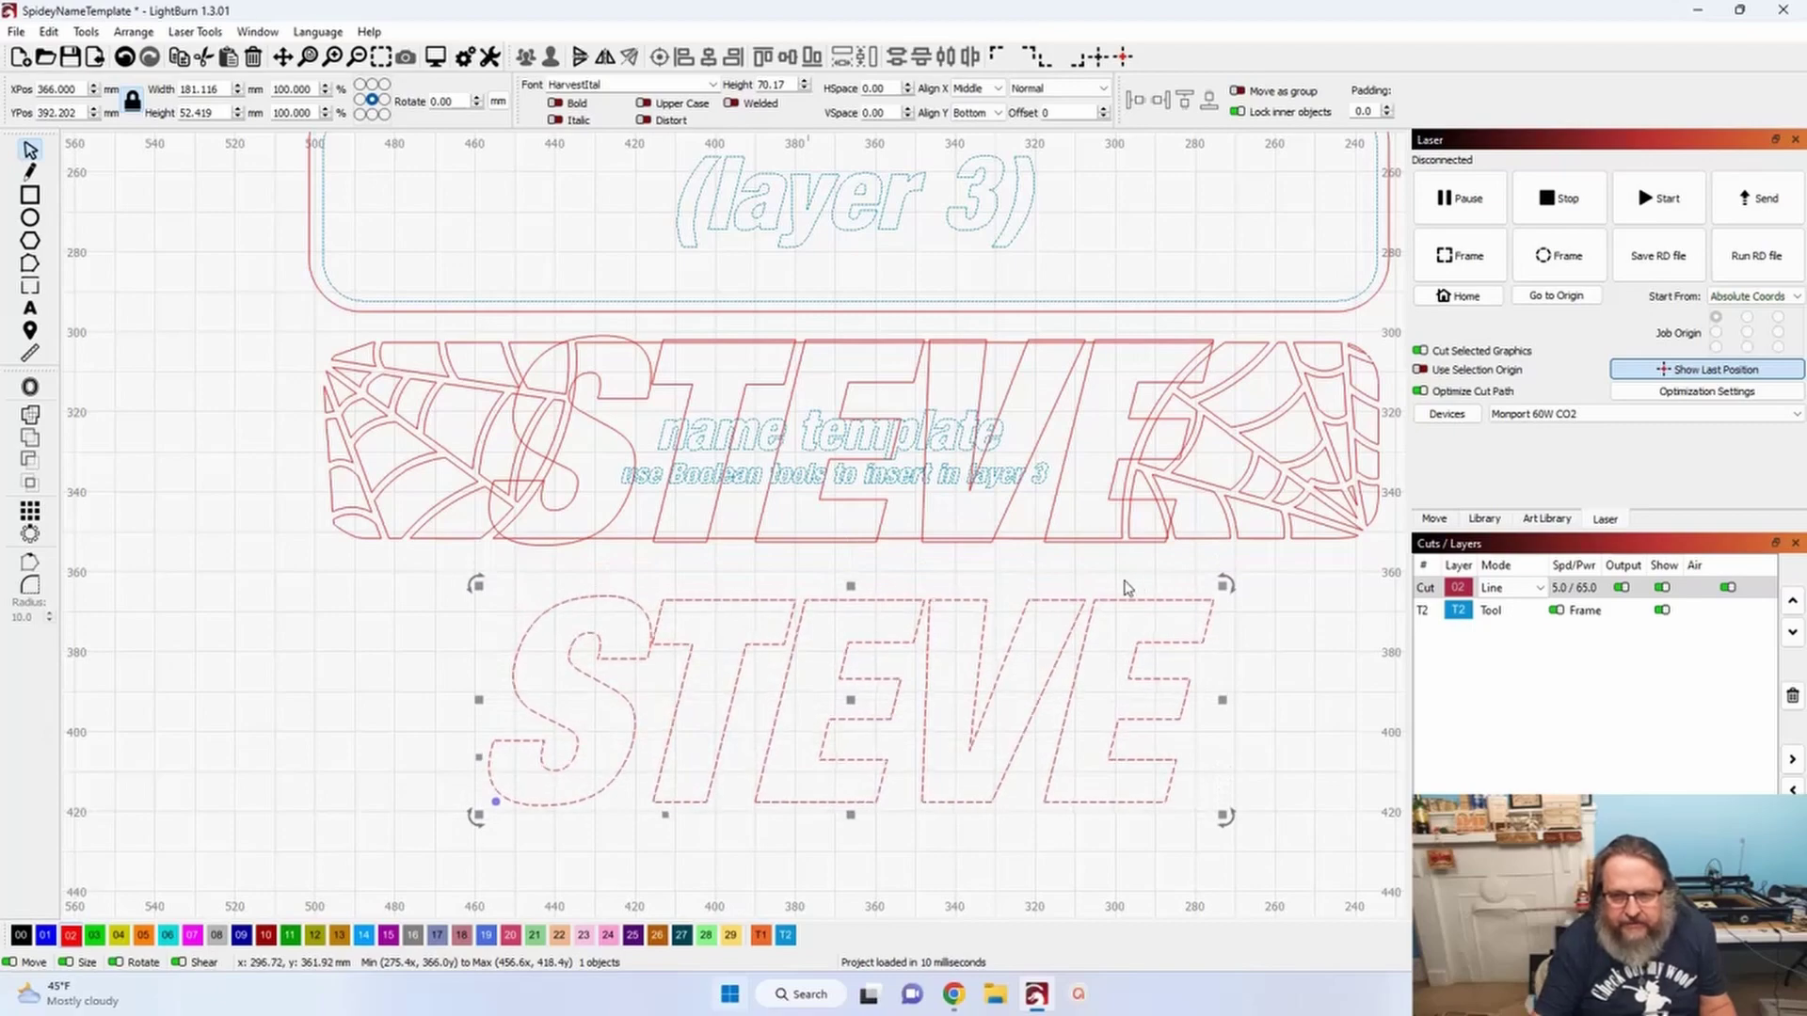
- Subtract the overlapping name text from the web-cornered name template using the Boolean Assistant's Subtract A - B operation
drag(1061, 496, 1061, 495)
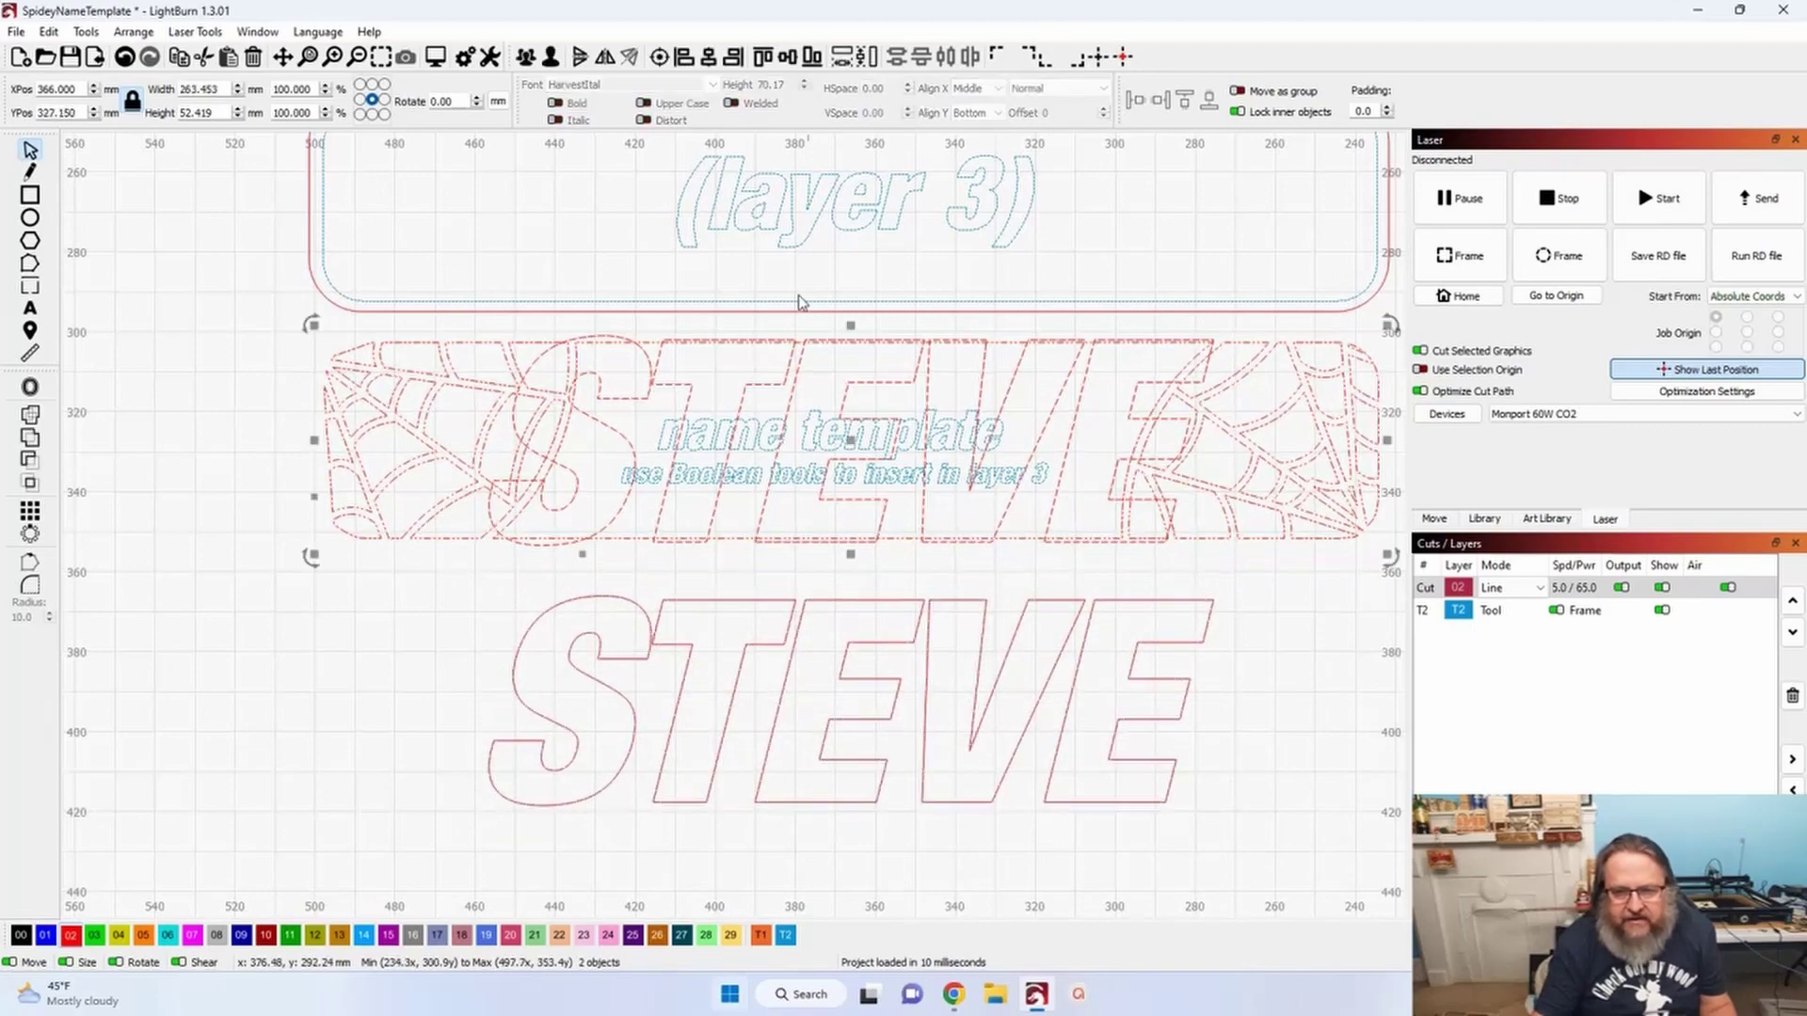
click(86, 32)
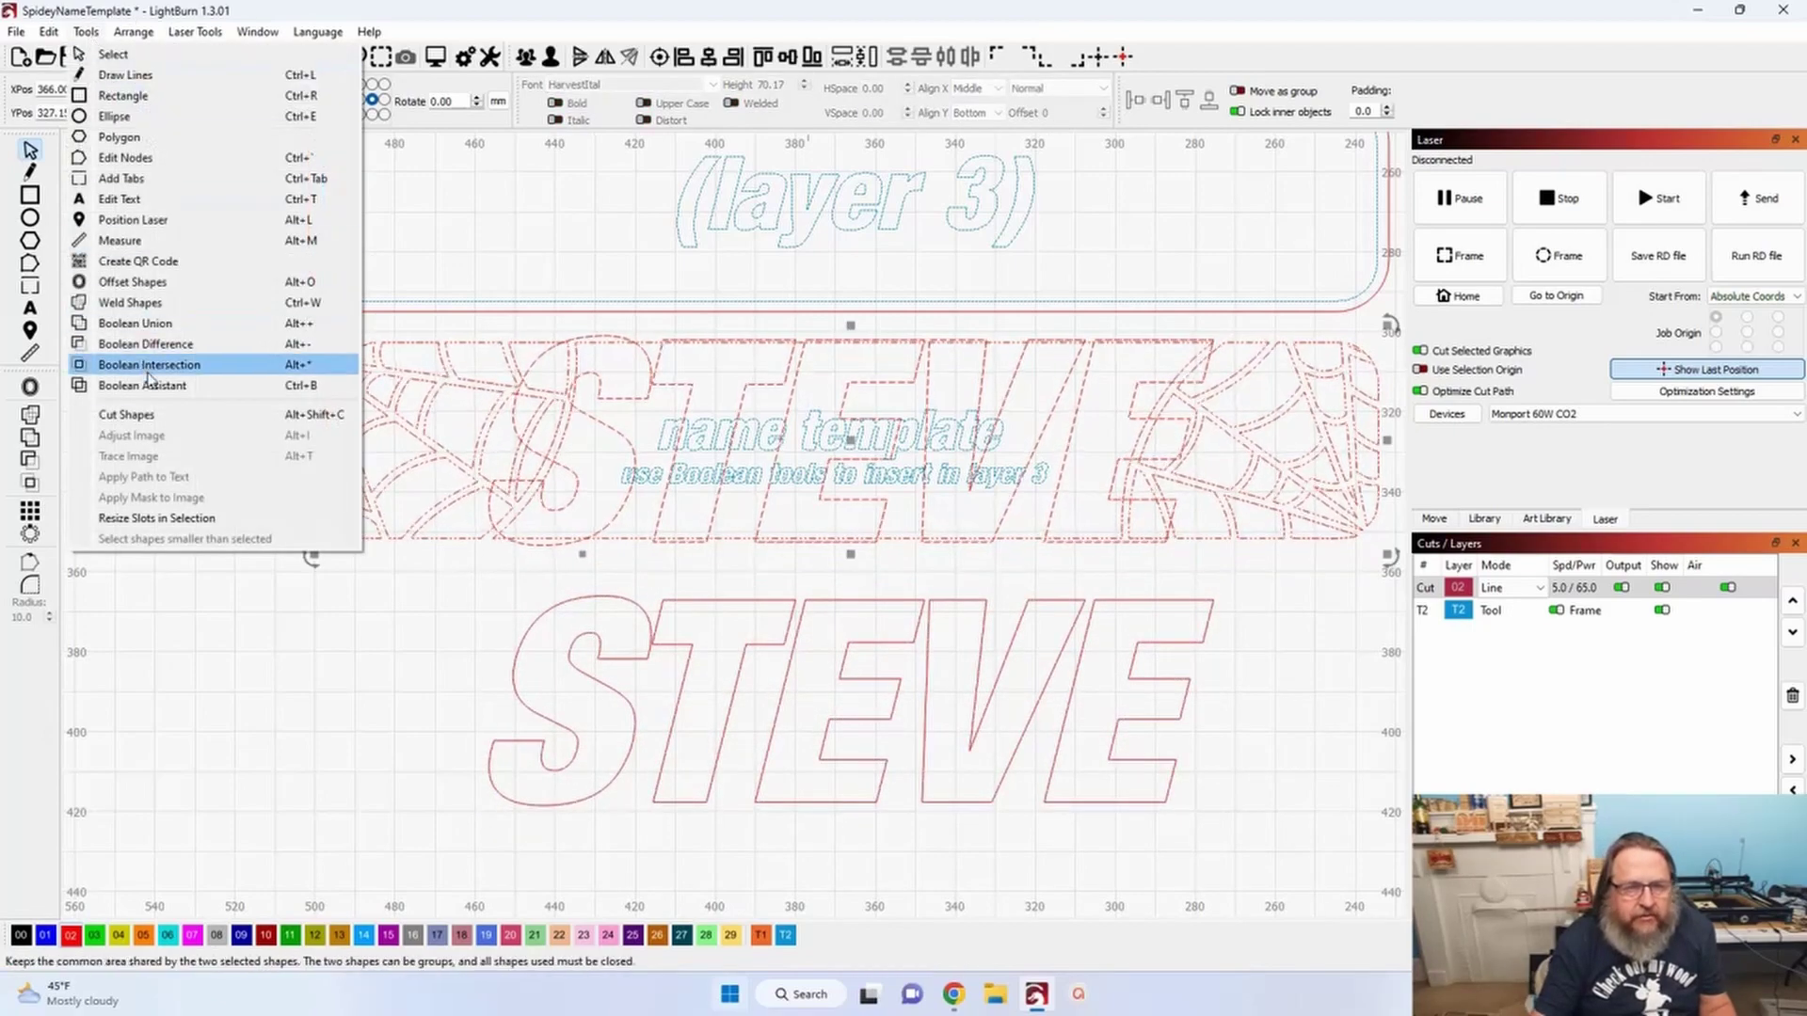
click(132, 385)
click(1318, 264)
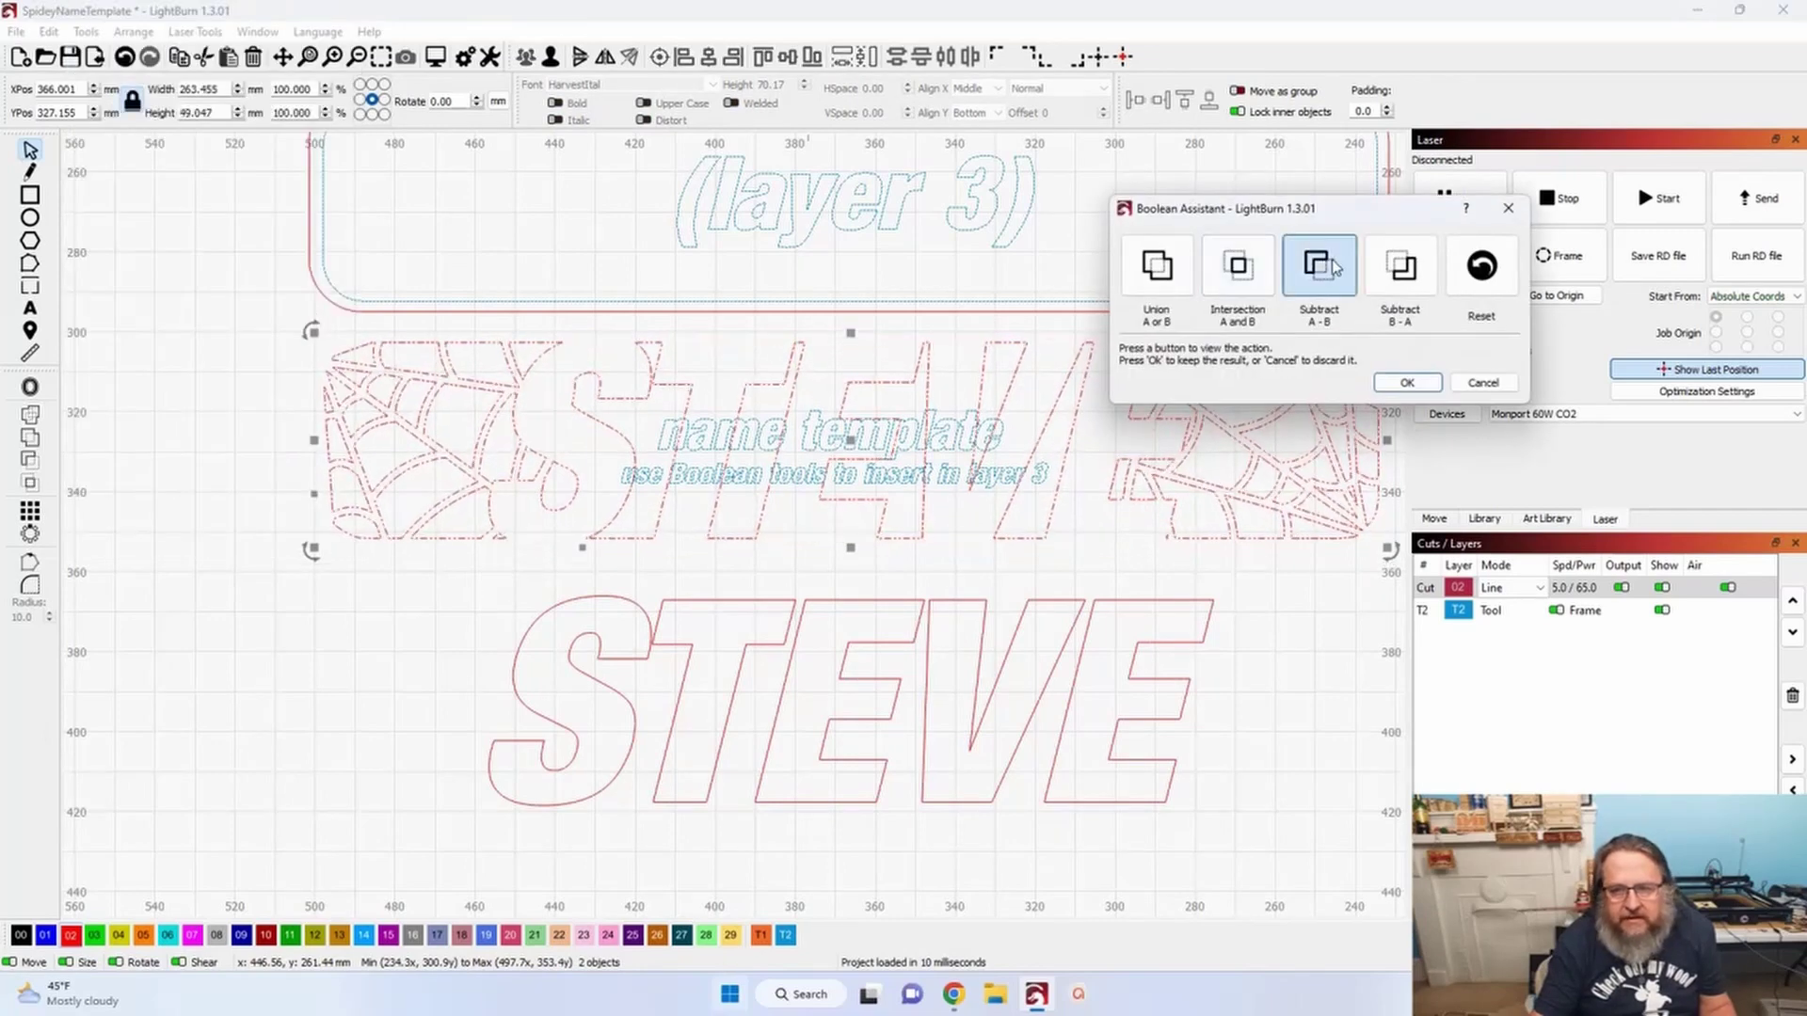
click(1383, 275)
click(1348, 275)
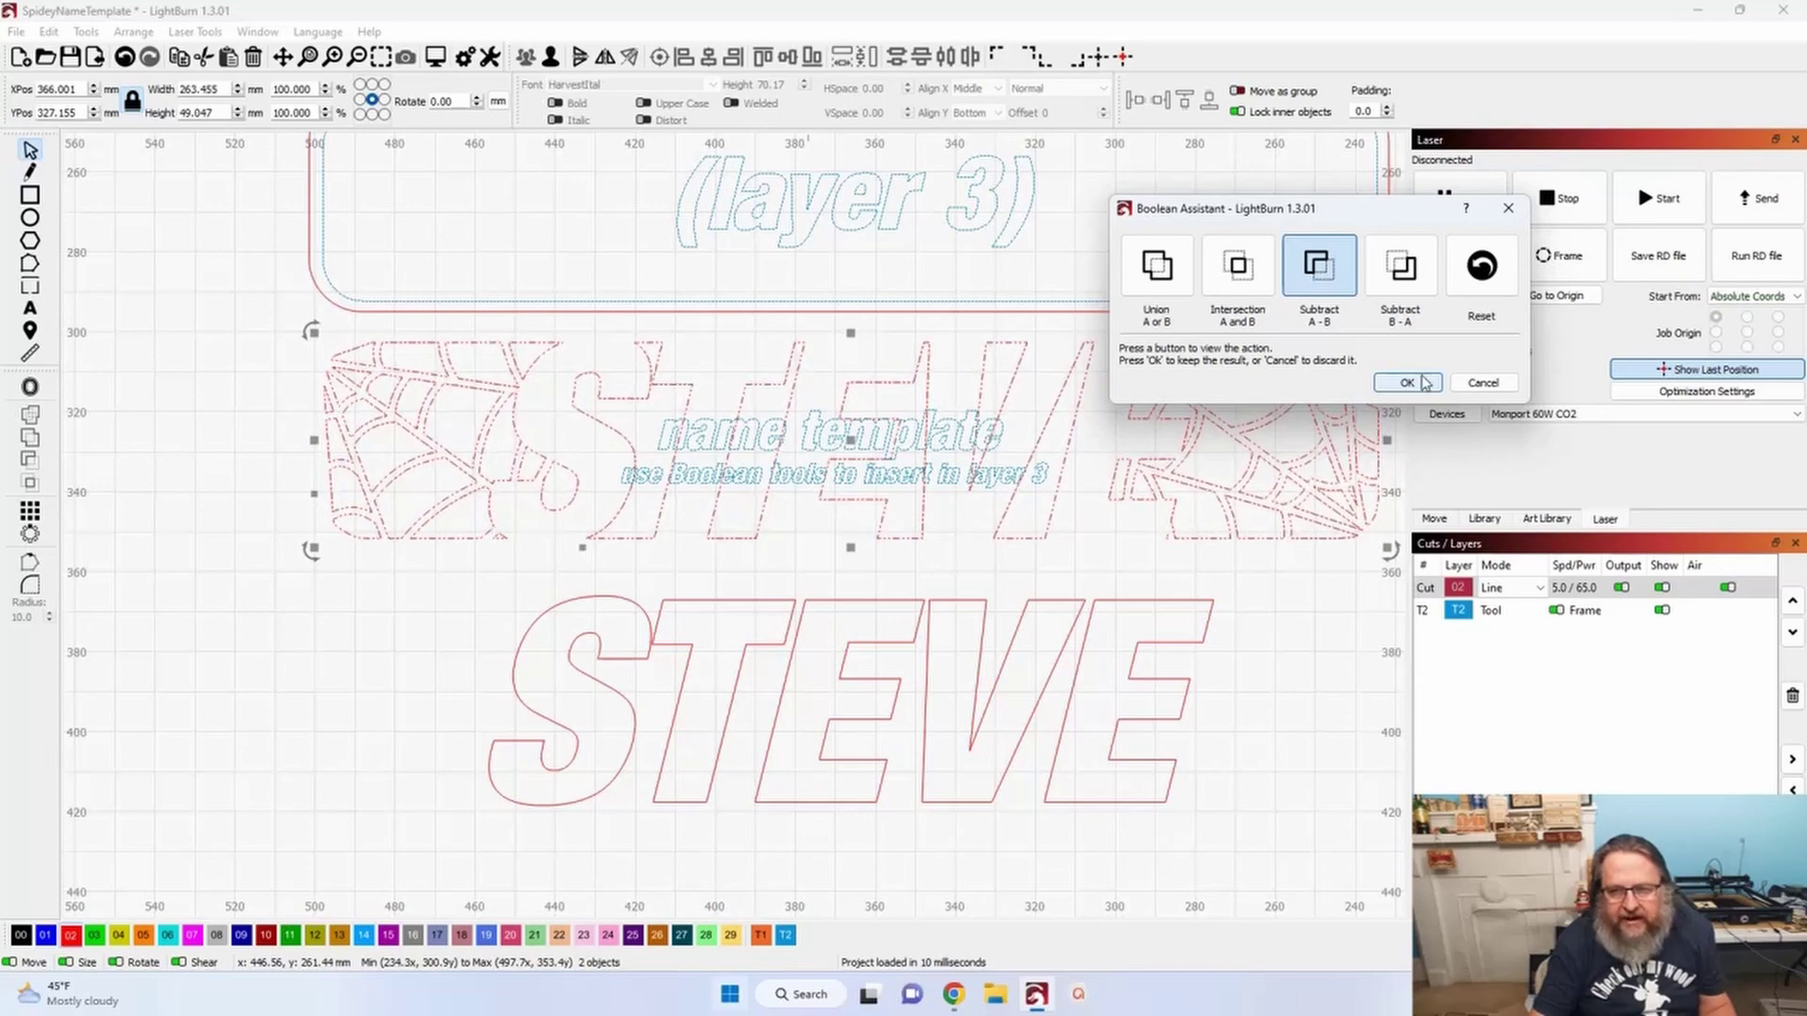
click(1396, 384)
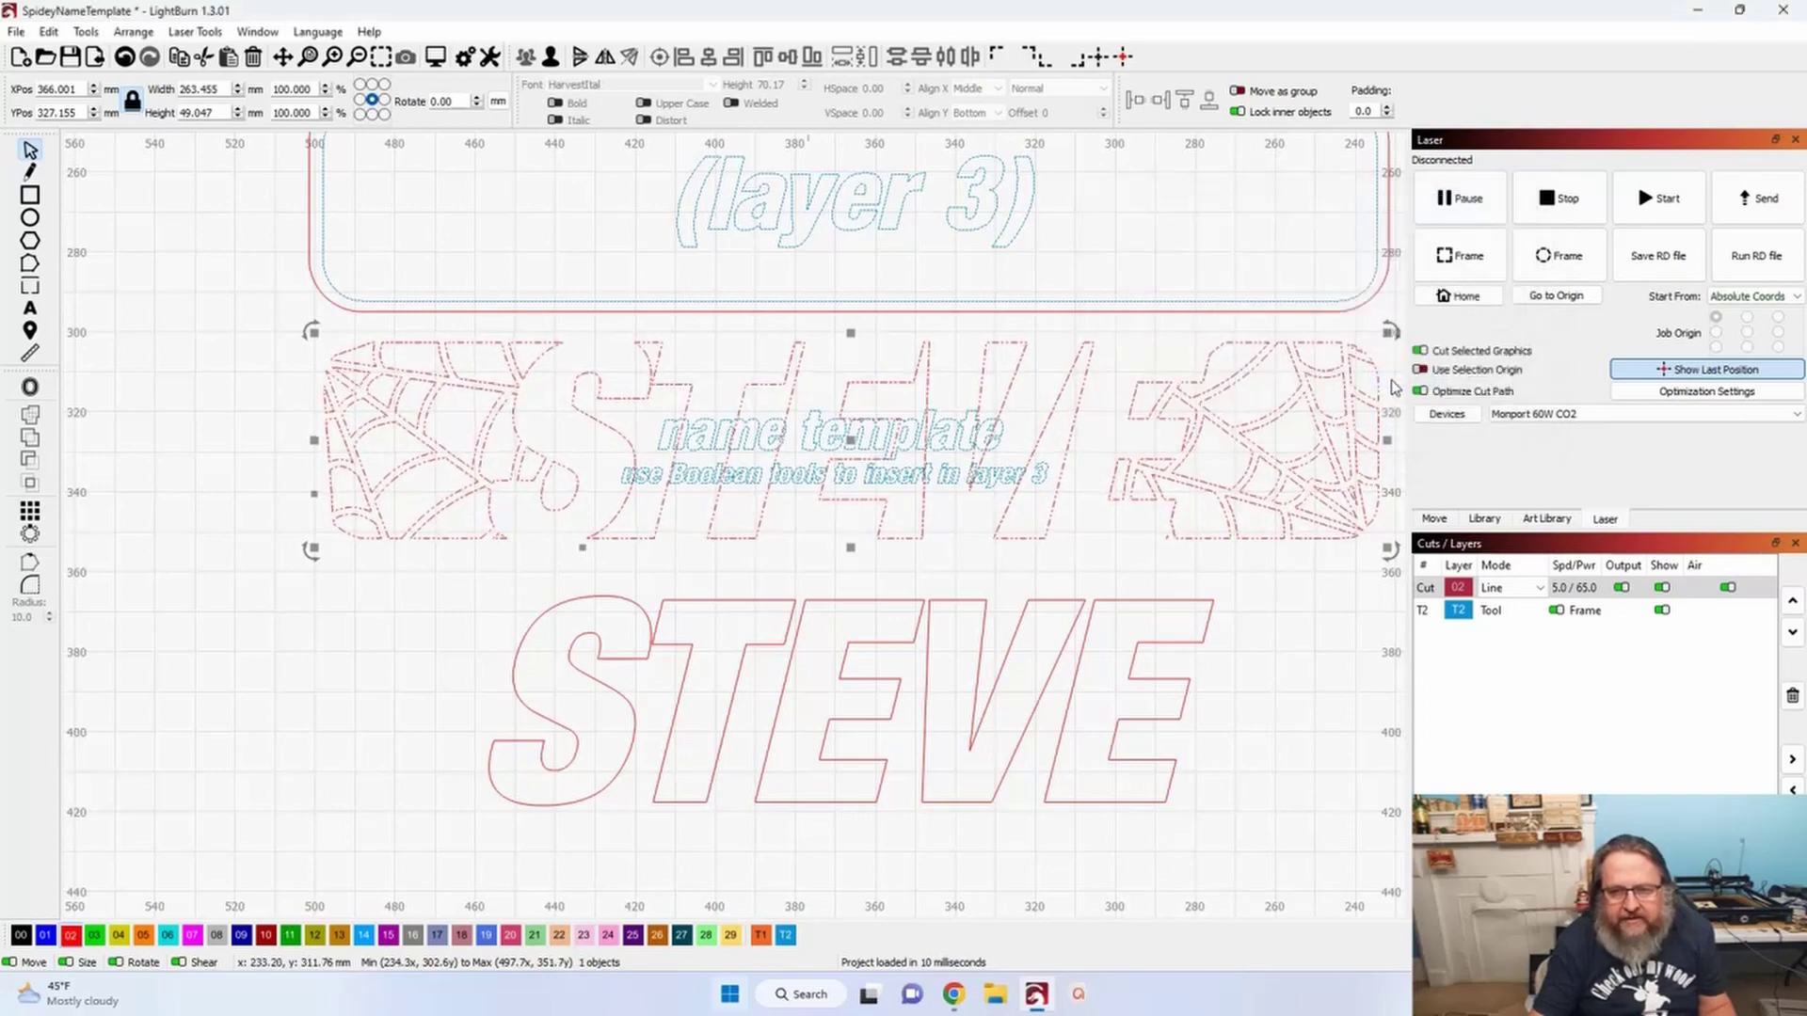
- Centre the name-cut template within the outline of the layer 3 plate, both horizontally and vertically
shift+click(1177, 307)
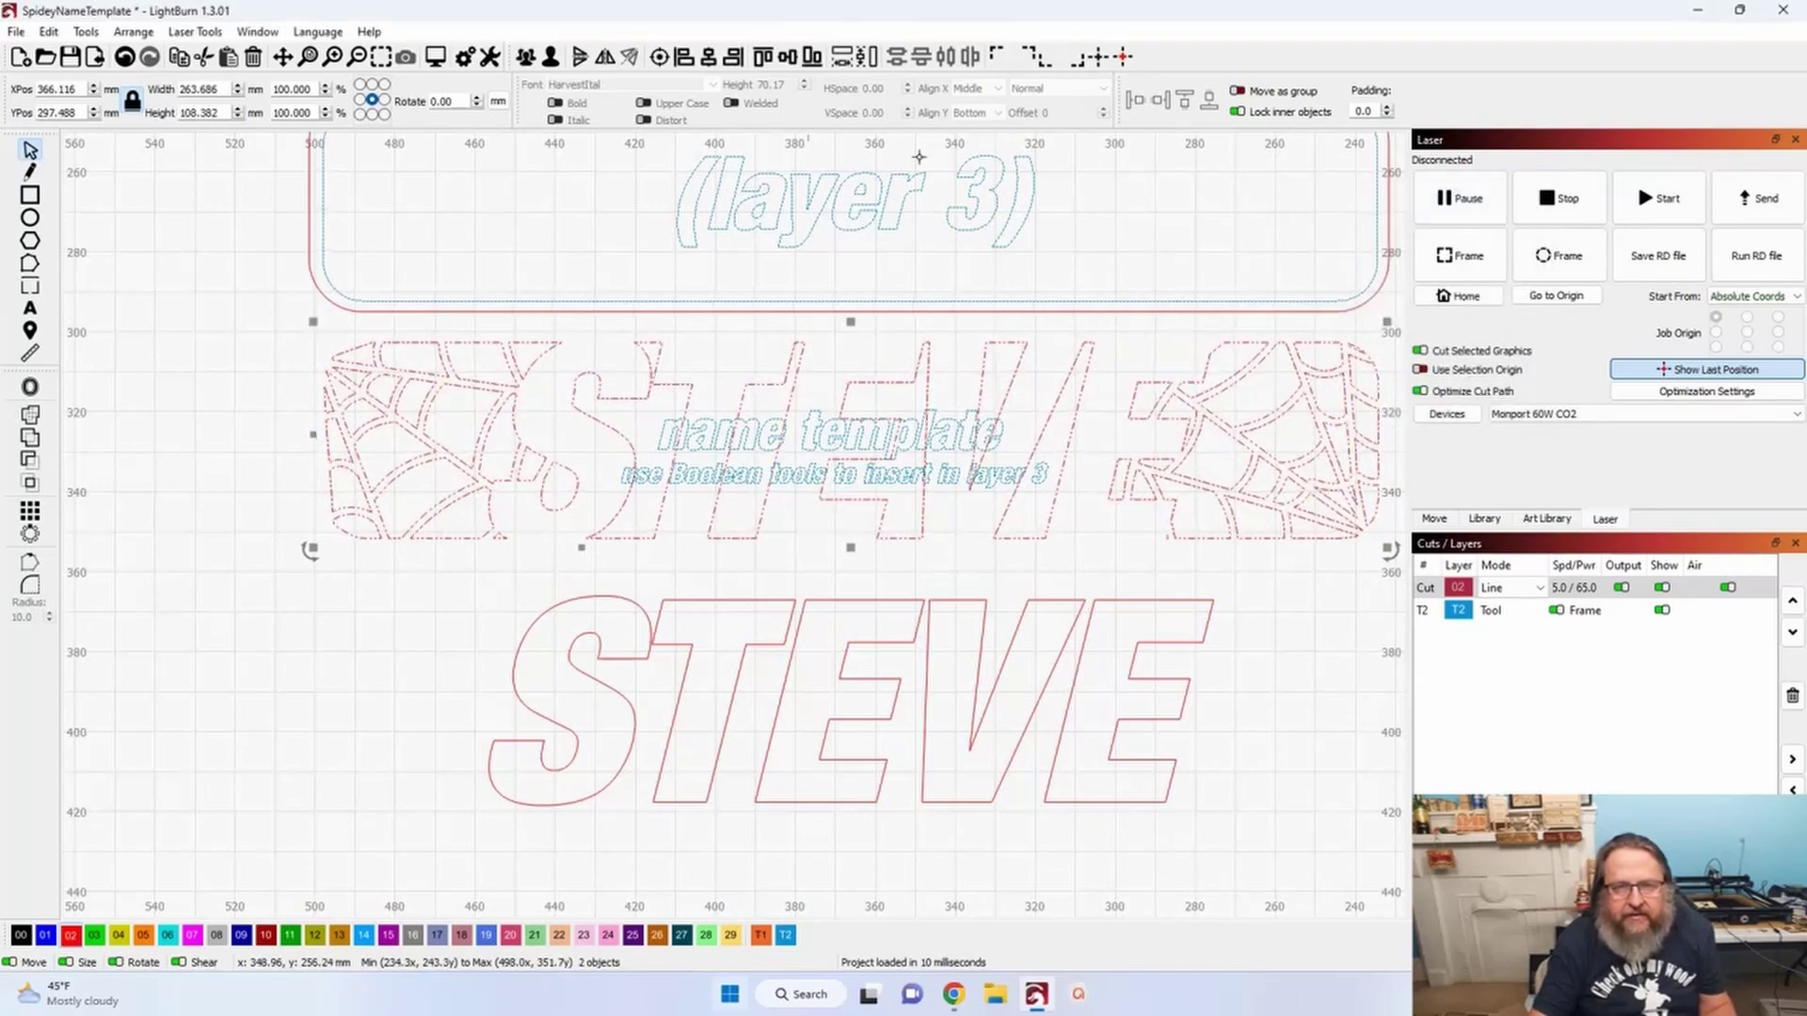
click(662, 57)
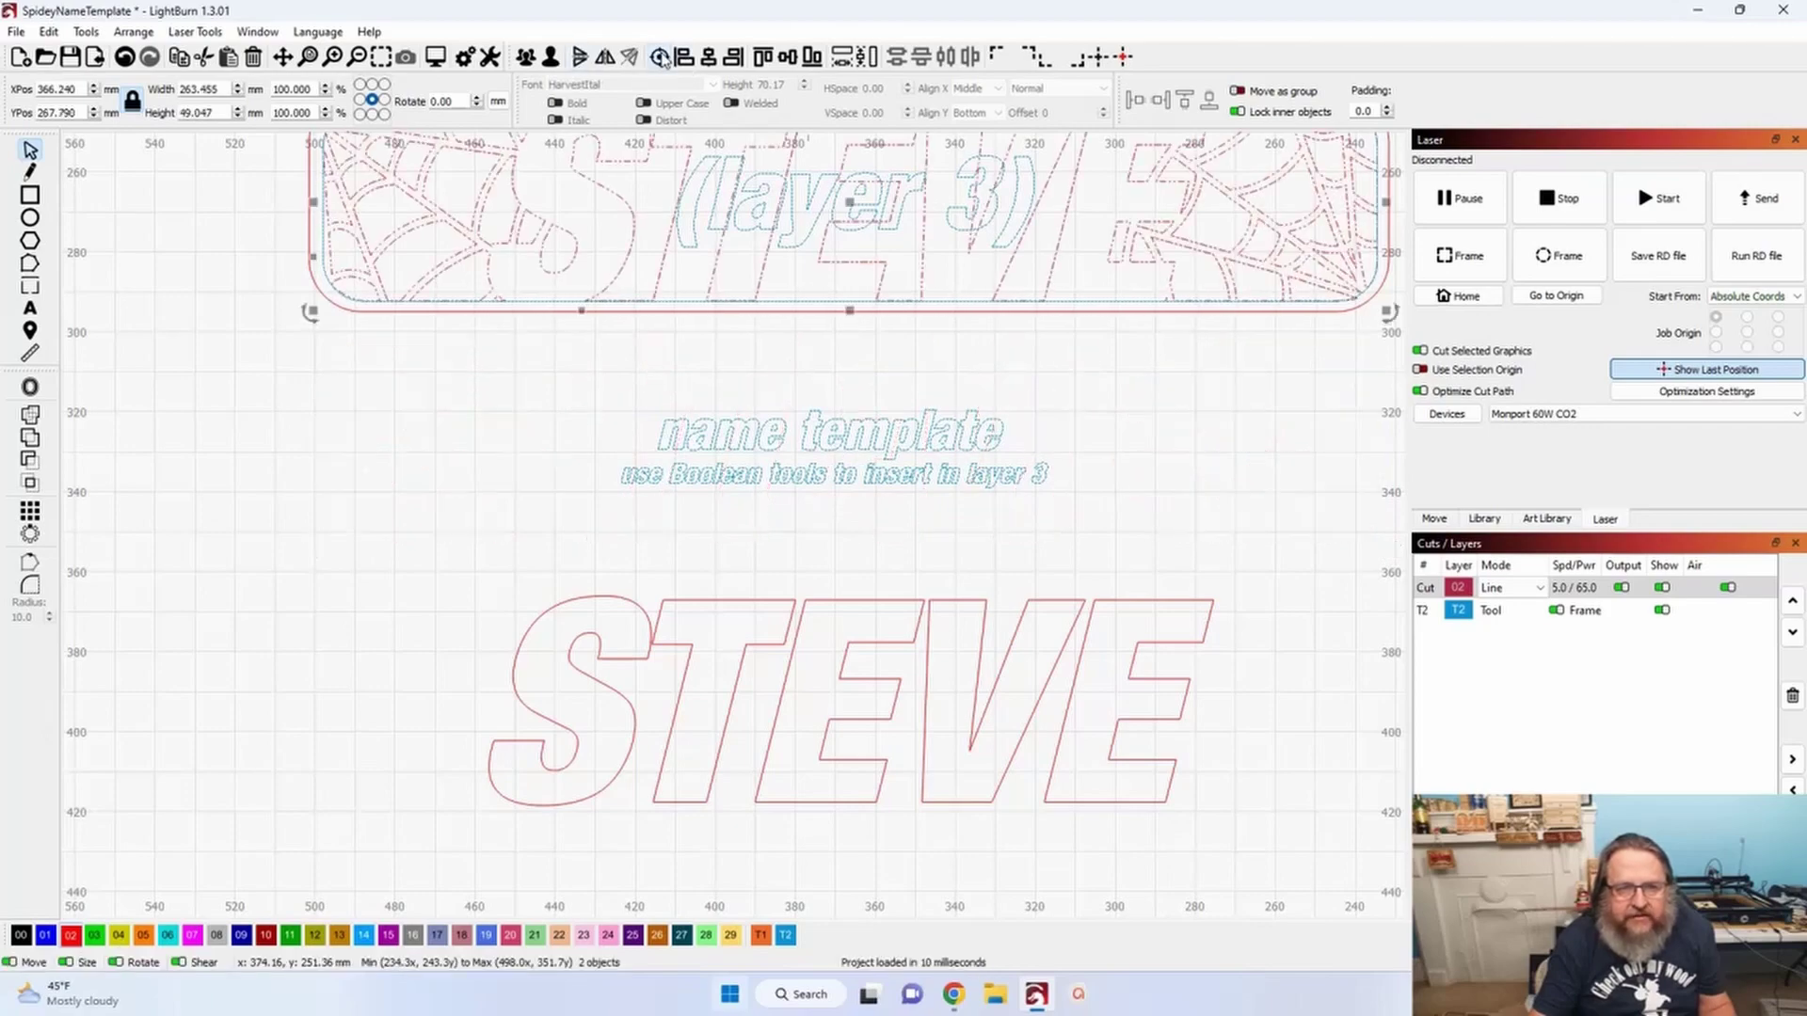
scroll(565, 638, up, 3)
scroll(595, 423, up, 2)
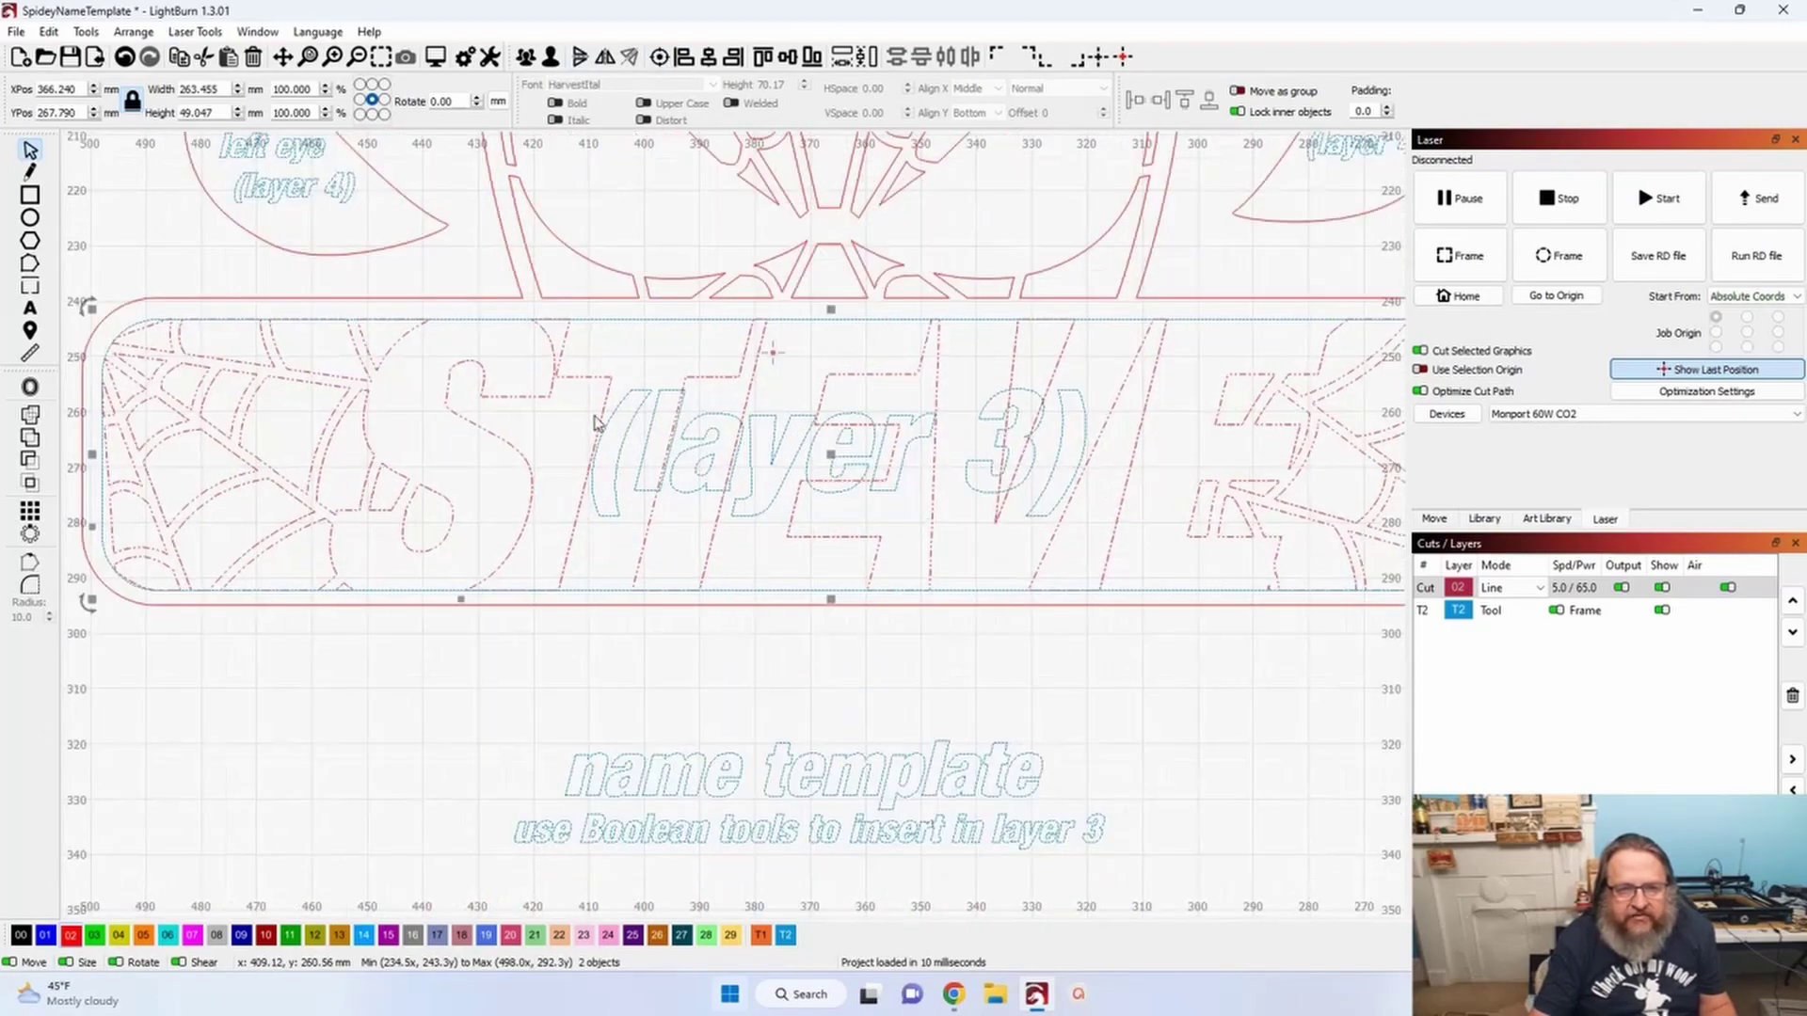
- Hide the T2 tool layer and examine the merged name plate with only the cut lines showing
click(1627, 611)
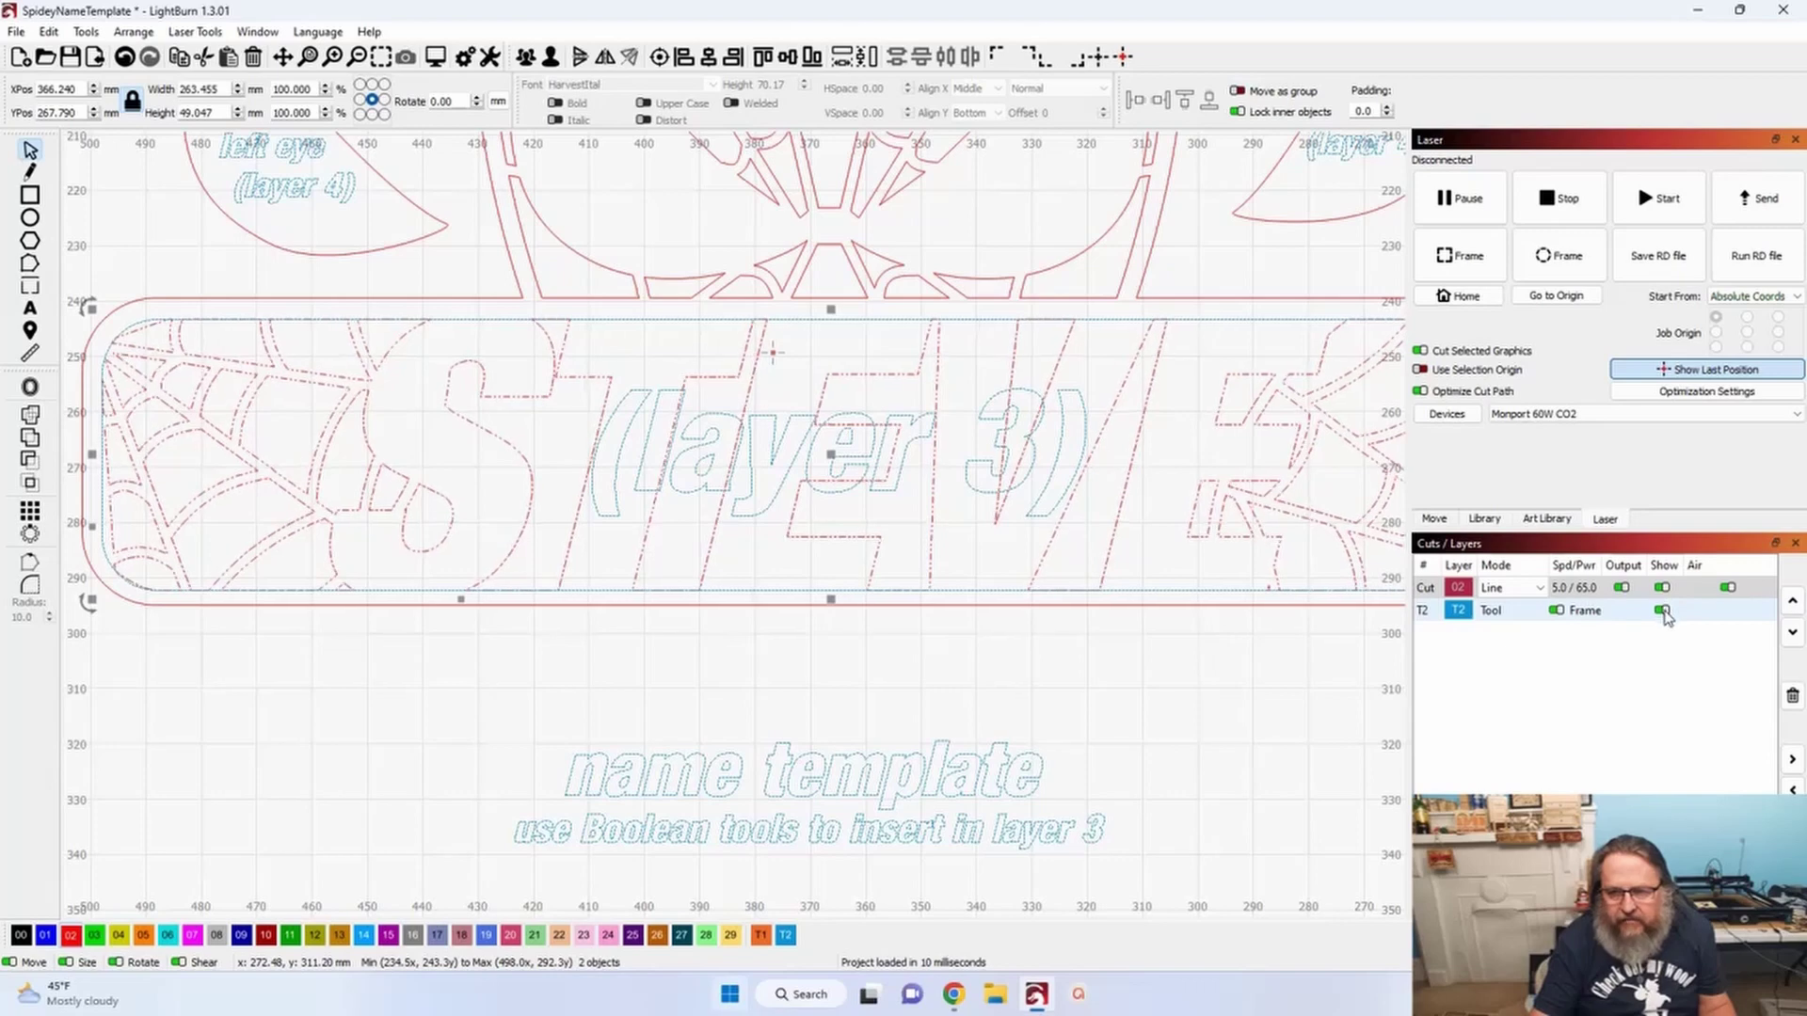
click(1662, 611)
click(1145, 735)
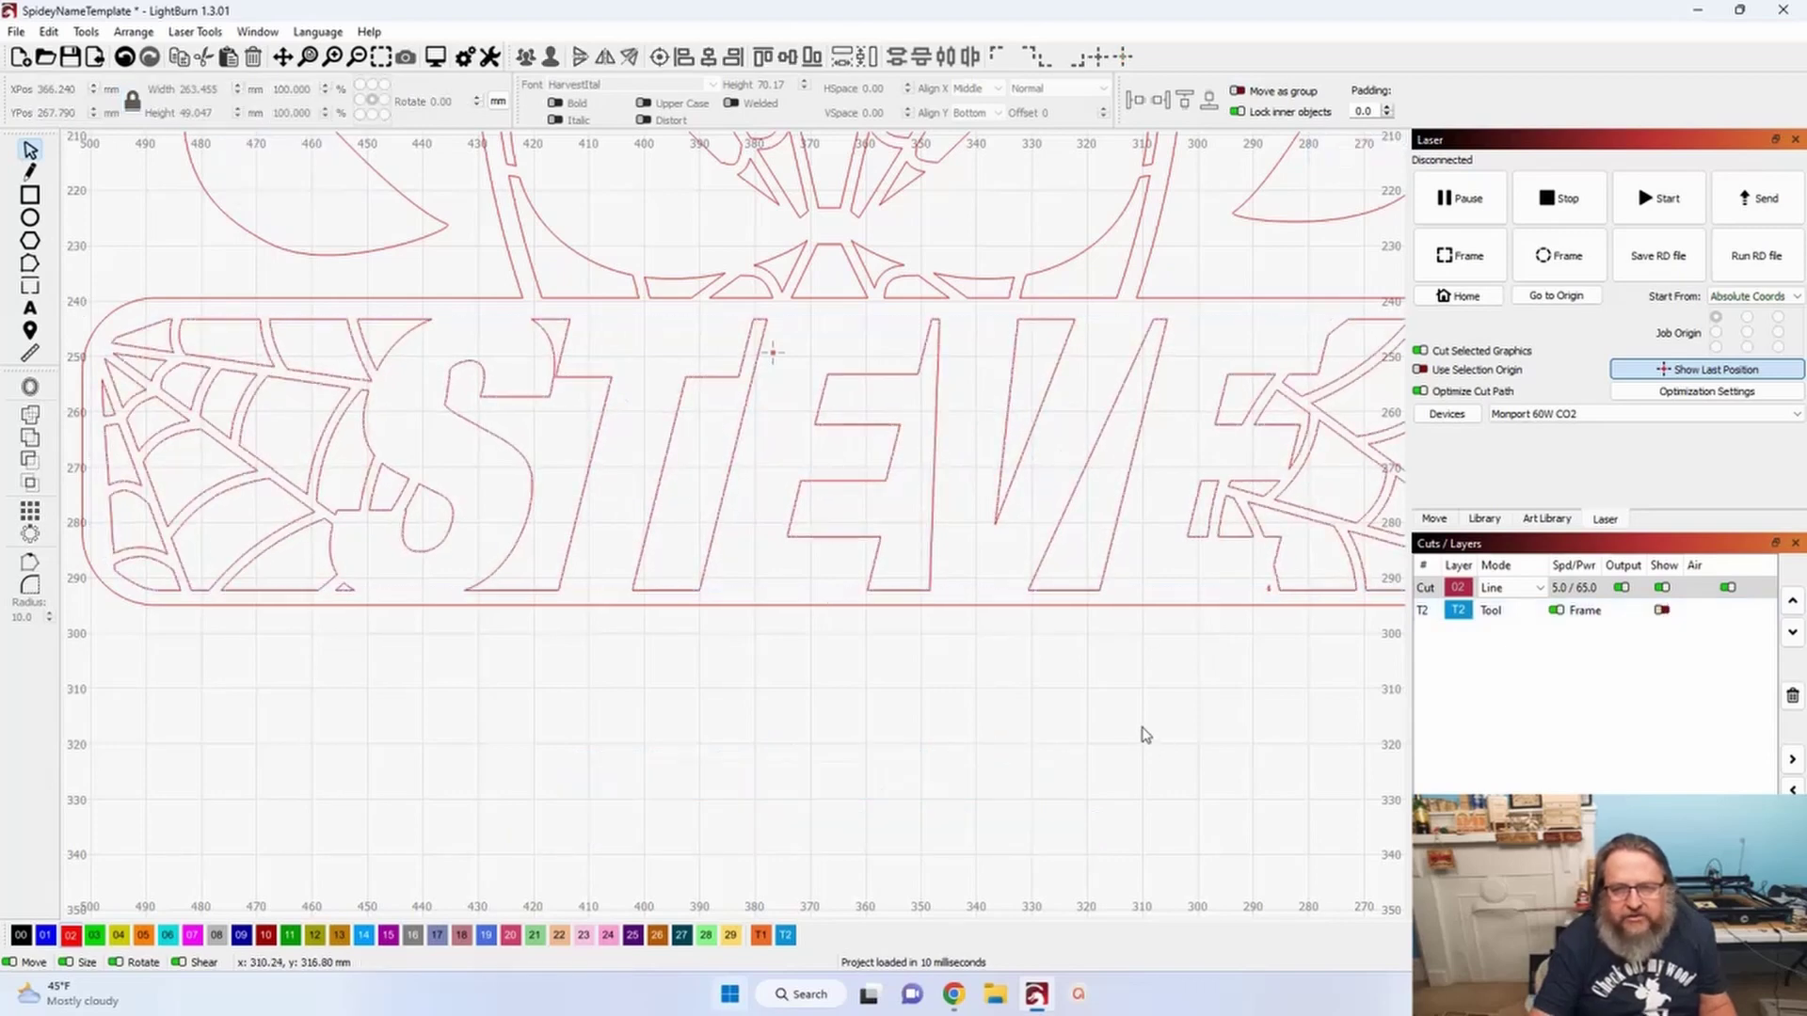
drag(1146, 734, 1133, 882)
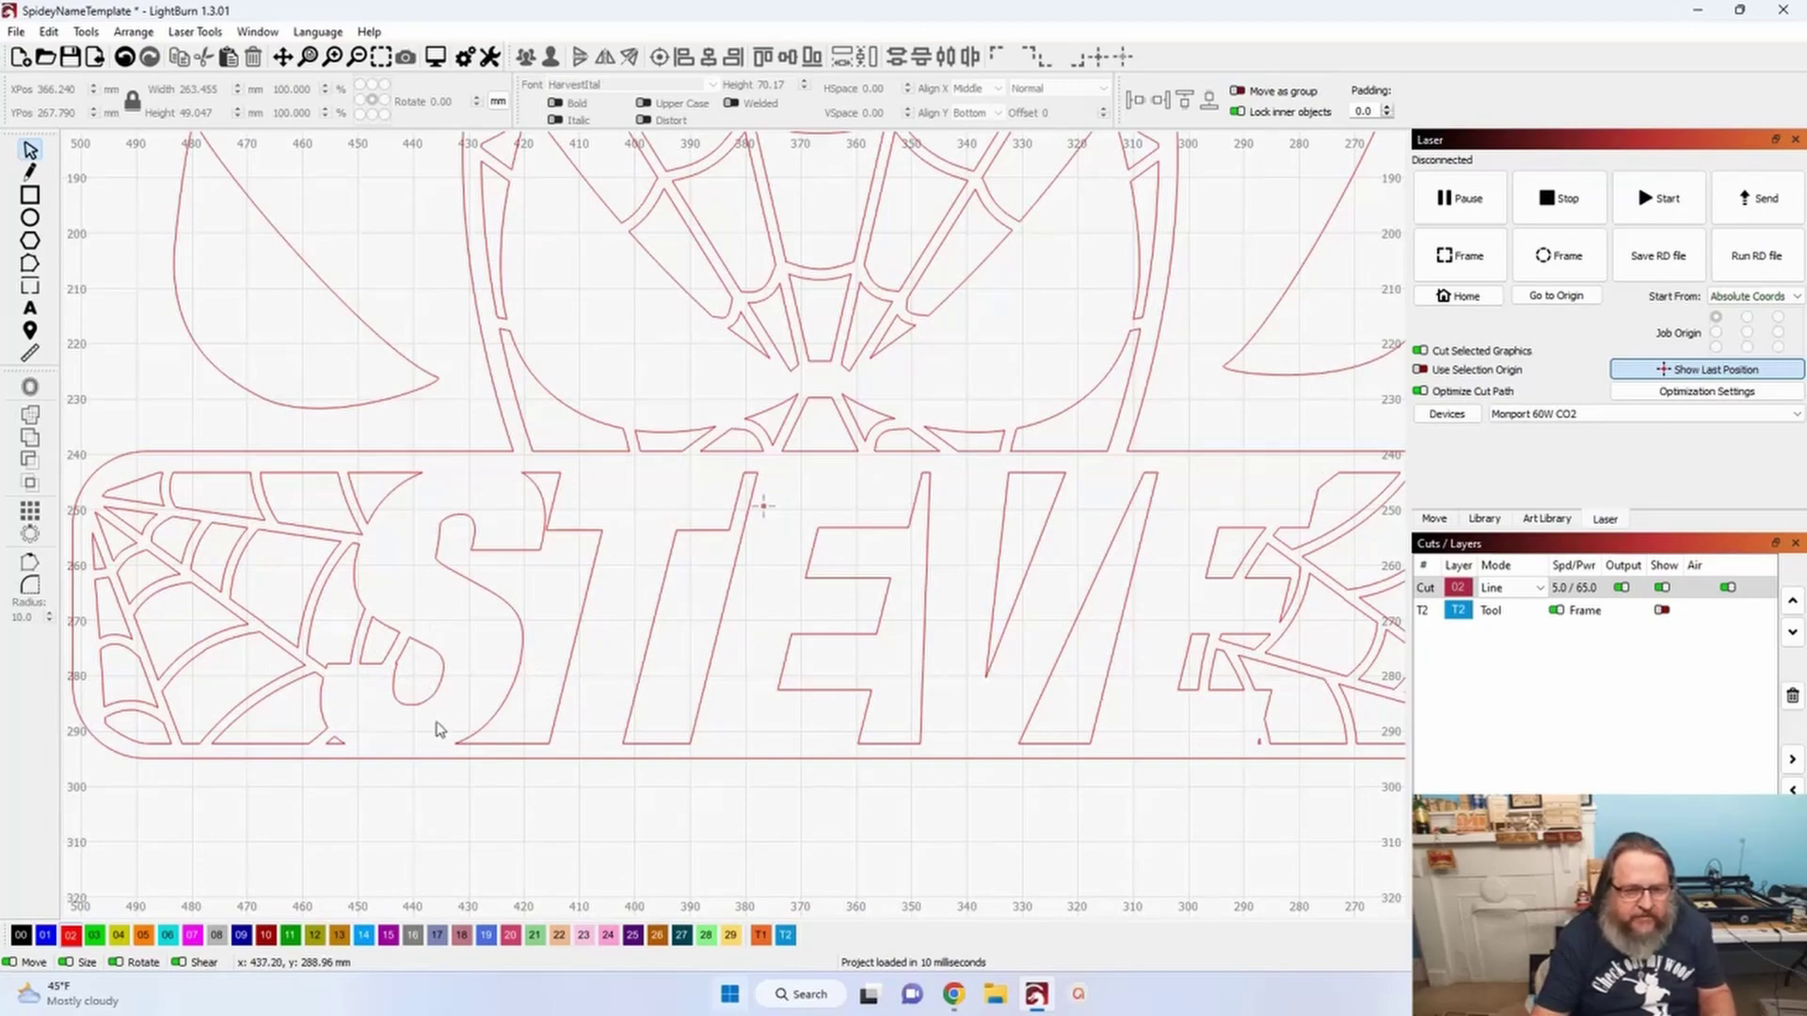
scroll(561, 543, down, 3)
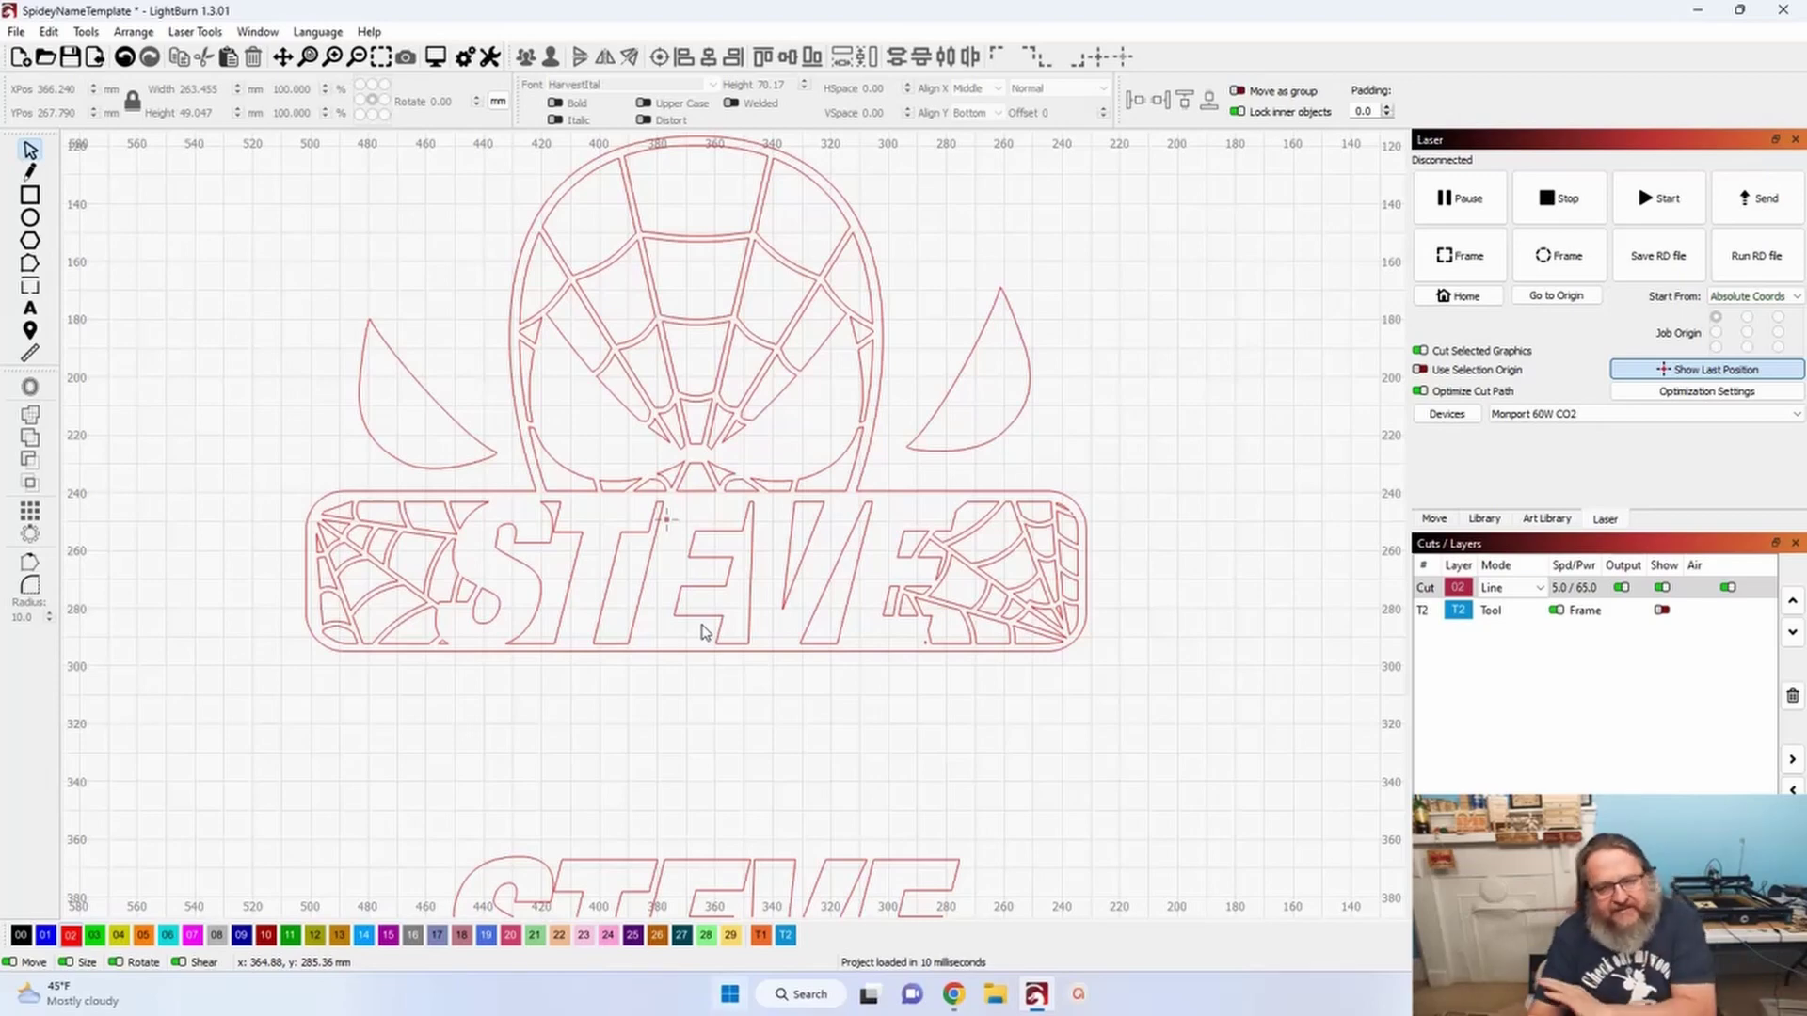
scroll(822, 681, down, 2)
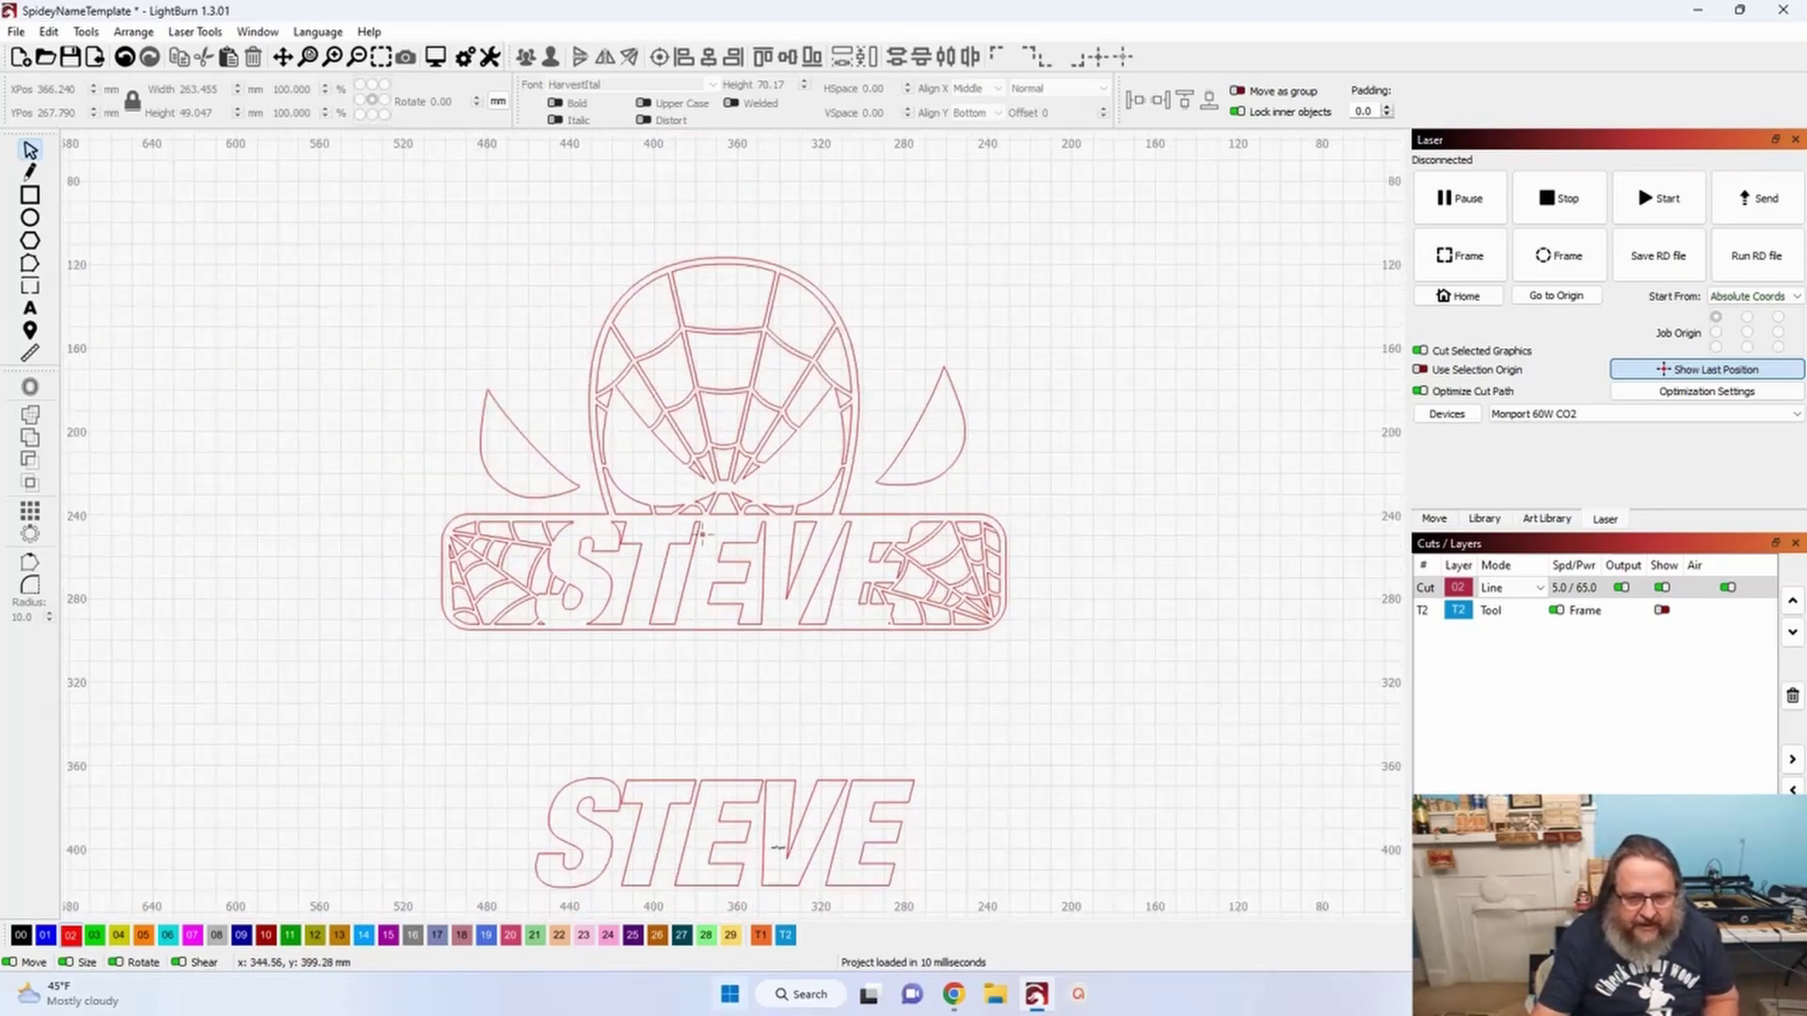
- Move the spare STEVE name text about 42 mm up, to just below the layer 3 name plate
click(687, 831)
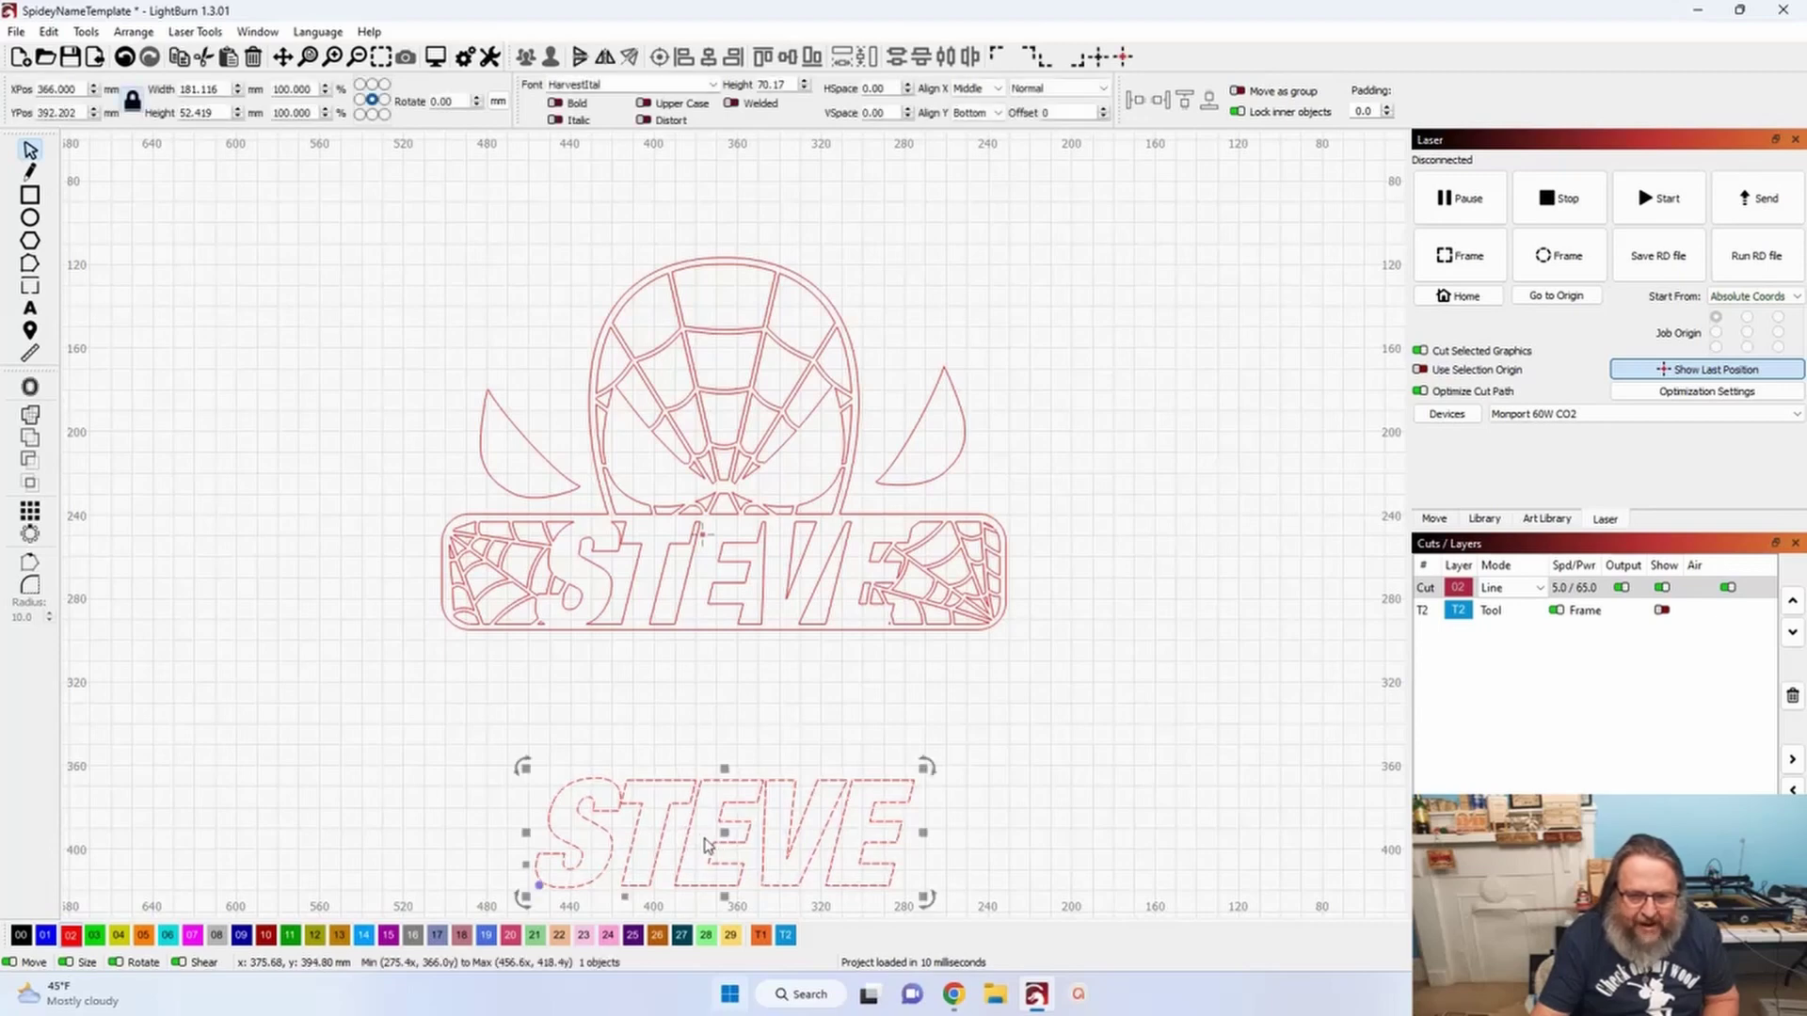
drag(721, 824, 726, 581)
key(ctrl+z)
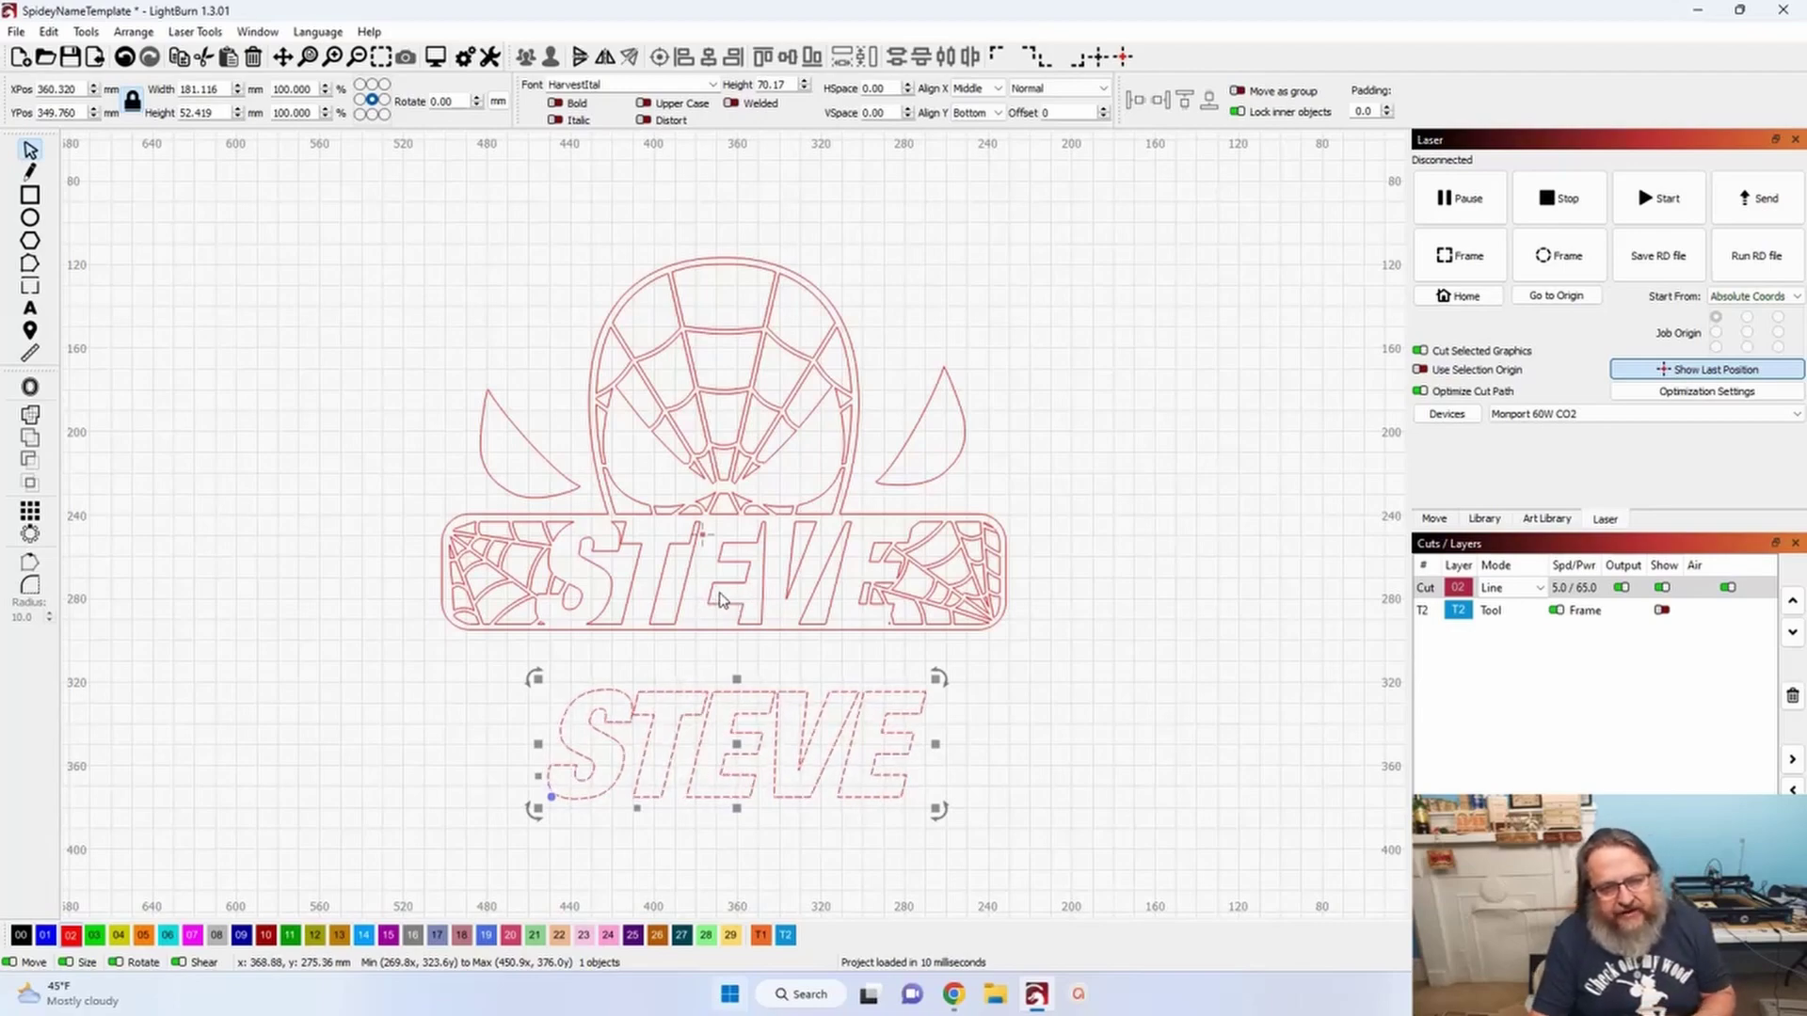
- Show the T2 tool layer again and read the note above the work area about duplicating layer 3 before using the Boolean tools
scroll(721, 601, down, 3)
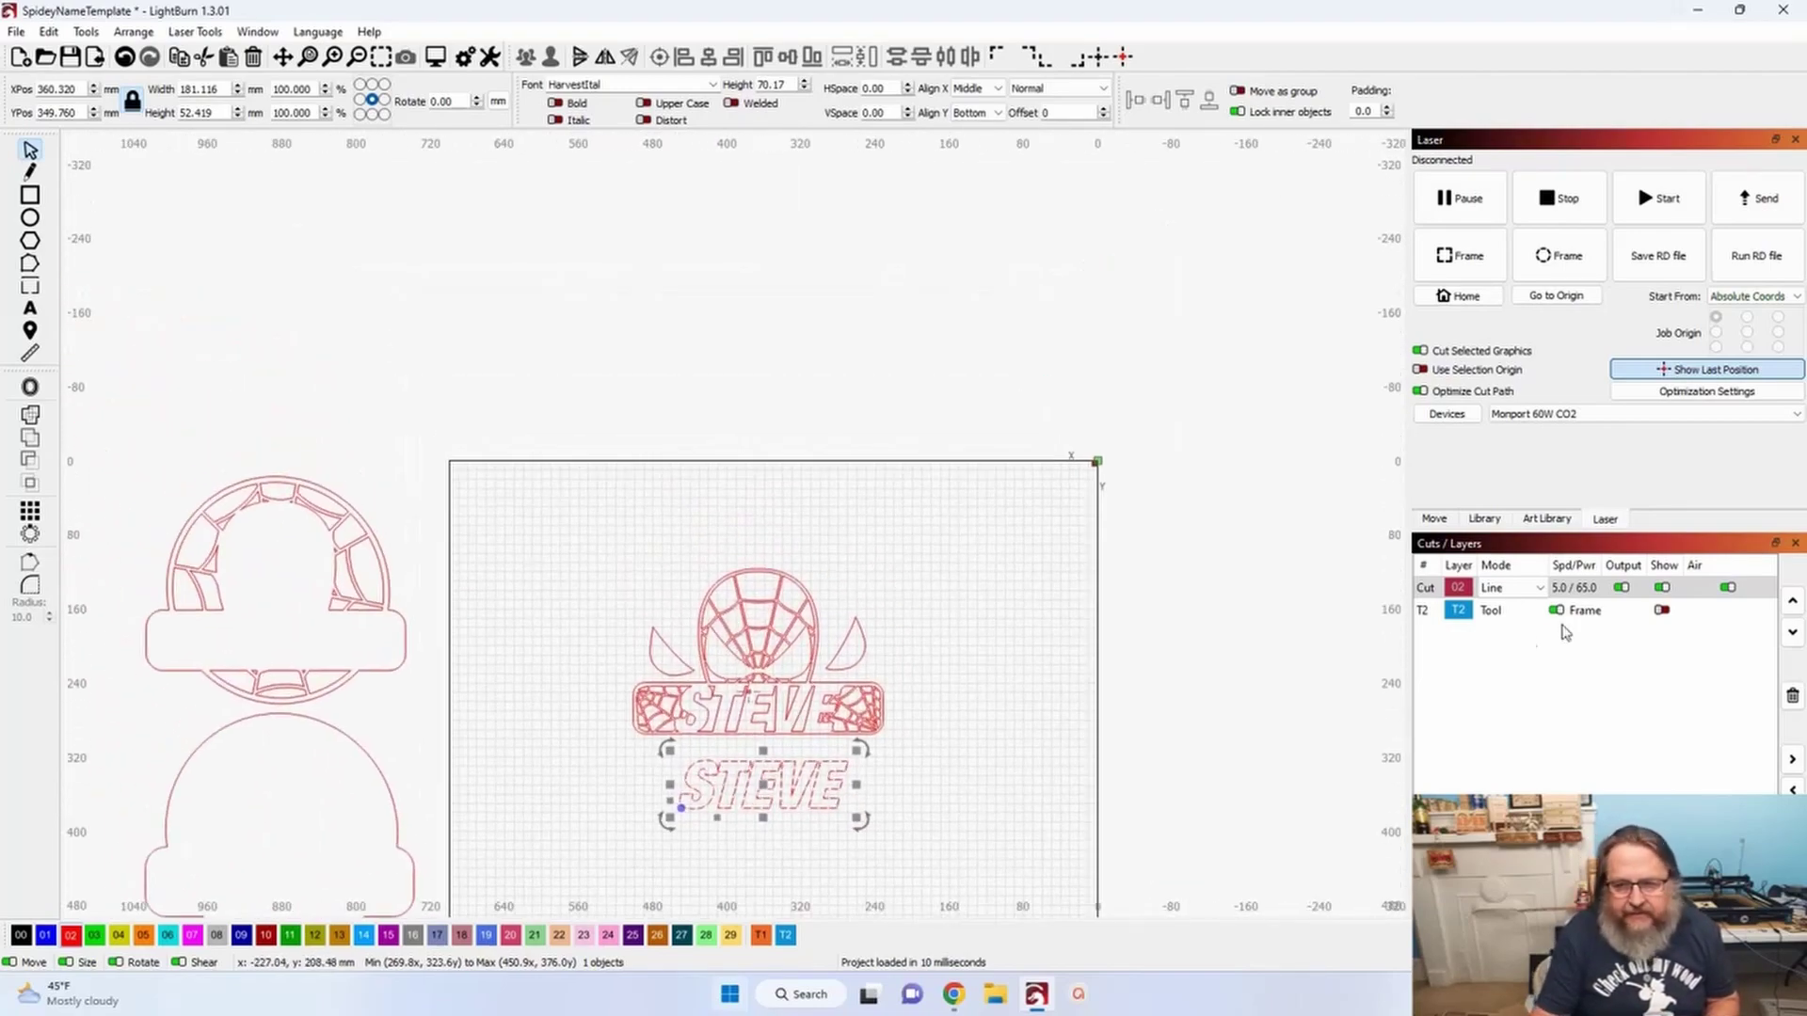
click(1662, 610)
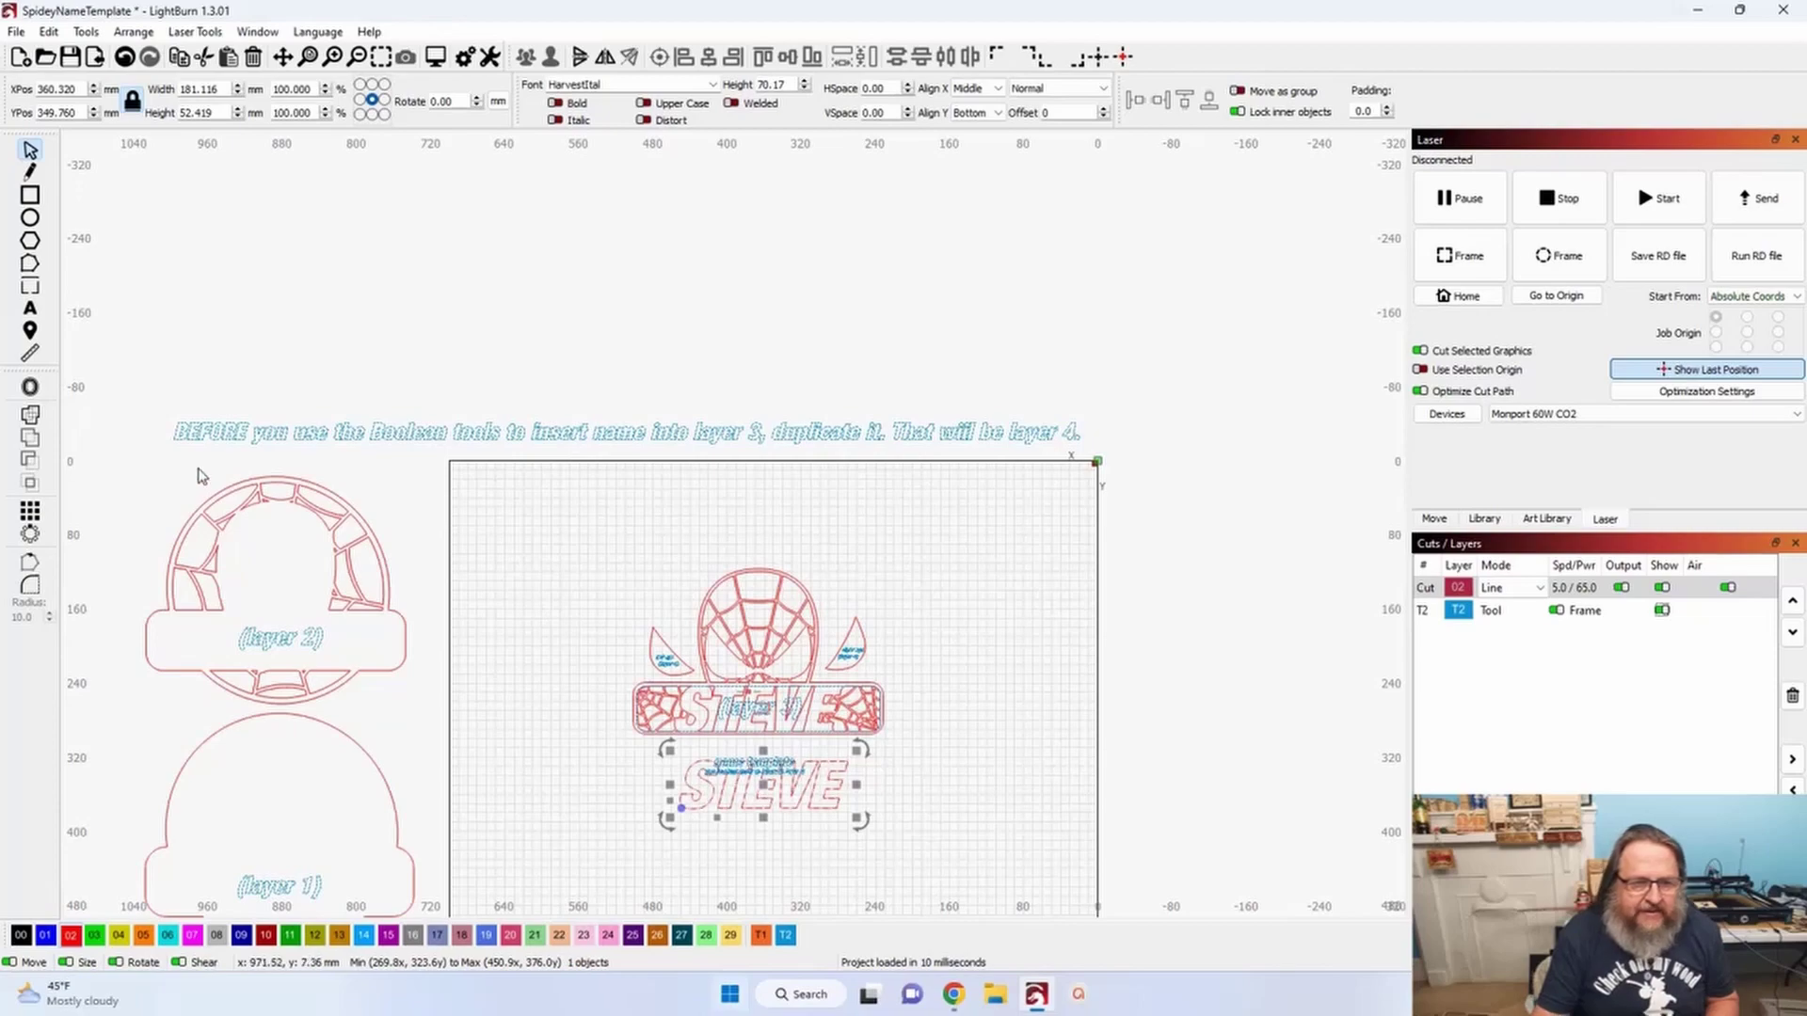
scroll(201, 476, up, 6)
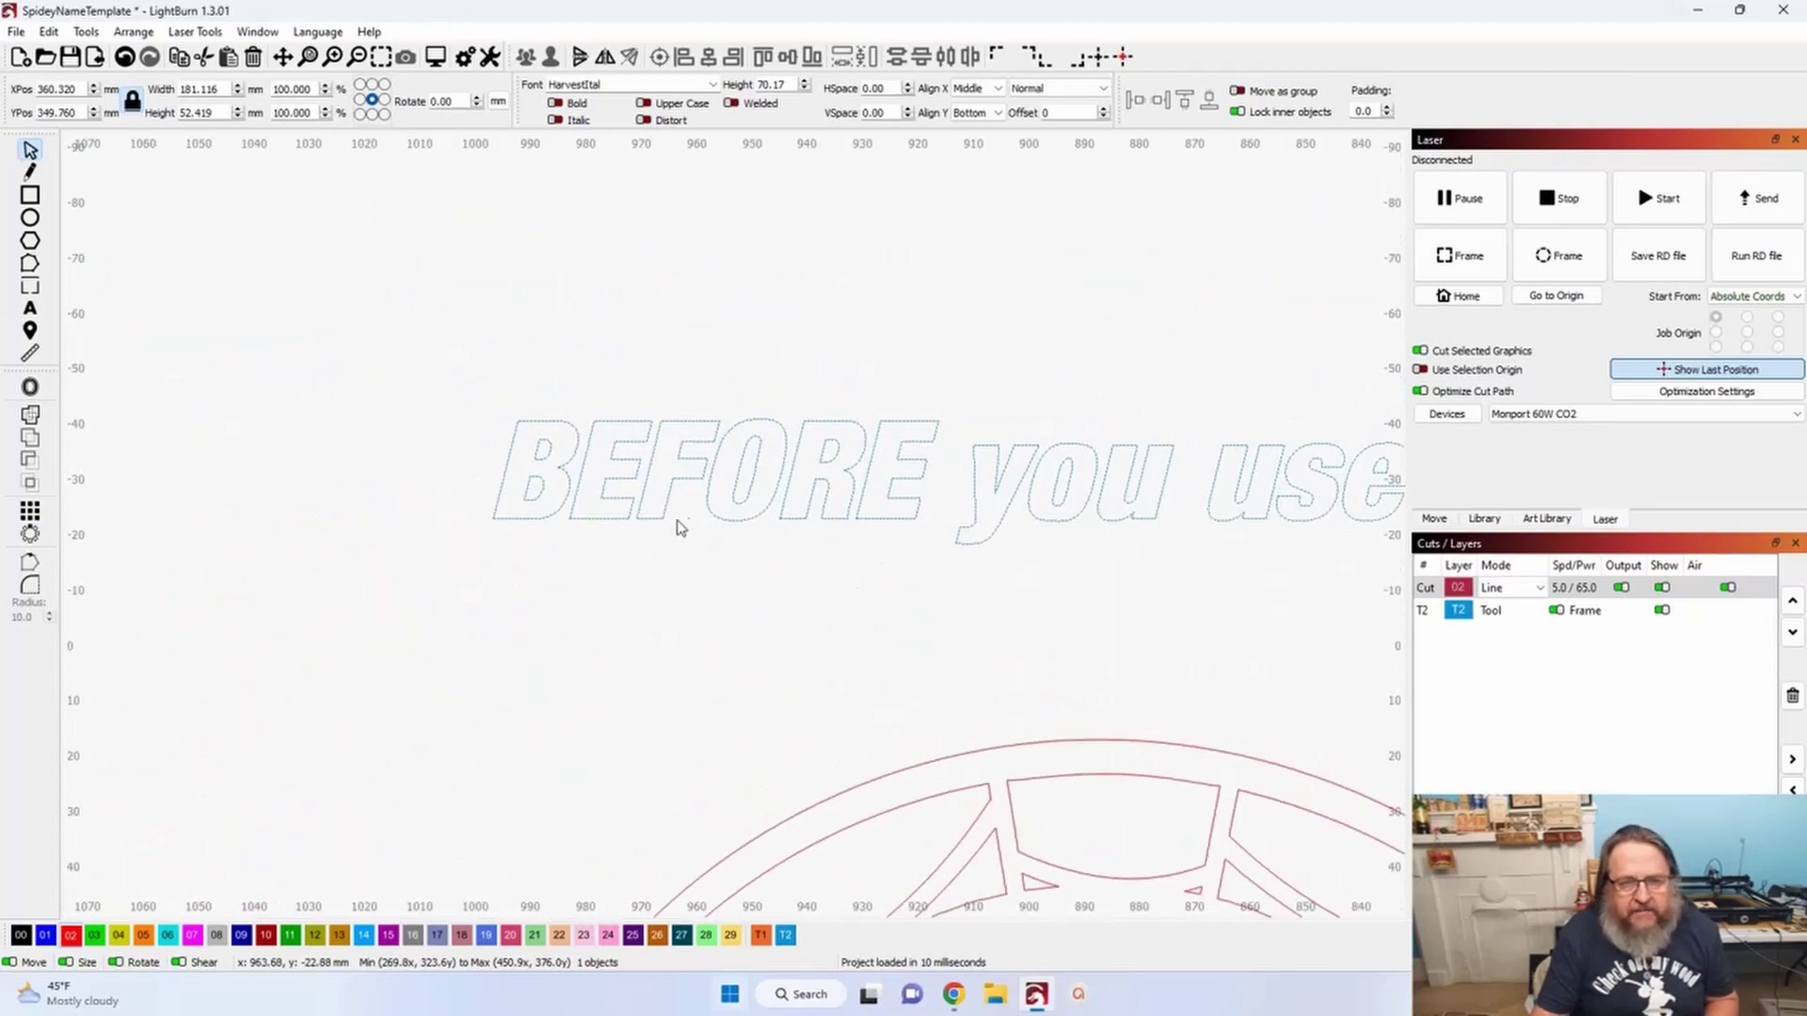
scroll(737, 617, down, 5)
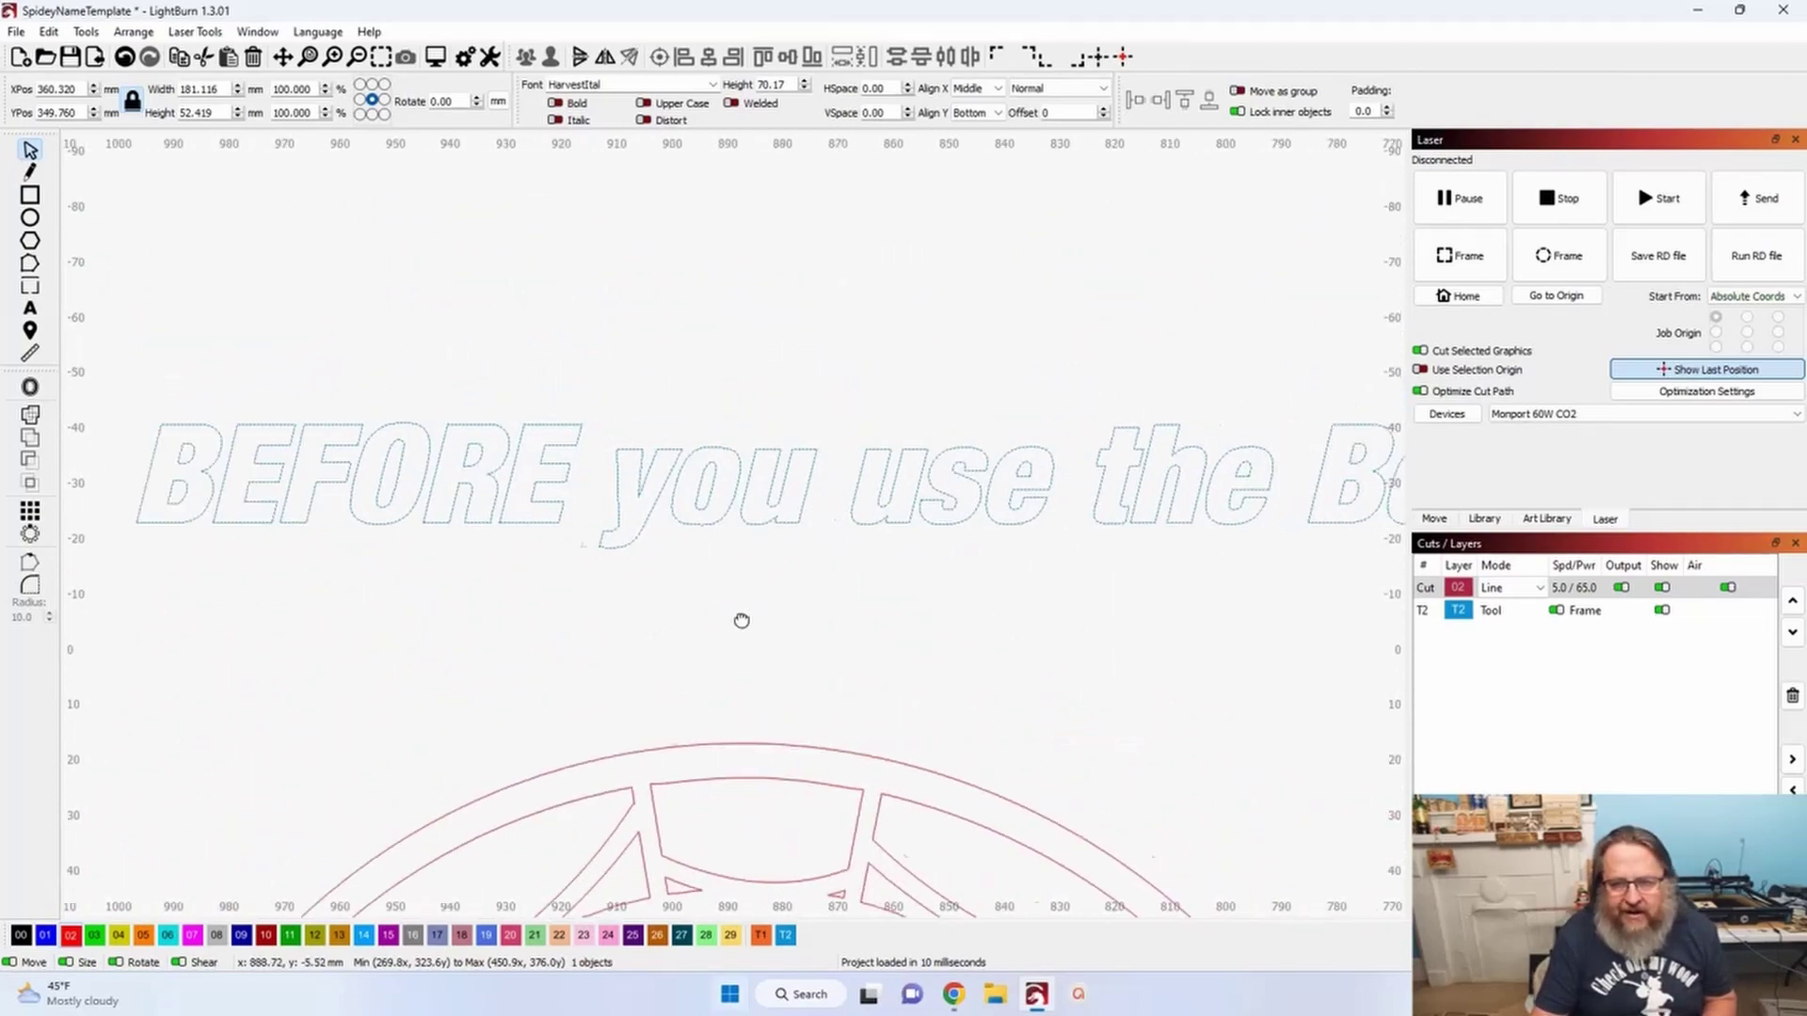
drag(919, 697, 727, 663)
drag(1087, 591, 673, 549)
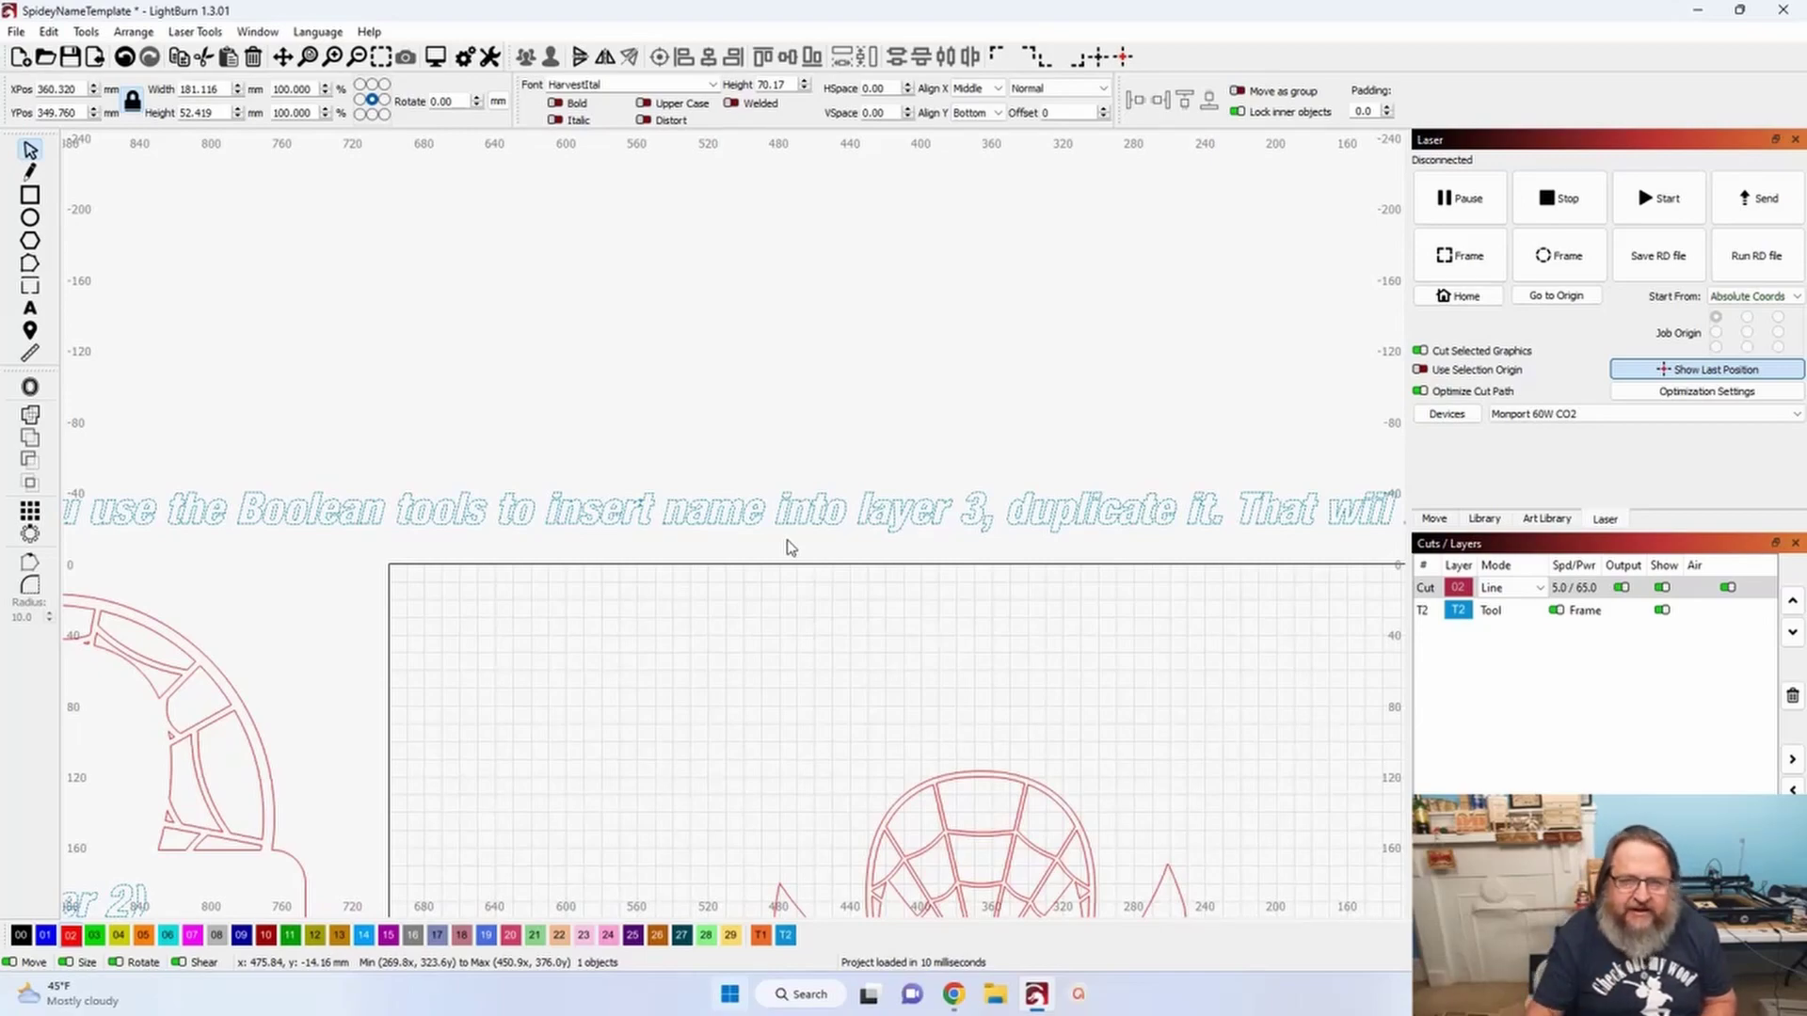
scroll(790, 547, down, 1)
scroll(790, 548, down, 2)
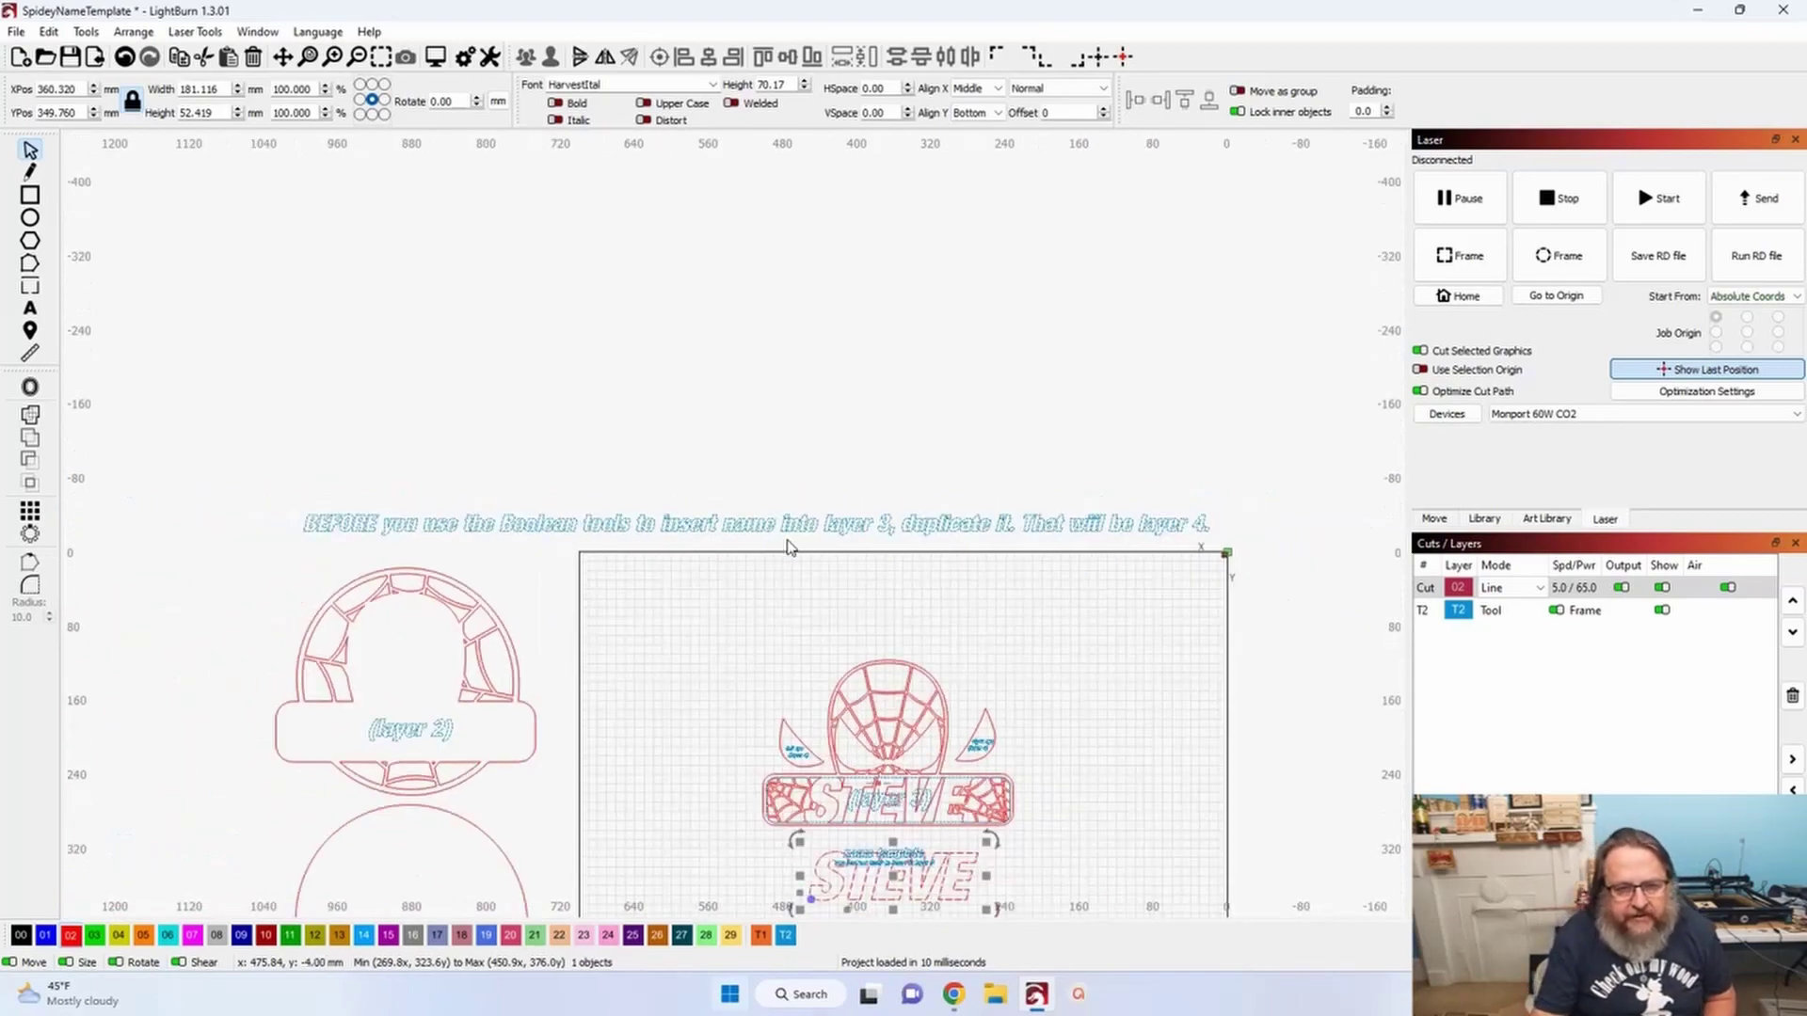
drag(734, 563, 696, 429)
scroll(728, 519, down, 1)
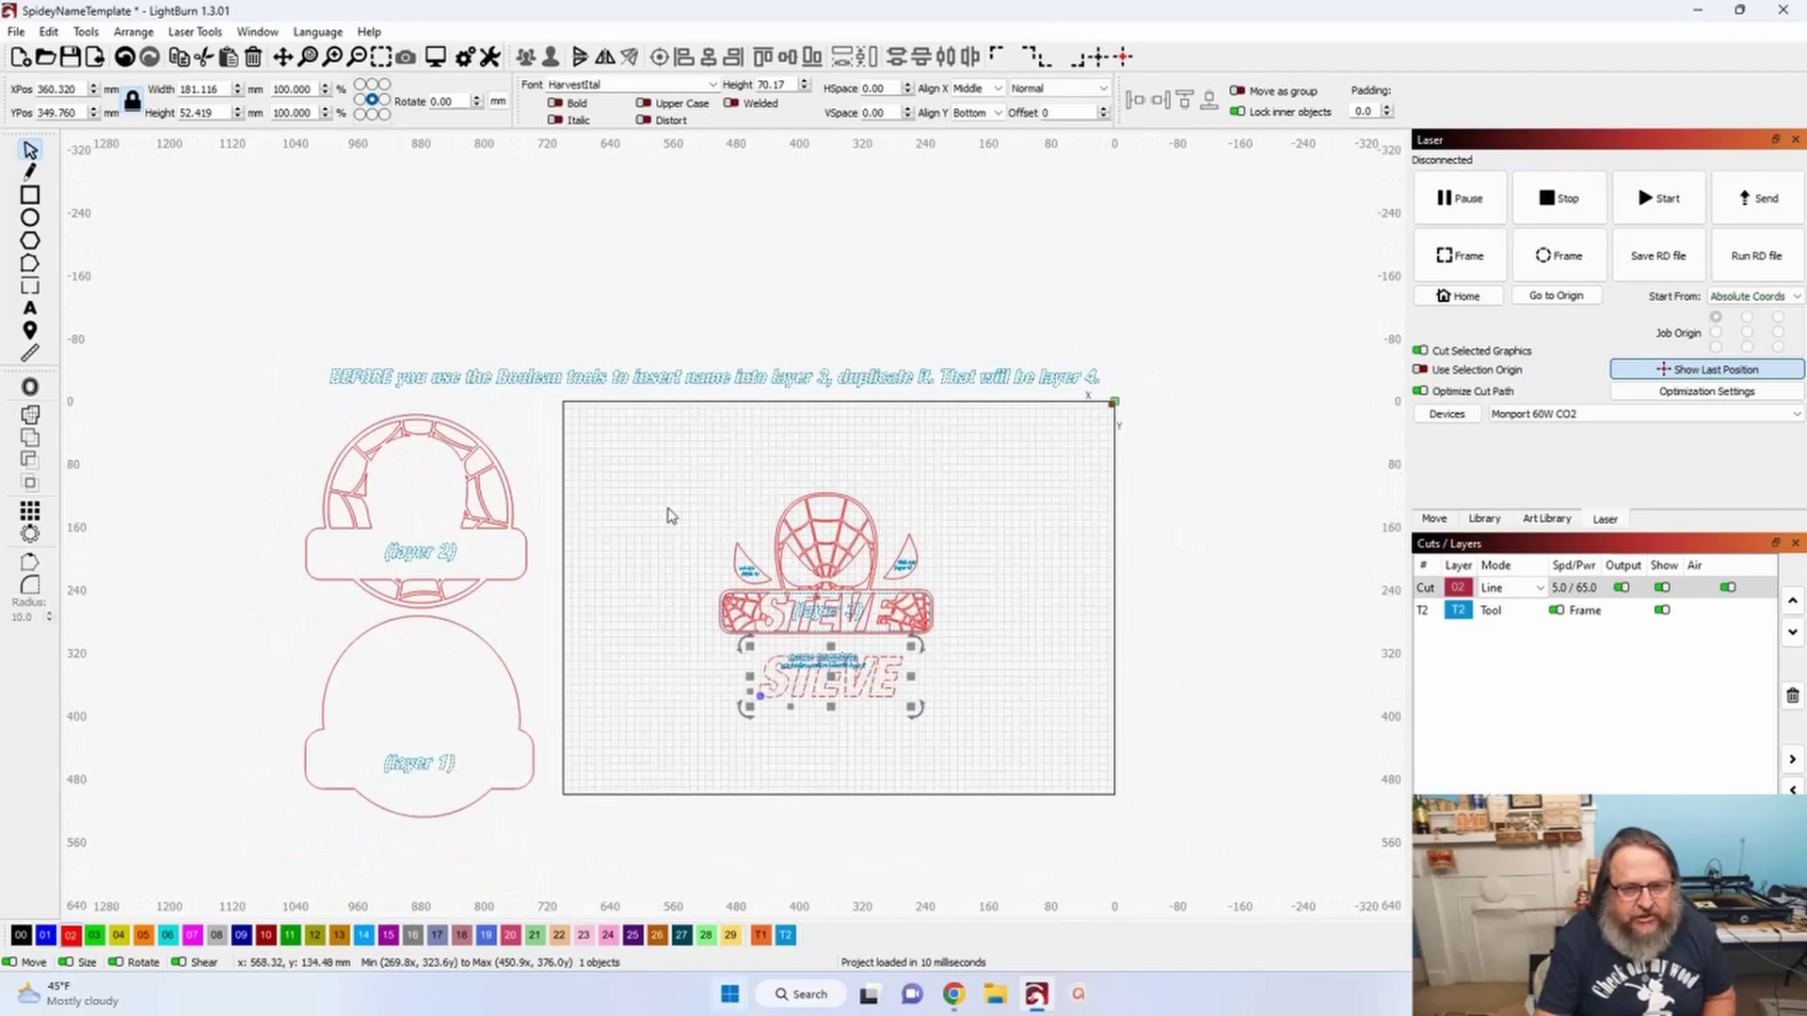